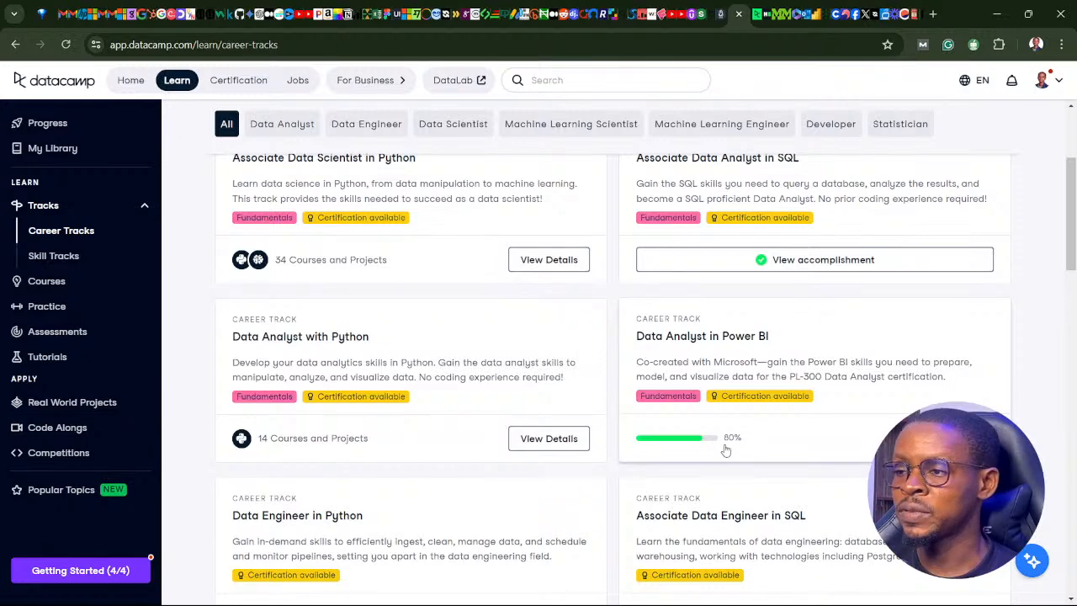
Open the Data Analyst in Power BI career track.
scroll(694, 444, up, 1)
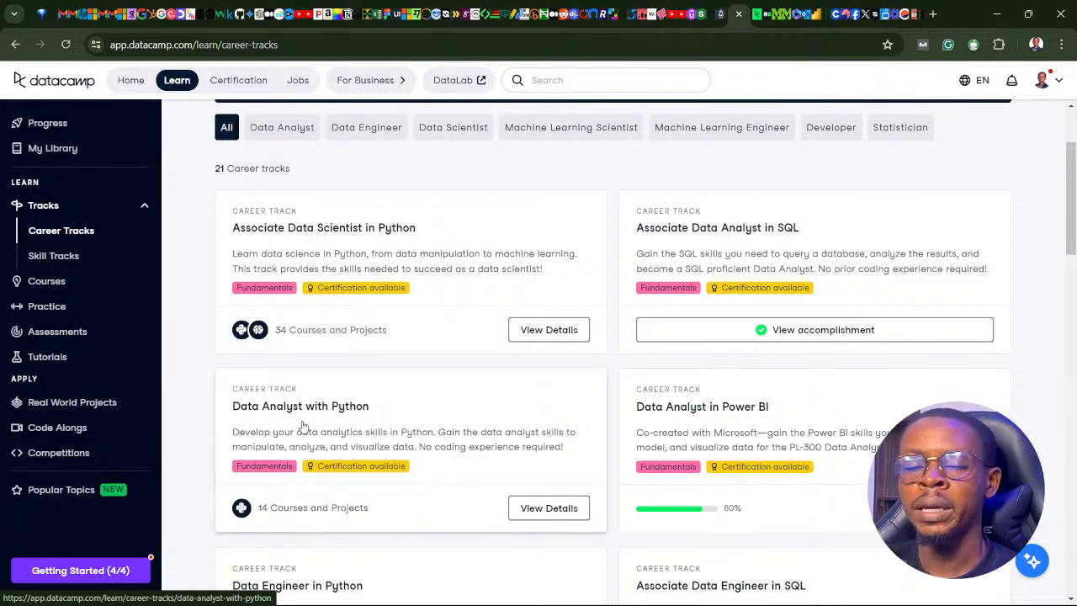
click(692, 411)
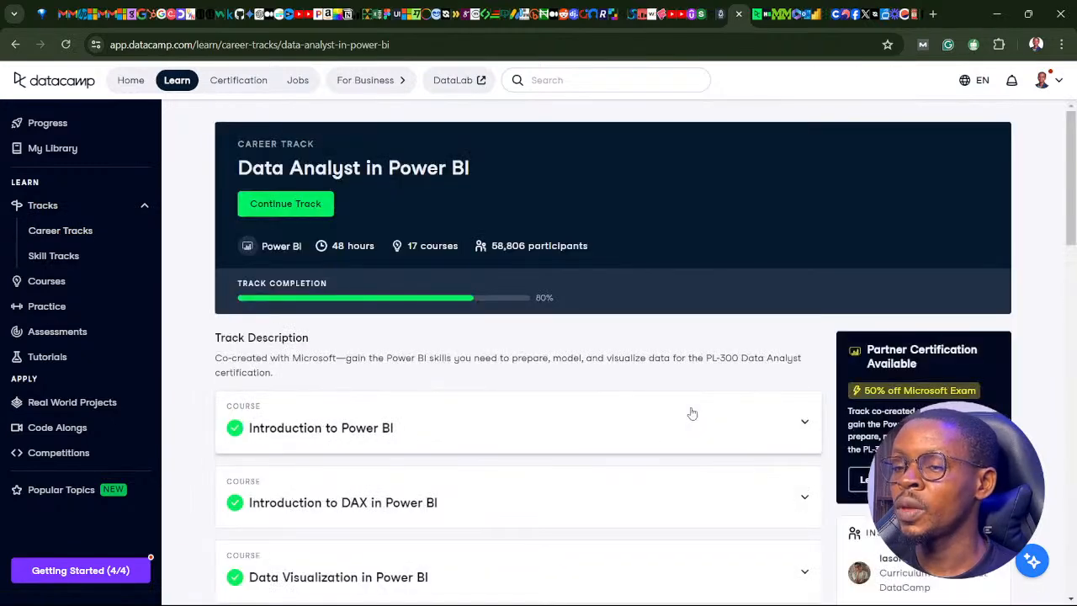
Review the track's course list from Introduction to Power BI to Deploying and Maintaining Assets, including the chapters of Reports in Power BI.
scroll(290, 336, down, 7)
scroll(305, 341, down, 6)
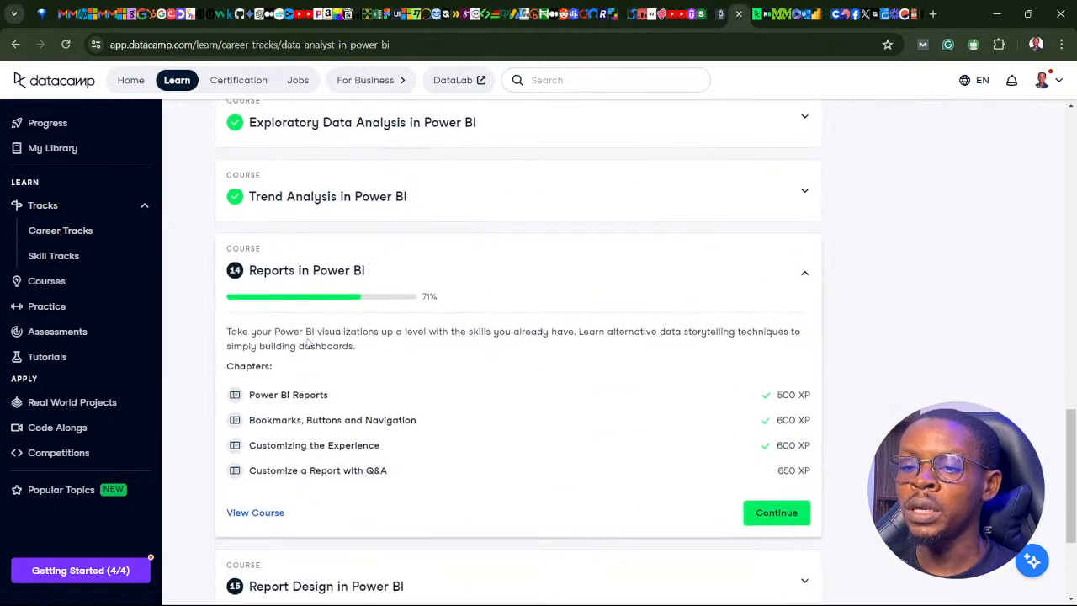
scroll(243, 218, up, 1)
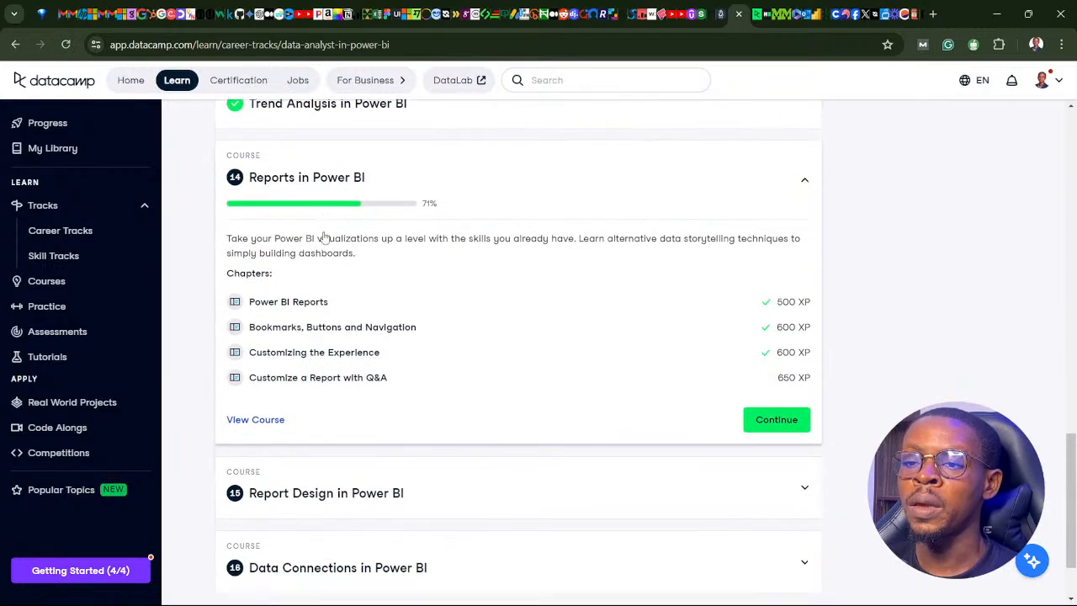
scroll(278, 403, down, 2)
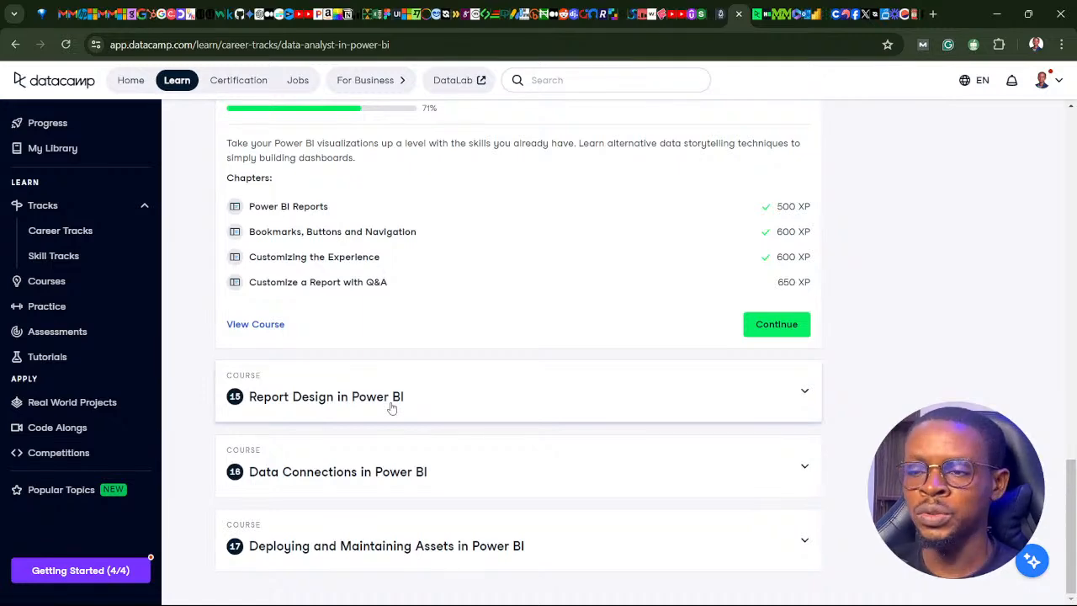
scroll(380, 404, up, 10)
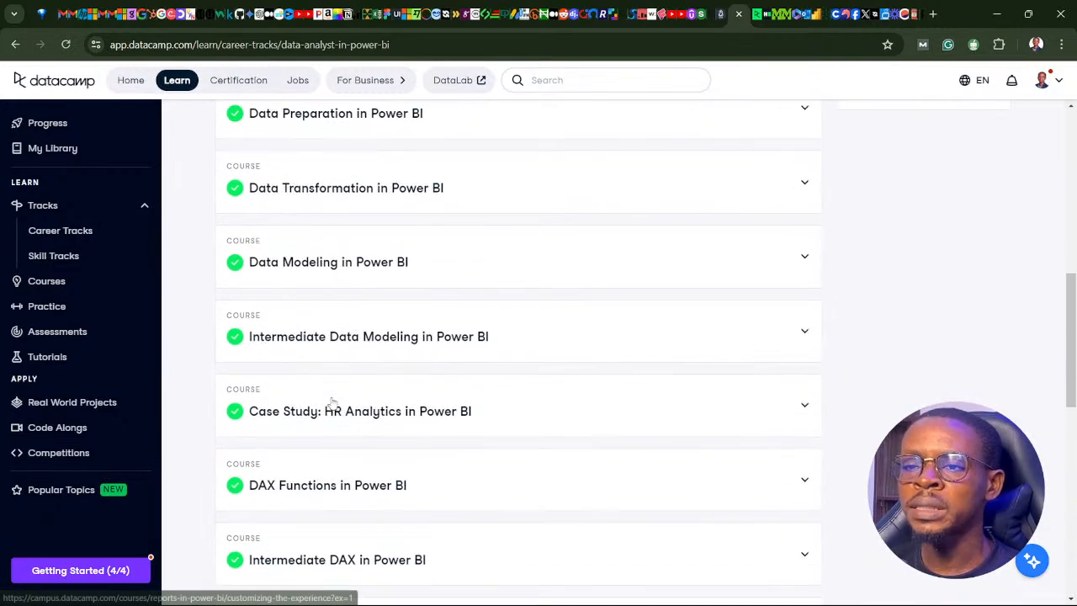
scroll(333, 403, up, 5)
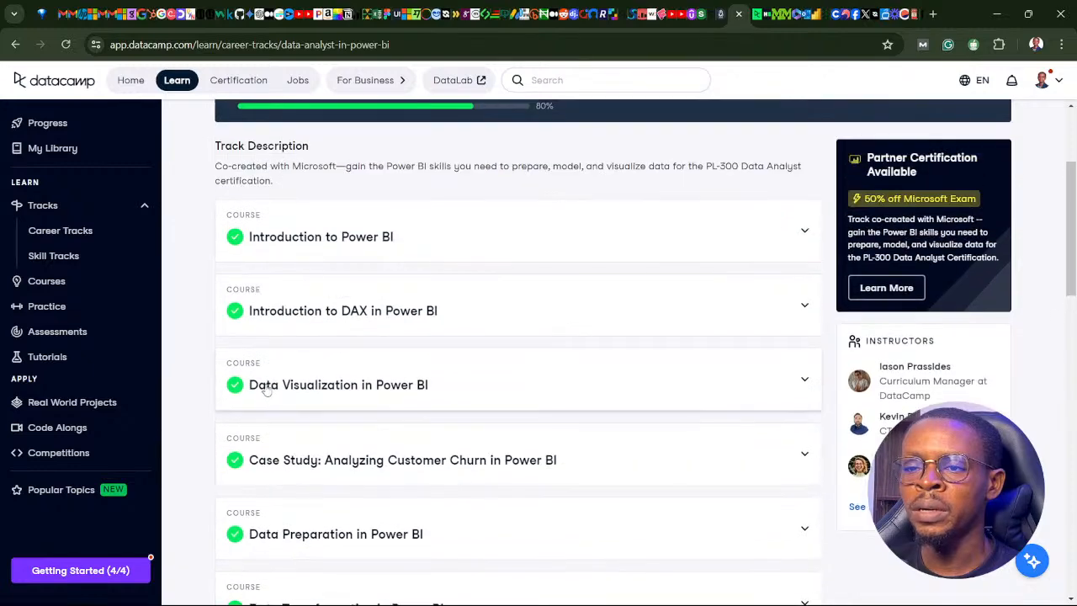
scroll(253, 386, up, 2)
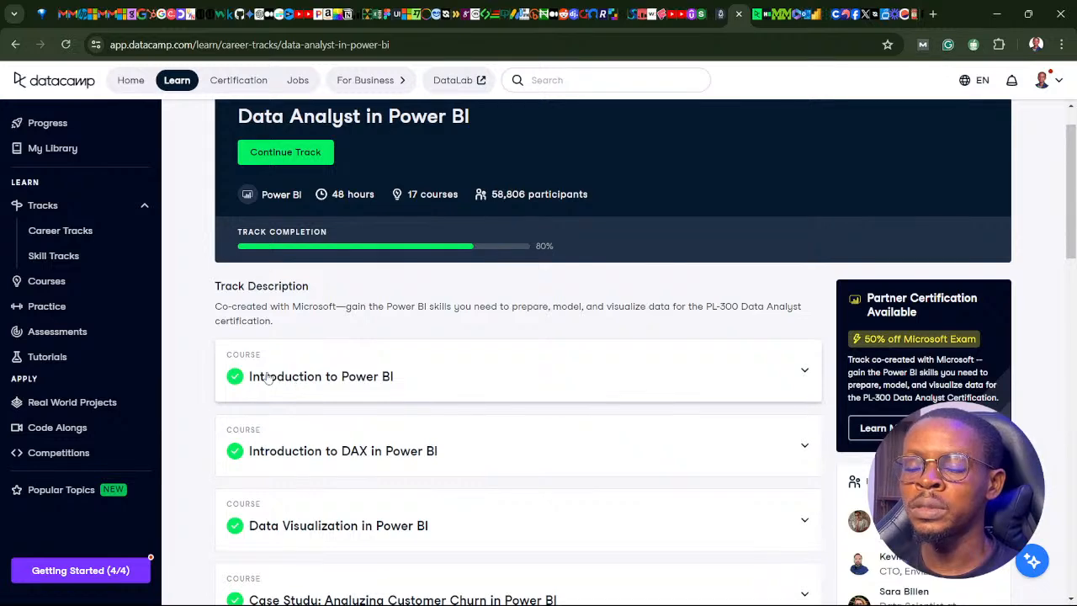
scroll(331, 395, down, 3)
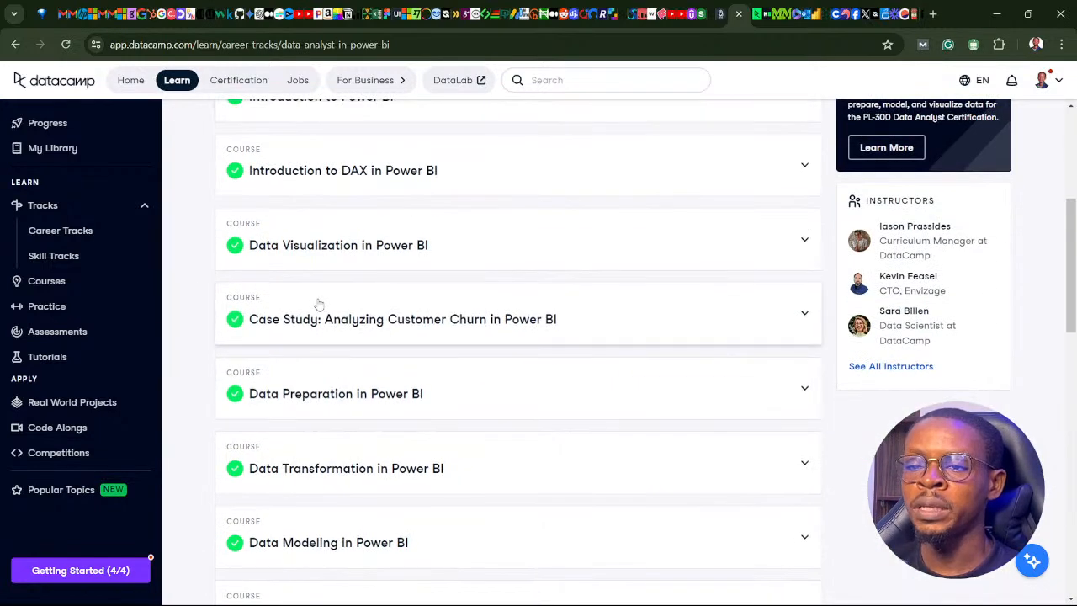
scroll(315, 305, down, 8)
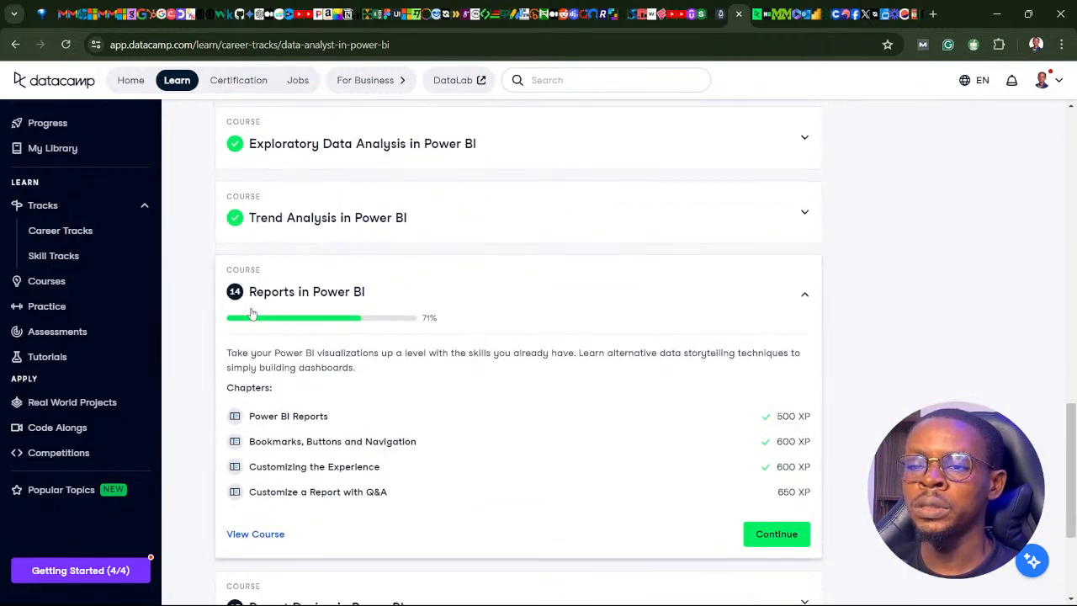
scroll(331, 312, up, 2)
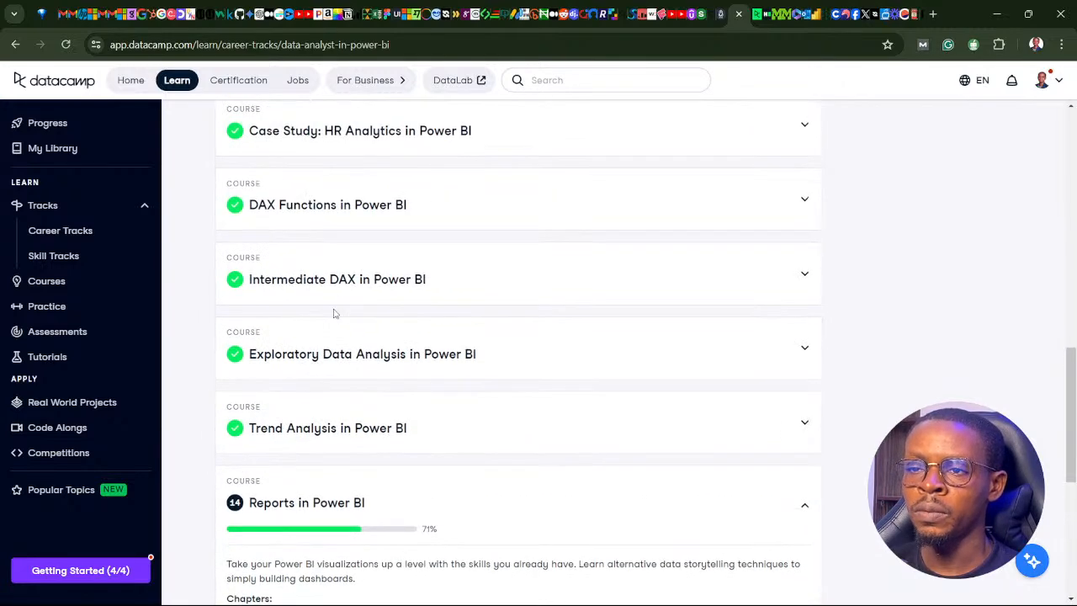
scroll(333, 312, up, 2)
scroll(331, 311, up, 5)
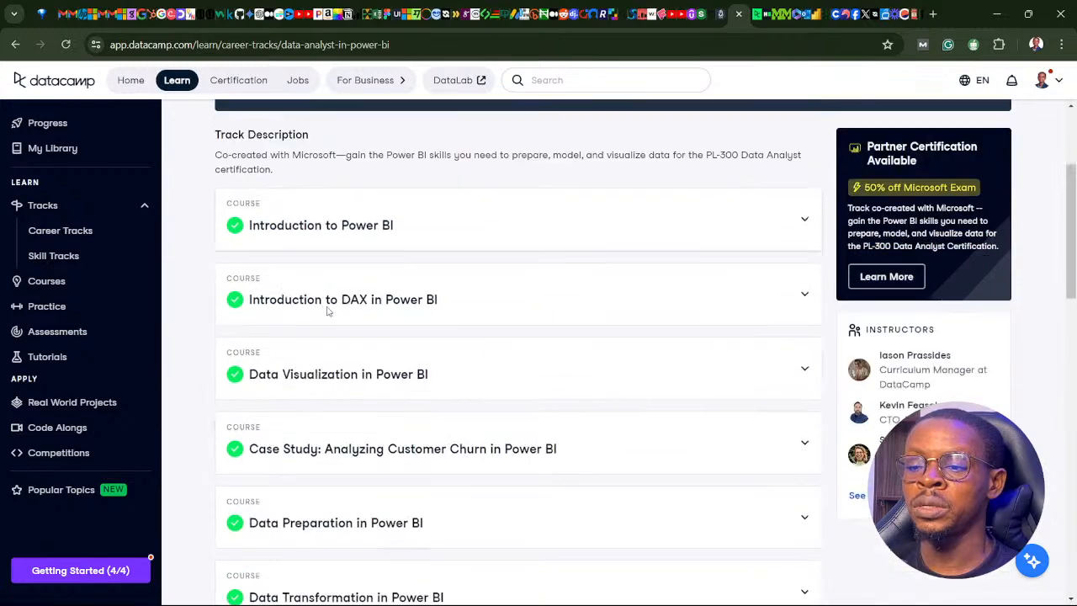
scroll(328, 309, down, 2)
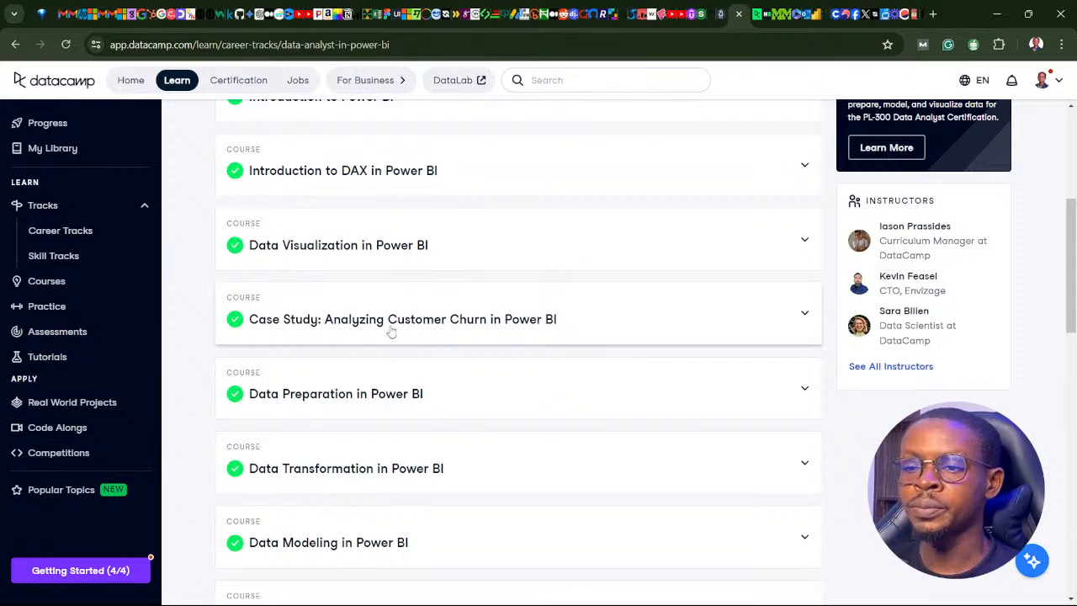
scroll(391, 332, down, 4)
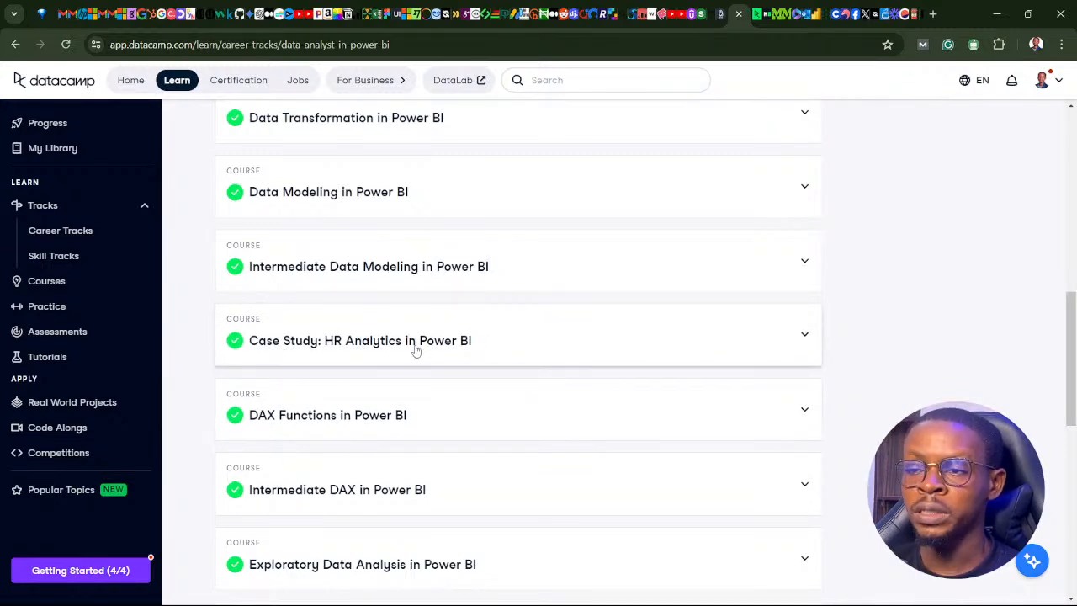
scroll(386, 345, down, 3)
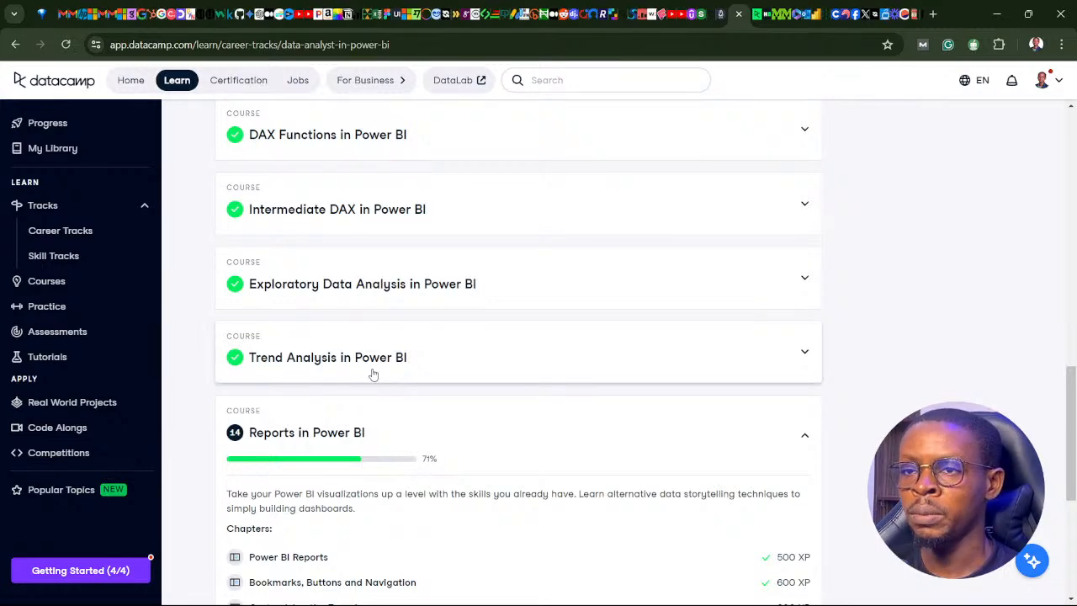
scroll(358, 370, down, 3)
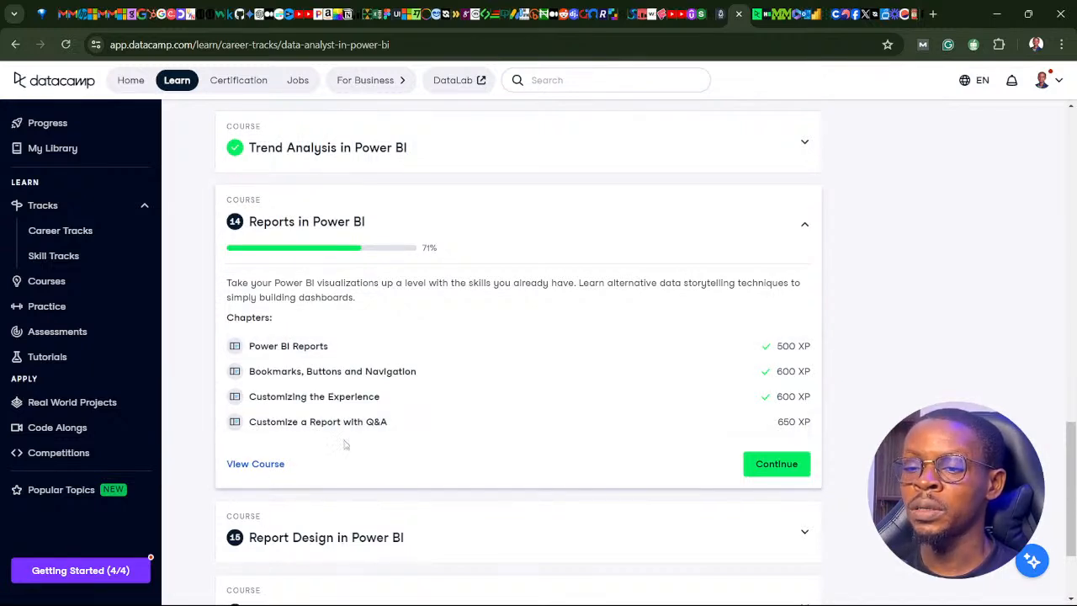
Continue the Reports in Power BI course at "Customize a report with Q&A" and play the lesson video.
click(774, 471)
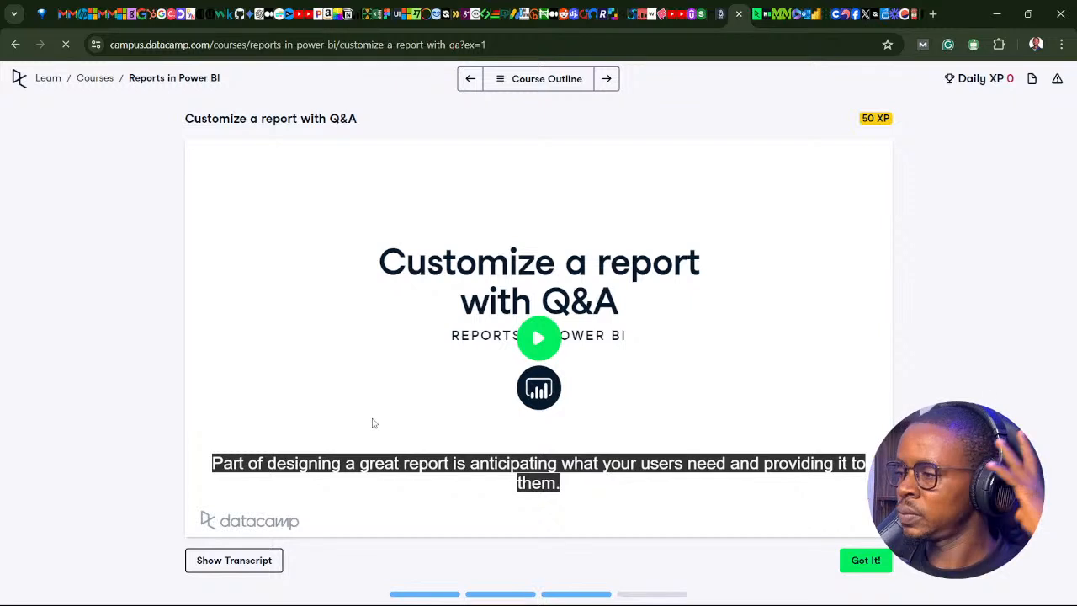
double_click(347, 284)
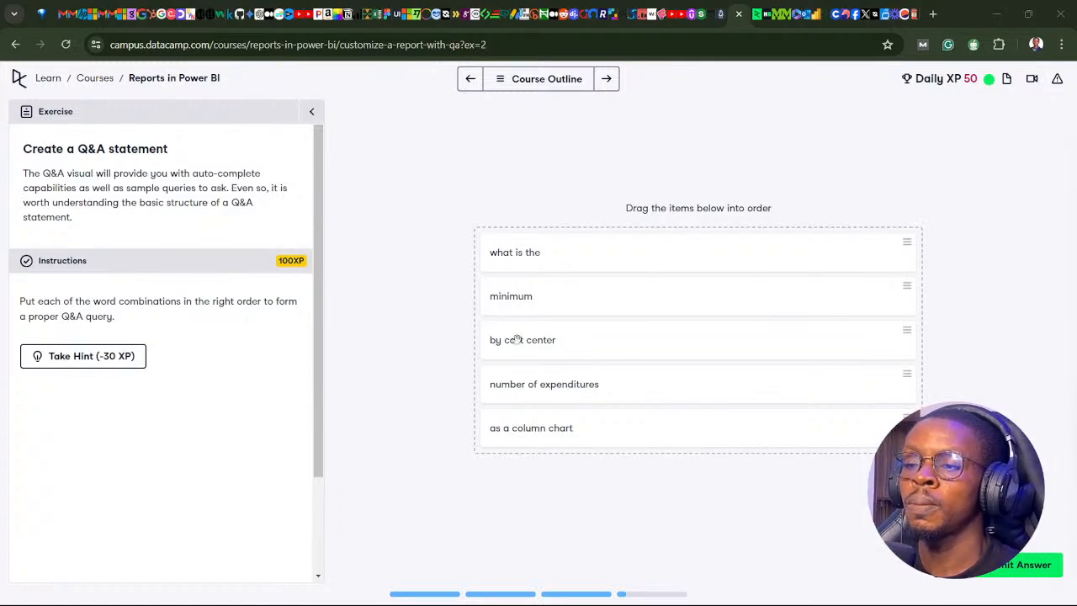
Place "number of expenditures" directly before "by cost center" in the Q&A statement exercise and submit the answer.
drag(545, 389, 536, 338)
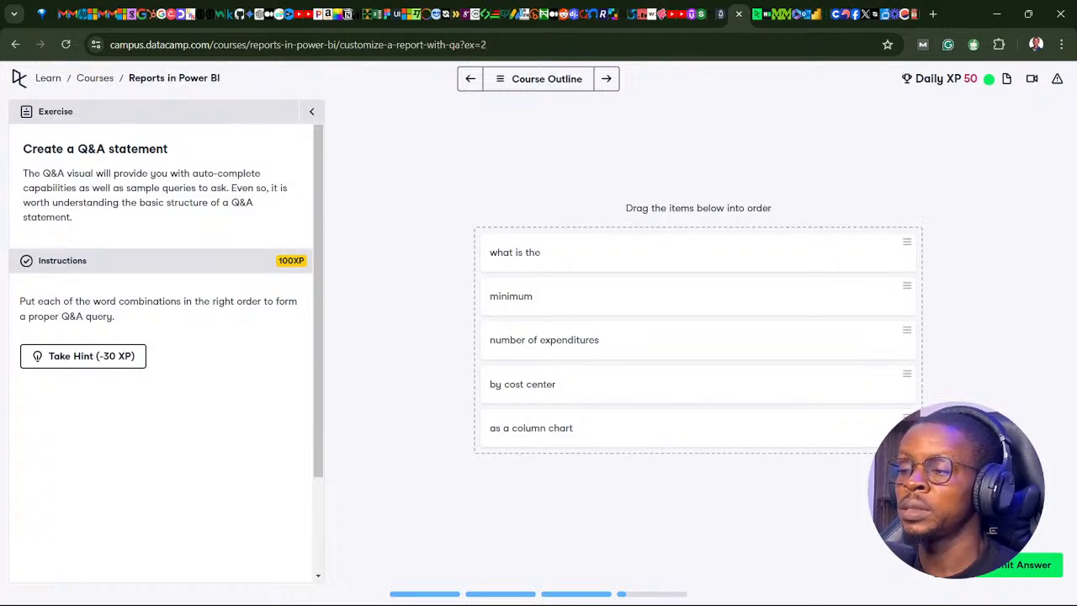
click(1026, 564)
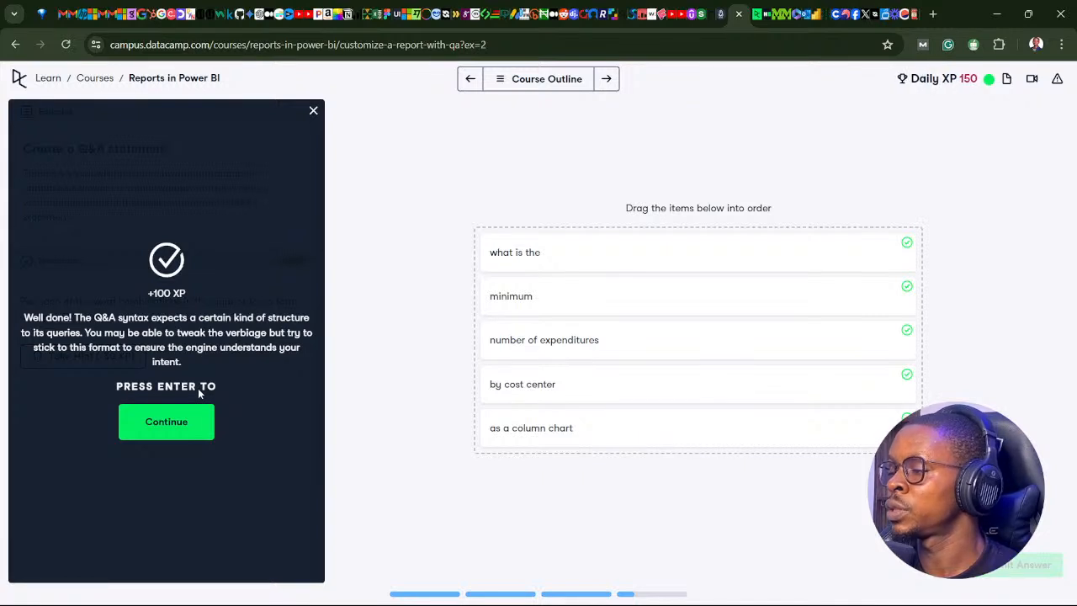
Continue to "The Q&A visual" lesson and play its video in full screen.
click(168, 432)
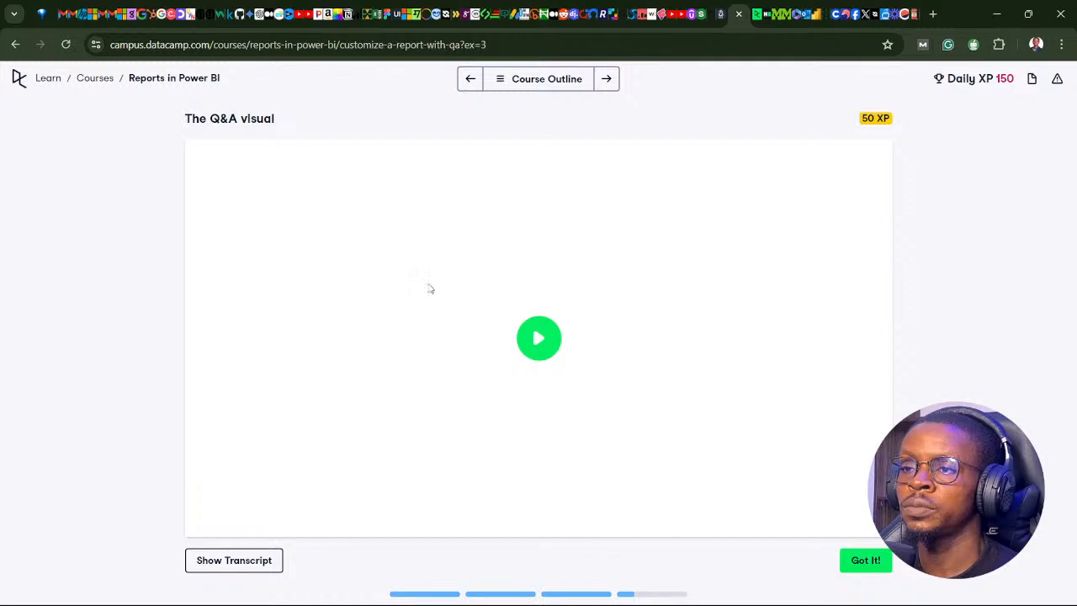
double_click(428, 288)
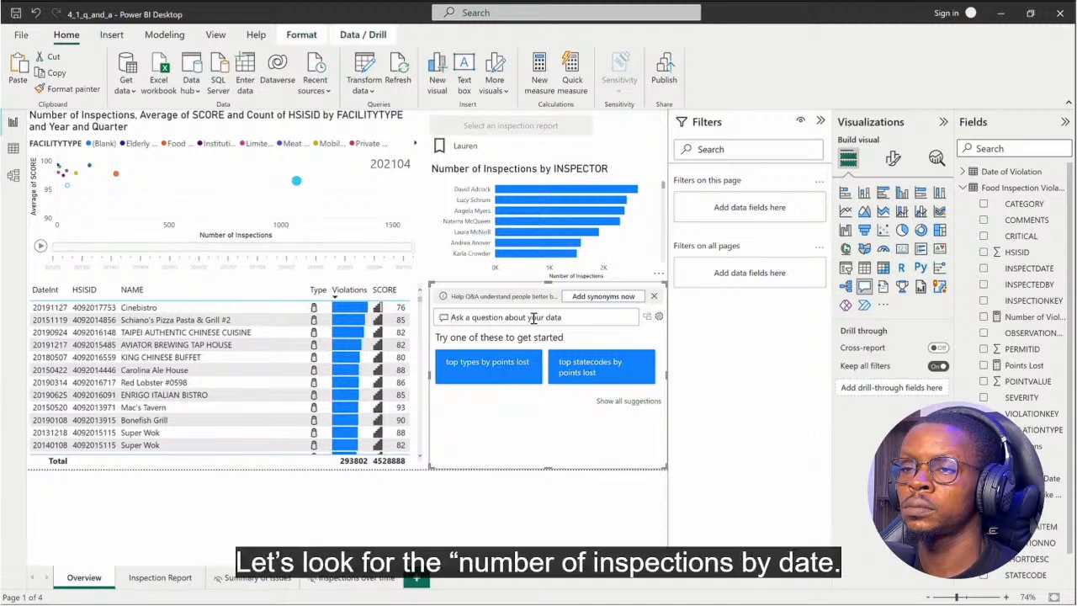
Ask the Q&A visual for "number of inspections by date".
text(number of in)
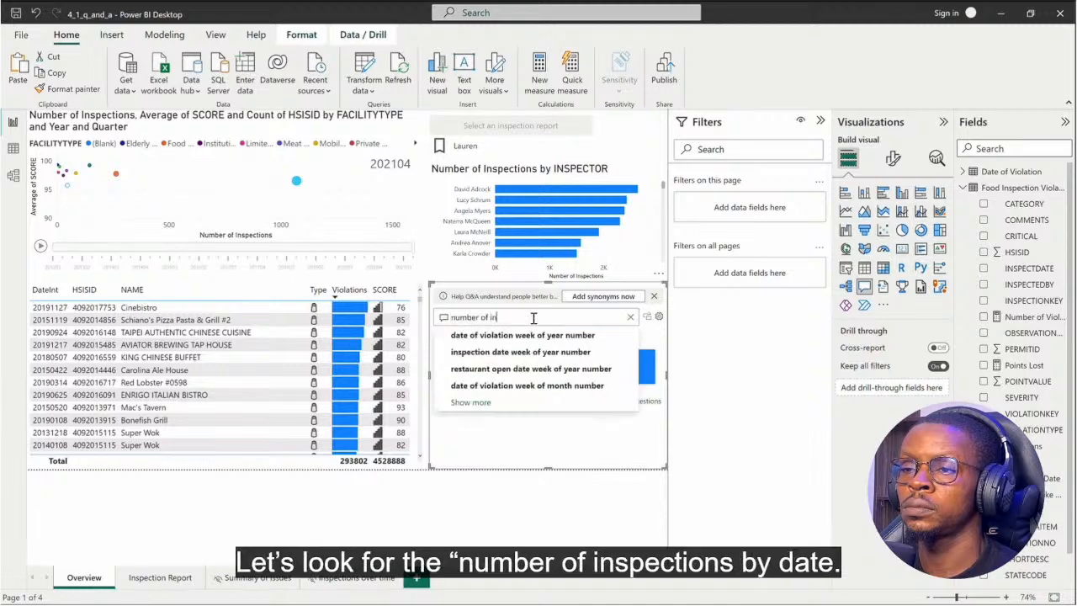
text(spections by date)
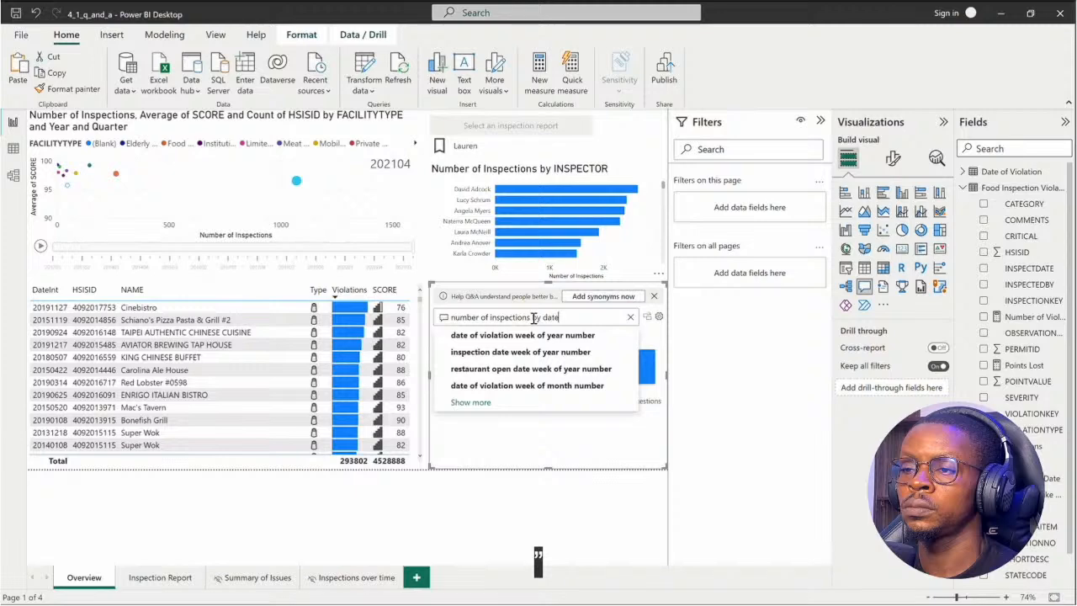
key(Return)
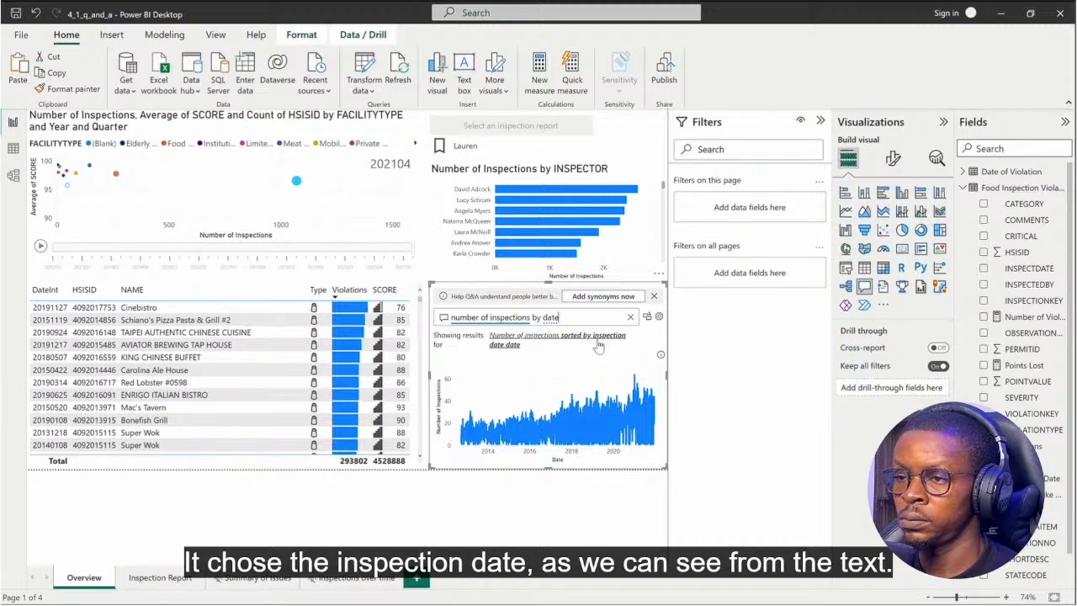
Extend the Q&A question with "year and month" so inspections are grouped by date year and month.
click(602, 316)
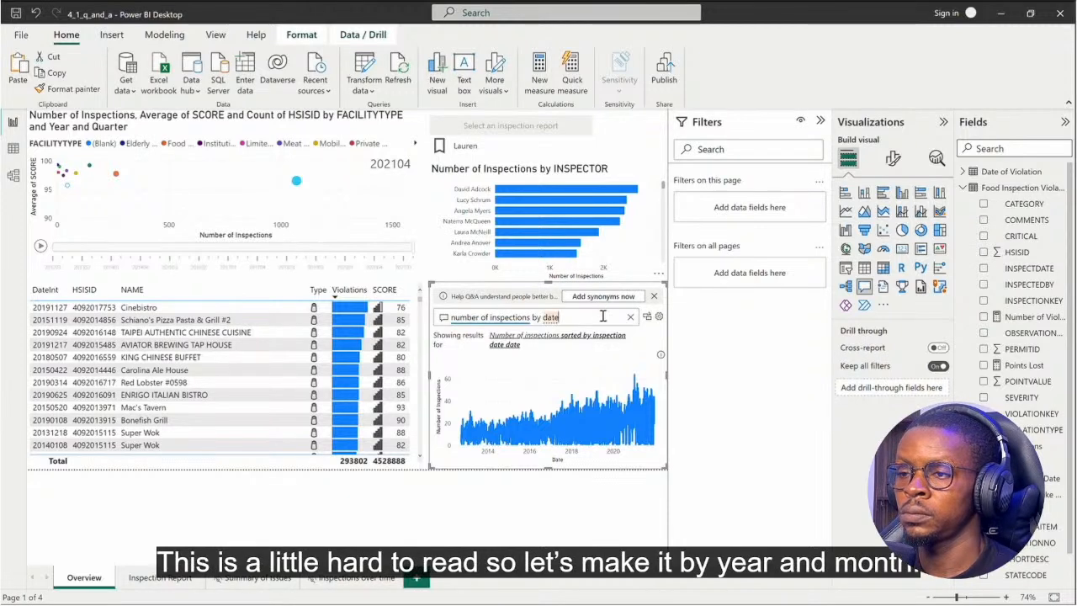
text(year and month)
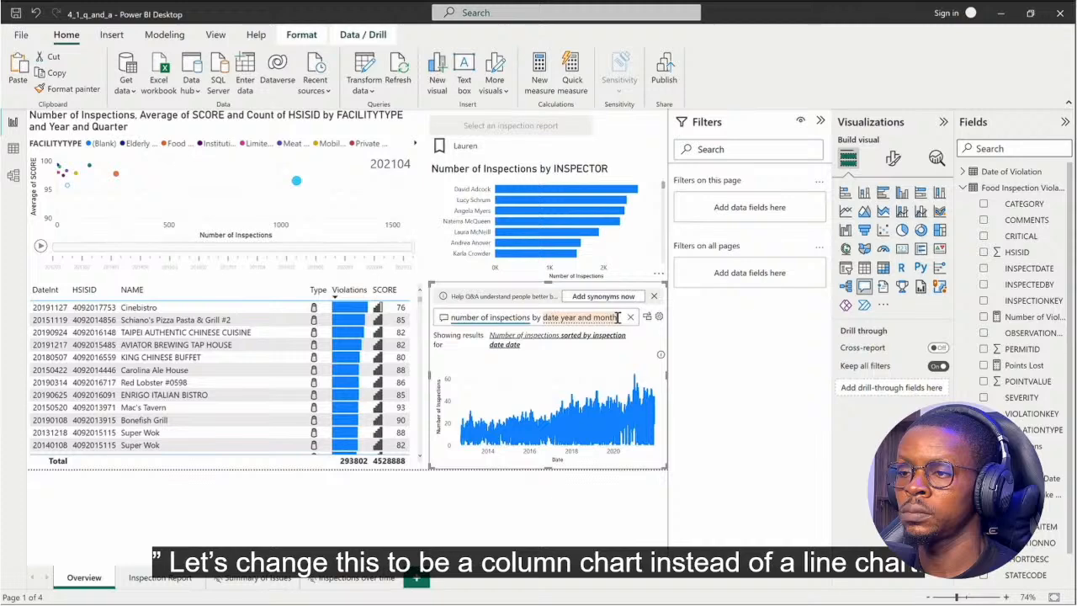
click(617, 317)
click(630, 334)
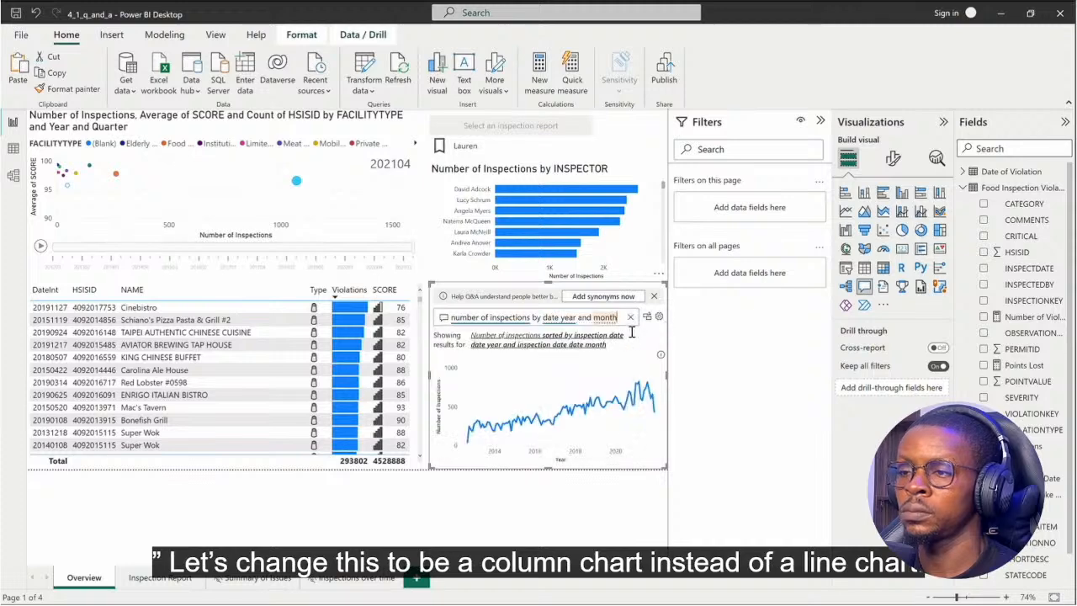
Append "as column chart" to the Q&A question to change the chart type.
text(as column chart)
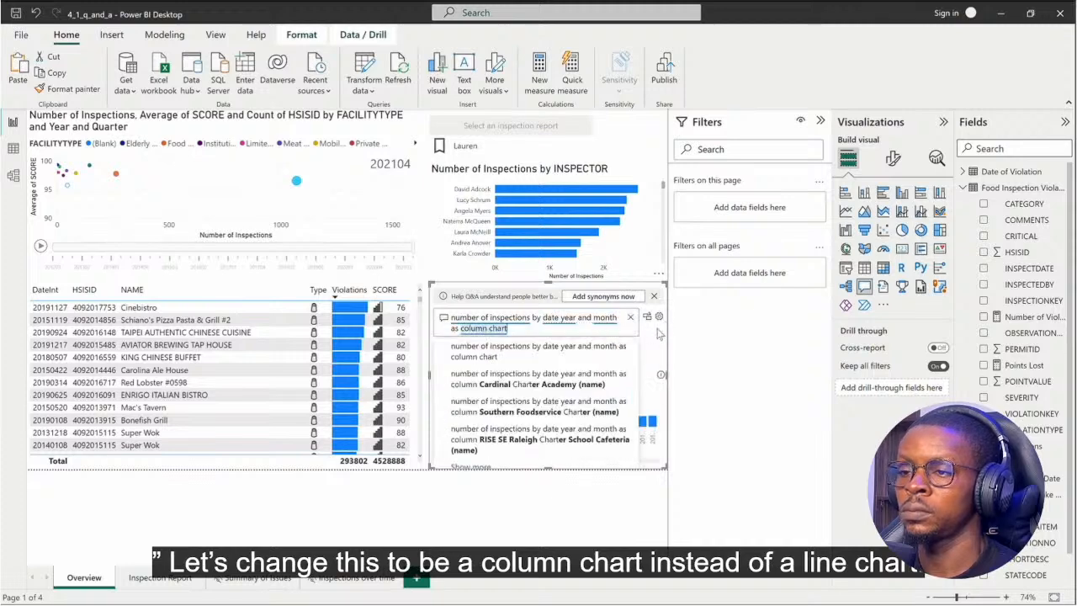
click(657, 329)
click(585, 333)
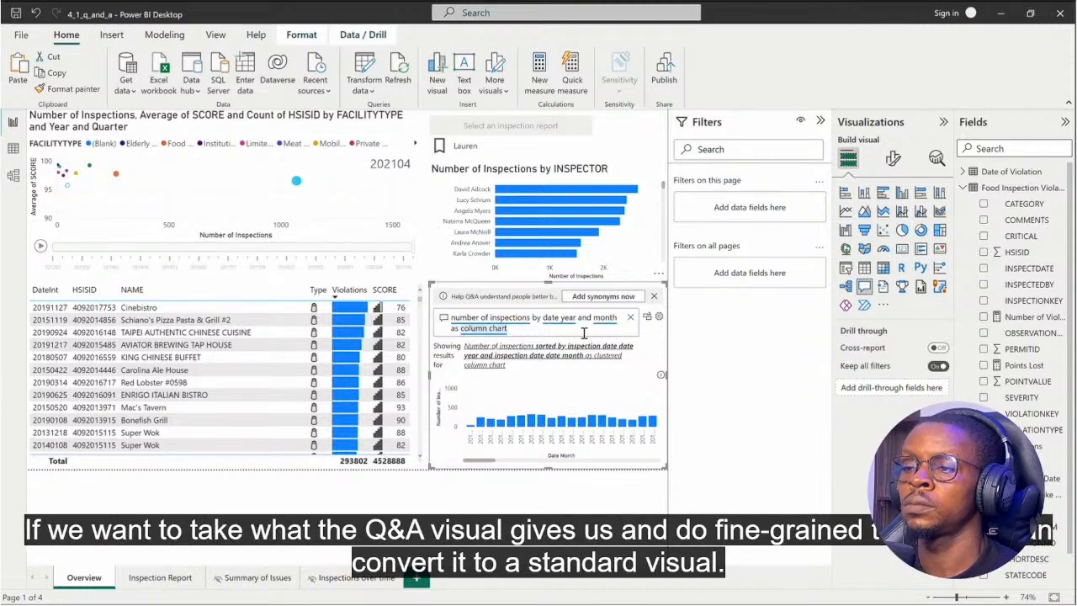
In the Q&A setup's field synonyms, add the suggested term "examination" to the Food Inspections table.
click(660, 319)
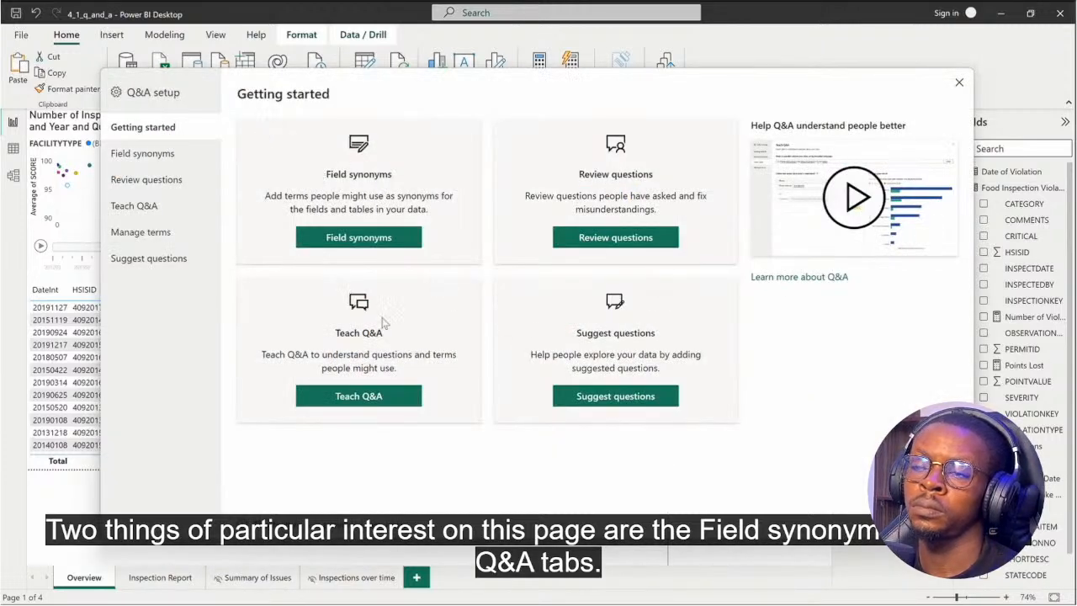
click(350, 243)
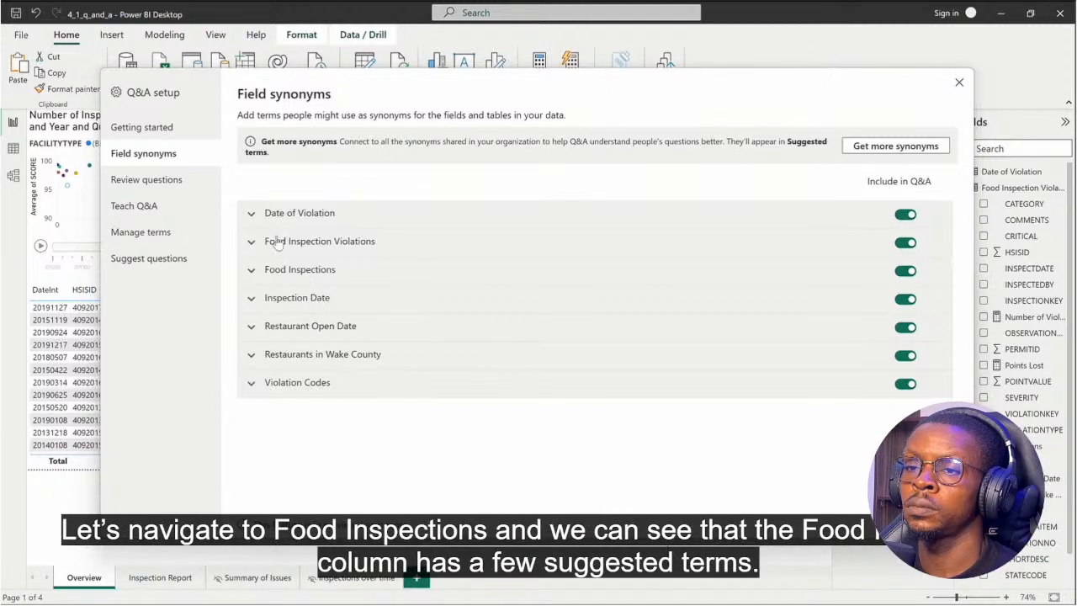
click(274, 271)
scroll(325, 361, down, 1)
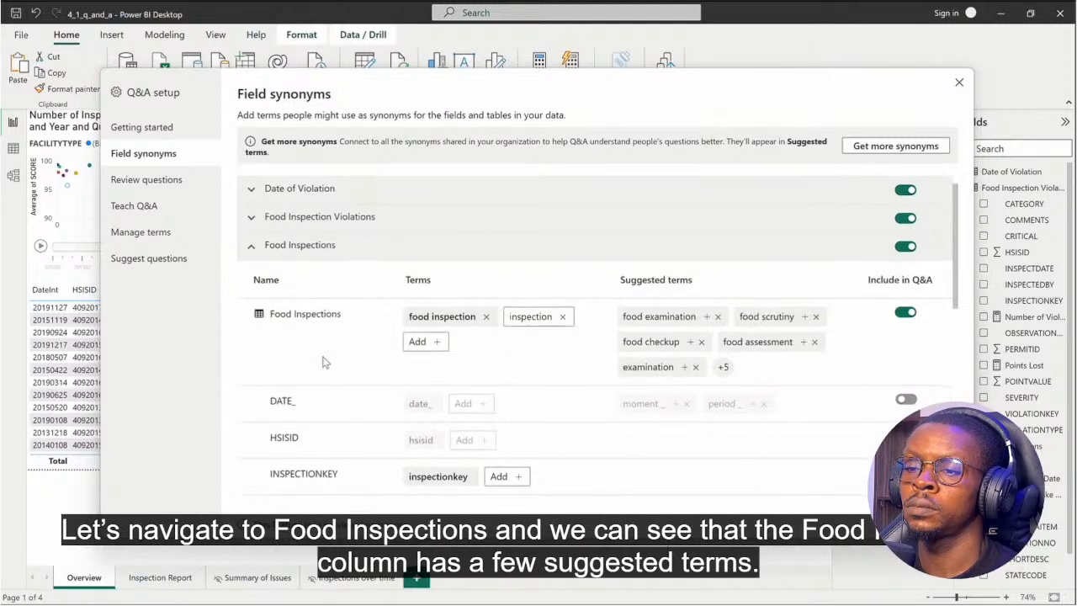
scroll(325, 363, down, 1)
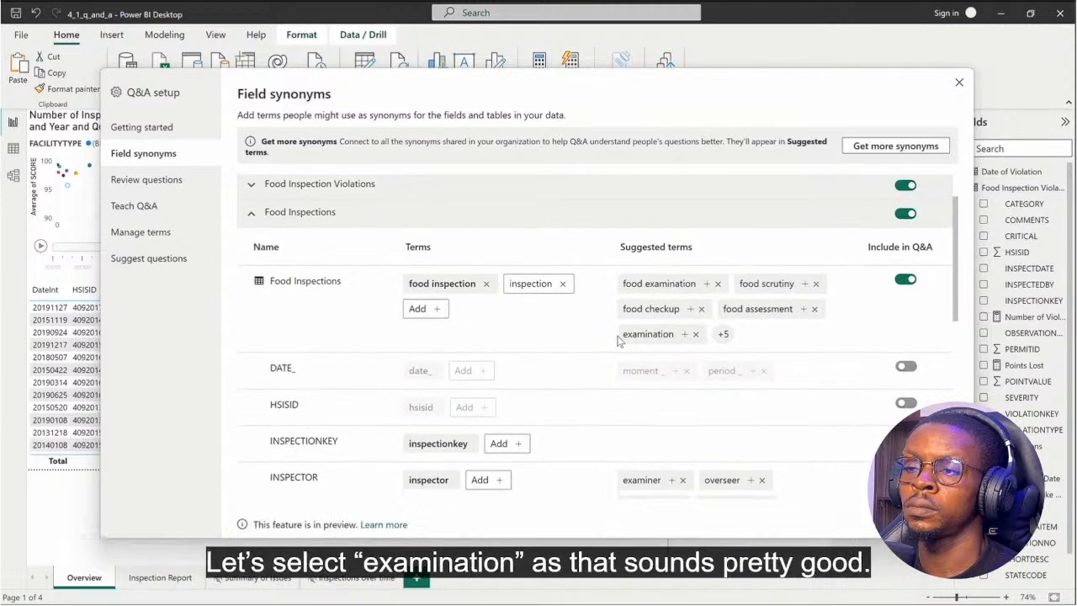
click(684, 334)
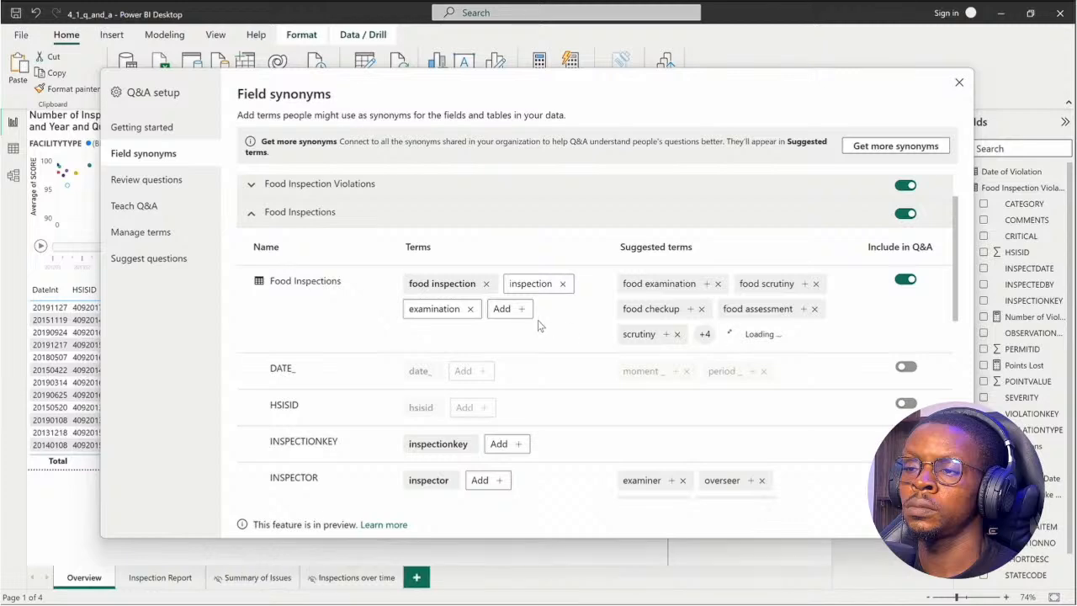
Add "rating" as a synonym term for the SCORE field of the Food Inspections table.
scroll(539, 326, down, 4)
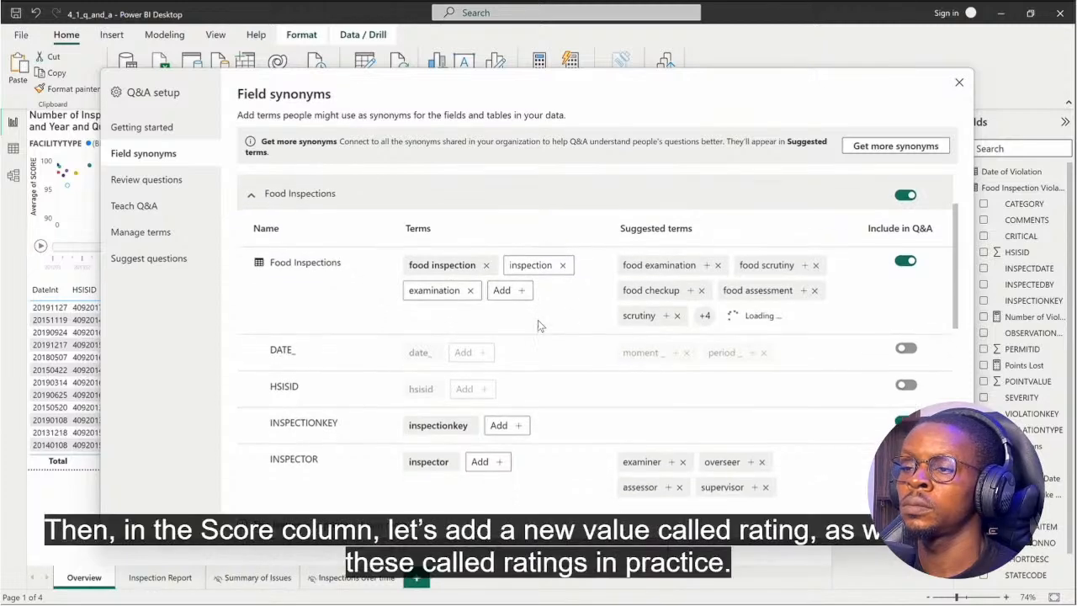
scroll(539, 326, down, 4)
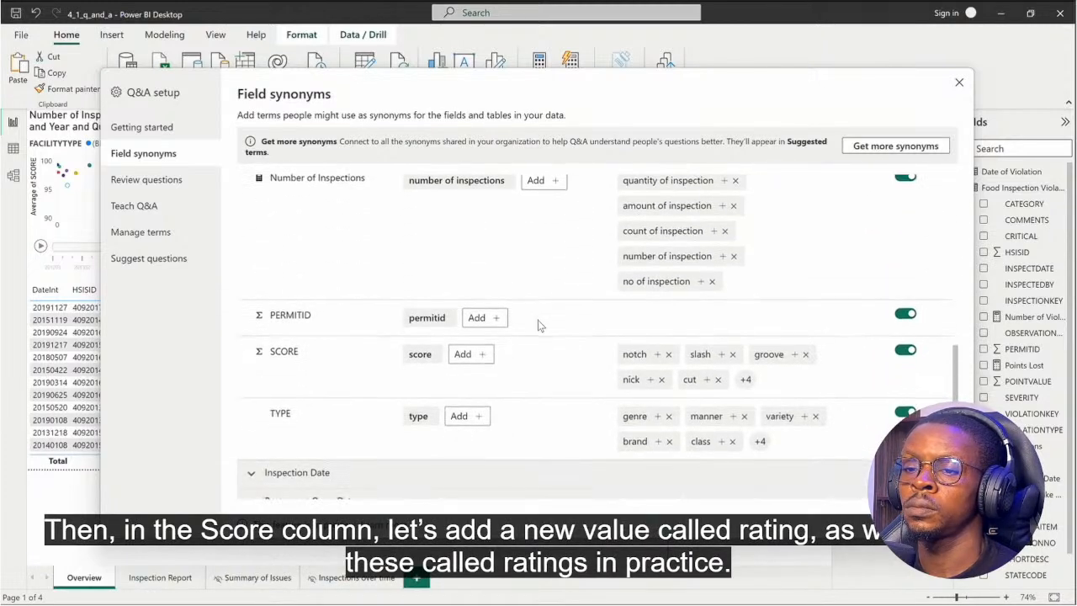
click(478, 355)
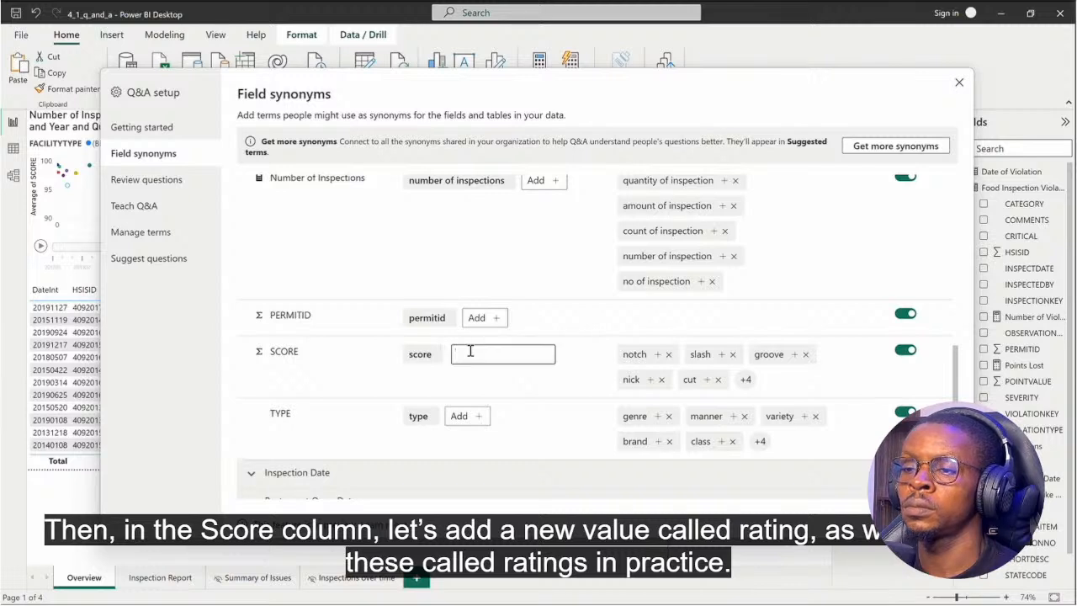
text(rating)
key(Return)
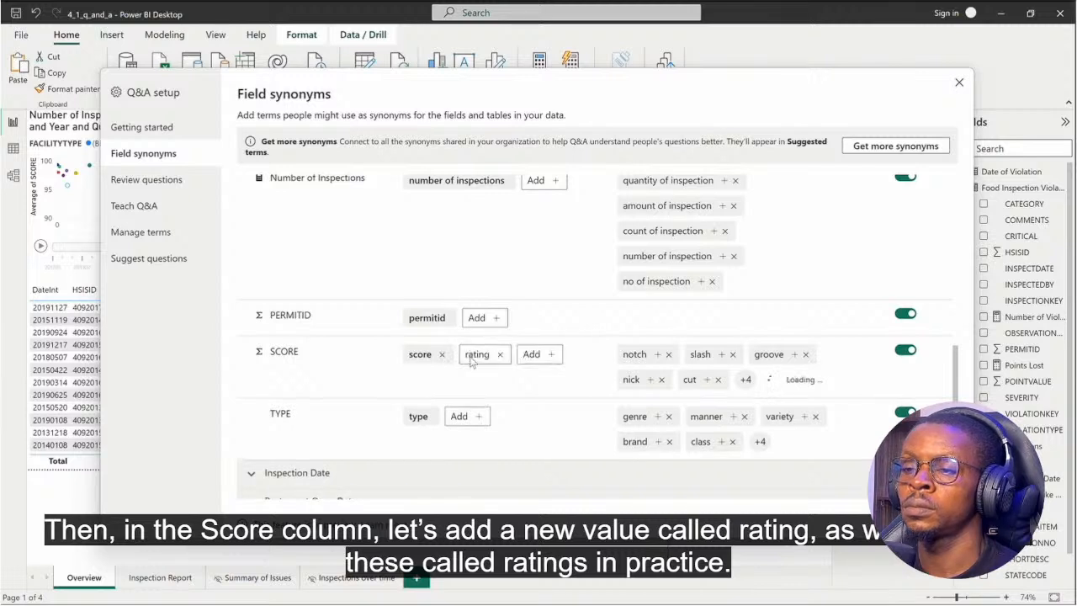
In Teach Q&A, submit the question "dirtiest inspection in cary" and define dirtiest food inspections as those with low scores.
click(134, 205)
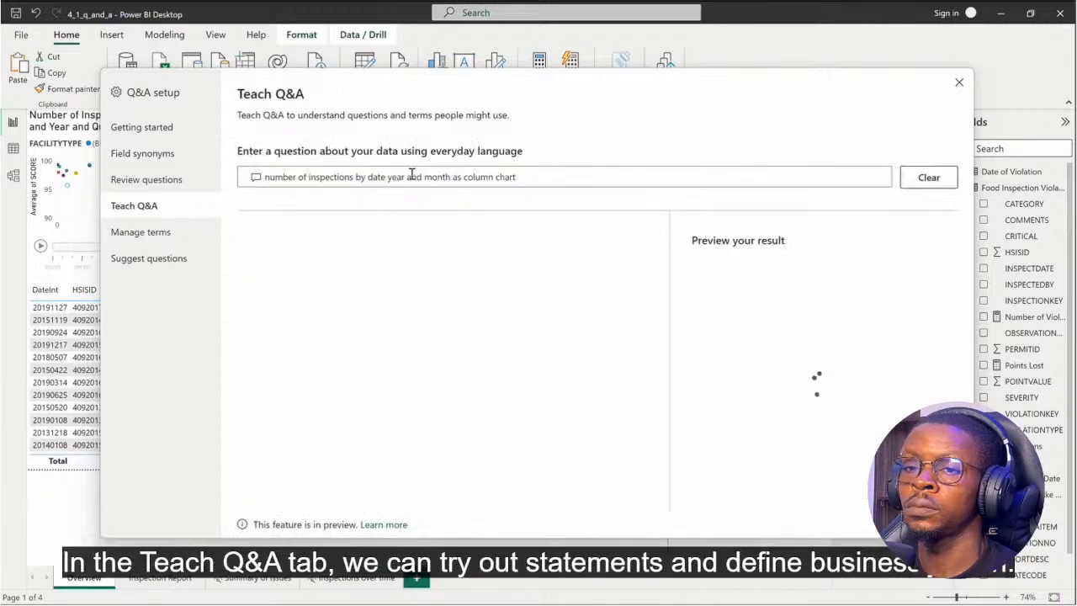
drag(530, 175, 264, 175)
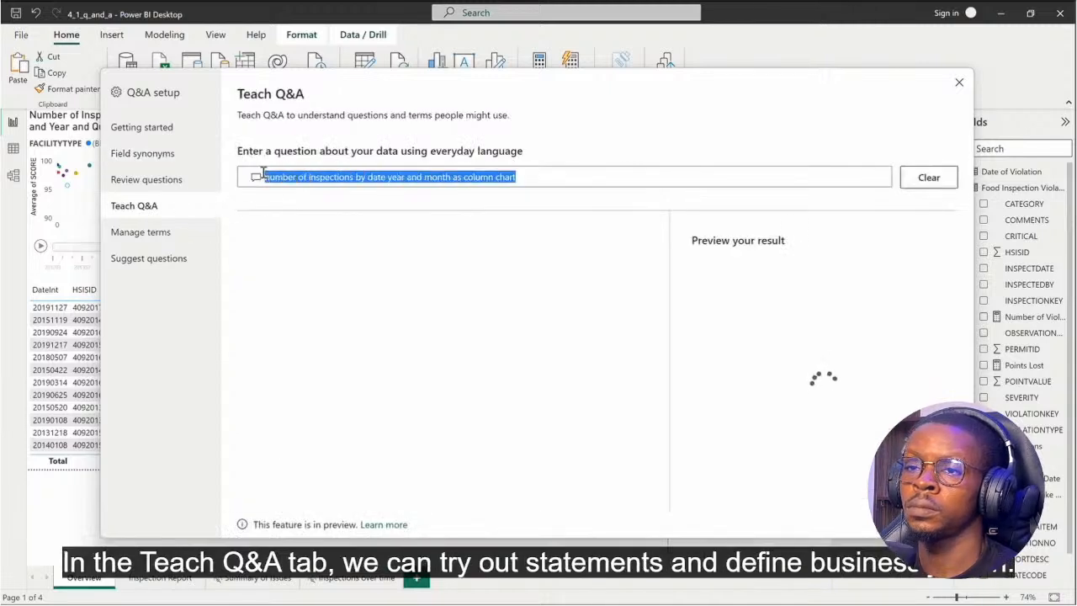
key(BackSpace)
text(c)
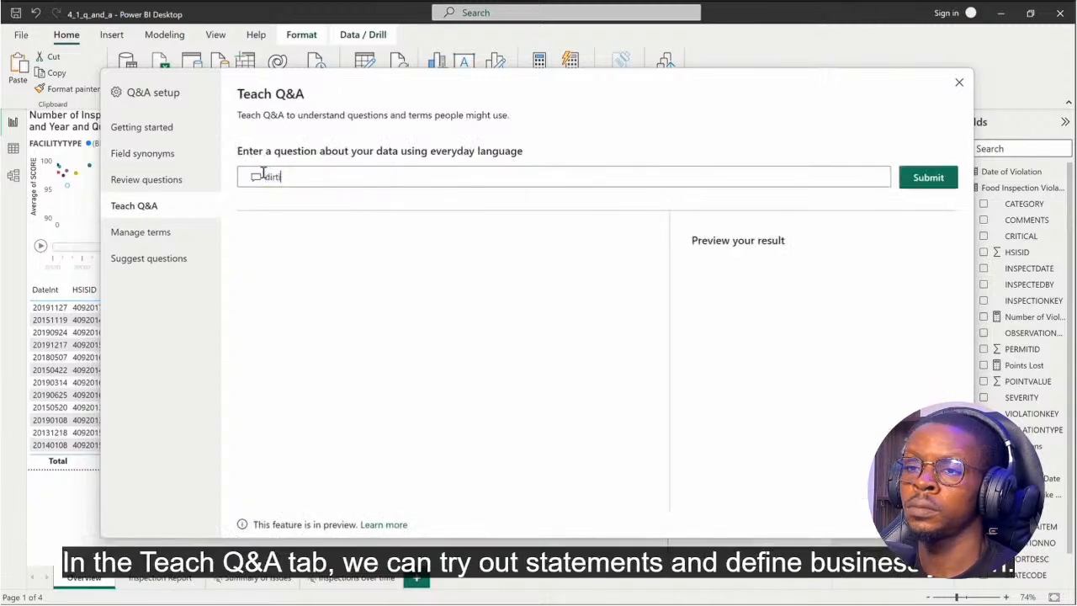
text(irtiest inspectio)
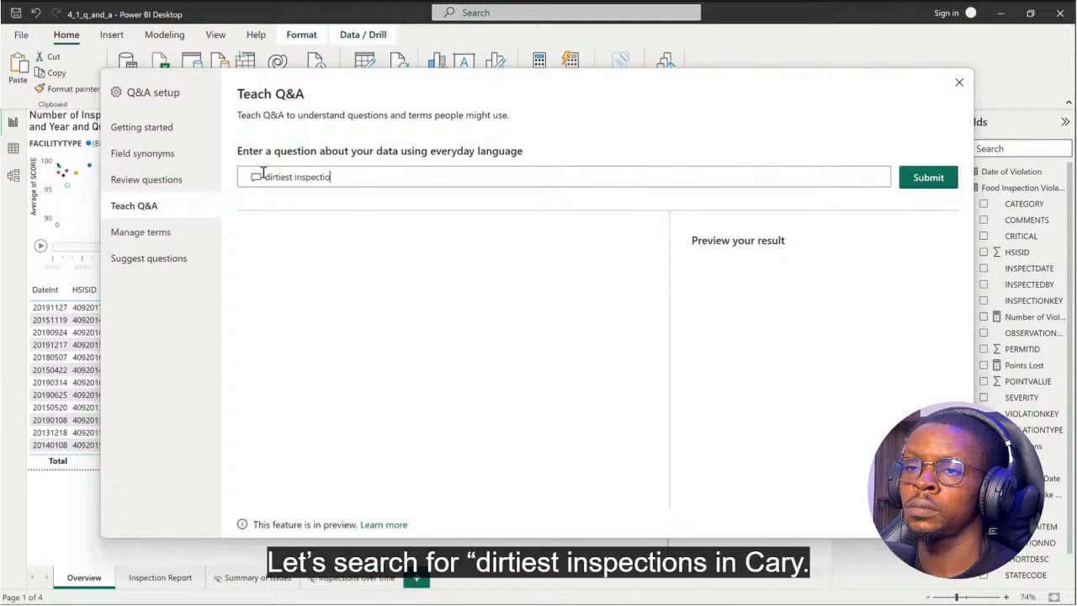
text(n in cary)
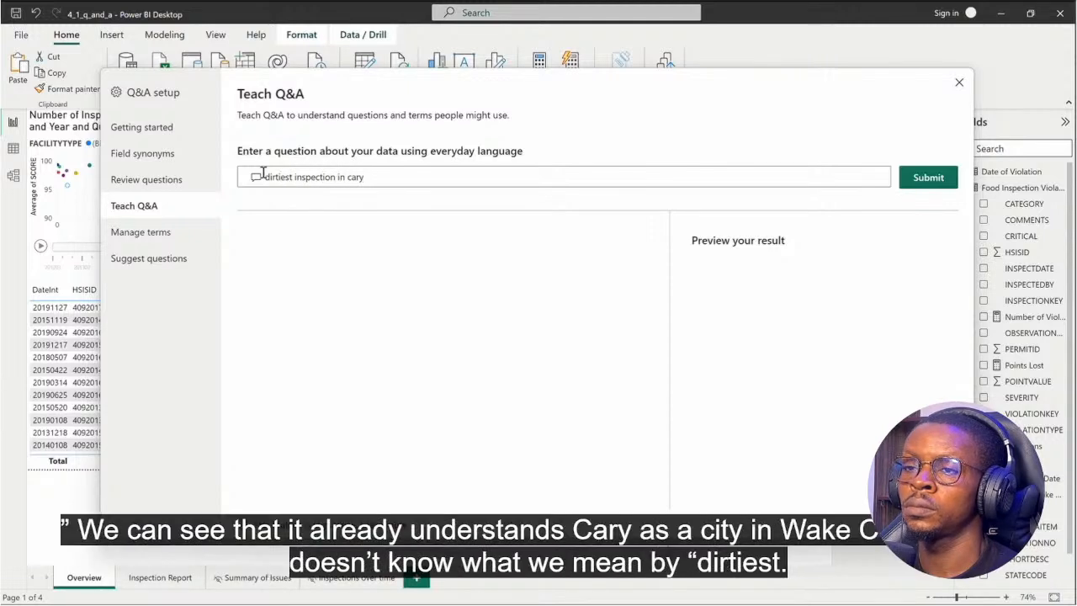
key(Return)
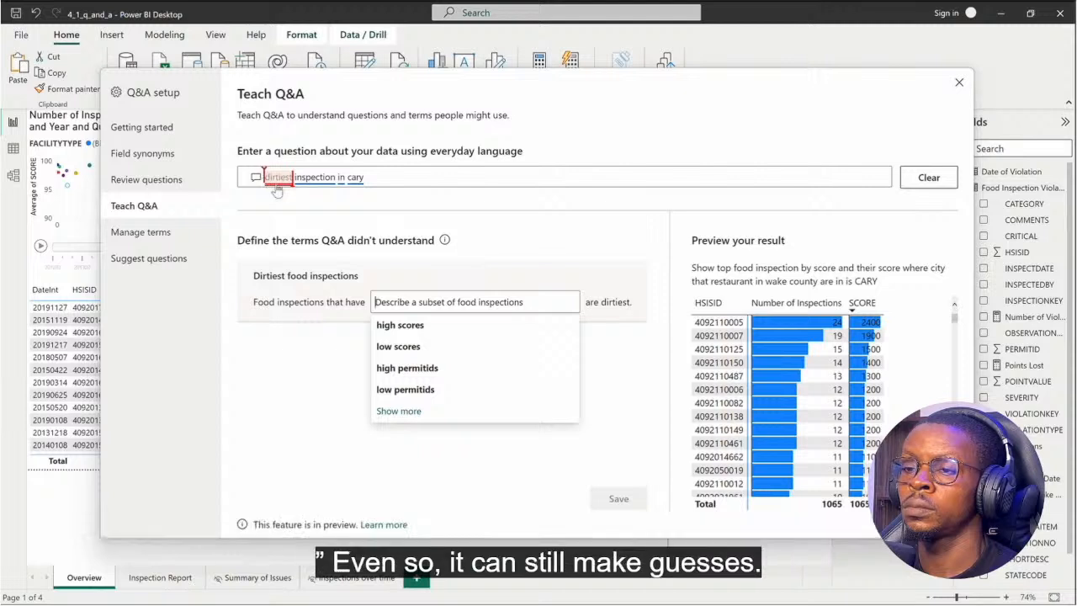
click(418, 348)
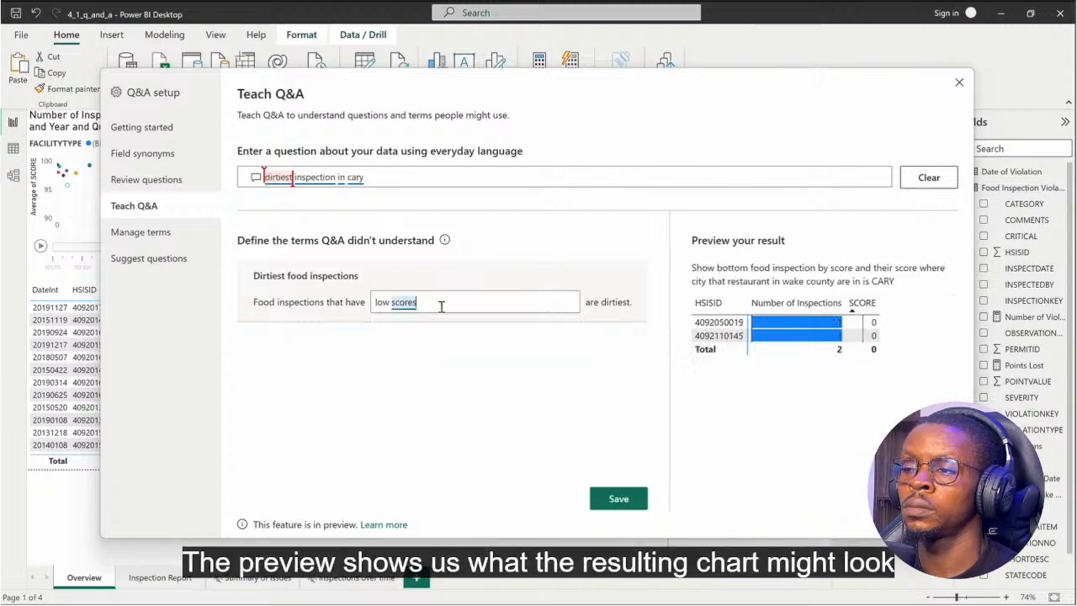
Extend the Teach Q&A question with "by inspection key" and replace the word "key" with "id".
click(396, 176)
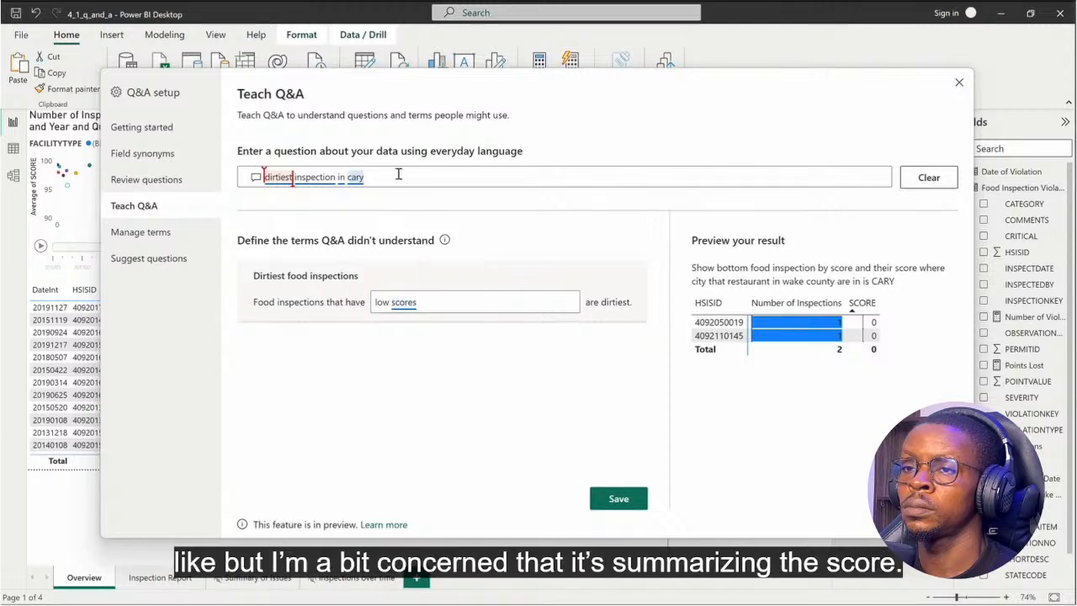
text(by inspection key)
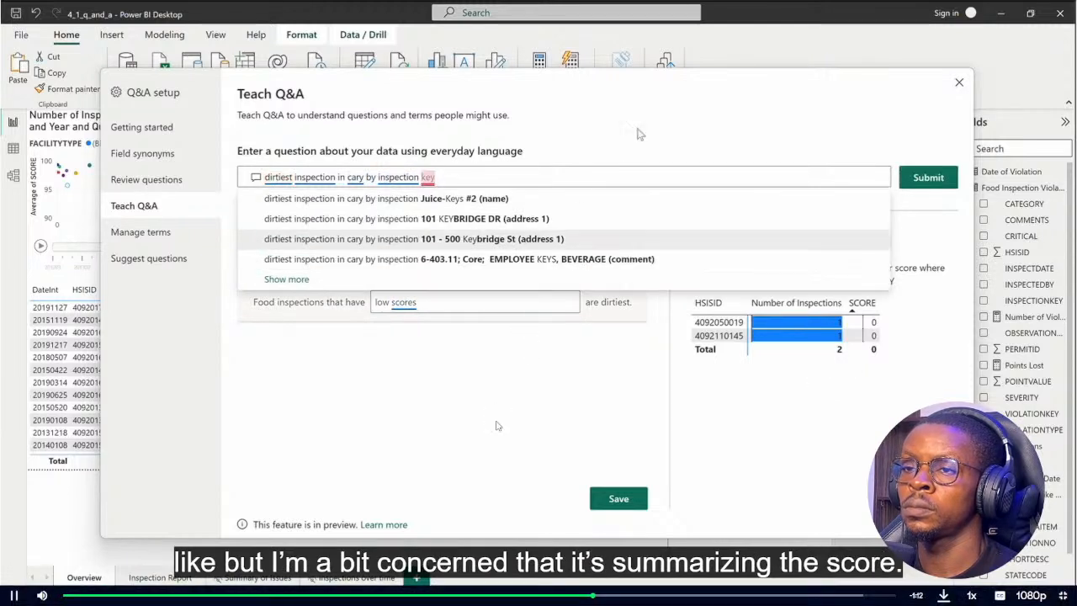
click(616, 177)
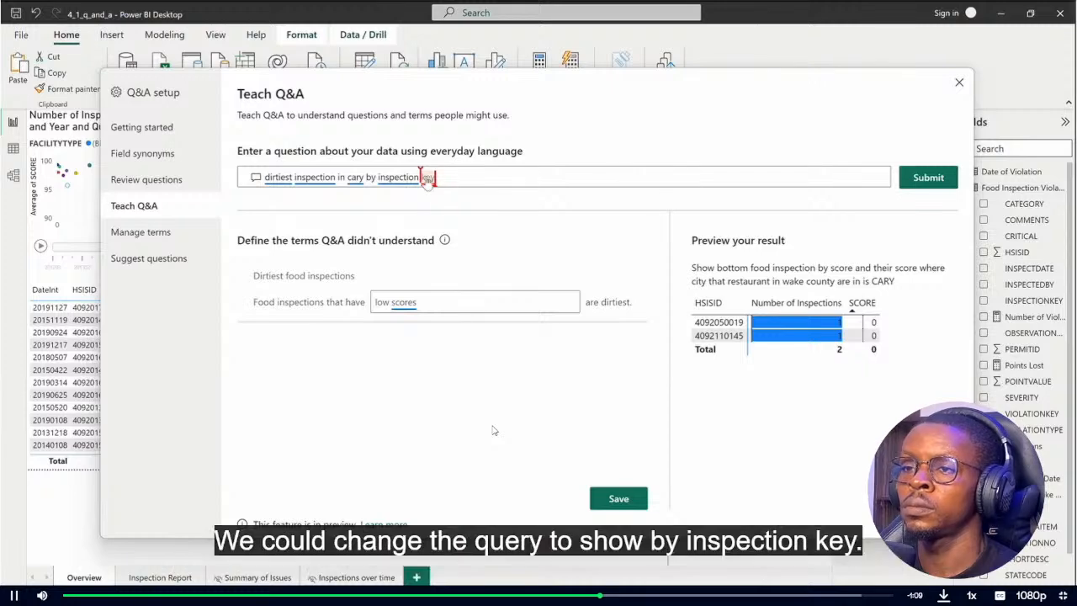
key(BackSpace)
key(BackSpace)
key(BackSpace)
text(id)
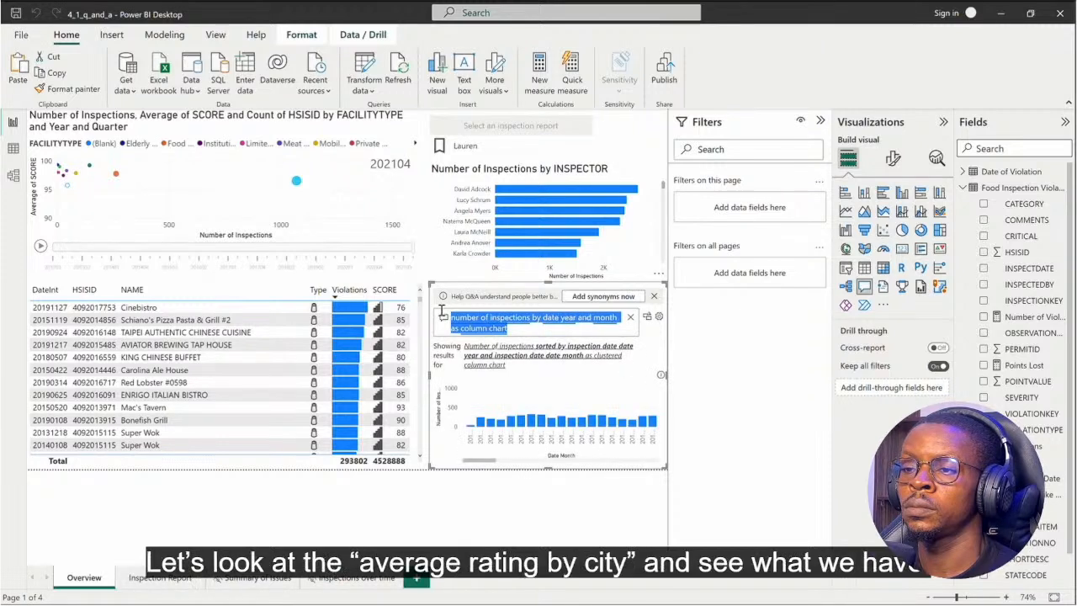
Ask the report's Q&A visual for "average rating by city" and examine the lowest-rated cities in the resulting chart.
text(average rating b)
text(y city)
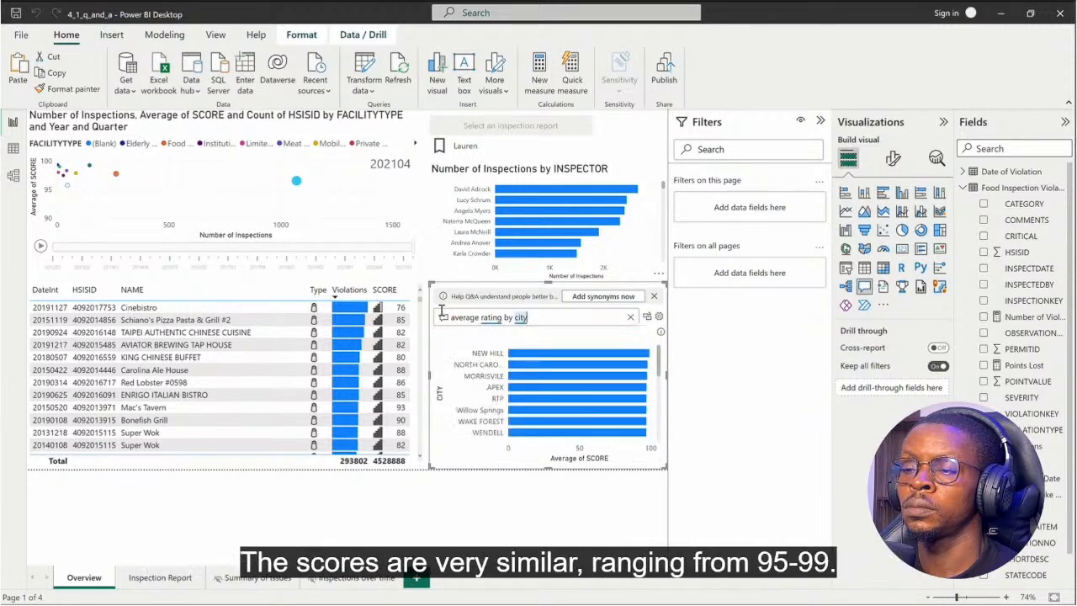
scroll(536, 394, down, 5)
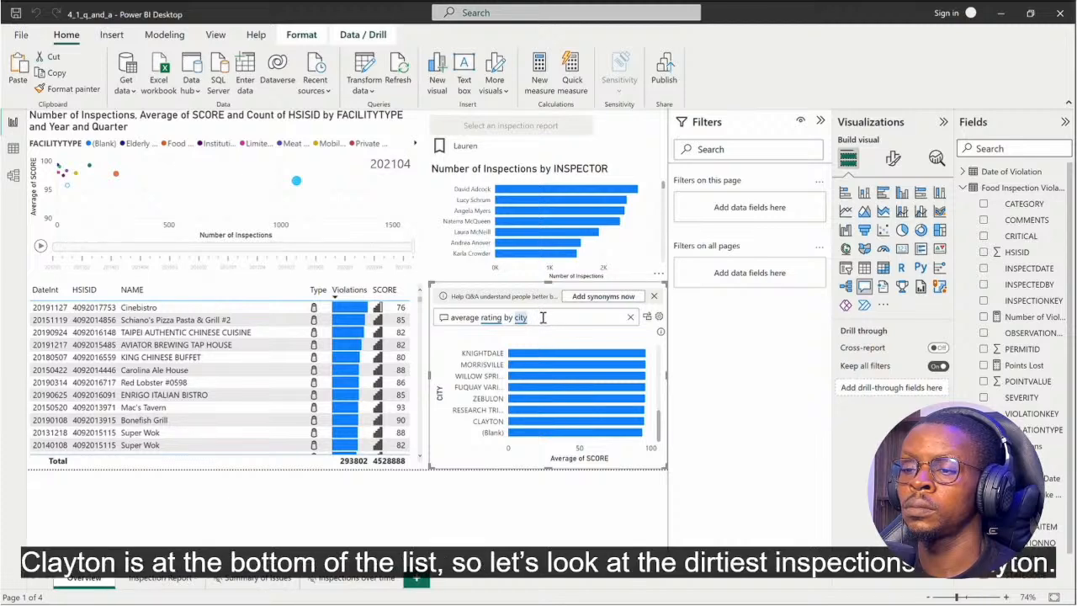
Replace the Q&A visual's question with "dirtiest inspections in clayton".
triple_click(543, 317)
key(BackSpace)
text(dirtiest)
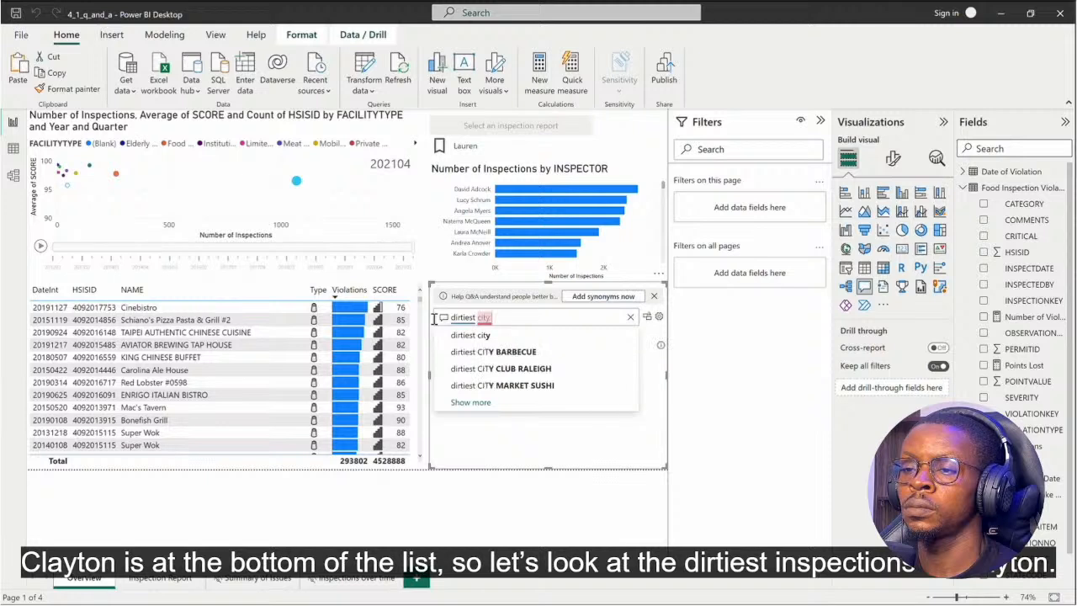
text( inspections in clayton)
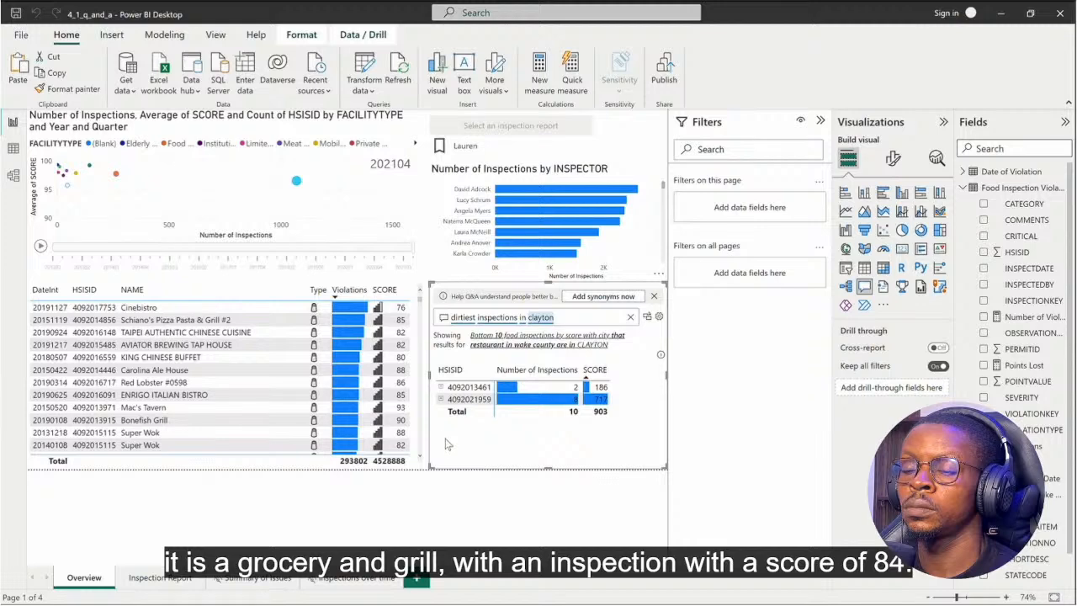
In the Q&A result table, expand the second establishment down to its score of 84 and select the Inspection entry to cross-filter the page.
click(440, 399)
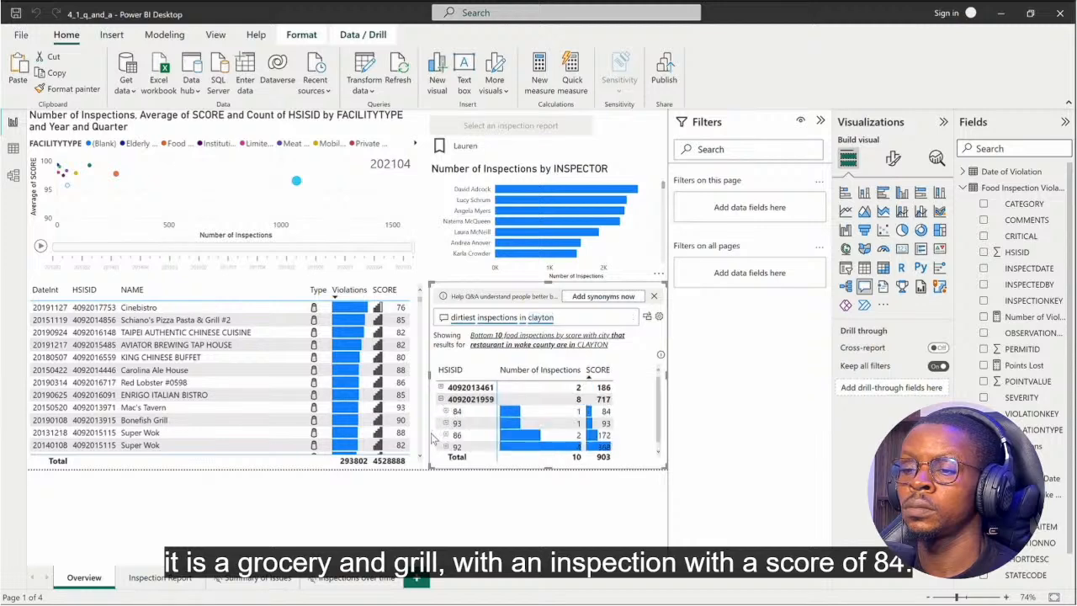
mouse_move(446, 416)
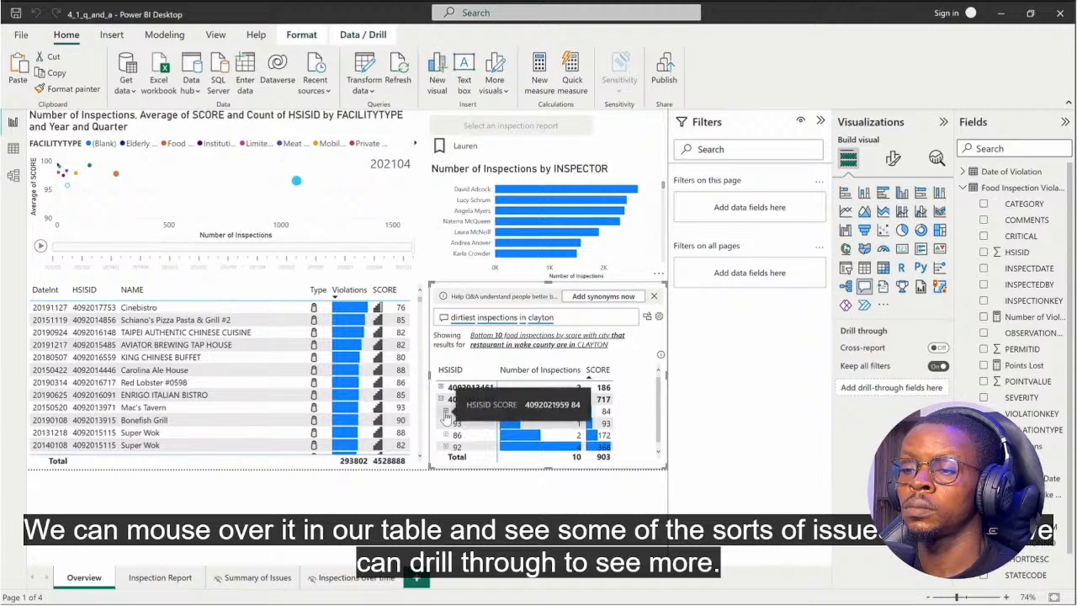
click(446, 412)
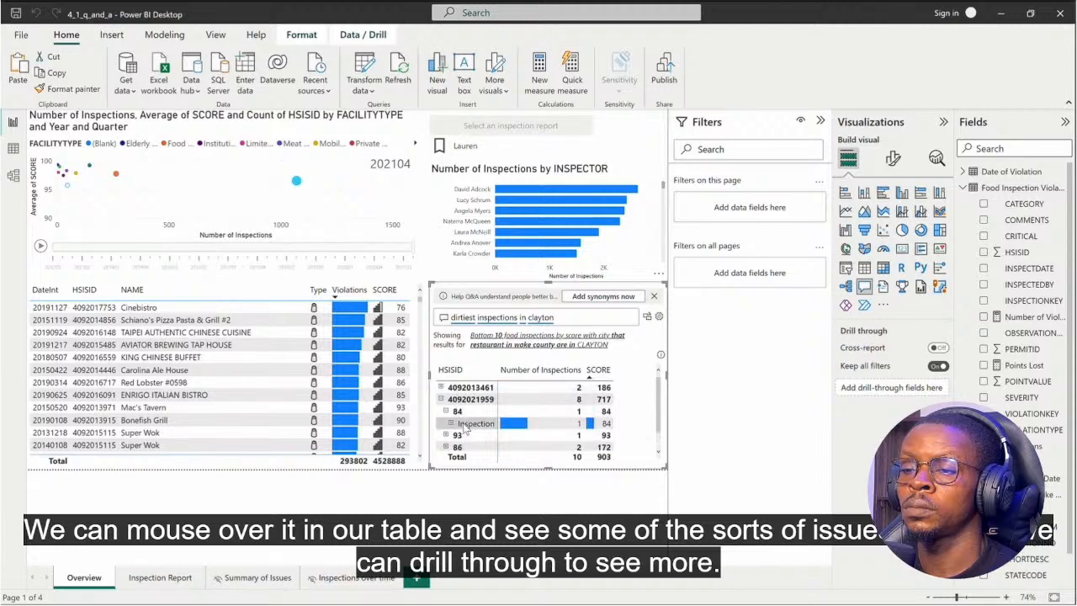
click(466, 424)
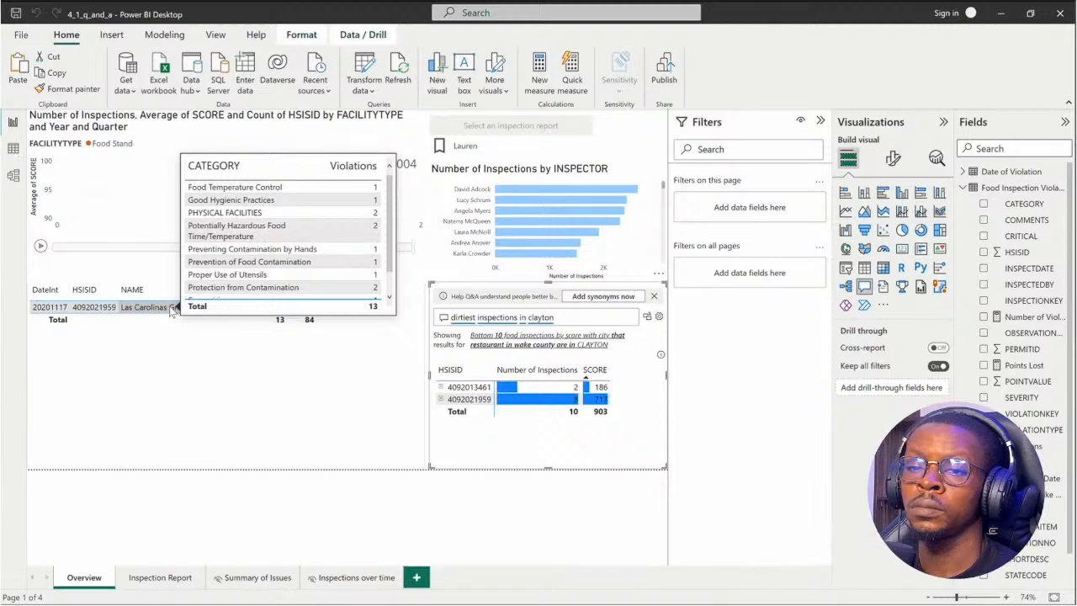
Drill through from the Las Carolinas row in the inspections table to see more detail.
right_click(173, 311)
mouse_move(211, 365)
click(341, 364)
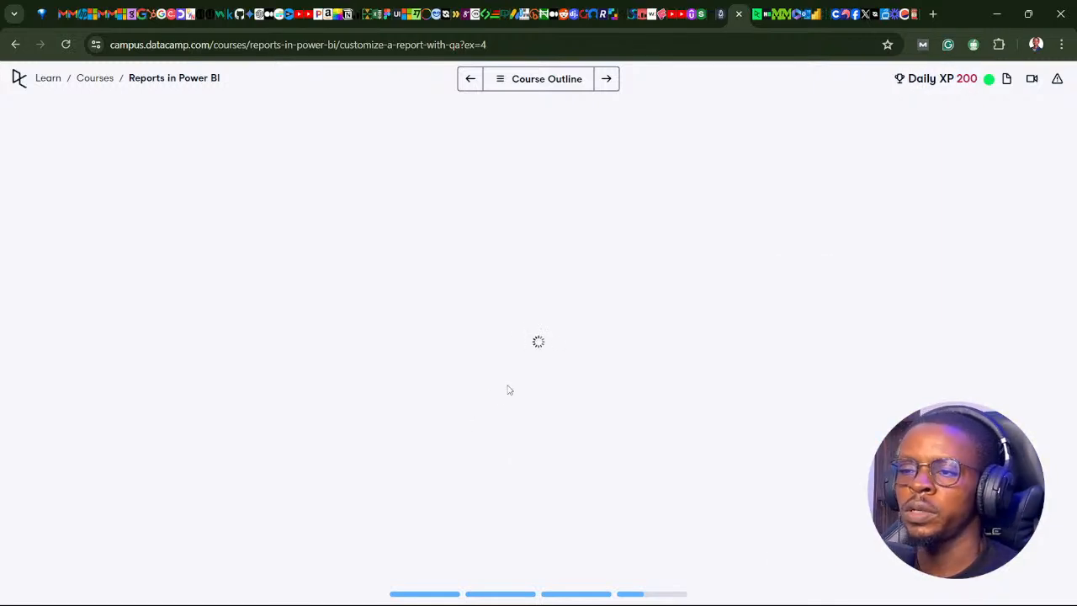
Check the Customize a Report with Q&A chapter in the course outline and show the instructions for the Add the Q&A visual exercise.
click(499, 82)
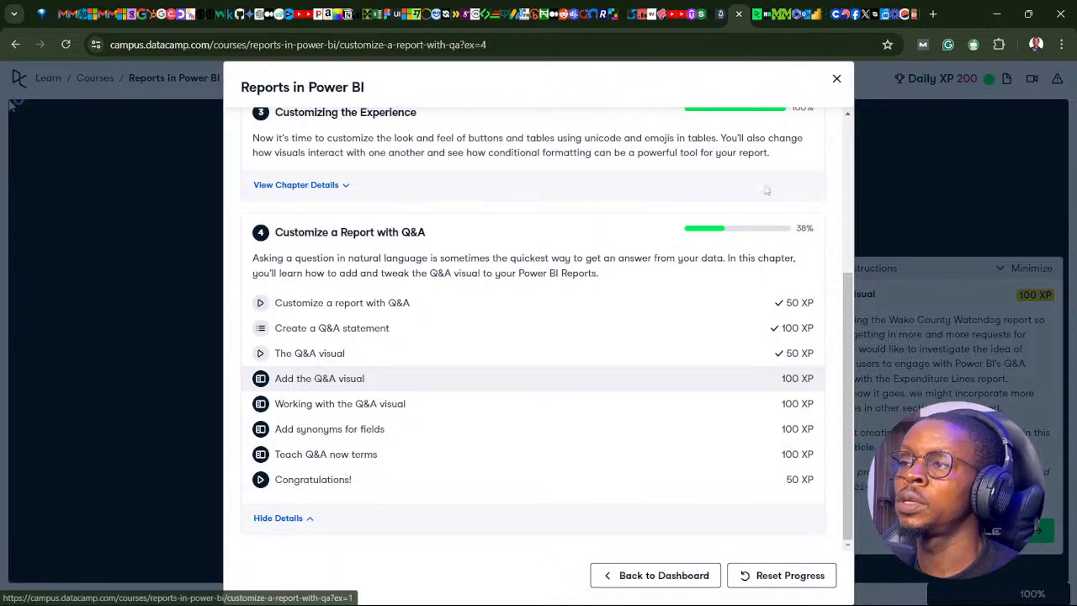
click(837, 79)
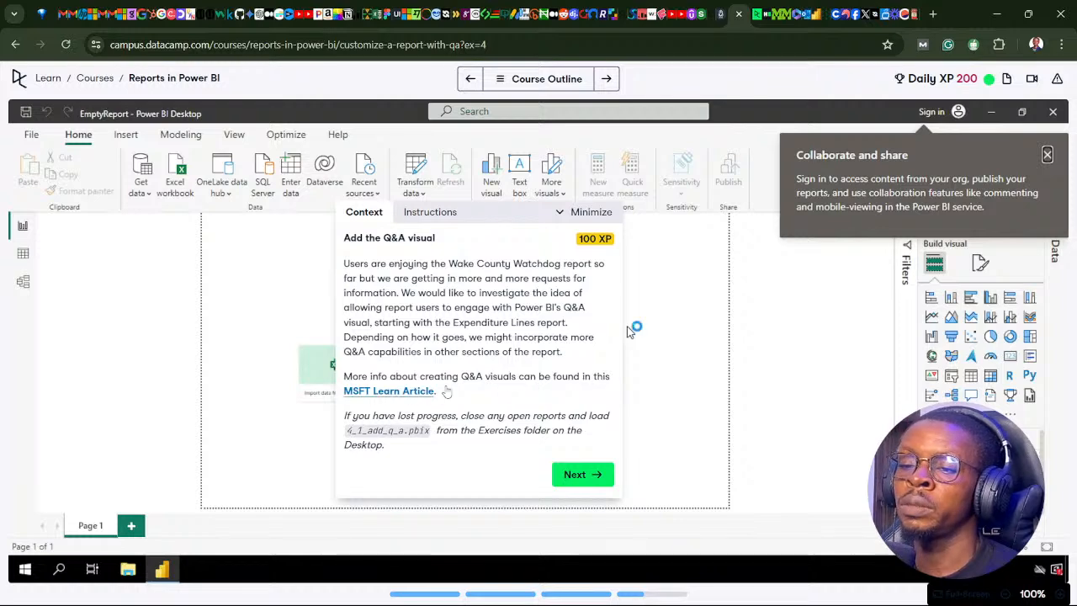
click(582, 474)
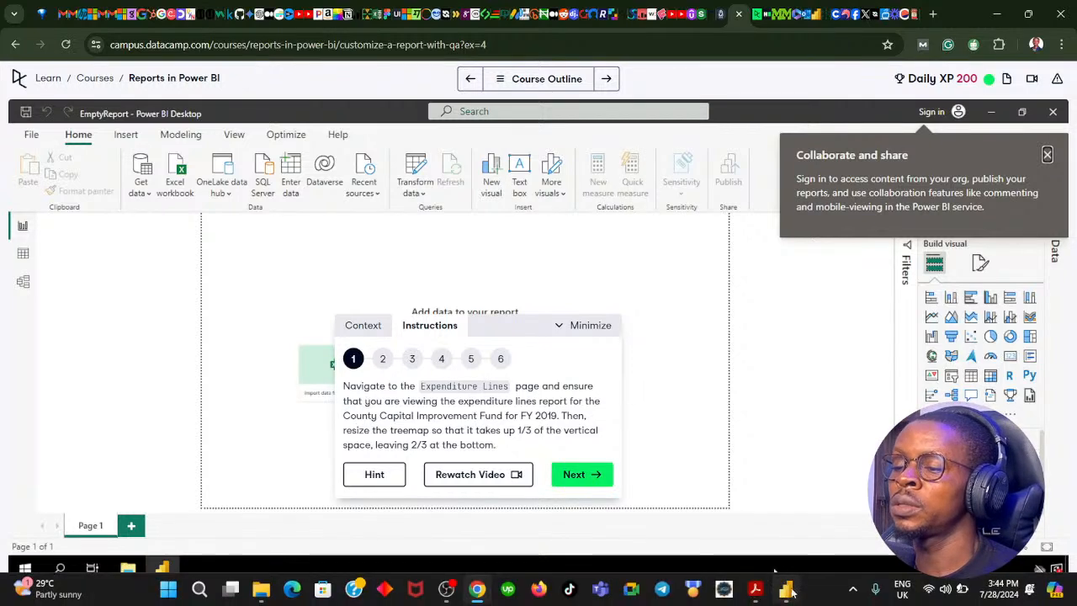
Switch to Power BI Desktop with 4_1_add_q_a and go through the report pages to Expenditure Lines.
click(786, 591)
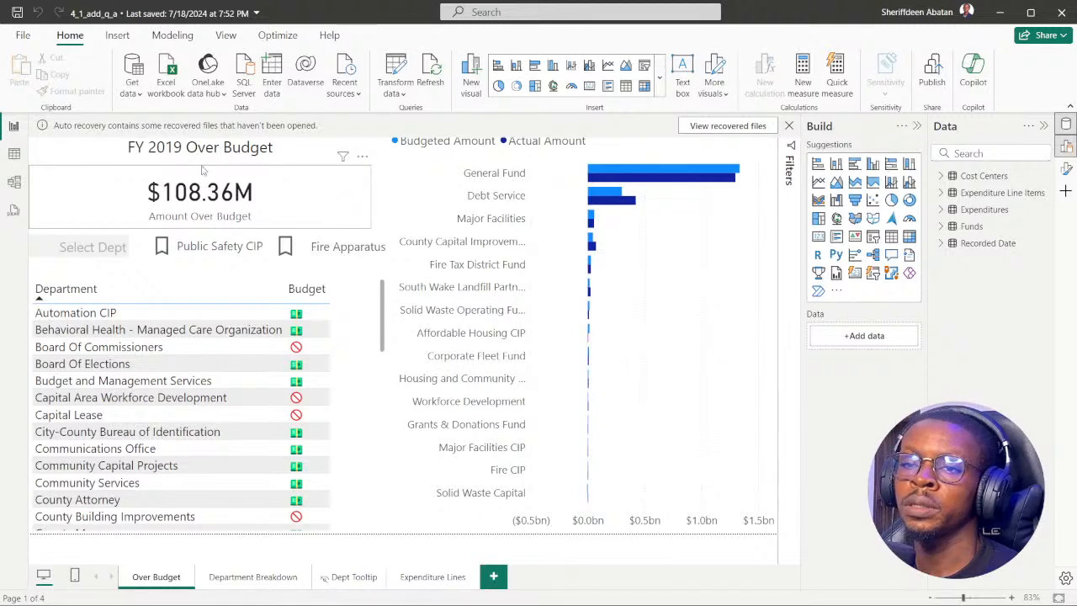
click(257, 577)
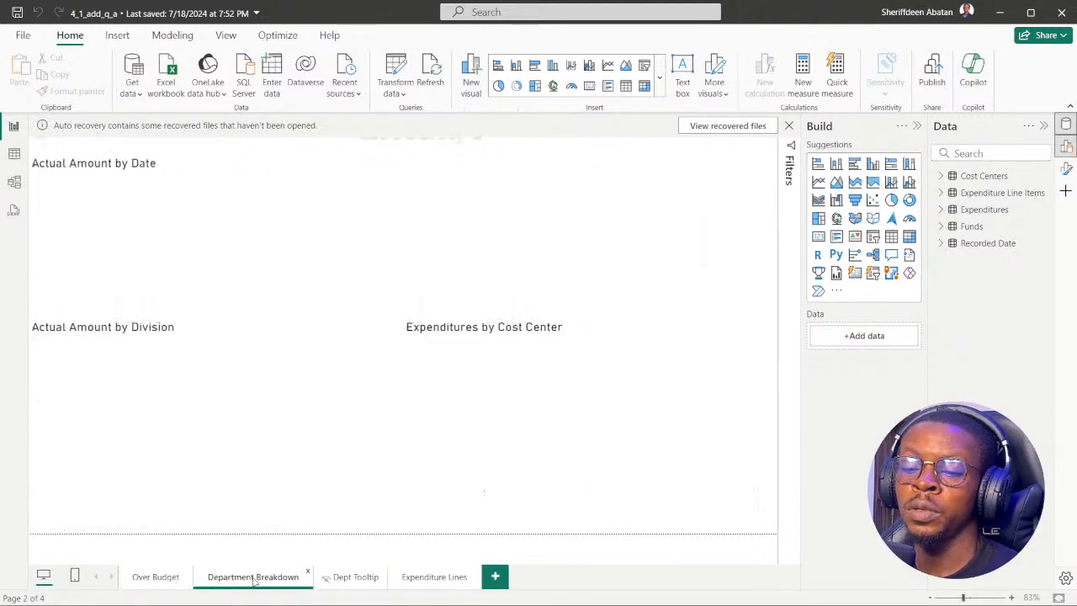
click(349, 578)
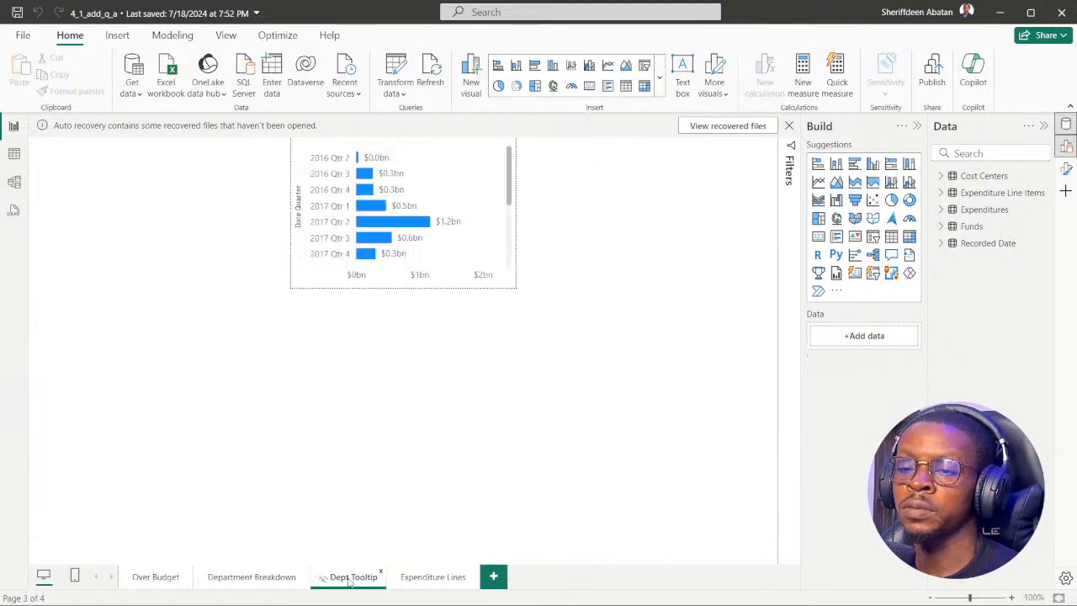
click(418, 579)
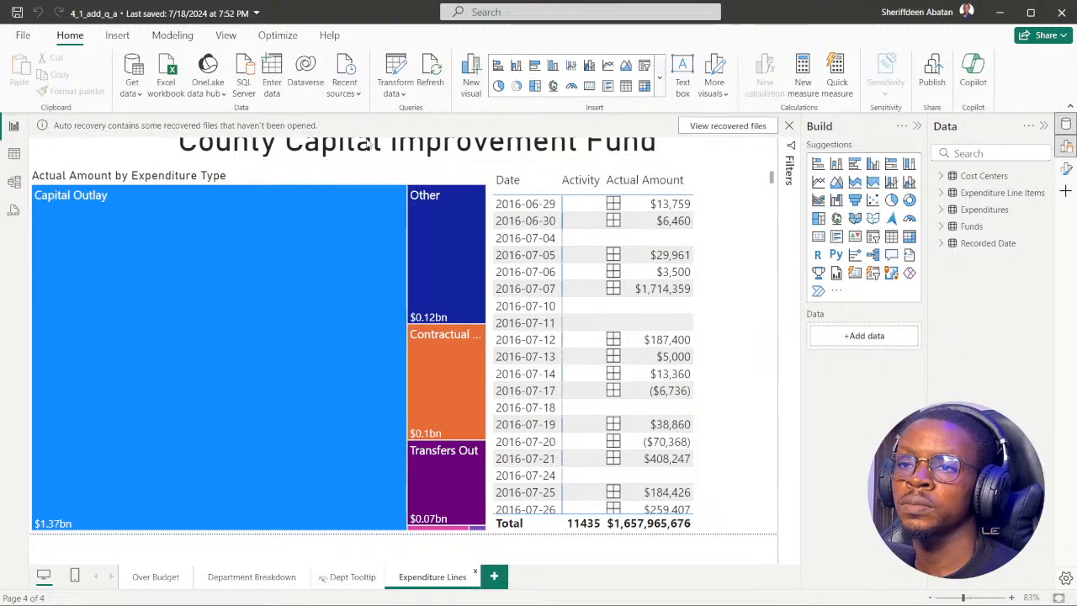
Dismiss the auto recovery notice and choose to remove the recovered files.
click(788, 126)
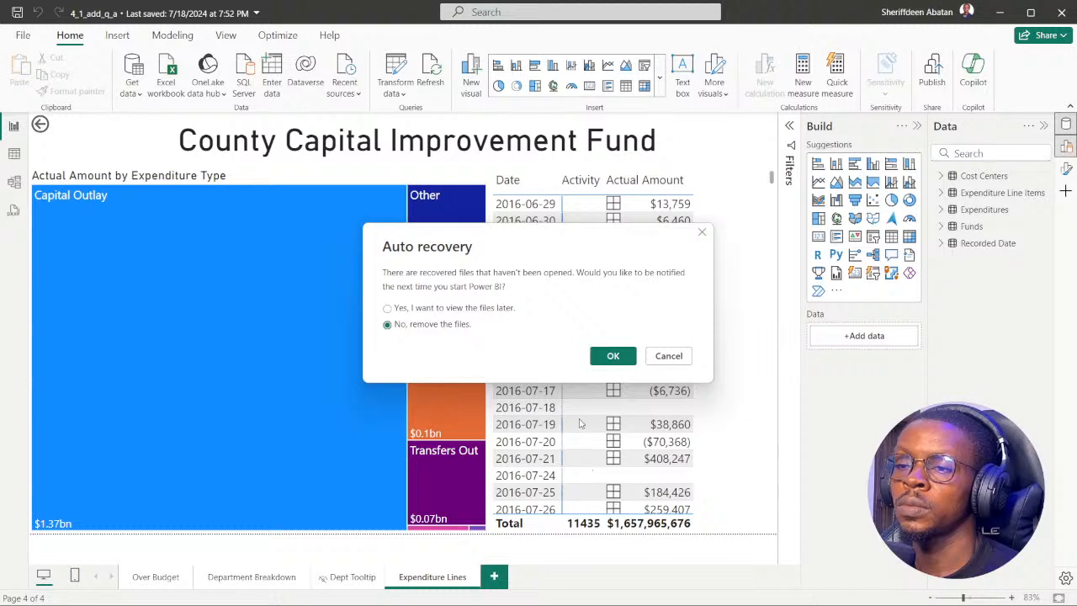
click(612, 355)
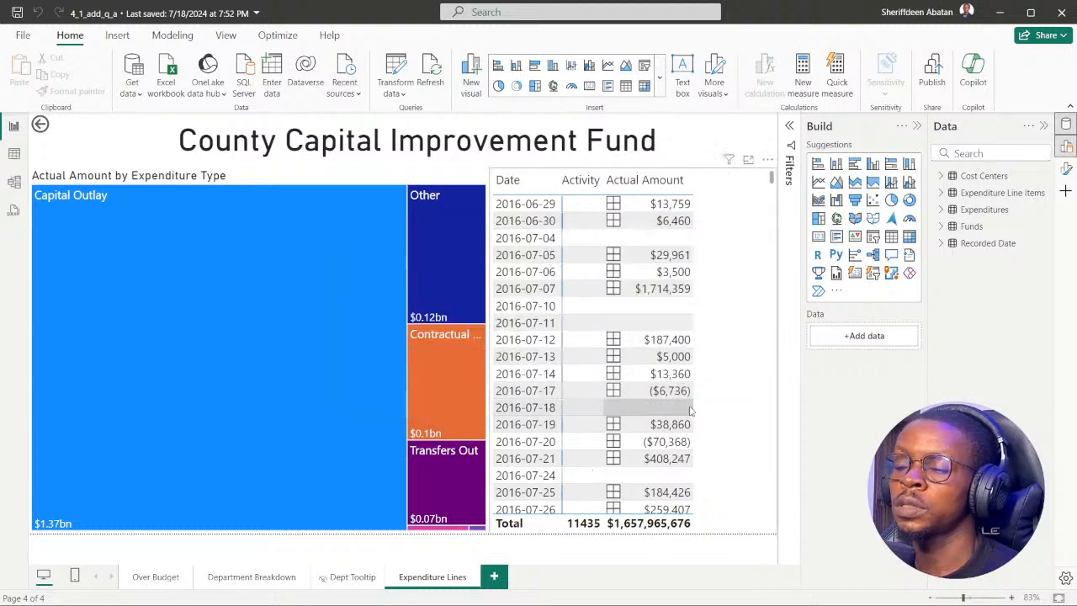
click(744, 395)
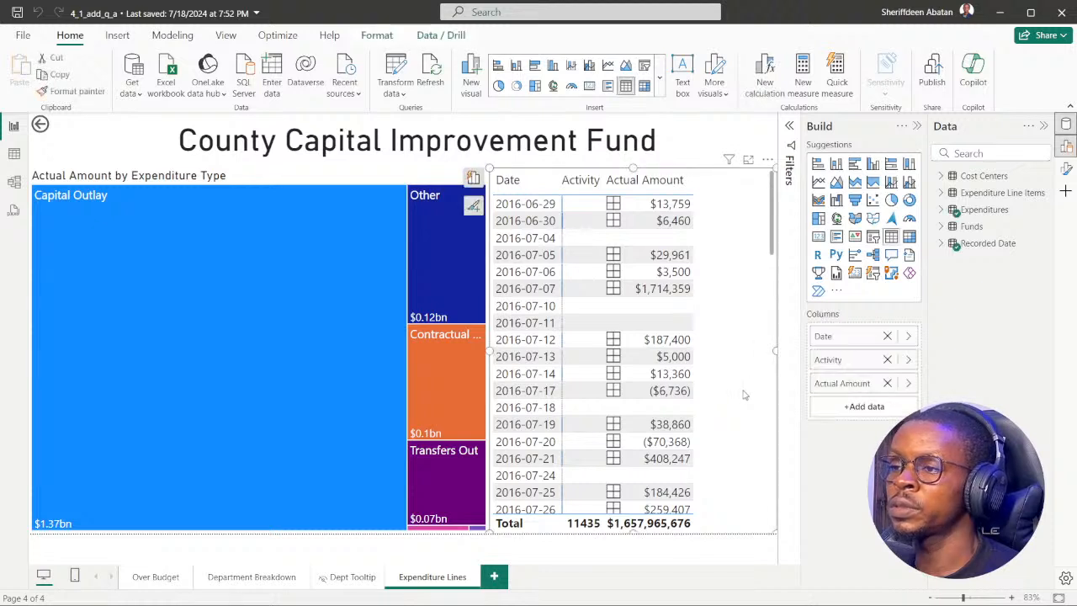
click(687, 166)
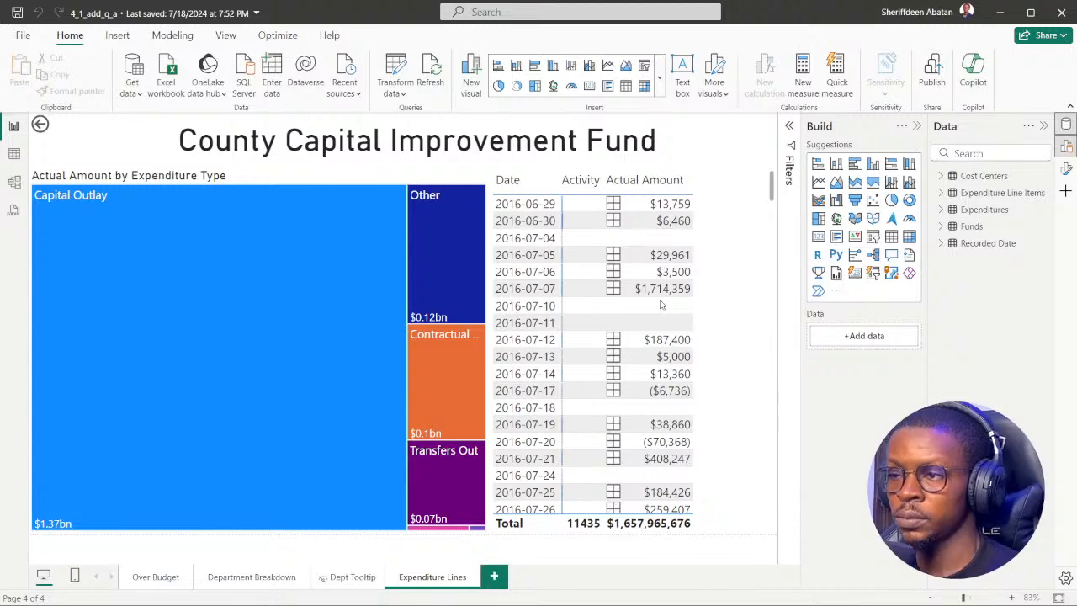
Save the report, review instruction 1 of the Add the Q&A visual exercise in the browser, and return to Power BI Desktop.
key(ctrl+s)
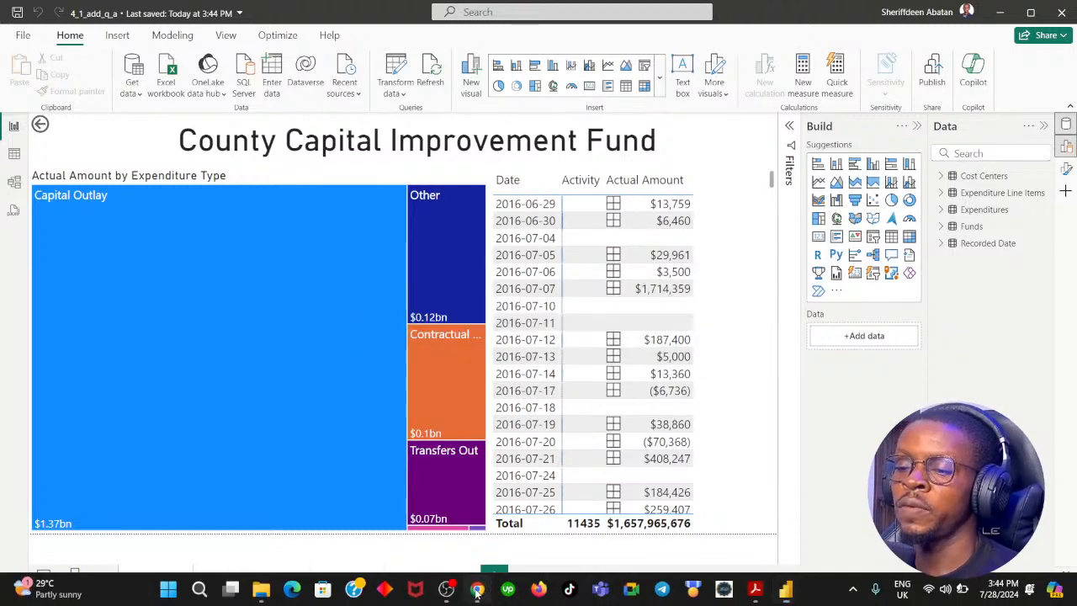
click(477, 588)
click(477, 589)
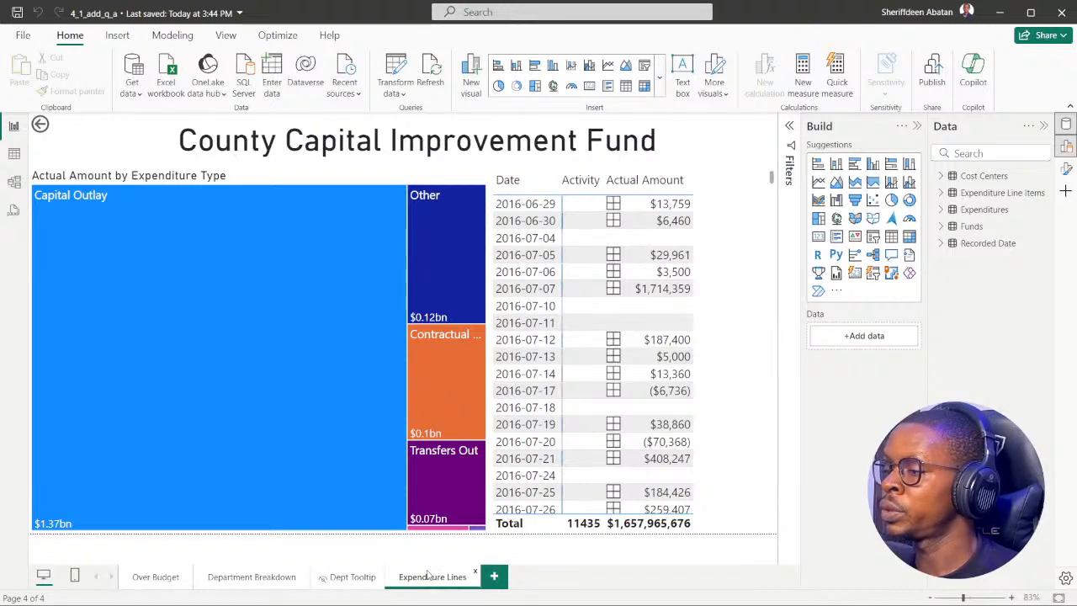
click(477, 589)
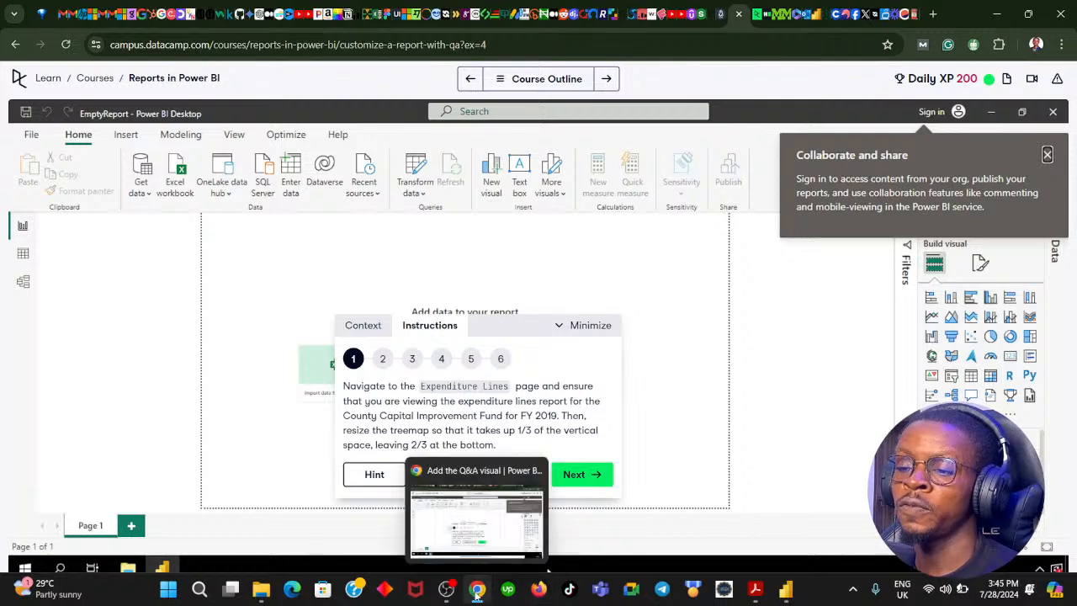
click(477, 589)
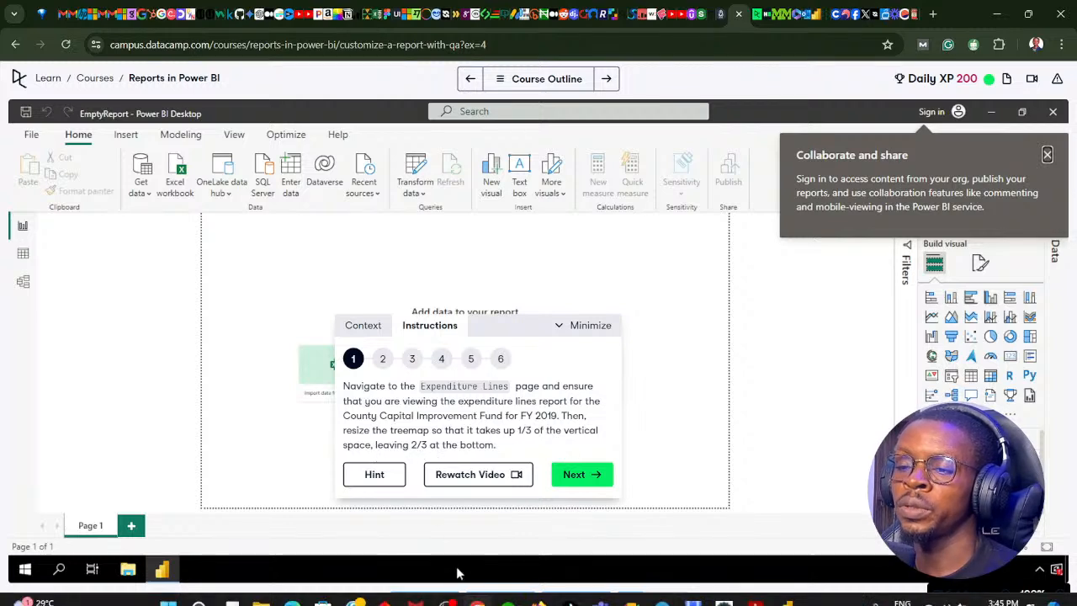
click(477, 589)
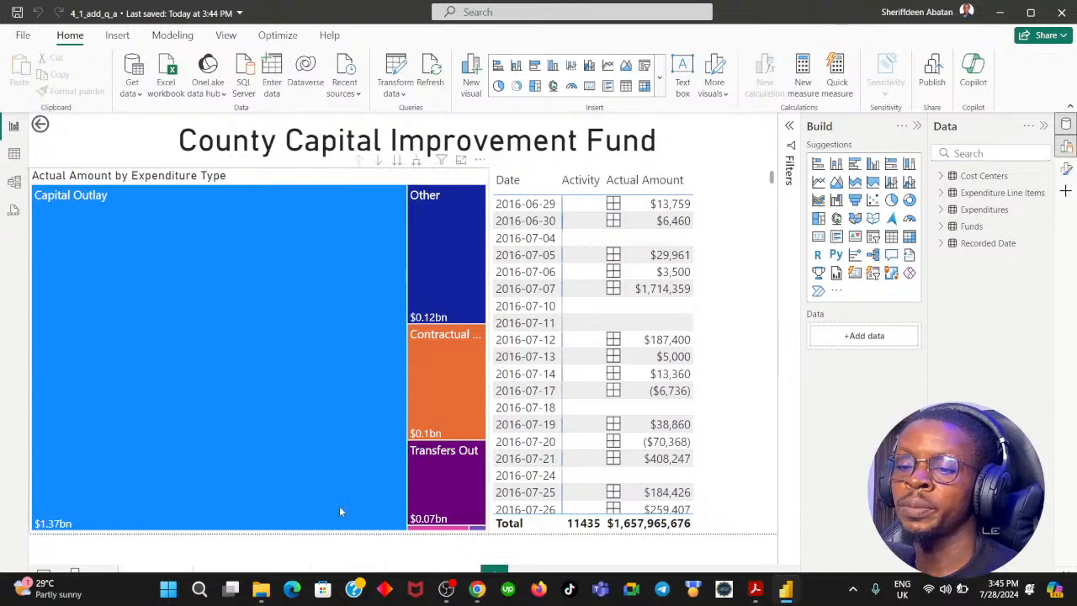
Reduce the height of the Actual Amount by Expenditure Type treemap to a little under half, freeing the space below it.
click(308, 176)
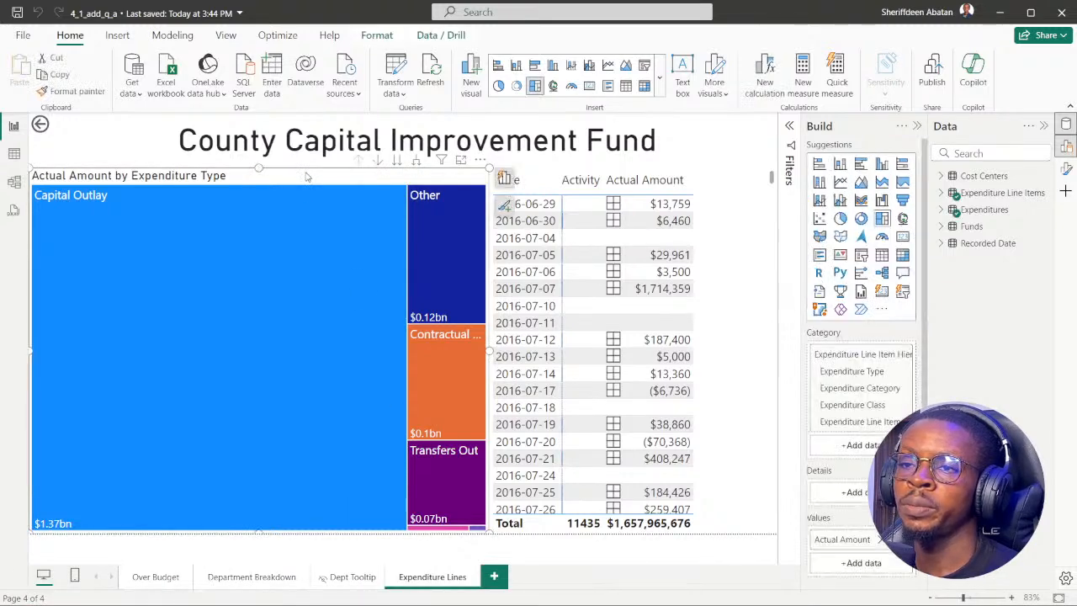
drag(257, 528, 269, 331)
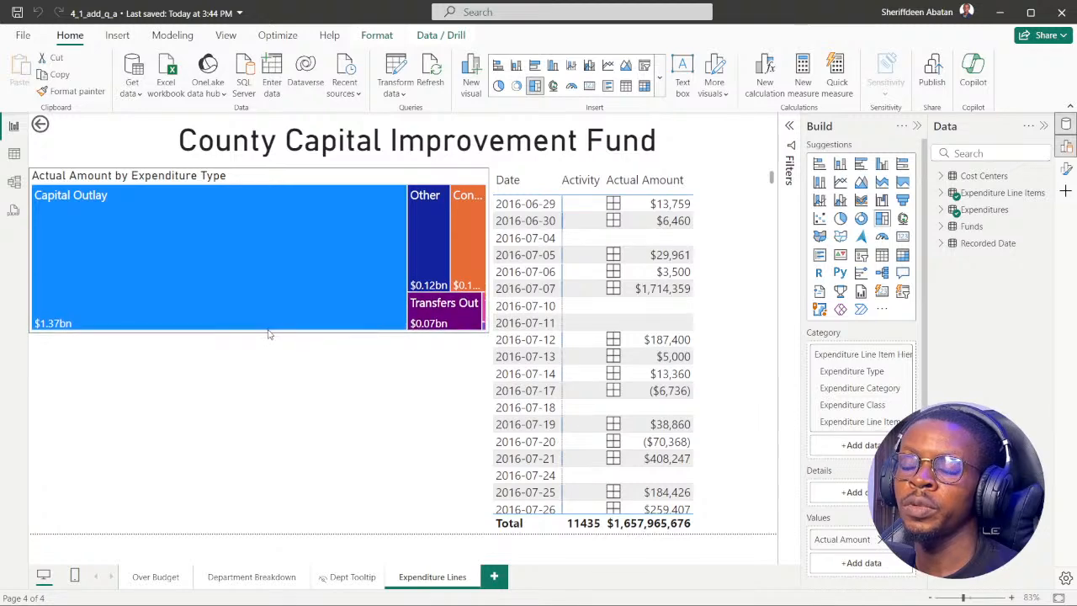
click(179, 434)
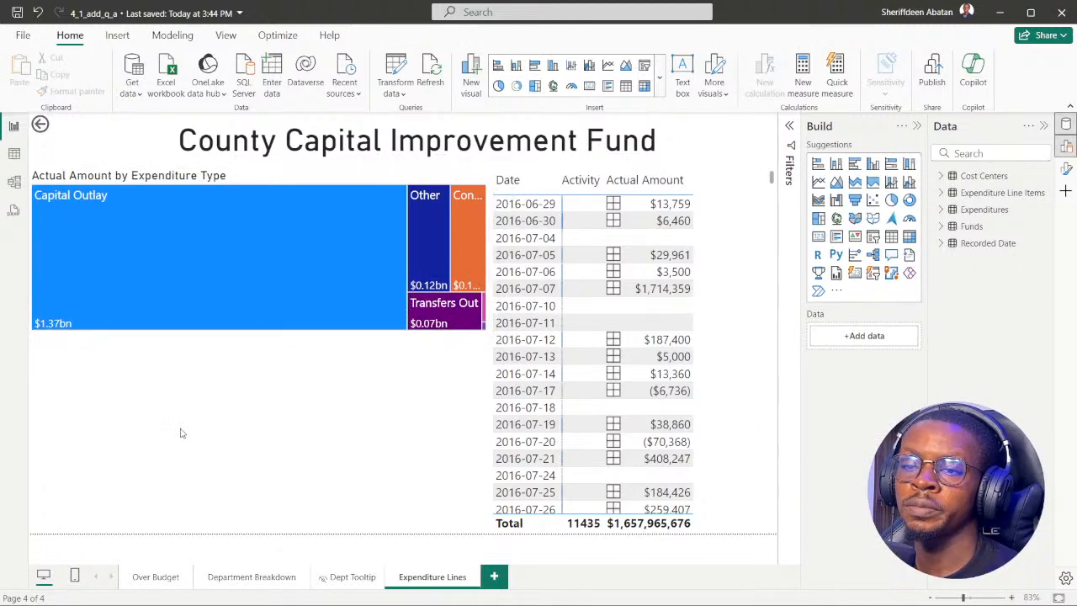
Advance the DataCamp exercise to instruction 2 and add a Q&A visual below the treemap in the Power BI Desktop report.
click(477, 588)
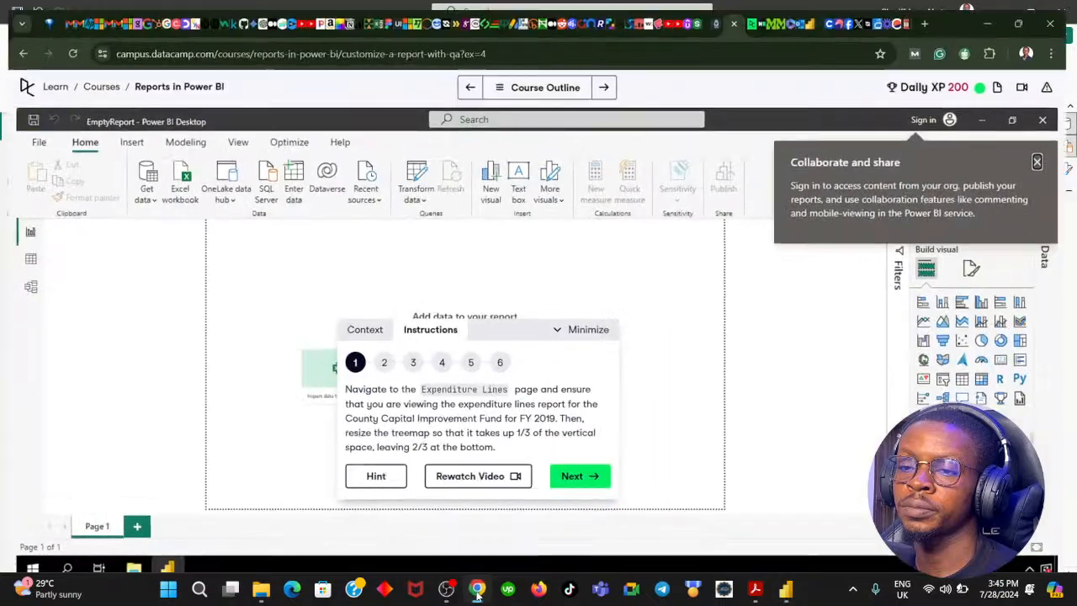
click(477, 589)
click(477, 589)
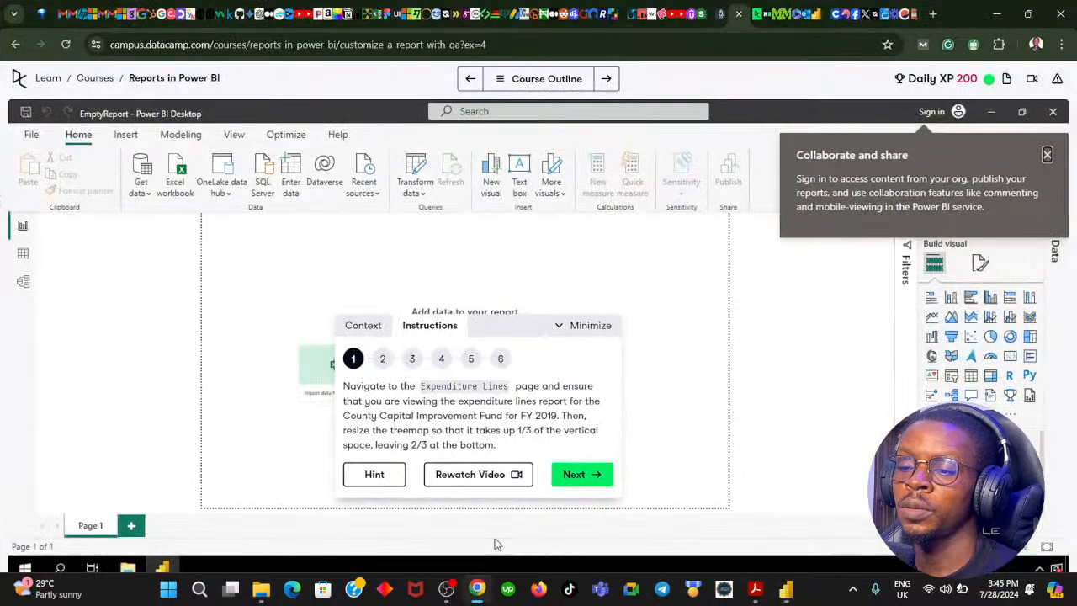
click(575, 475)
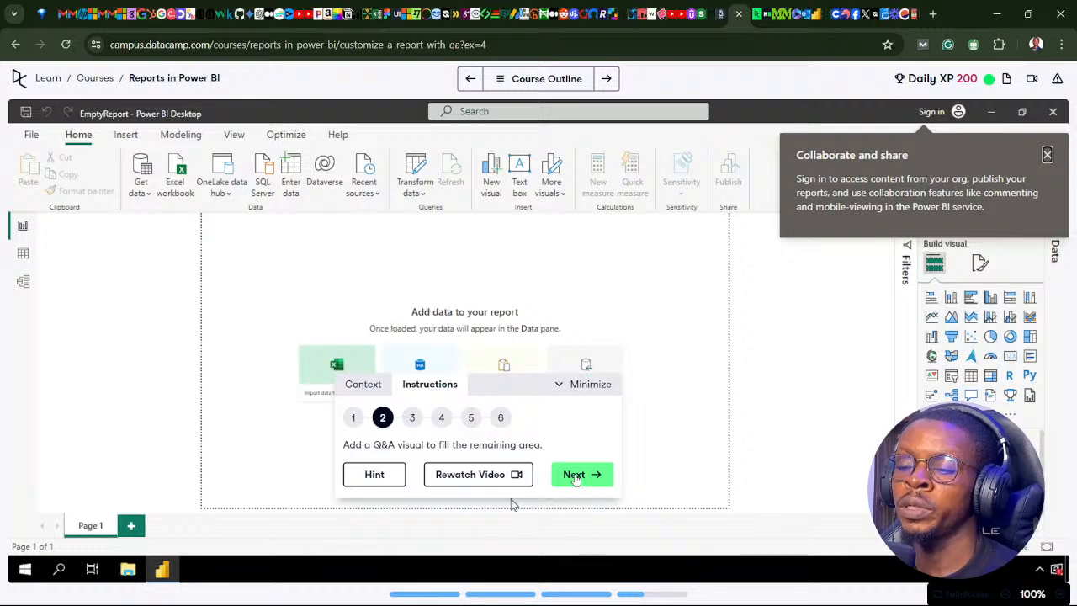
click(477, 589)
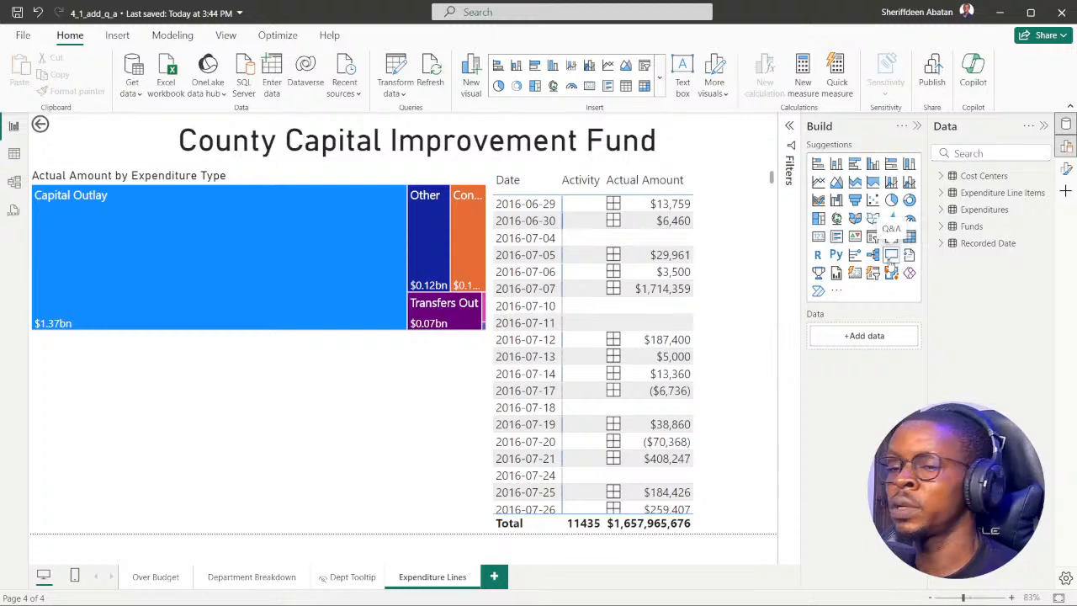
click(890, 262)
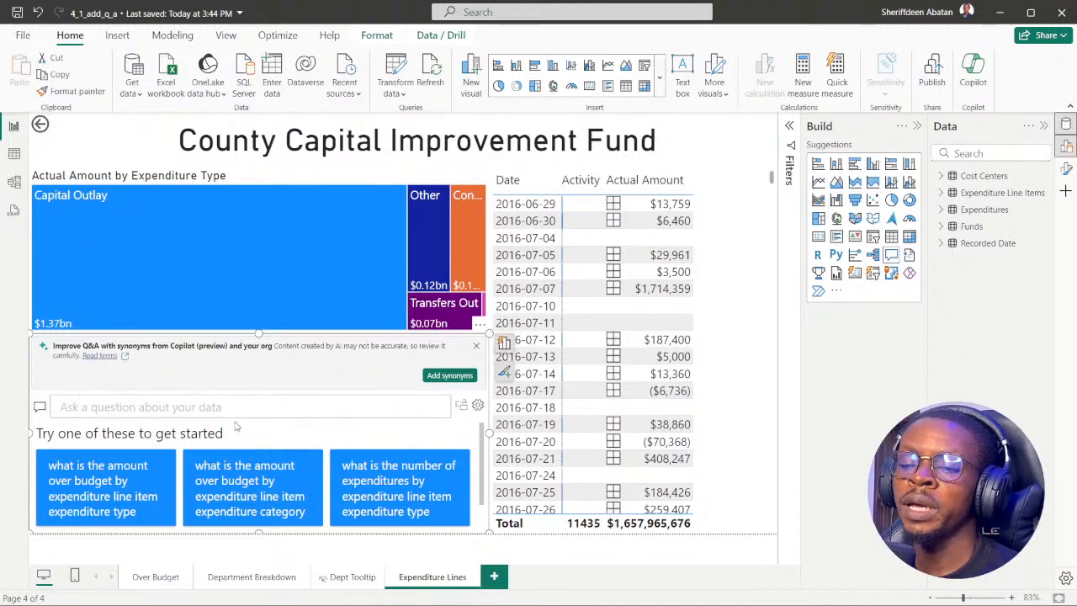
Look at the Cost Centers table data and return to the Expenditure Lines report page.
click(14, 154)
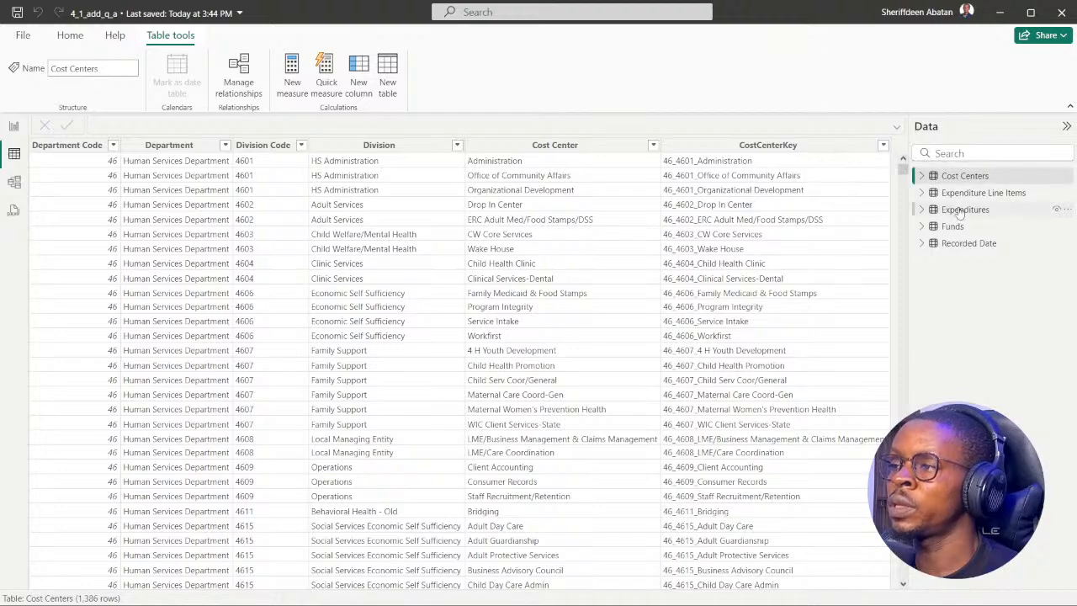
click(12, 133)
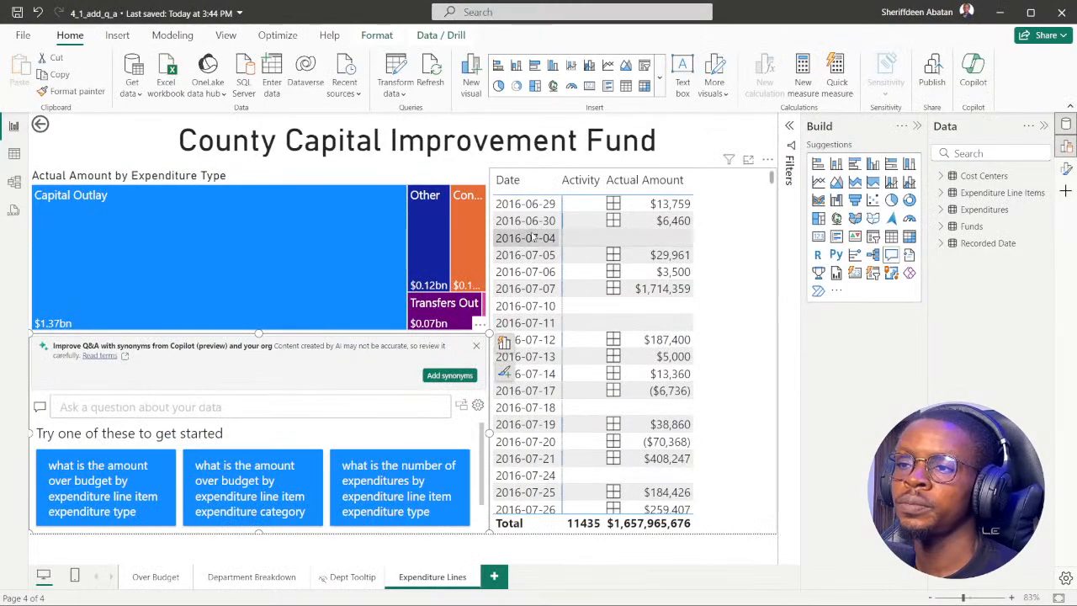
click(605, 167)
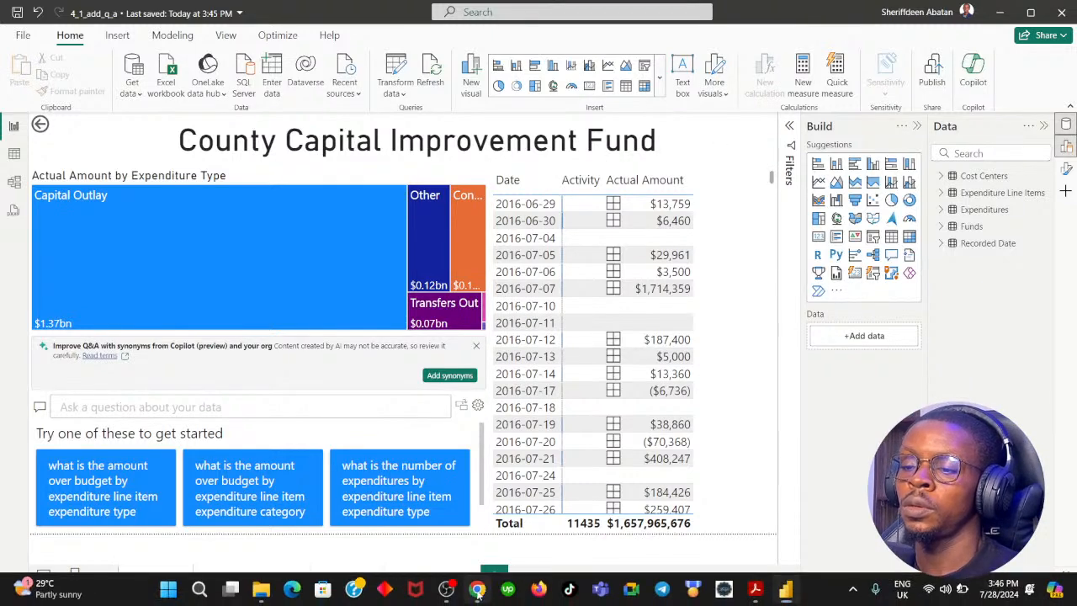
Advance the DataCamp exercise to instruction 3 and enter "actual amount" as the question in the report's Q&A visual.
click(477, 589)
click(589, 476)
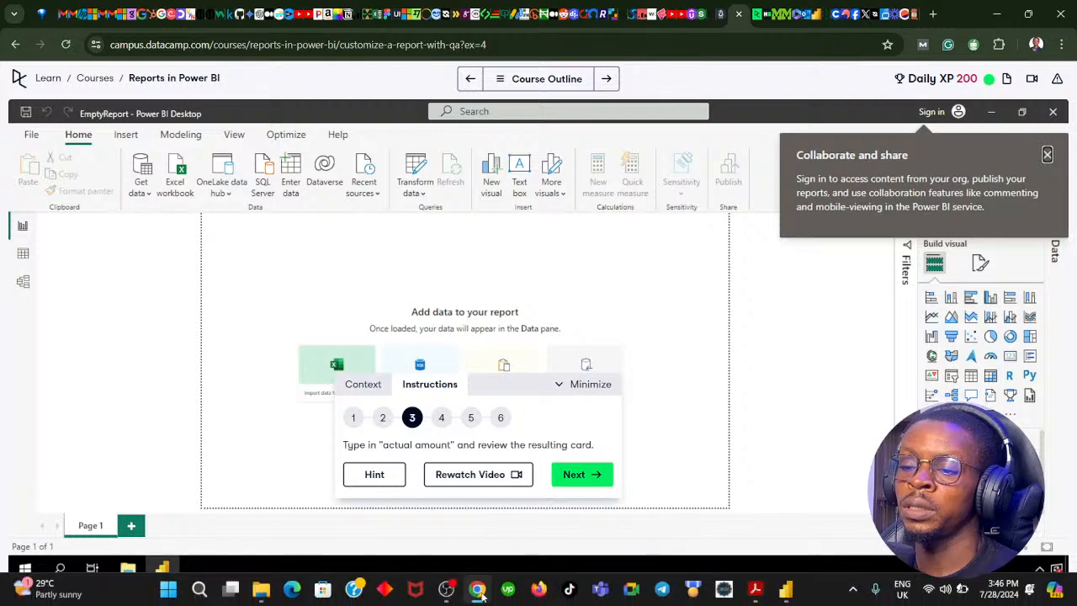
click(477, 590)
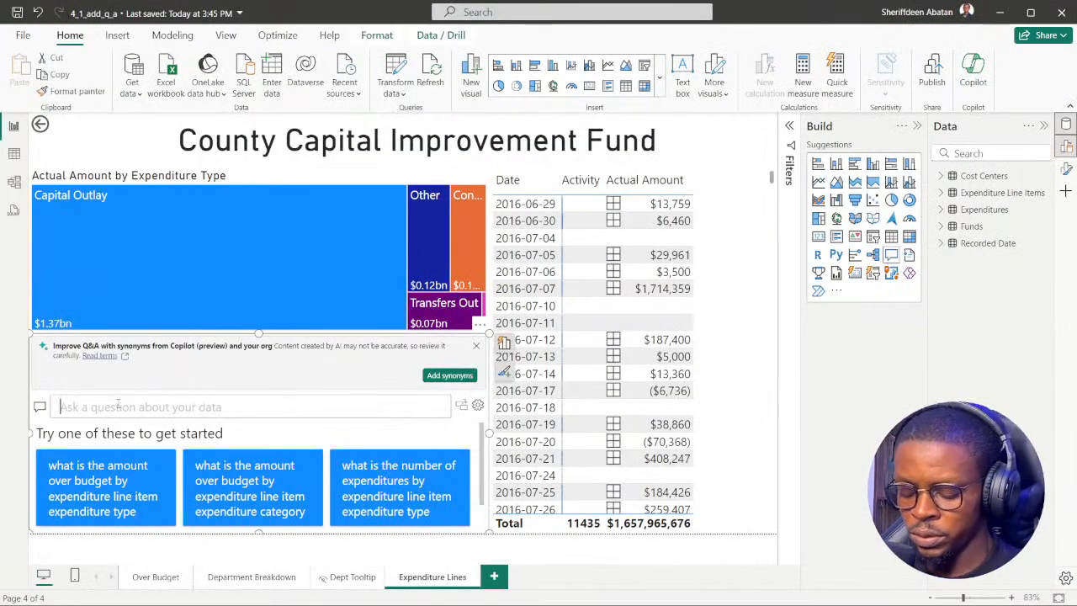
text(actual a)
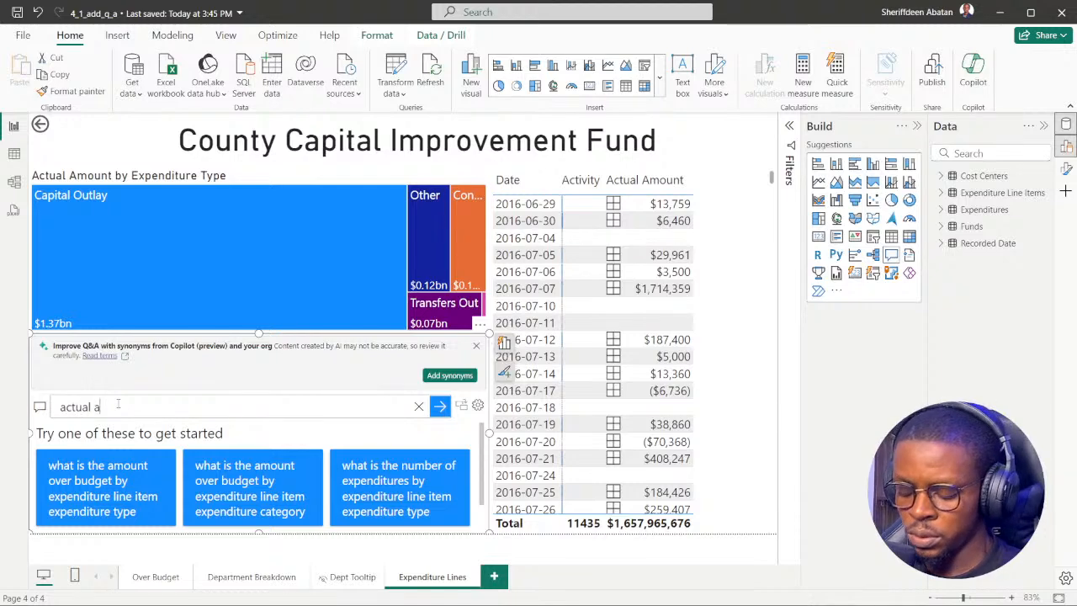
text(mount)
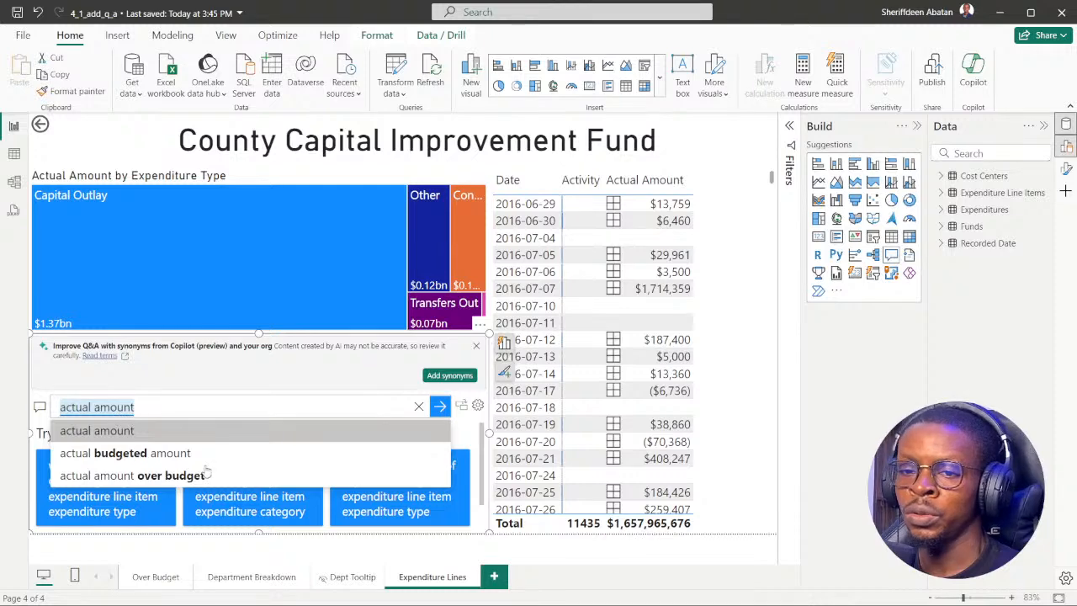
Advance the DataCamp exercise to instruction 4, read it, and return to the report in Power BI Desktop.
mouse_move(353, 591)
click(480, 590)
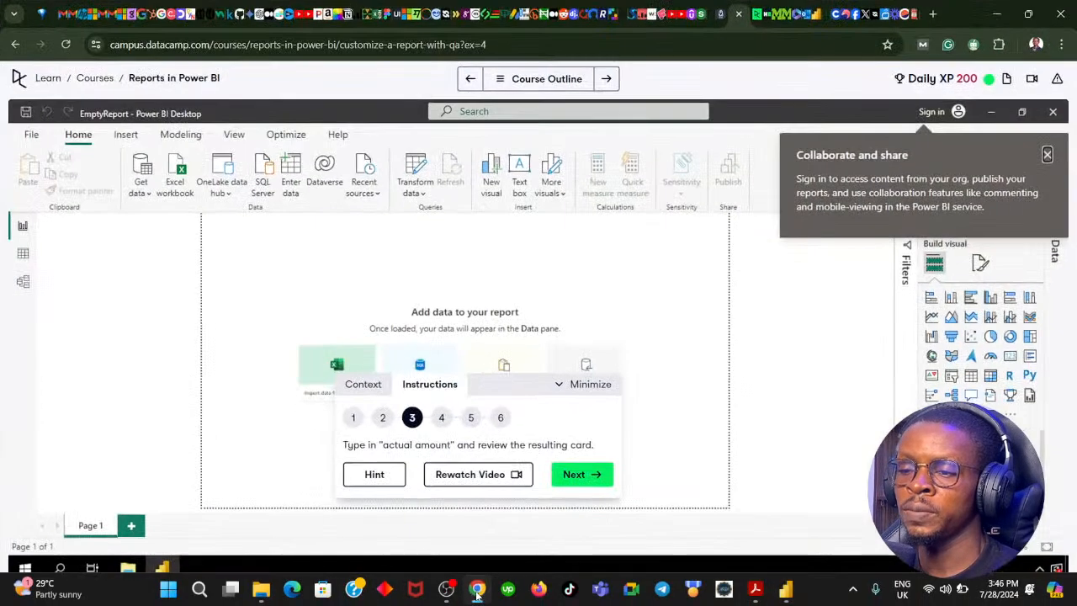
click(602, 479)
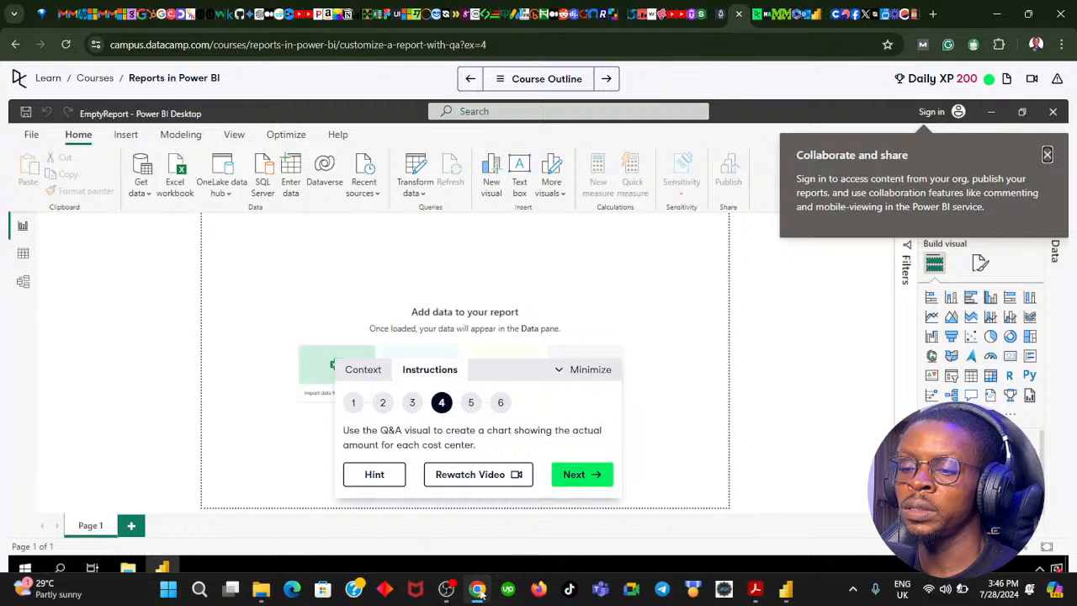
mouse_move(479, 592)
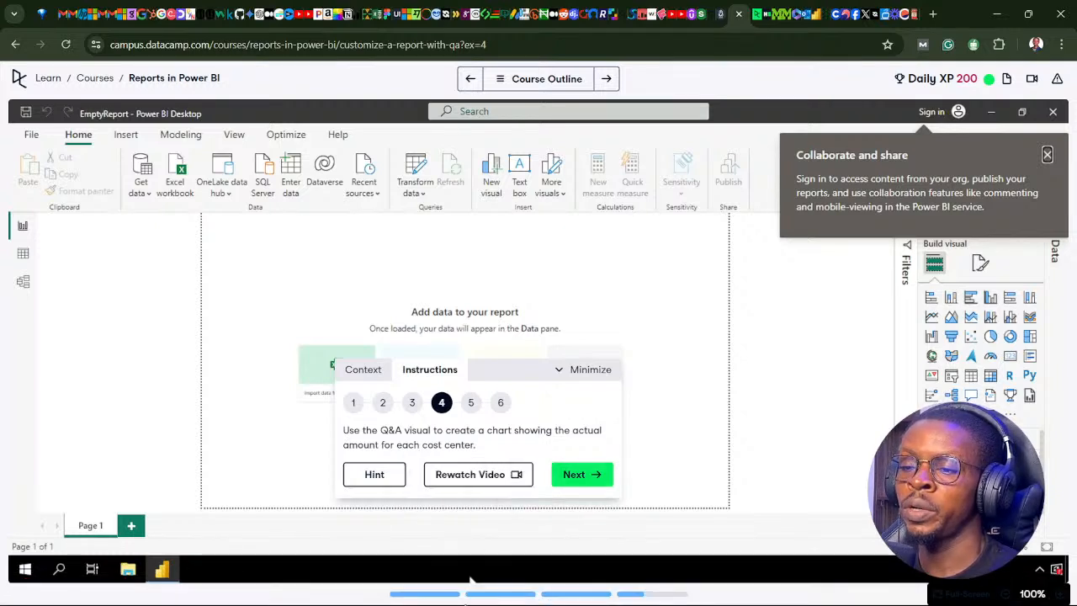
click(478, 590)
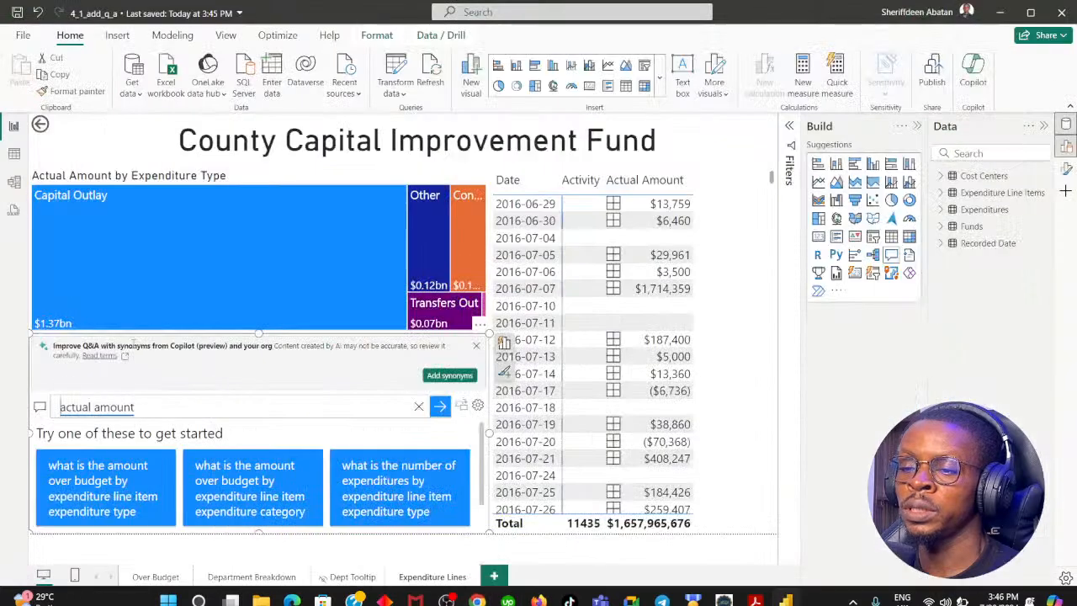
Extend the Q&A question to "actual amount by cost center" using the suggested completion.
click(165, 407)
text(by)
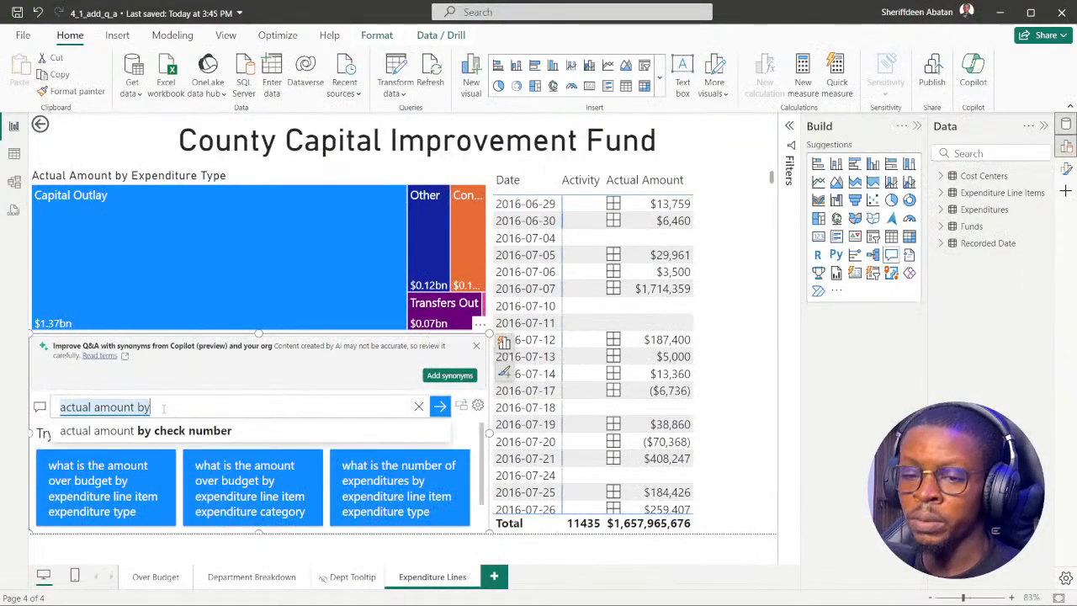
text(co)
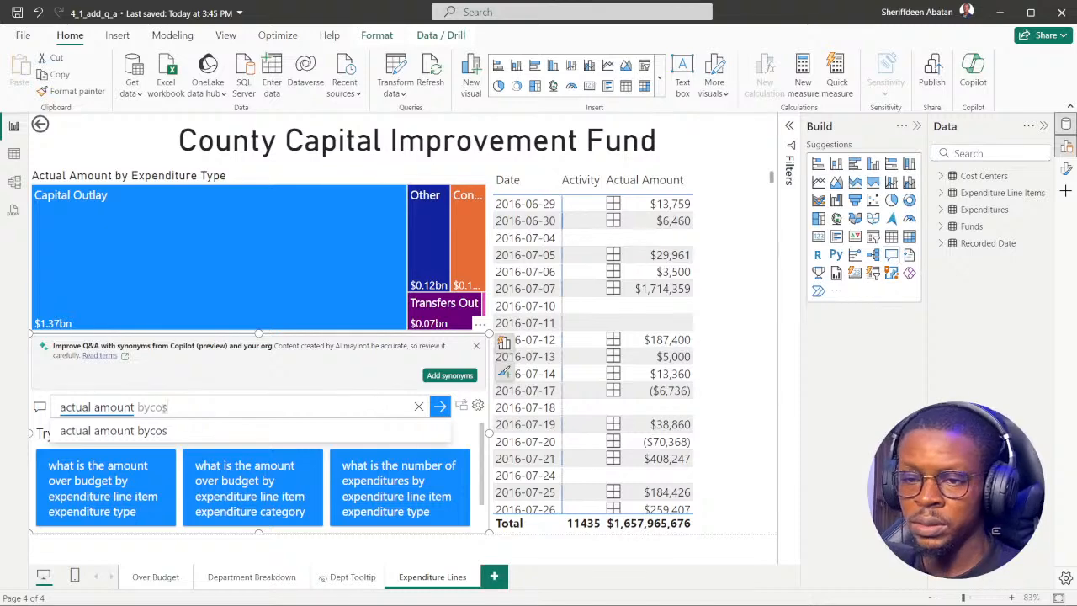
text(s)
key(BackSpace)
key(BackSpace)
key(BackSpace)
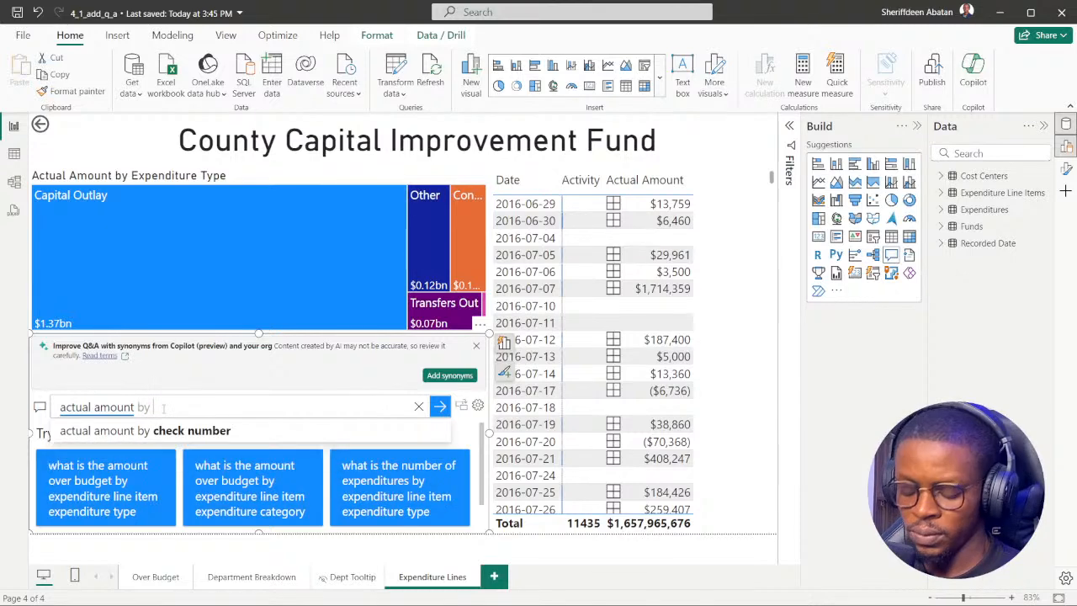
text(cost)
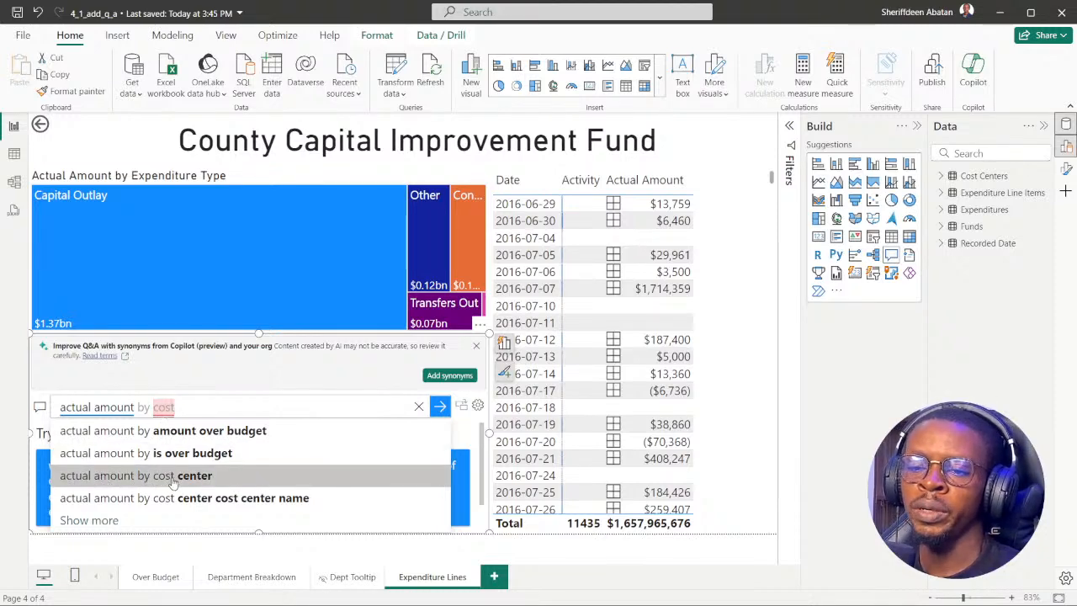
click(172, 478)
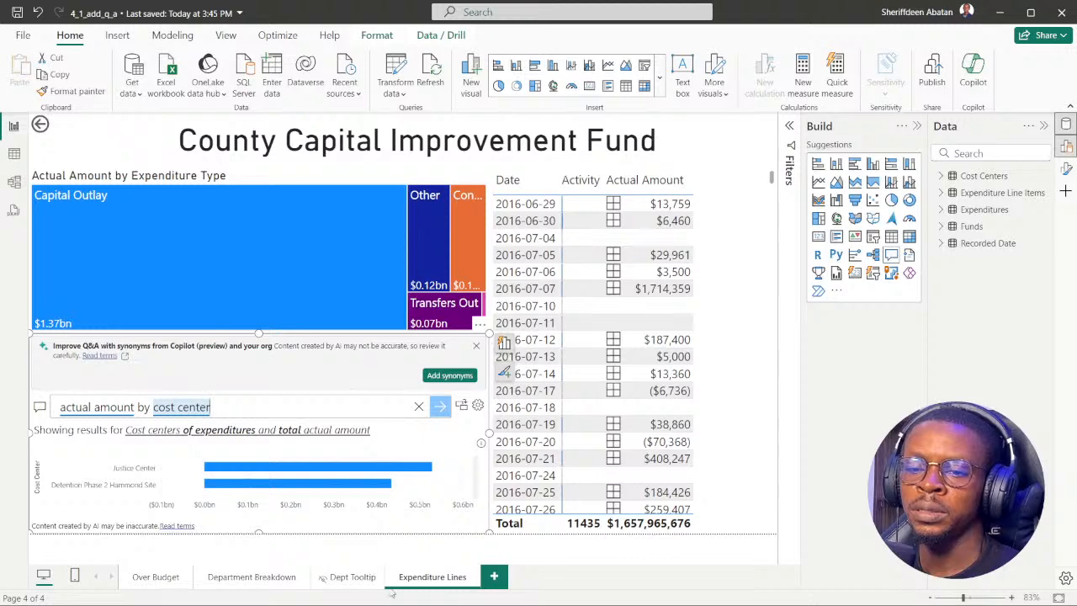
Advance the DataCamp exercise to its next instruction and extend the Q&A question to "actual amount by cost center grouped by department".
click(476, 591)
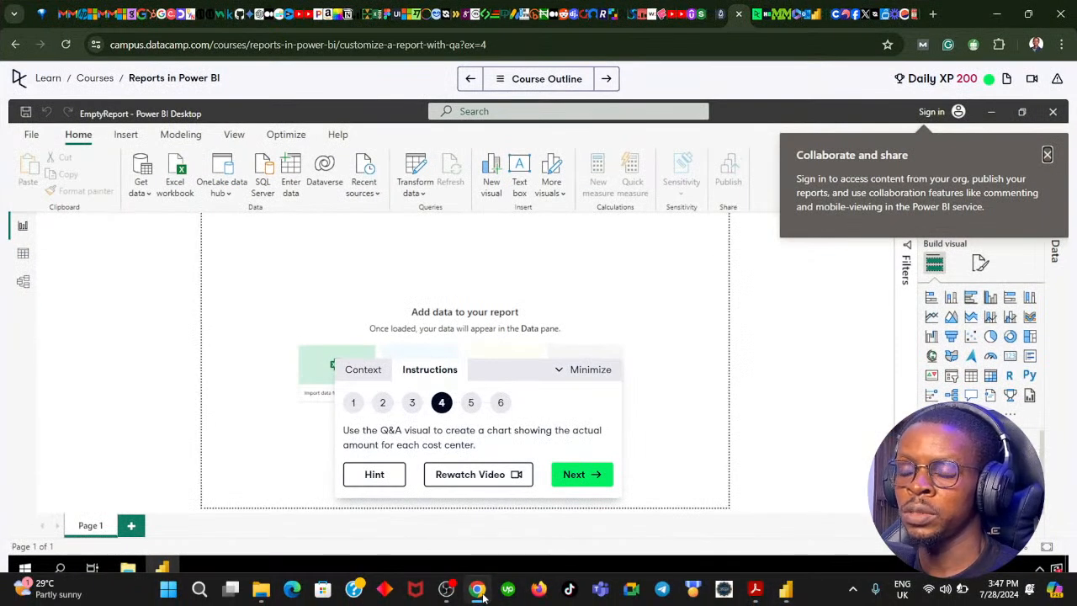
click(577, 477)
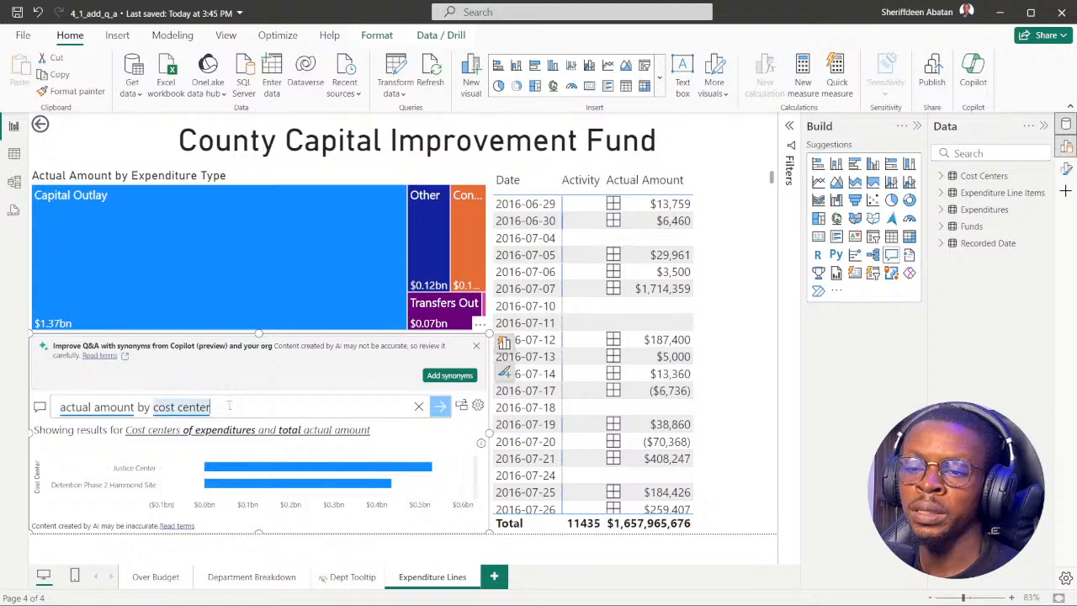
text(group)
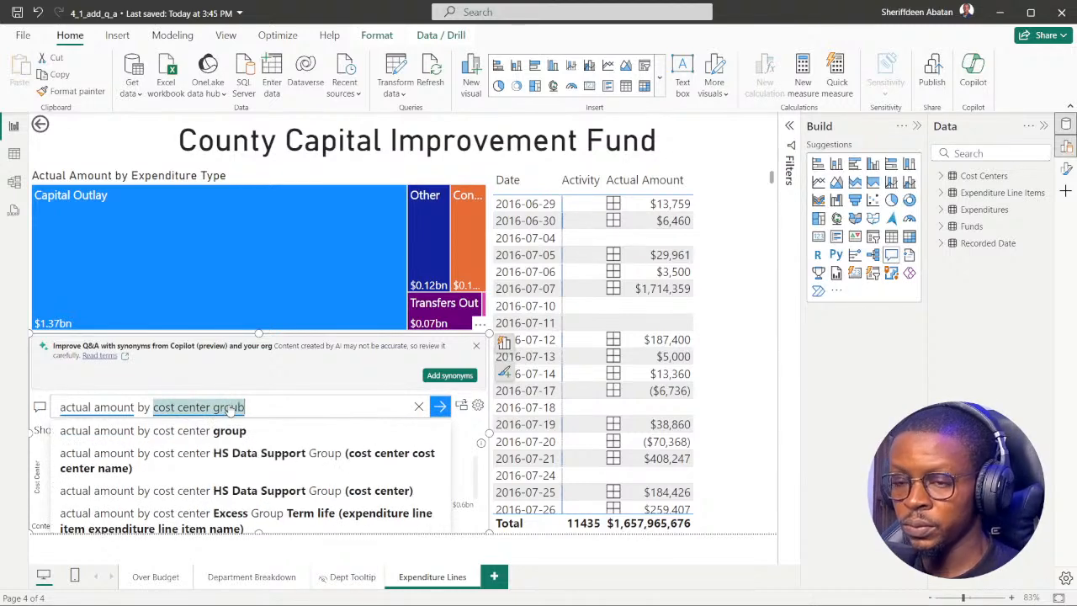
key(BackSpace)
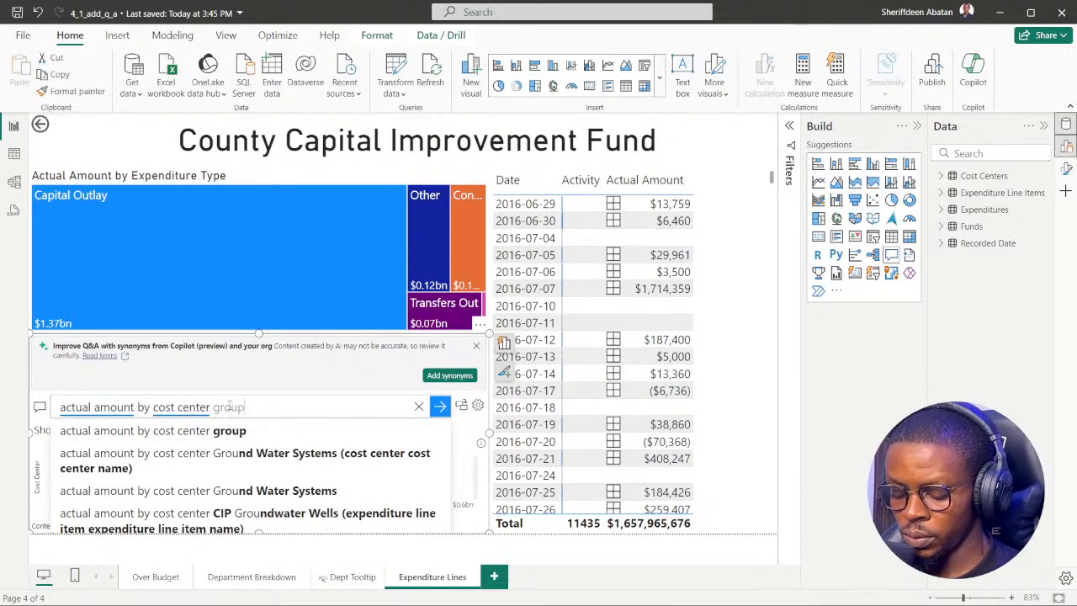
text(ped by depa)
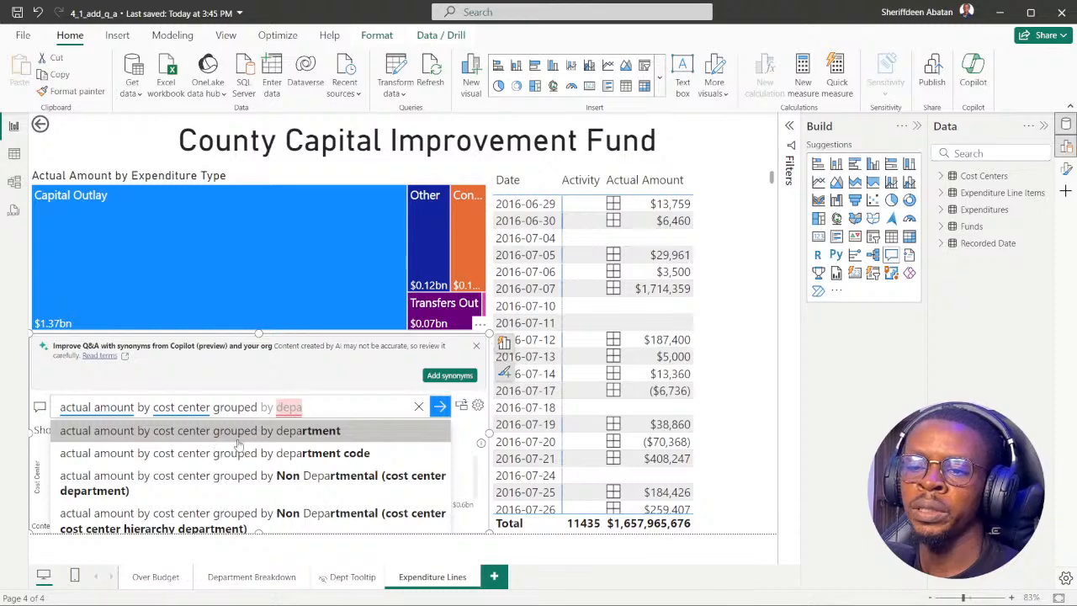
click(301, 434)
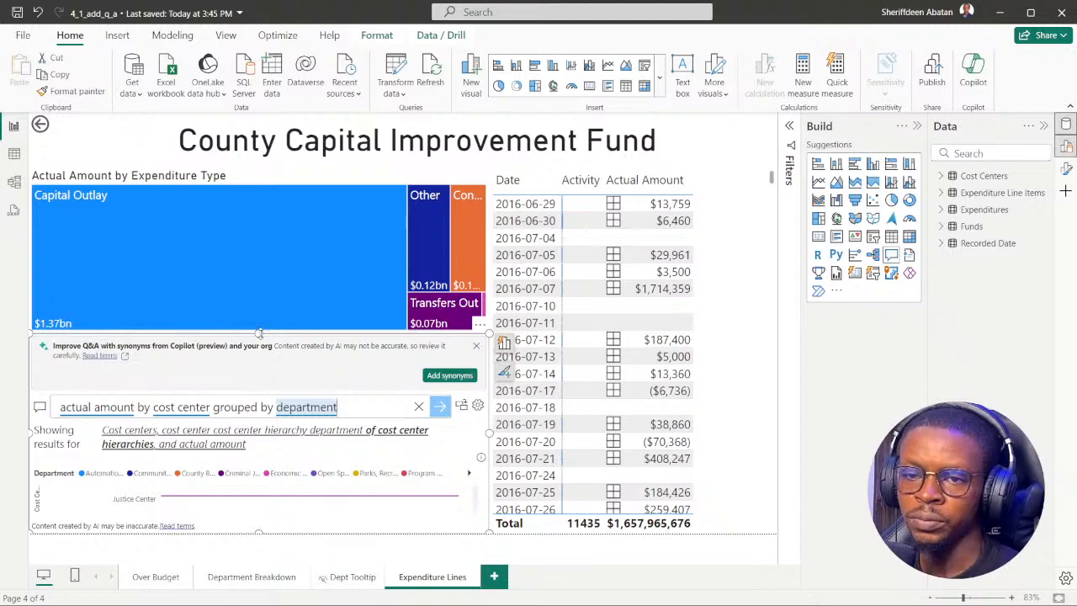
Shorten the expenditure type treemap from below and extend the Q&A visual upward to fill the freed space.
click(250, 178)
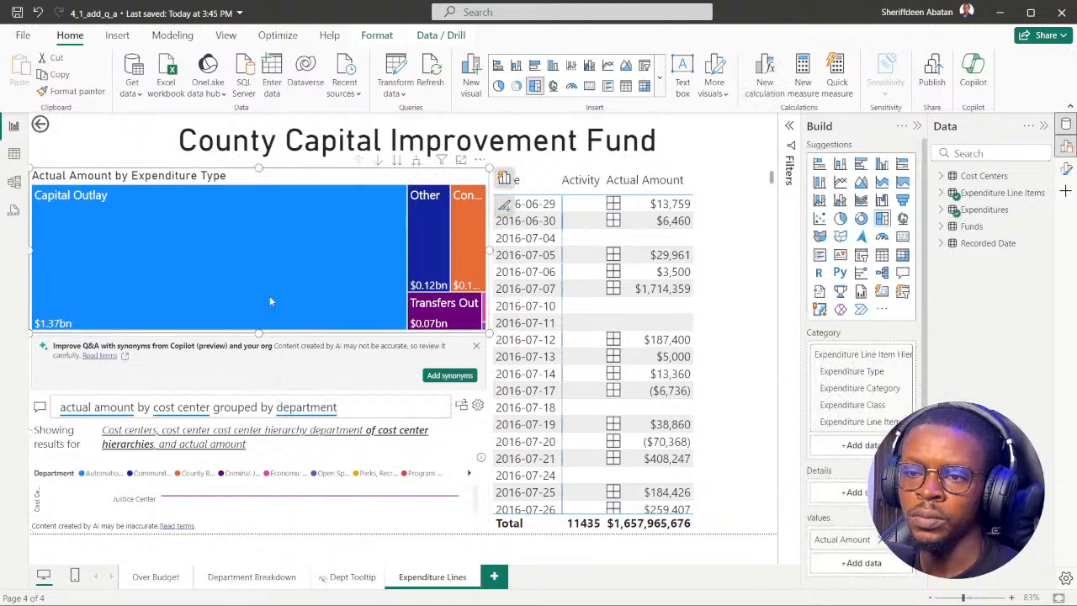
drag(259, 332, 259, 301)
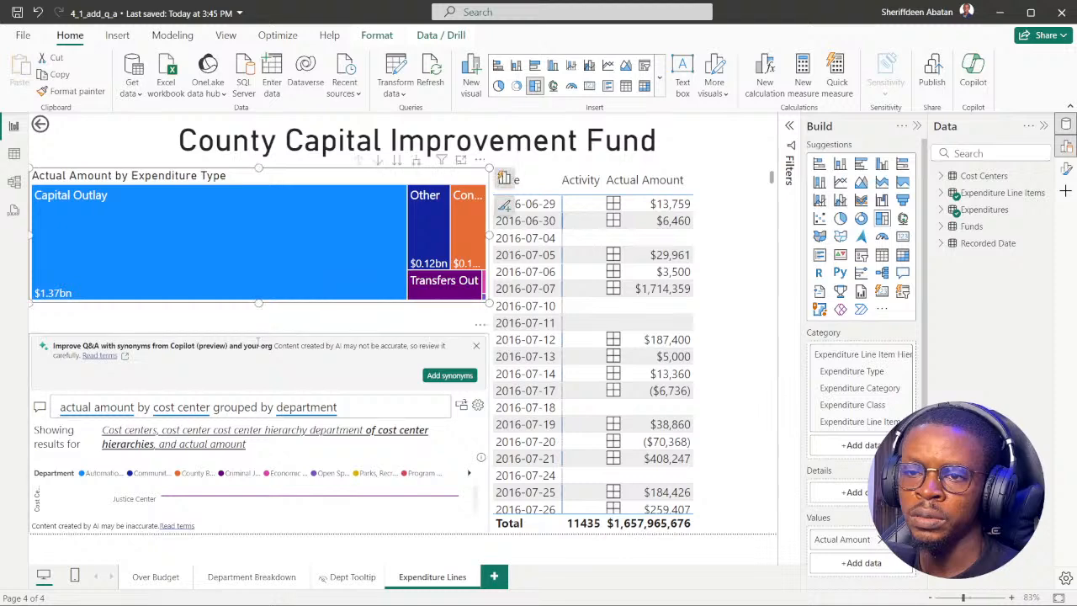
click(266, 341)
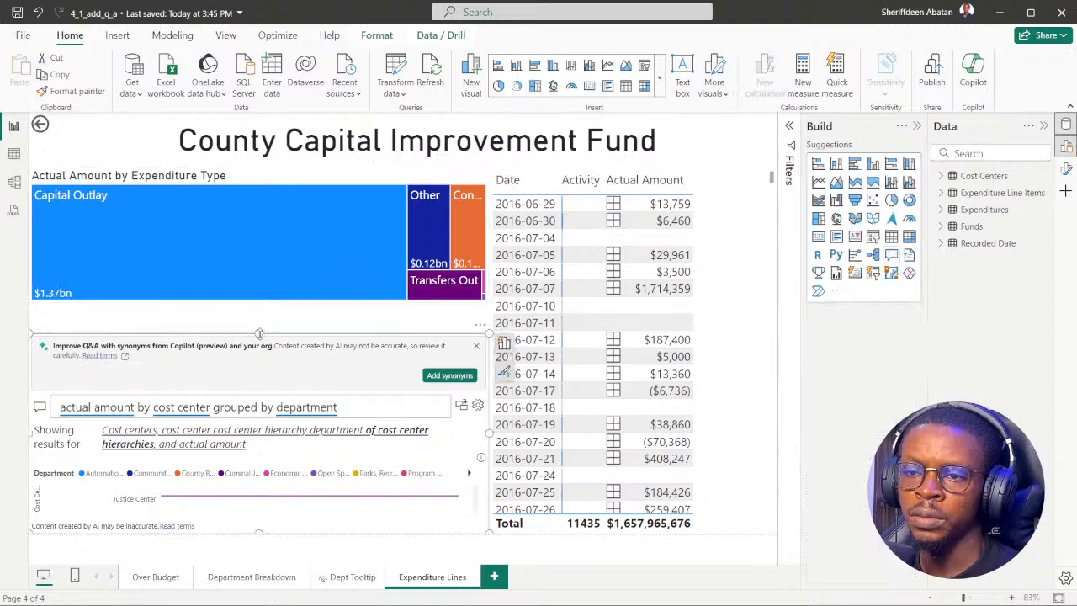
drag(259, 332, 266, 305)
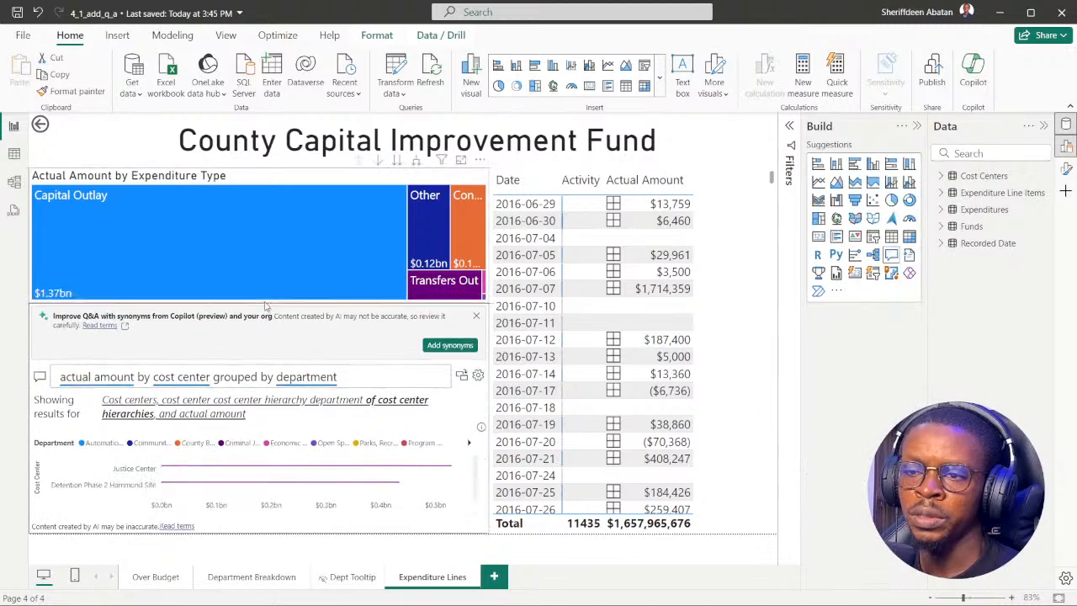
Browse the cost centers in the Q&A chart, and advance the DataCamp exercise to instruction 6.
scroll(232, 488, down, 10)
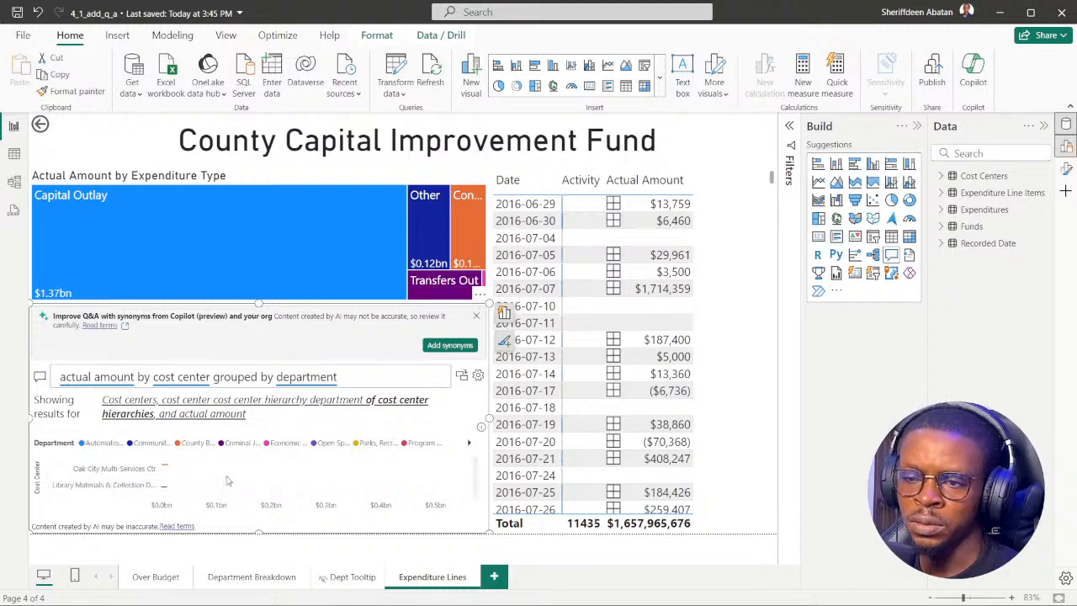
scroll(228, 480, up, 10)
scroll(227, 479, down, 10)
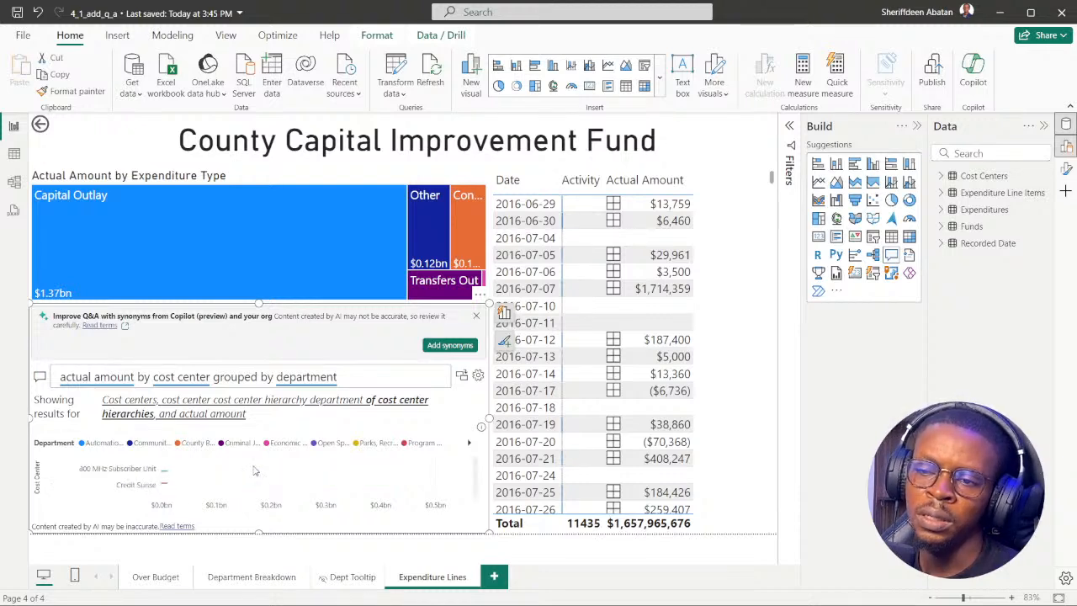
scroll(254, 477, down, 10)
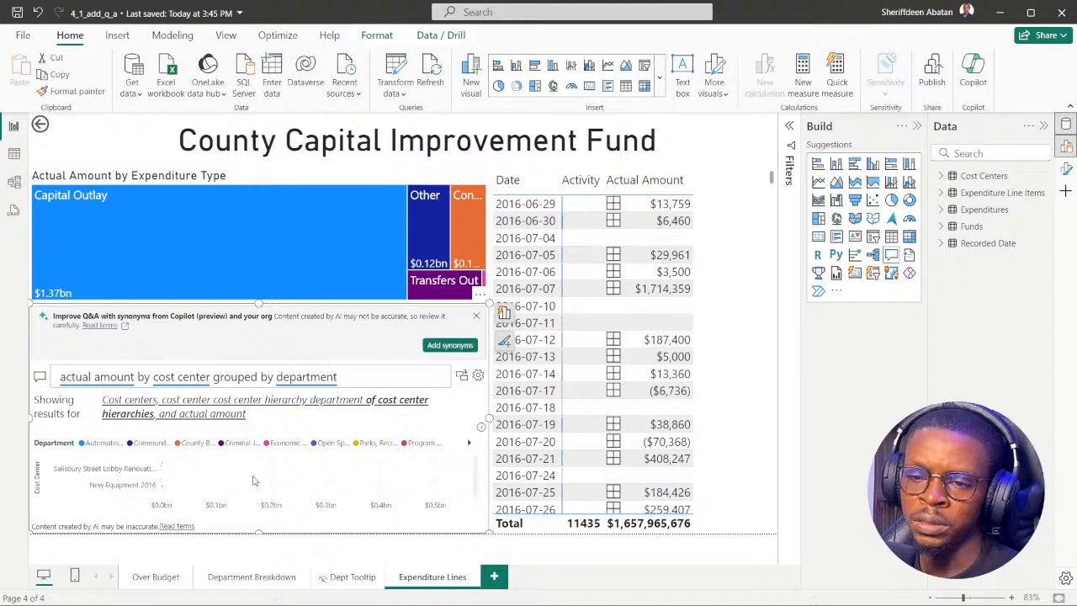
scroll(254, 479, down, 8)
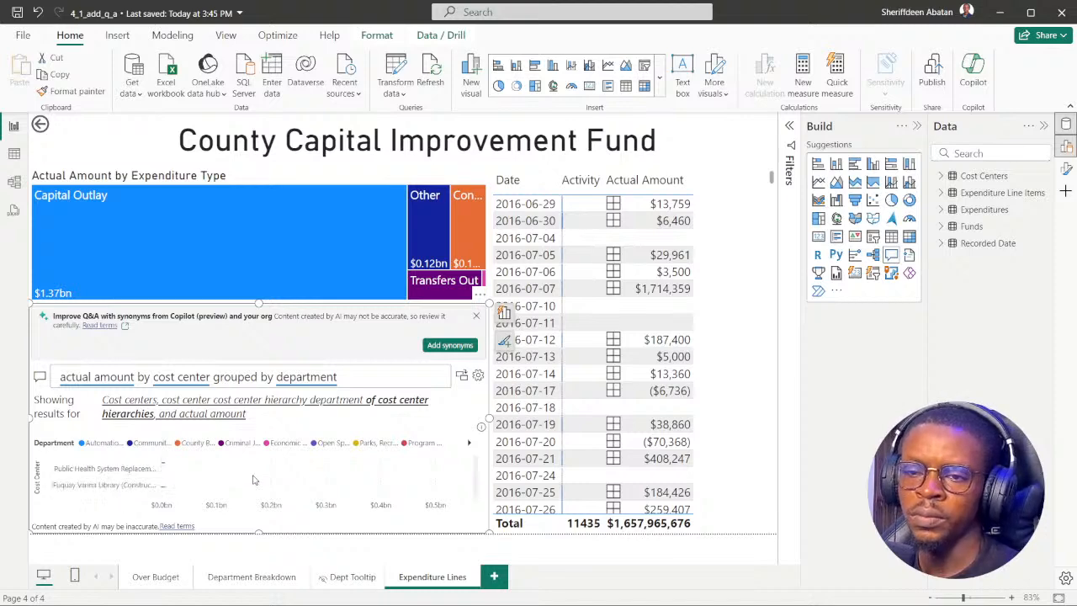
mouse_move(490, 594)
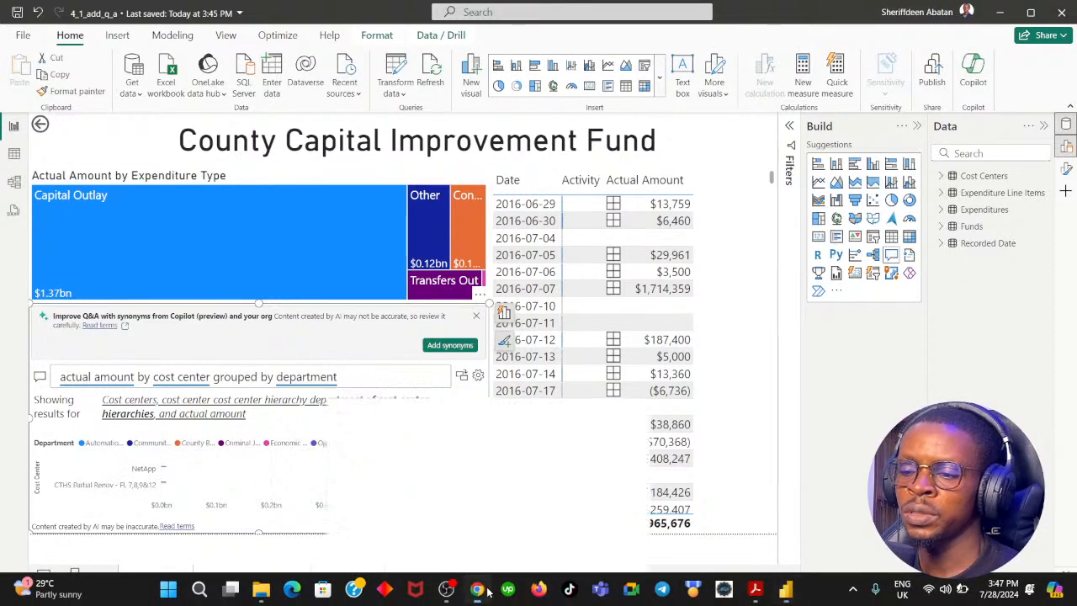
click(480, 508)
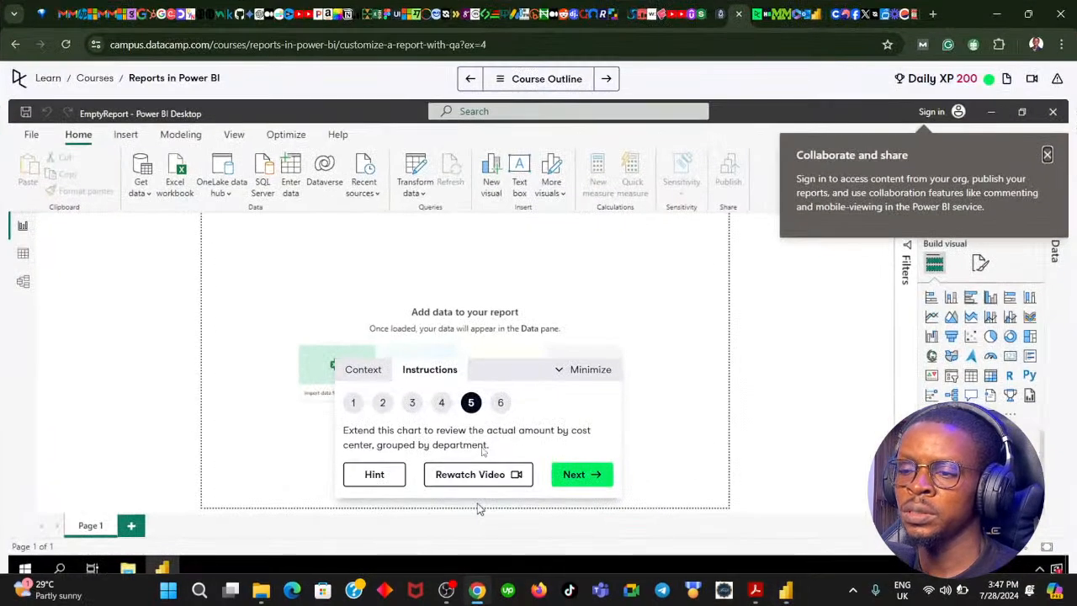
click(579, 476)
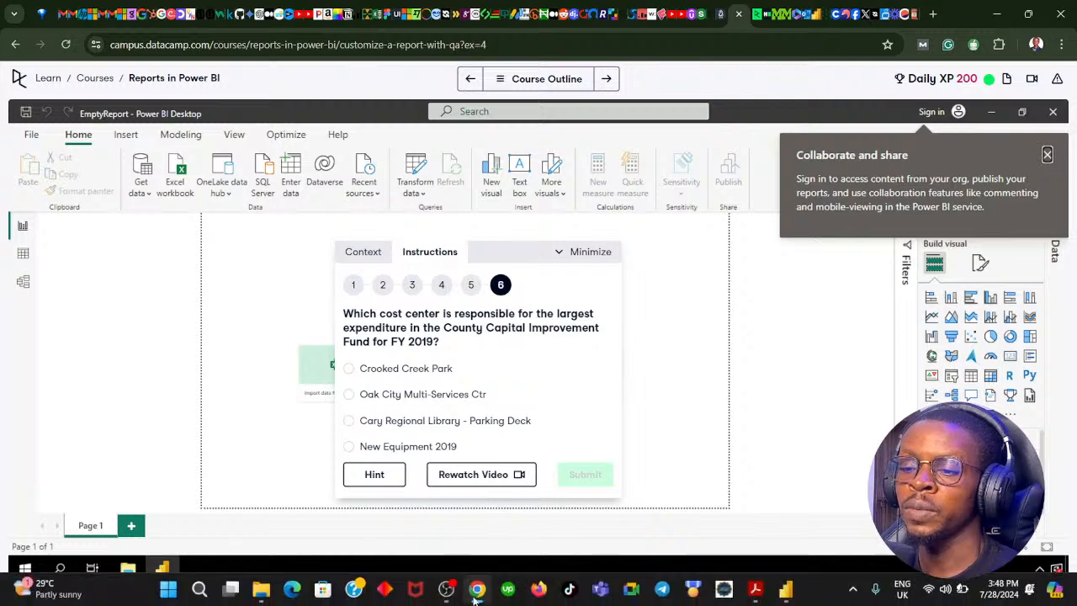
Examine the Q&A chart's cost centers in Power BI Desktop against the DataCamp question on the largest FY 2019 expenditure and its answer options.
click(787, 601)
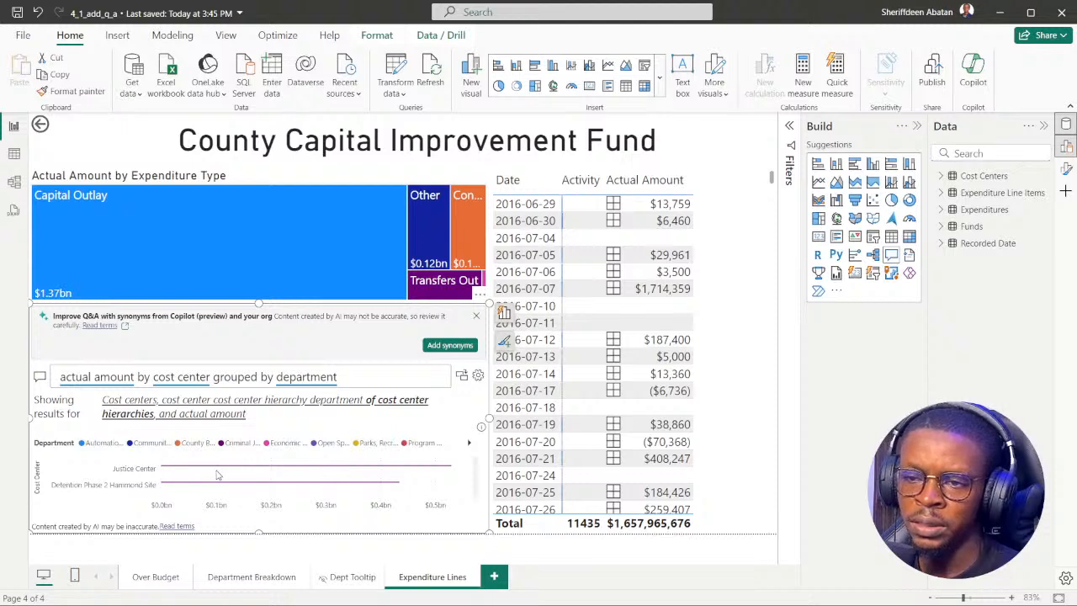
scroll(200, 488, down, 3)
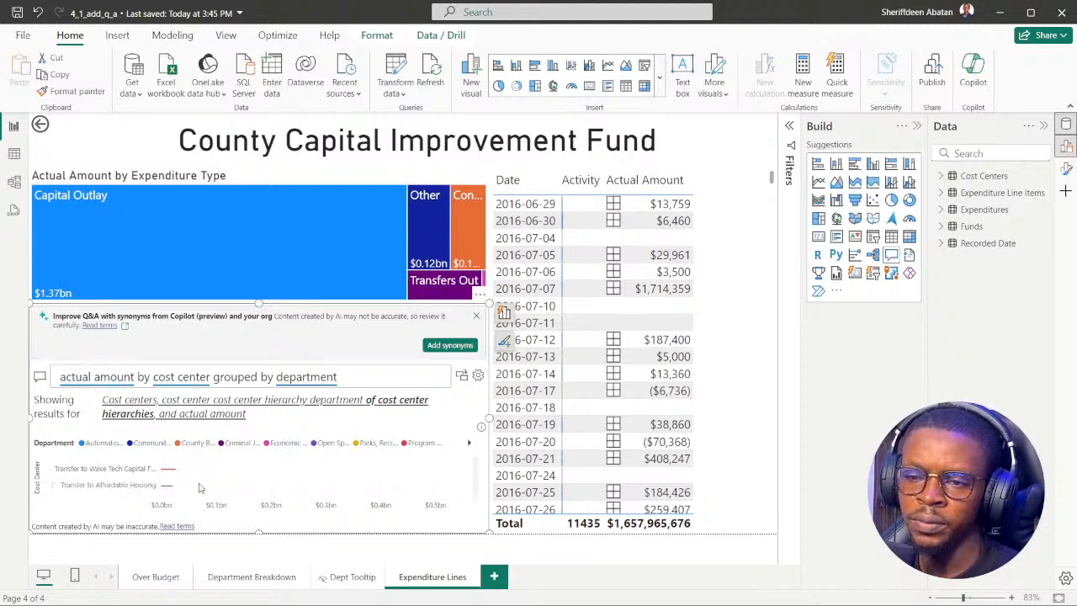
scroll(208, 490, down, 8)
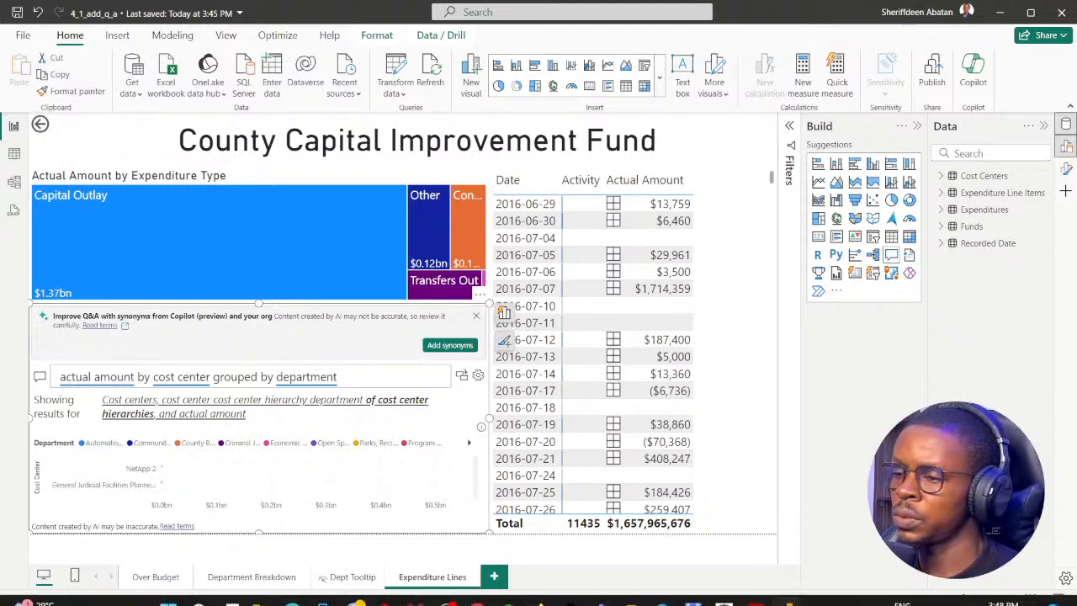
scroll(197, 455, down, 3)
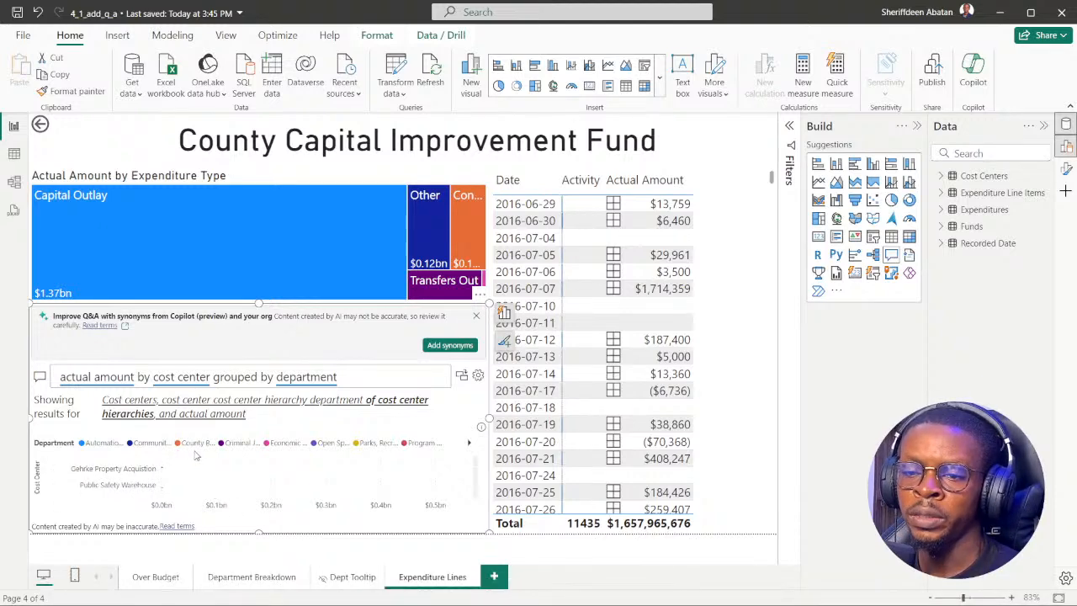
scroll(192, 496, down, 2)
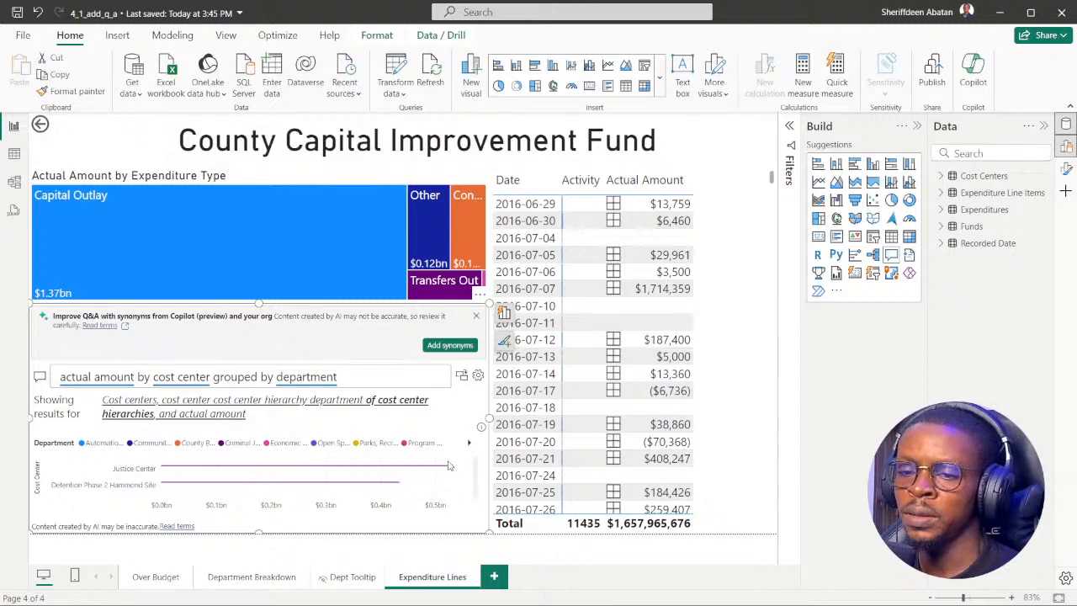
mouse_move(535, 602)
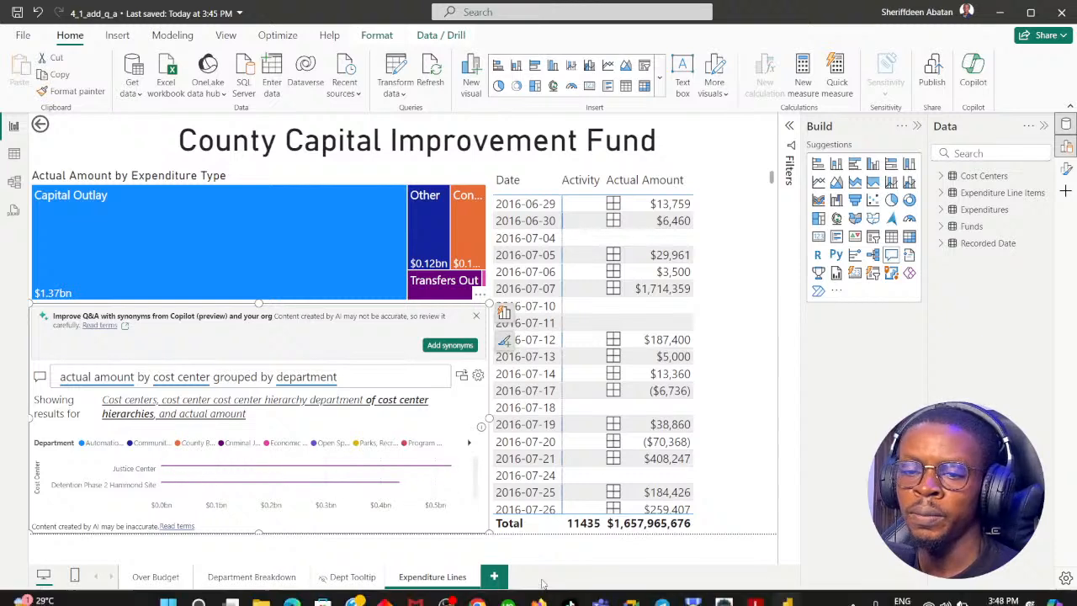
click(478, 593)
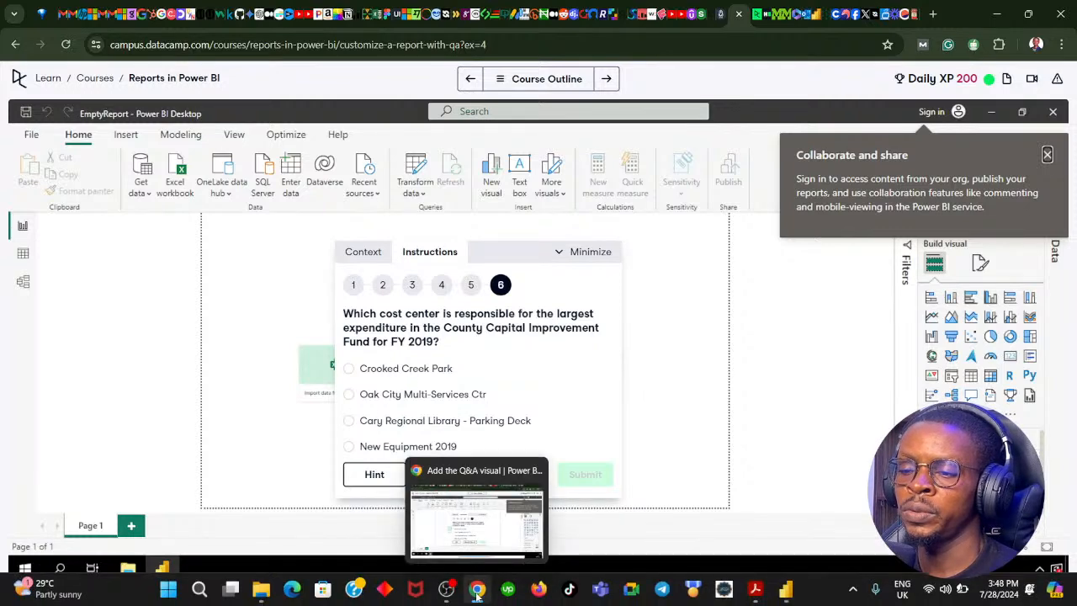
click(476, 591)
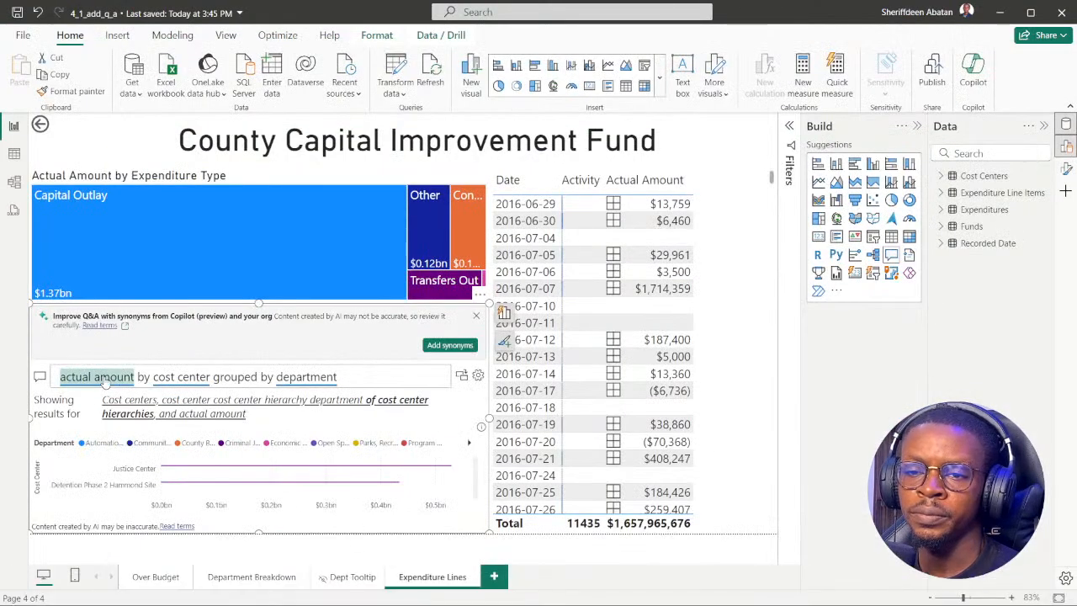
scroll(174, 478, down, 5)
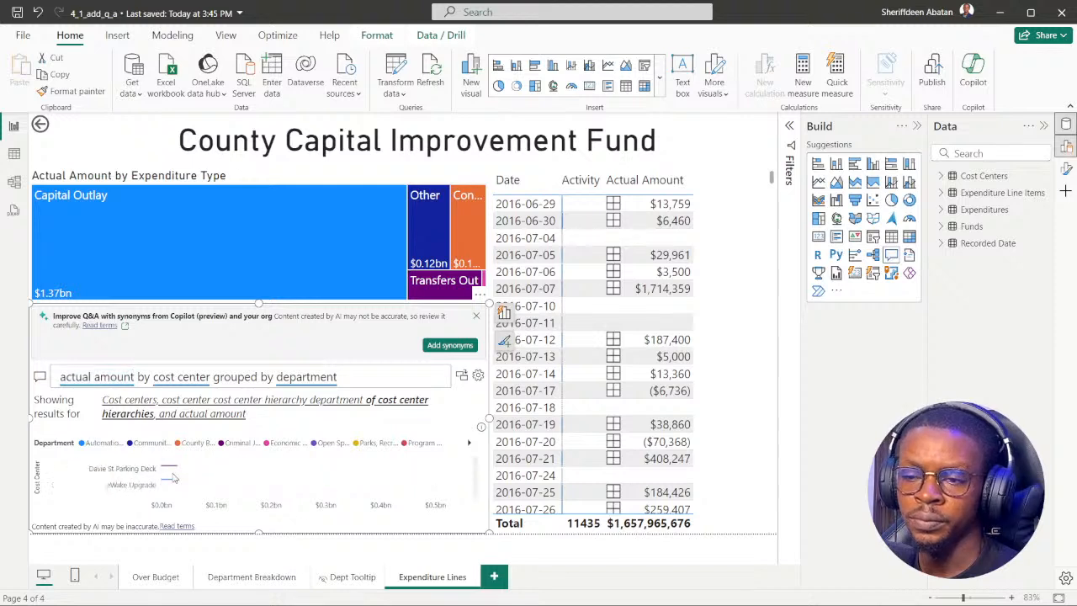
scroll(228, 478, up, 5)
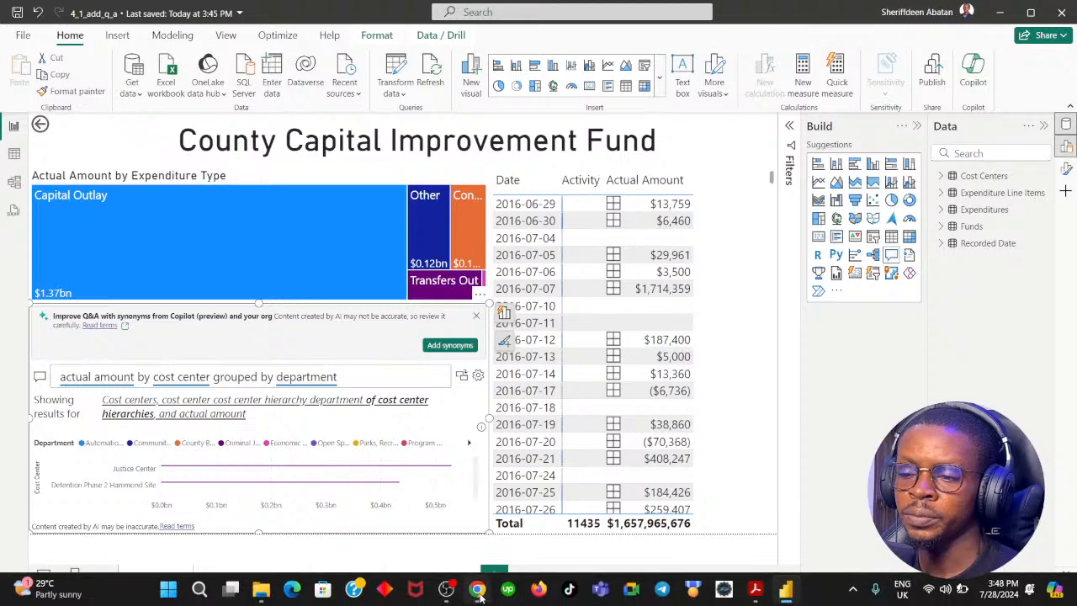
click(476, 588)
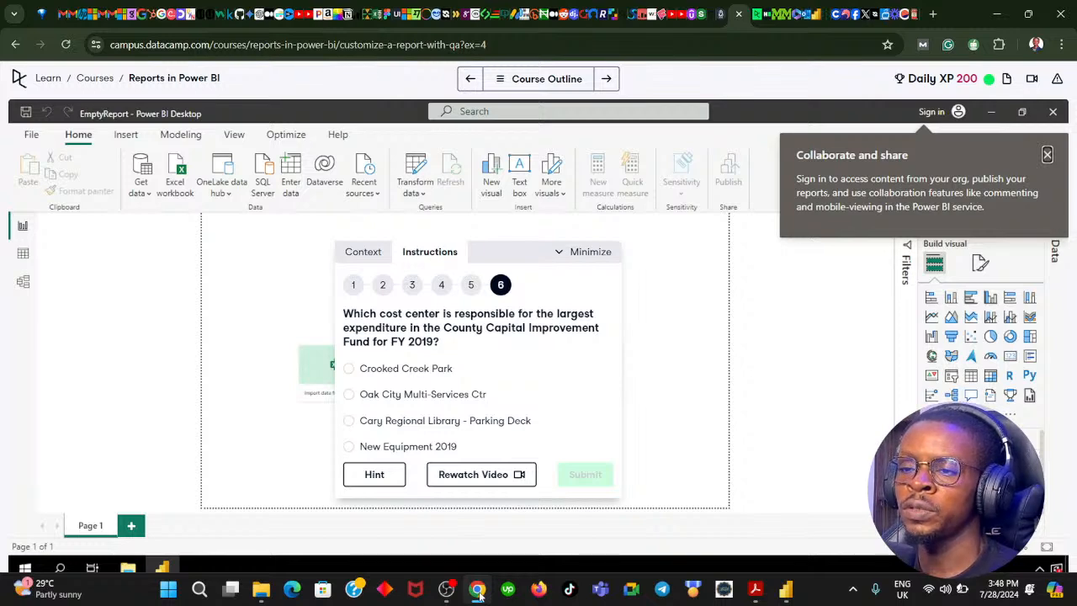
click(476, 589)
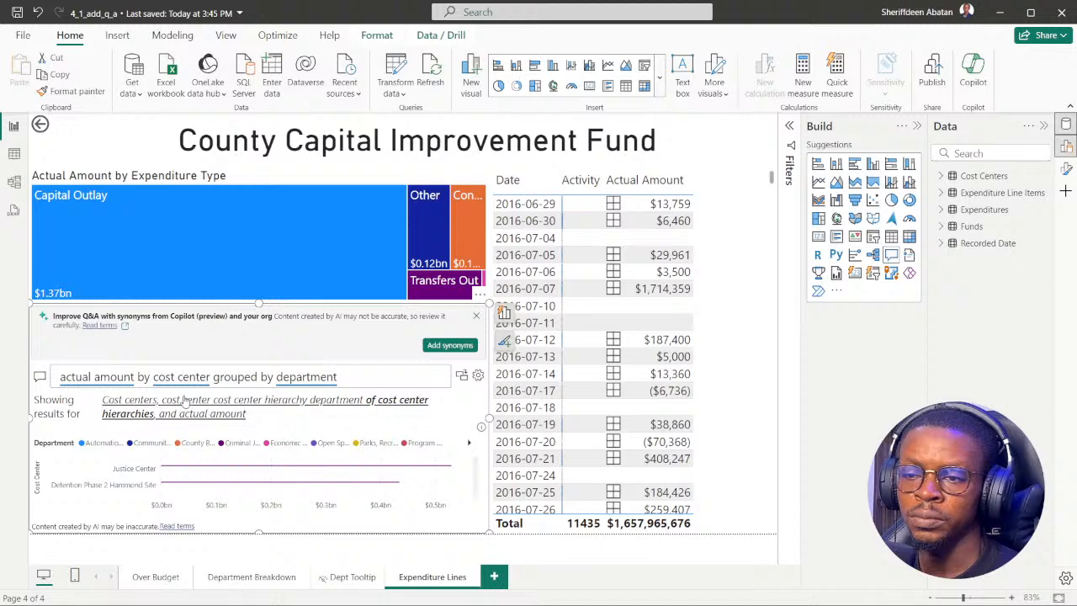
Change the Q&A question to the suggested "actual amount by cost center grouped by cost center department" and browse the resulting chart.
double_click(307, 377)
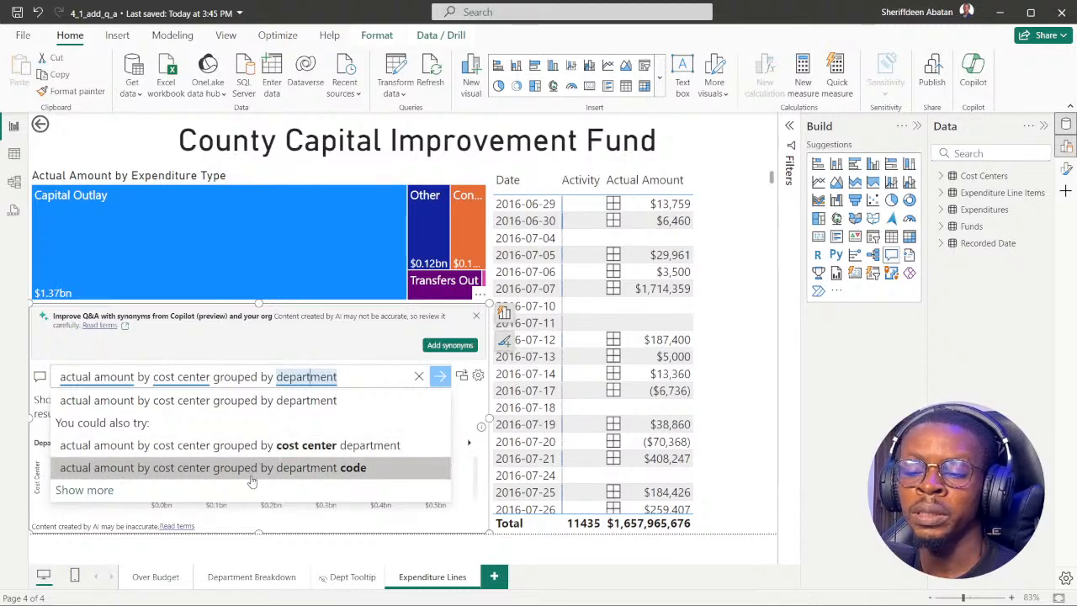
click(200, 446)
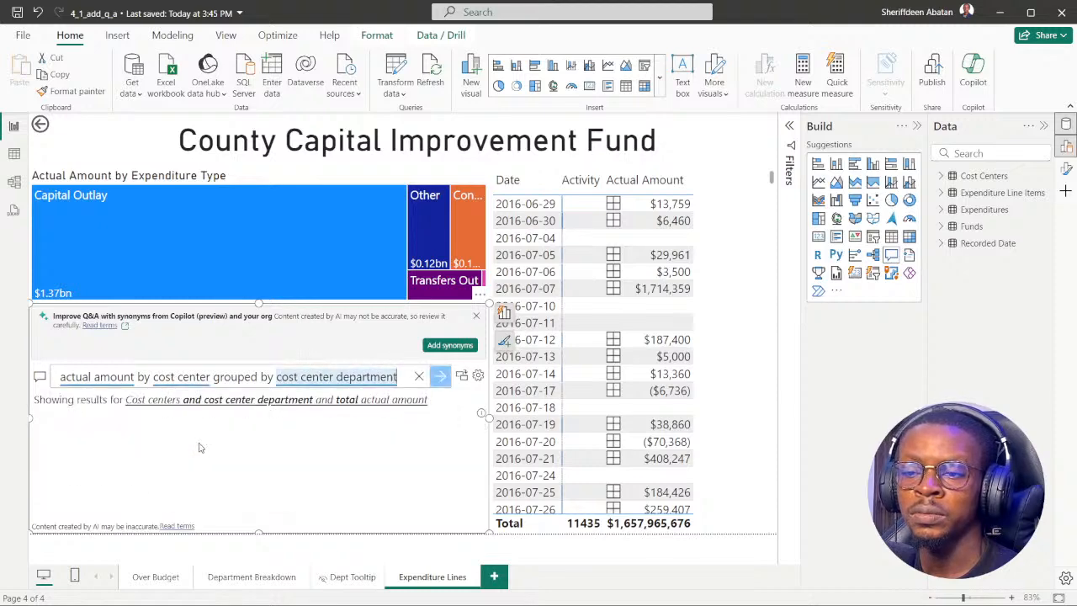
scroll(178, 468, down, 3)
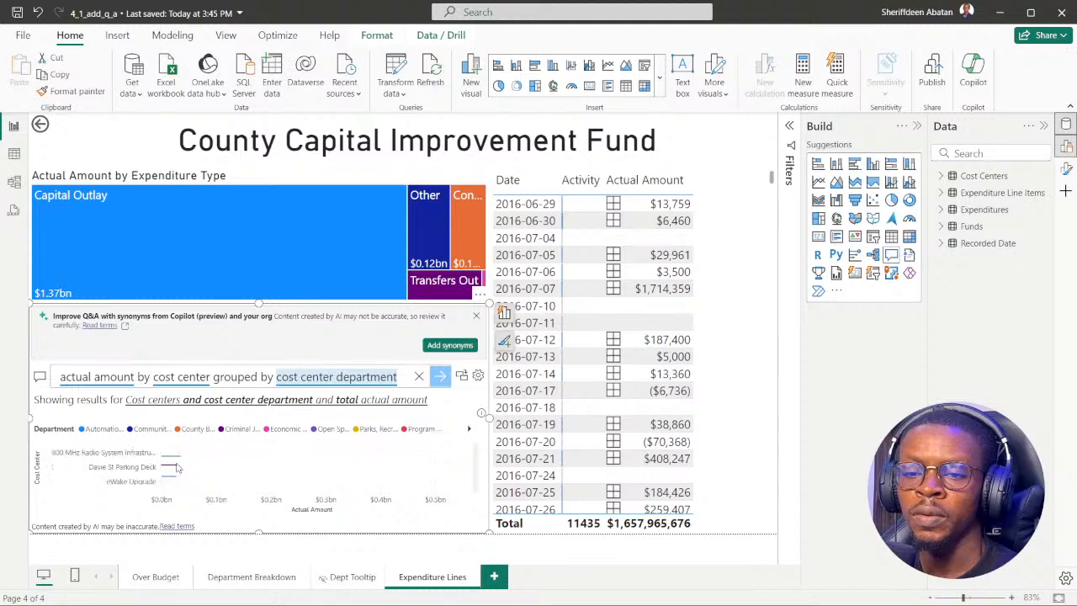
scroll(199, 480, down, 5)
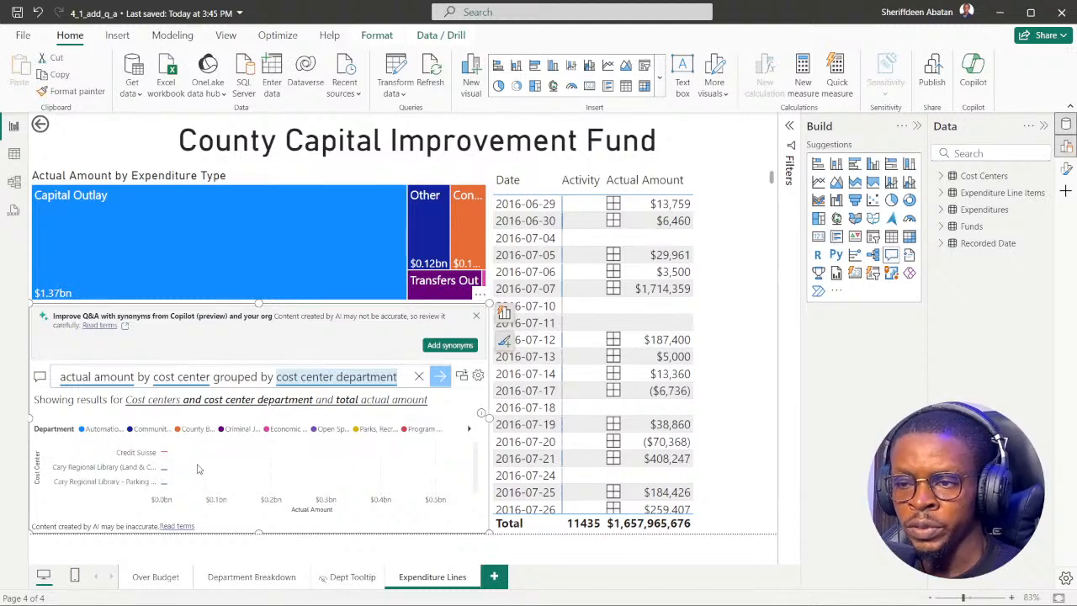
scroll(199, 469, up, 8)
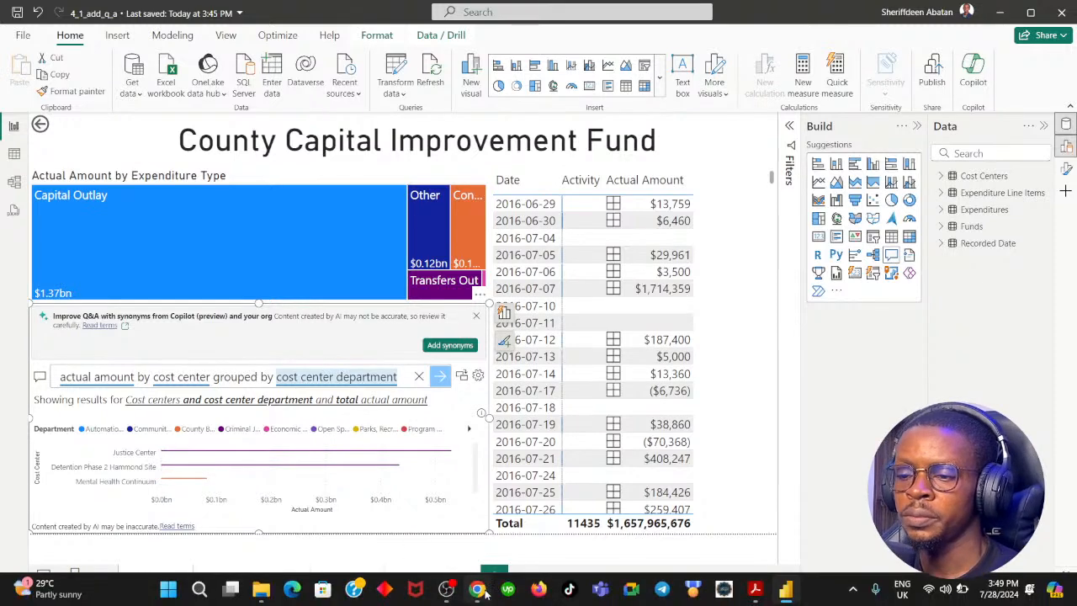
Recheck instruction 3 of the DataCamp exercise and cut the Q&A question in Power BI Desktop back to "actual amount".
click(477, 596)
click(412, 285)
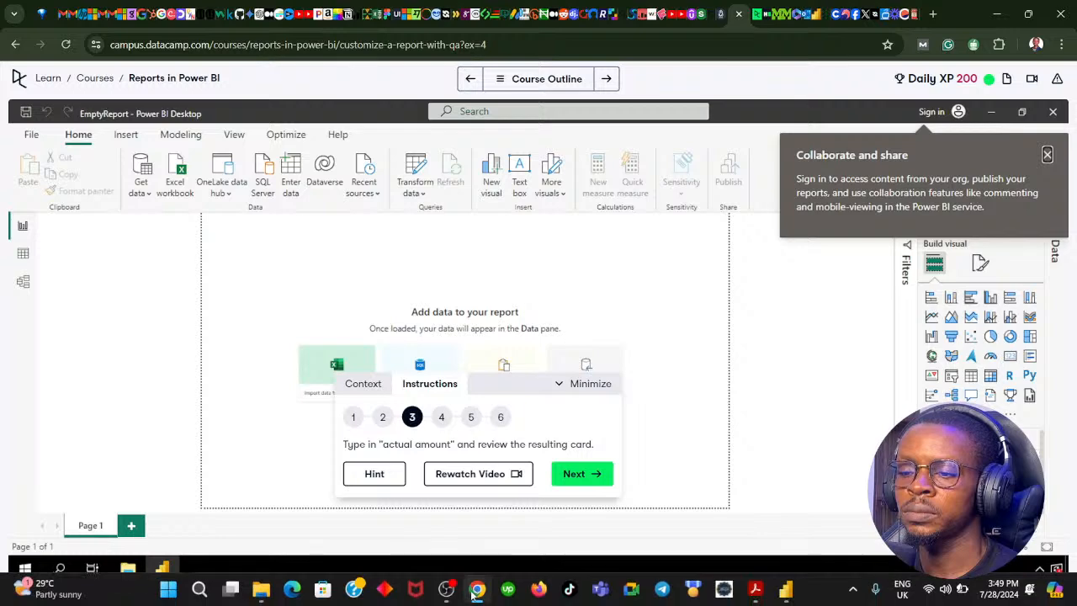
click(477, 589)
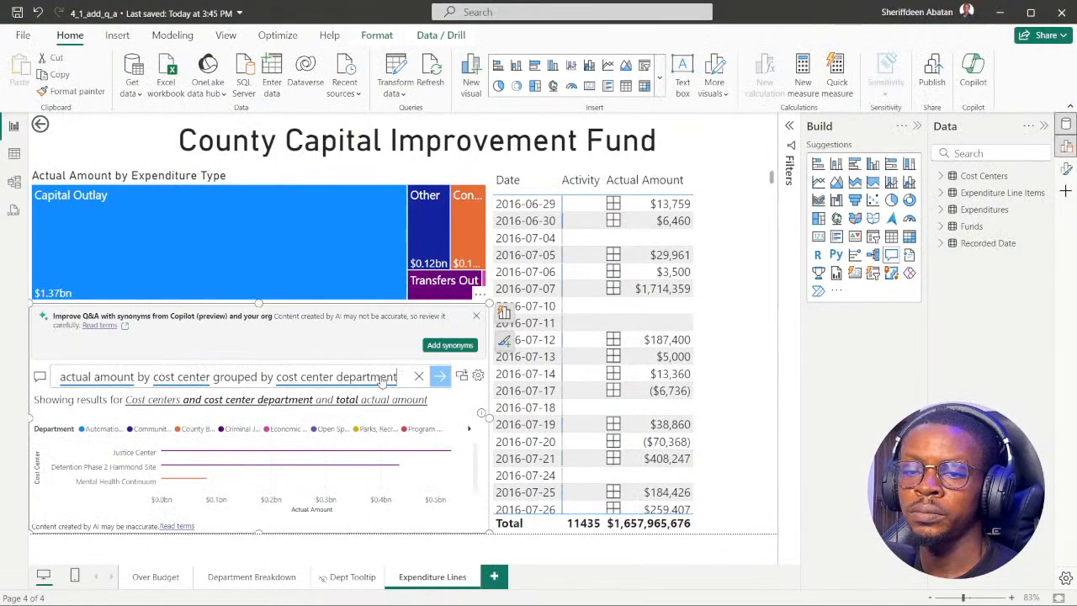
drag(395, 377, 59, 377)
drag(132, 384, 138, 384)
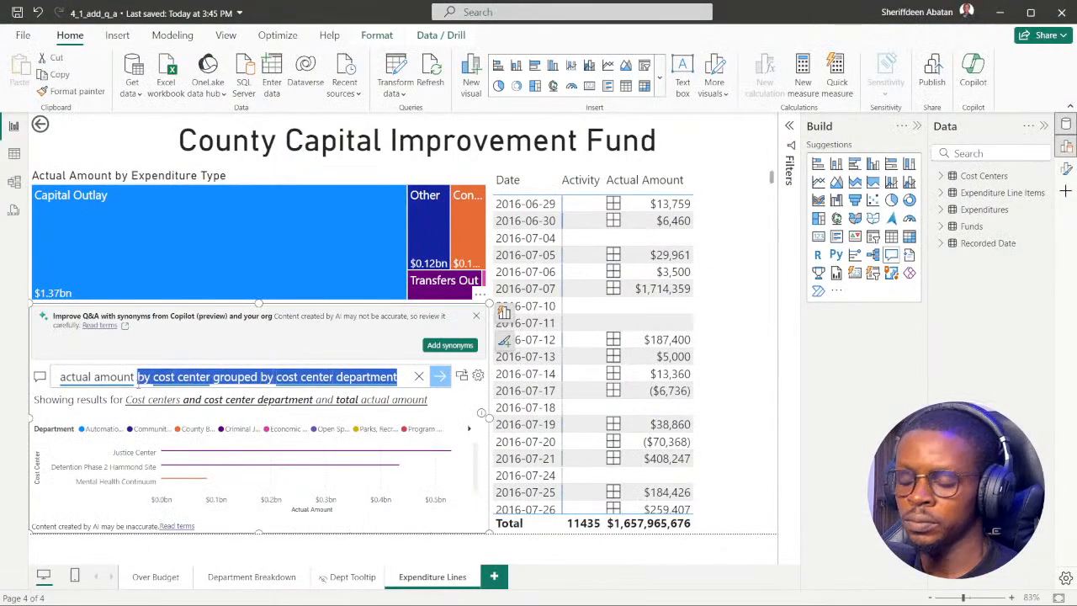
key(BackSpace)
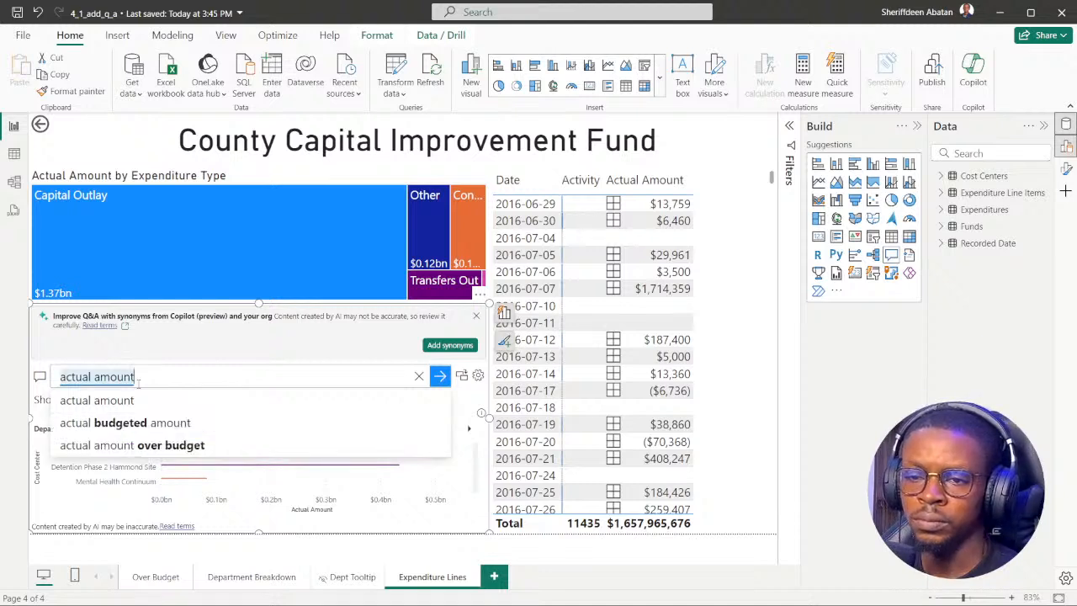
click(105, 402)
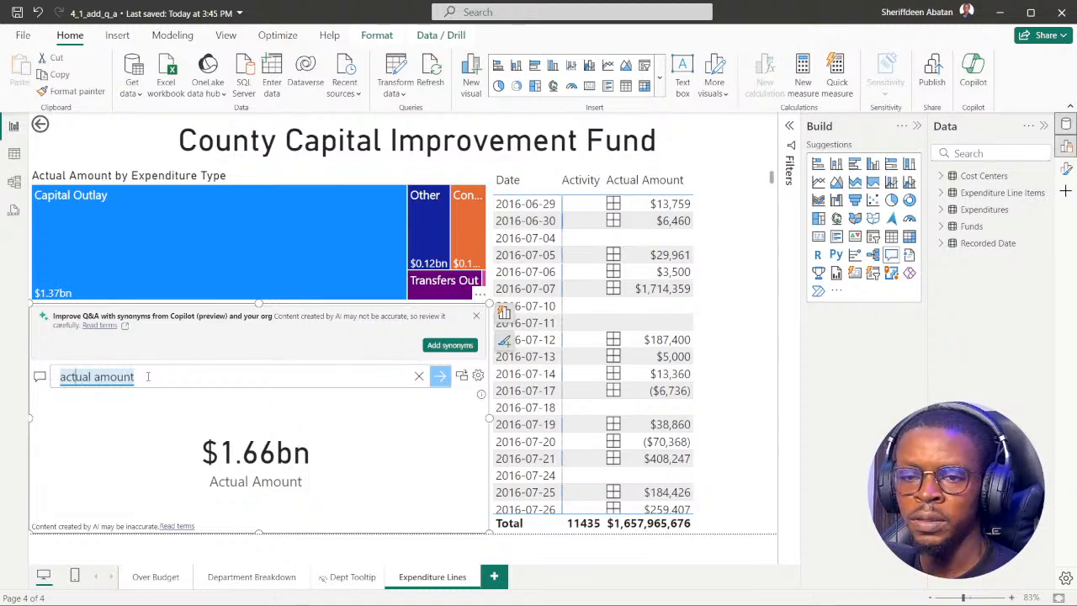
Capitalize the Q&A question as "Actual Amount" and apply the matching suggestion.
key(BackSpace)
text(A)
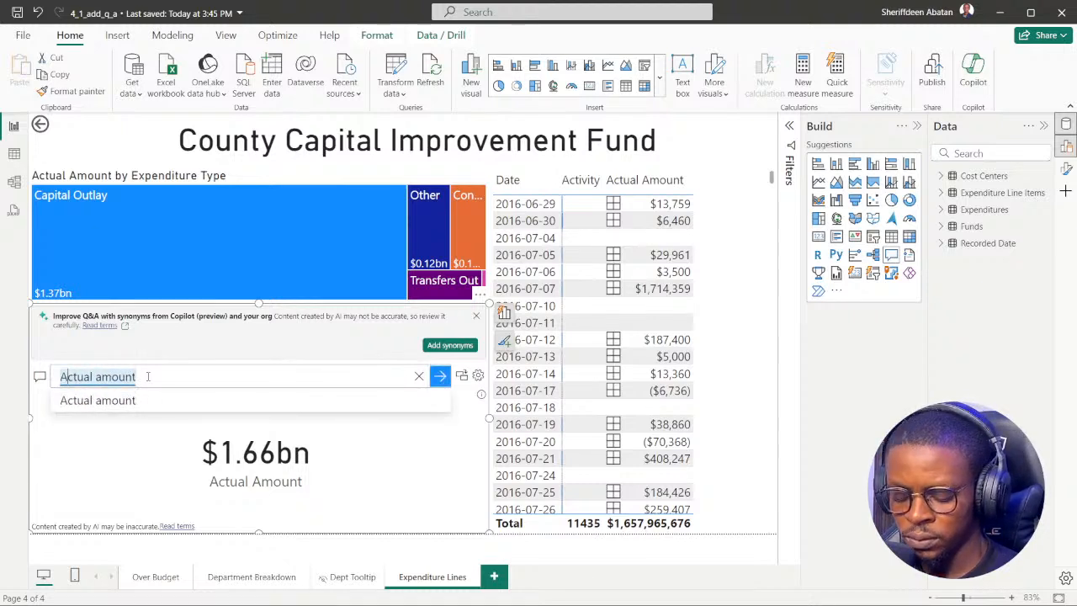
key(BackSpace)
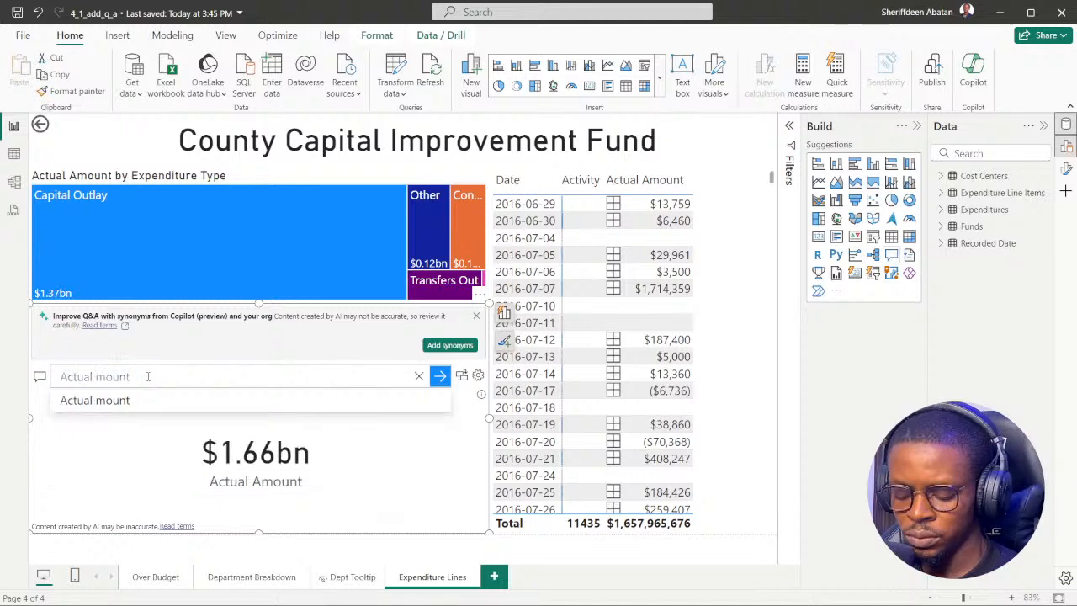
text(A)
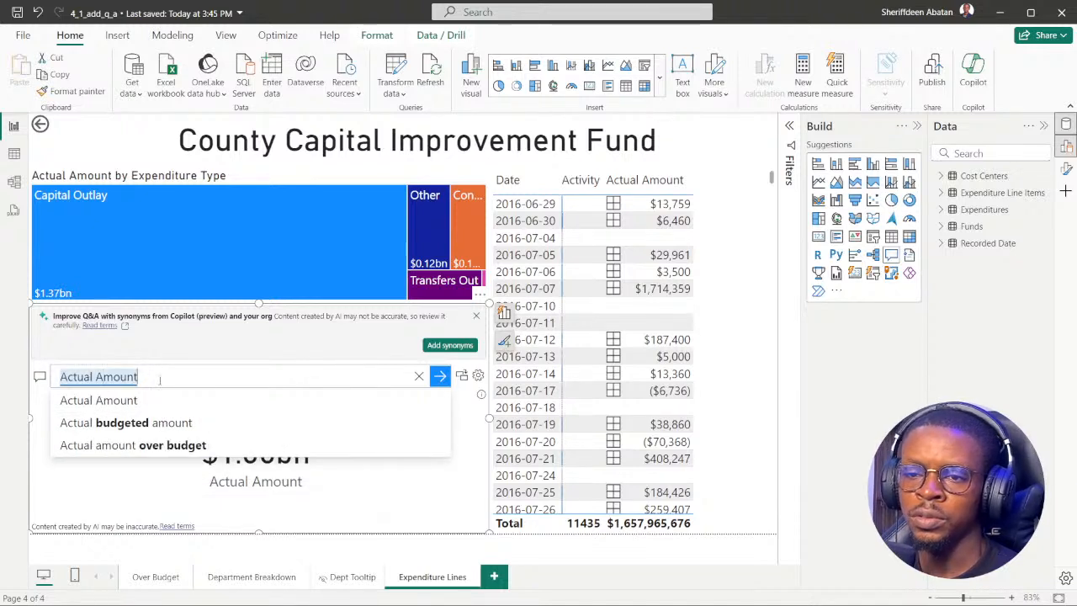
click(134, 402)
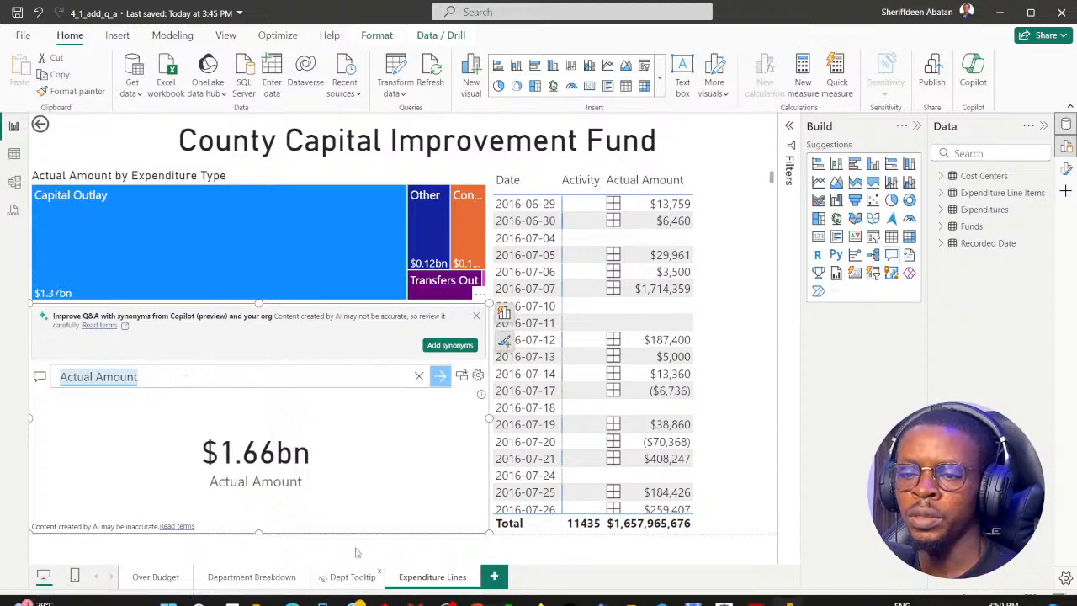
Switch to the DataCamp exercise, advance it to instruction 4, and return to Power BI Desktop.
click(478, 592)
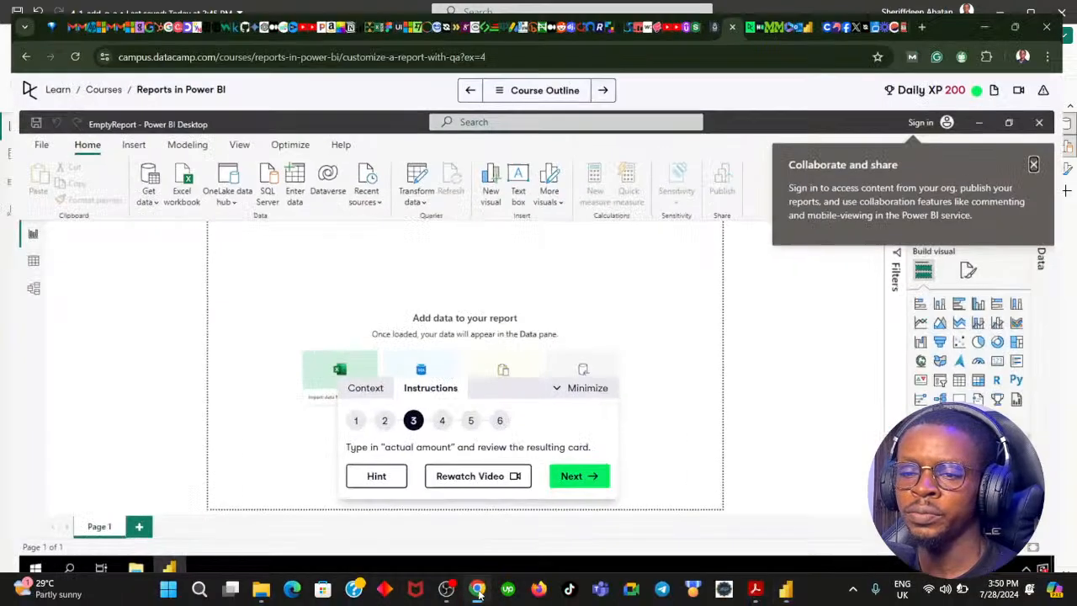
click(564, 476)
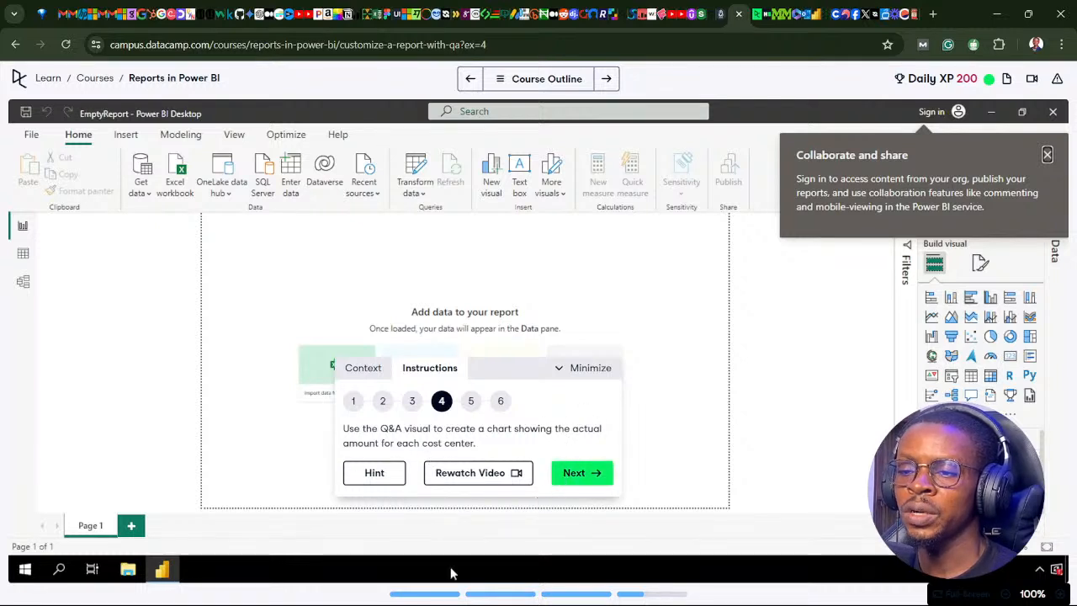
click(478, 592)
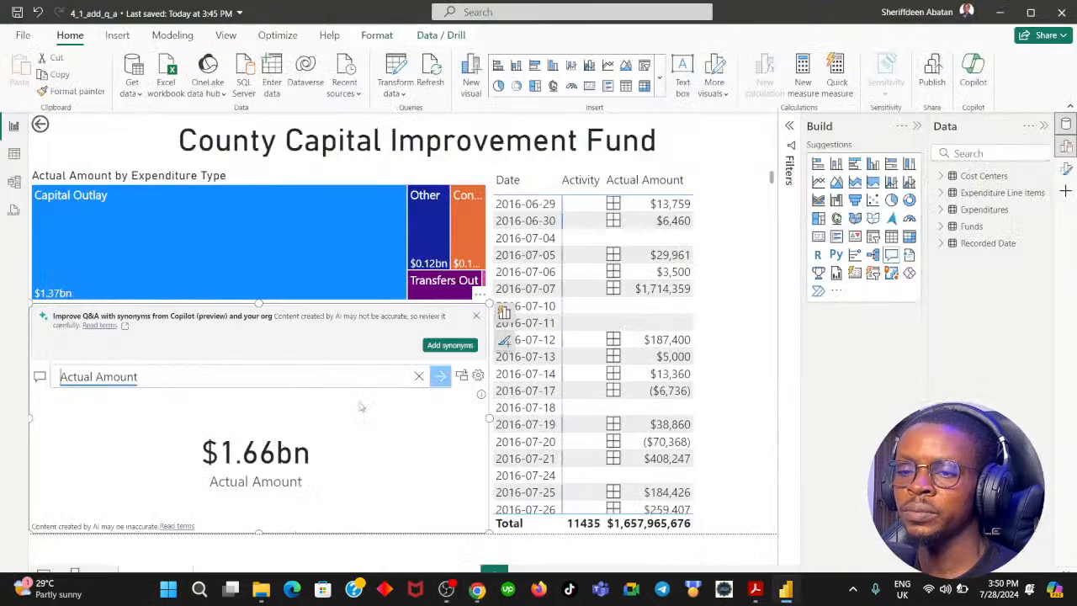
Try extending the Q&A question to "Actual Amount by Cost Centre" and check the suggestions for the word "Centre".
text(BY)
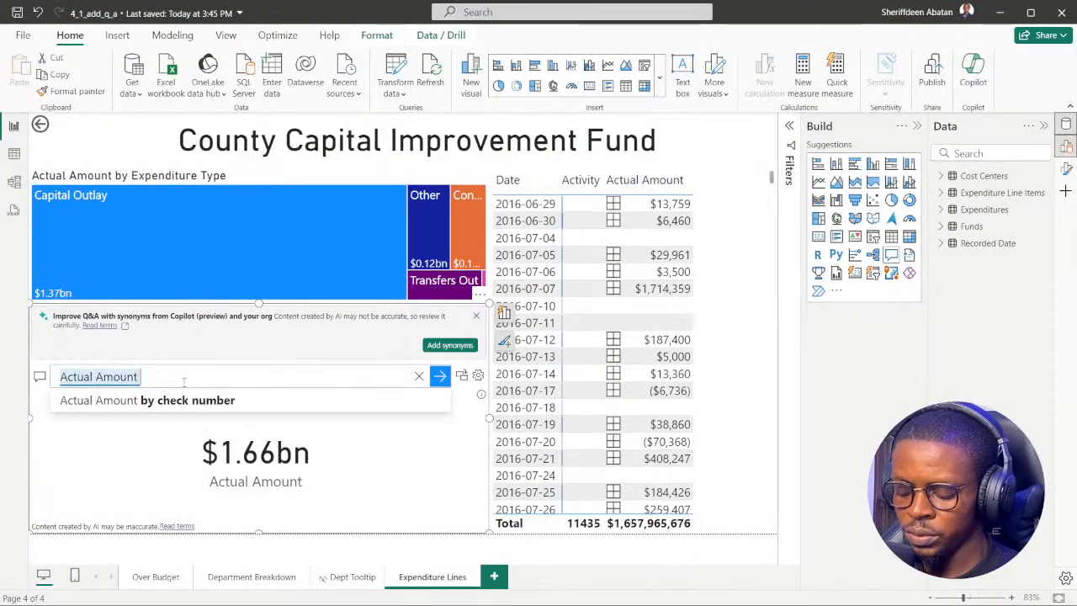
key(BackSpace)
key(BackSpace)
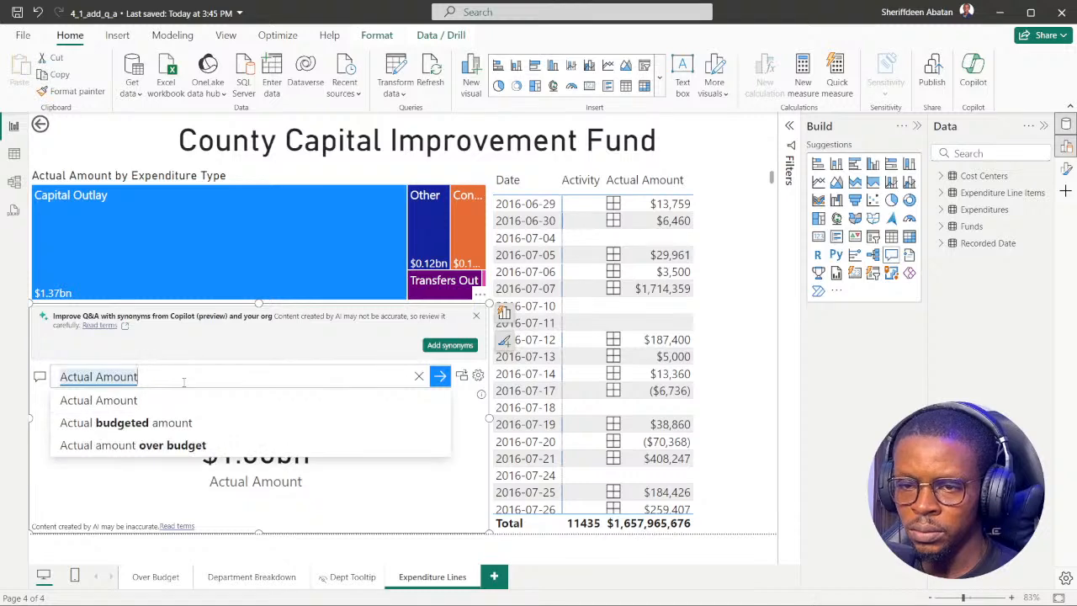
text(by C)
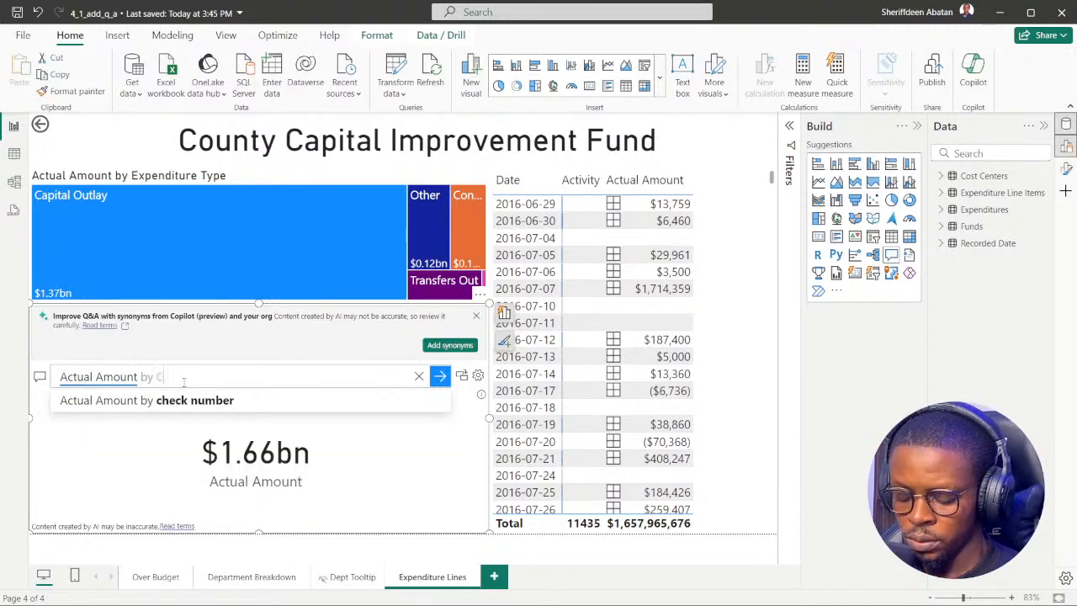
text(ost)
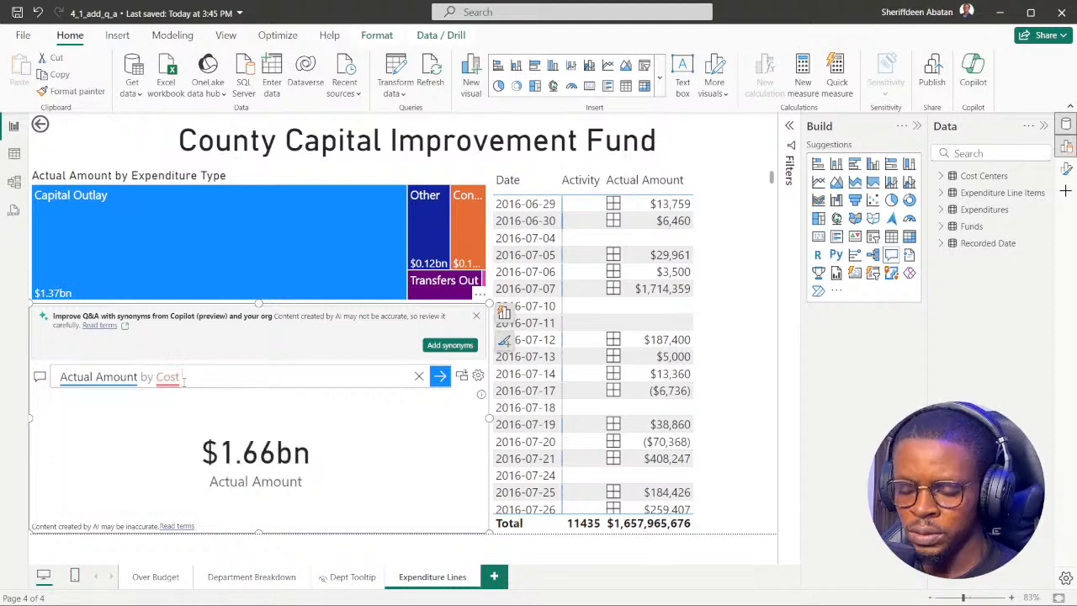
text( centre)
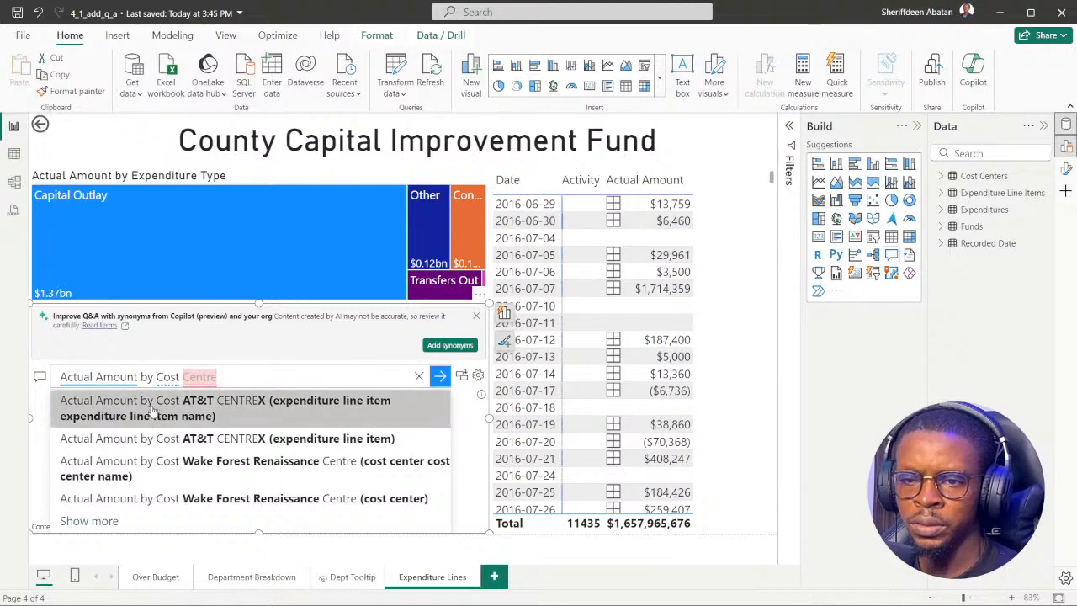
click(209, 379)
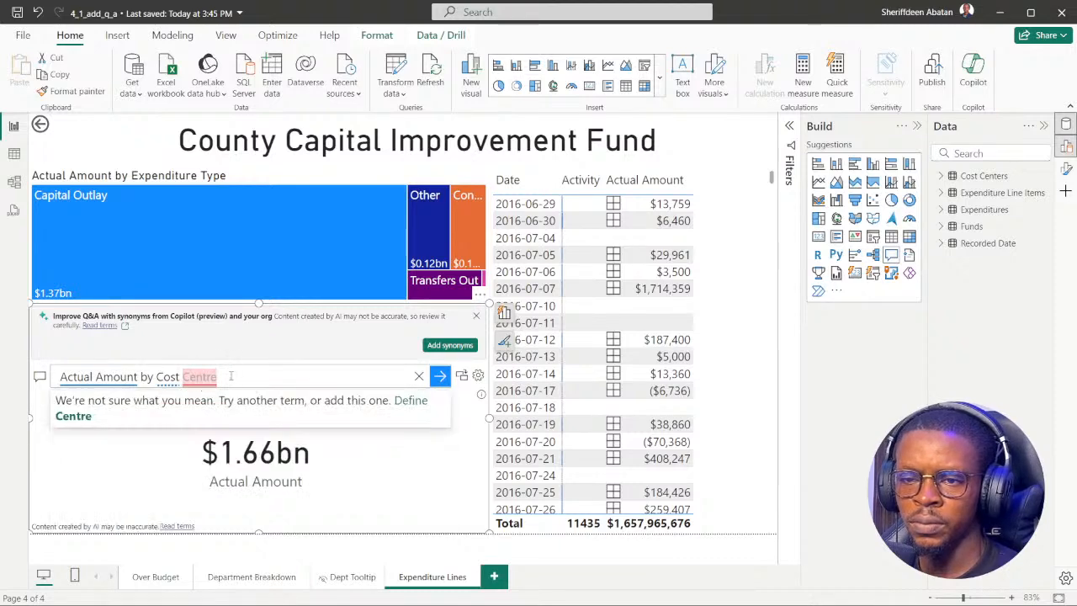
click(231, 376)
click(195, 385)
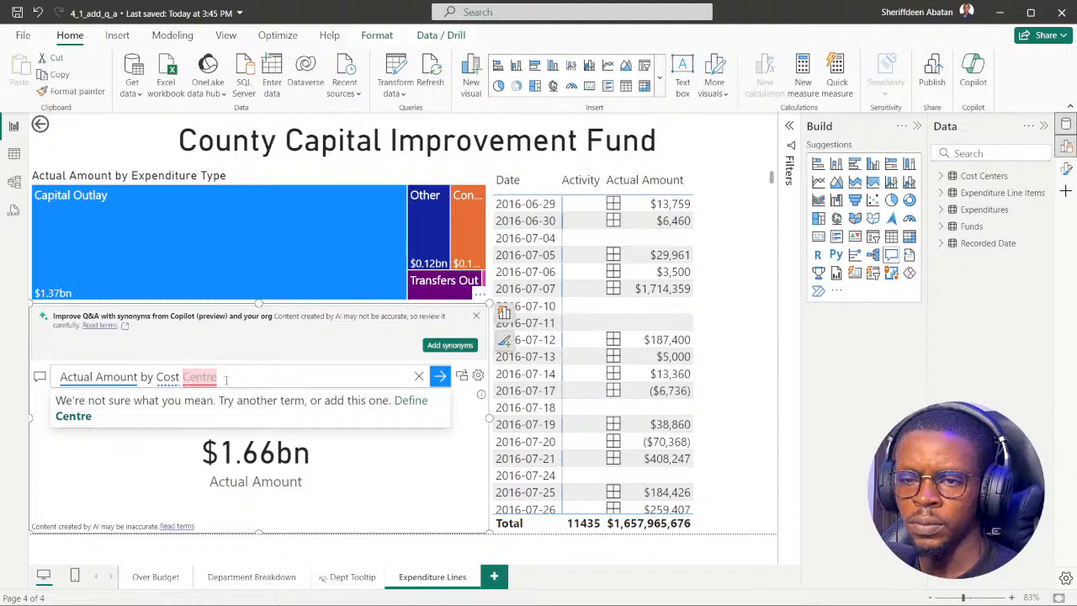
Replace "Centre" in the Q&A question and accept the suggestion "Actual Amount by cost center".
key(BackSpace)
key(BackSpace)
key(BackSpace)
key(BackSpace)
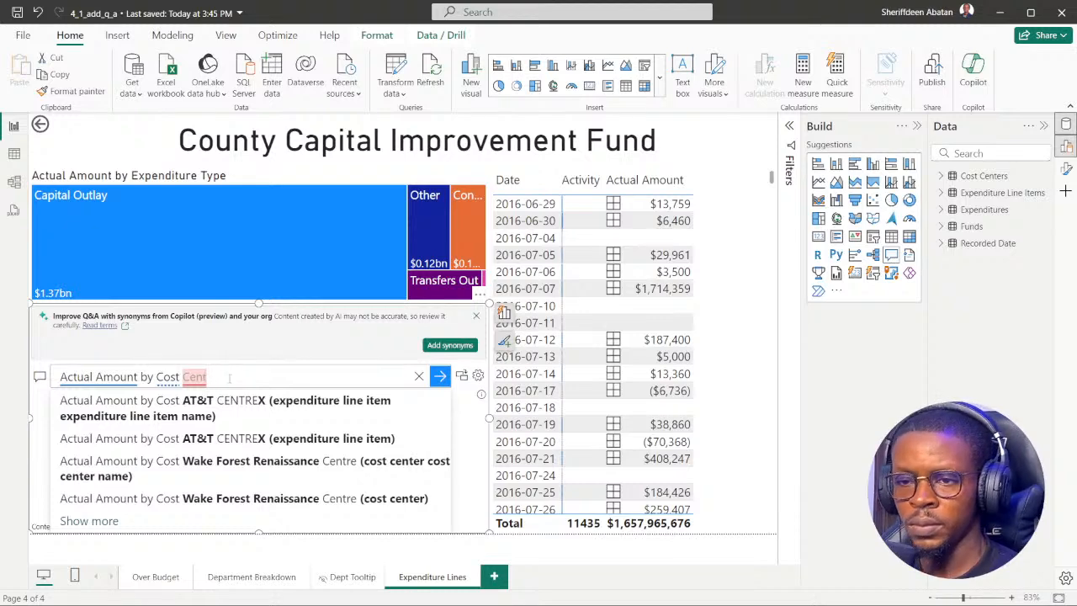
key(BackSpace)
key(BackSpace)
key(BackSpace)
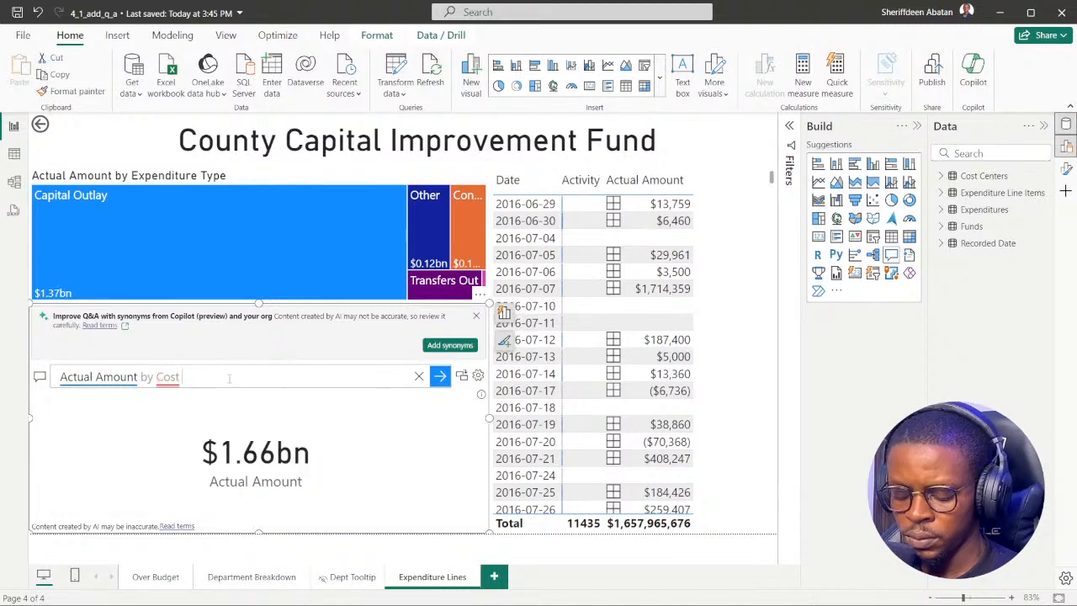
text(ce)
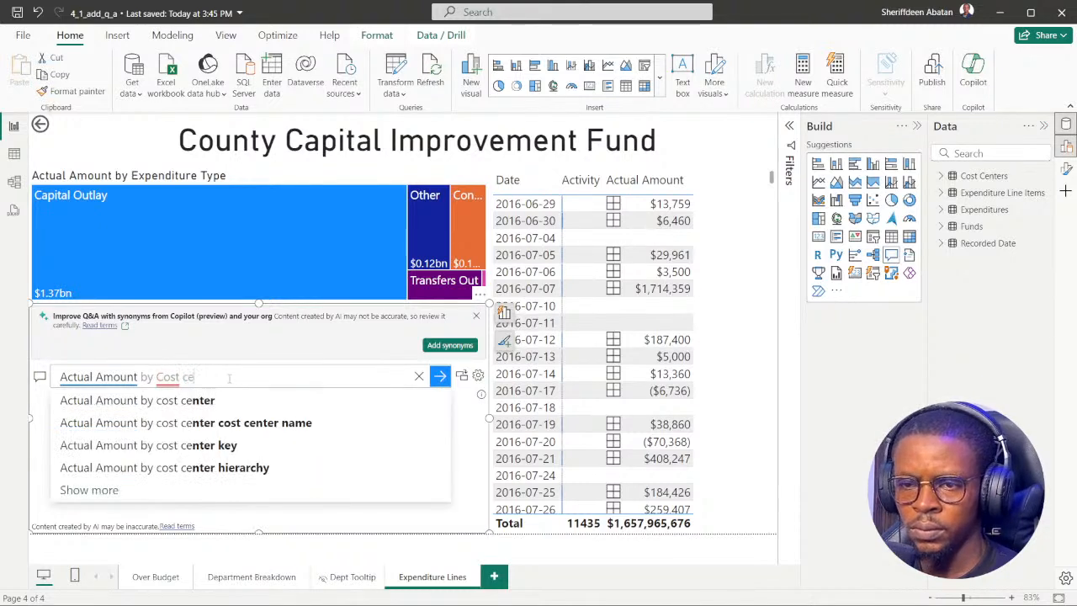
key(Down)
key(Return)
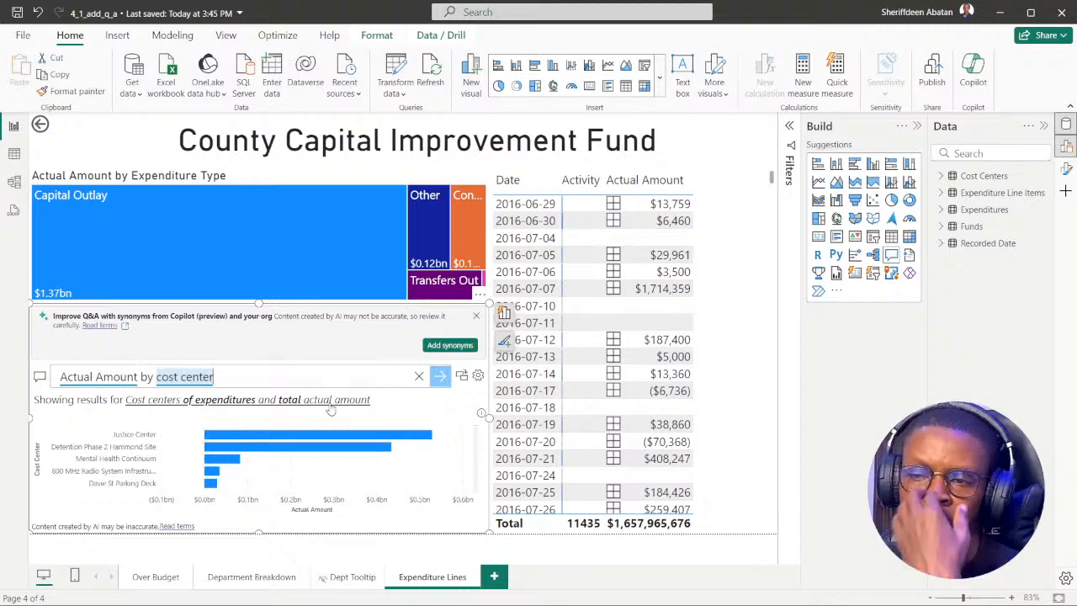
Browse the cost centers in the Q&A chart and recheck instruction 4 of the DataCamp exercise before returning to Power BI Desktop.
scroll(189, 462, down, 5)
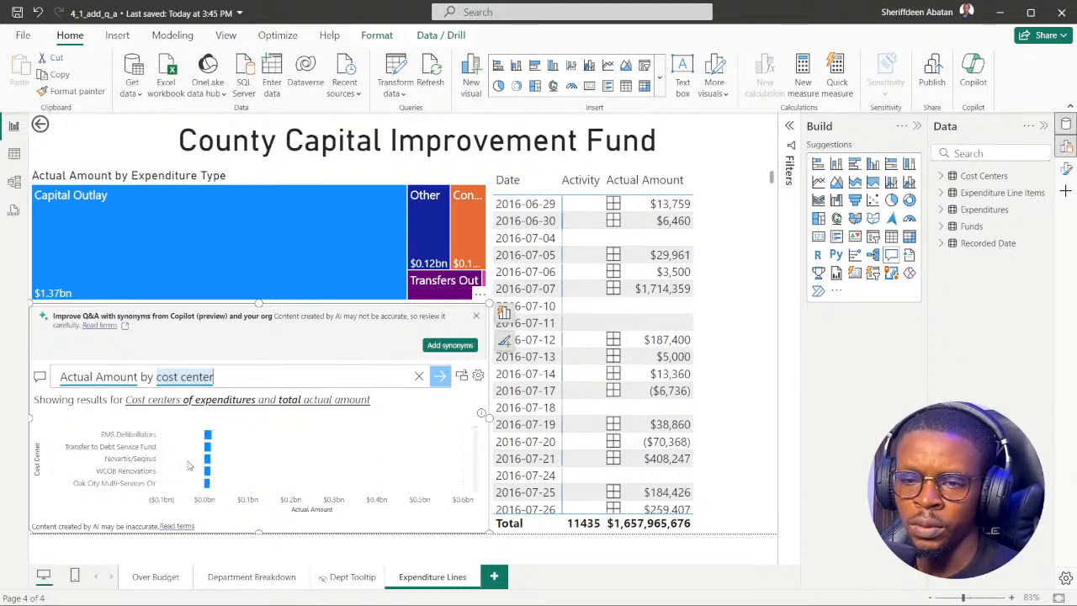
scroll(187, 468, down, 6)
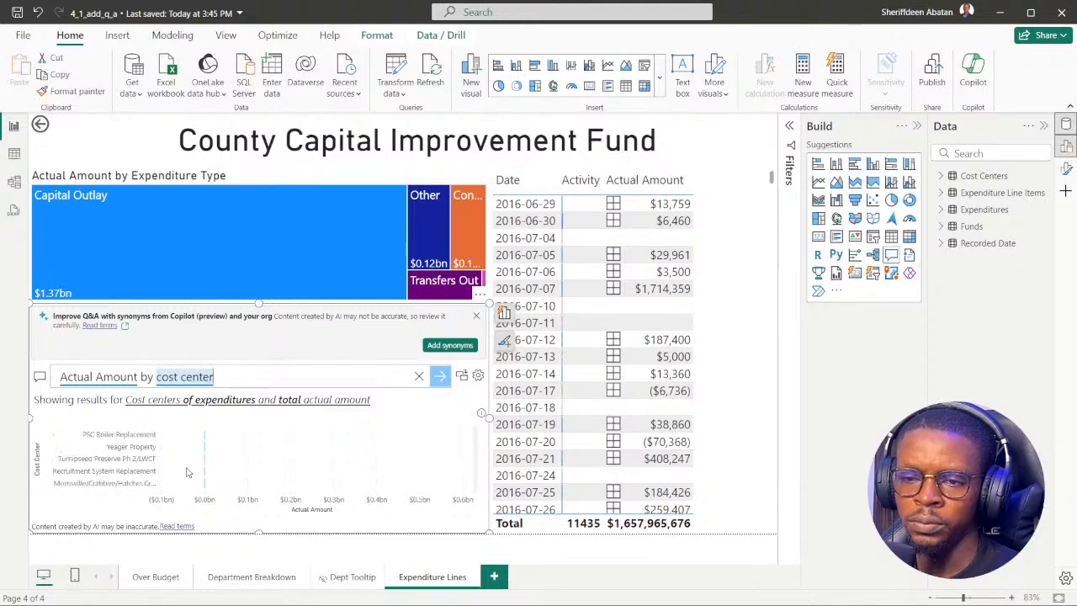
scroll(180, 471, up, 10)
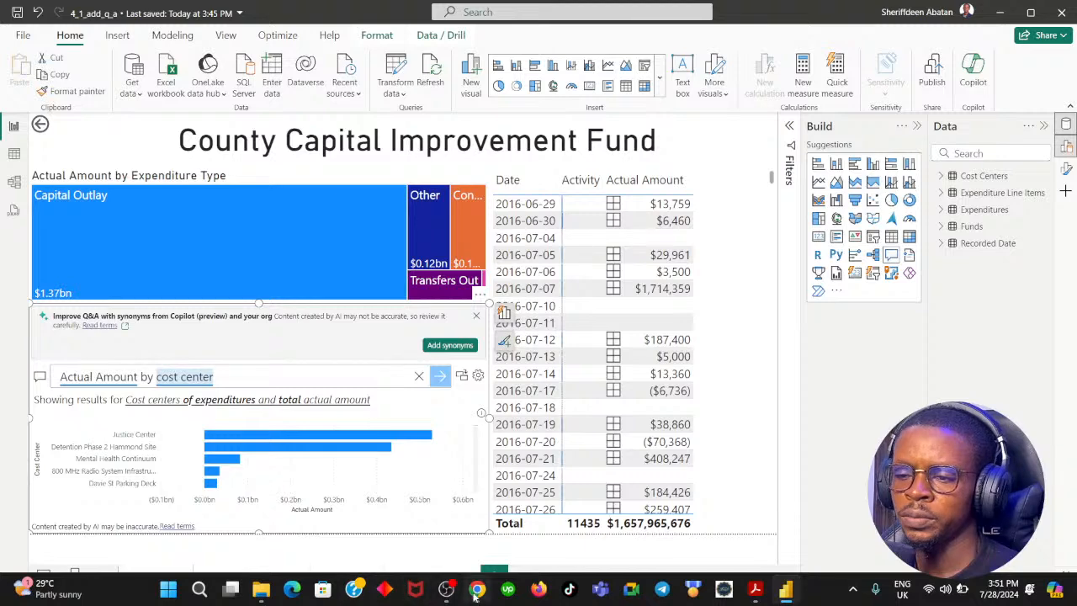
click(477, 587)
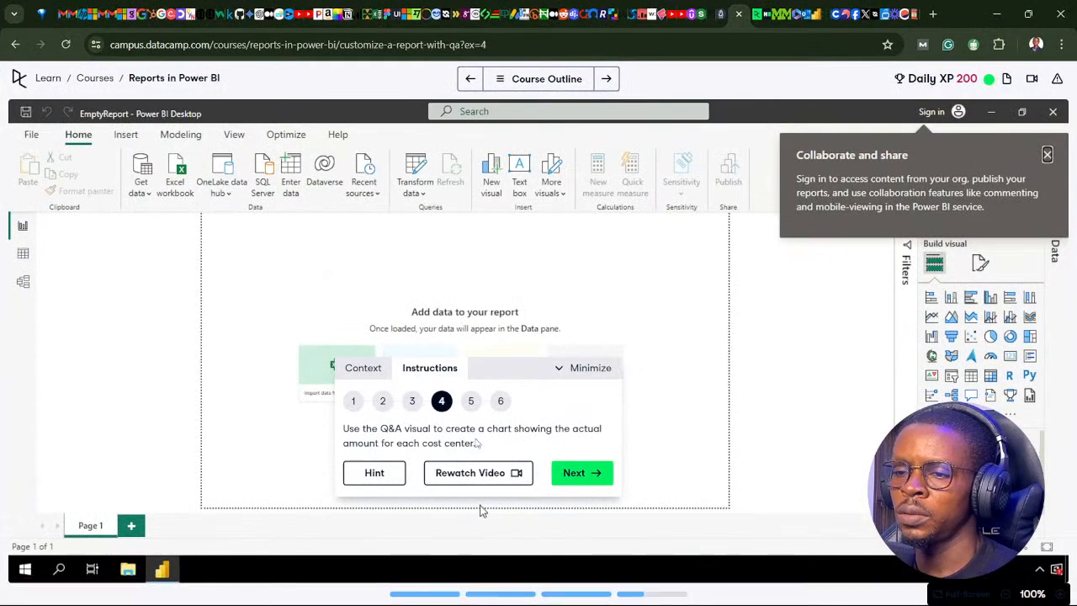
click(477, 588)
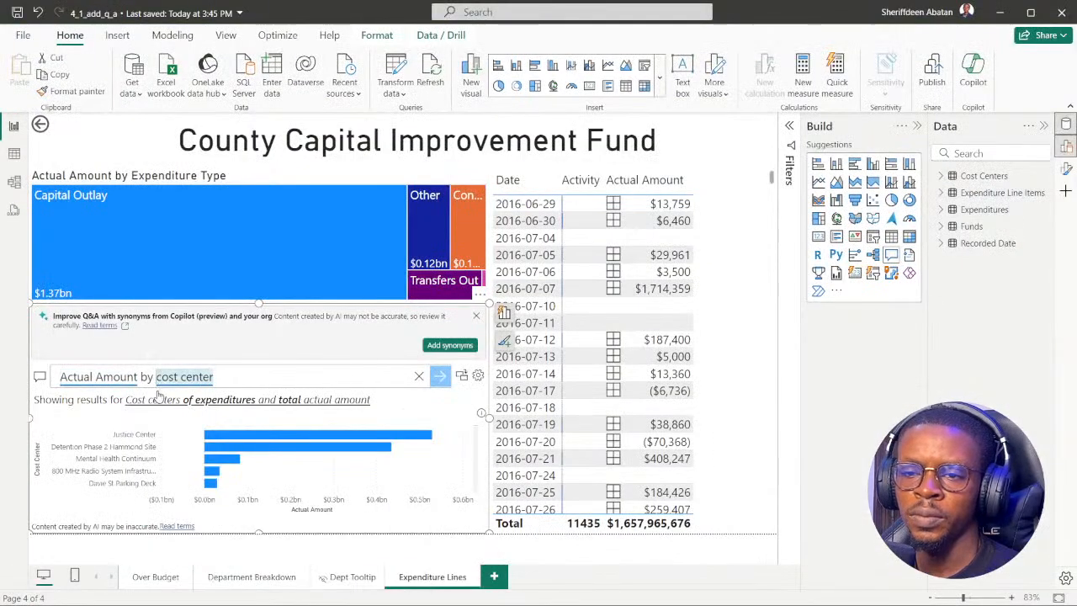
Reword the Q&A question to "Actual Amount for each cost center" and apply the matching suggestion.
key(BackSpace)
key(BackSpace)
key(BackSpace)
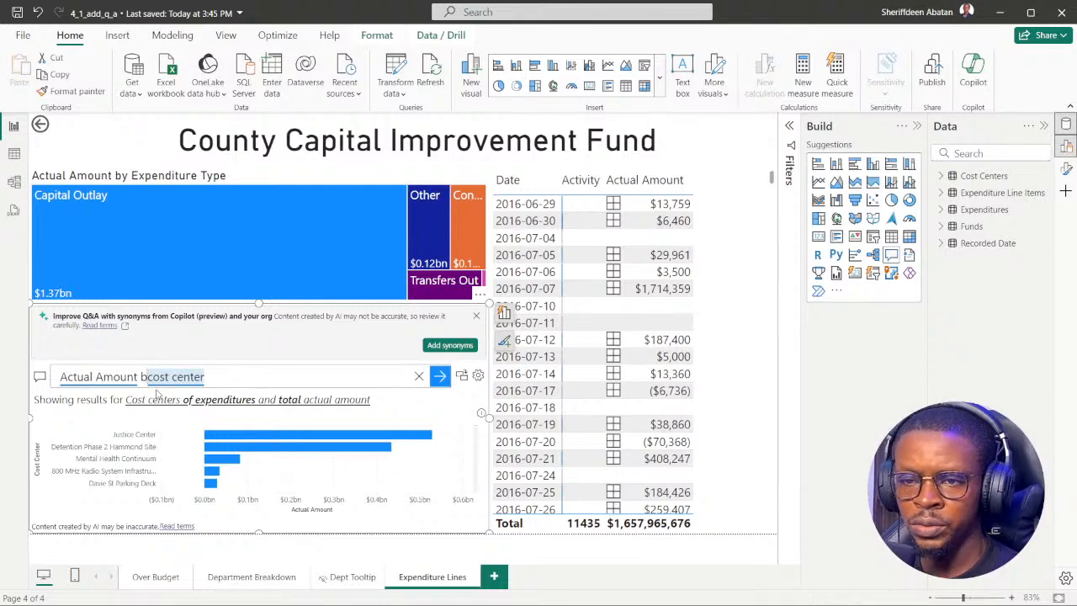
text(for )
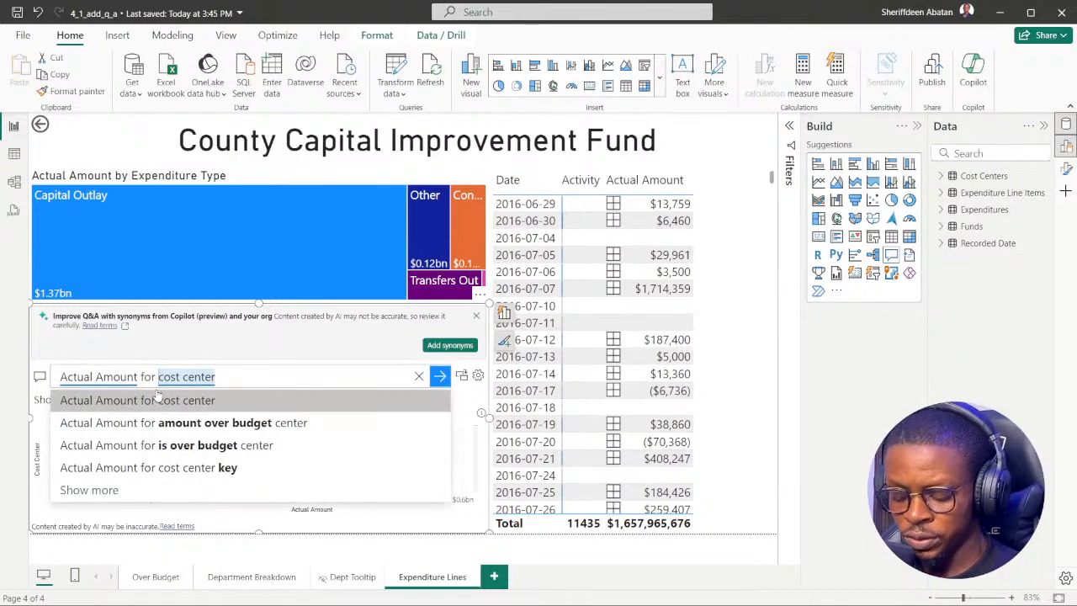
text(each)
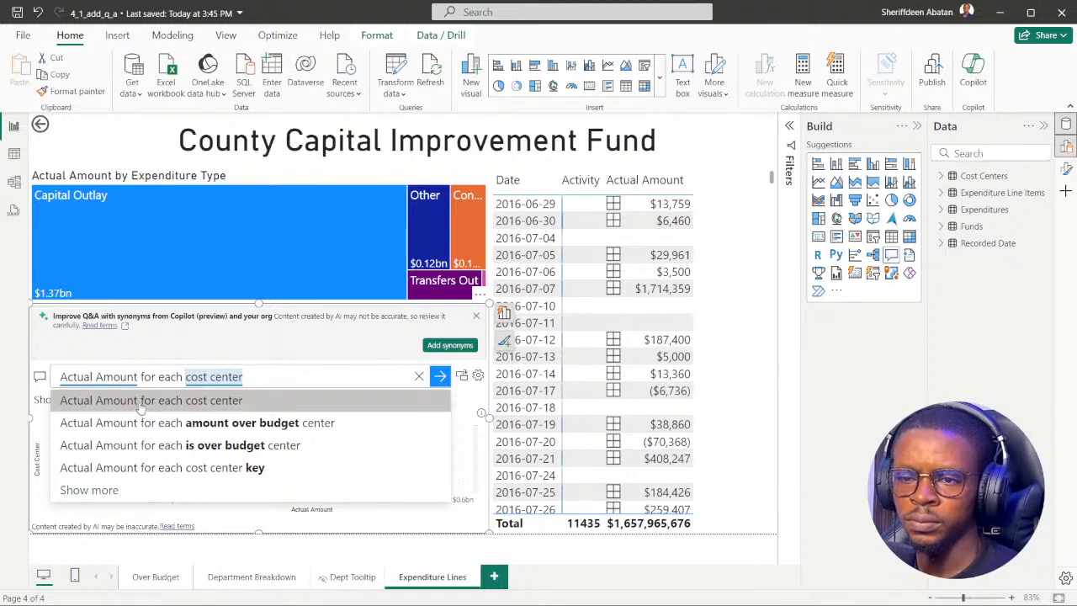
click(139, 403)
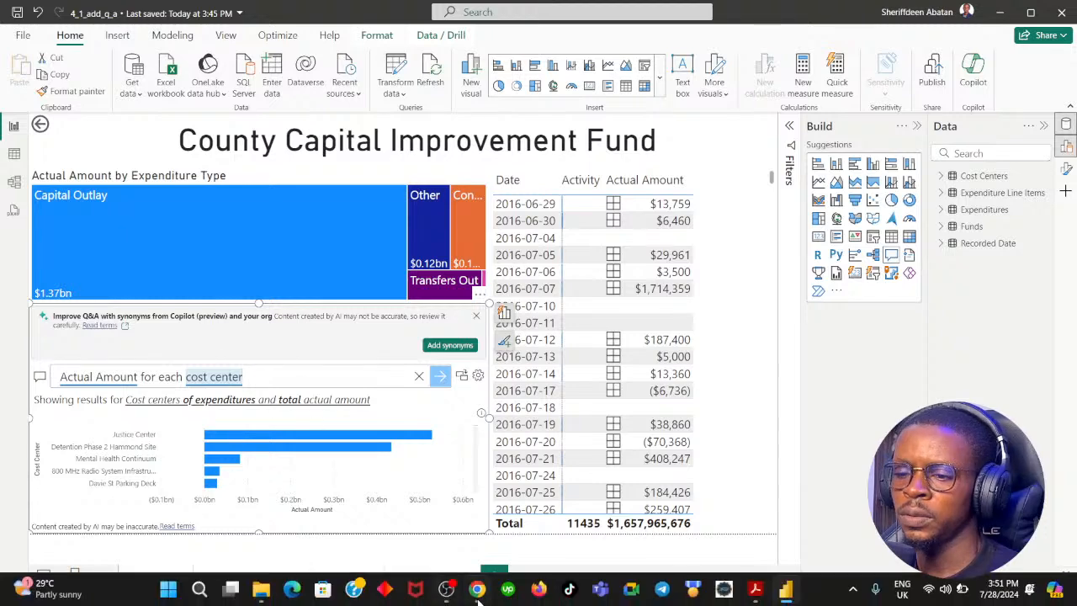
Switch to the DataCamp exercise, advance it to instruction 5, and return to Power BI Desktop.
click(477, 594)
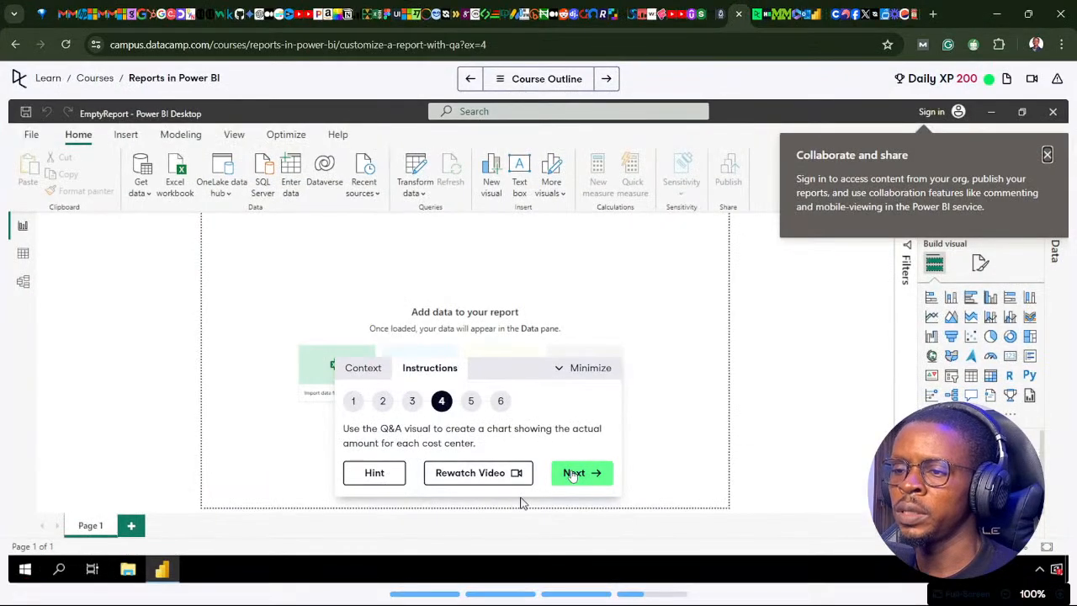
click(573, 473)
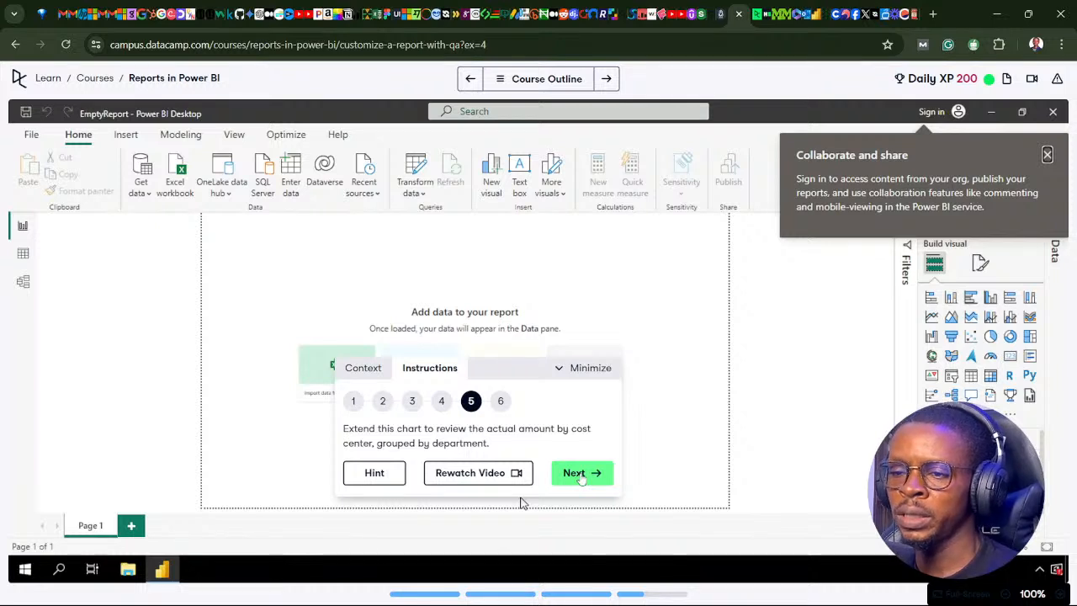
click(486, 592)
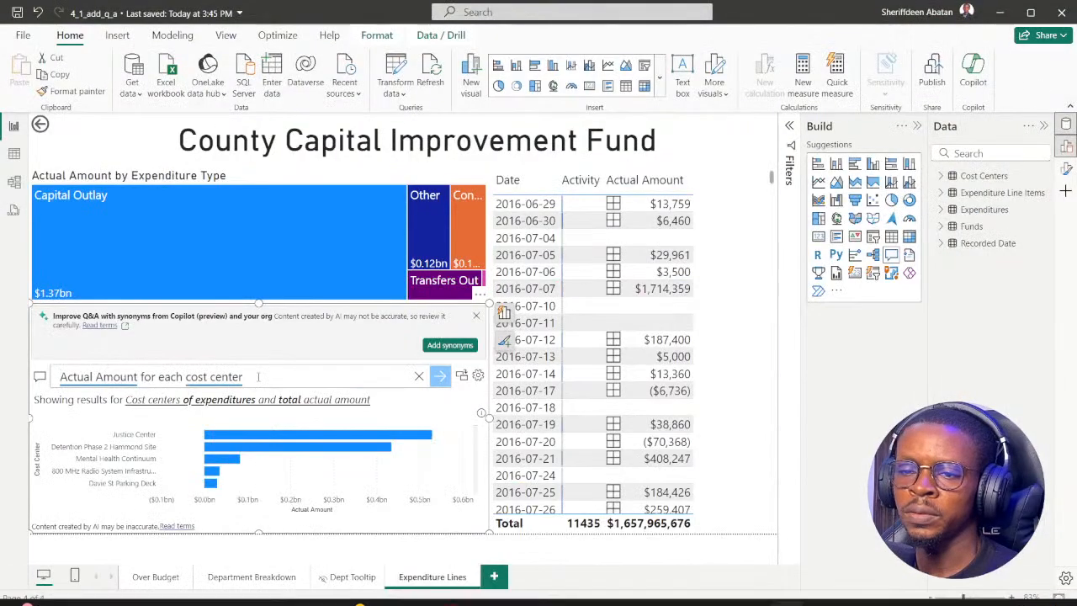
Extend the Q&A question to read "Actual Amount for each cost center grouped by department".
text(gr)
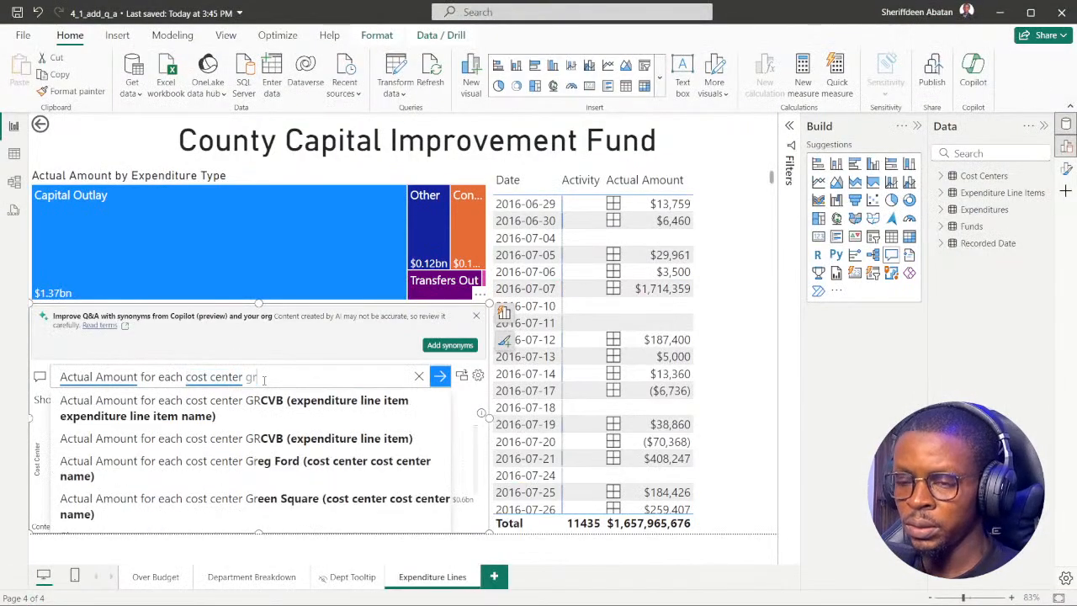
text(i)
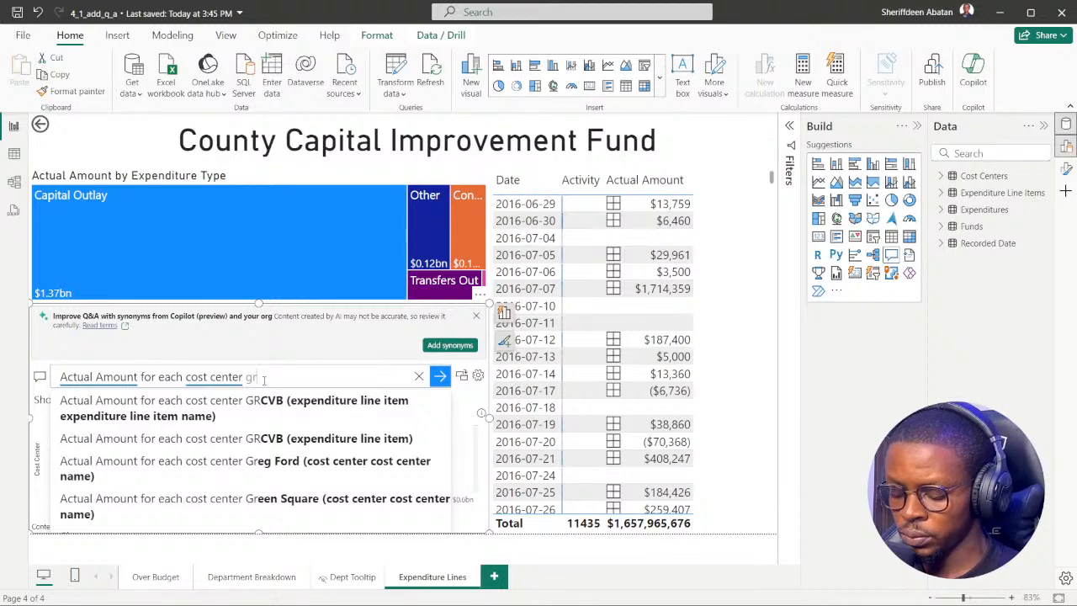
text(op)
key(BackSpace)
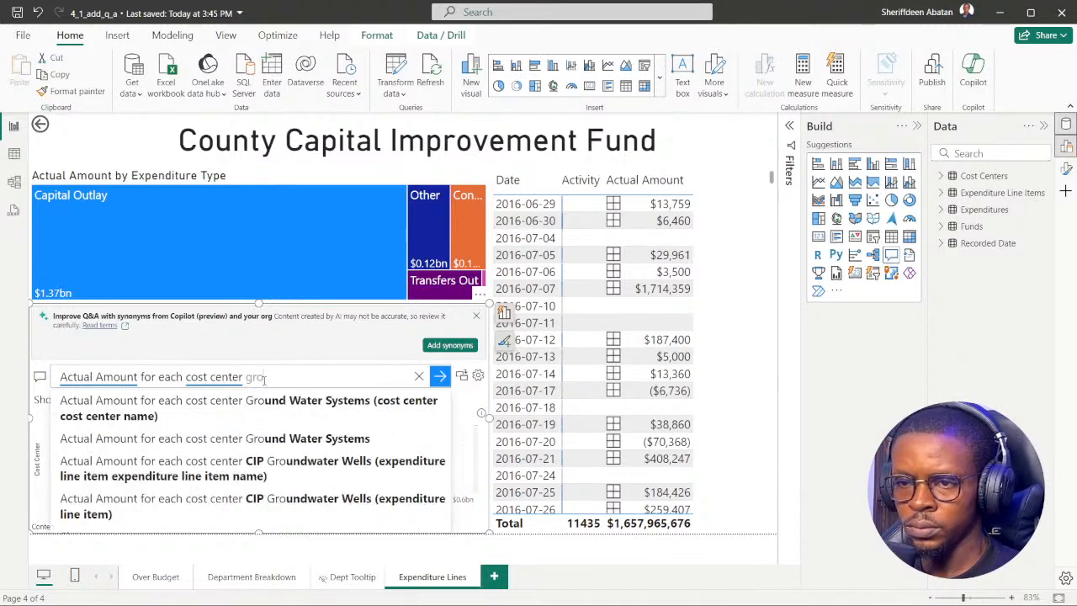
text(uped)
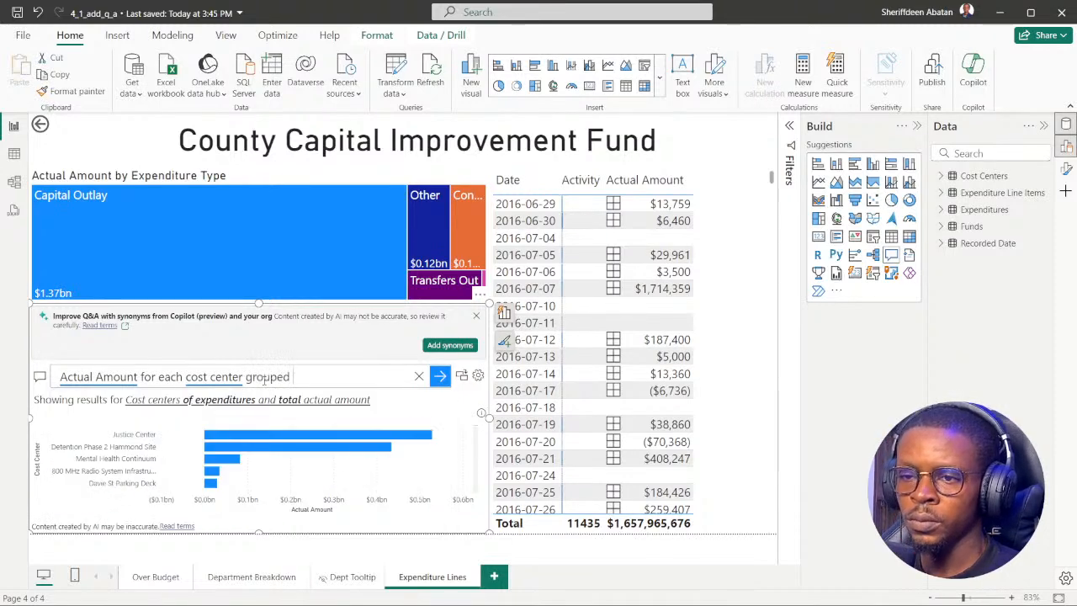
text( by)
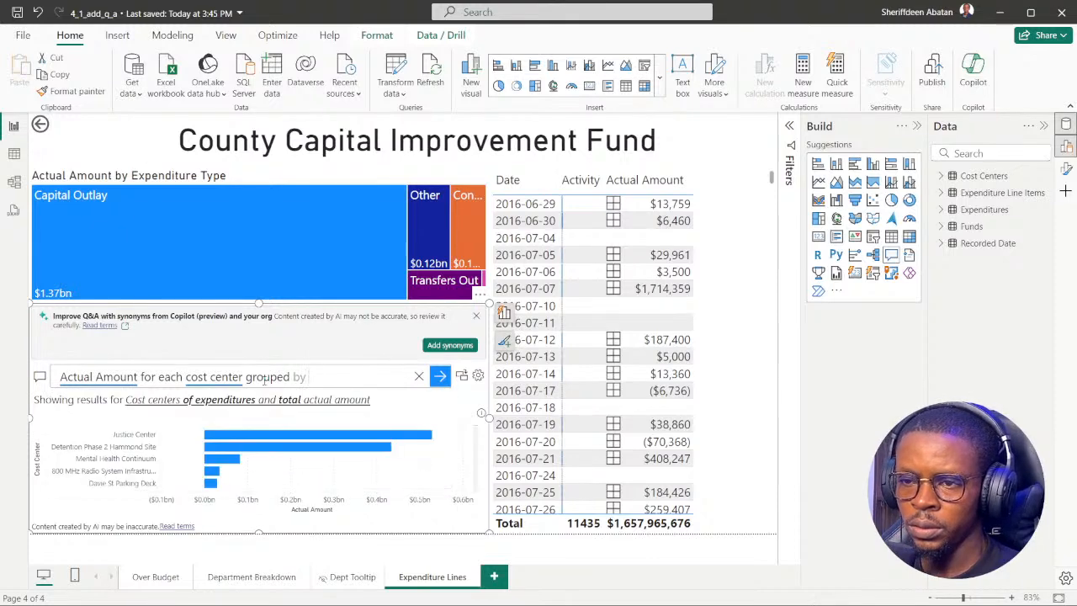
text( deo)
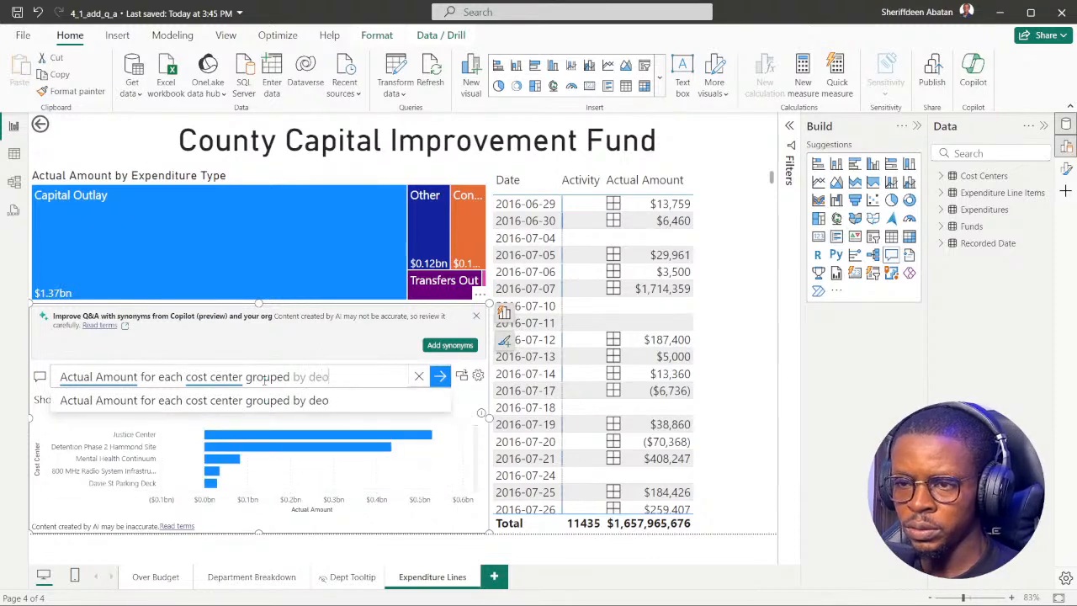
key(BackSpace)
text(par)
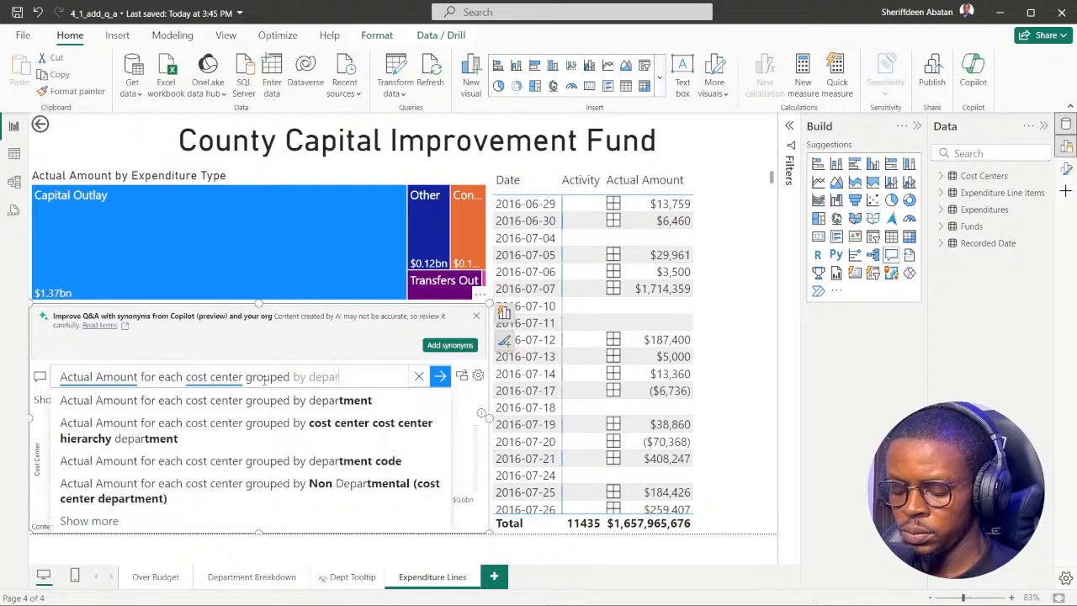
text(tment)
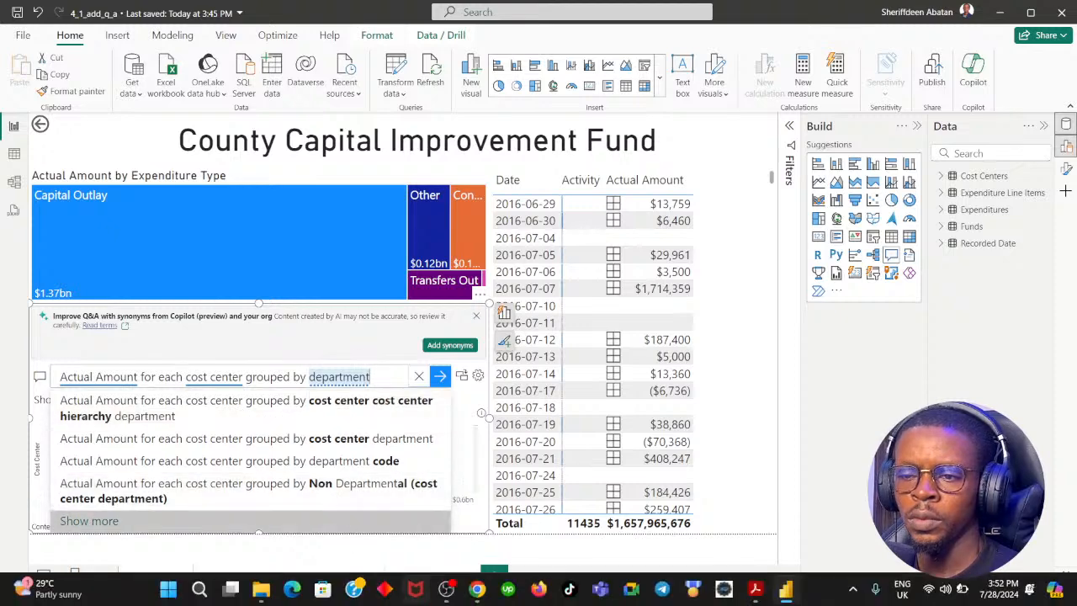
Switch to the DataCamp exercise, advance it to instruction 6, and return to Power BI Desktop.
click(476, 589)
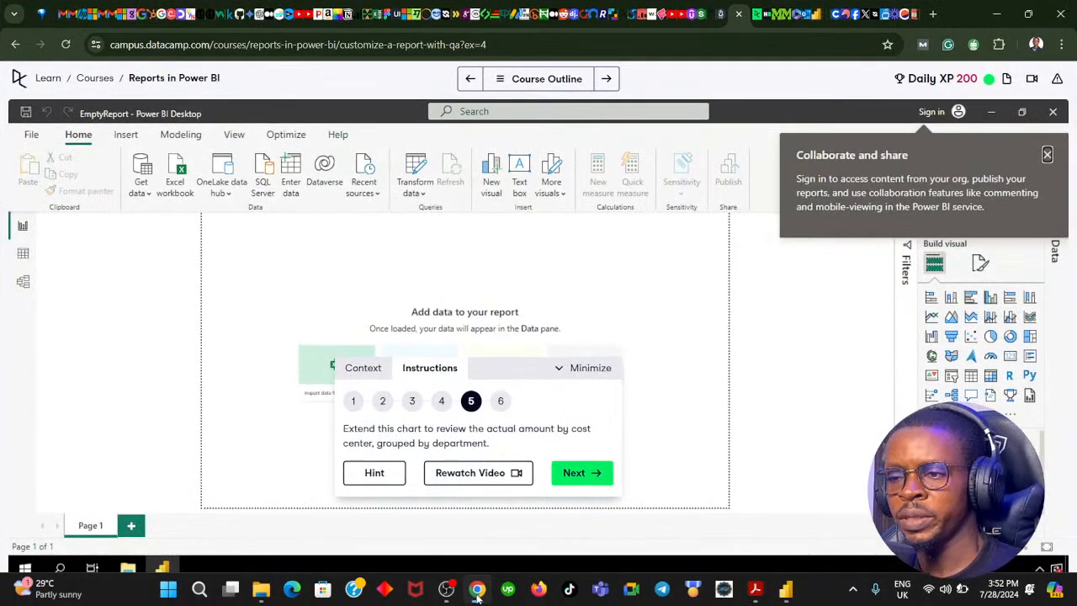
click(567, 472)
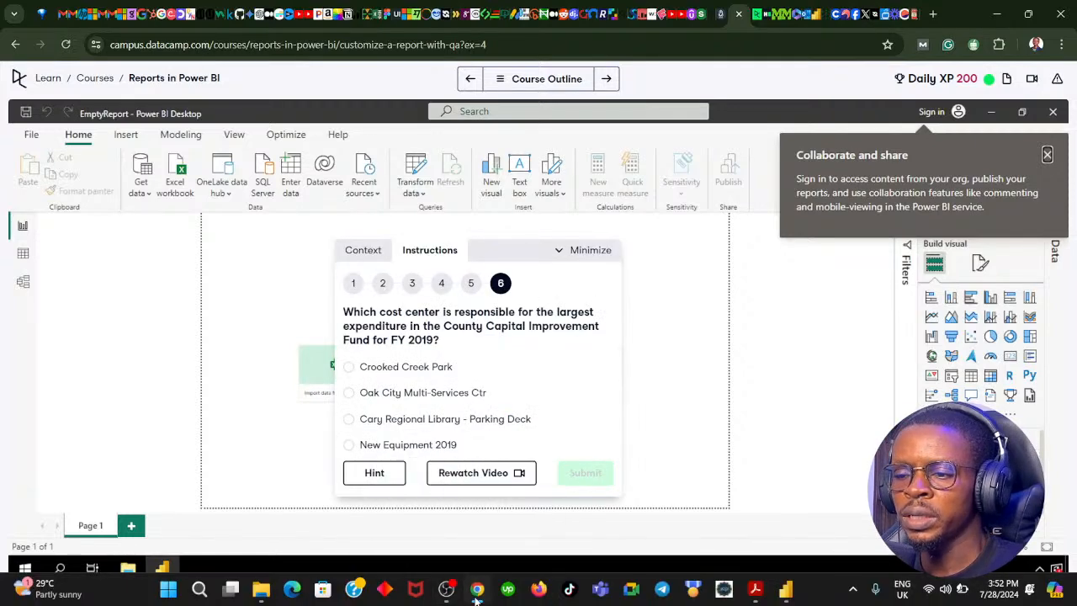
click(476, 589)
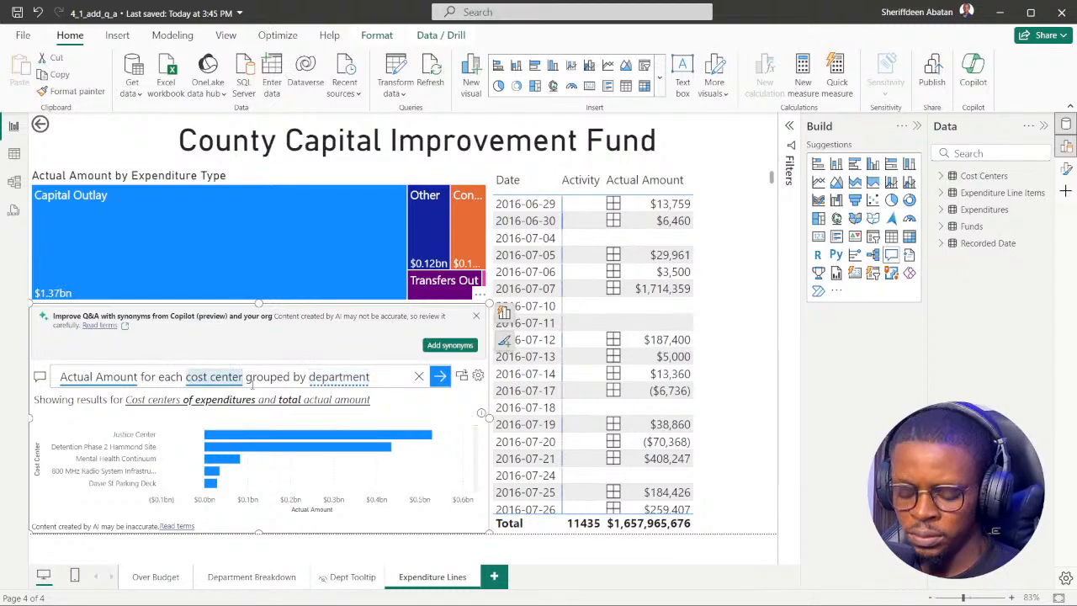
Try inserting "cost center" before "department" in the Q&A question, and remove the added words.
key(shift+Left)
key(shift+Left)
key(shift+Left)
key(shift+Left)
key(shift+Left)
key(shift+Left)
key(shift+Left)
key(shift+Left)
key(shift+Left)
key(shift+Left)
key(shift+Left)
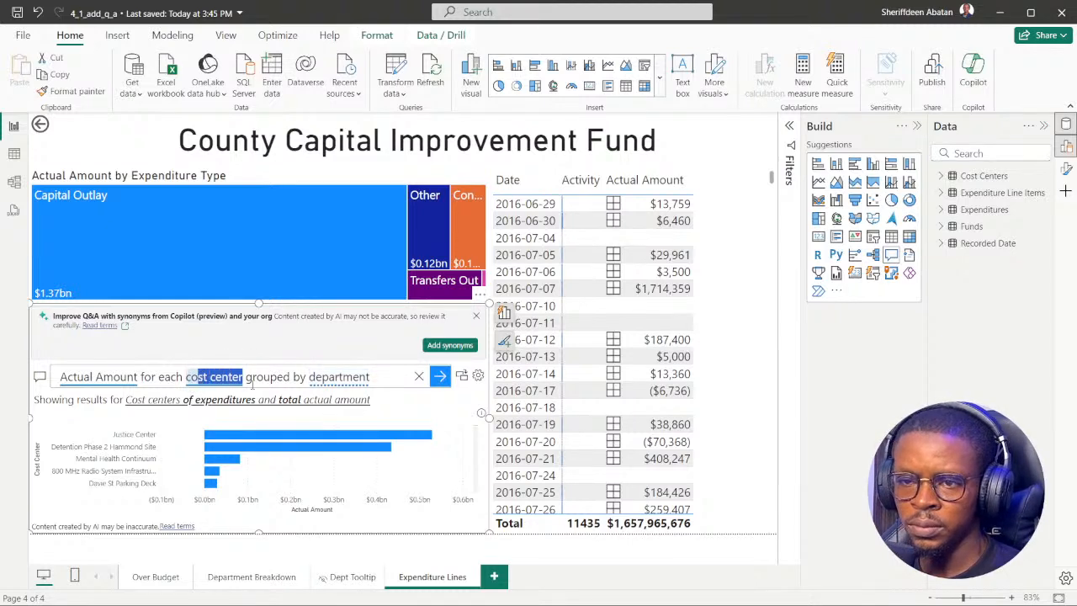
click(308, 377)
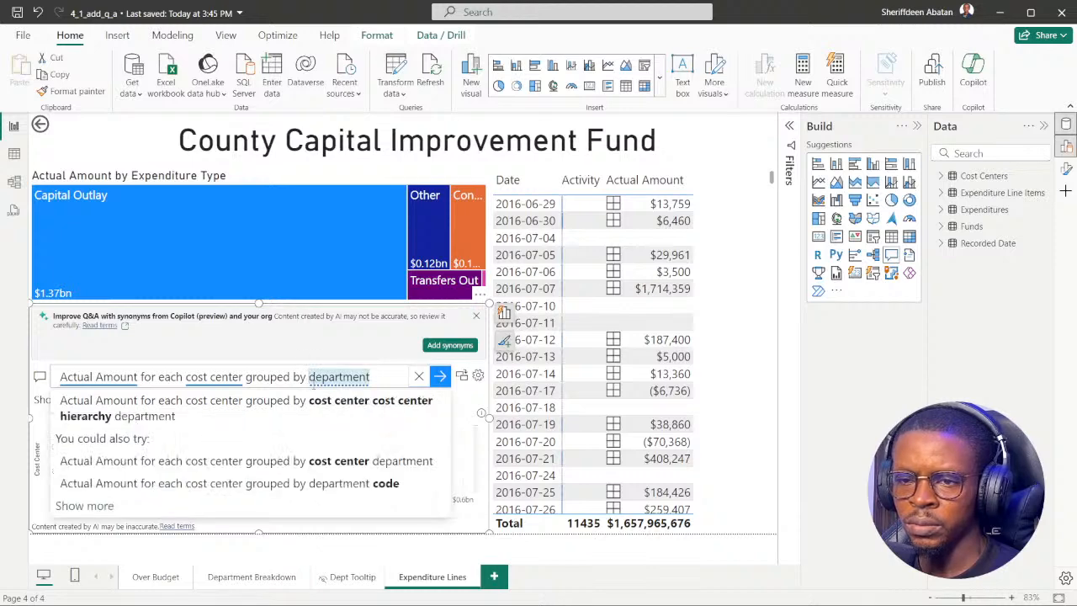
text(cost center)
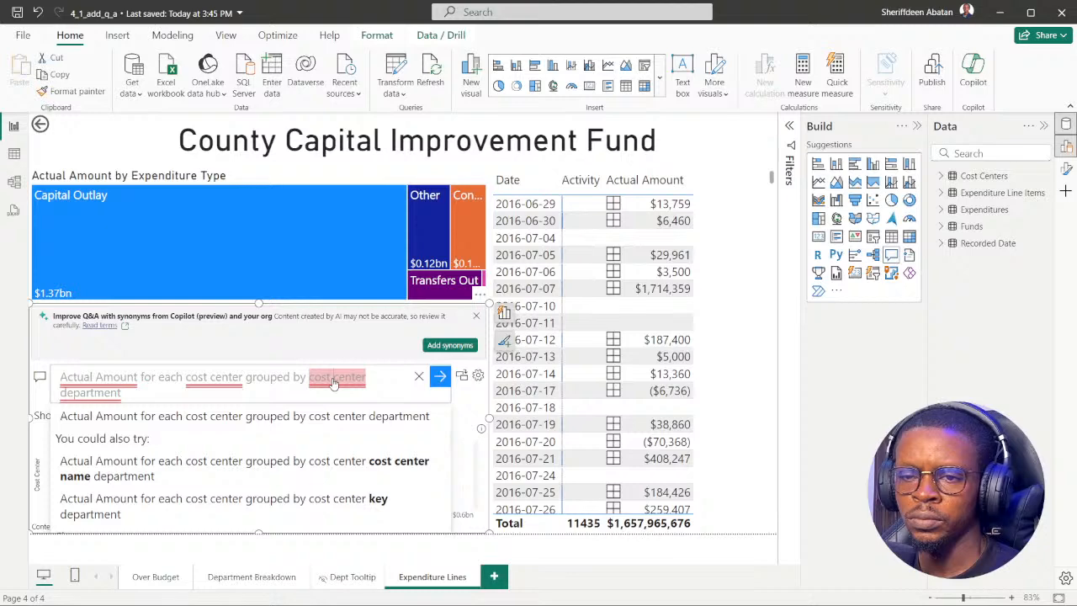
click(379, 383)
key(BackSpace)
key(BackSpace)
key(BackSpace)
key(BackSpace)
key(BackSpace)
key(BackSpace)
key(BackSpace)
key(BackSpace)
key(BackSpace)
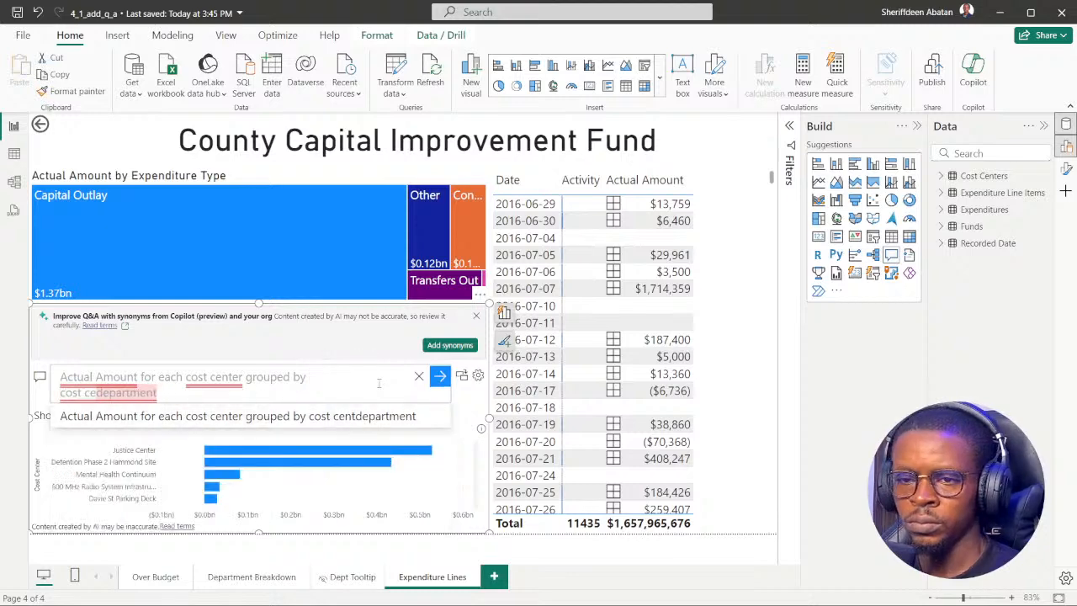
key(BackSpace)
key(BackSpace)
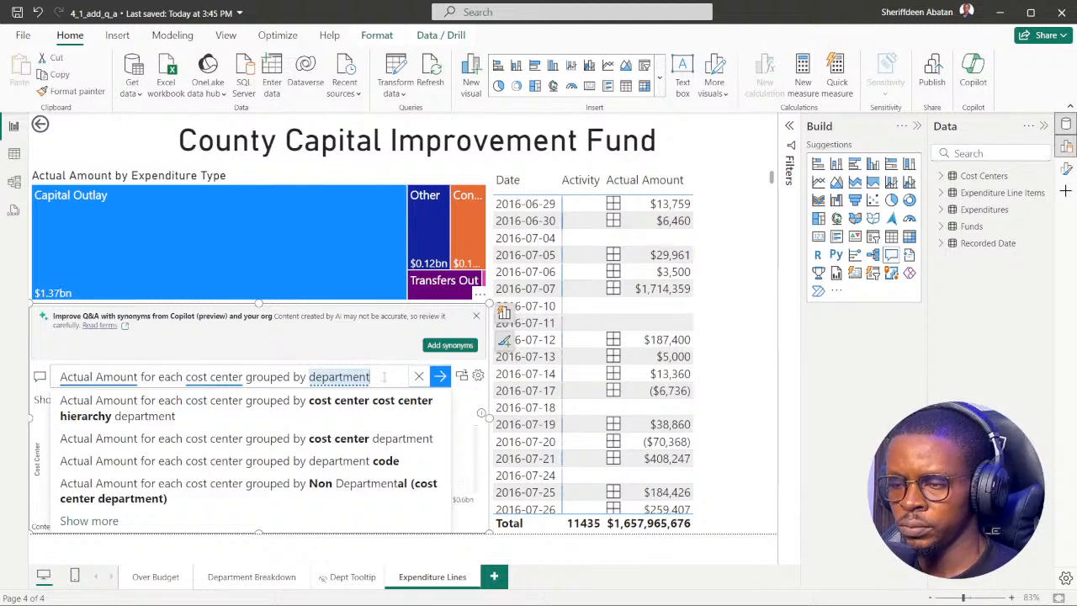
Apply the question grouped by department, and review the chart's department legend against question 6 of the DataCamp exercise.
key(Return)
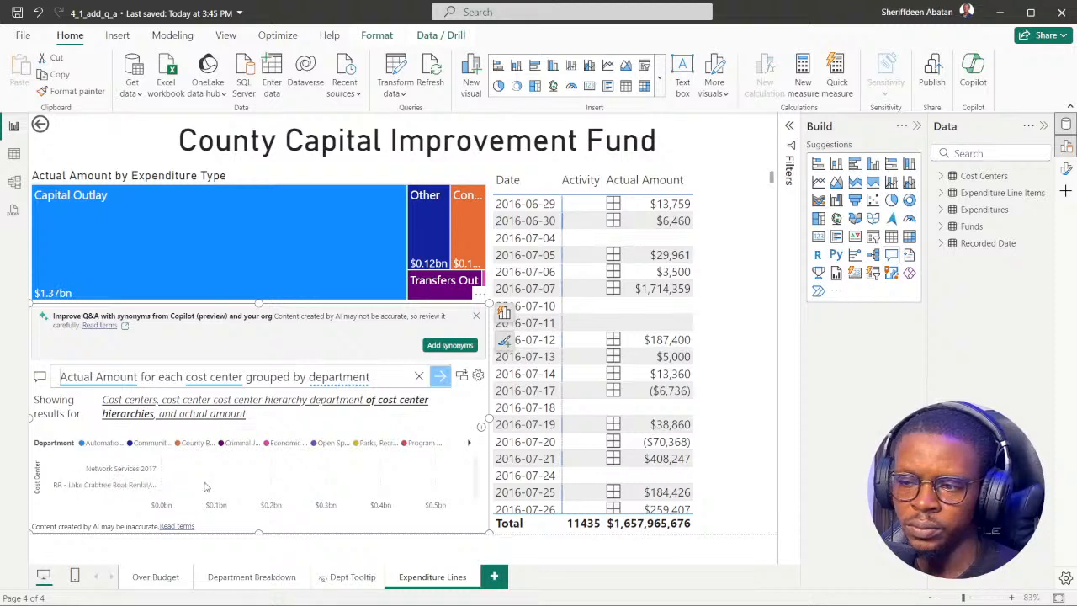
click(468, 443)
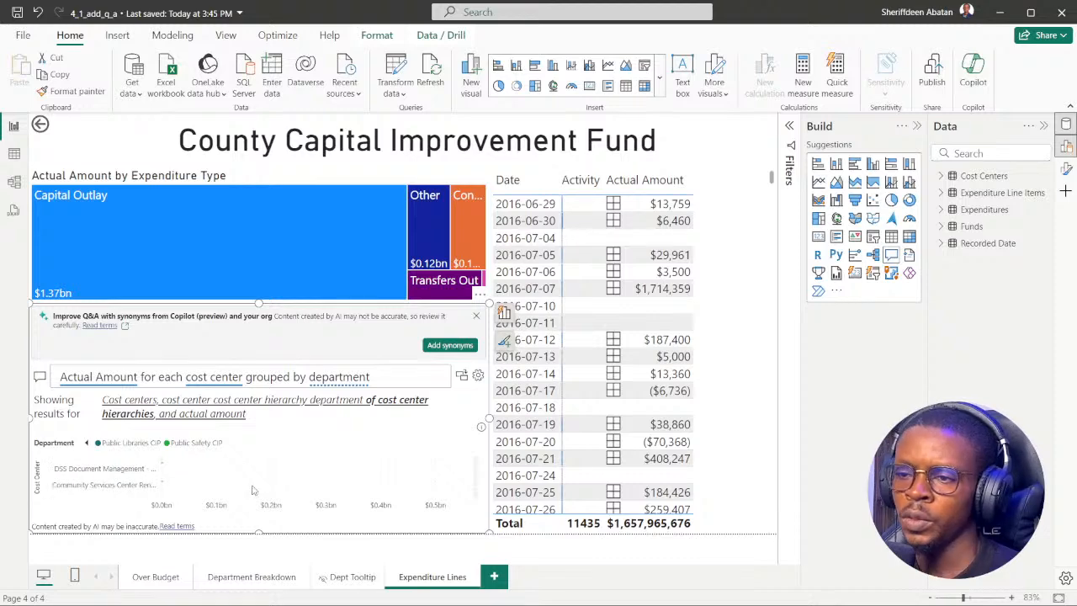
click(477, 593)
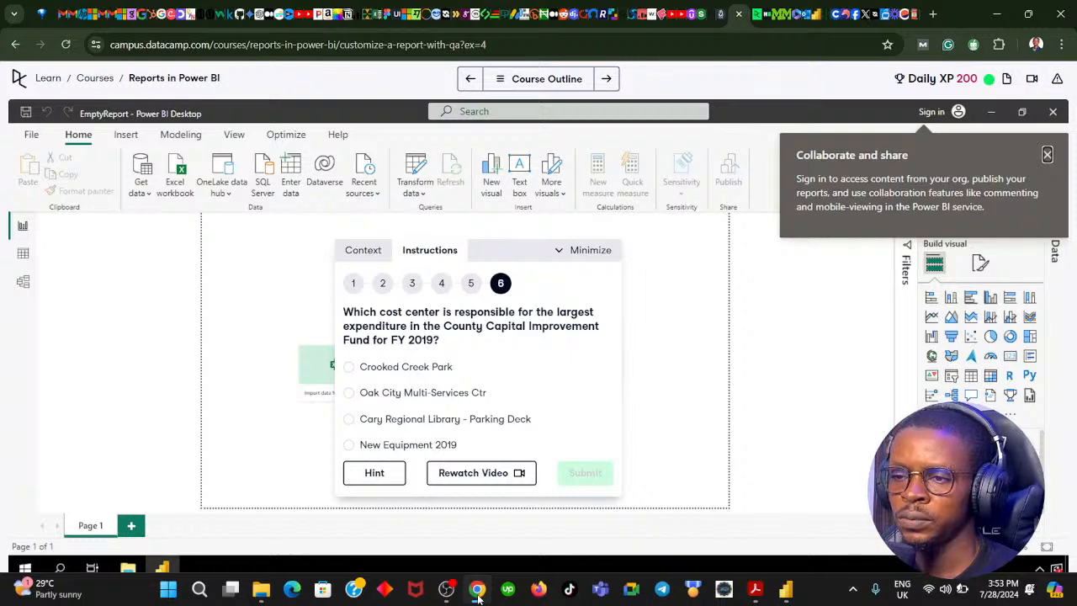
click(477, 593)
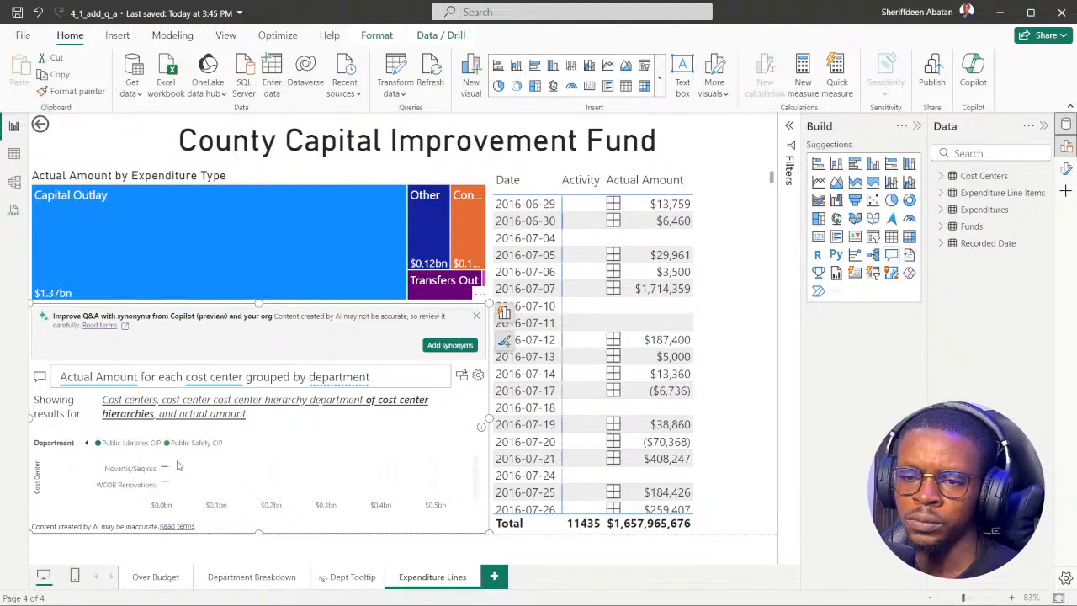
click(85, 444)
Capitalize "Department" in the Q&A question and apply "Actual Amount for each cost center grouped by Department".
double_click(380, 376)
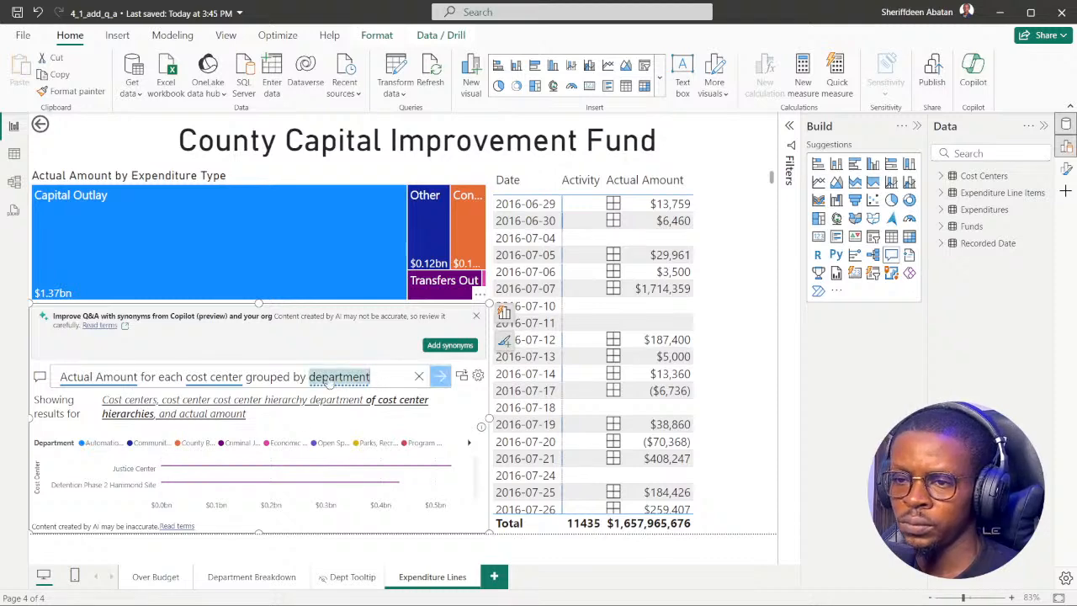
click(321, 376)
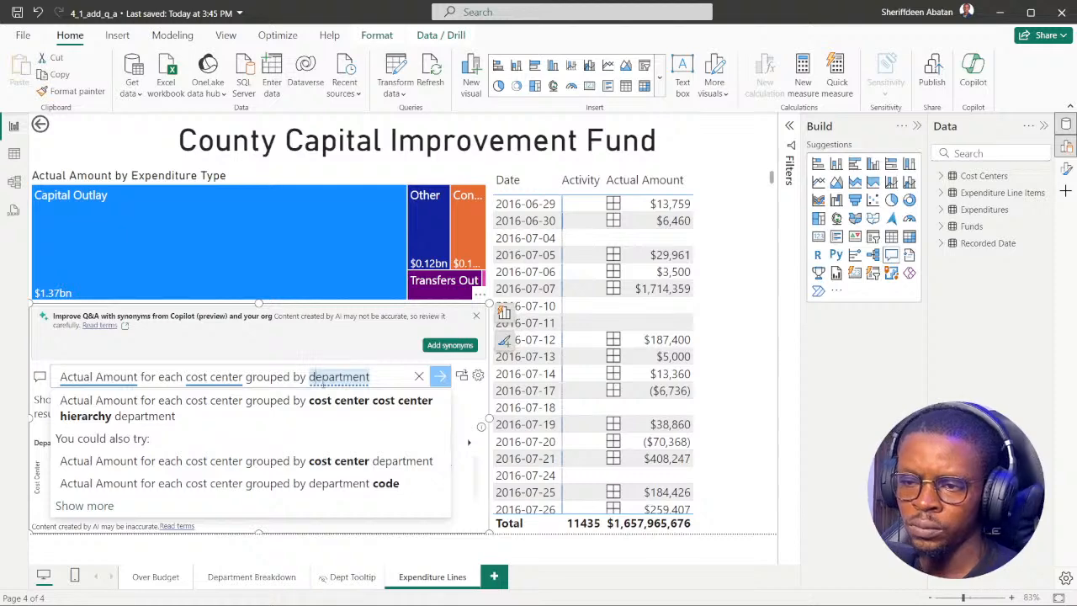
key(BackSpace)
text(D)
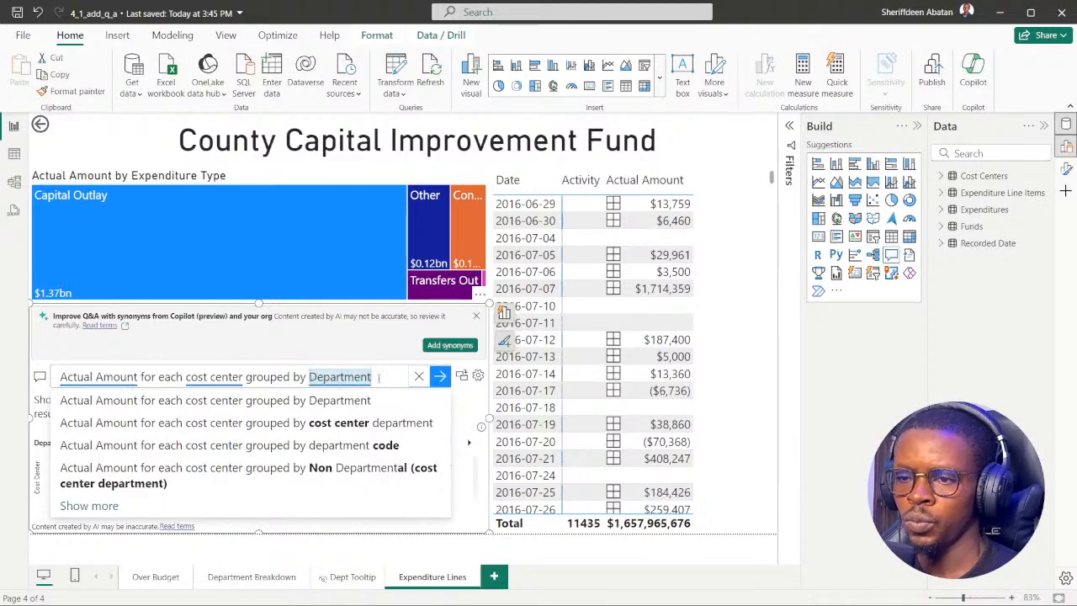
key(Return)
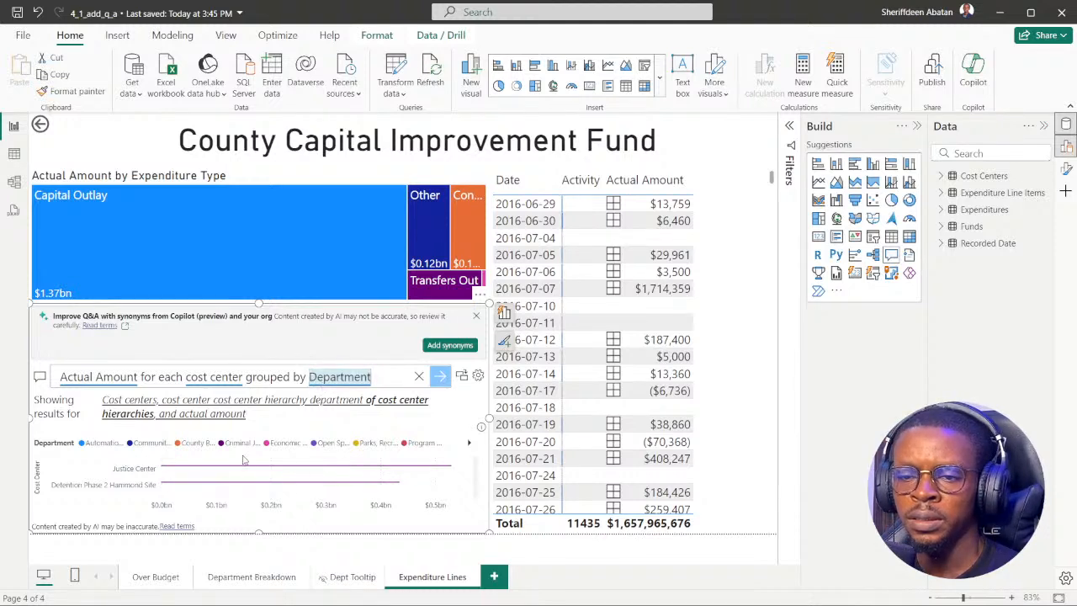
Examine the chart's cost centers, temporarily cross-filtering the page by Justice Center, and compare them with the answer options of DataCamp question 6.
scroll(190, 480, down, 4)
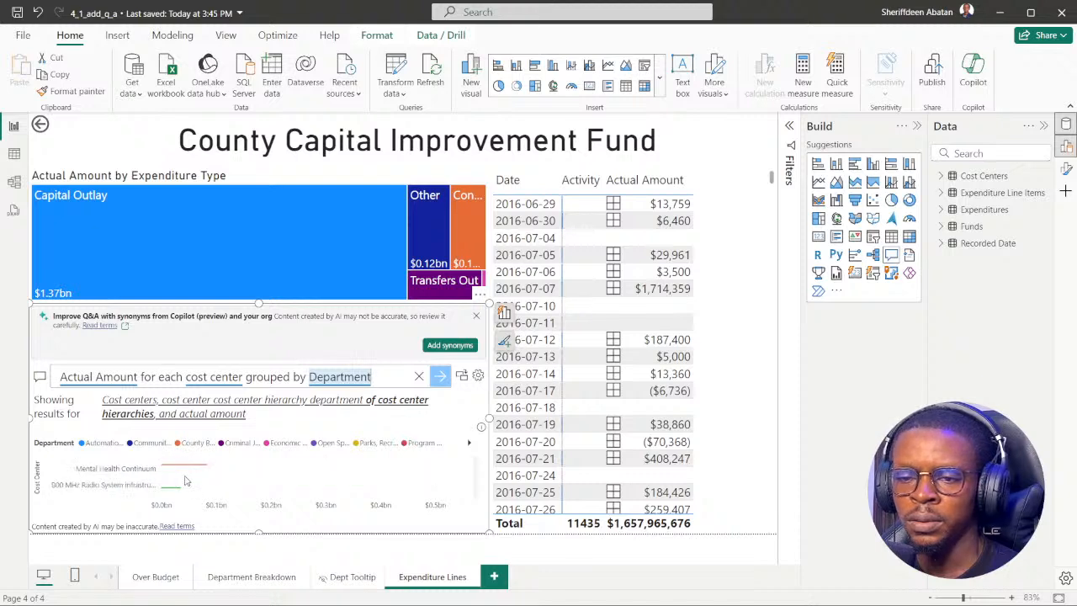
scroll(186, 480, up, 4)
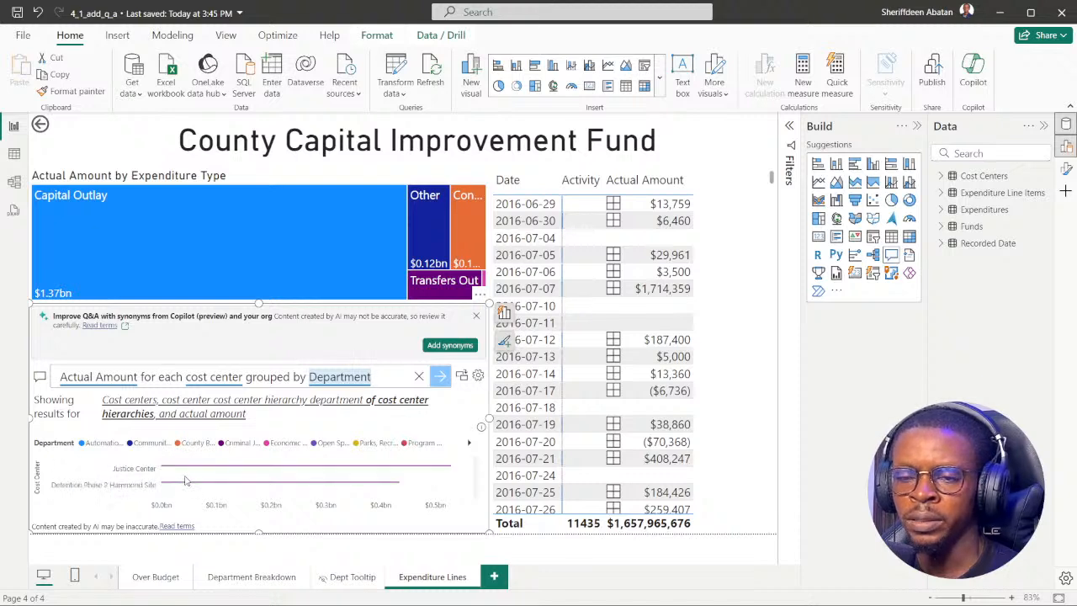
click(143, 475)
click(143, 475)
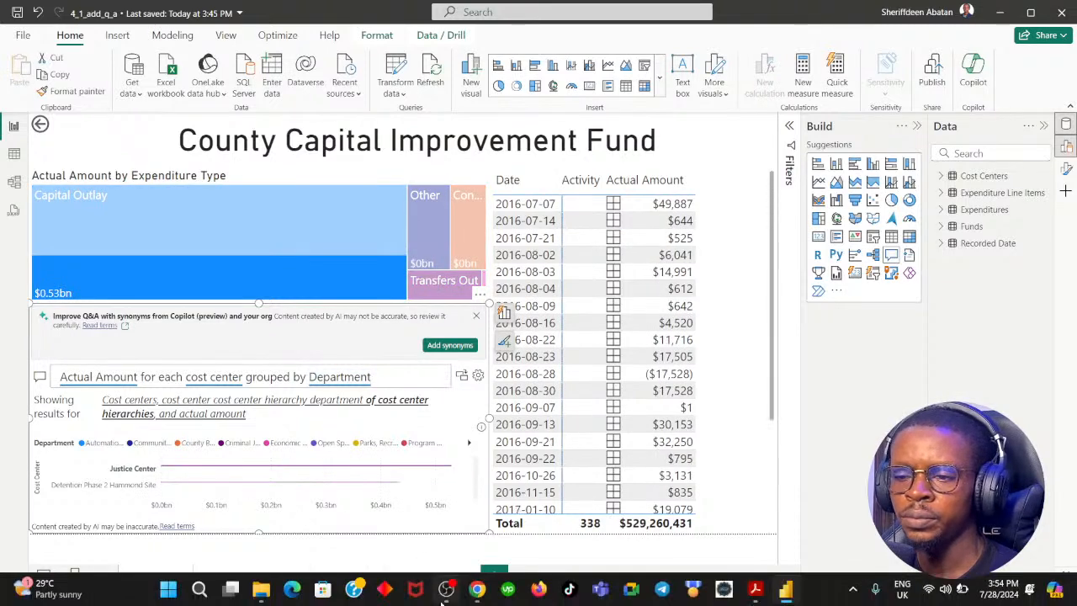
click(477, 589)
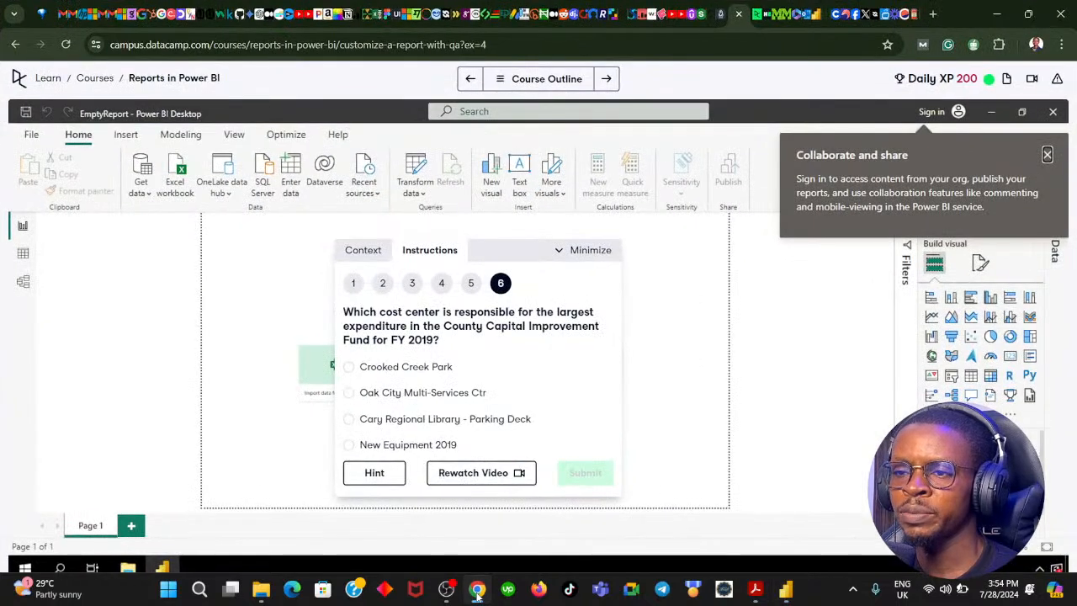
click(477, 589)
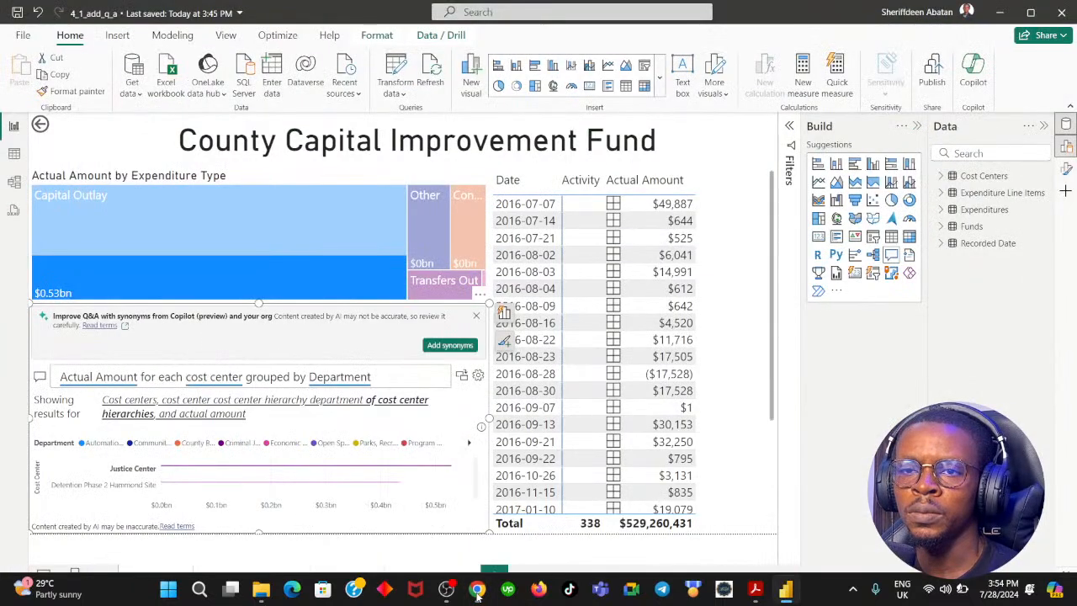
click(477, 588)
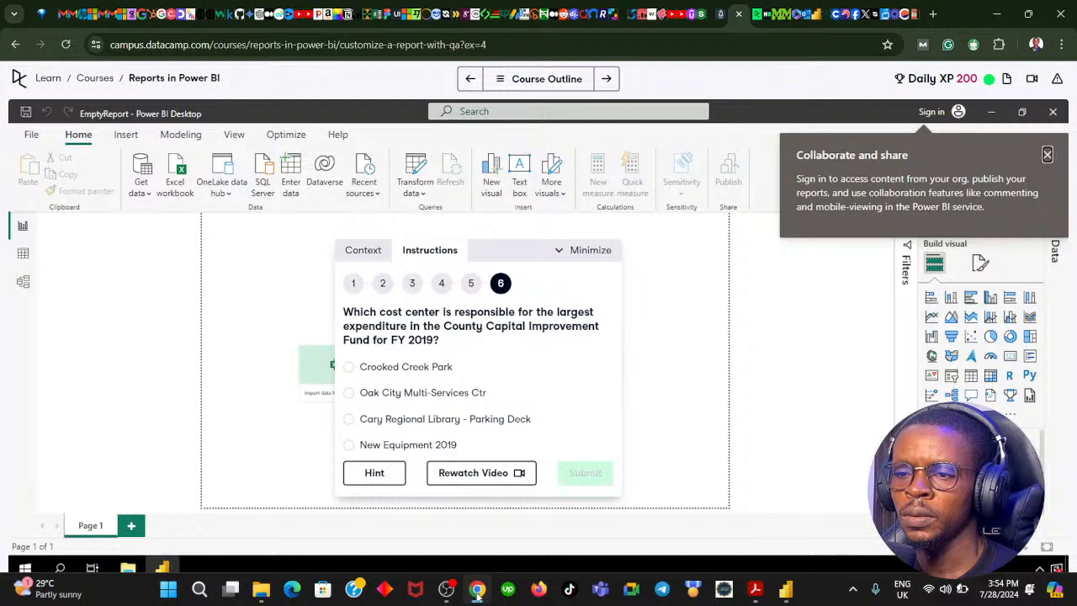
click(477, 589)
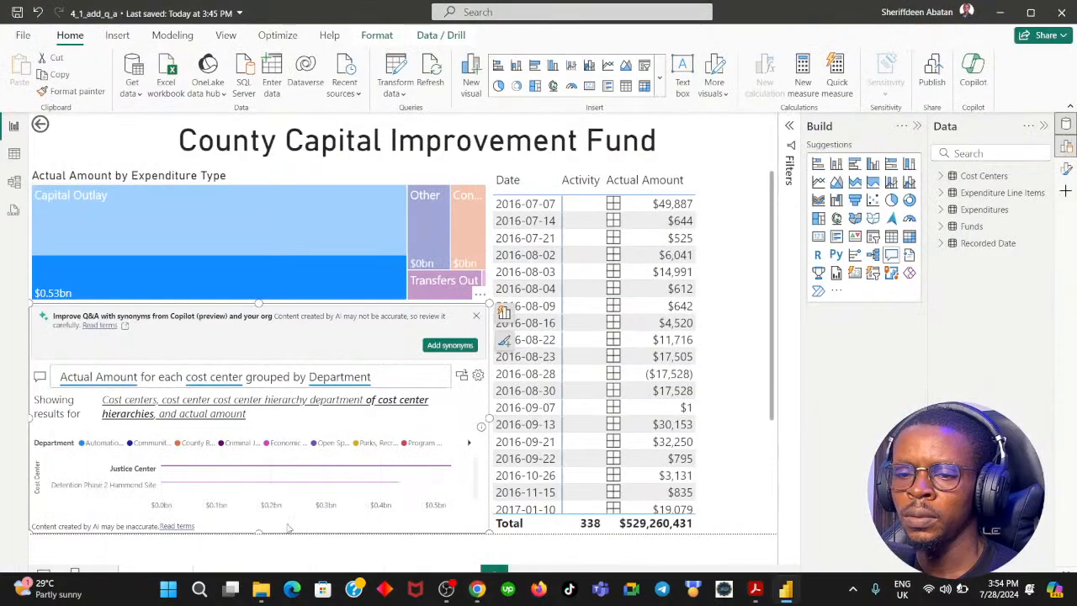
click(168, 471)
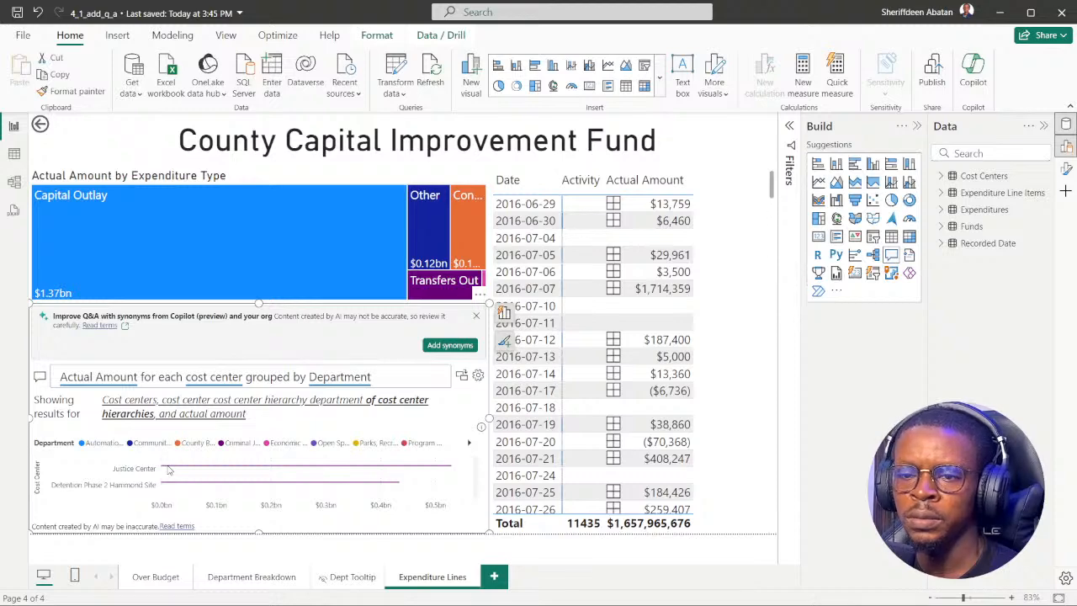
Open the formatting options for the Q&A visual and close the Build pane.
double_click(169, 471)
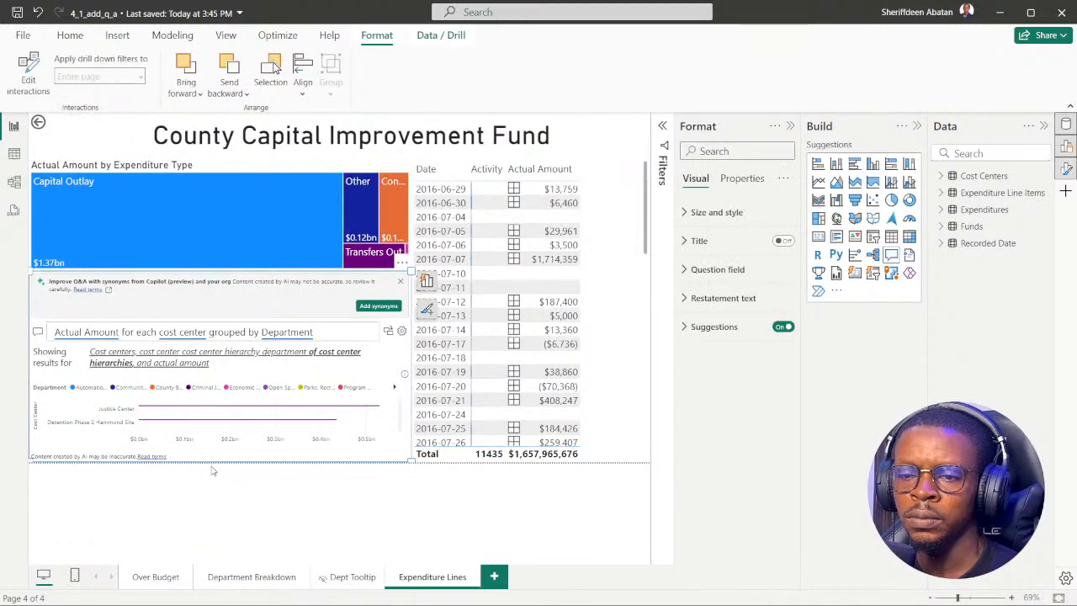
click(70, 37)
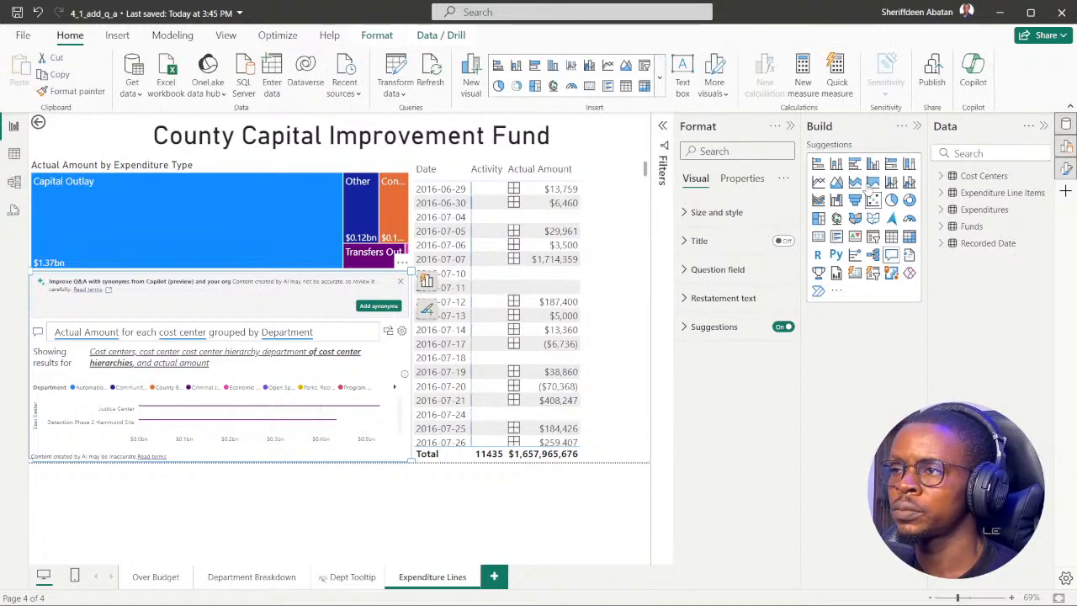
click(916, 126)
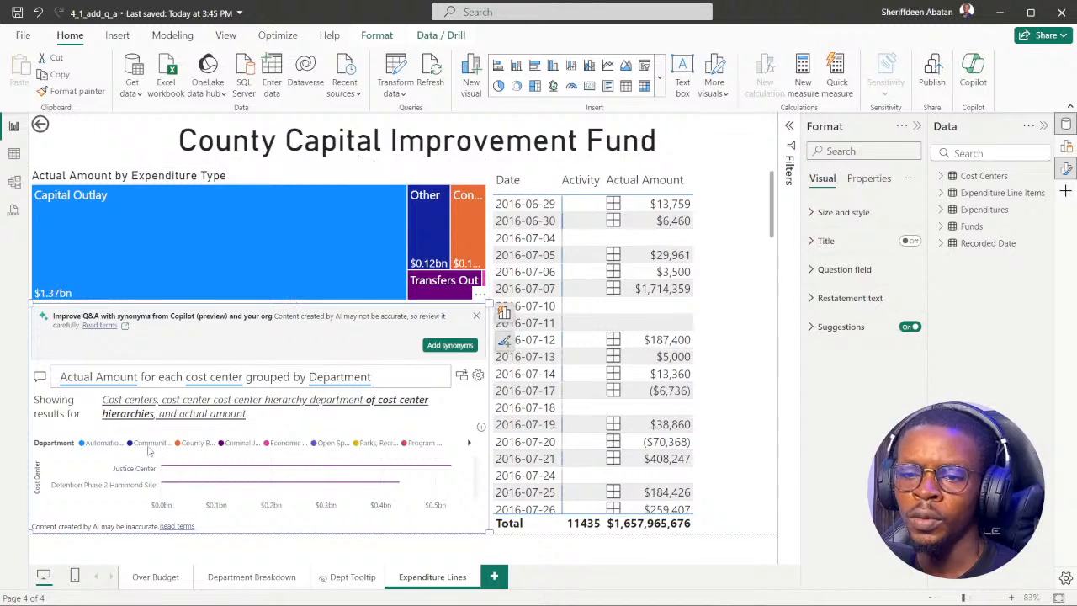
Compare the Q&A chart's leading cost centers with the answer options of question 6 in DataCamp, and return to the Power BI report.
double_click(169, 470)
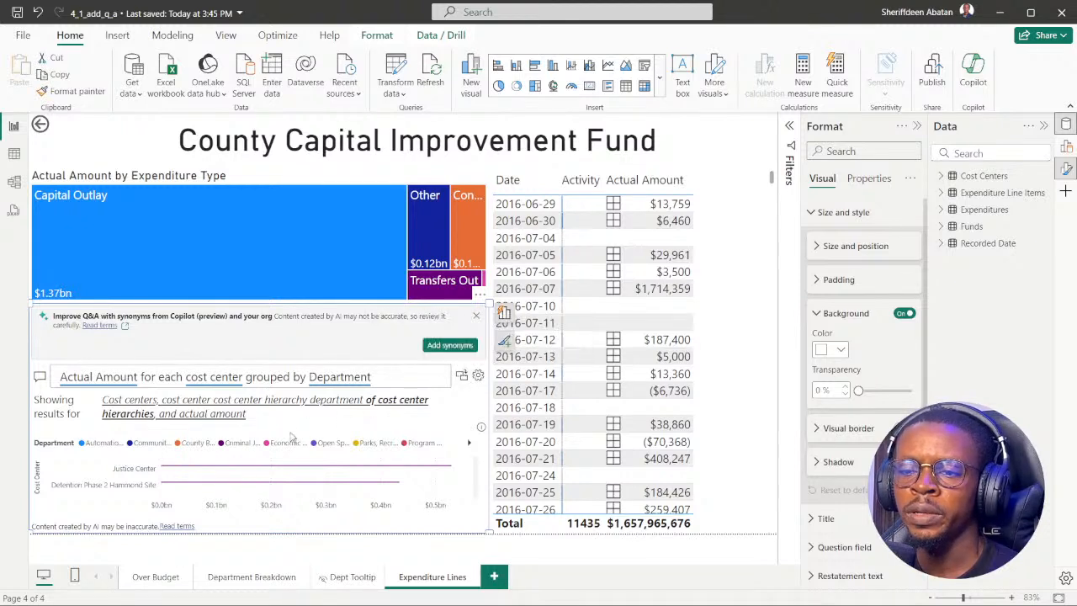
scroll(204, 484, down, 5)
scroll(200, 485, up, 5)
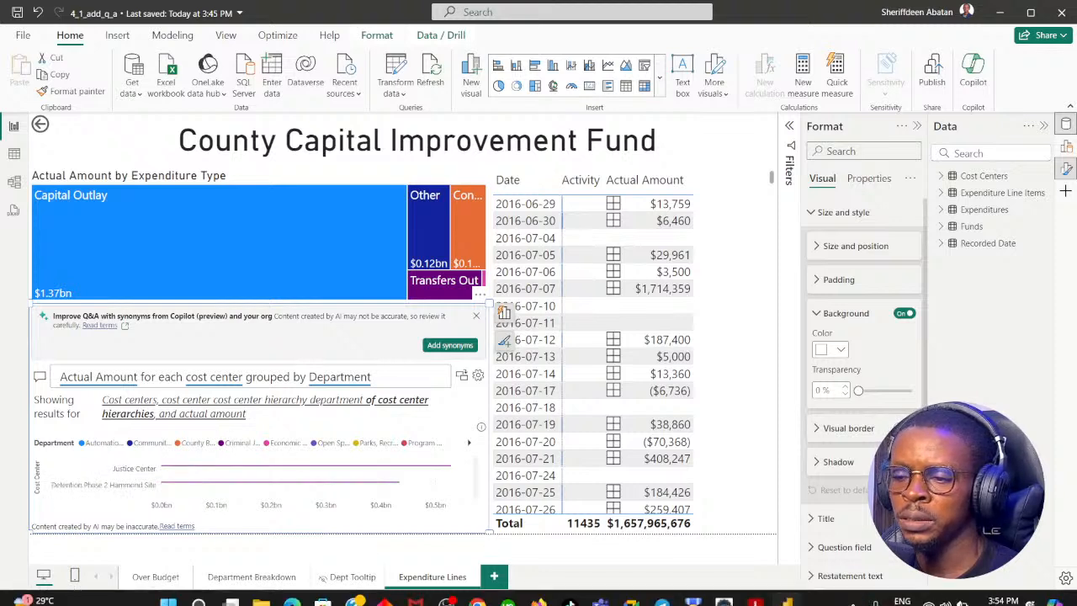
click(477, 589)
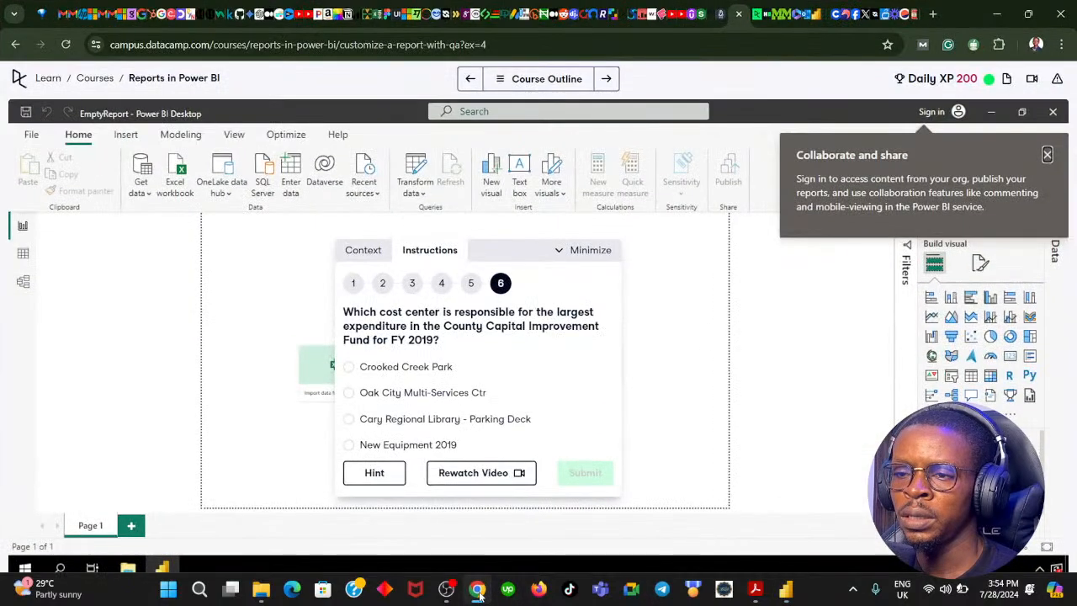
click(477, 589)
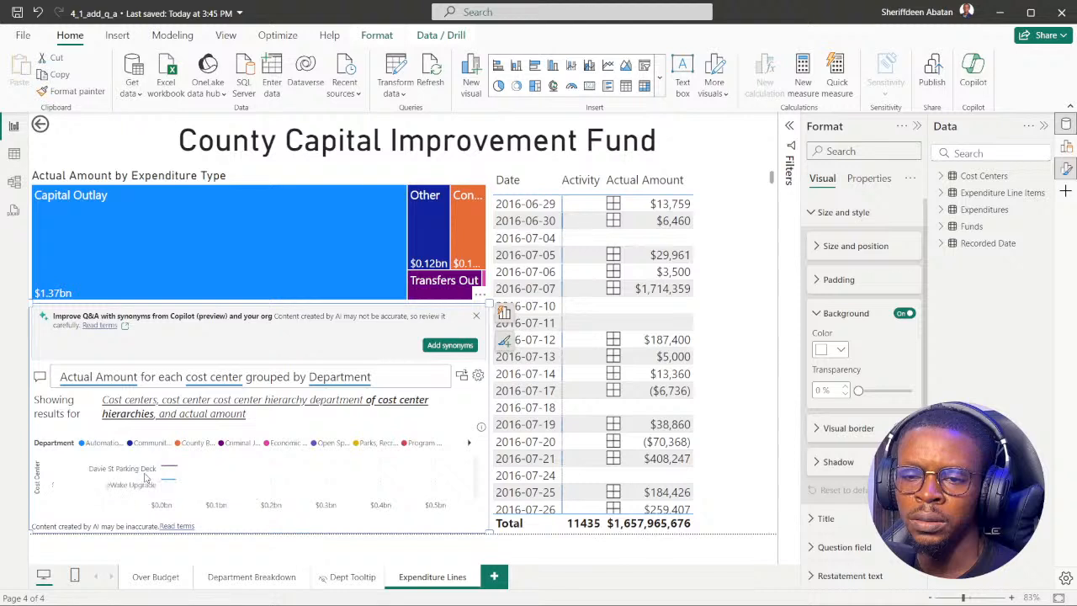
Look through the remaining cost centers in the Q&A chart for the four answer options of the DataCamp question.
scroll(149, 483, down, 2)
scroll(151, 484, down, 2)
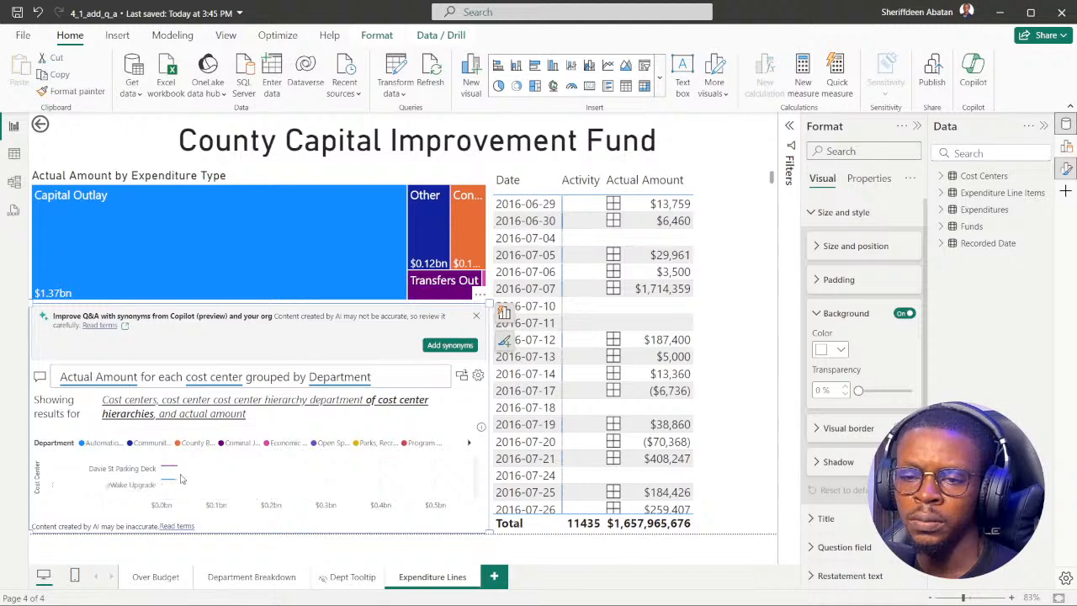
scroll(151, 484, down, 4)
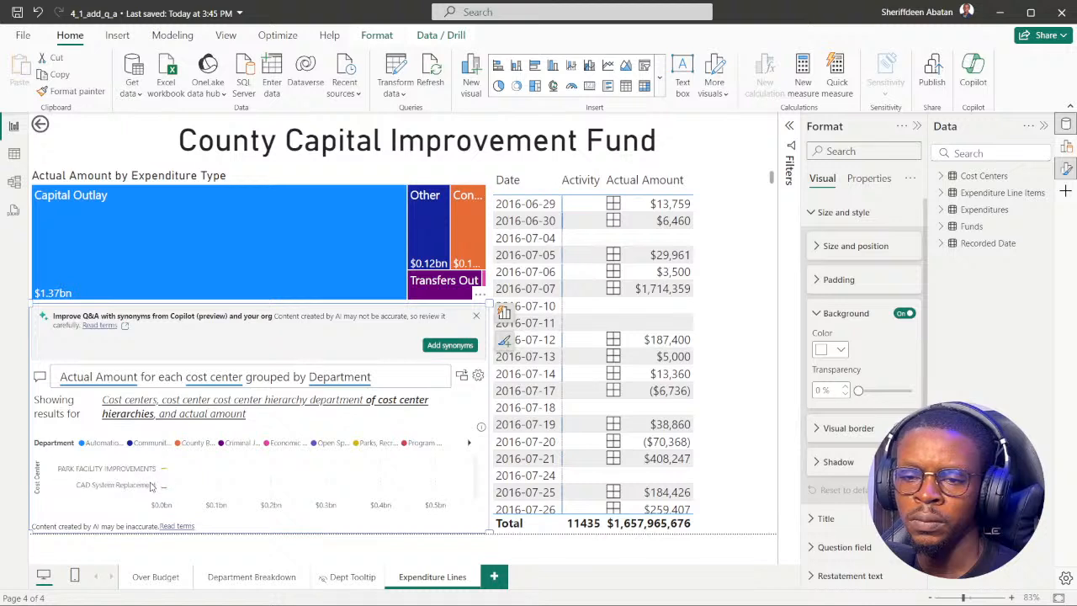
scroll(151, 485, down, 2)
scroll(141, 484, down, 3)
scroll(142, 482, down, 4)
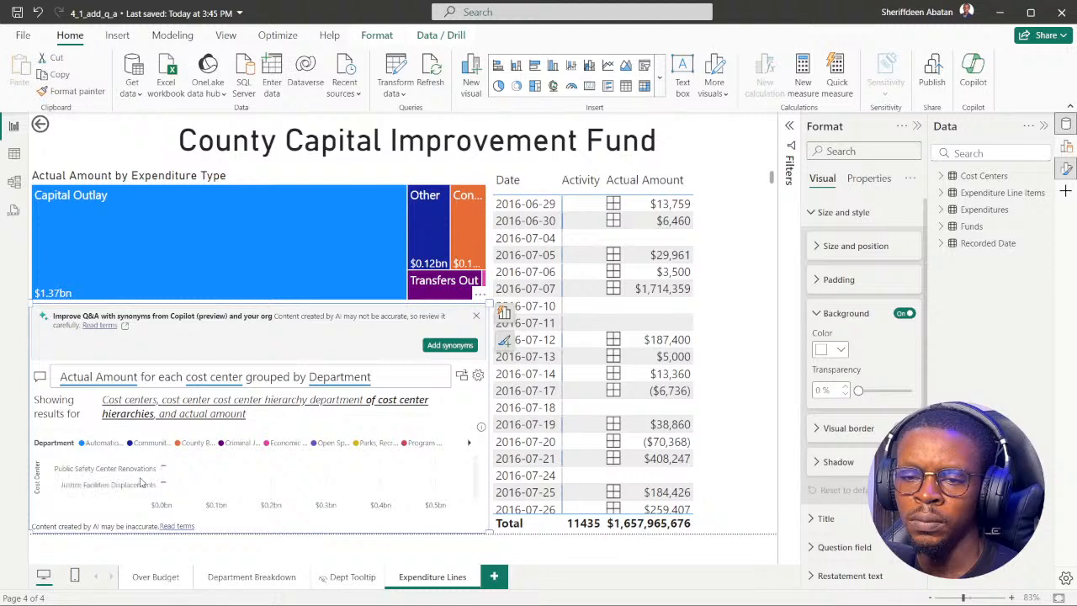
scroll(141, 482, down, 2)
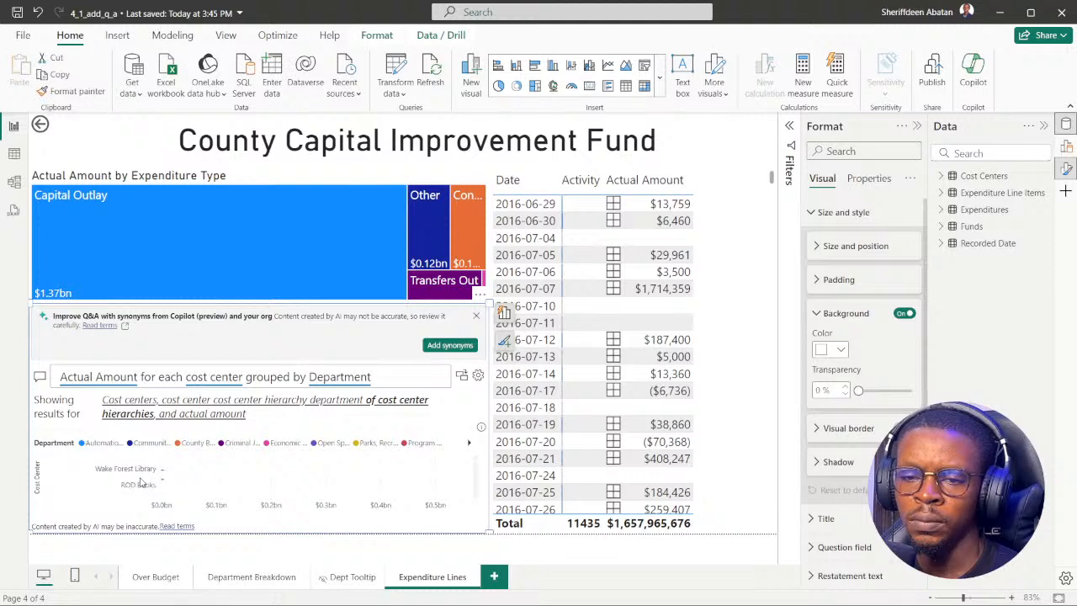
scroll(141, 482, down, 4)
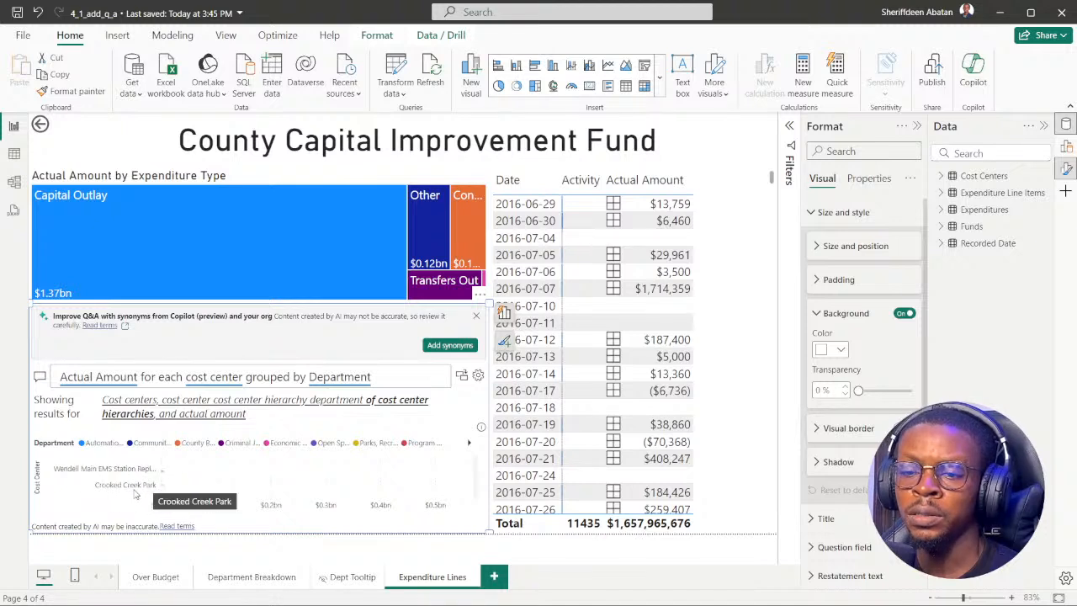
scroll(137, 490, down, 3)
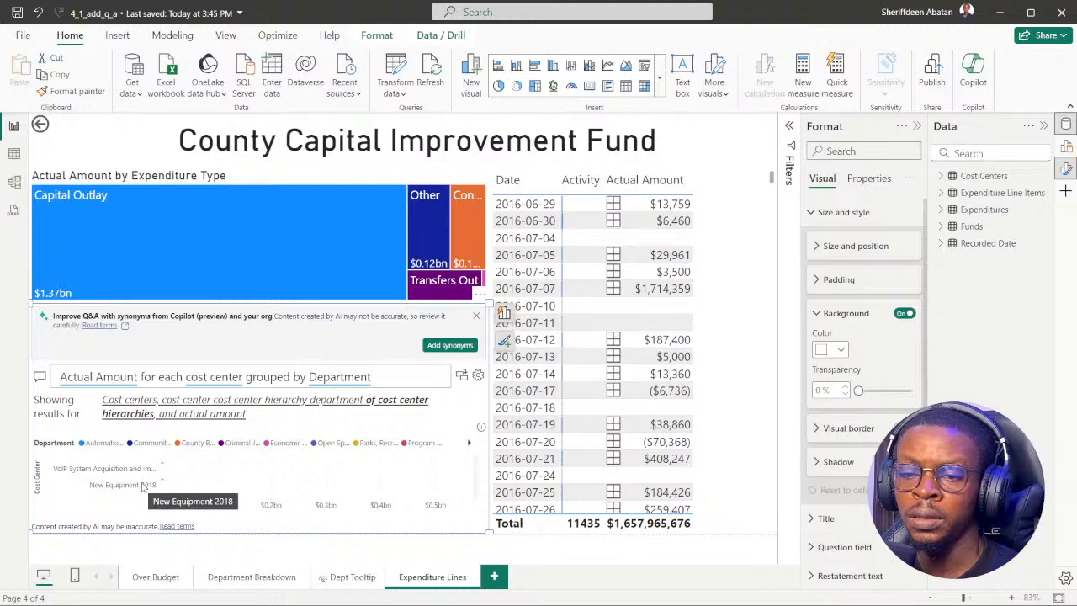
scroll(137, 490, down, 3)
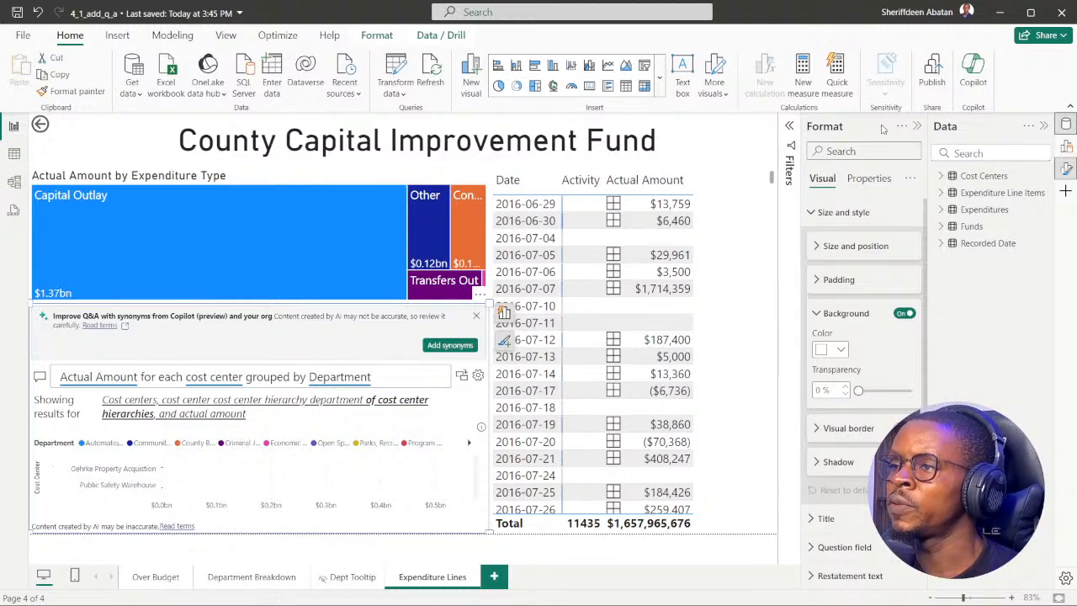
Close the Format pane, expand the Filters pane, and recheck the fiscal year asked for in DataCamp question 6.
click(916, 126)
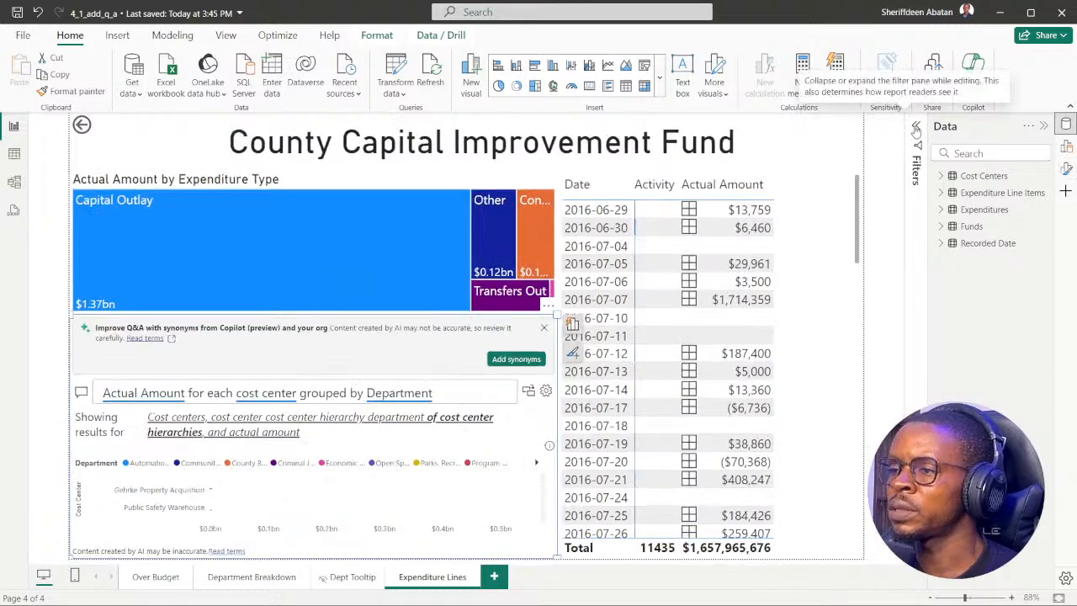
click(916, 128)
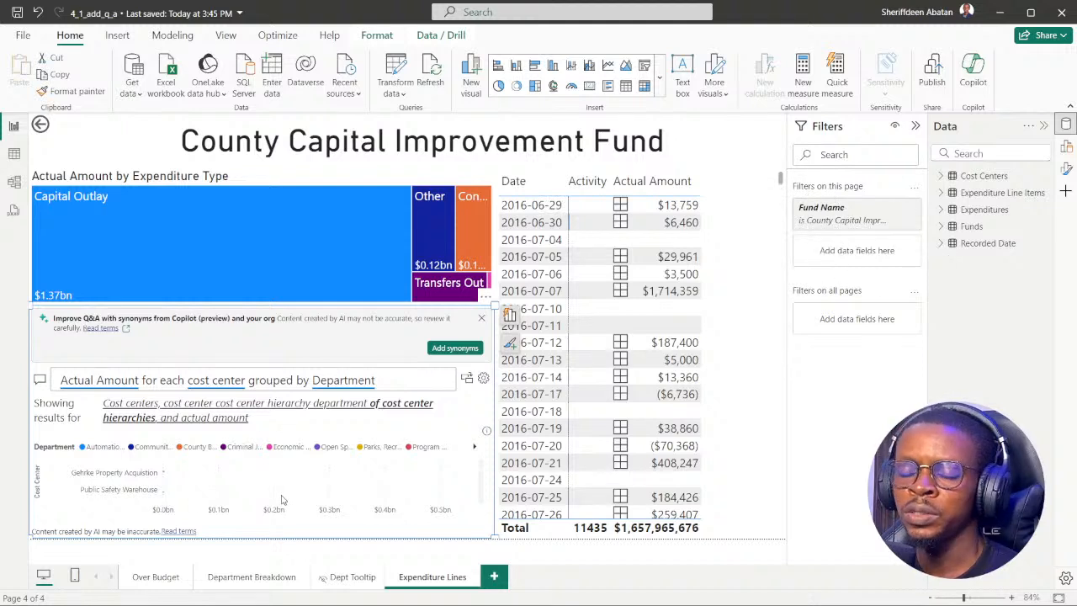
mouse_move(476, 598)
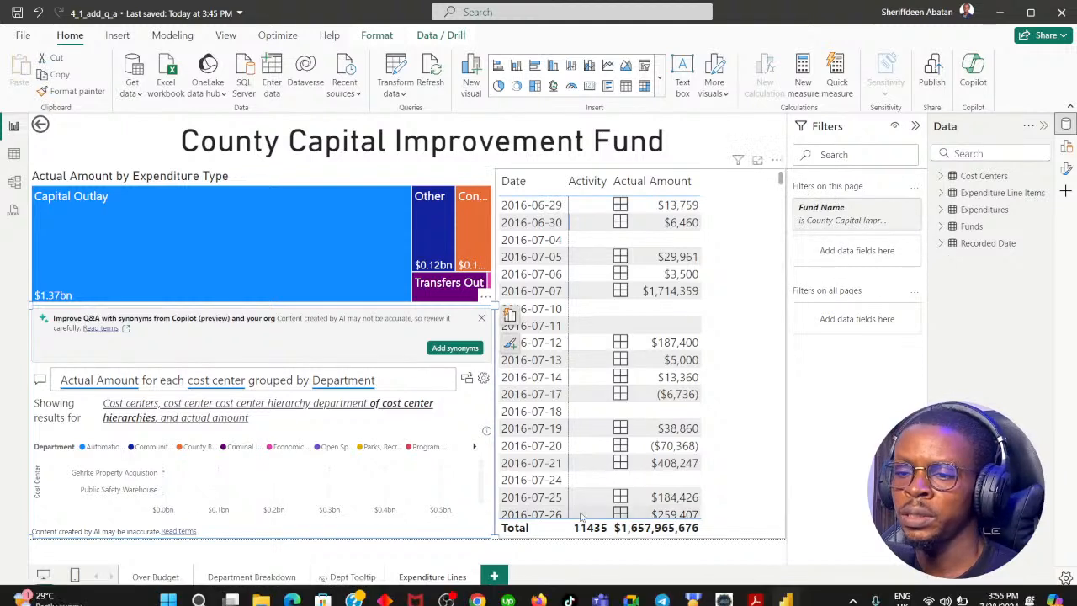
click(476, 591)
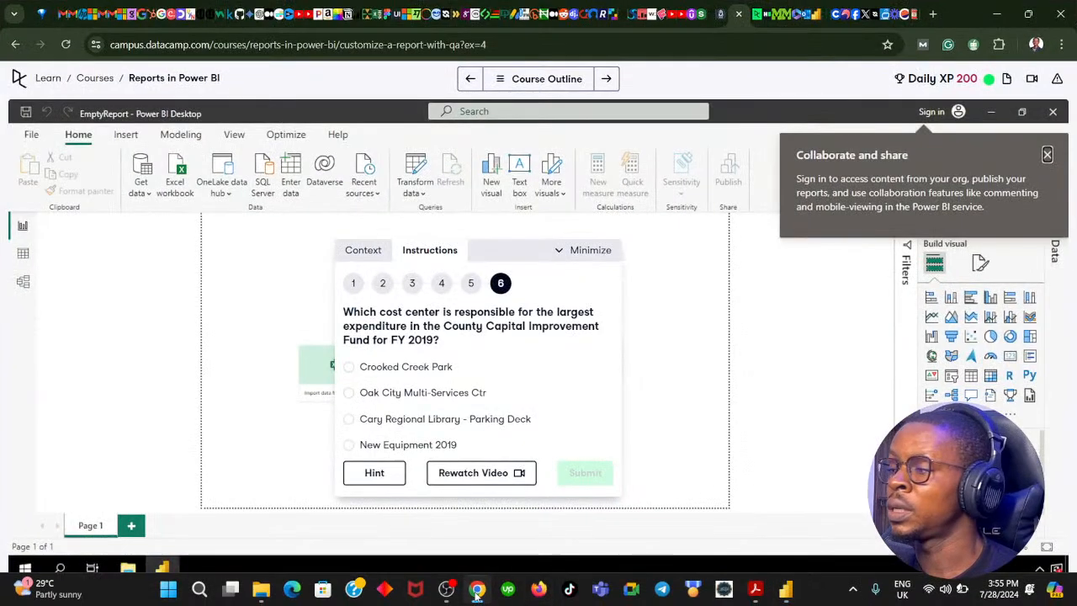
click(476, 591)
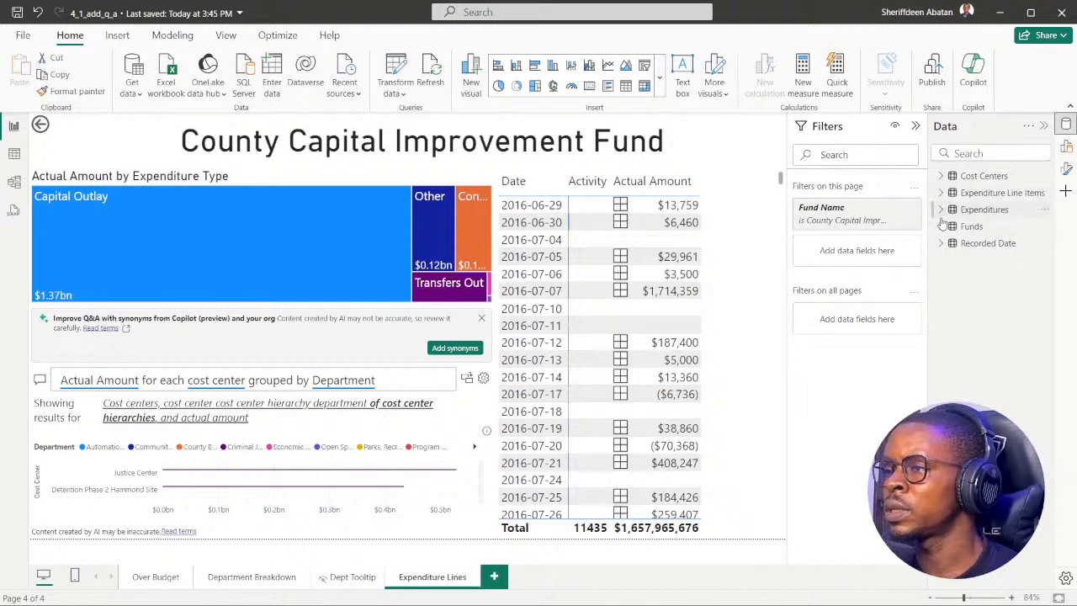
Add Year from the Recorded Date table's Date Hierarchy as a filter on this page.
click(940, 243)
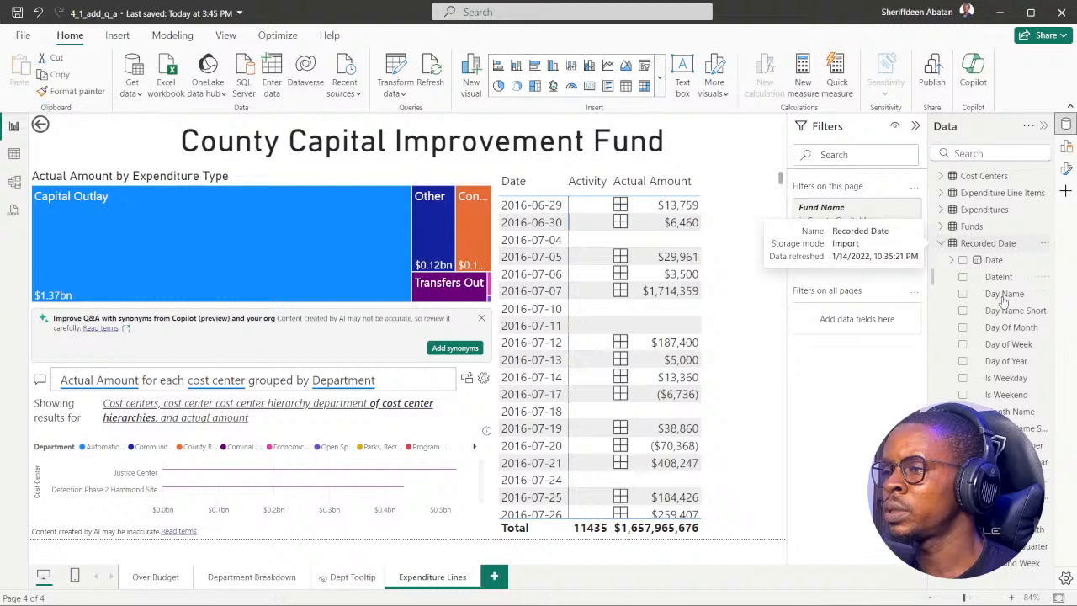
click(952, 262)
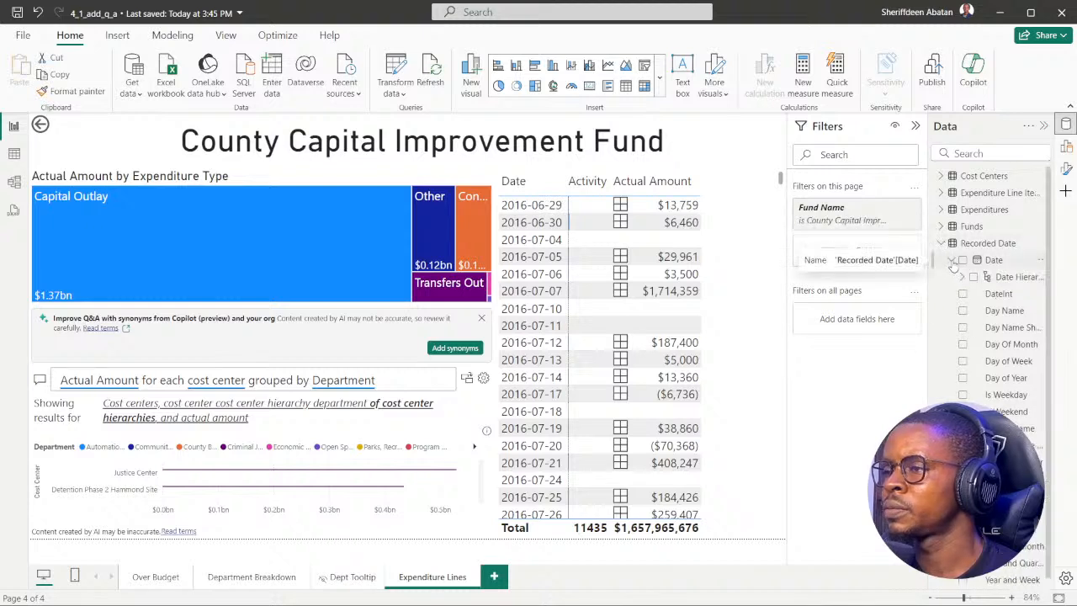
click(962, 277)
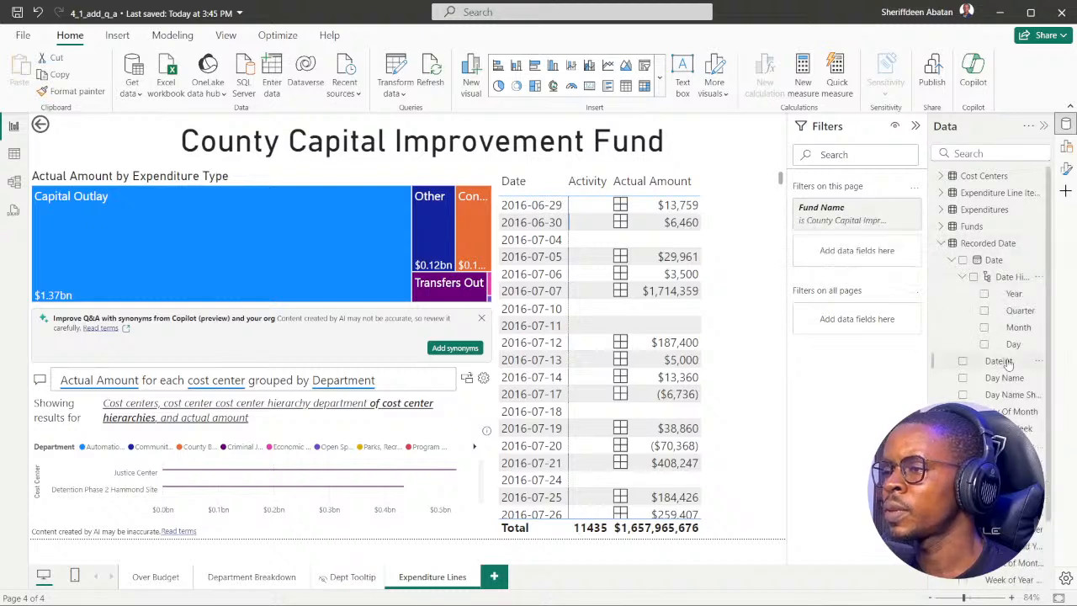
drag(1012, 295, 867, 258)
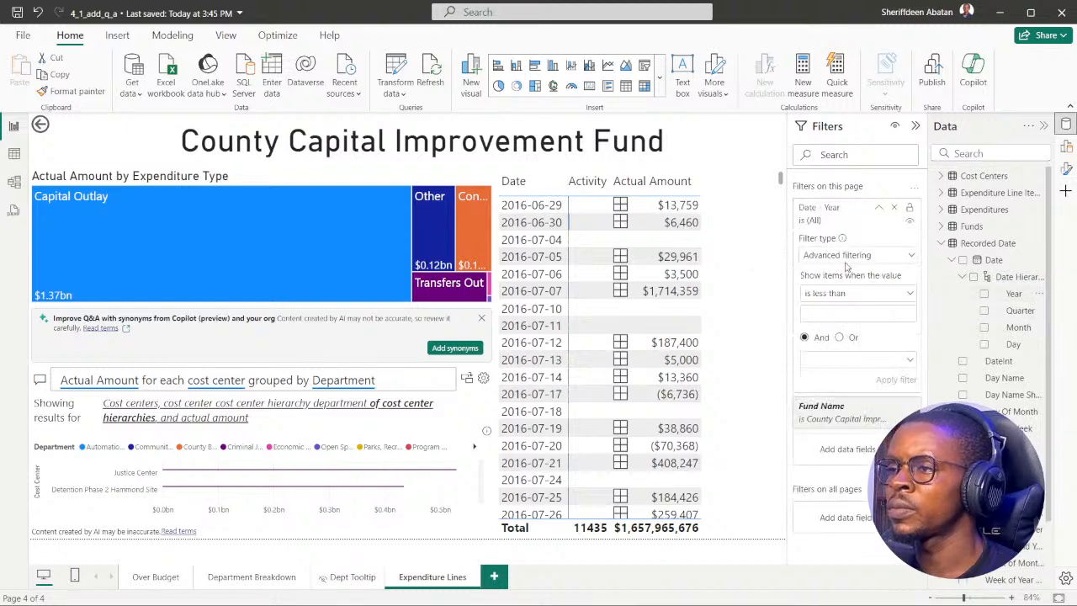
Switch the Year page filter to basic filtering, select 2019, and collapse the filter card.
click(908, 258)
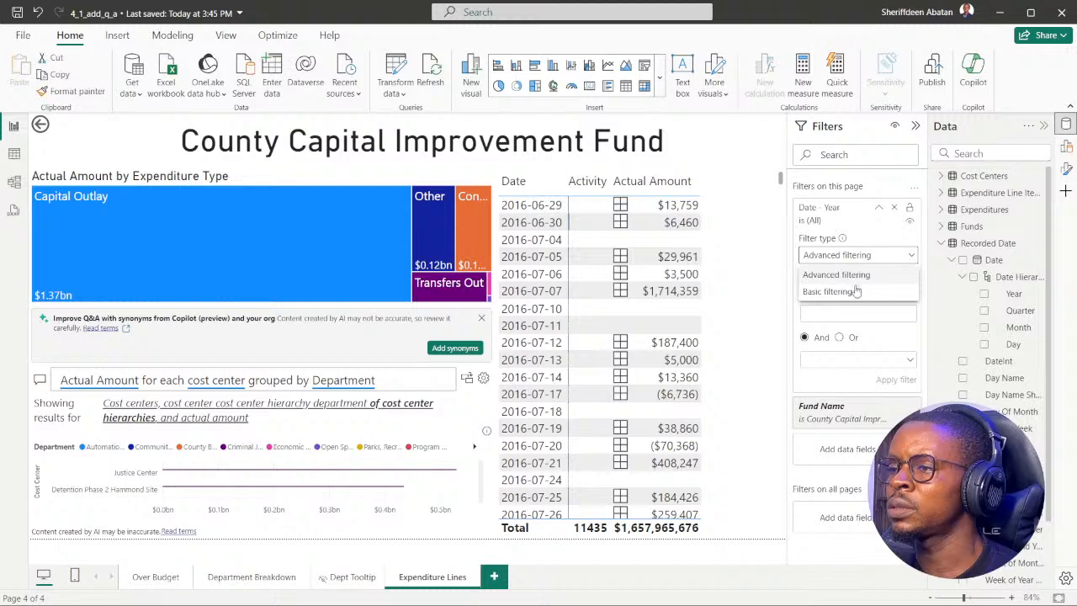
click(853, 291)
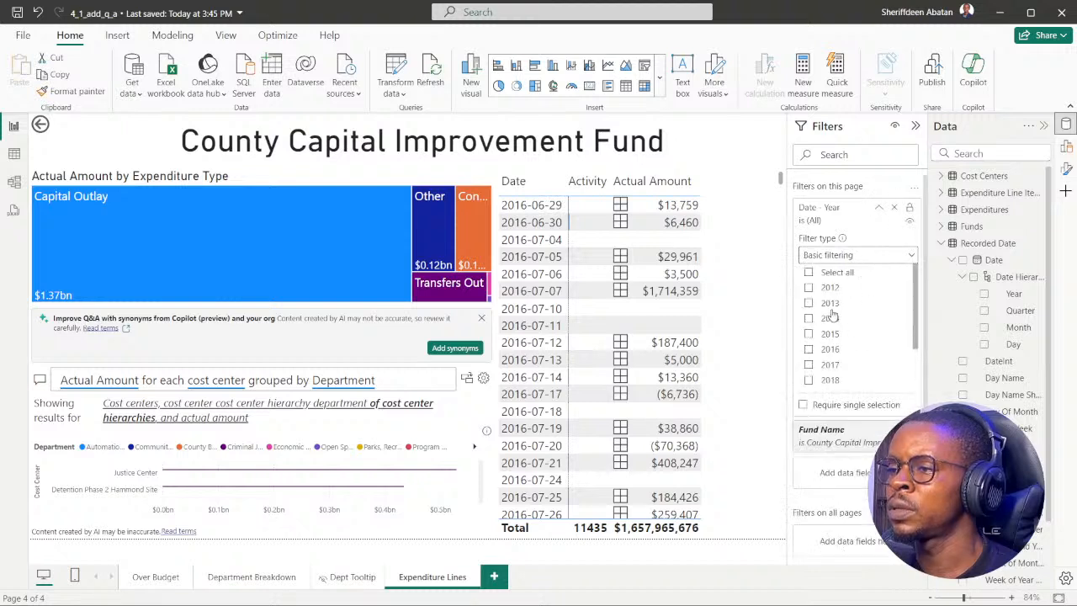
scroll(833, 328, down, 3)
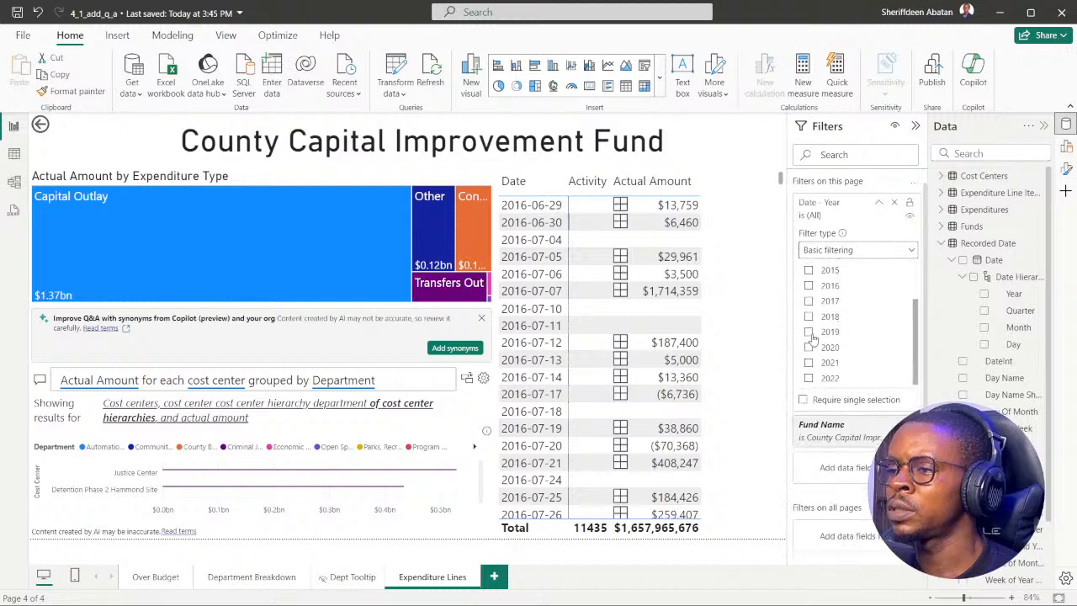
click(808, 333)
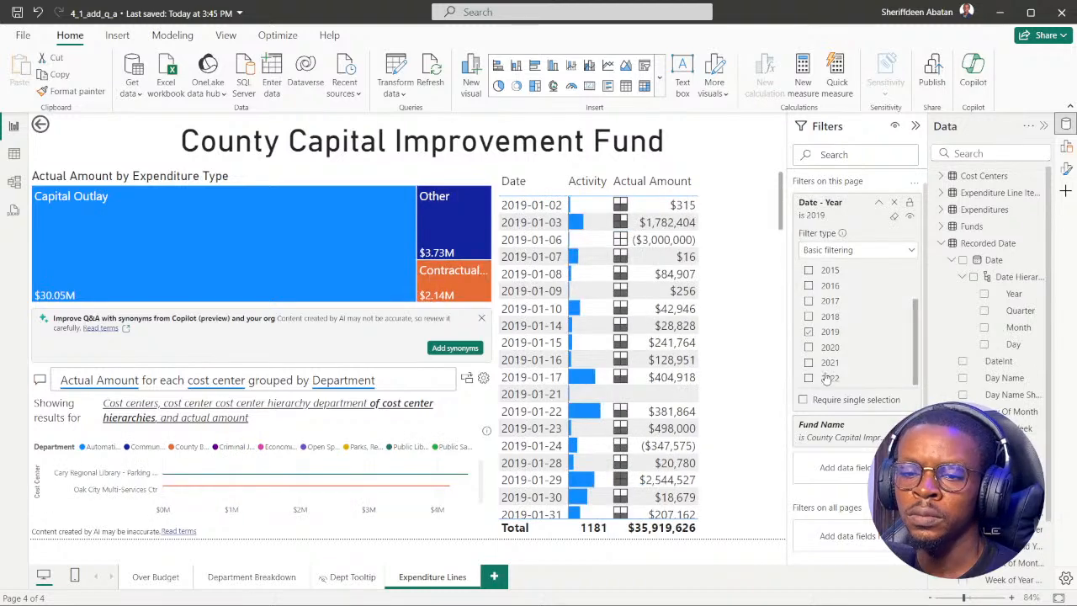
scroll(847, 348, up, 3)
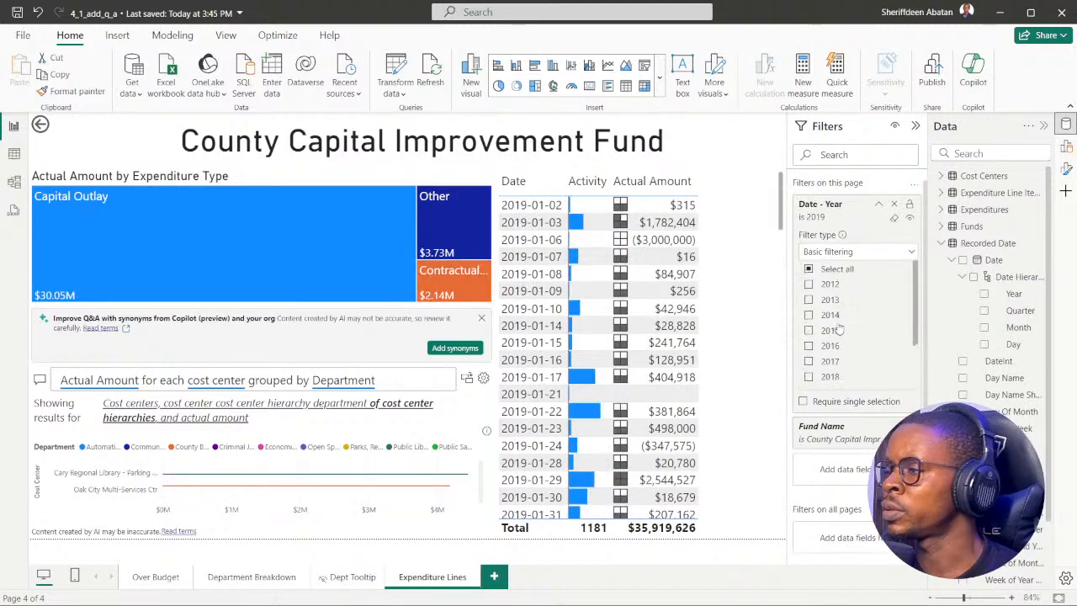
click(879, 209)
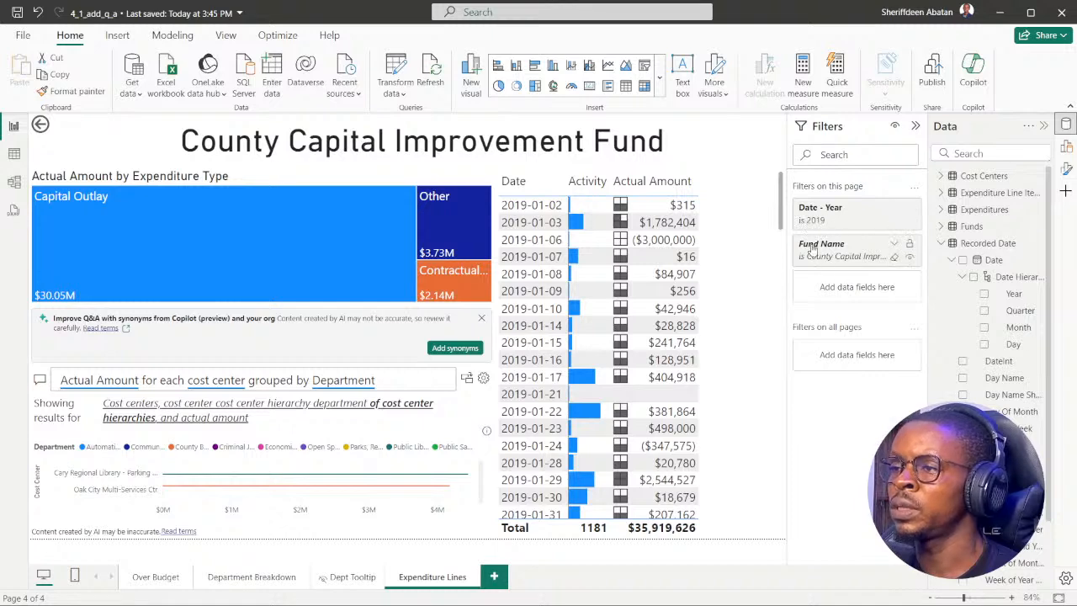
Reread DataCamp question 6 and compare the top cost centers in the 2019-filtered Q&A chart with its answer options.
mouse_move(517, 594)
click(477, 588)
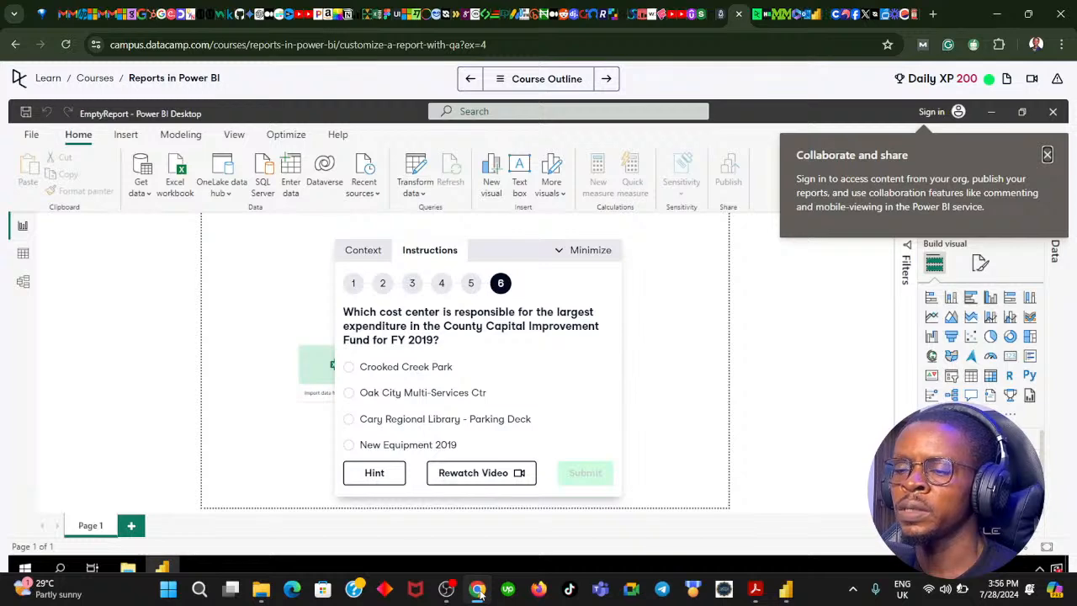
click(476, 588)
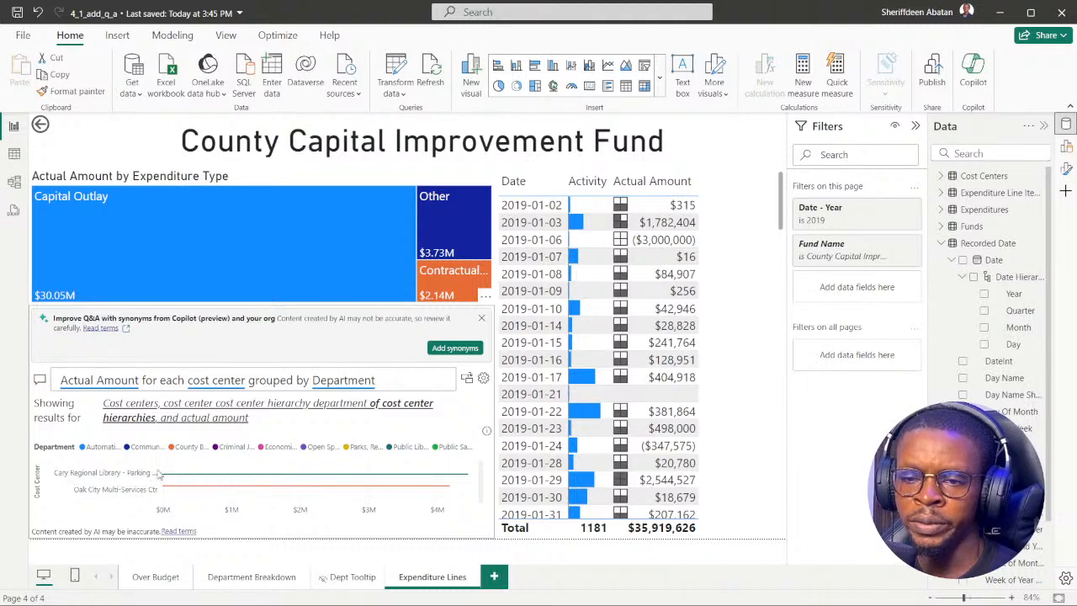
scroll(200, 488, down, 1)
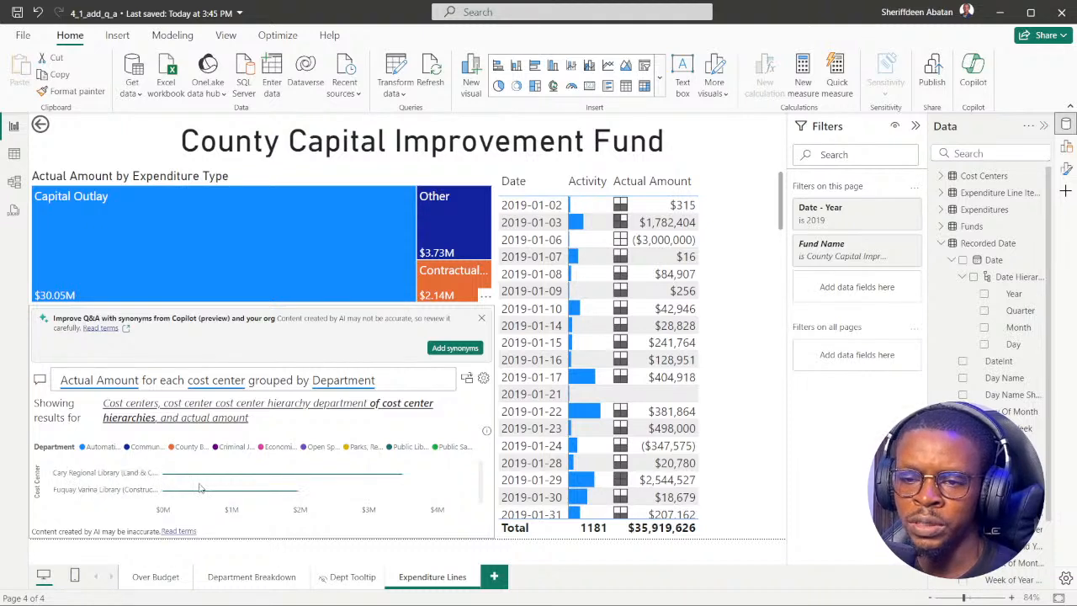
scroll(134, 484, up, 1)
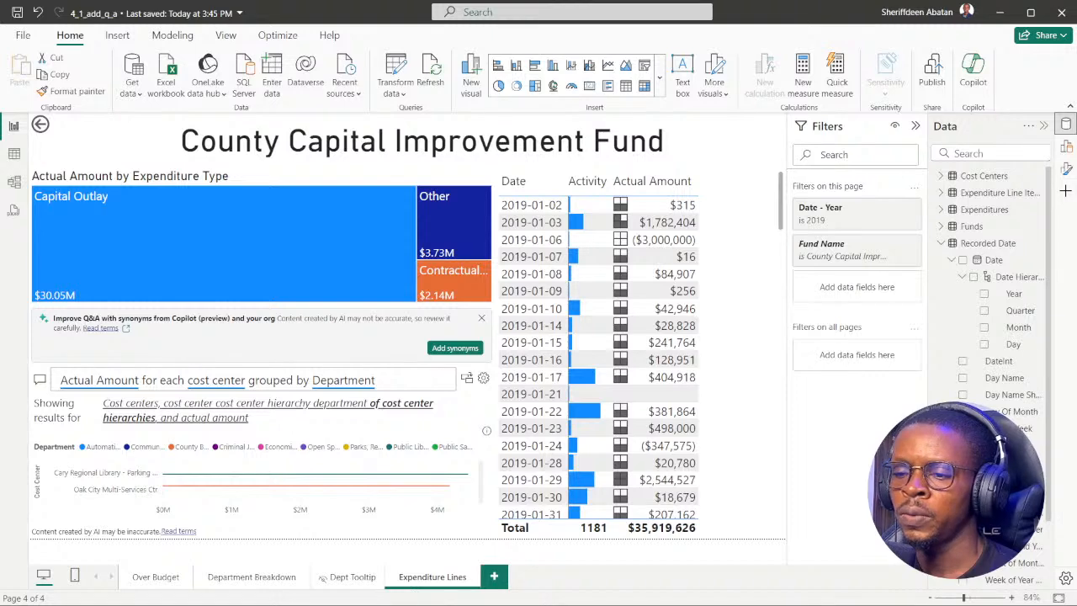
Submit "Cary Regional Library - Parking Deck" as the answer to question 6 in DataCamp.
click(479, 591)
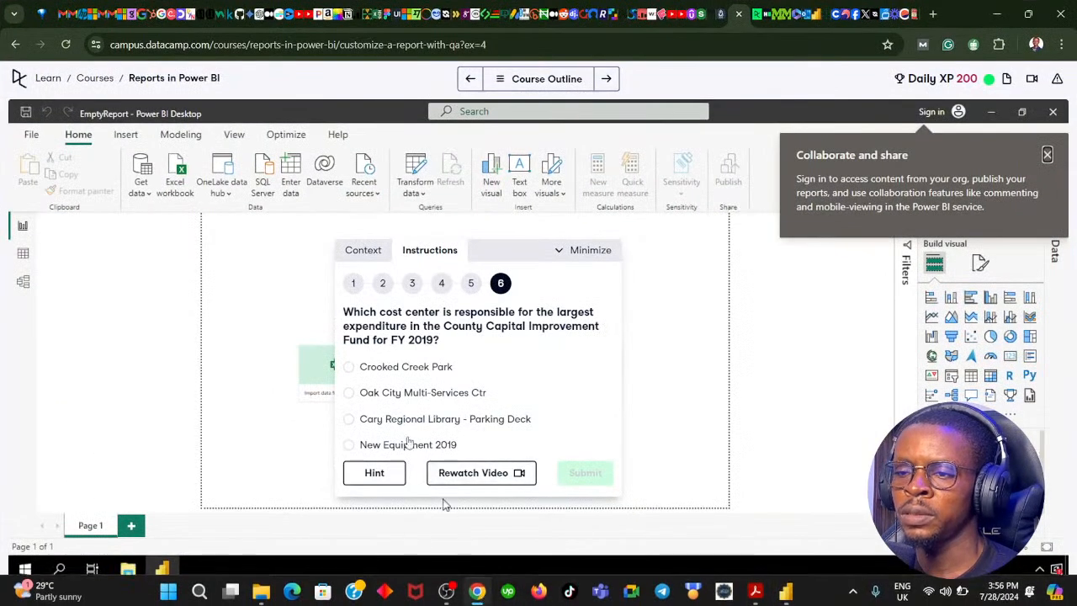
click(397, 419)
click(586, 473)
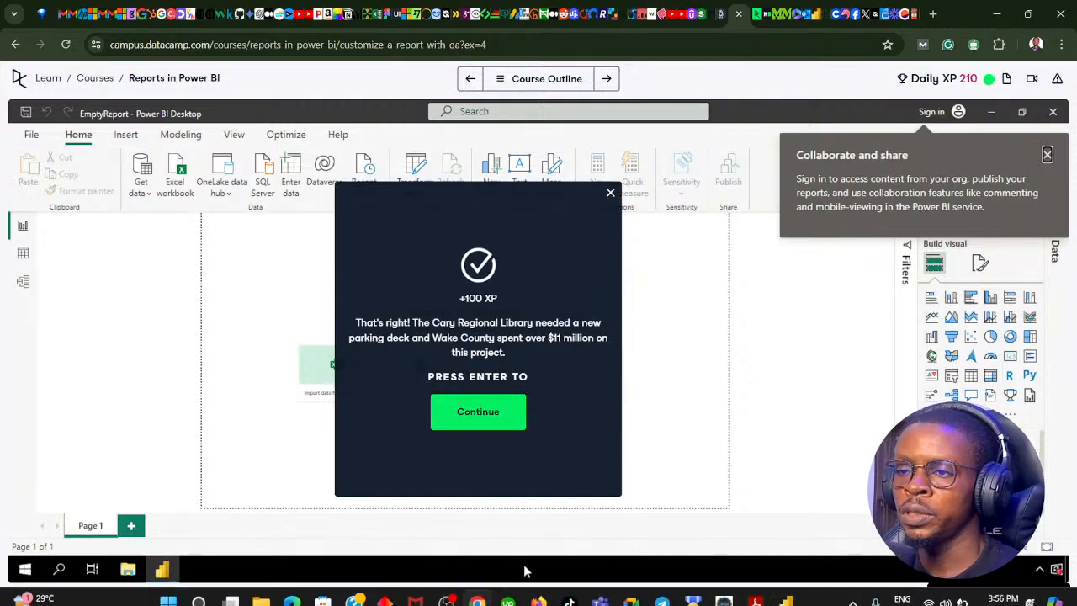
Review the question text of the Q&A visual in the Power BI report and return to the DataCamp exercise.
click(477, 589)
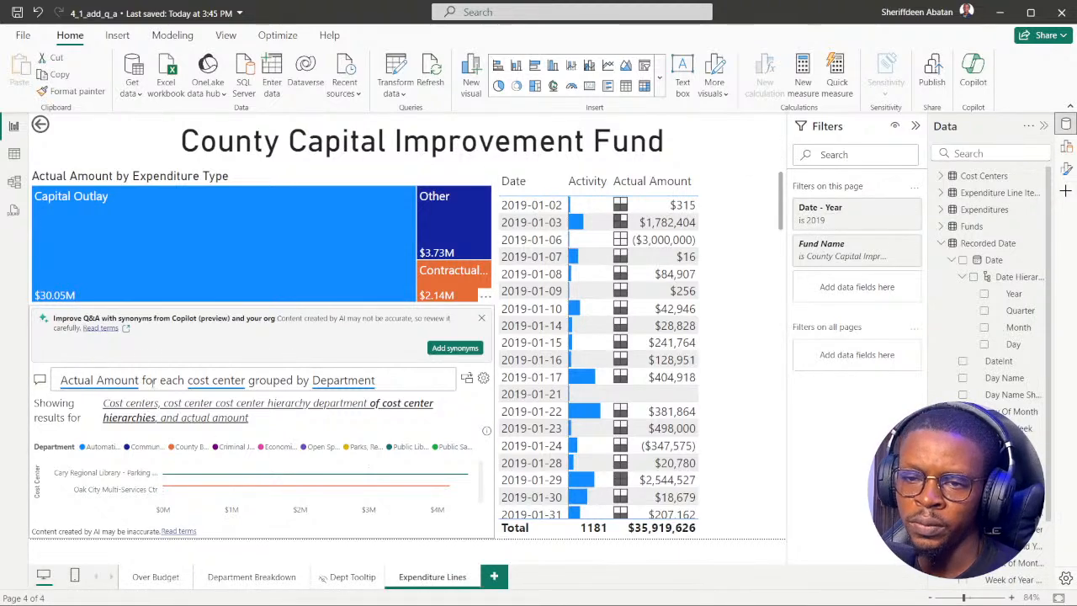
click(402, 383)
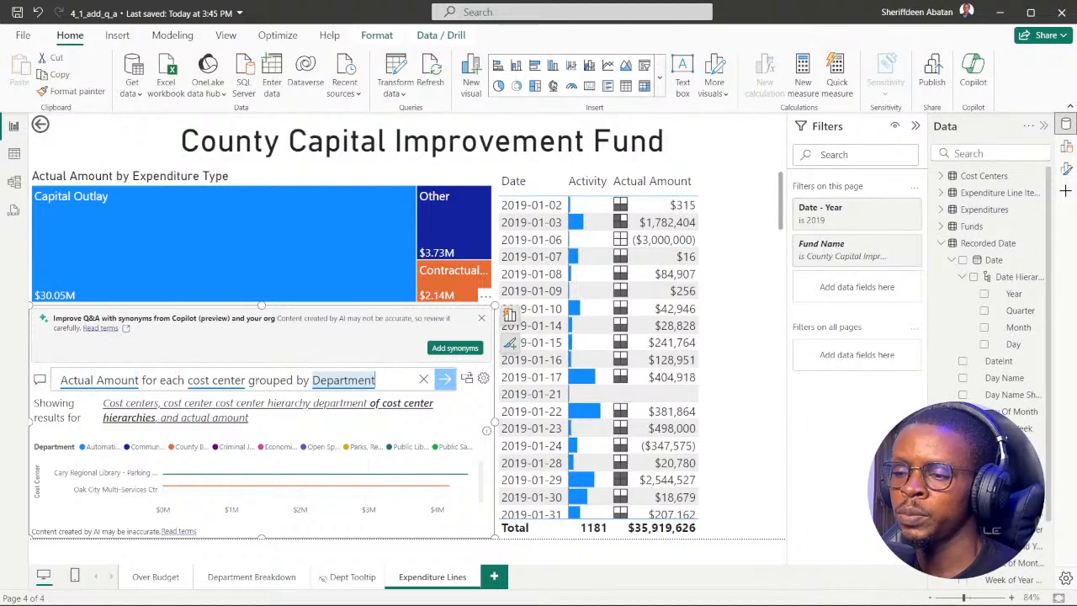
mouse_move(521, 597)
click(477, 589)
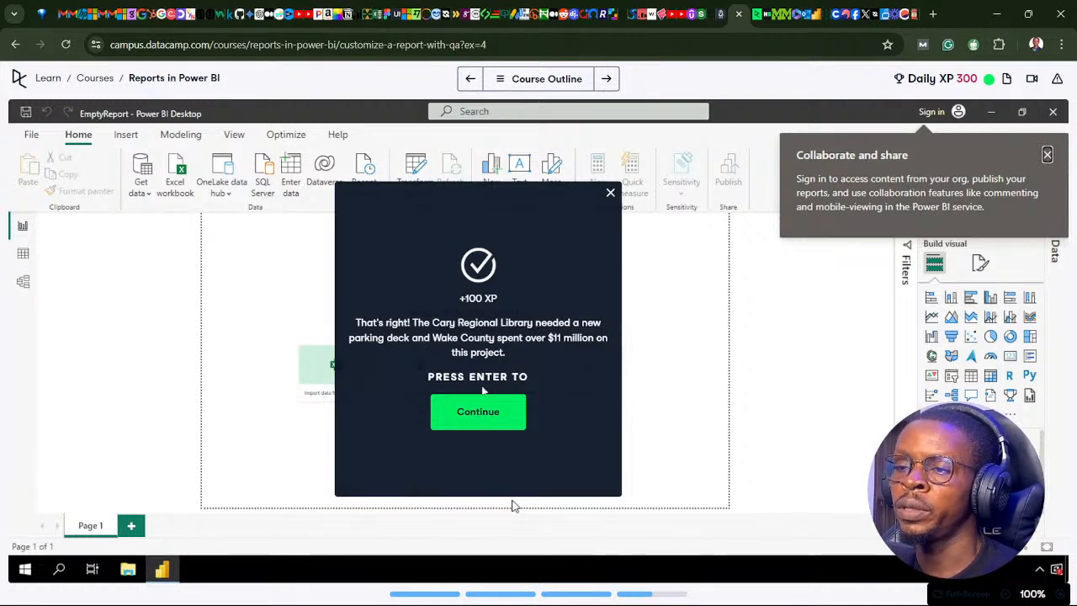
Switch to the Power BI report and examine the Q&A chart's cost center bars and the dated Actual Amount table on the Expenditure Lines page.
click(477, 588)
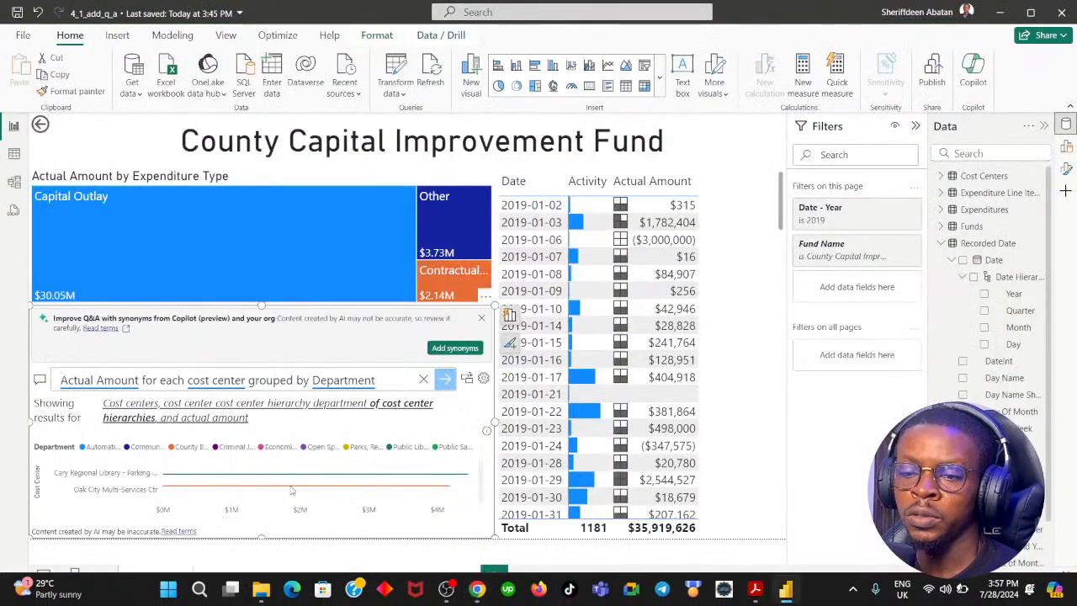
mouse_move(192, 477)
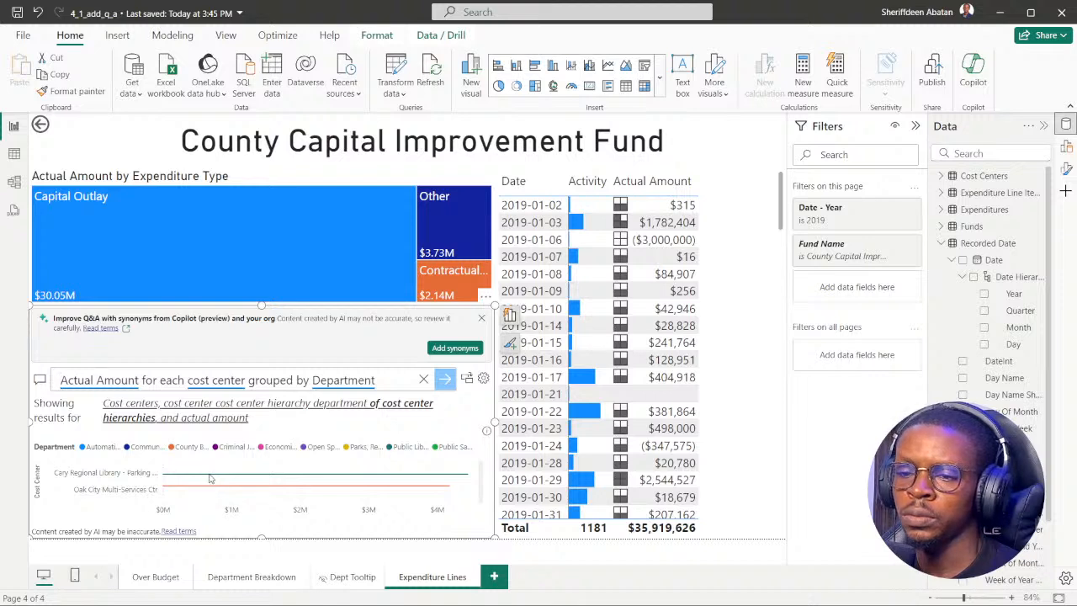
click(210, 478)
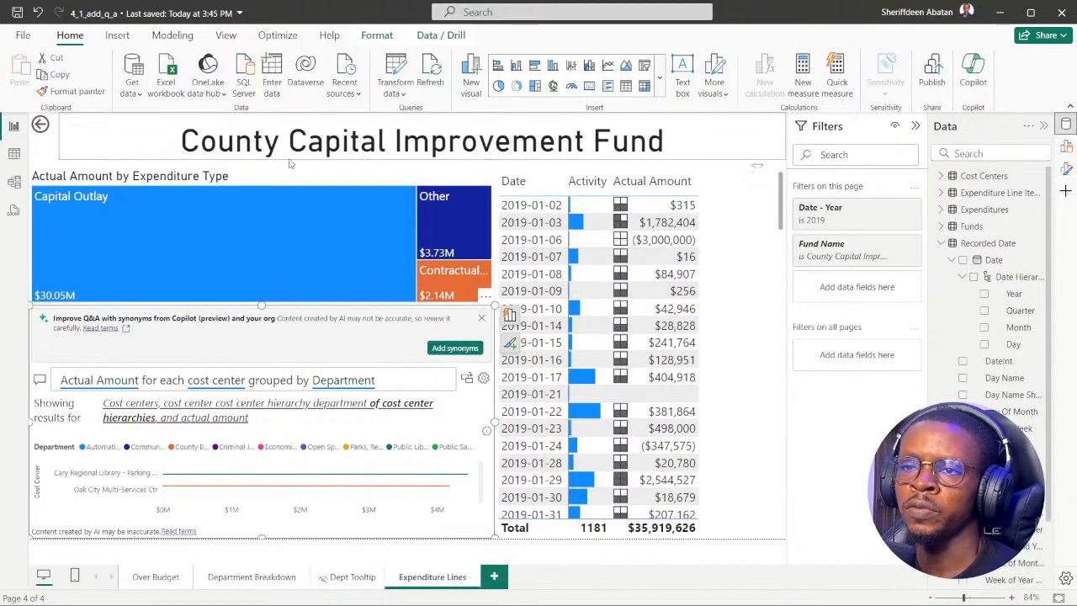
click(524, 168)
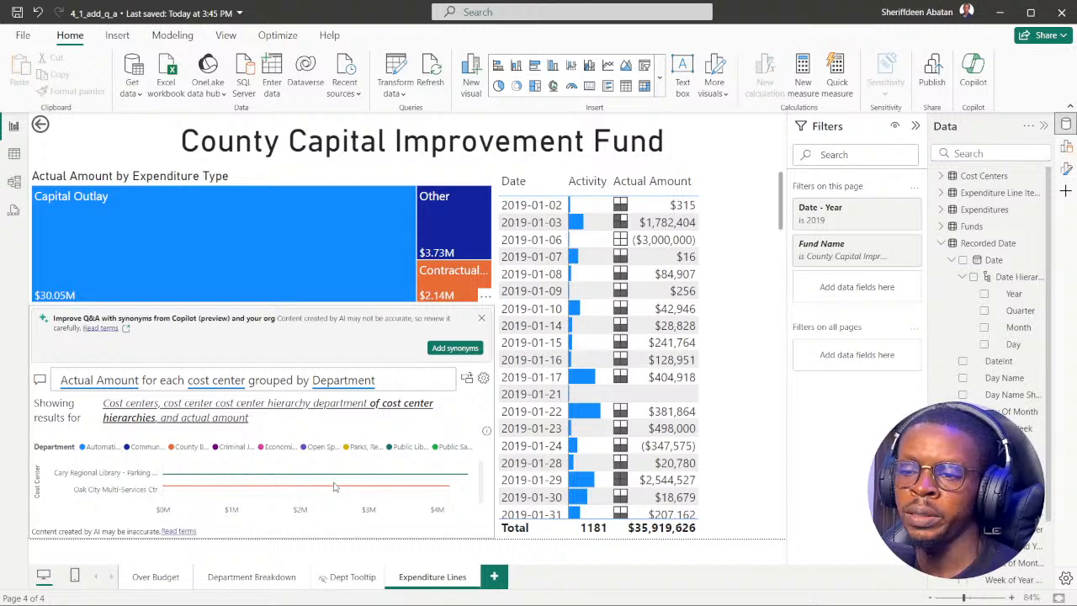
scroll(605, 437, down, 10)
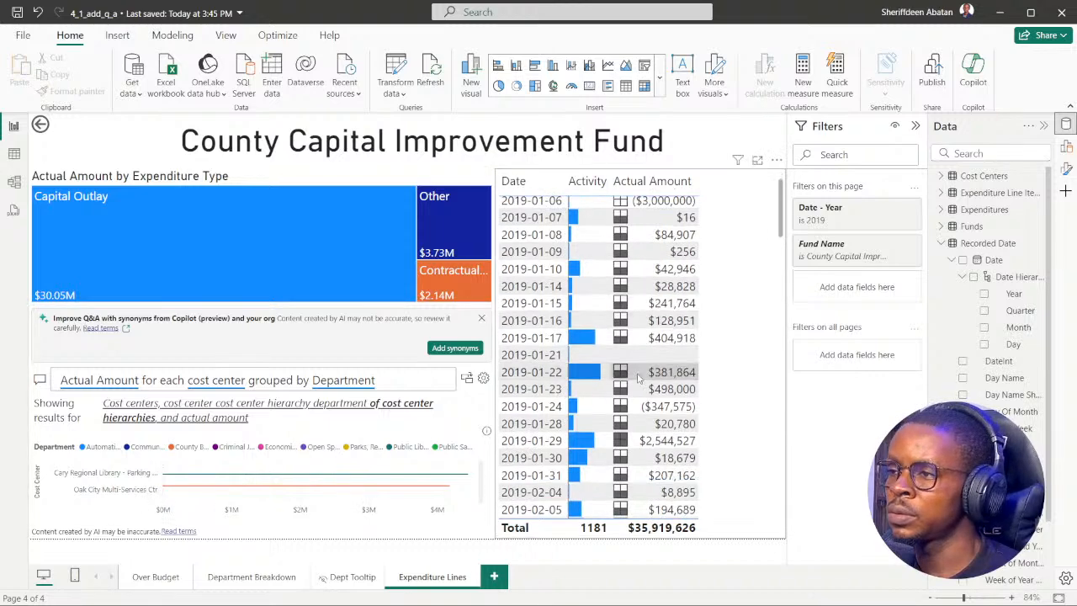
scroll(619, 437, down, 15)
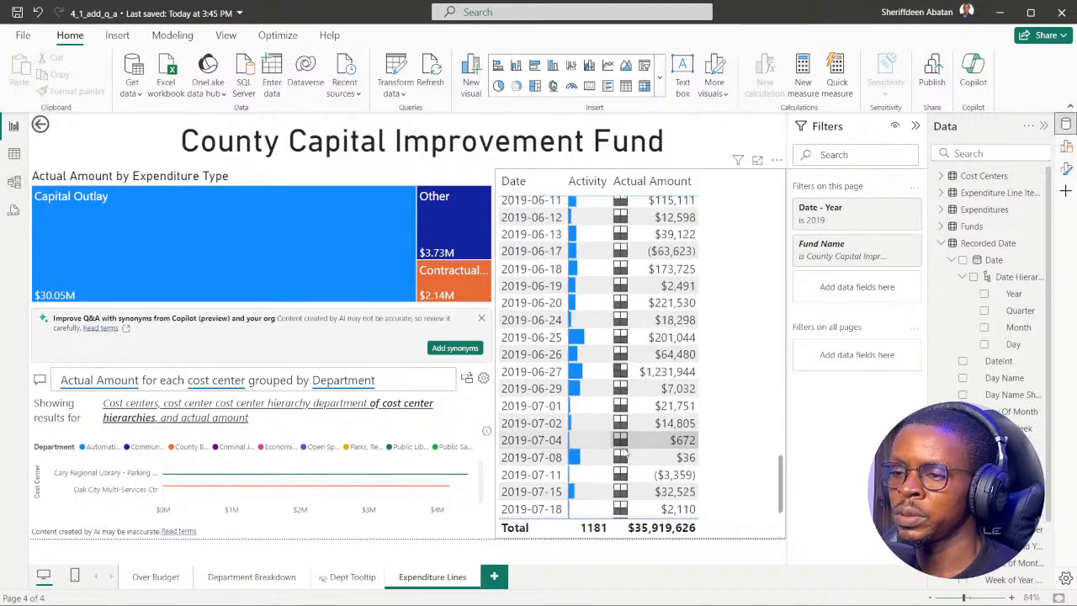
scroll(619, 459, up, 20)
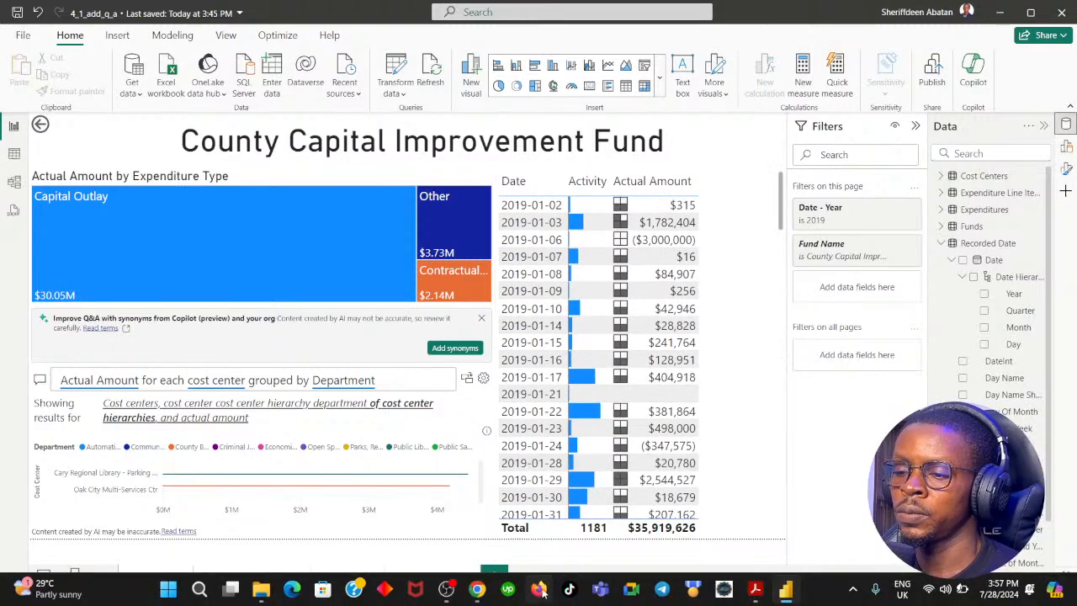
Return to DataCamp and continue from the completed question to the "Working with the Q&A visual" exercise.
click(476, 589)
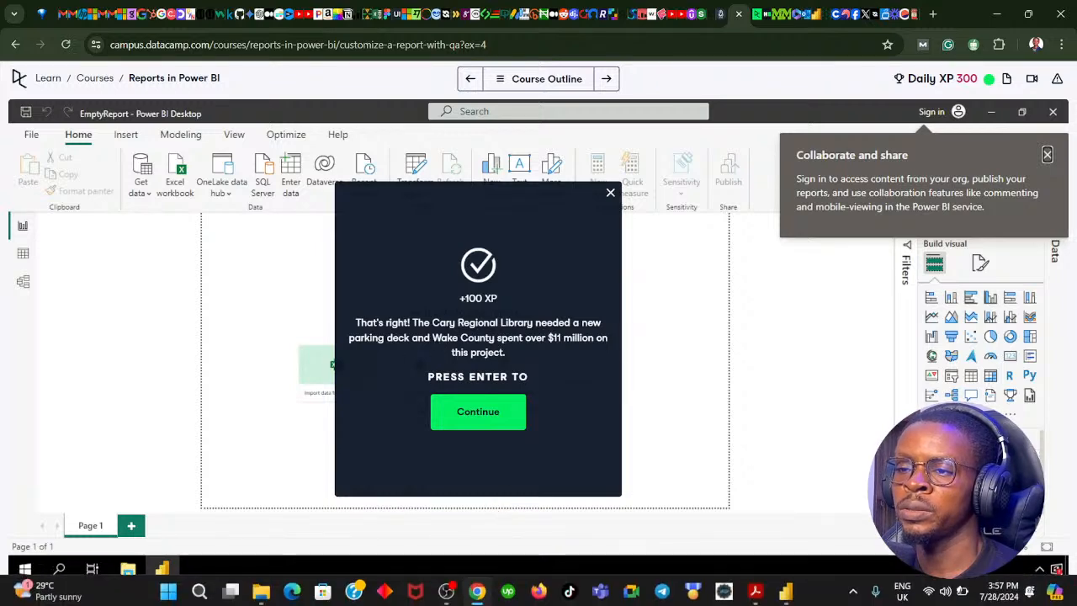
click(477, 589)
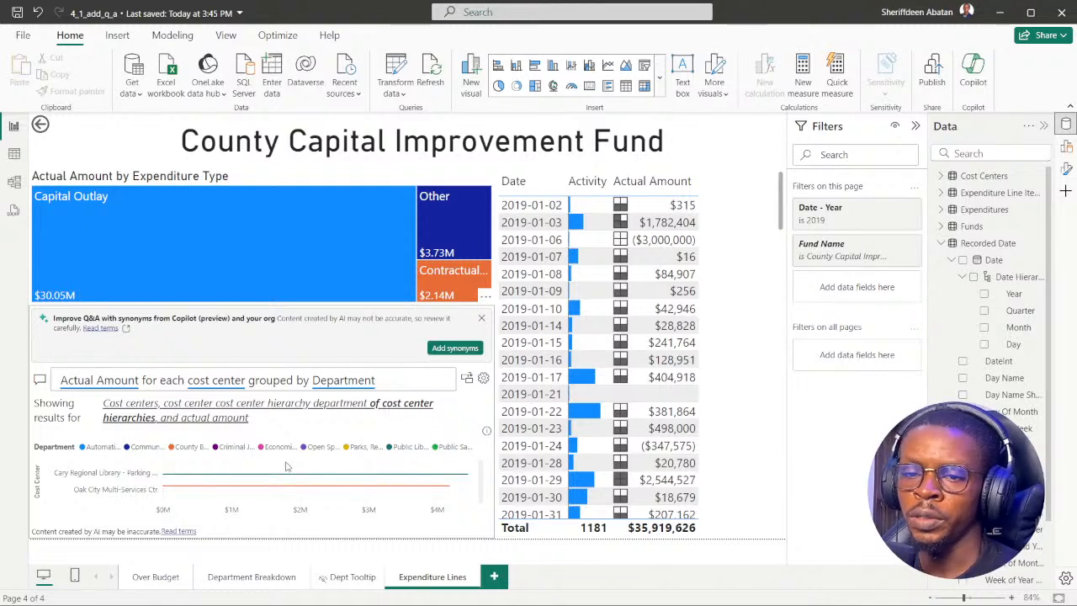
click(477, 587)
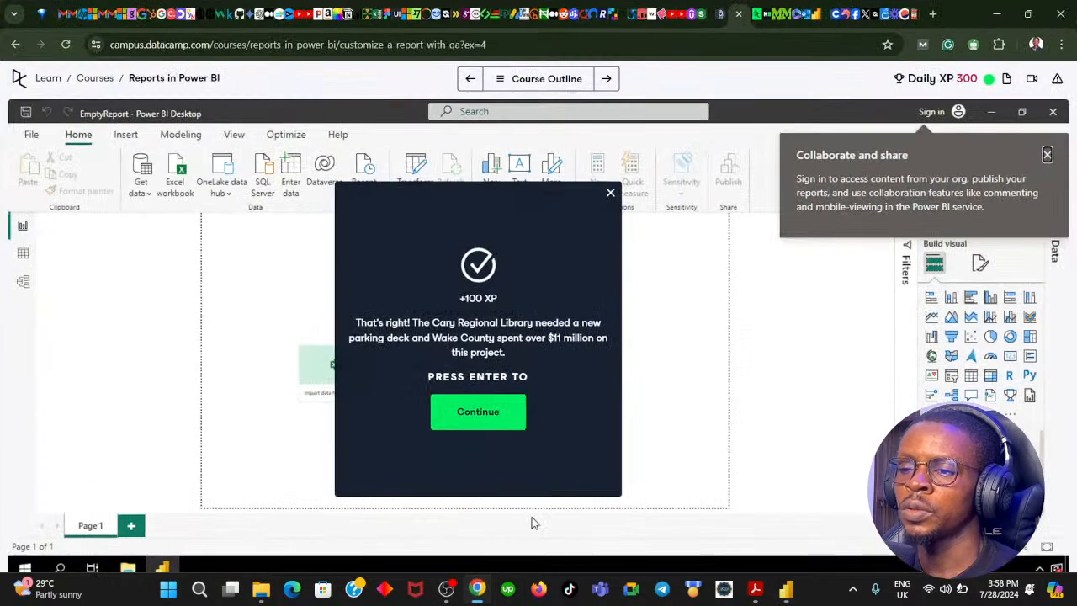
click(478, 425)
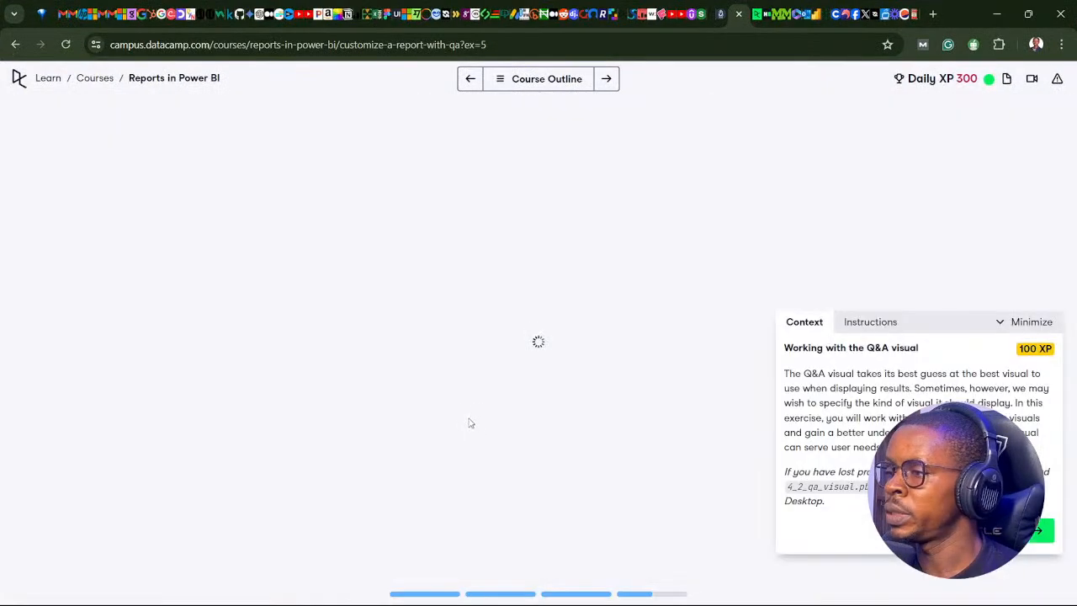
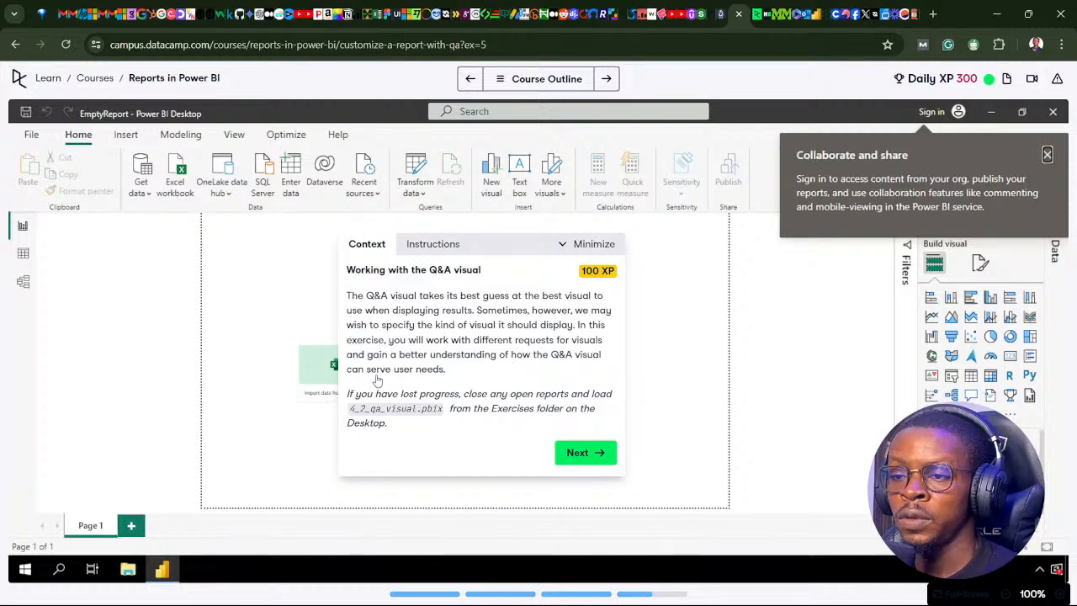
Open the first instruction of the "Working with the Q&A visual" exercise, check it against the report, and switch to Power BI Desktop.
click(589, 458)
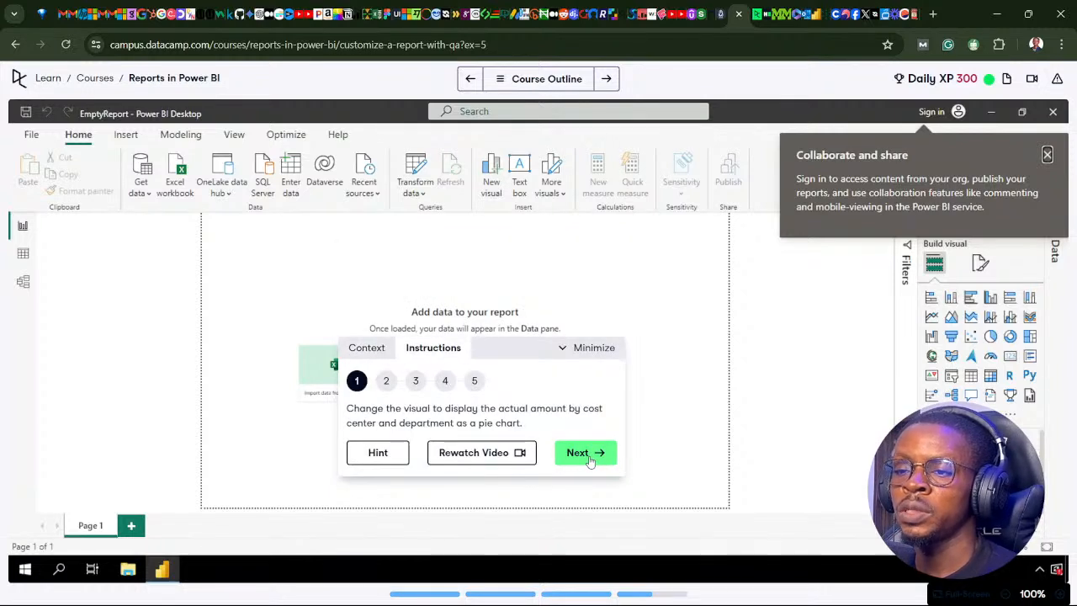
mouse_move(745, 603)
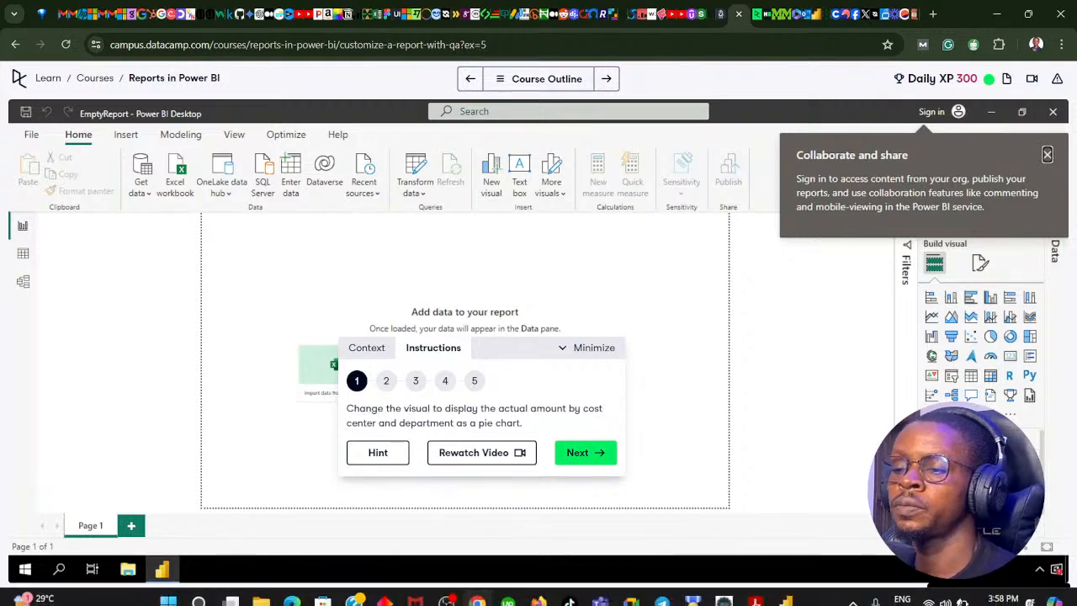
click(783, 593)
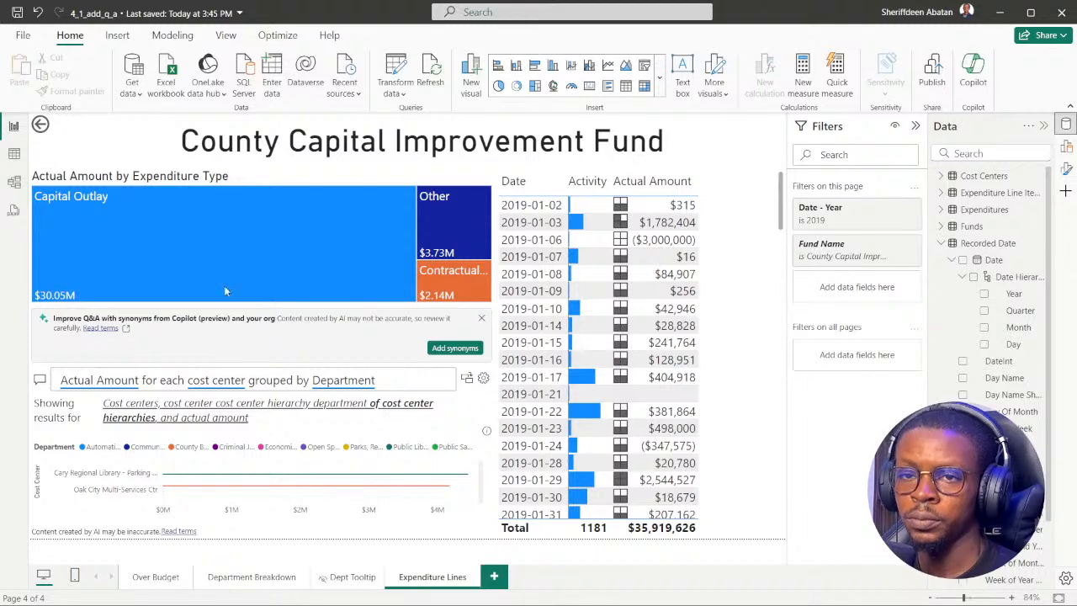
click(476, 589)
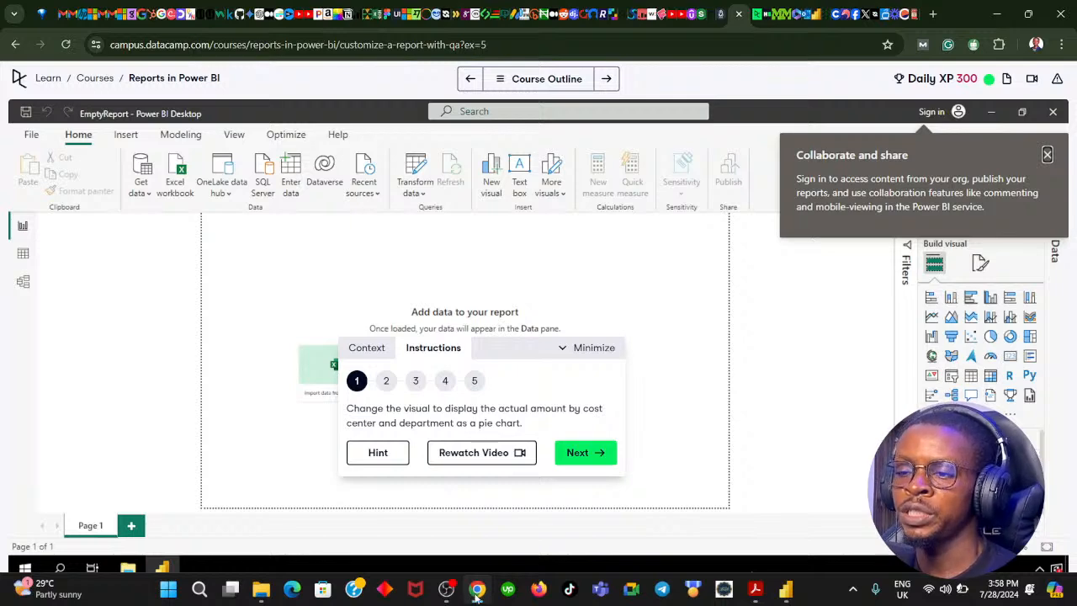
click(476, 590)
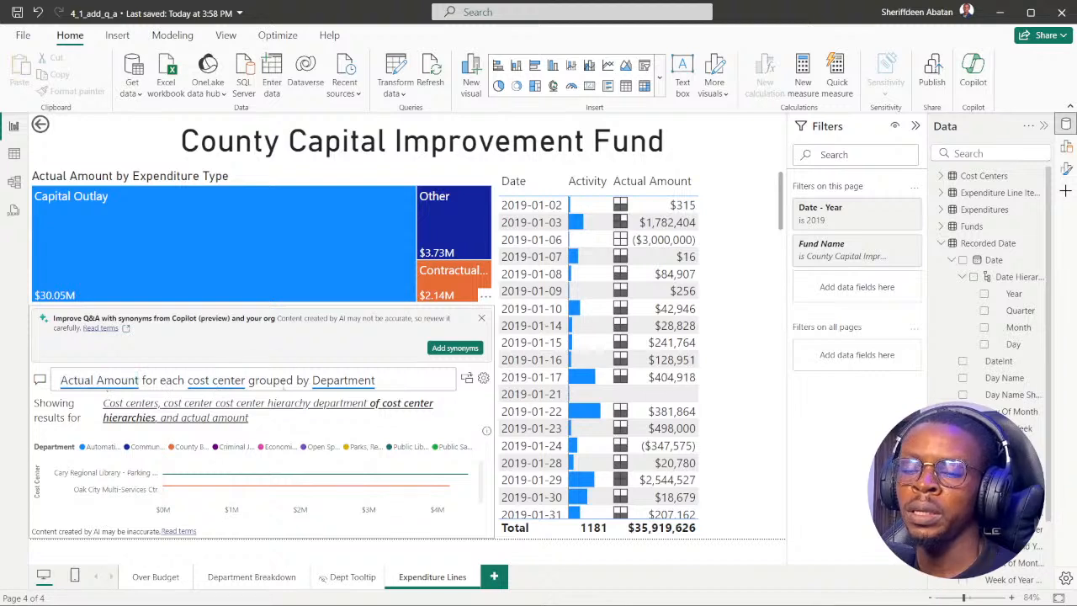
Replace "for each" with "BY" before "cost center" in the Q&A visual's question.
click(188, 380)
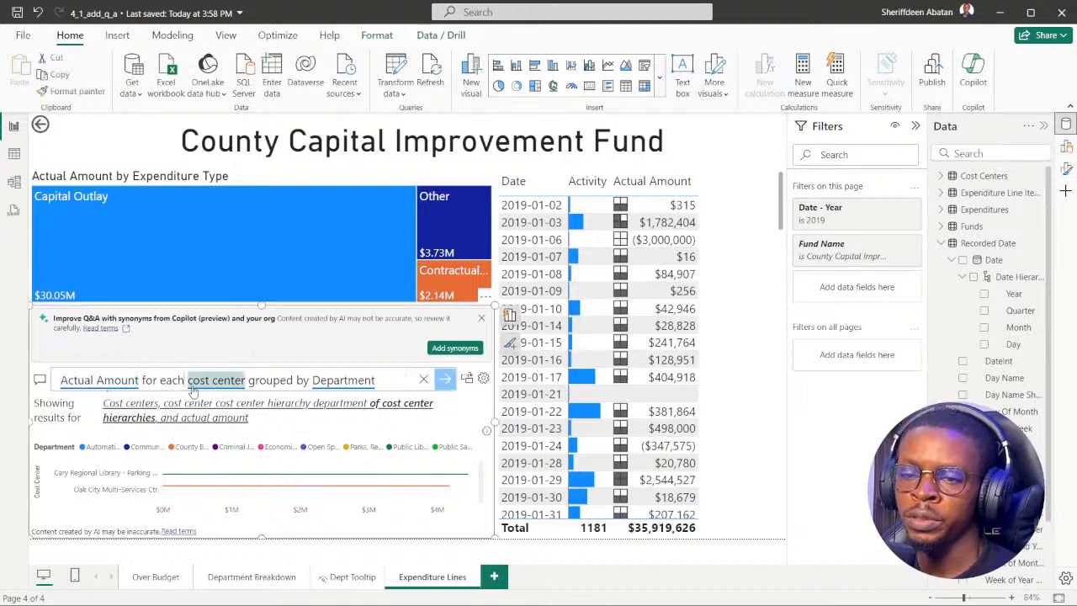
key(BackSpace)
key(BackSpace)
key(BackSpace)
key(BackSpace)
key(BackSpace)
key(BackSpace)
key(BackSpace)
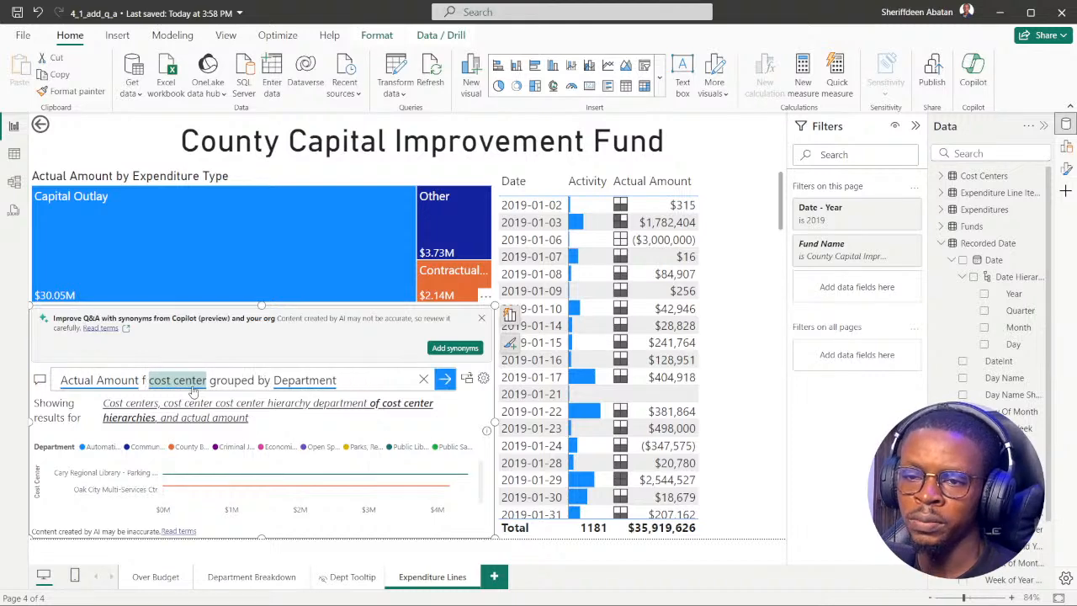
key(BackSpace)
key(BackSpace)
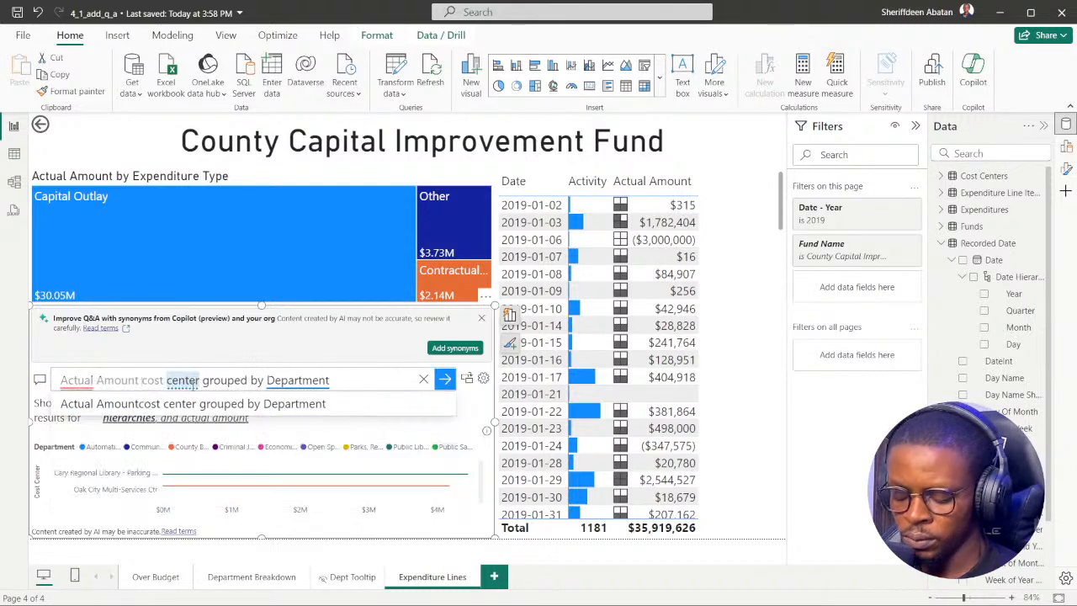
text(BY)
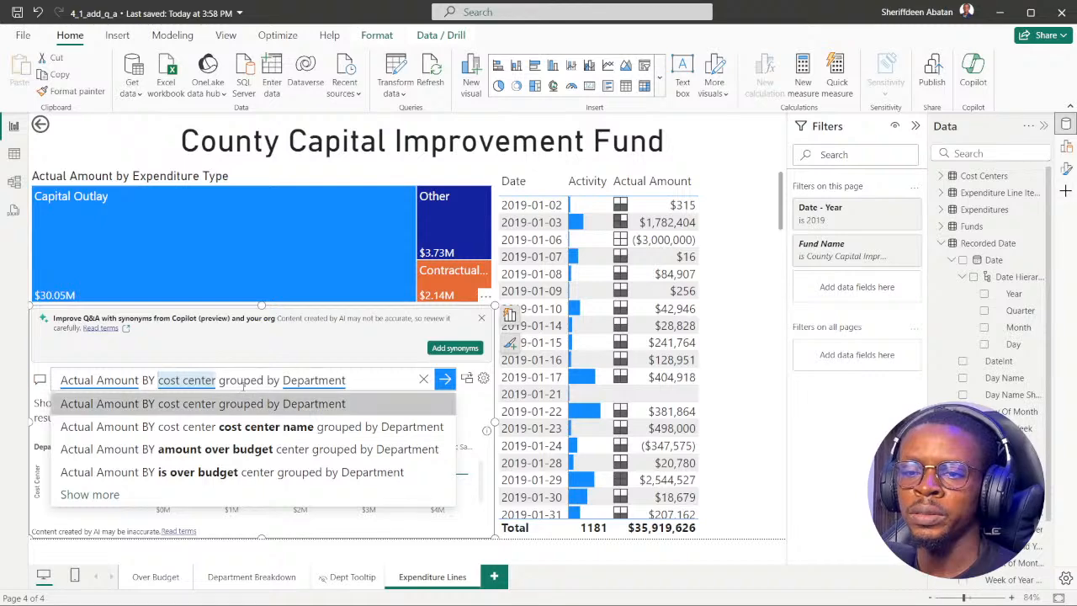
Add "as a pie chart" after "Department" in the Q&A question and submit it.
click(369, 379)
text(AS)
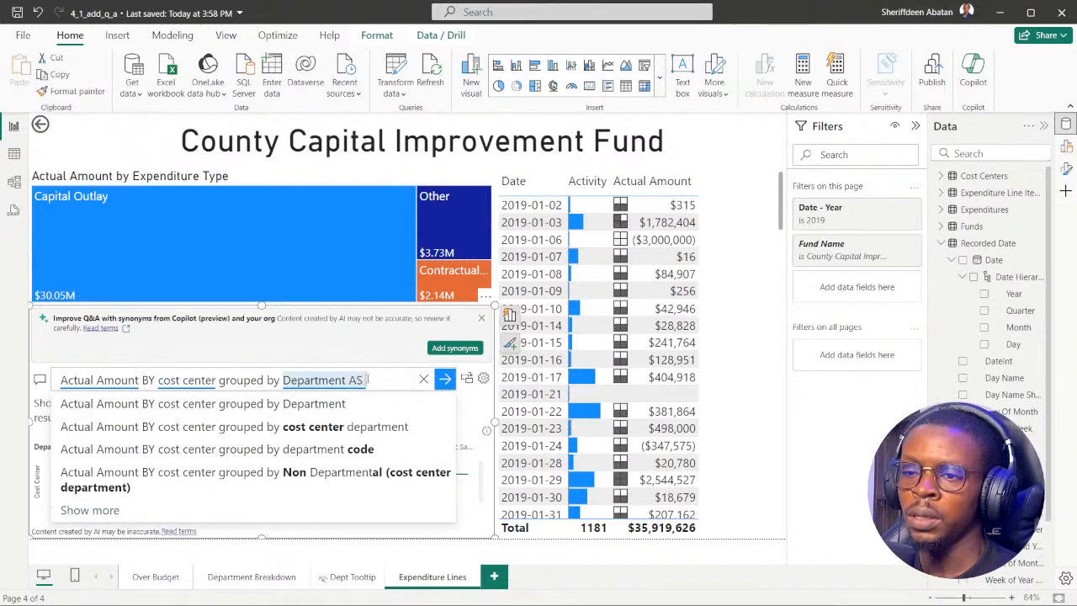
key(BackSpace)
key(BackSpace)
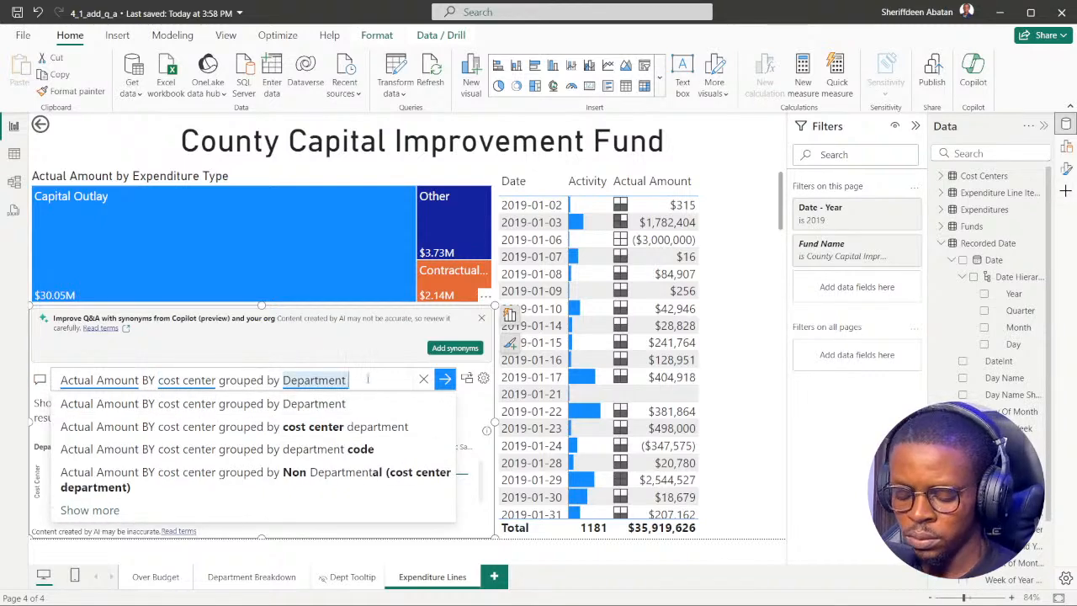
text(as a p)
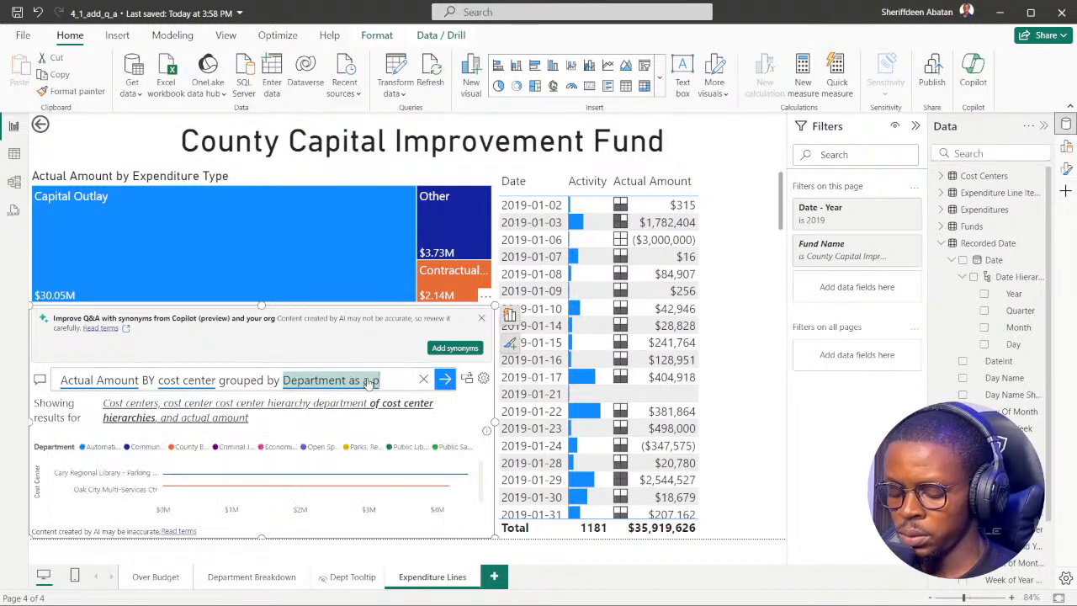
text(ie chart)
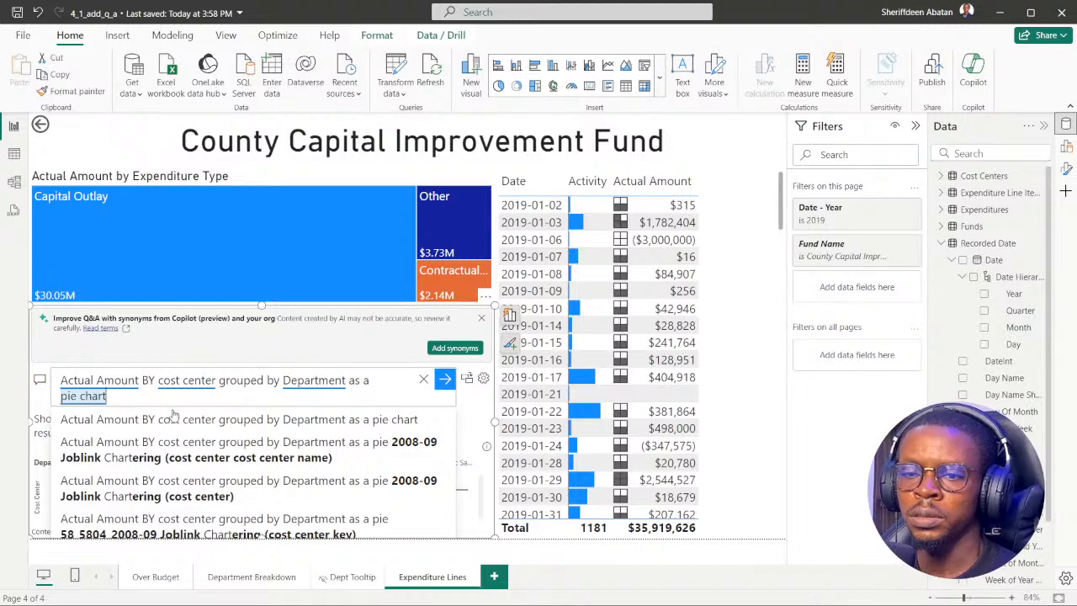
key(Return)
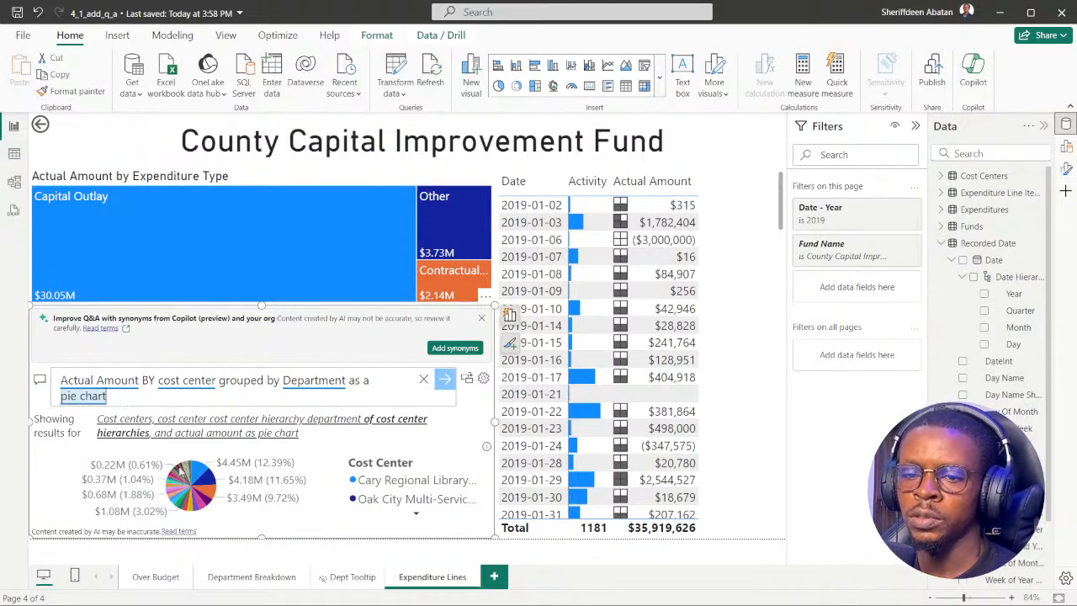
Switch to the DataCamp exercise in the browser and advance to instruction 2.
mouse_move(436, 599)
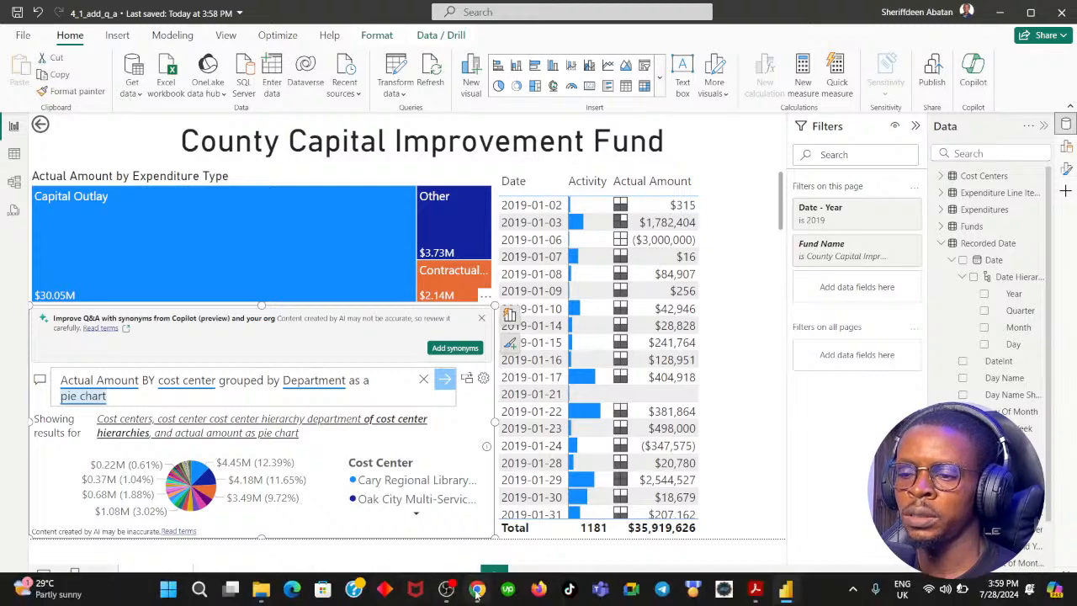
click(477, 589)
click(477, 589)
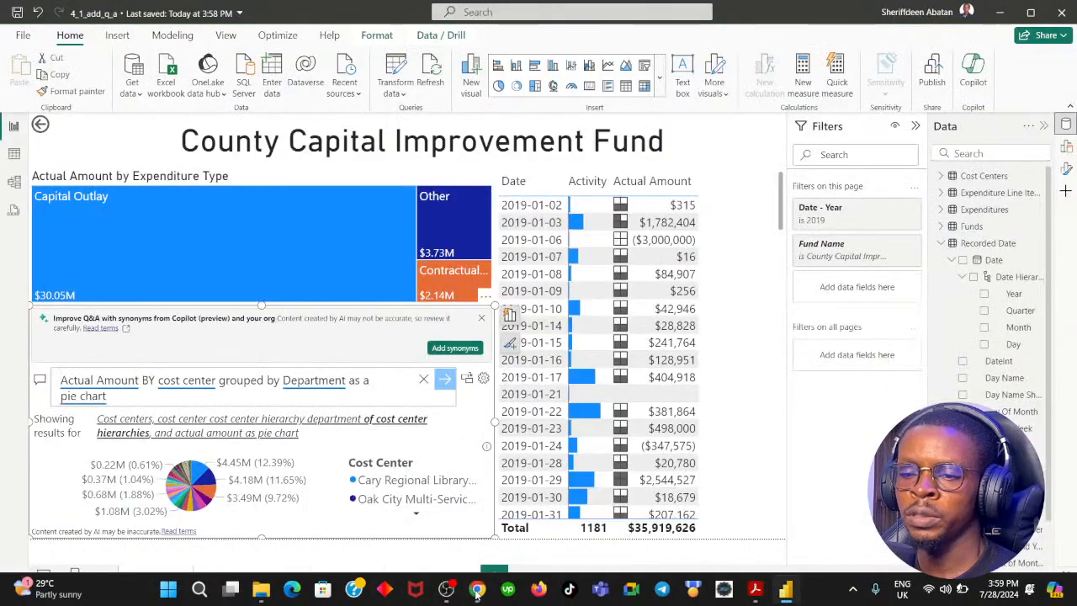
click(477, 589)
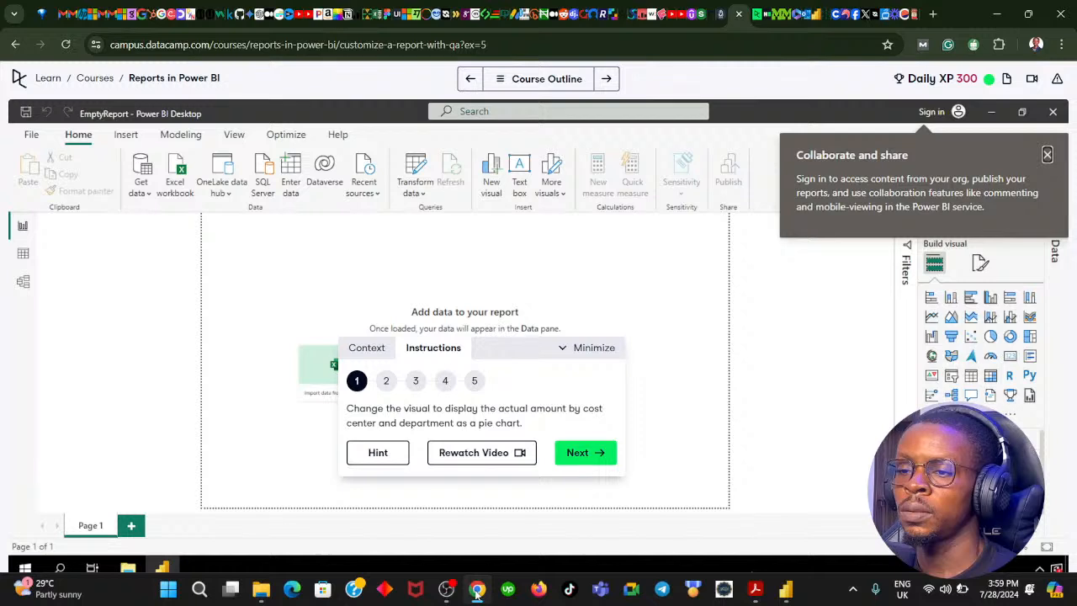
click(579, 460)
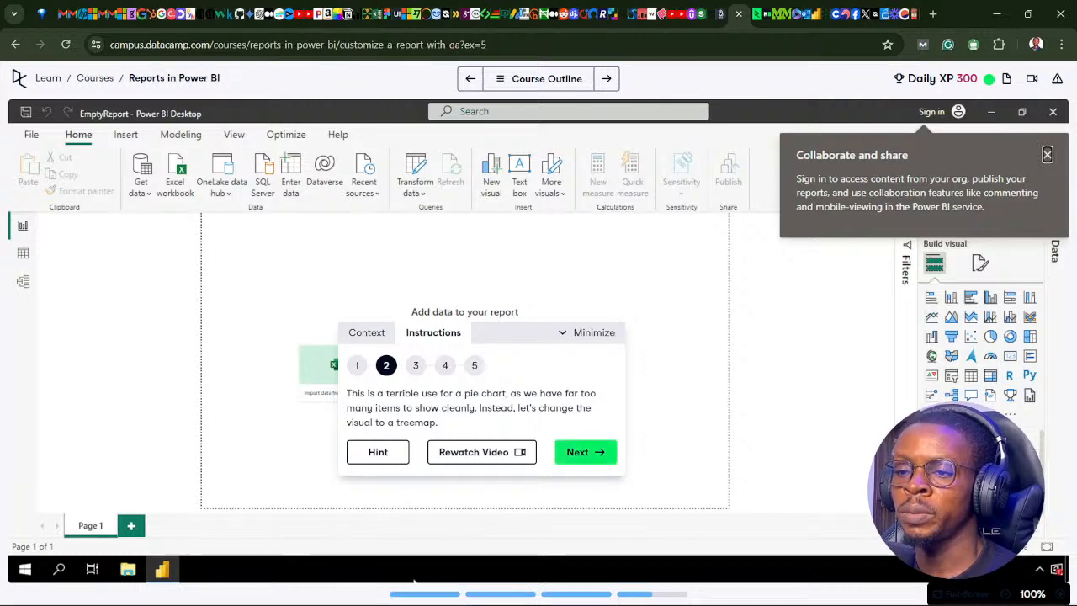
Back in Power BI Desktop, replace "pie chart" with "tree map" at the end of the Q&A question and inspect the chart.
click(476, 590)
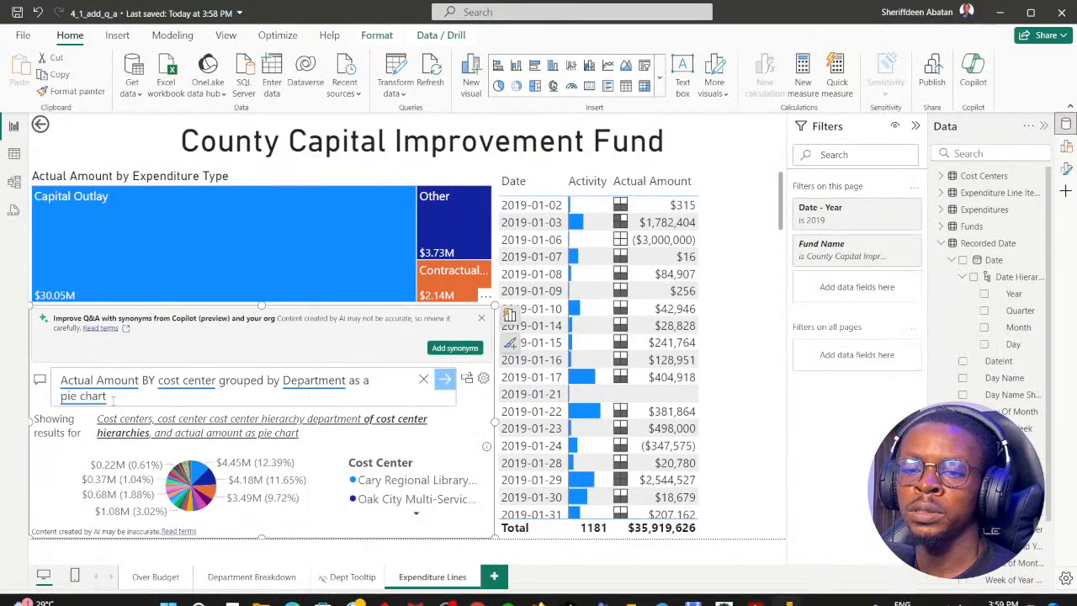
key(BackSpace)
key(BackSpace)
key(BackSpace)
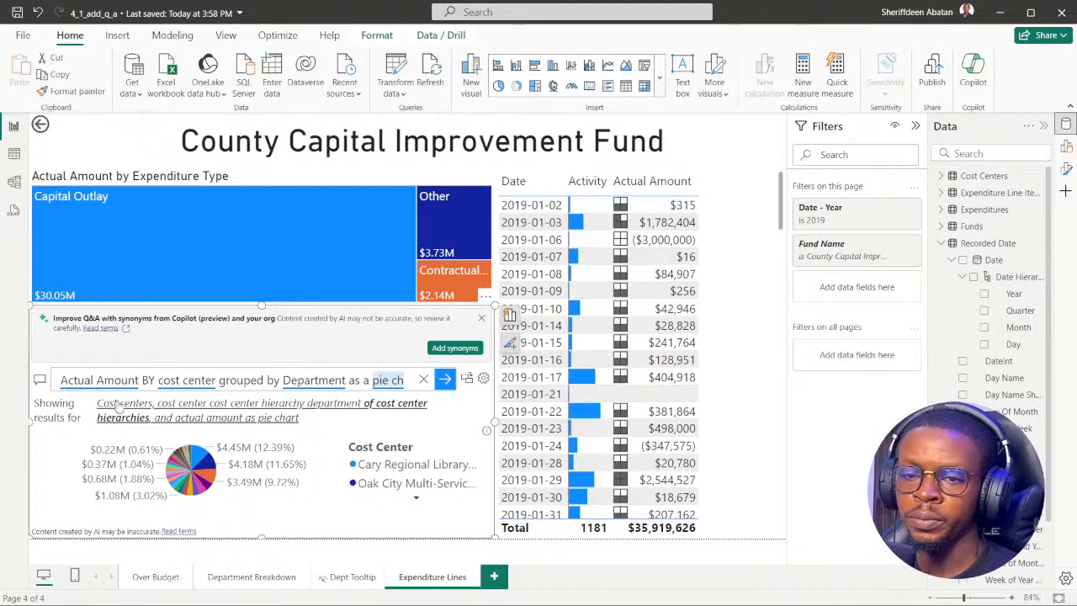
key(BackSpace)
key(BackSpace)
key(BackSpace)
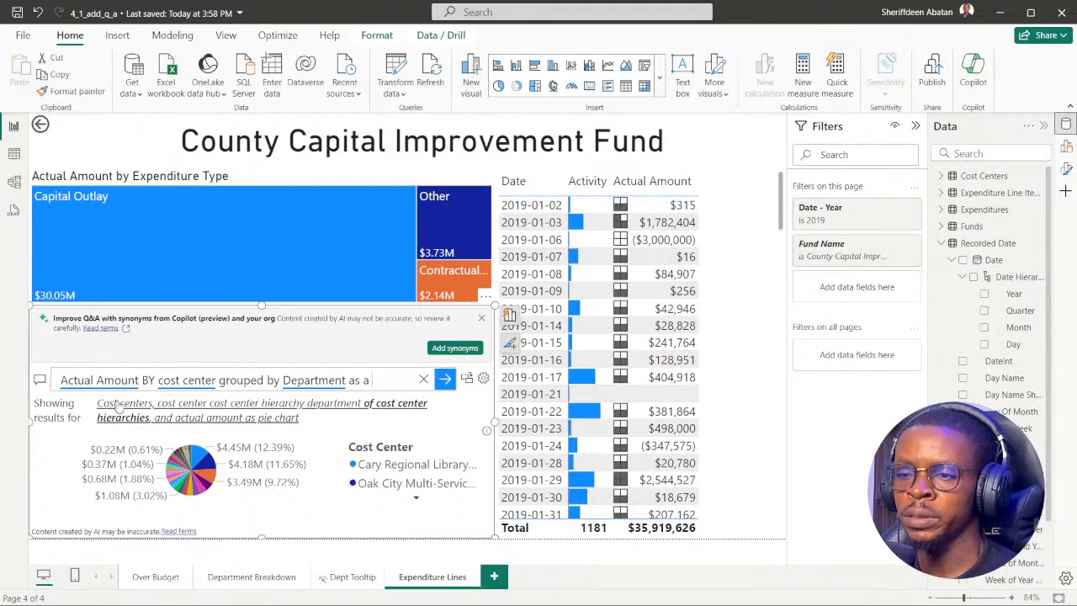
text(tree amp)
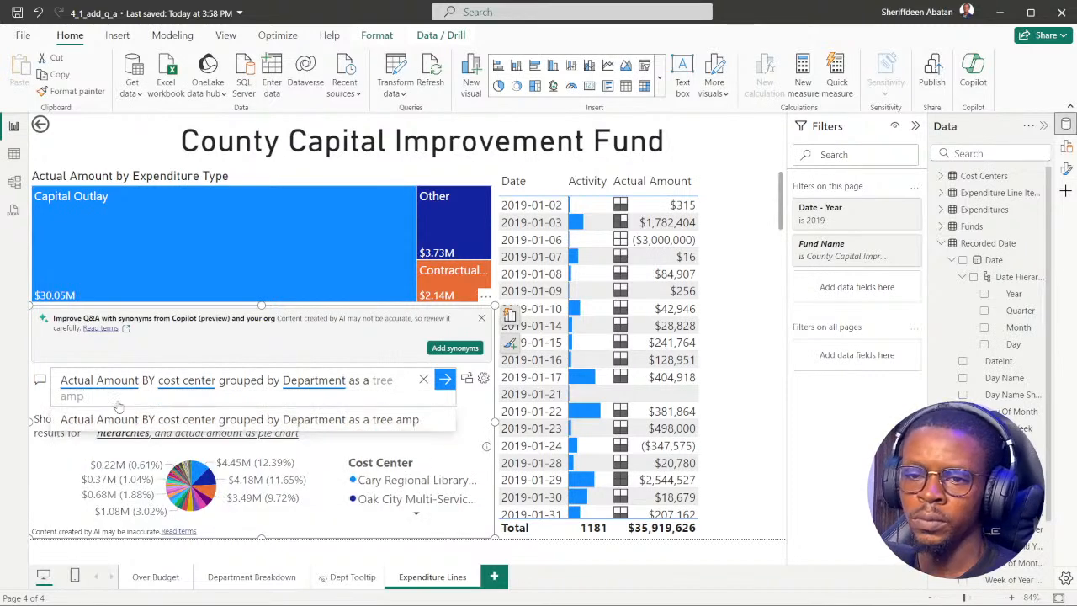
key(BackSpace)
key(BackSpace)
key(BackSpace)
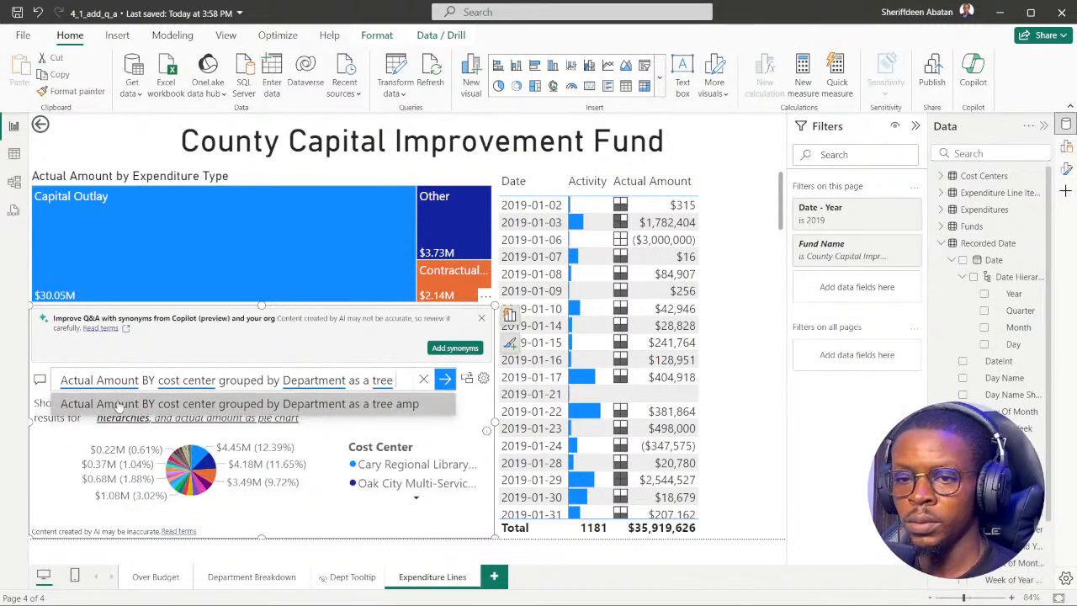
text(map)
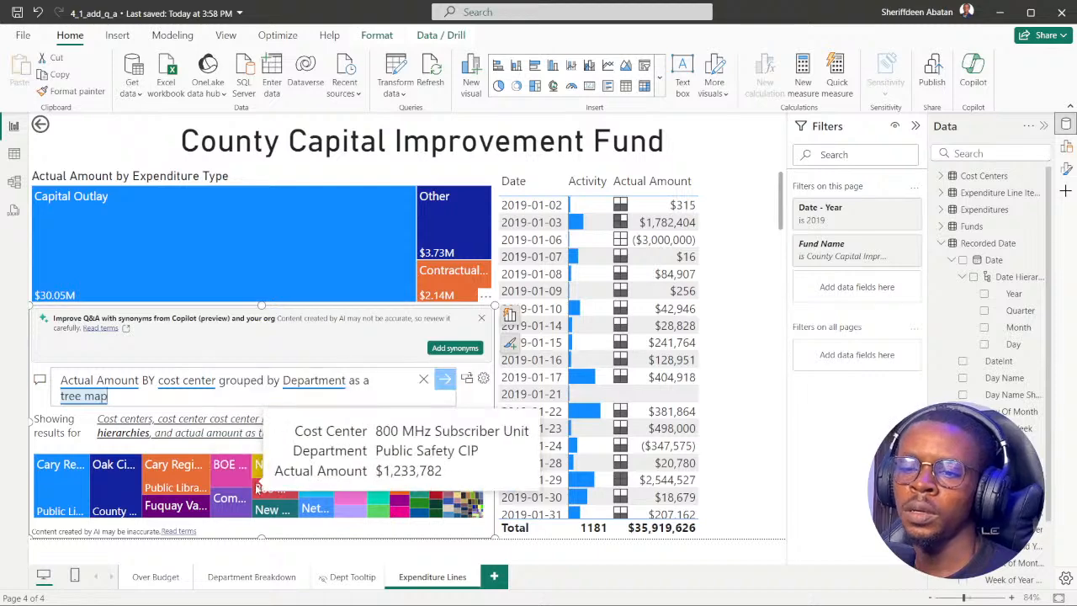
mouse_move(185, 476)
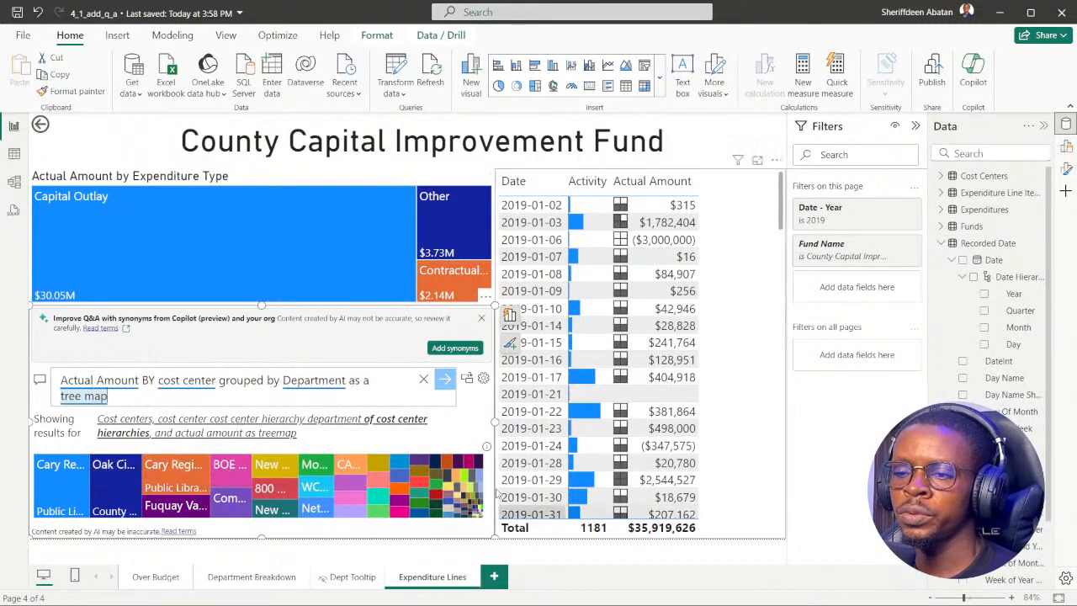
Advance the DataCamp exercise to instruction 3 and return to the Power BI report.
click(479, 594)
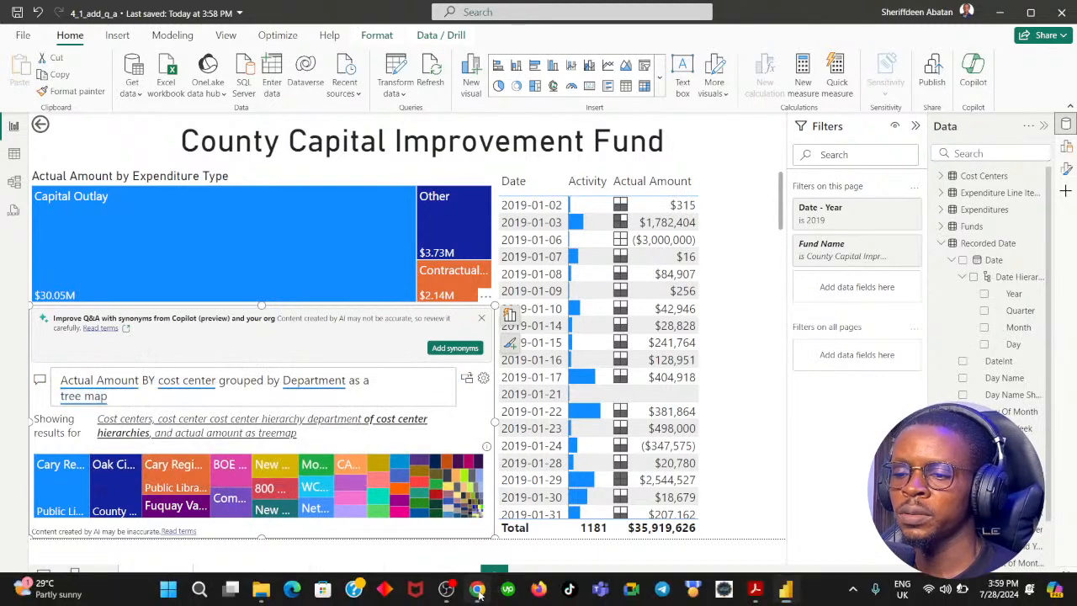
click(579, 455)
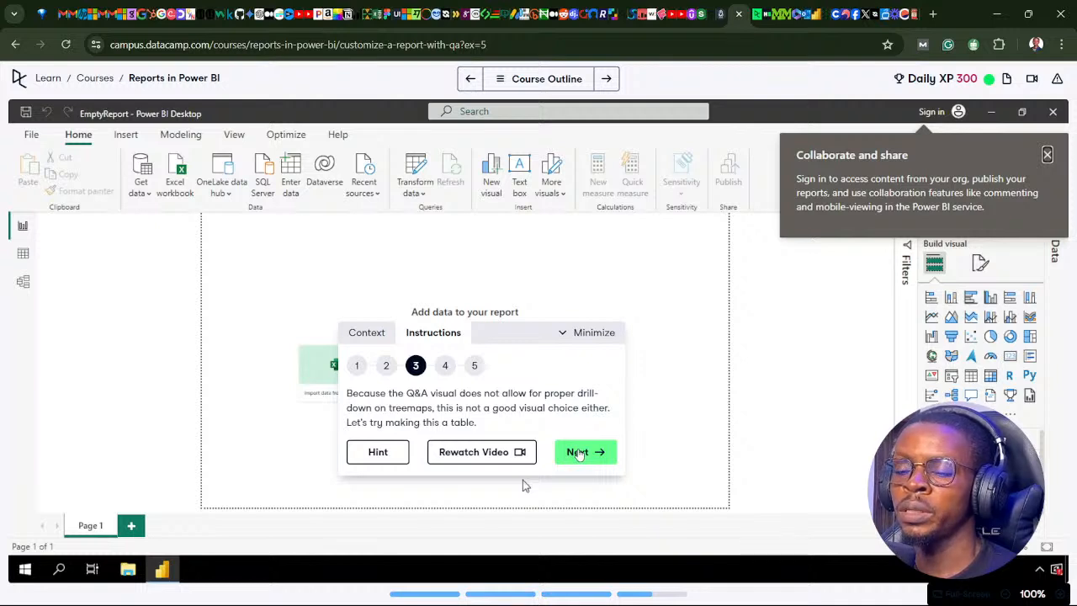
click(785, 589)
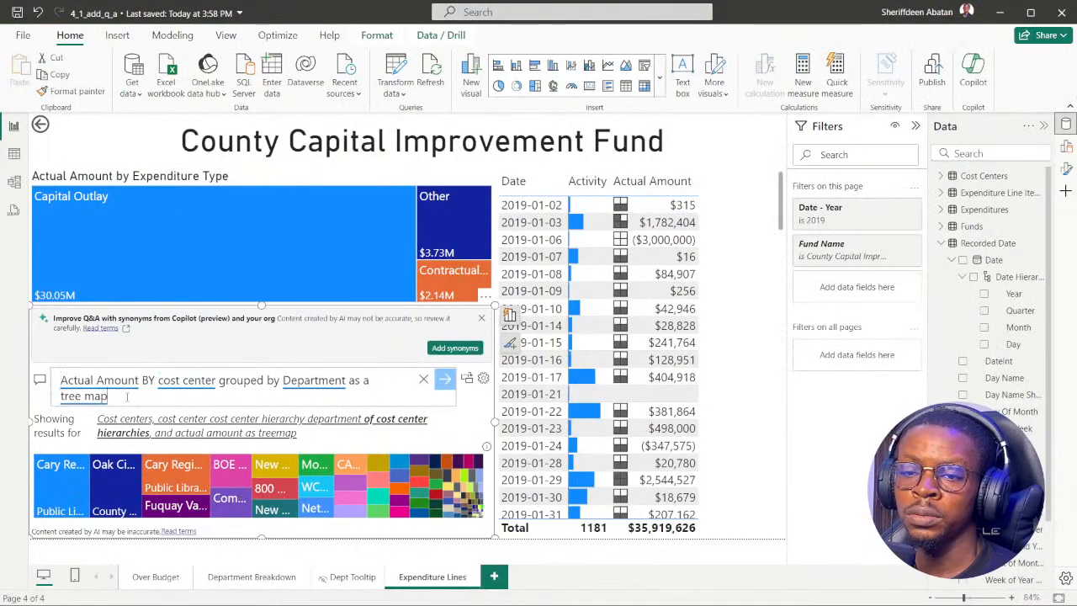
Replace "tree map" with "table" in the Q&A question, accept the matching suggestion, and look through the rows.
key(BackSpace)
key(BackSpace)
key(BackSpace)
key(BackSpace)
key(BackSpace)
key(BackSpace)
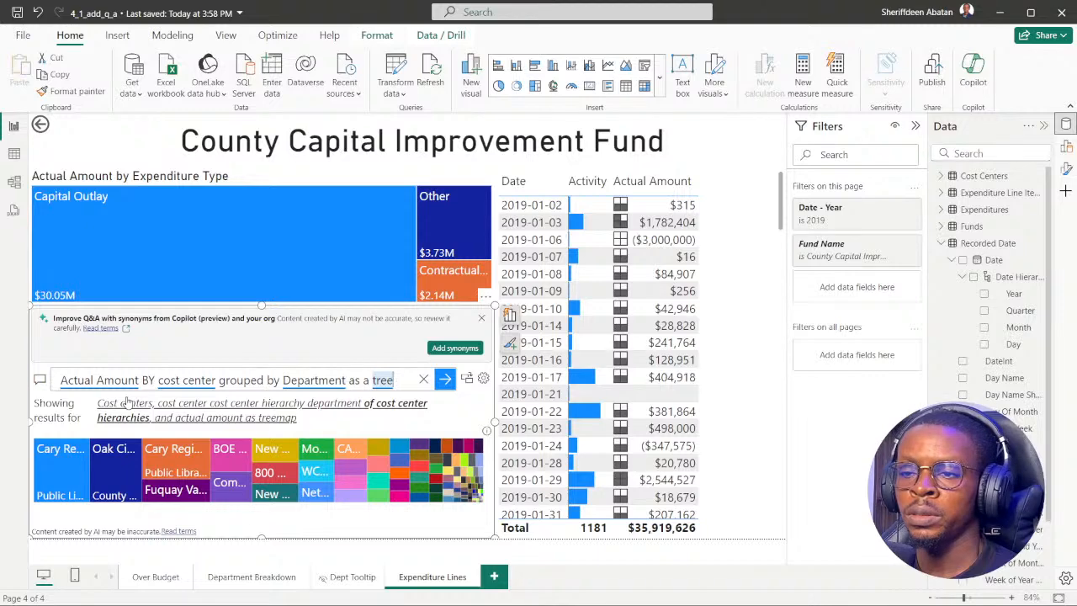
text(ab)
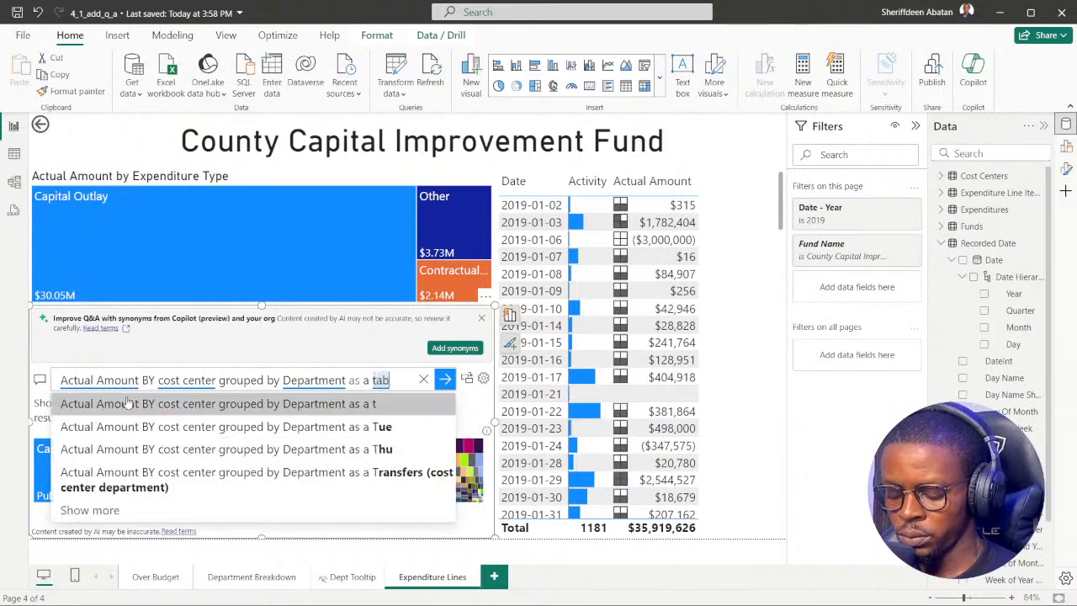
text(le)
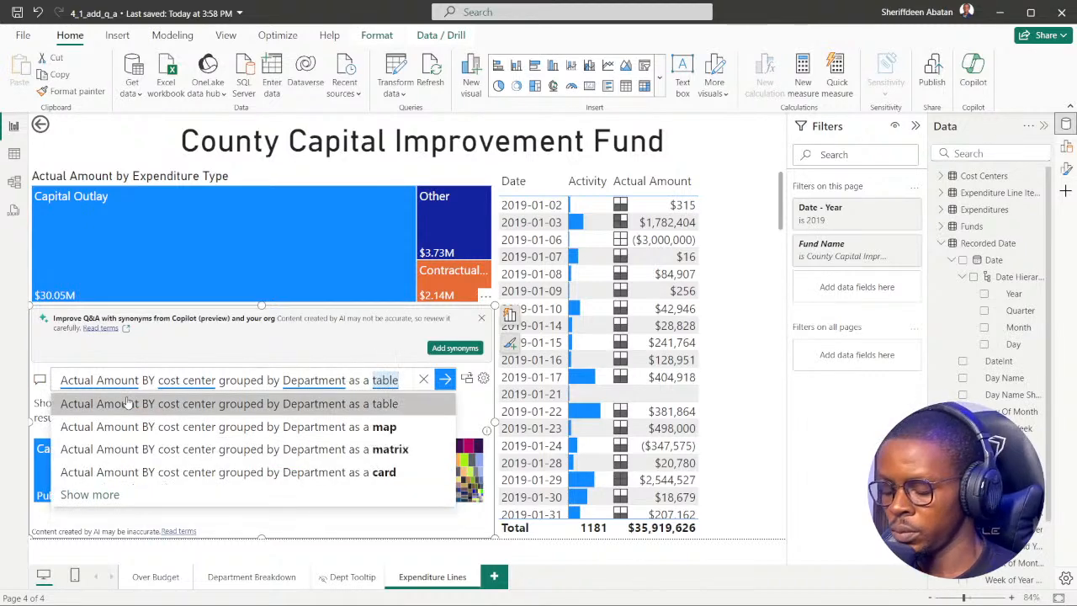
click(127, 403)
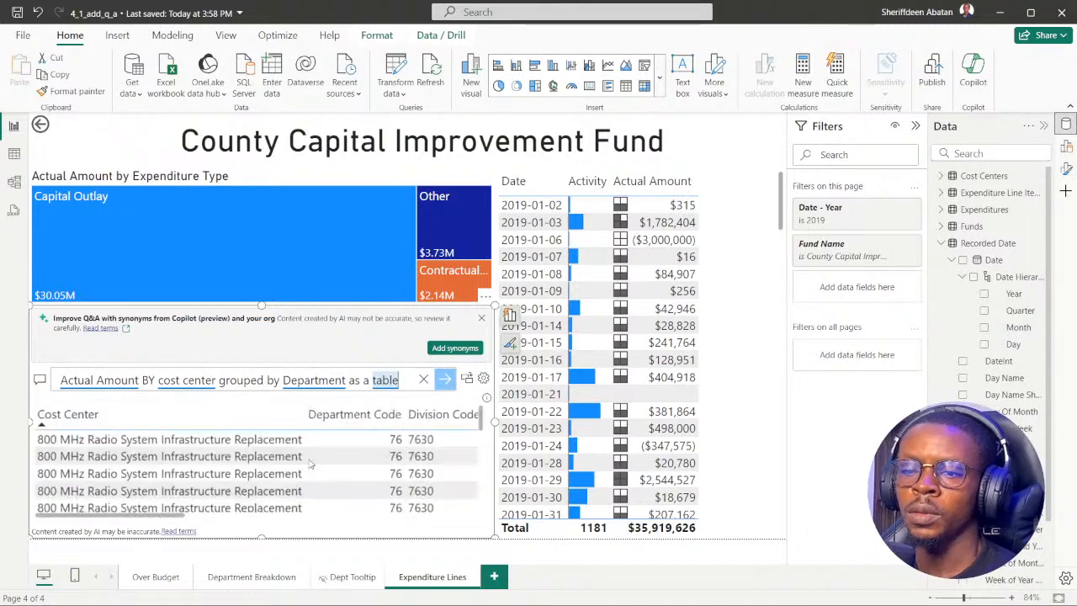
scroll(208, 481, down, 2)
scroll(208, 480, up, 2)
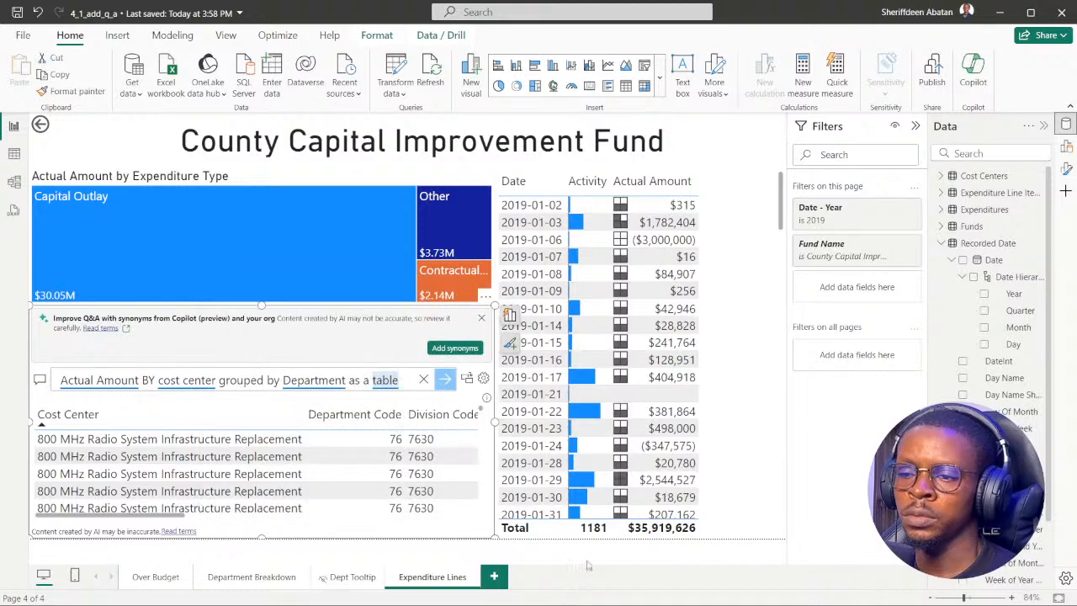
Check the exercise in the browser, return to the report, and look through the rows of the Q&A table.
mouse_move(449, 603)
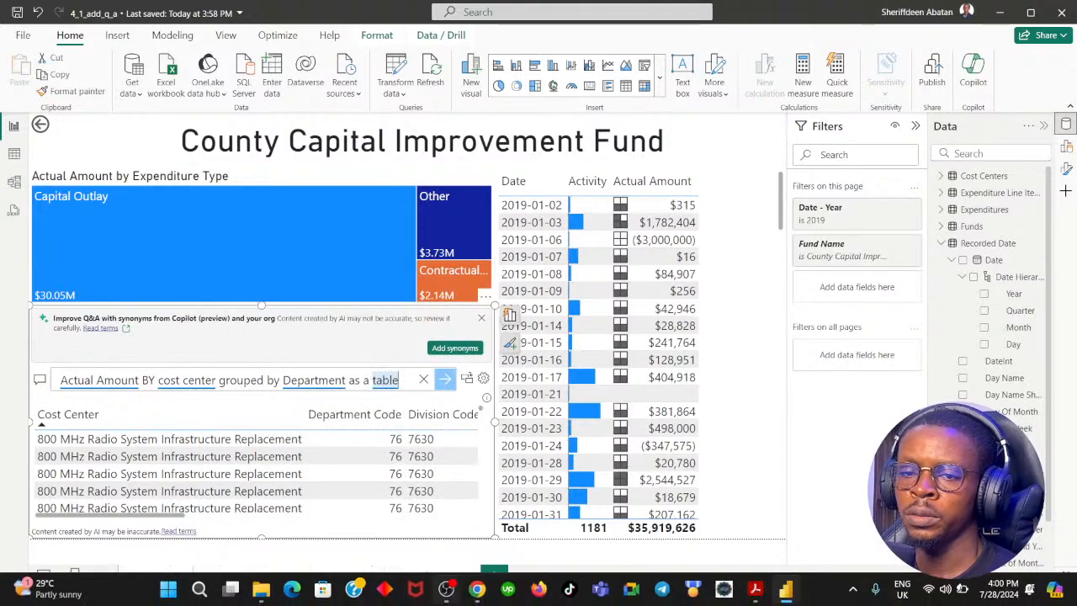
click(476, 588)
click(476, 589)
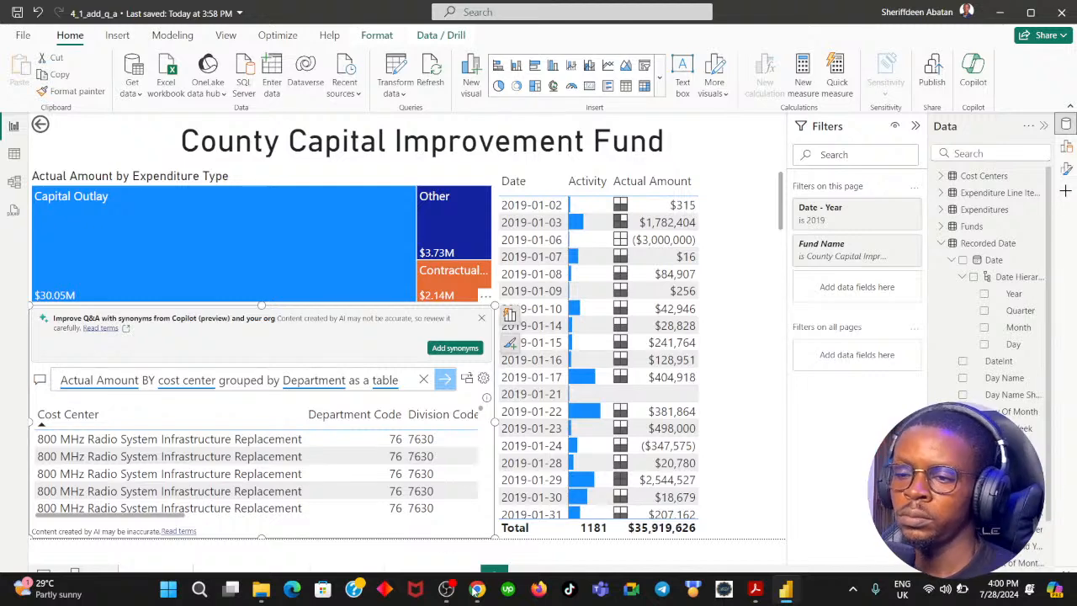
scroll(392, 465, down, 10)
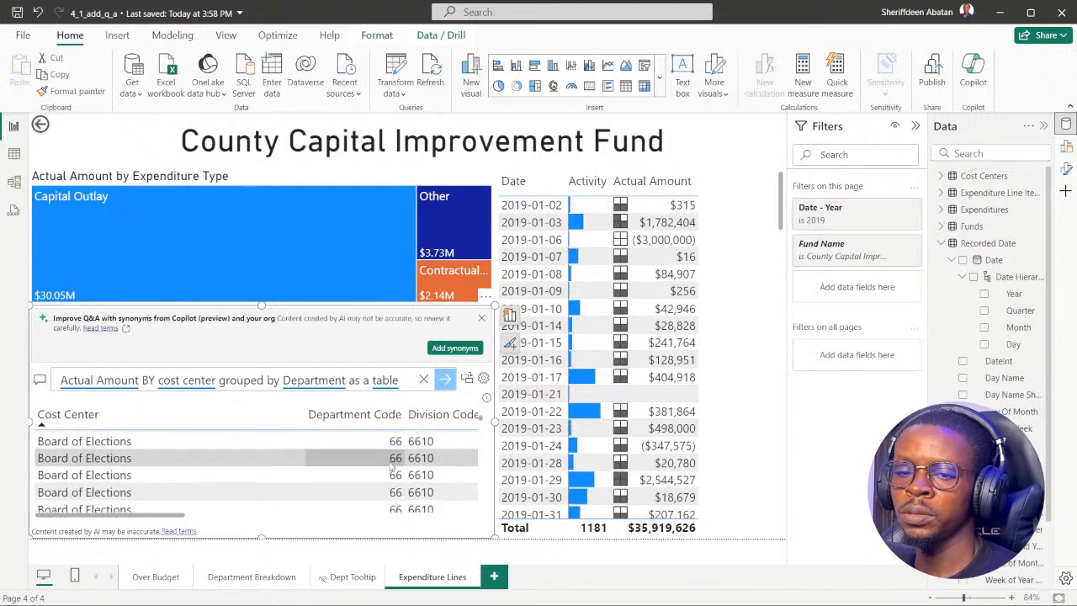
scroll(392, 465, up, 10)
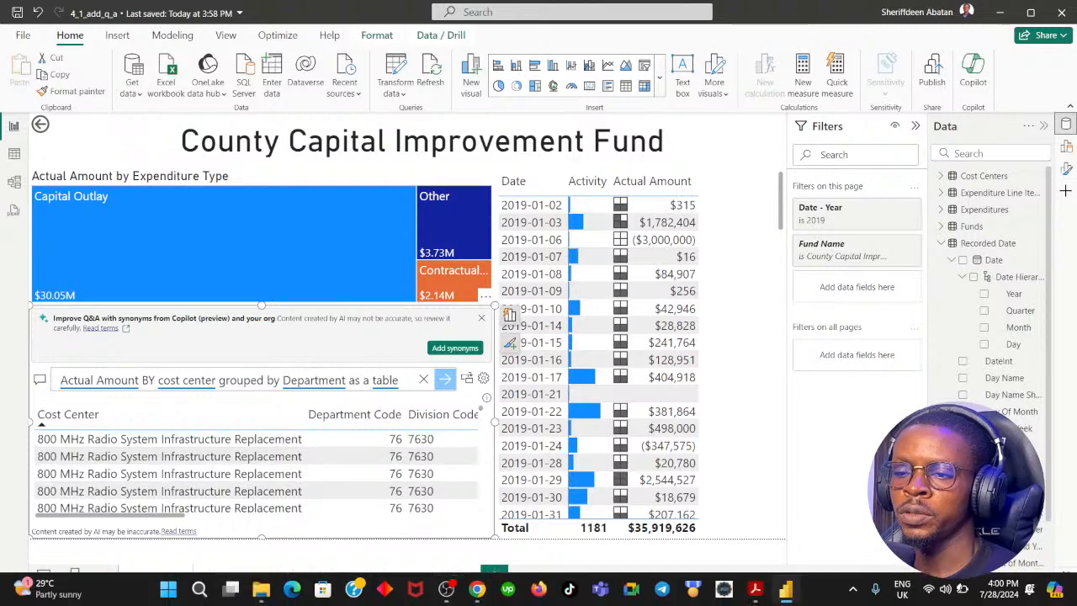
Read DataCamp instruction 4, reopen instruction 3, and return to Power BI Desktop to review the Q&A table rows by cost center.
click(479, 591)
click(582, 459)
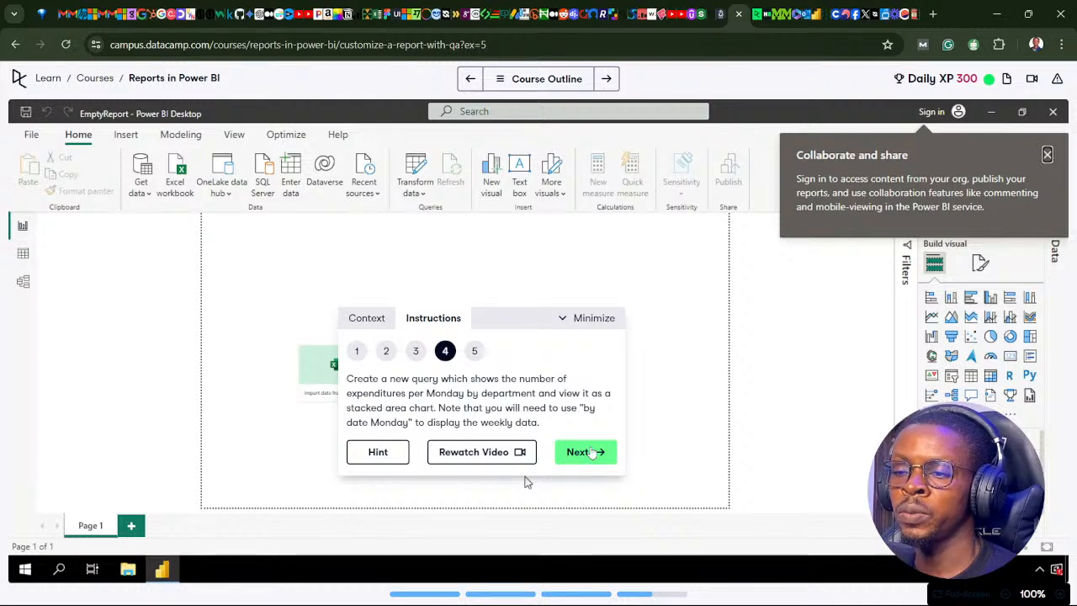
click(415, 351)
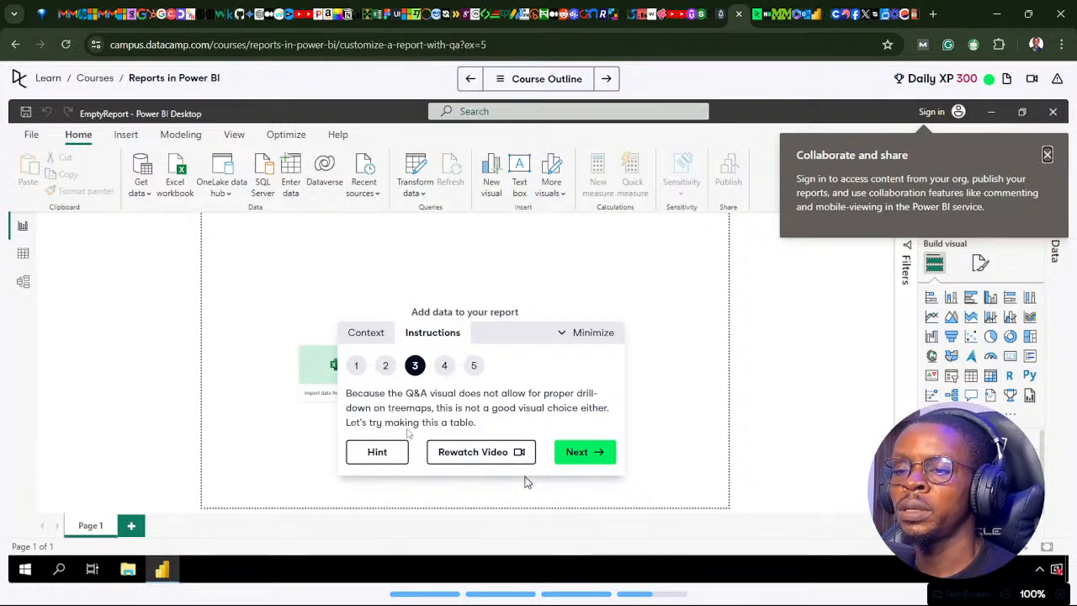
mouse_move(535, 602)
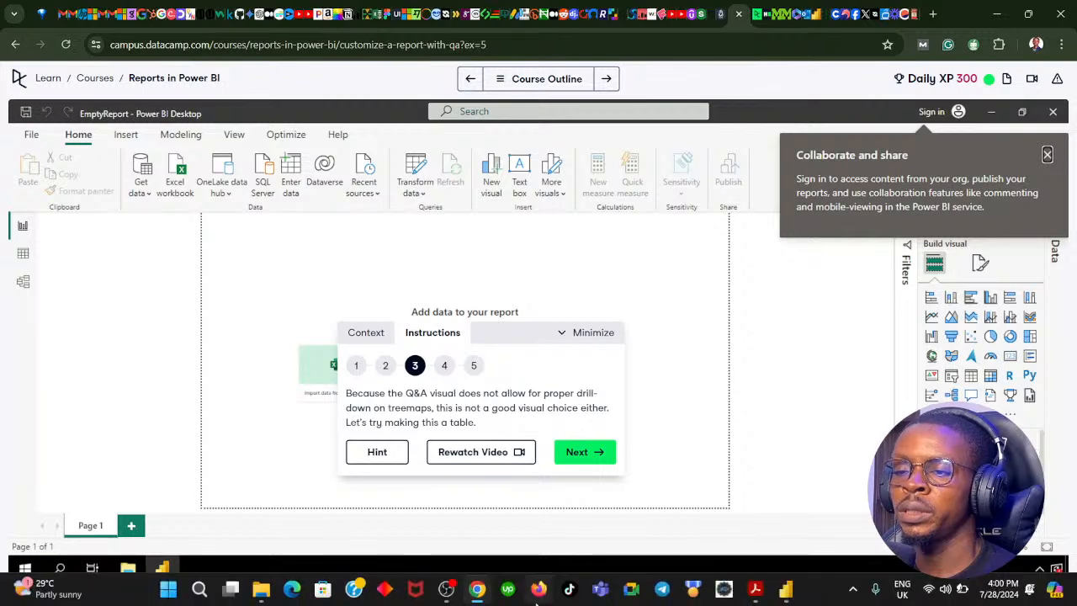
click(477, 589)
scroll(278, 492, down, 10)
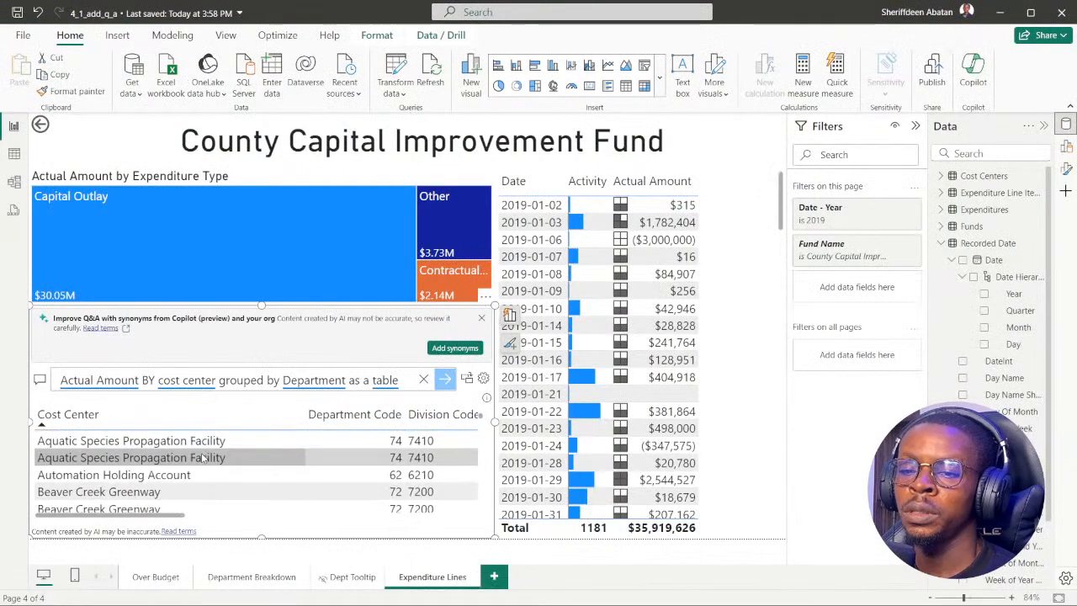
scroll(204, 461, up, 8)
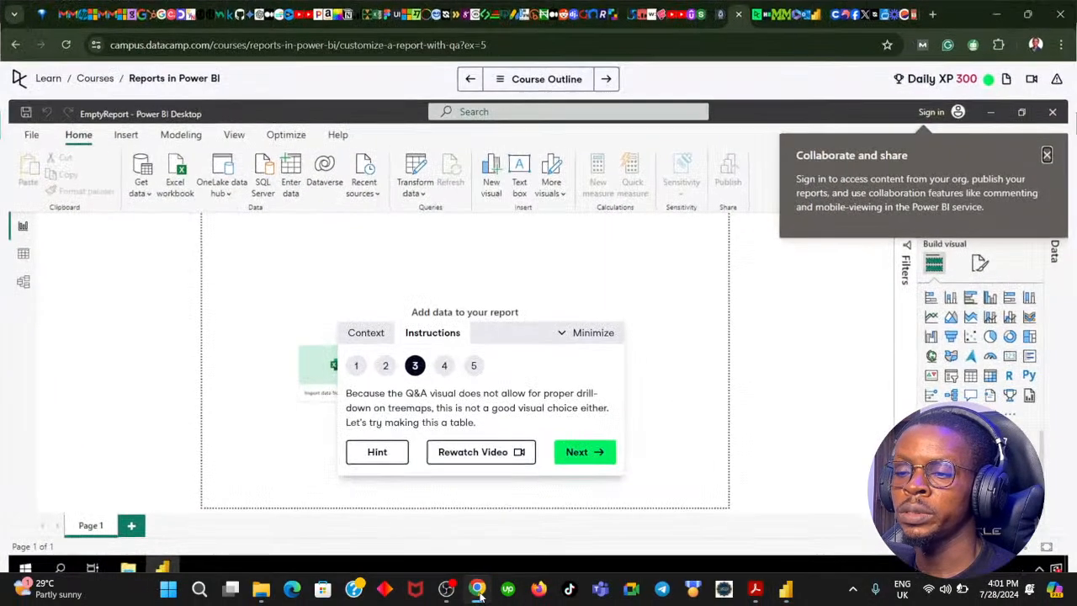
Switch to the DataCamp exercise, advance to instruction 4, and return to the Power BI report.
click(477, 589)
click(577, 453)
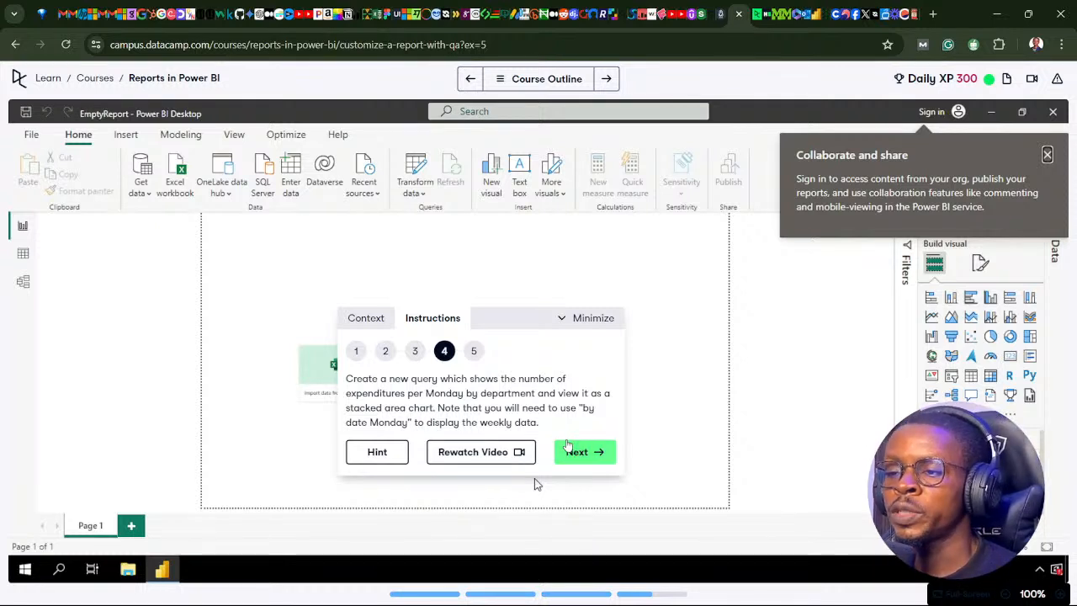
mouse_move(494, 595)
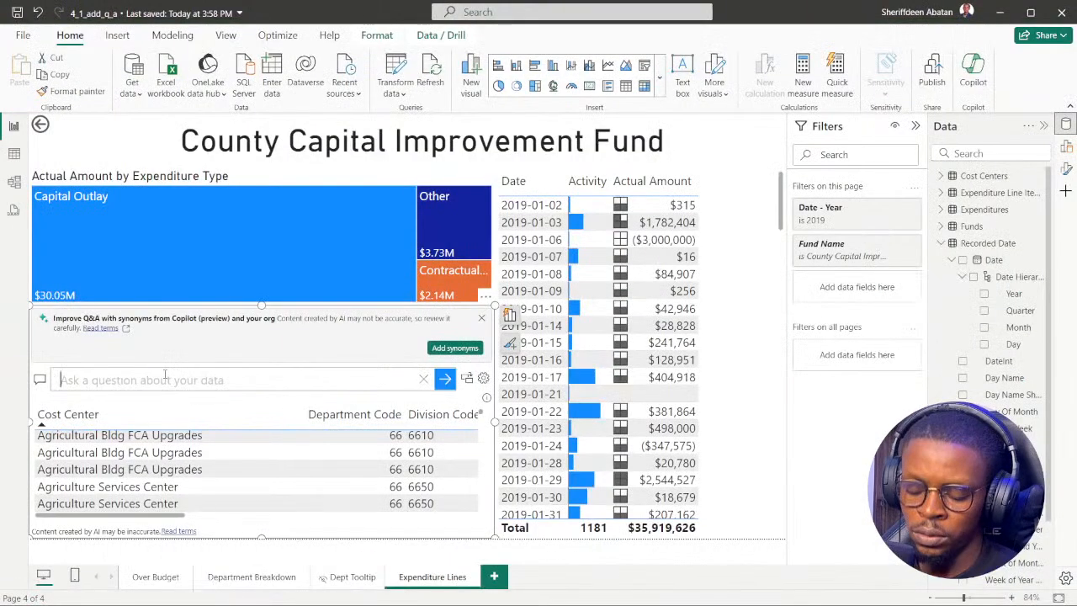
Replace the Q&A question with "Number of expenditures by Monday", accepting the matching suggestion.
text(Number o)
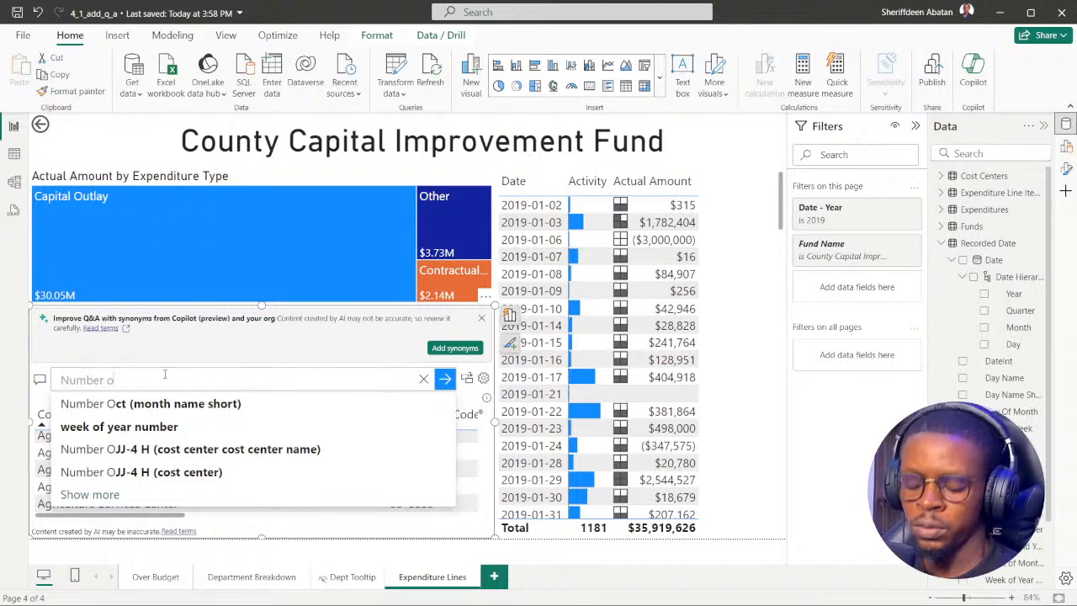
text(f ex)
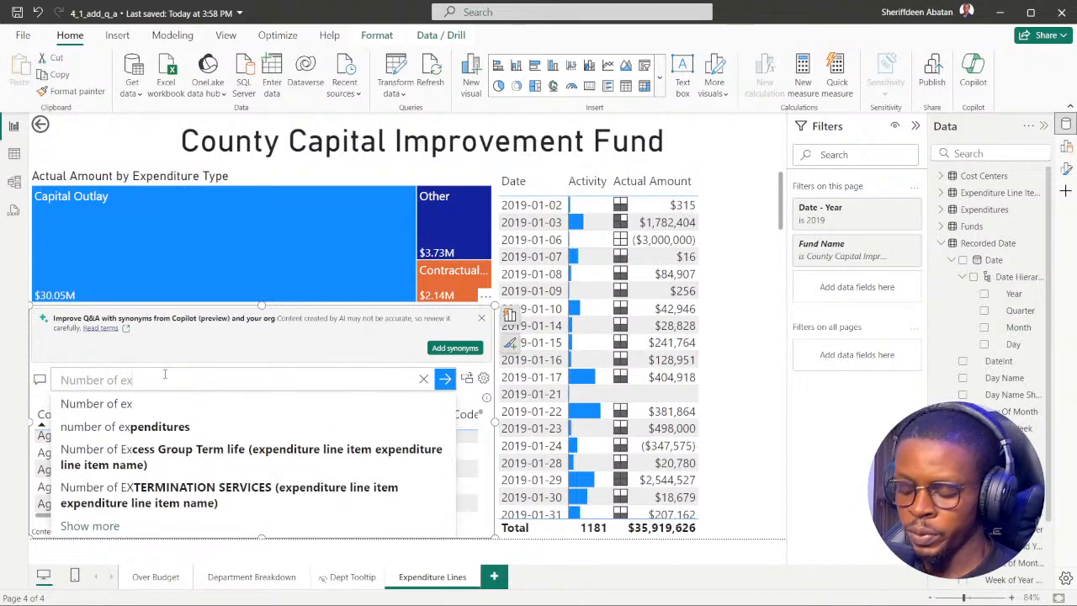
text(pendi)
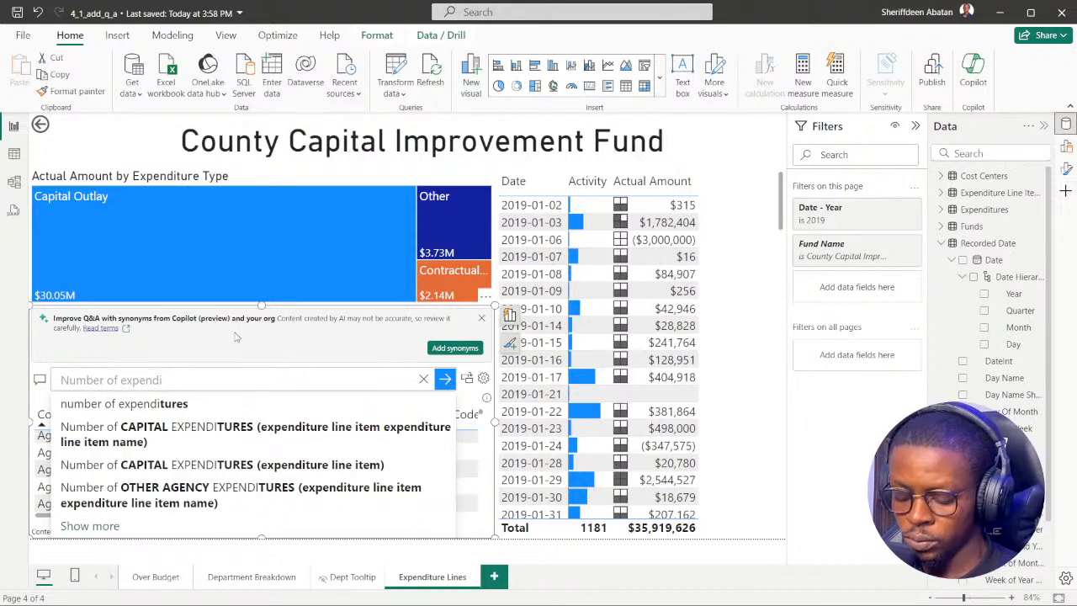
text(tures)
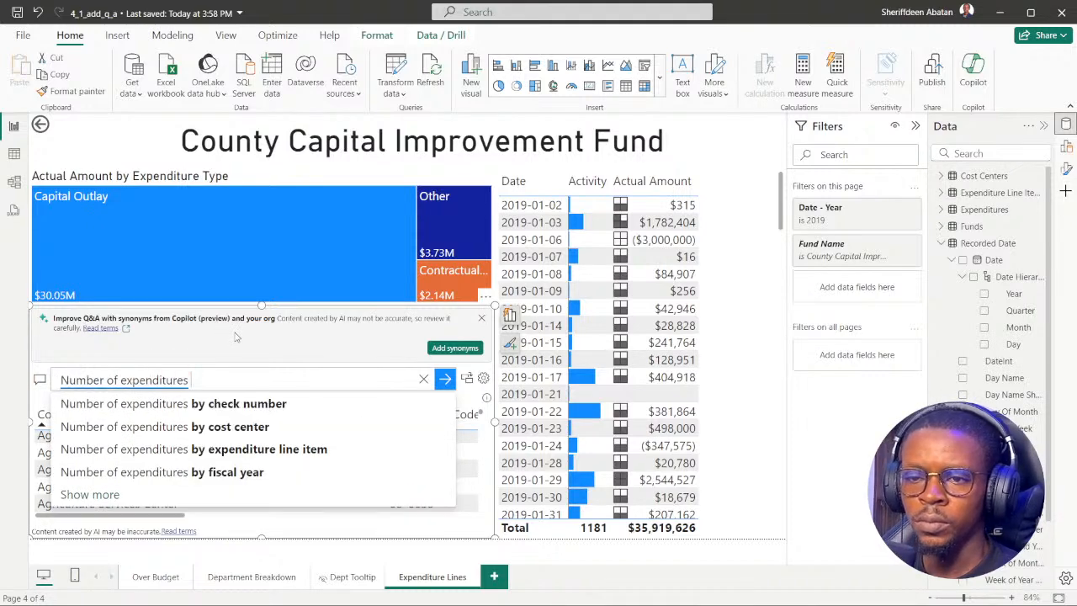
text( by Mon)
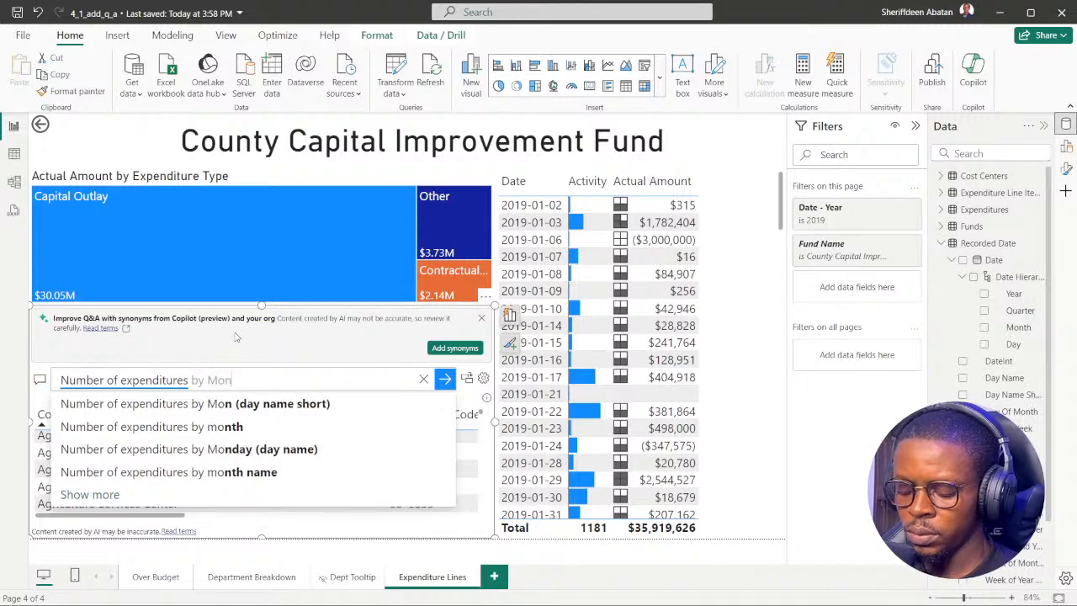
text(day)
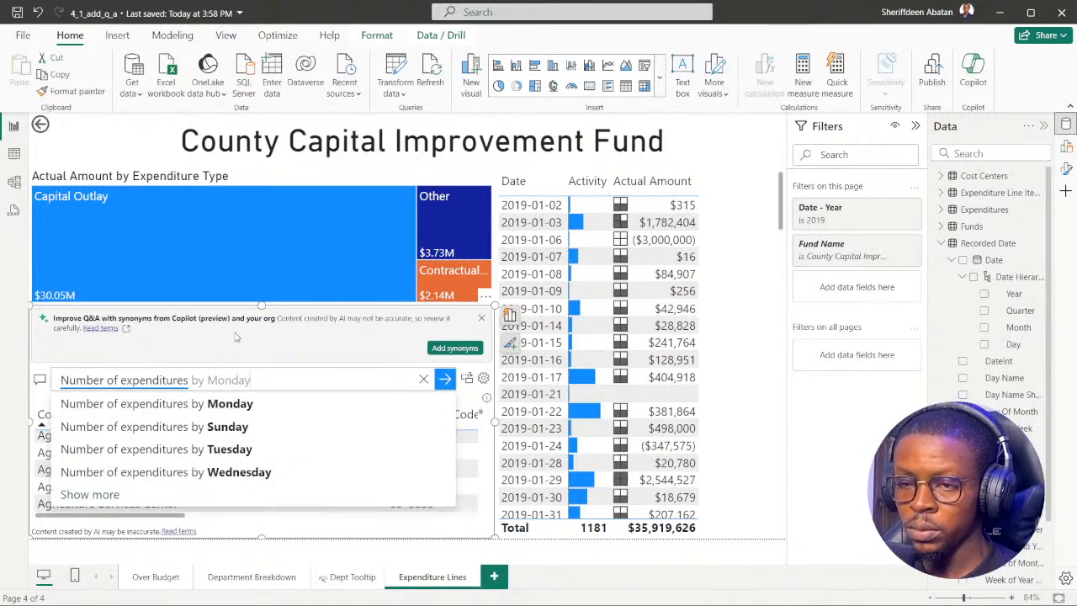
key(Return)
Extend the Q&A question with "by Department as a", checking the wording against DataCamp instruction 4 in the browser.
text(by)
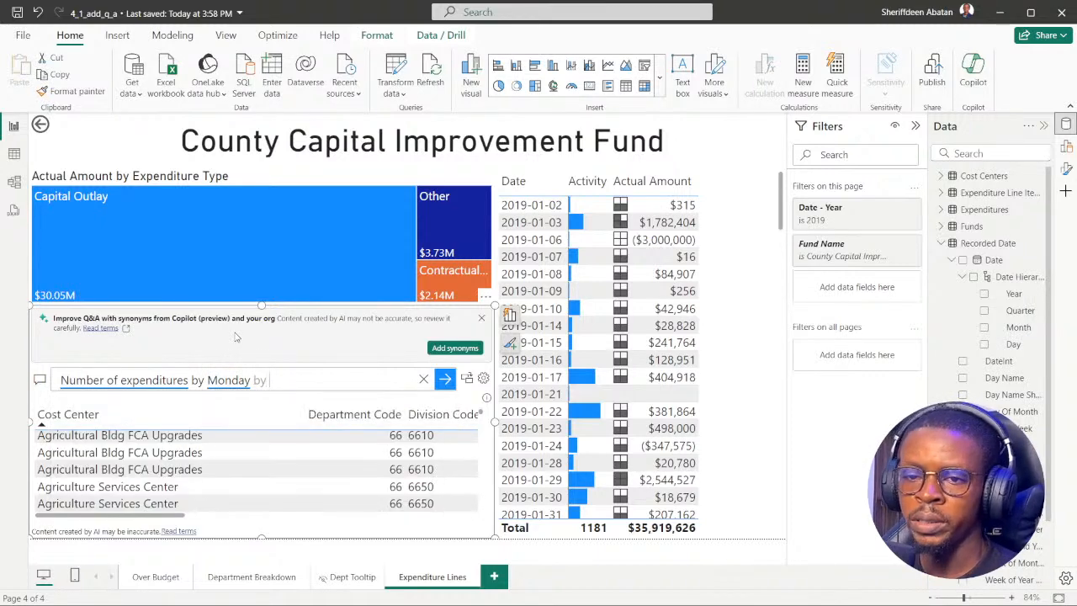
click(476, 588)
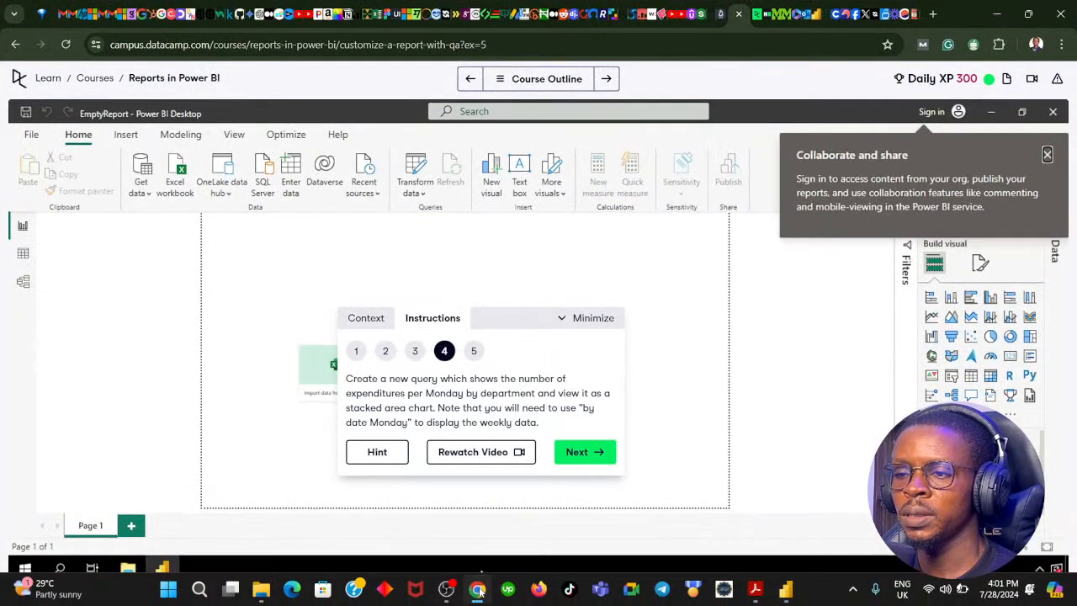
click(477, 589)
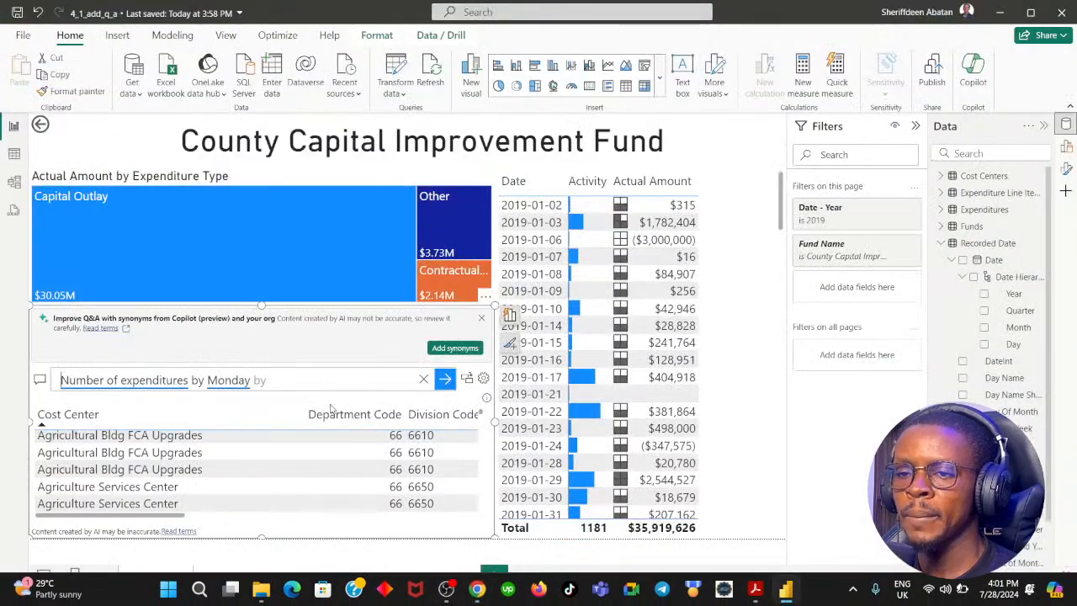
text(Depar)
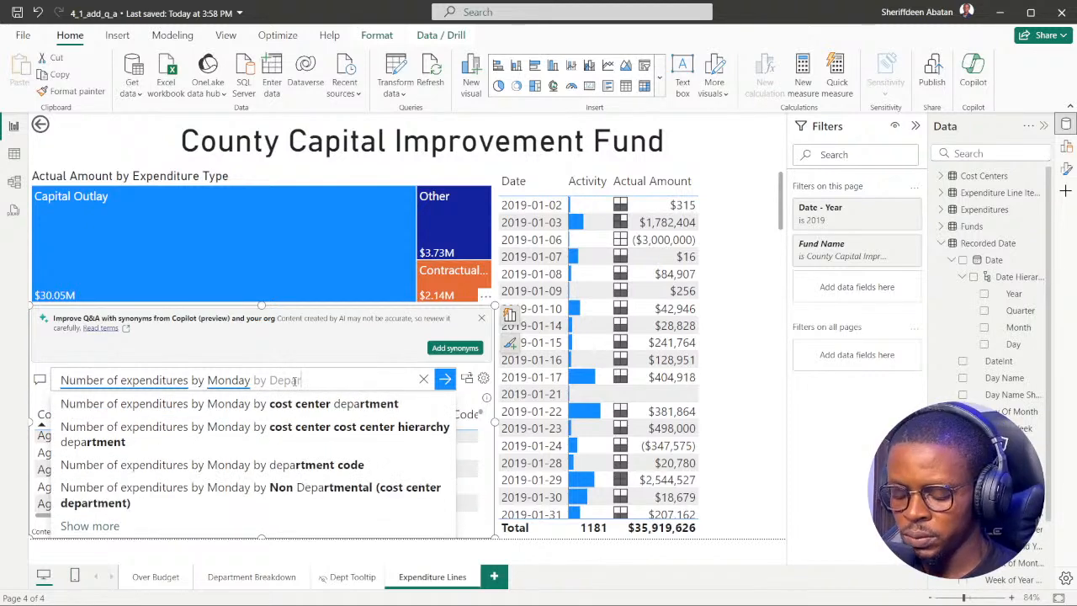
text(tmen)
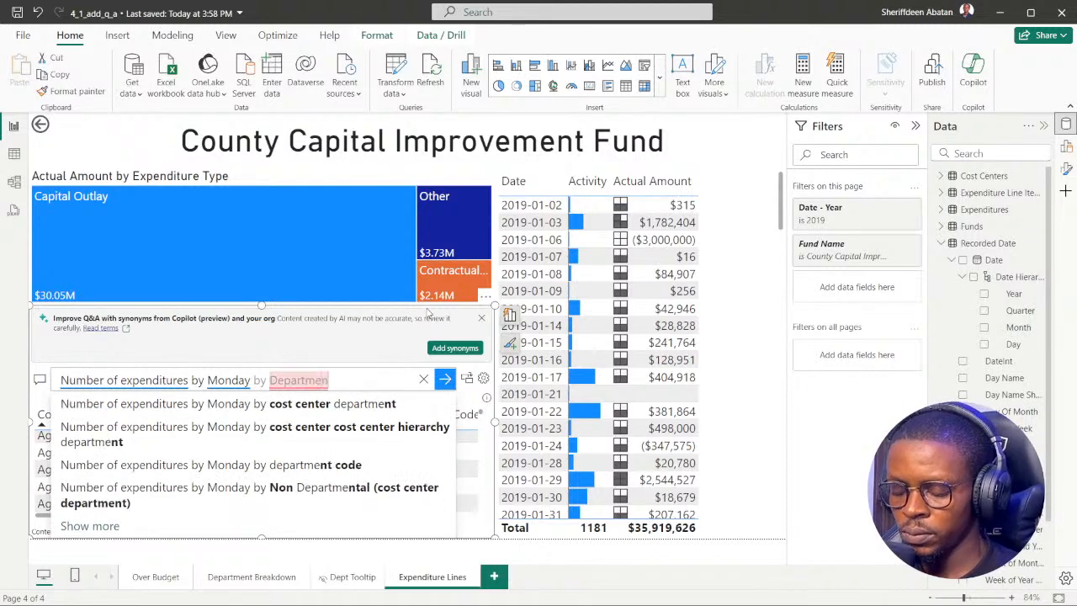
text(t as a)
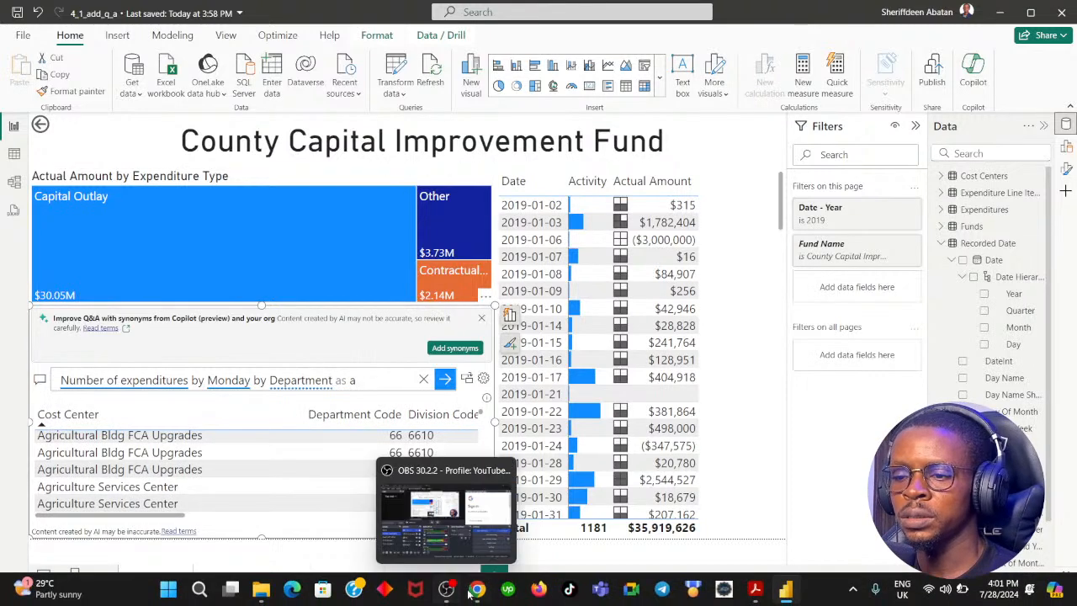
click(477, 591)
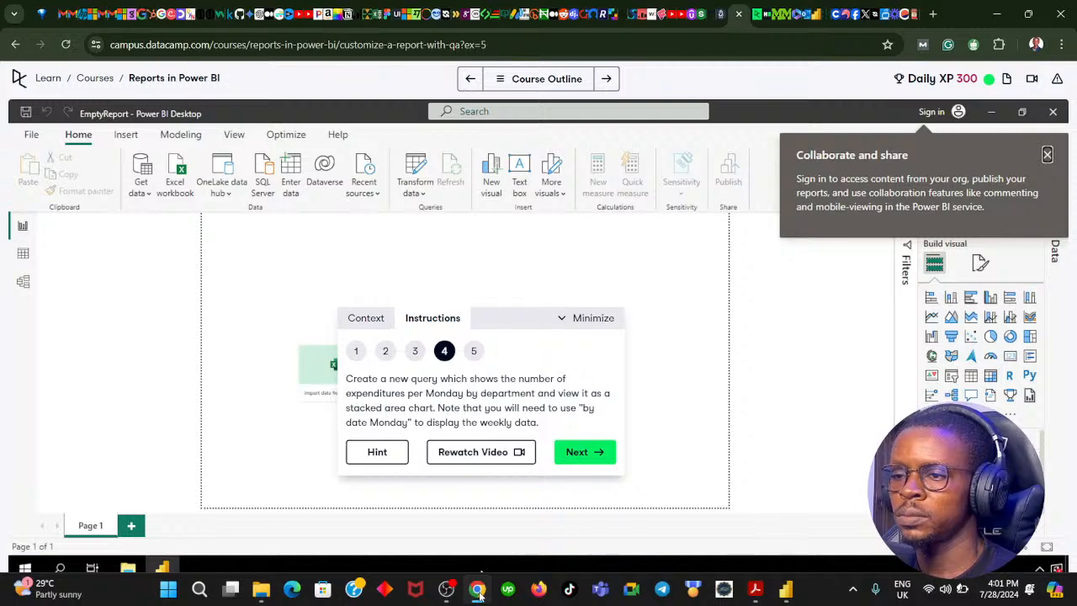
click(477, 591)
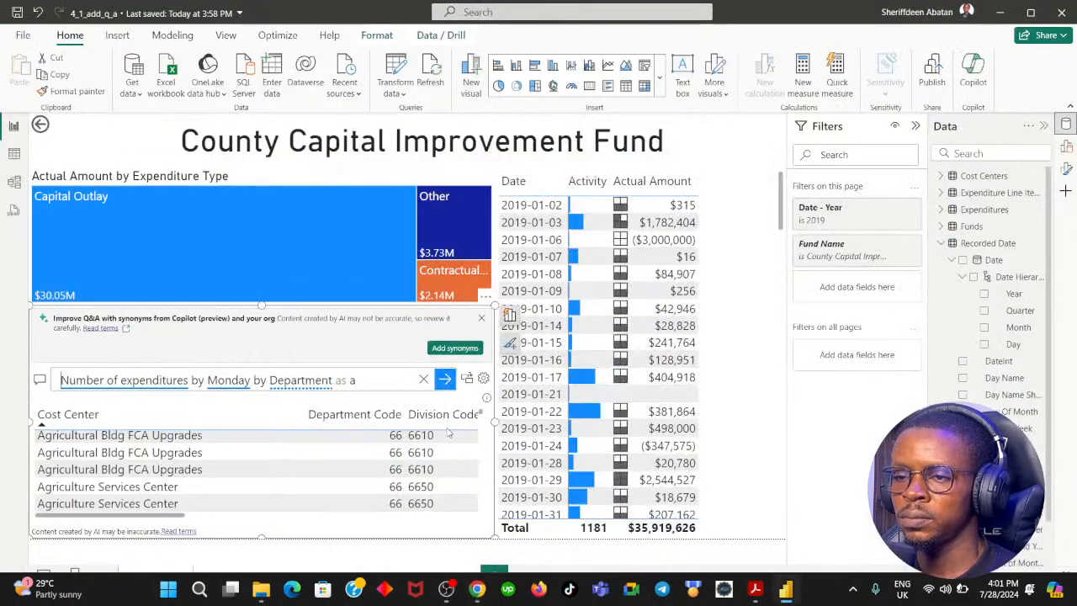
text(sta)
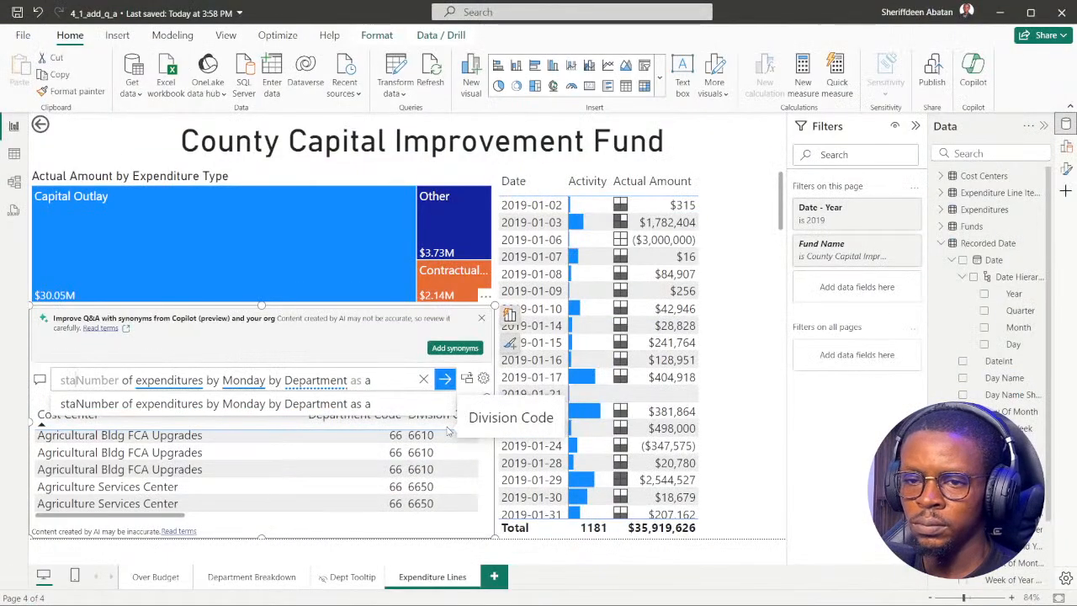
key(BackSpace)
key(BackSpace)
key(BackSpace)
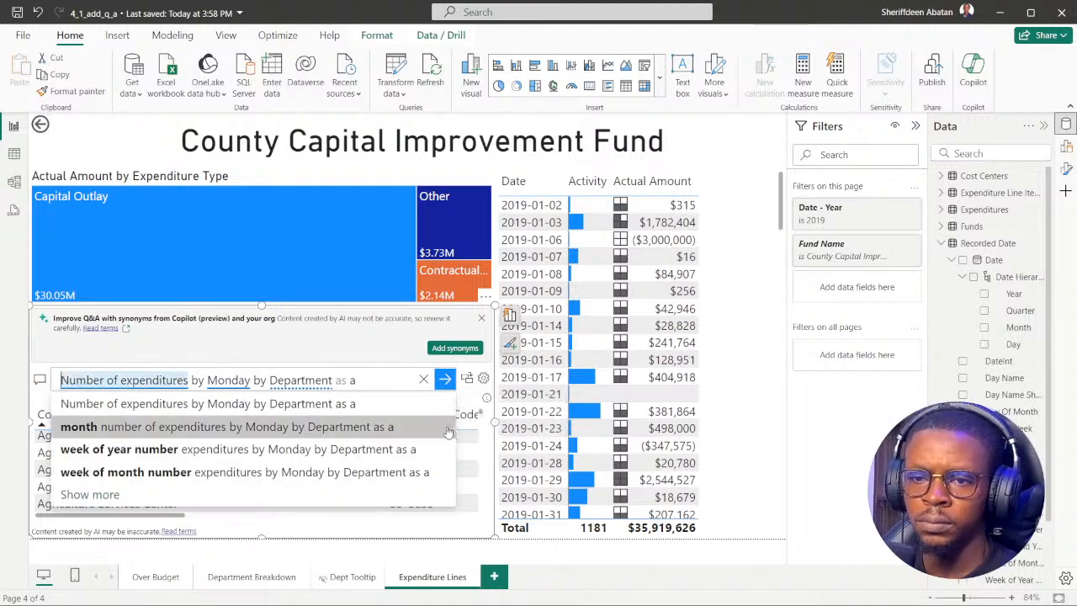
Finish the Q&A question by requesting a stacked area chart, run it, and compare the result with DataCamp instruction 4.
click(371, 380)
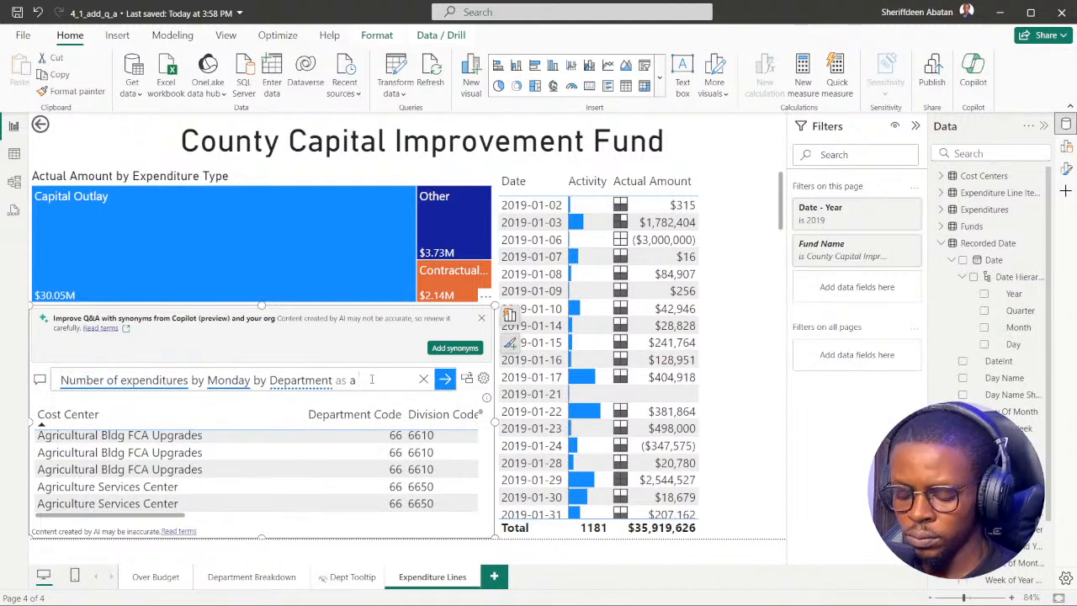
text(satcked ar)
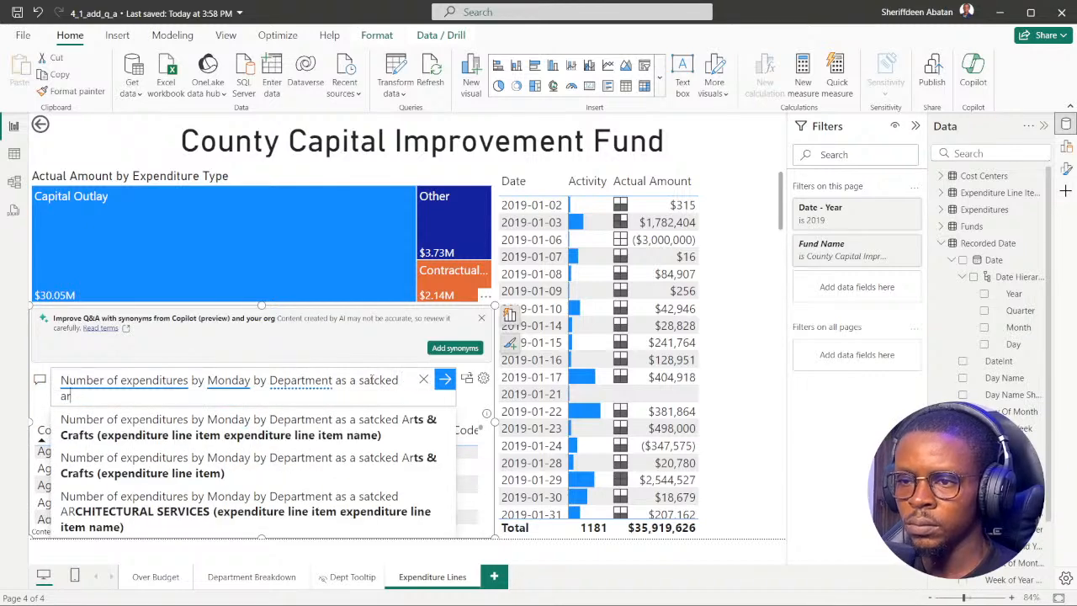
text(ea ac)
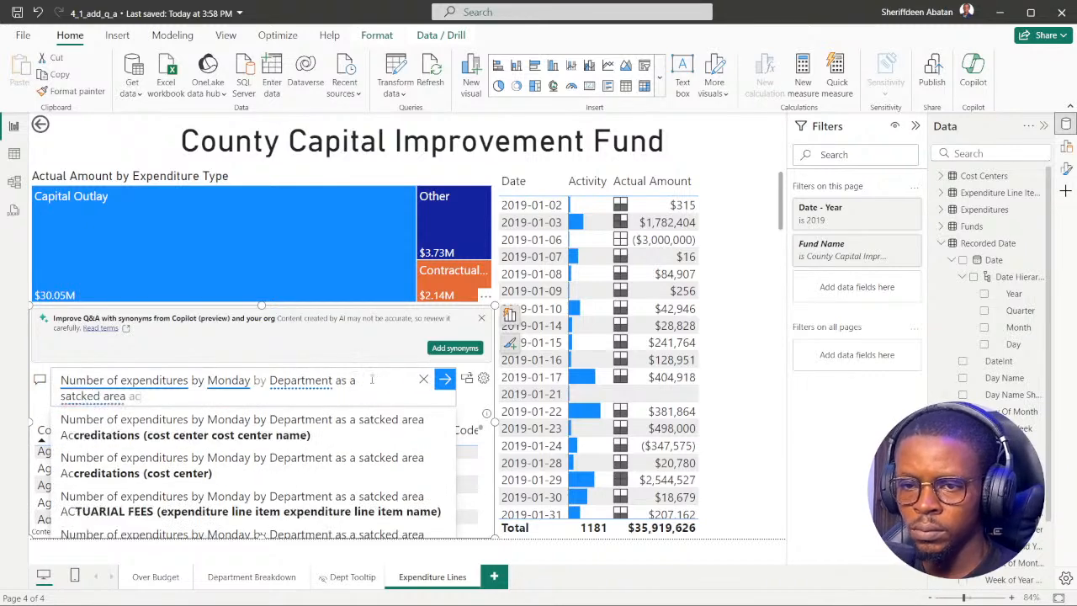
key(BackSpace)
key(BackSpace)
key(BackSpace)
text(cha)
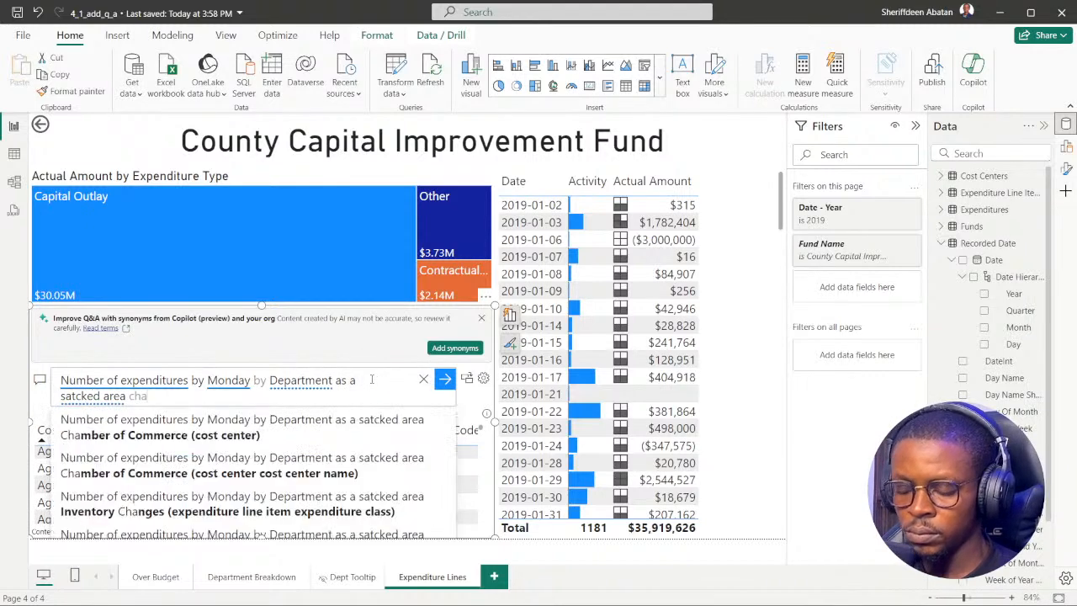
text(trt)
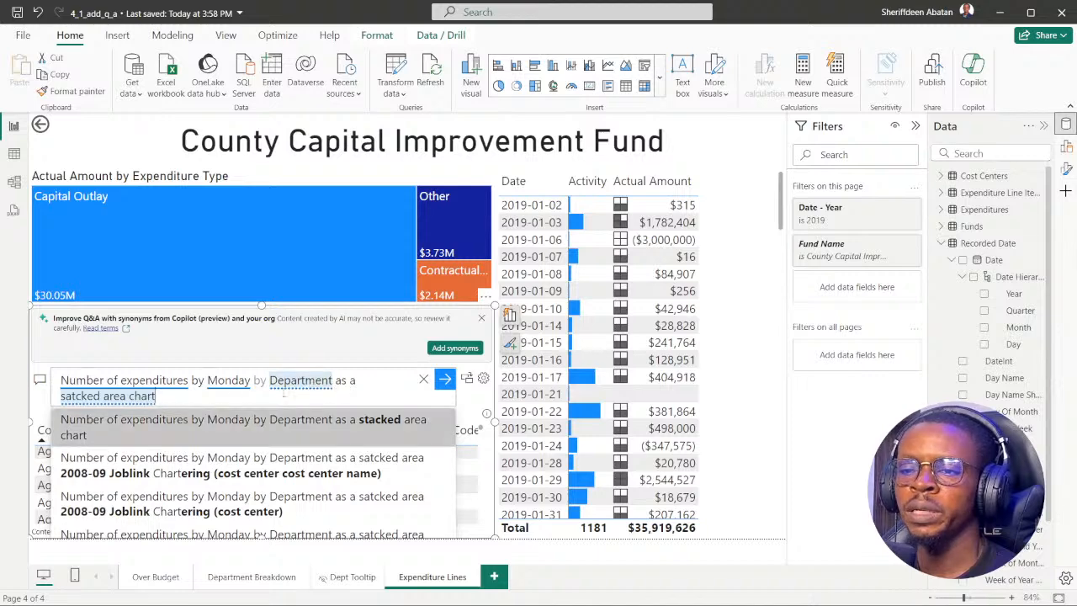
key(Return)
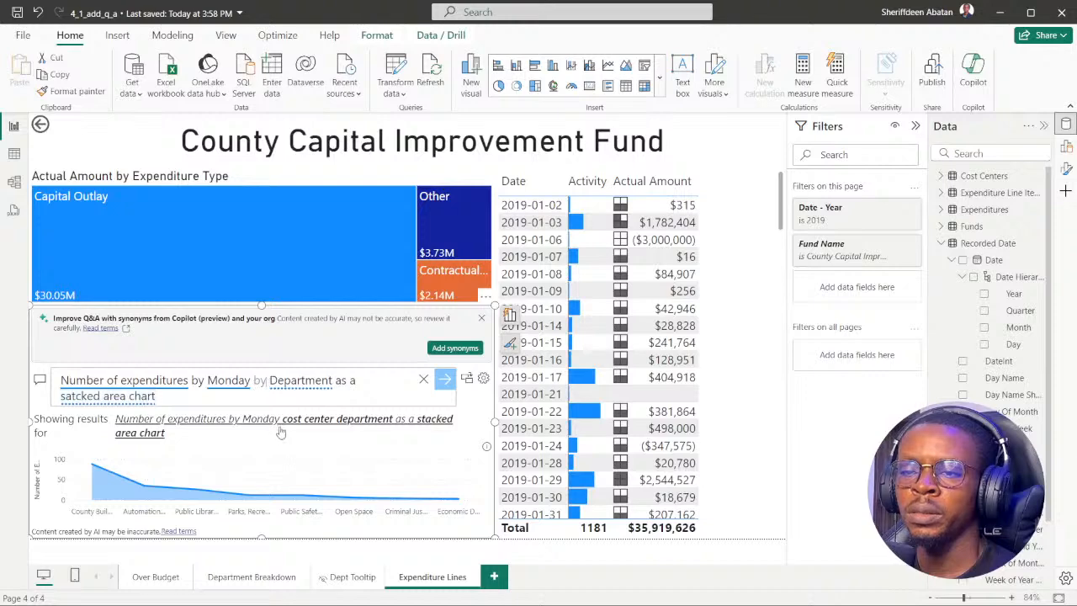
click(477, 591)
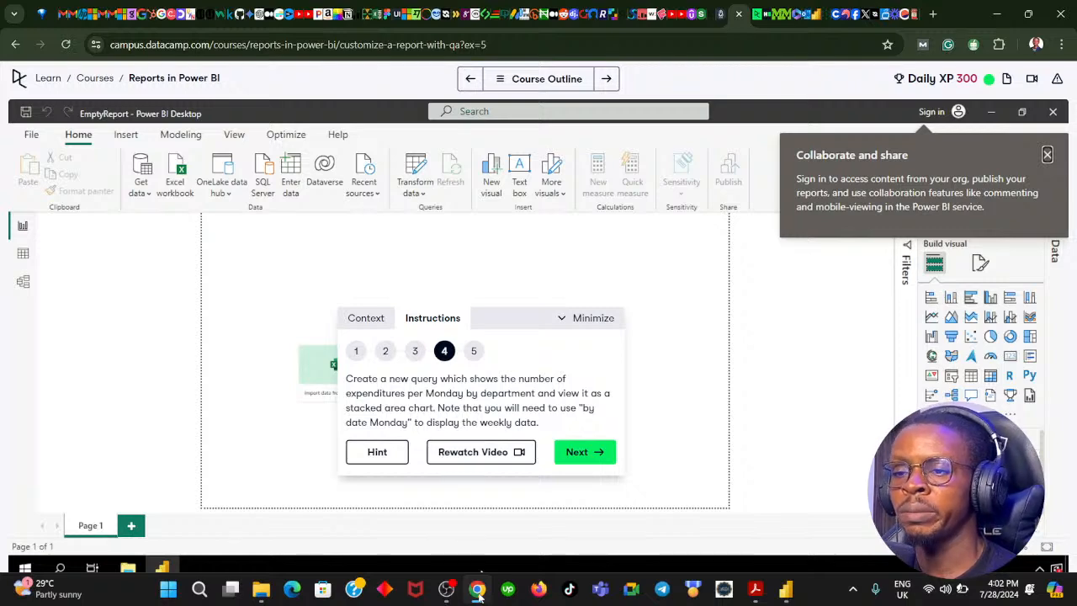
click(477, 591)
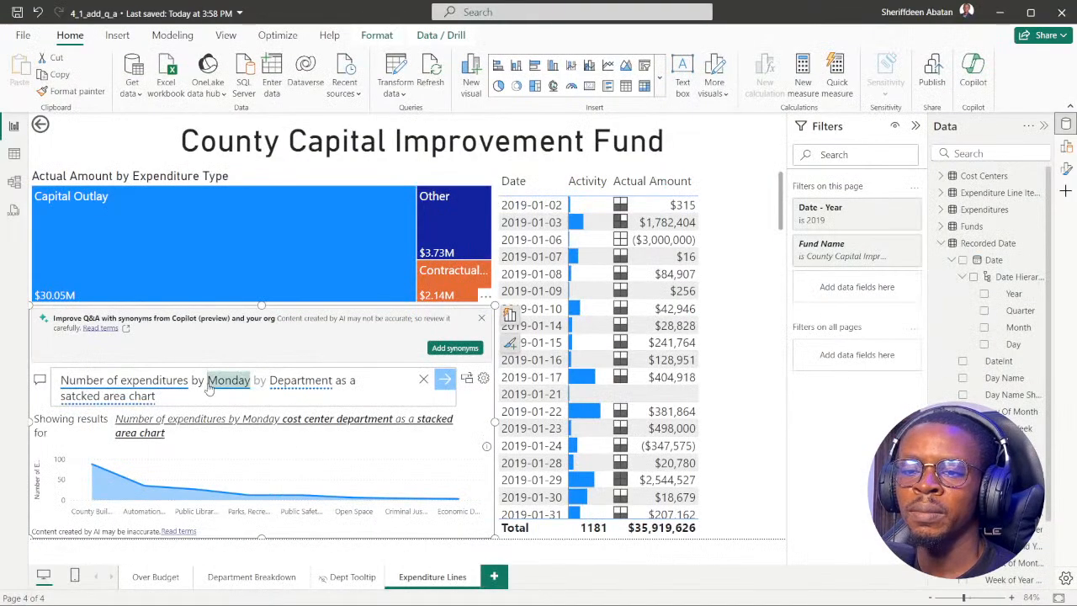
Insert "date" before "Monday" in the Q&A question and run the revised query.
click(215, 392)
text(date)
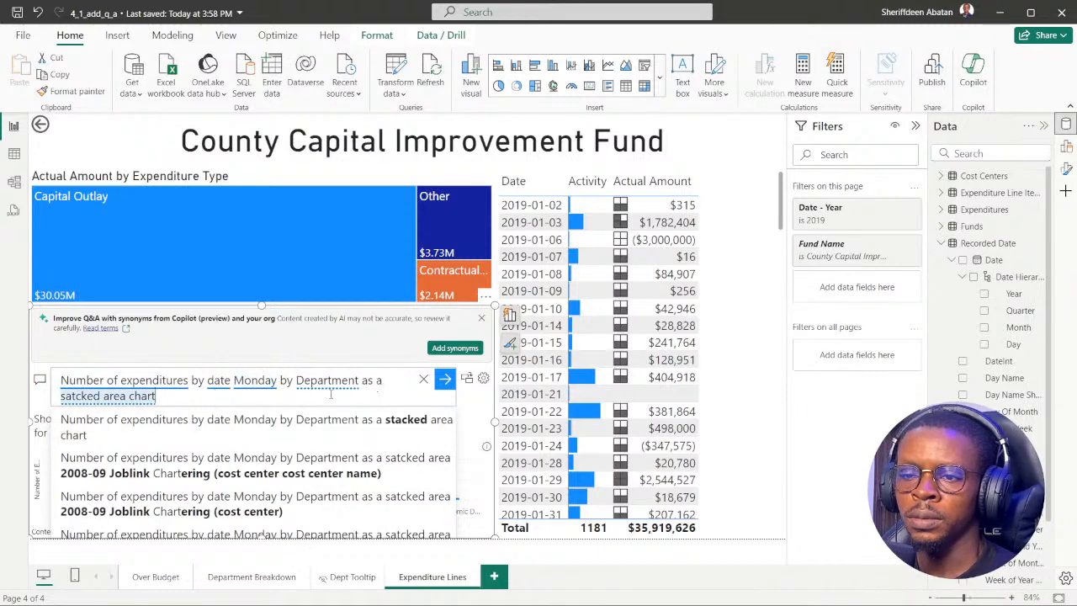
key(Return)
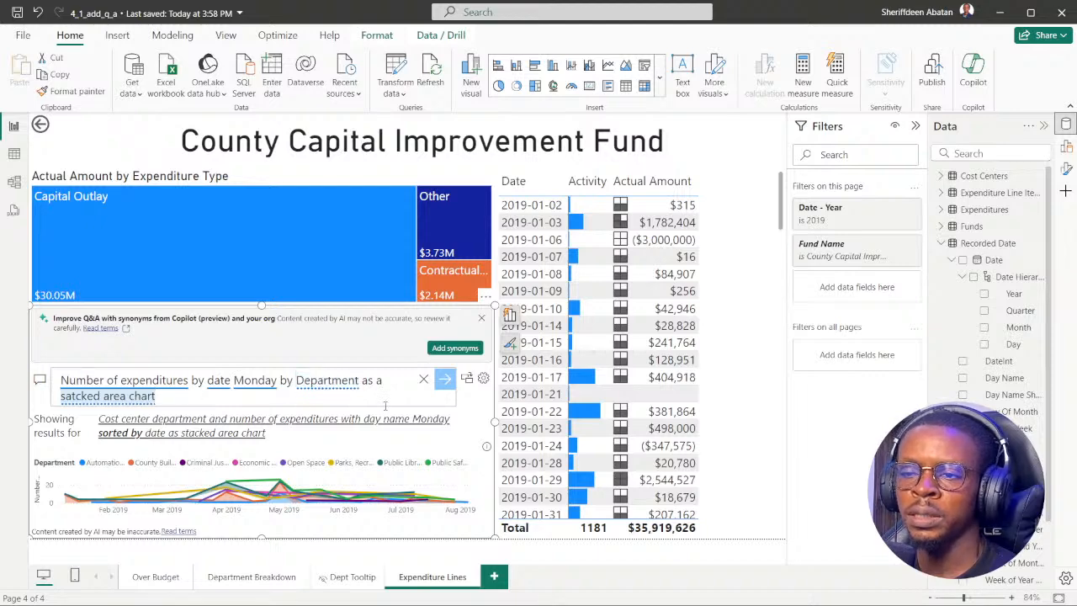
Switch to the DataCamp exercise, advance to instruction 5, and examine the Power BI area chart for the Monday with the most expenditures.
click(476, 592)
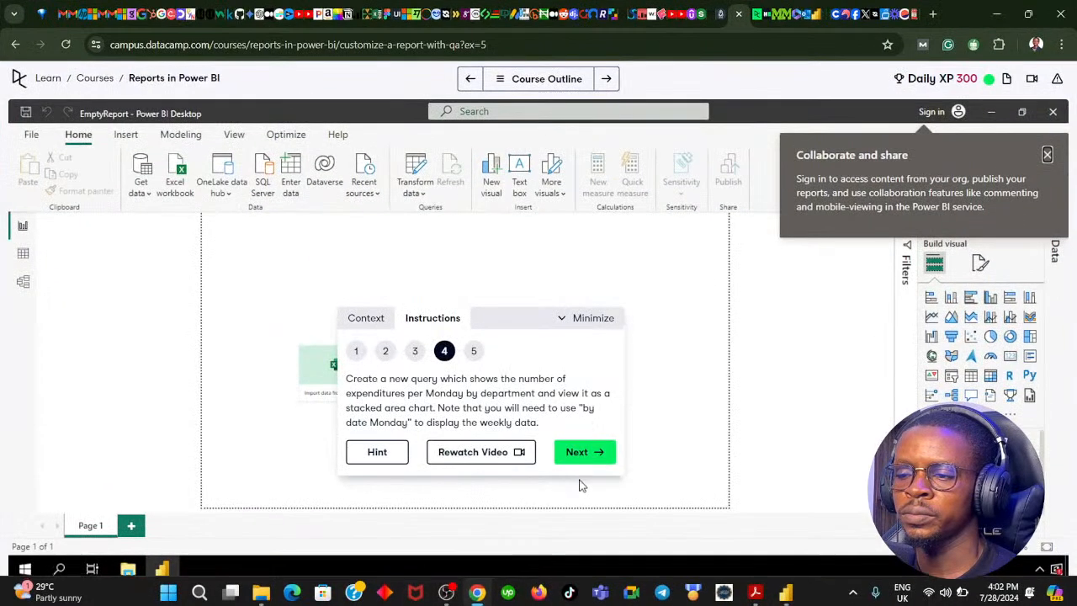
click(581, 459)
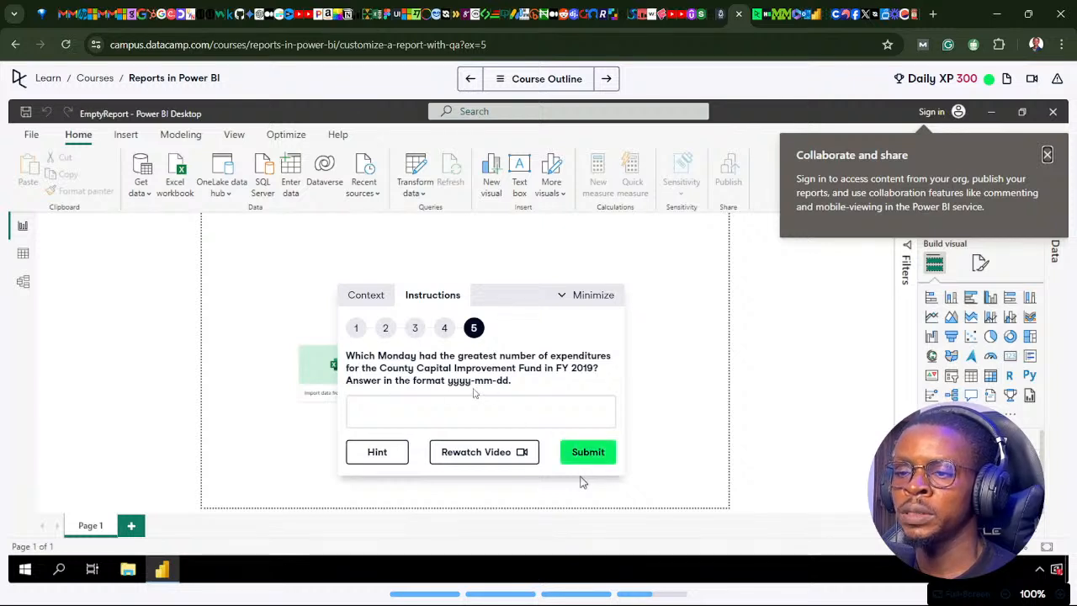
mouse_move(524, 575)
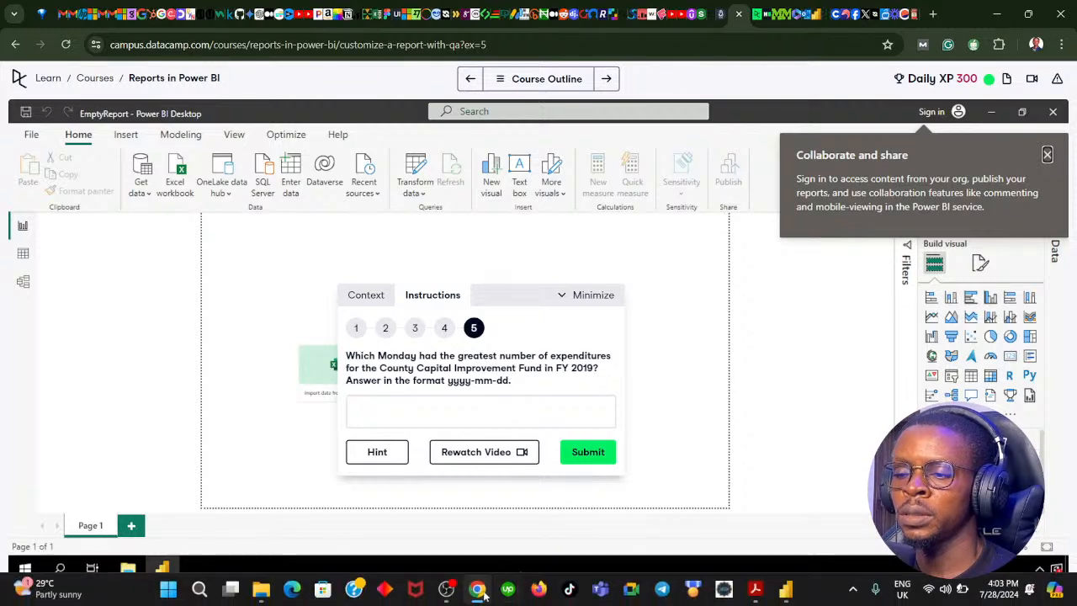
click(478, 594)
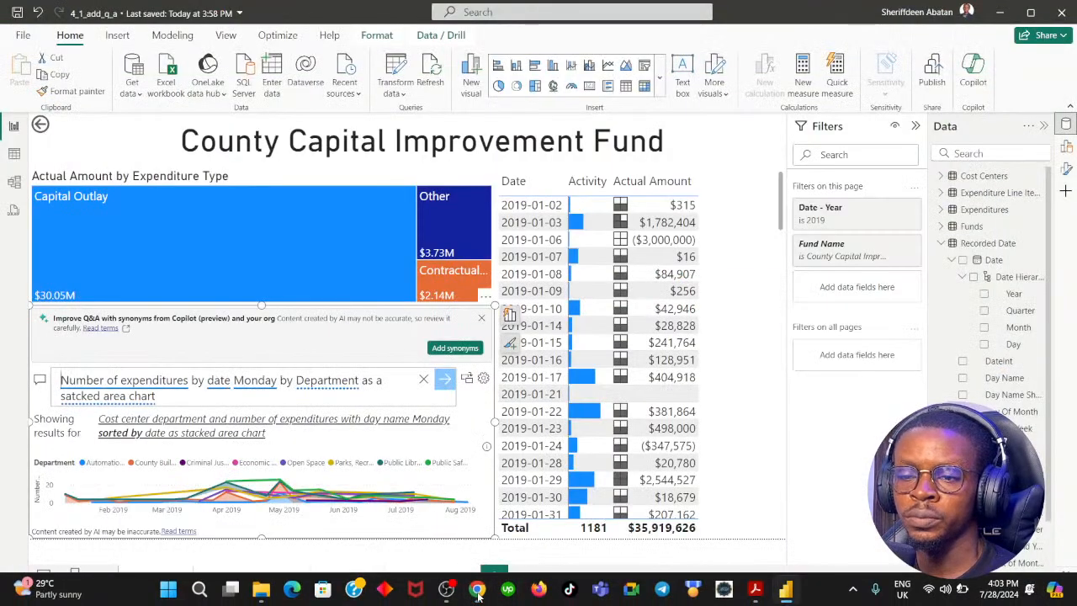
click(478, 594)
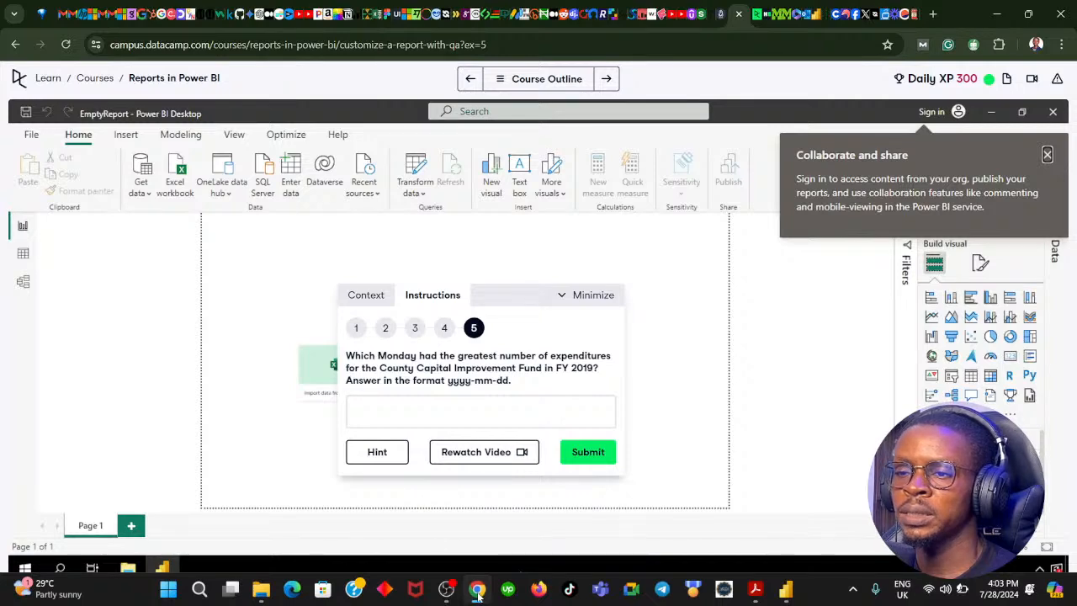
click(478, 594)
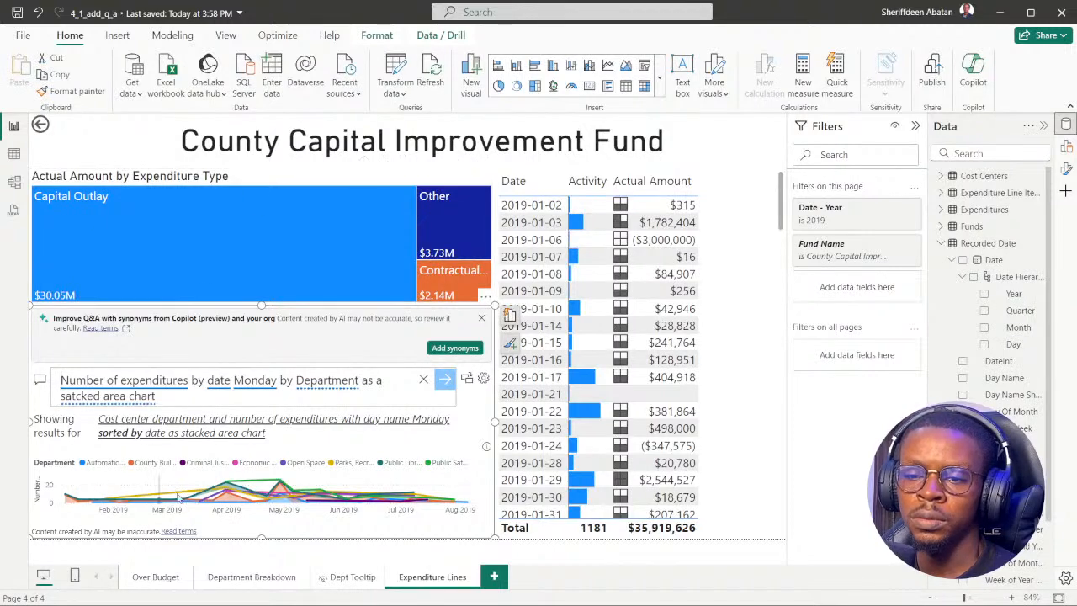
mouse_move(262, 483)
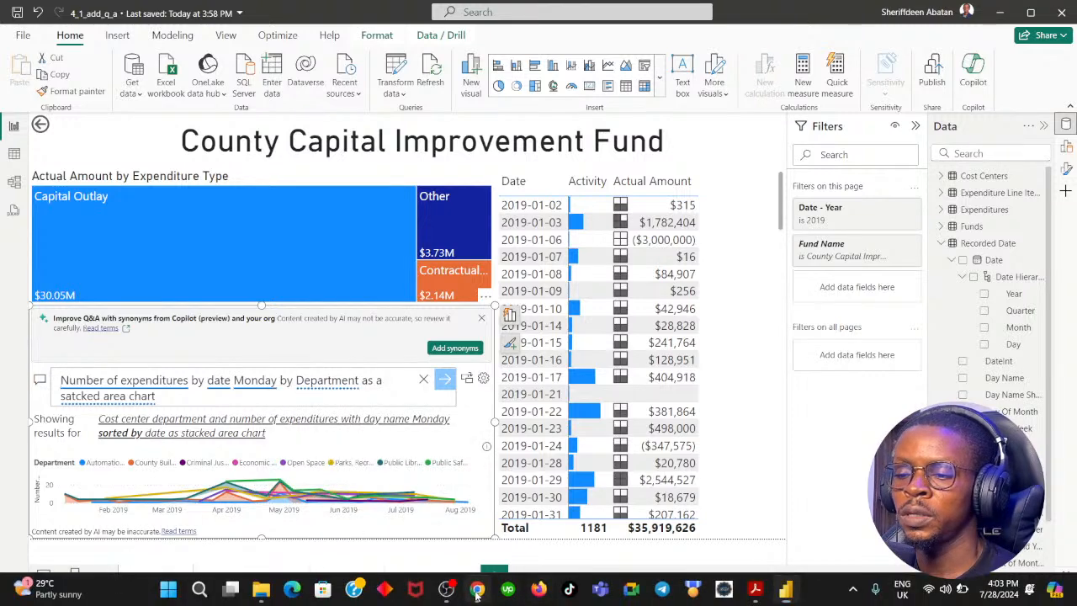
Try submitting 2019-04-15 as the answer to DataCamp instruction 5, then return to the question.
click(477, 589)
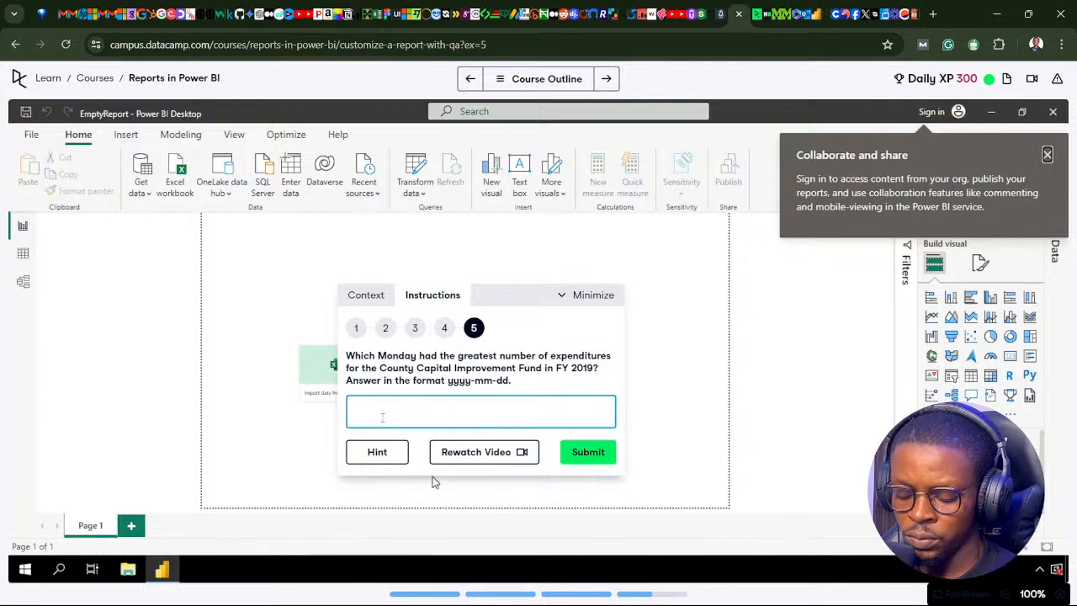
text(2019-04-15)
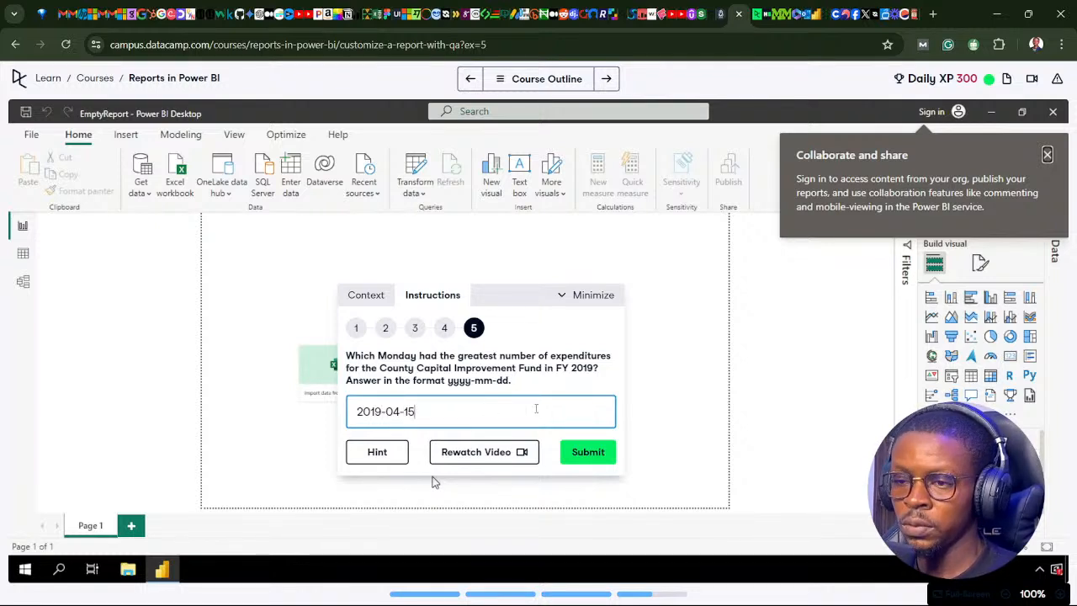
click(623, 467)
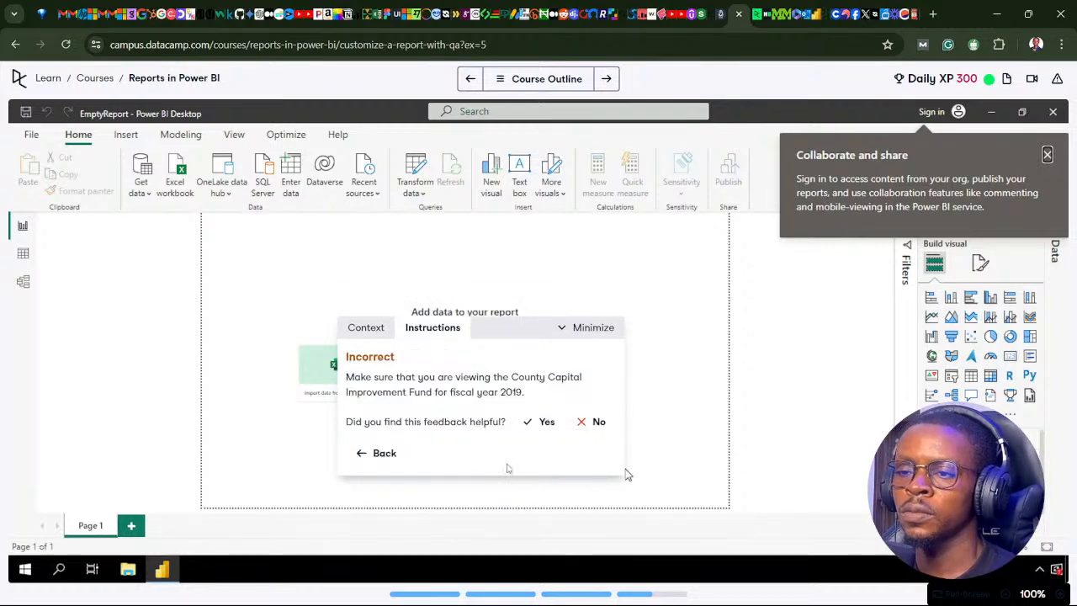
click(385, 455)
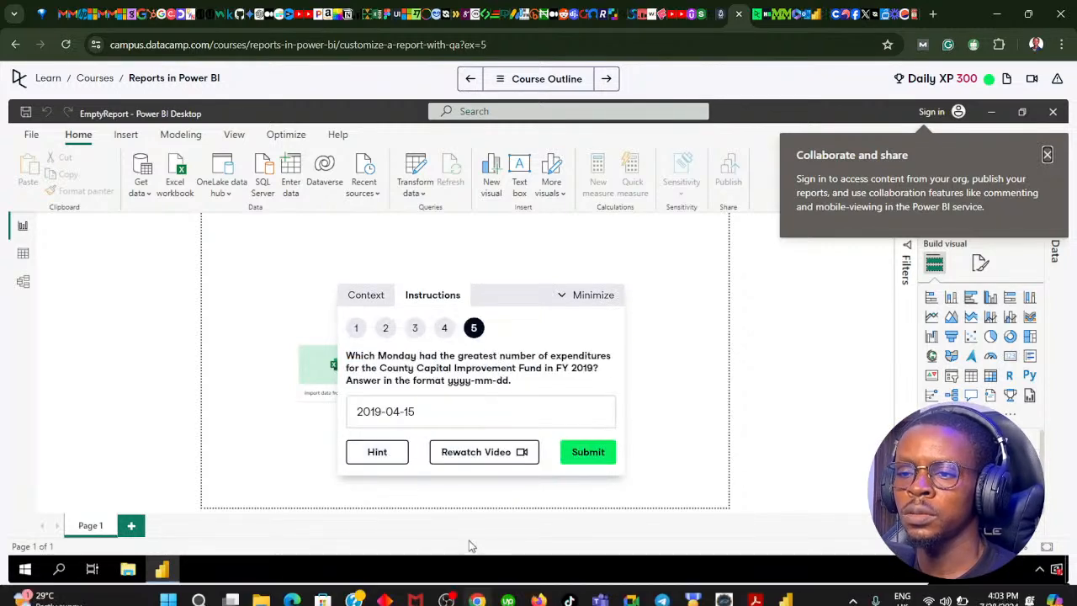
In the Power BI report, shorten the expenditure type treemap and extend the Q&A visual upward into the freed space.
click(477, 588)
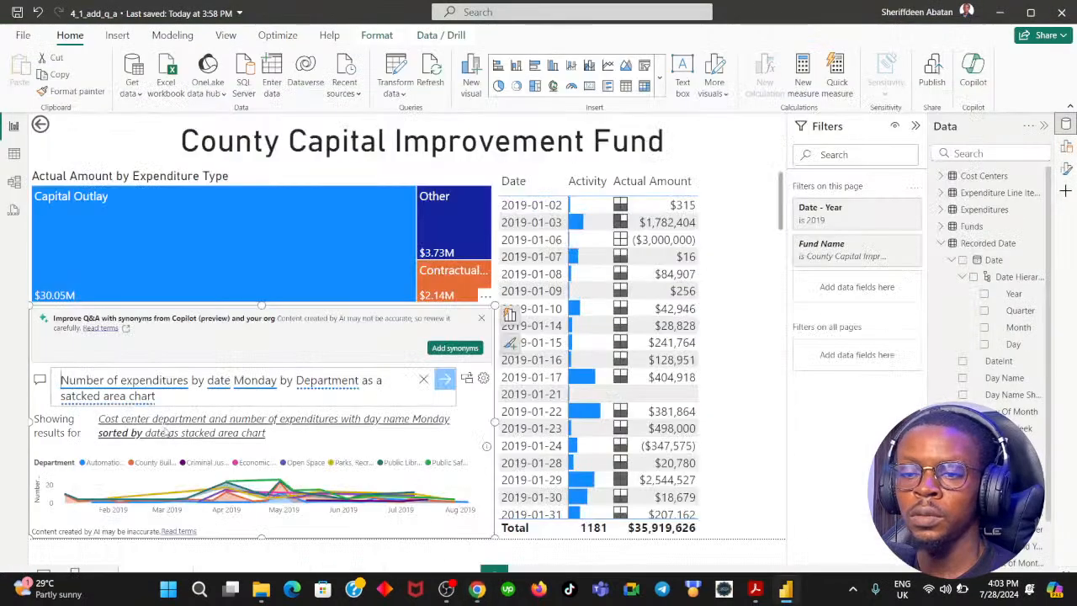
click(246, 176)
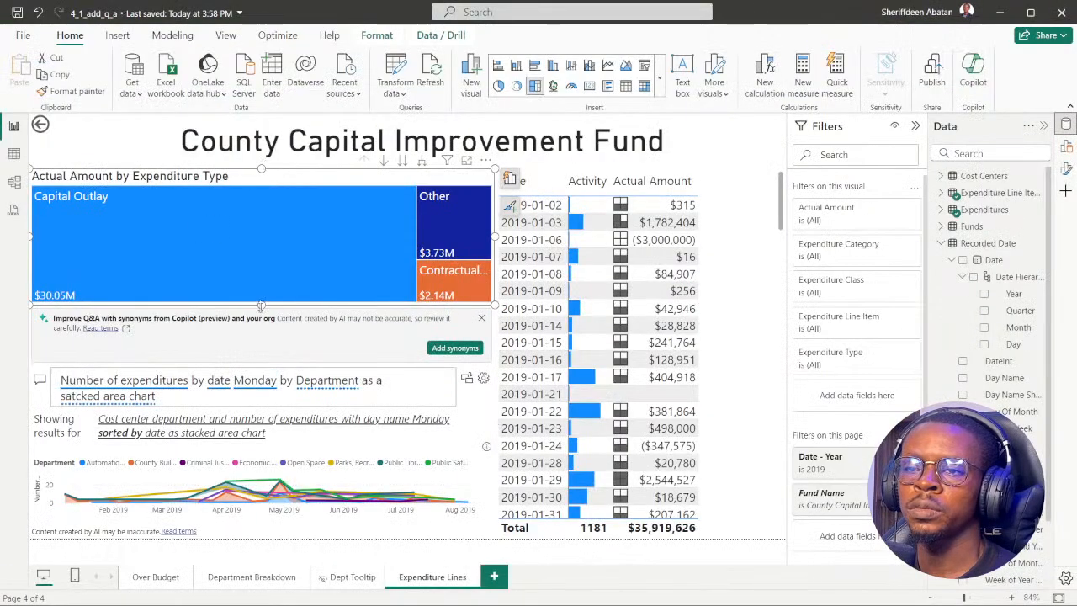
drag(262, 305, 266, 263)
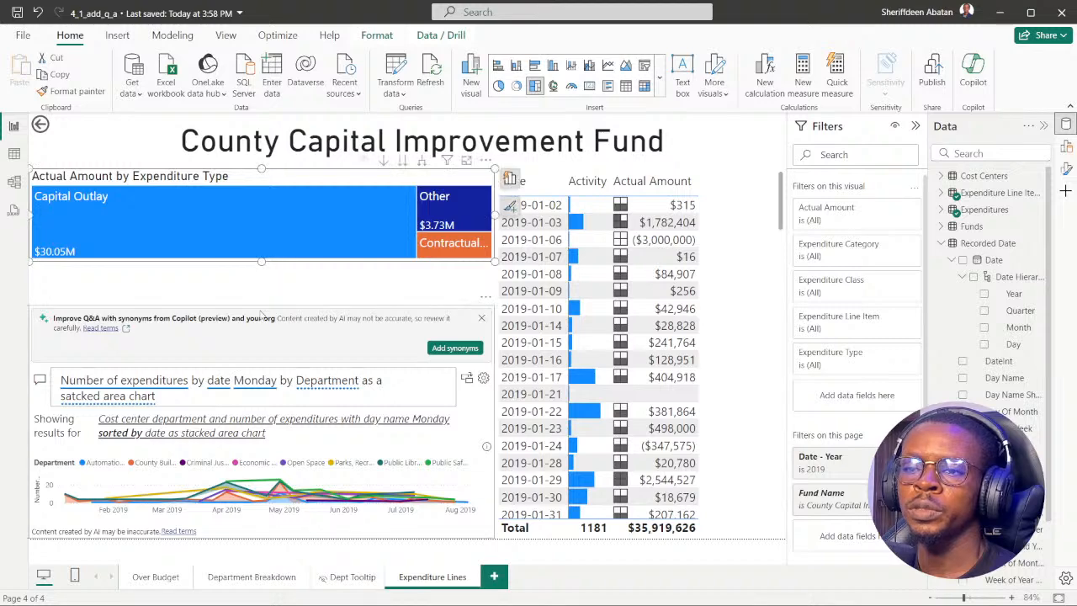
drag(261, 314, 260, 268)
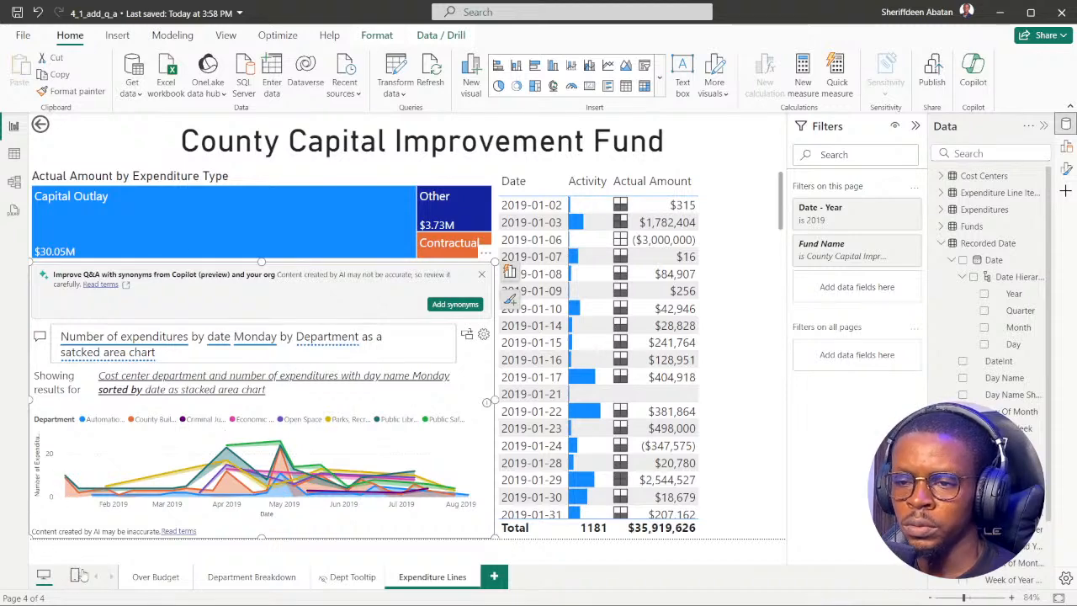
Inspect the peaks of the Q&A area chart and try submitting 2019-04-22 as the answer to DataCamp instruction 5.
mouse_move(284, 447)
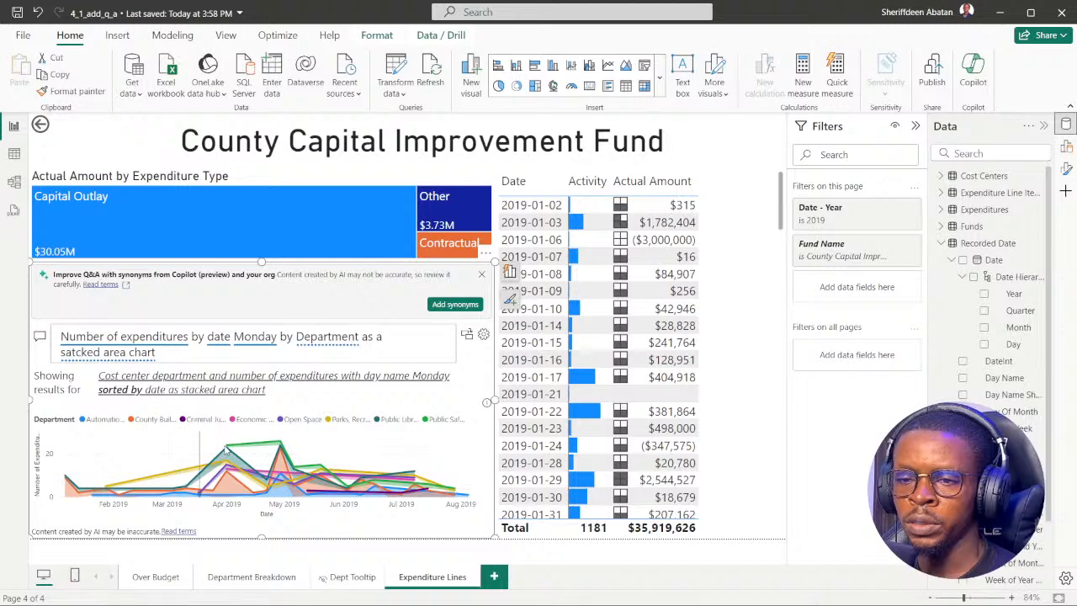
mouse_move(229, 449)
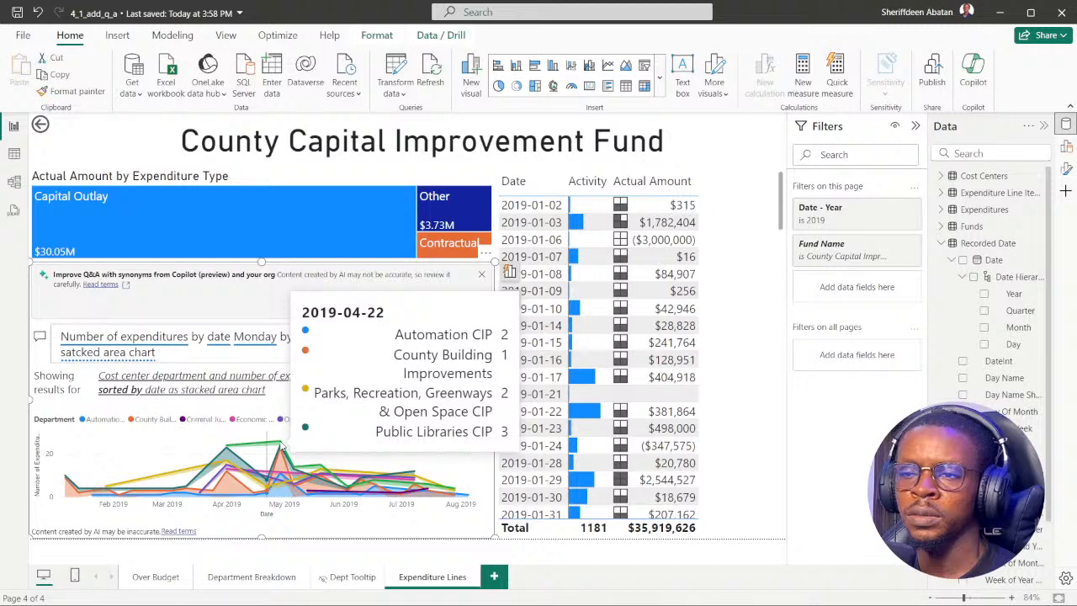
click(476, 483)
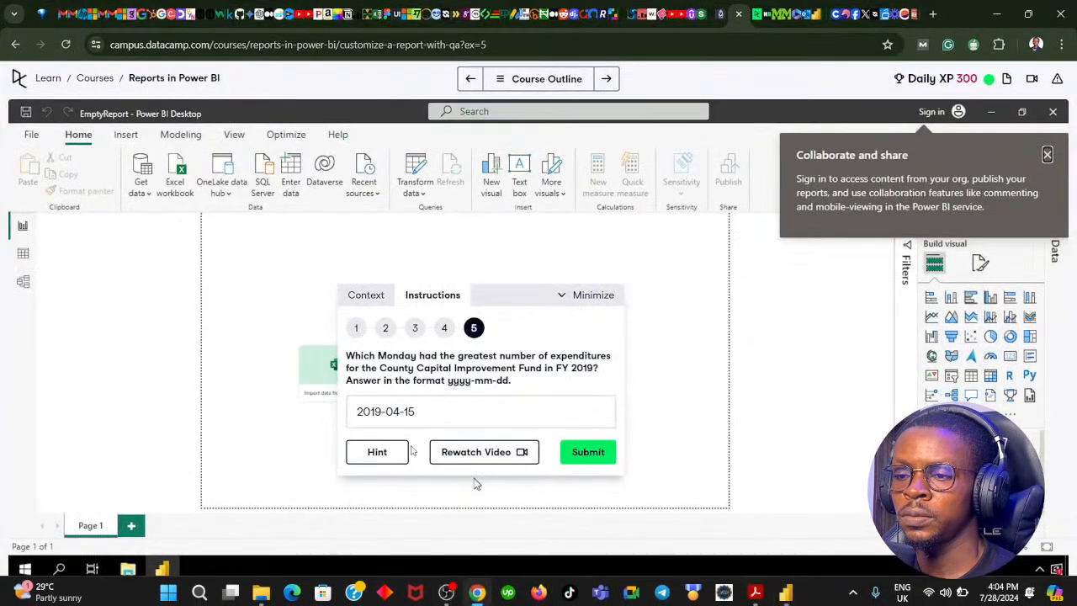
click(423, 413)
key(BackSpace)
key(BackSpace)
text(22)
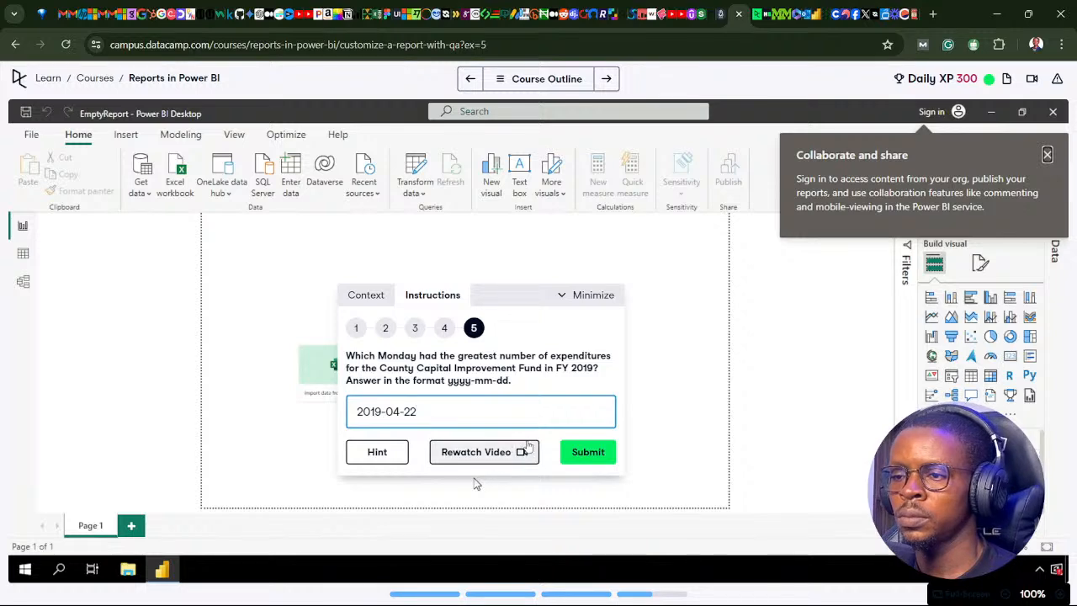
click(588, 452)
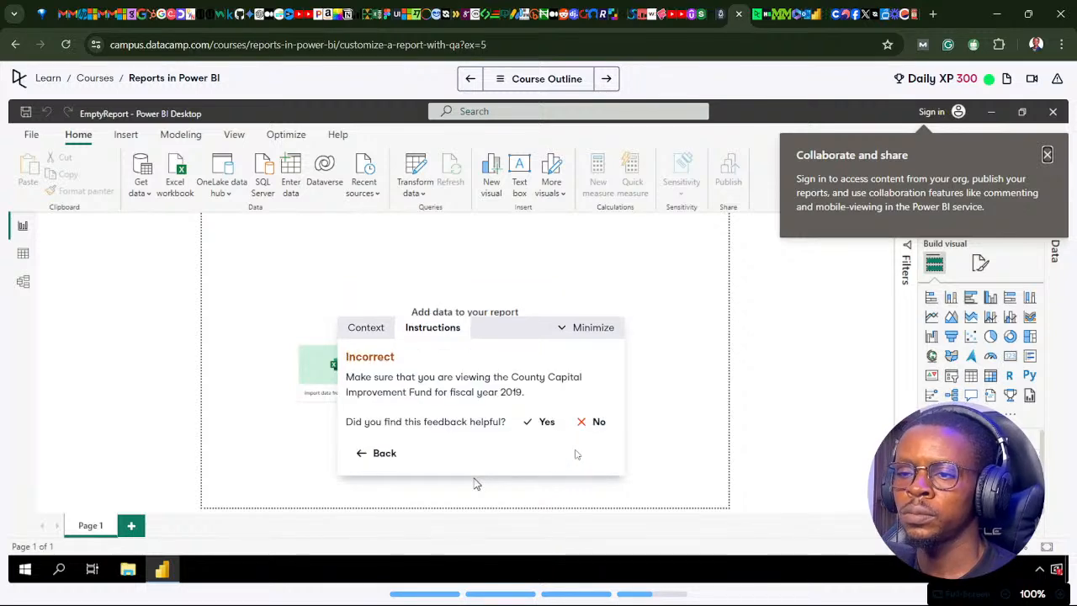
click(384, 454)
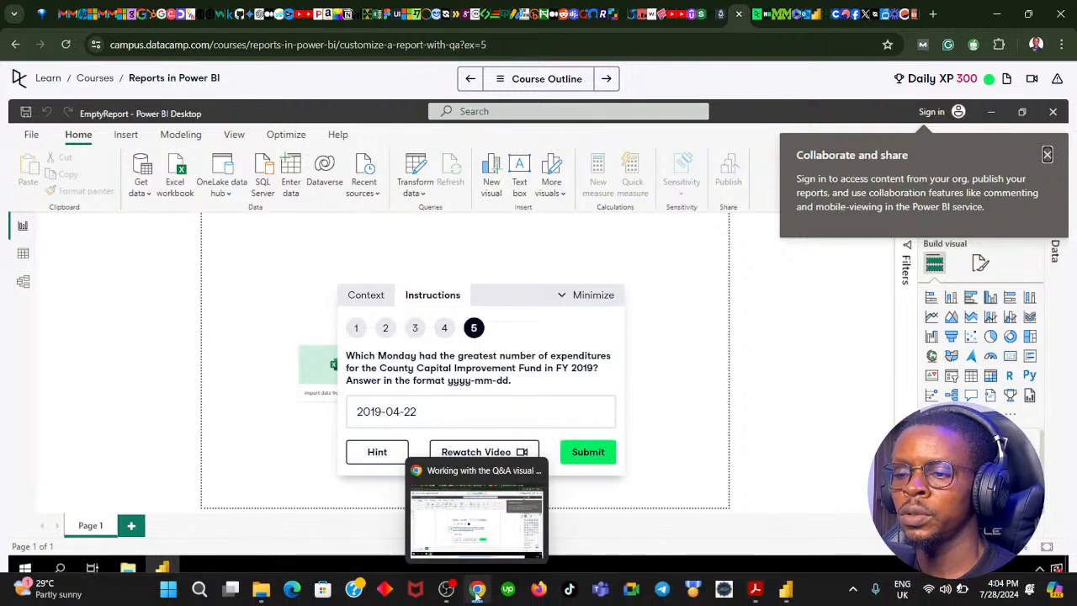
Compare the Q&A question's wording in the Power BI report with DataCamp instructions 5 and 4.
click(476, 591)
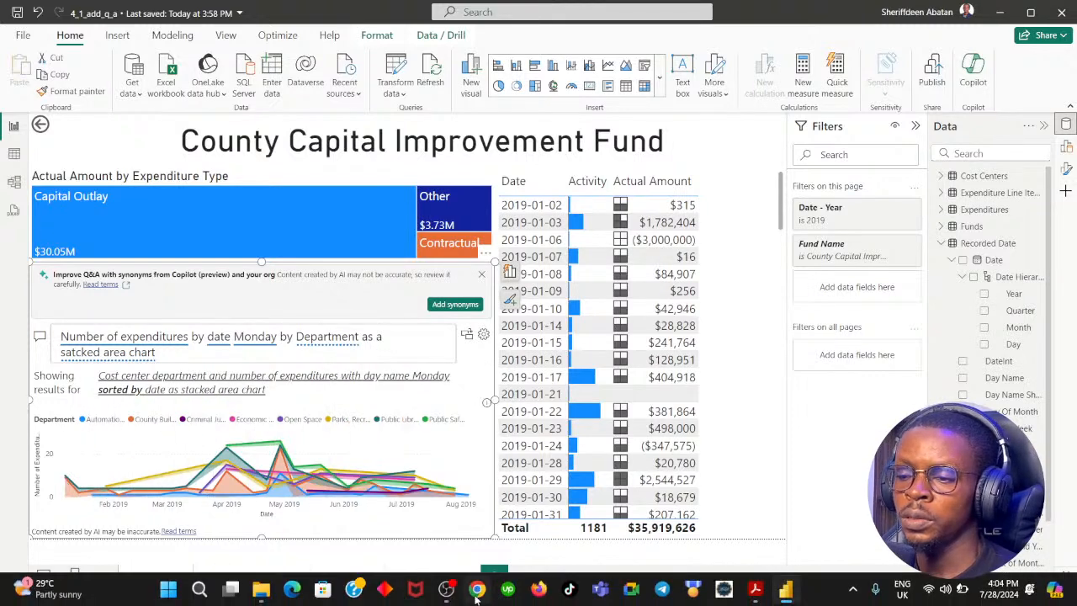
click(476, 591)
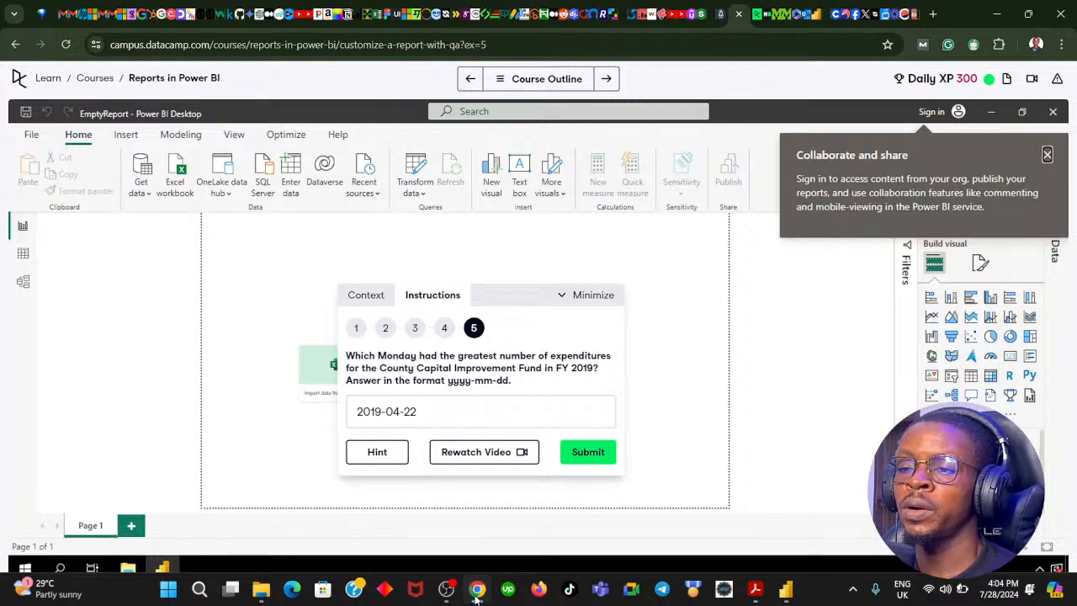
click(476, 592)
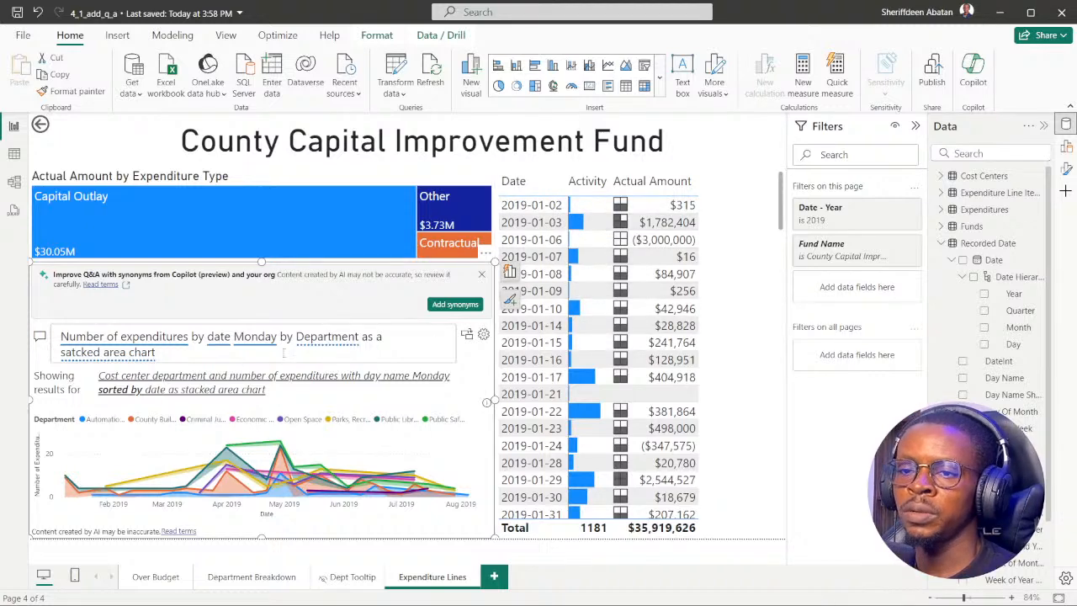
click(182, 354)
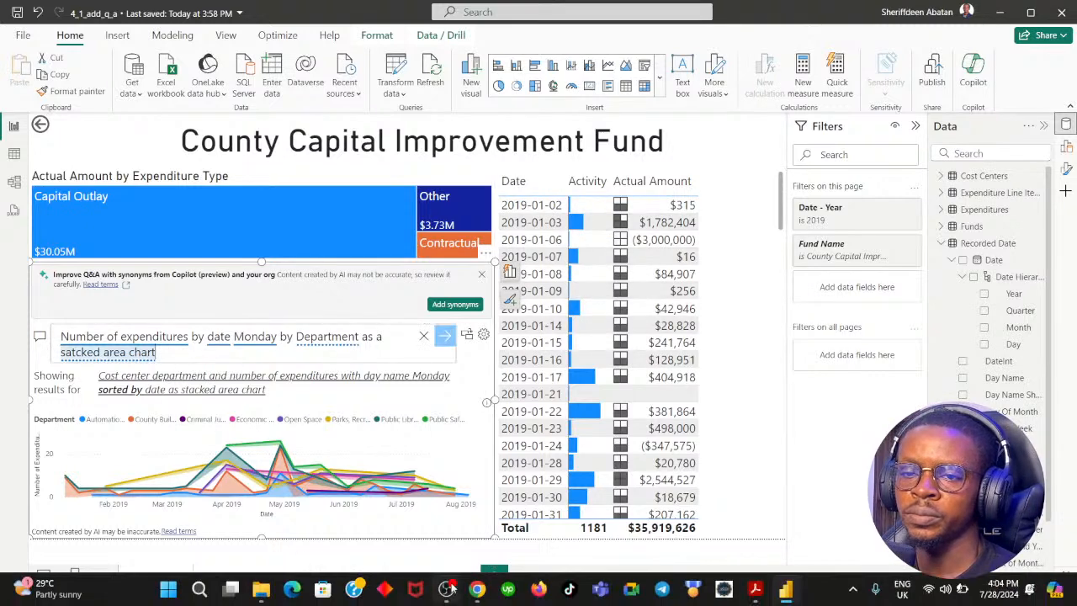
click(478, 594)
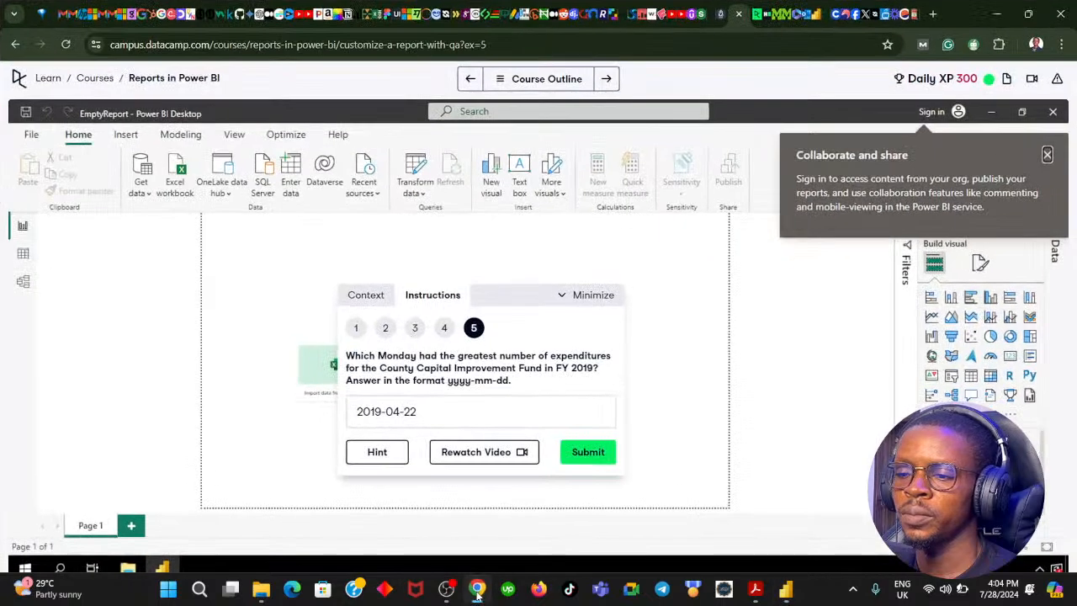
click(448, 333)
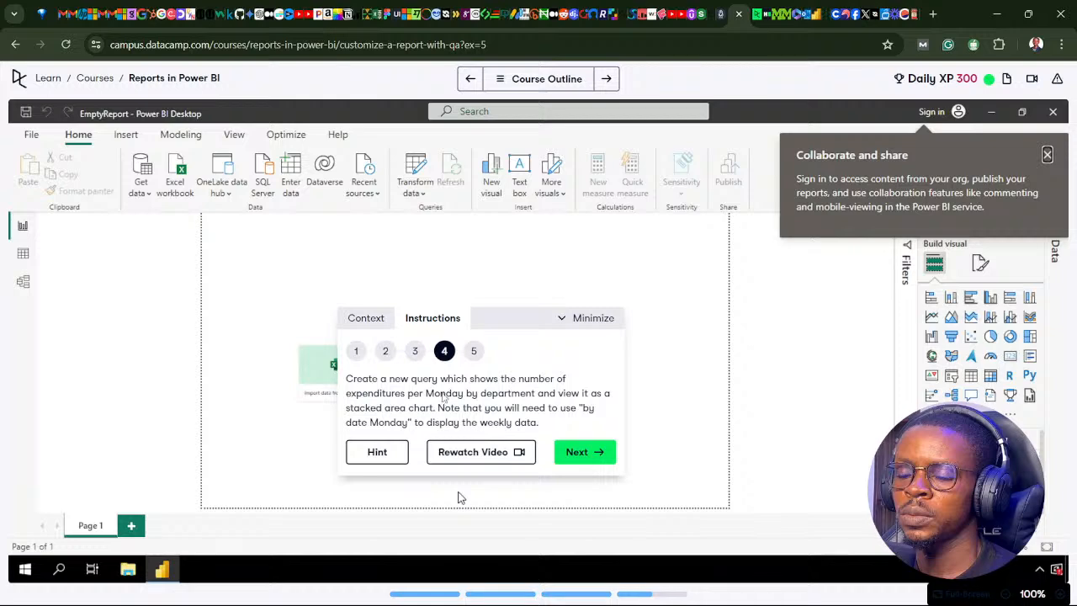
click(480, 592)
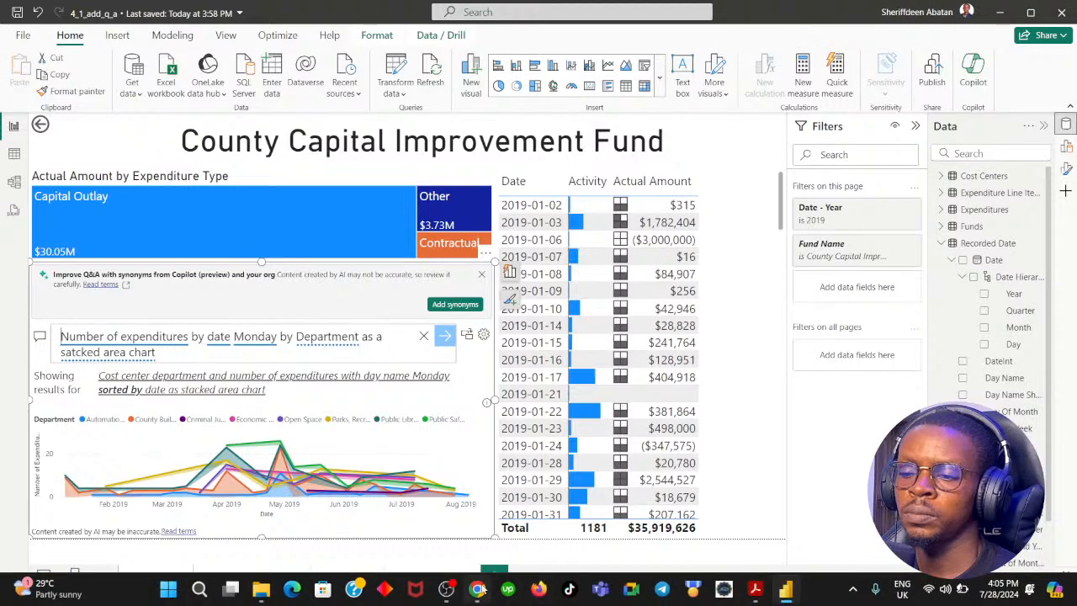
click(476, 588)
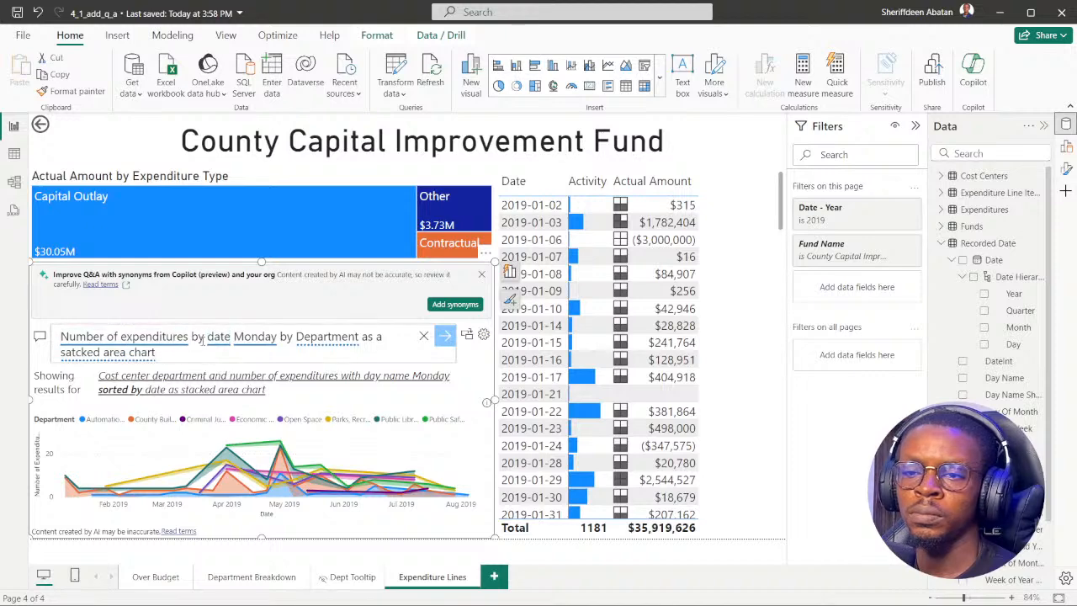
Try rewording the Q&A question to "Number of expenditures per date Monday by Department" and rerun the query.
click(204, 335)
key(BackSpace)
key(BackSpace)
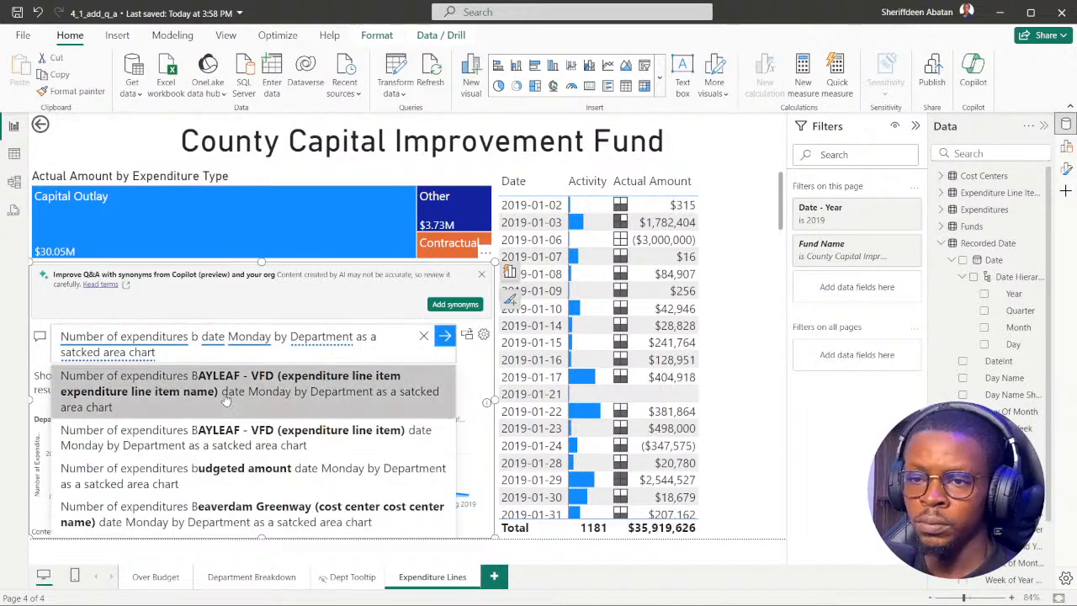
text(per)
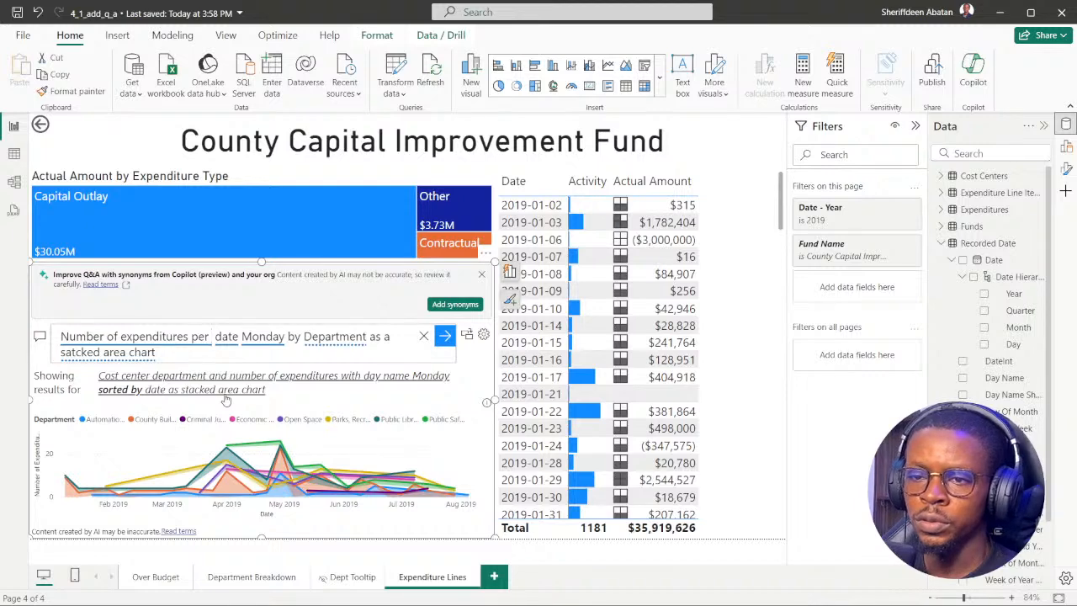
key(BackSpace)
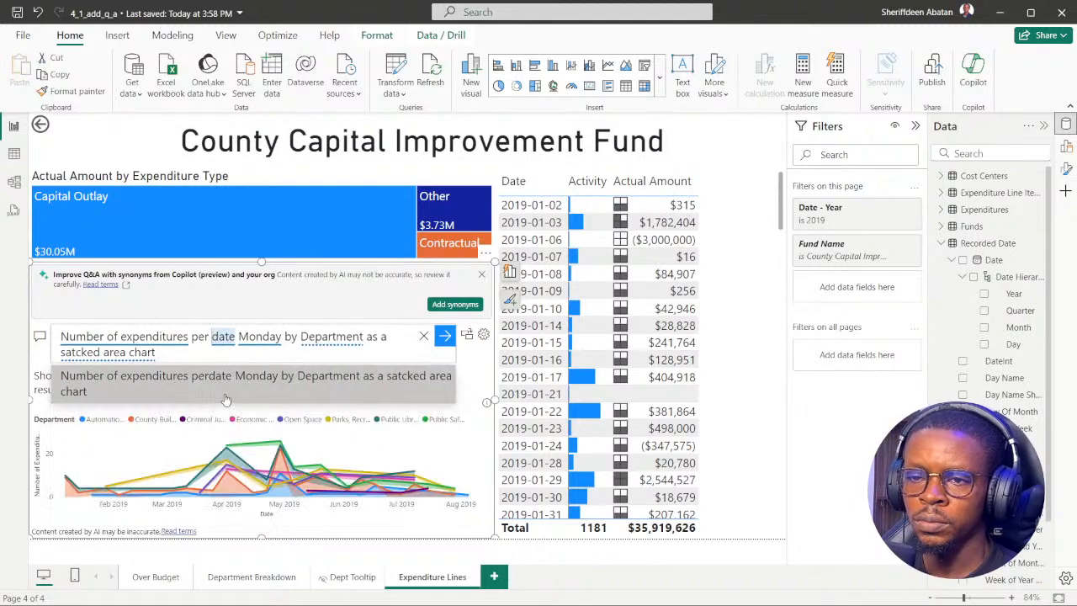
click(186, 356)
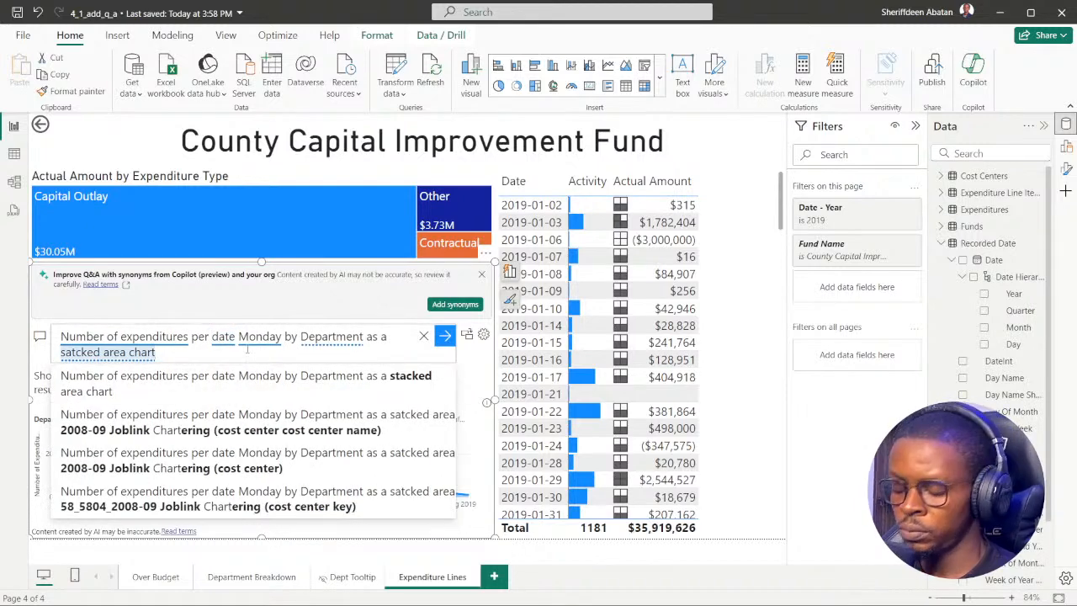
key(Return)
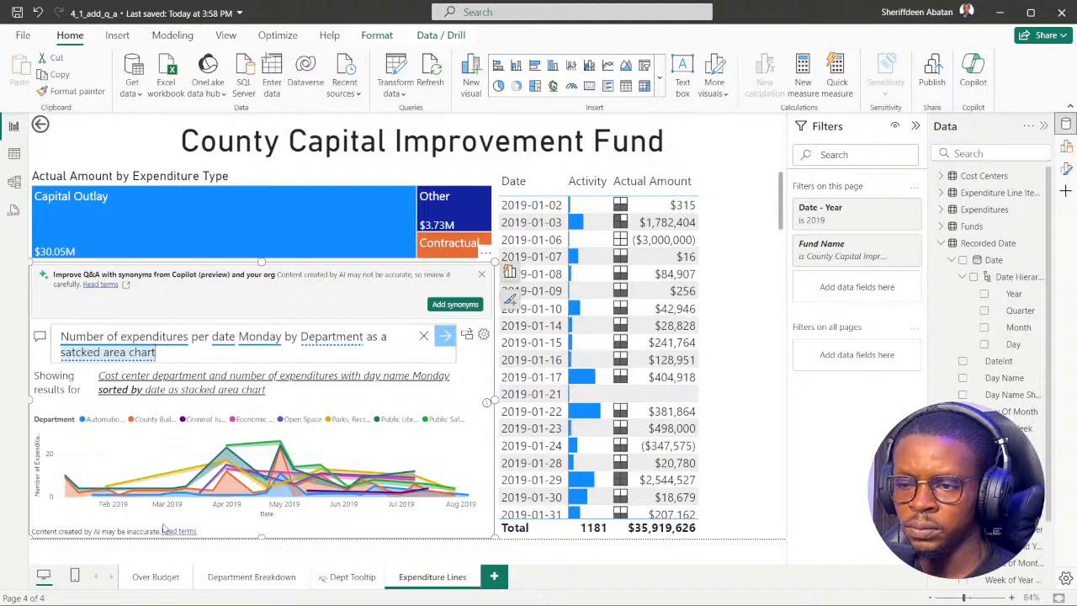
Shorten the County Capital Improvement Fund title card slightly and move the expenditure type treemap up beneath it.
click(277, 160)
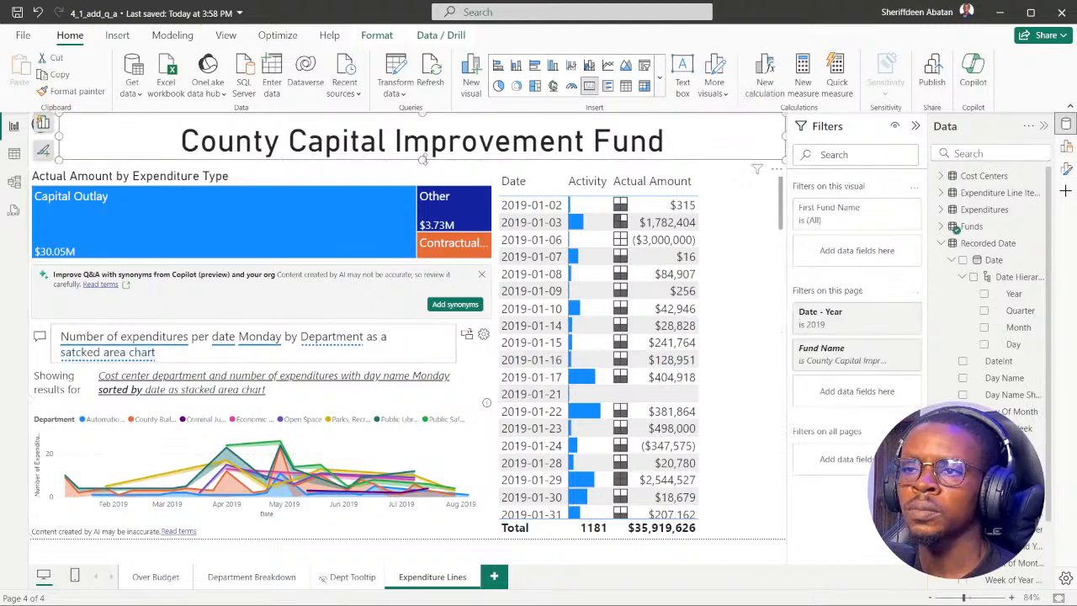
drag(422, 158, 429, 149)
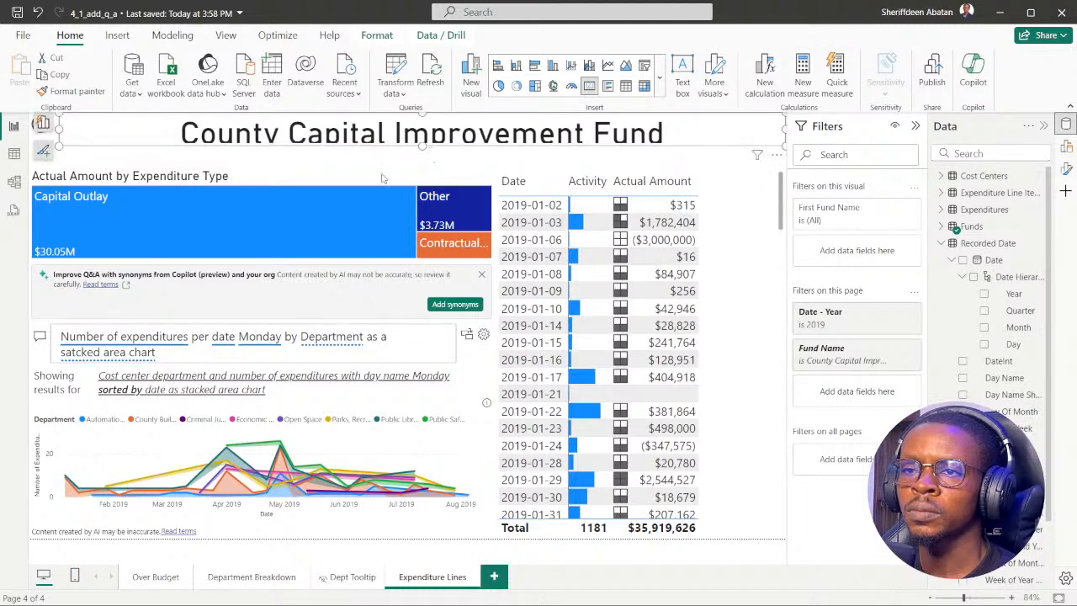
drag(249, 177, 255, 162)
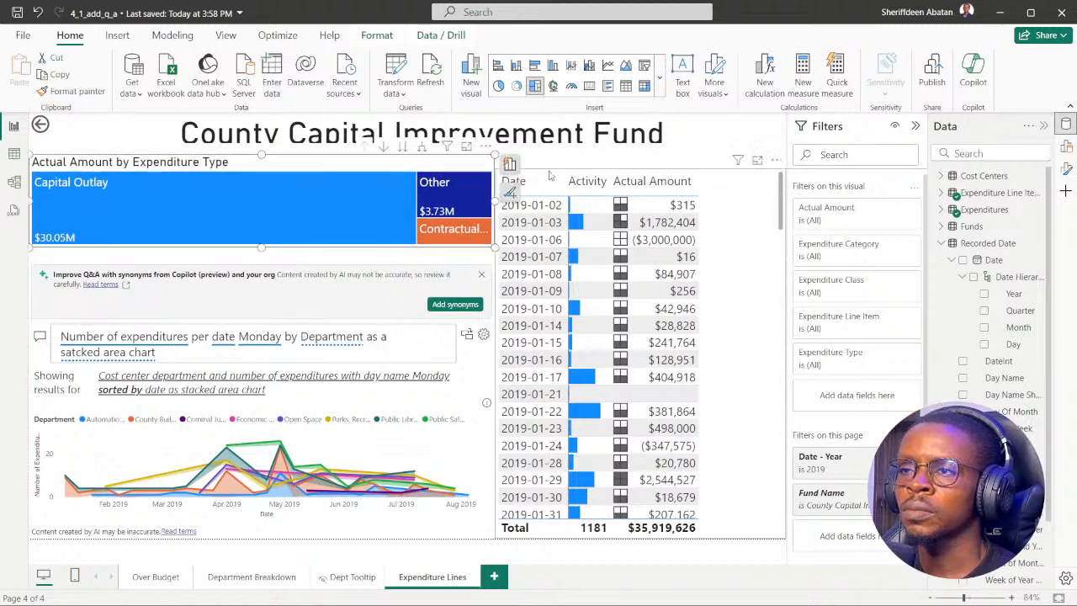
Extend the date table upward, raise its lower edge slightly, and extend the Q&A visual up to meet the treemap.
click(712, 190)
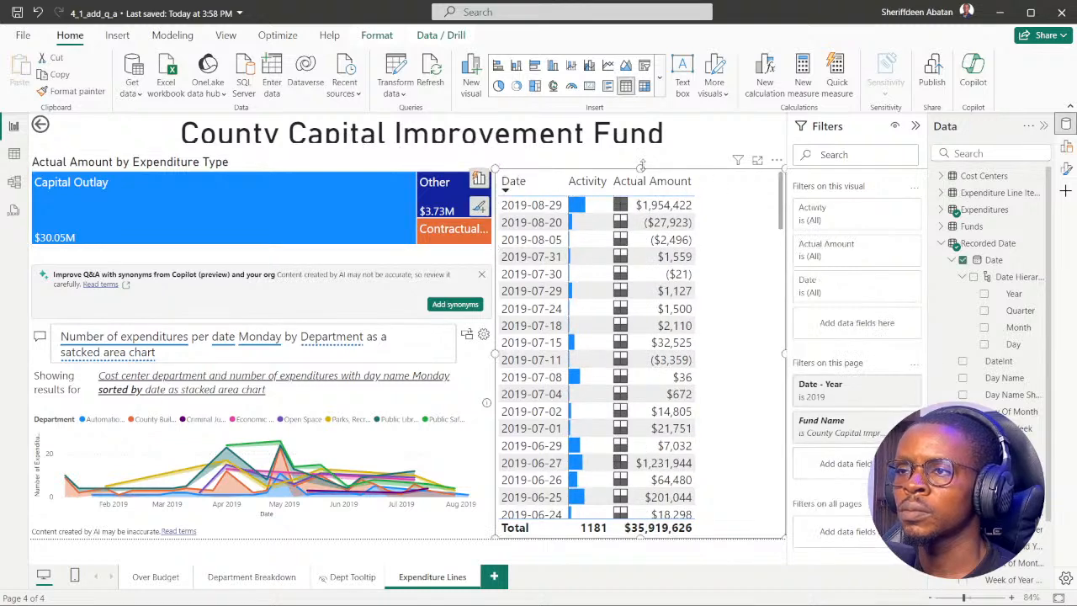
drag(641, 164, 641, 153)
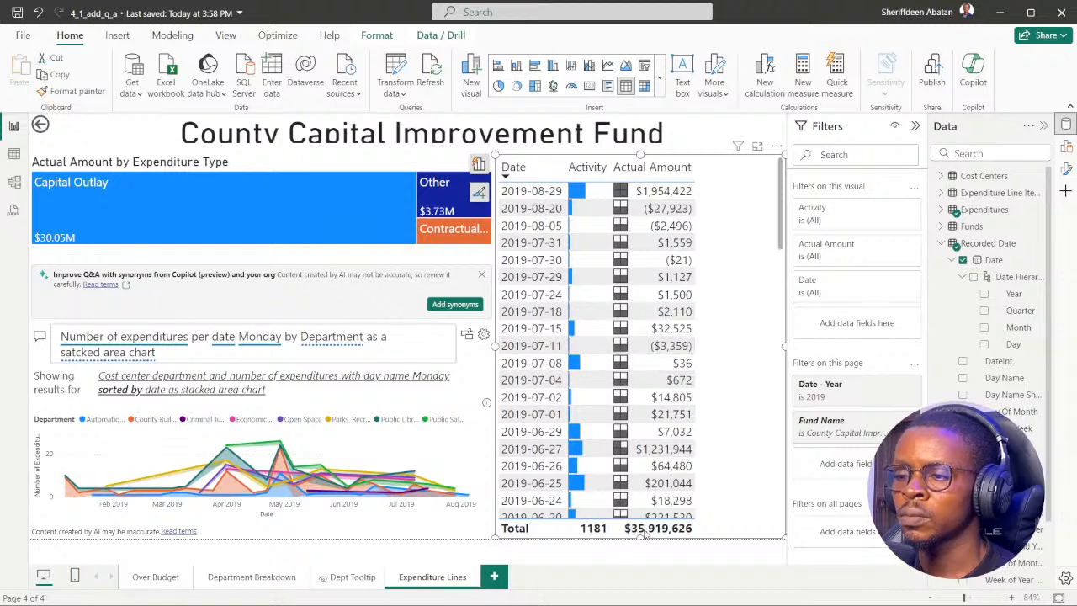
drag(644, 537, 648, 528)
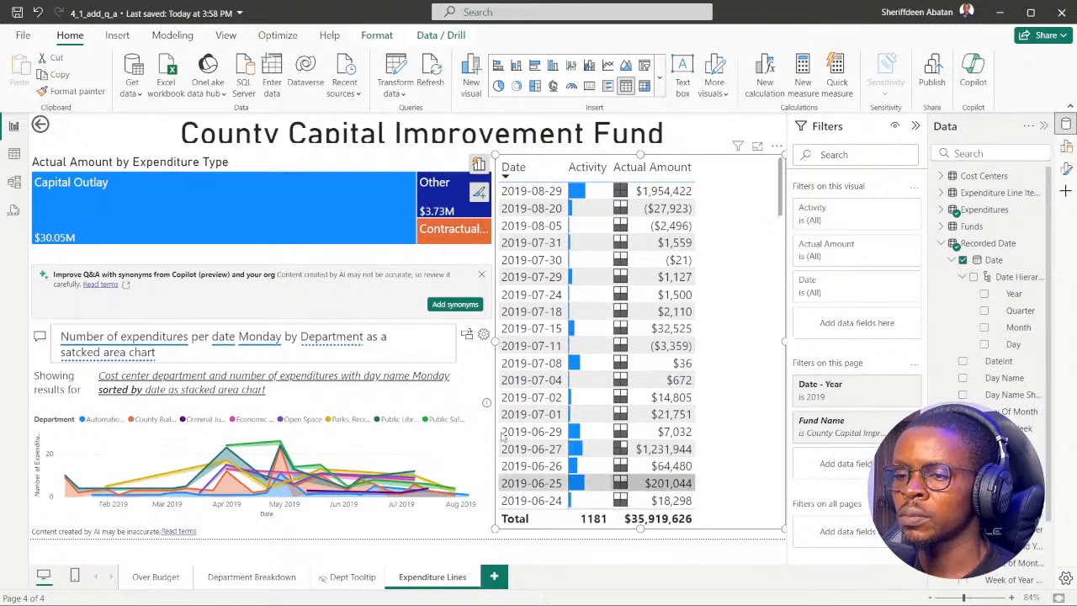
click(291, 315)
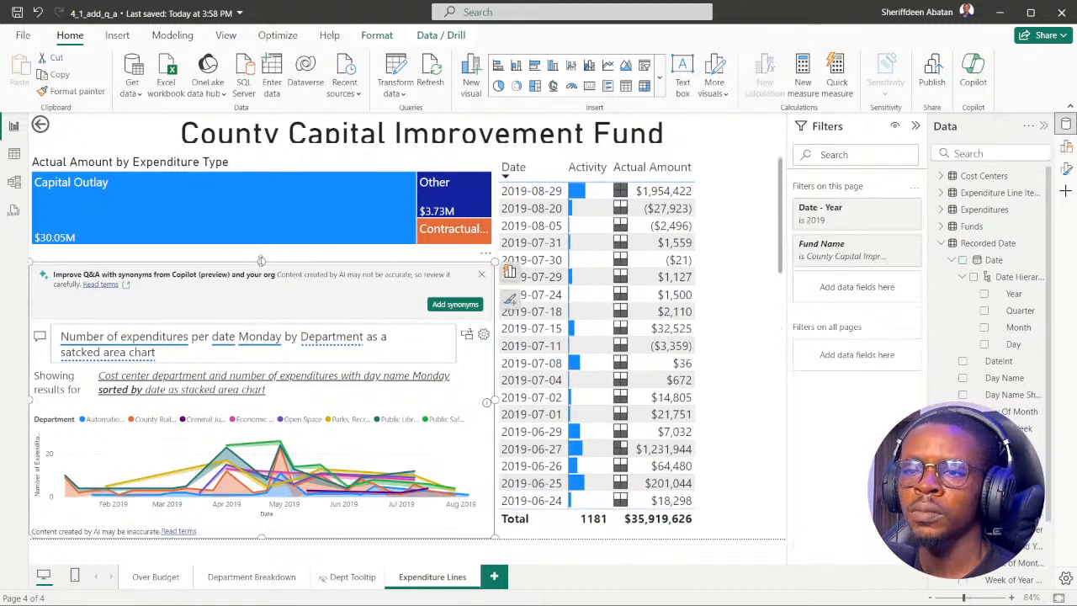
drag(261, 260, 261, 249)
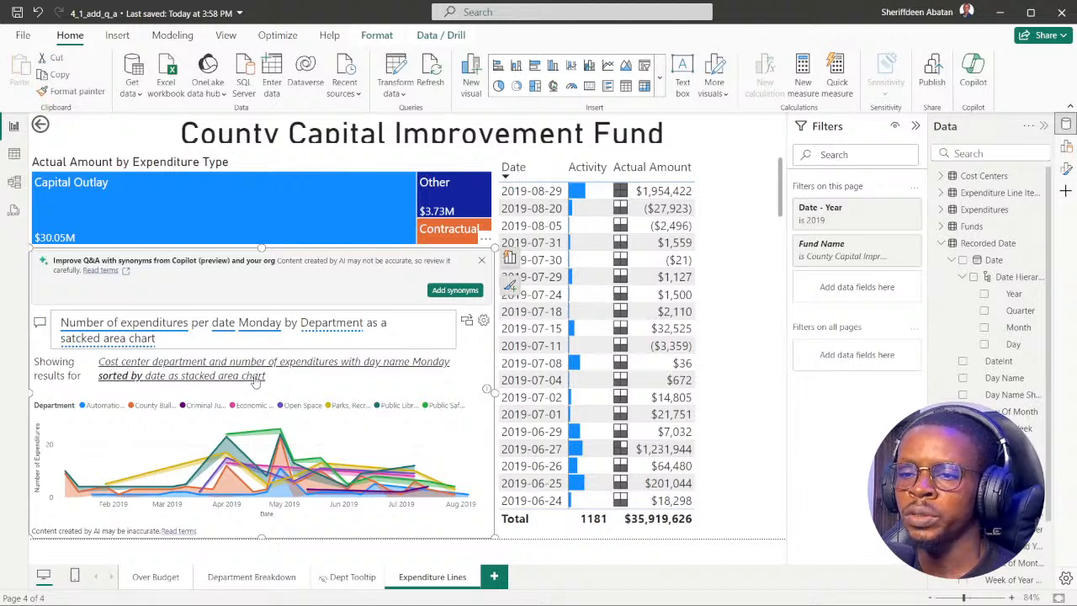
Check the Q&A question's wording against DataCamp instruction 4 in the browser and return to the Power BI report.
click(186, 337)
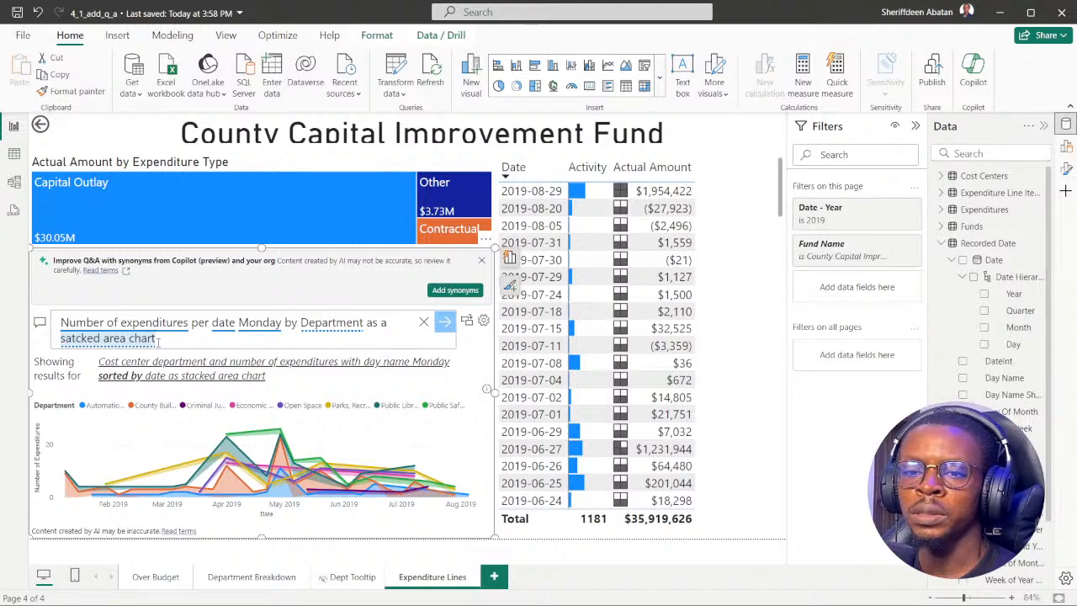
click(477, 588)
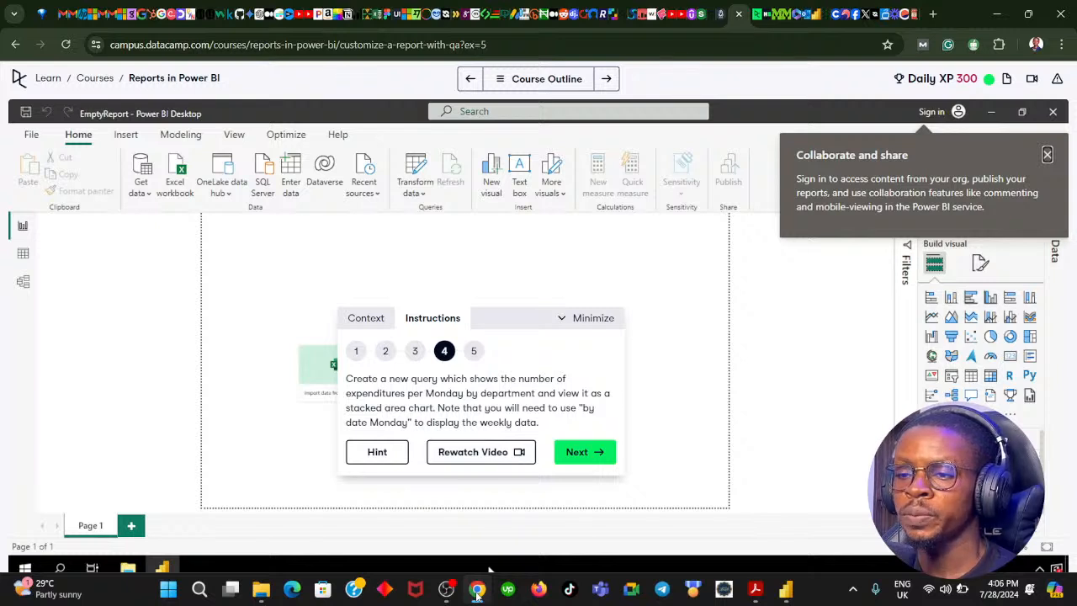
click(477, 591)
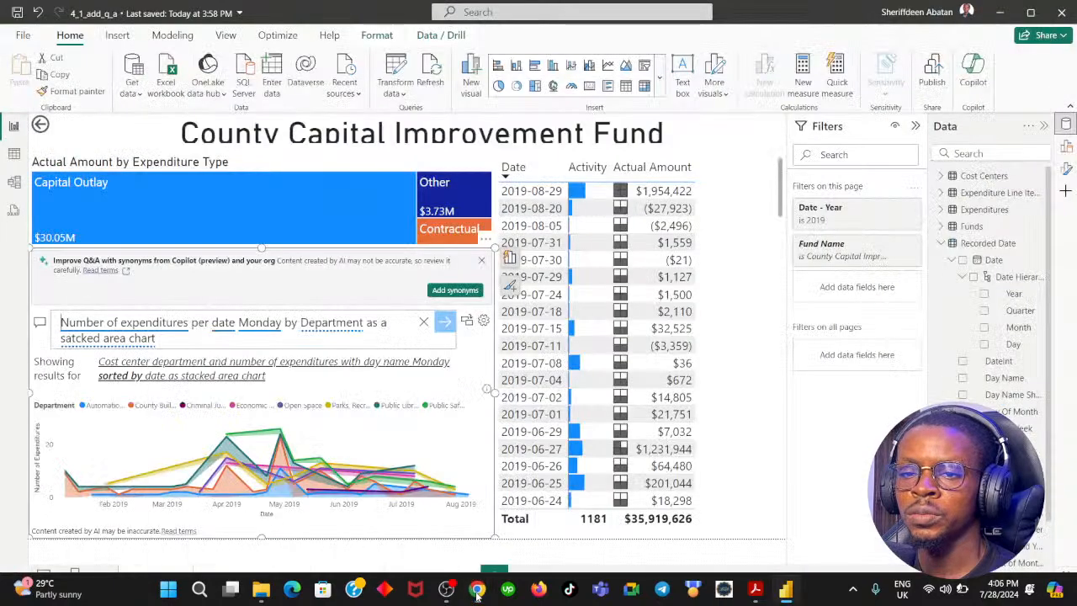
click(477, 590)
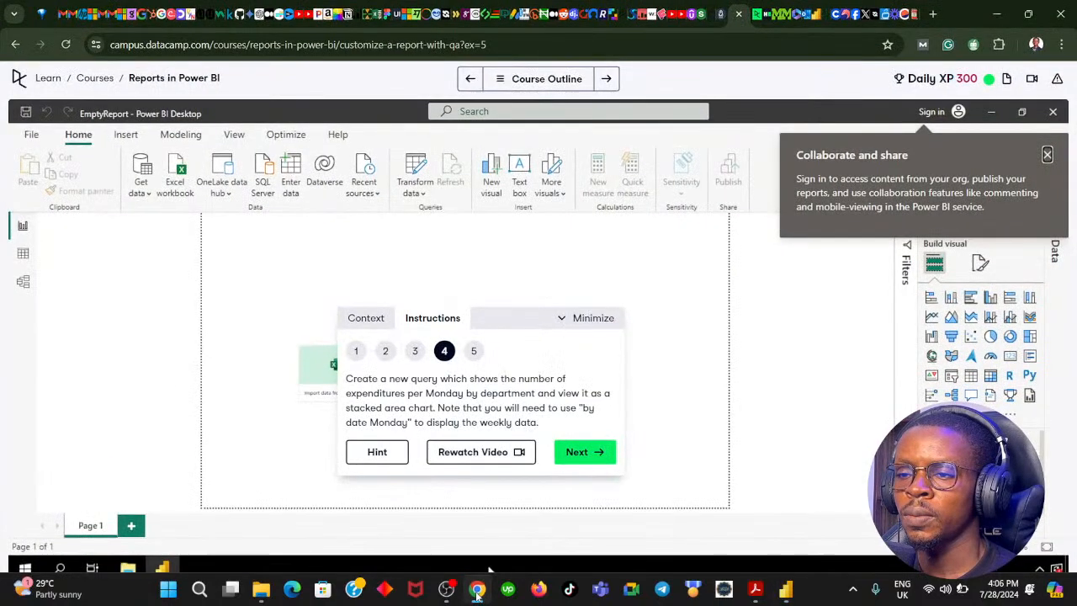
click(477, 591)
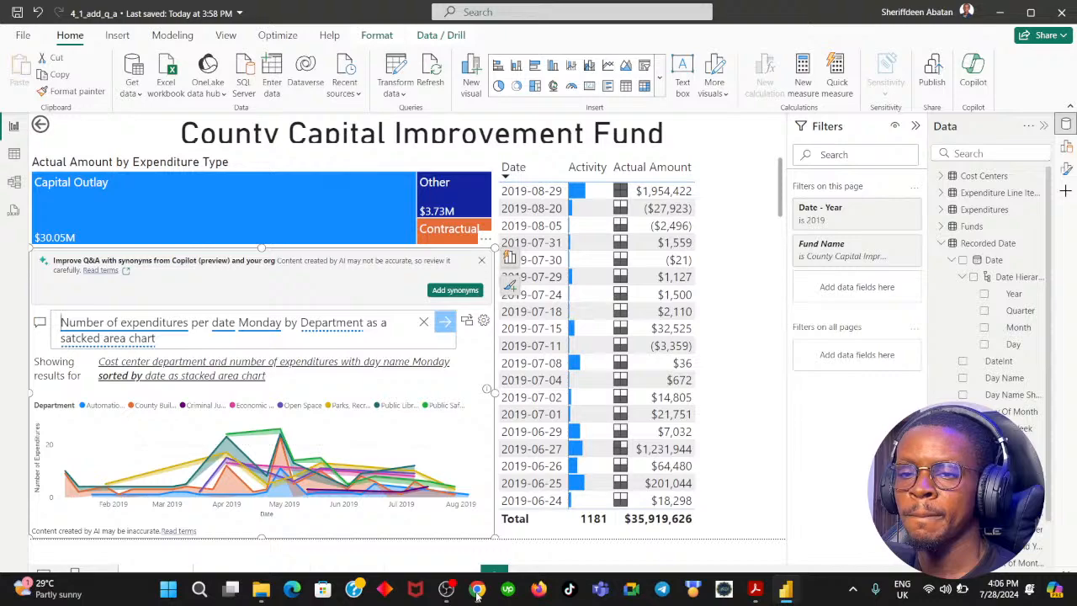
click(477, 590)
click(477, 590)
click(477, 590)
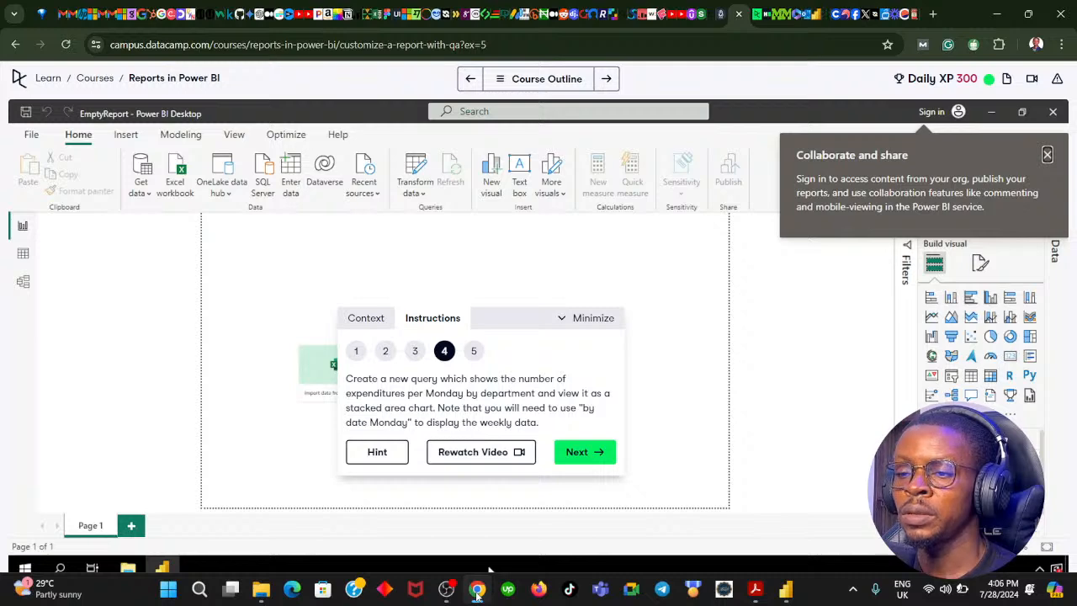
click(477, 589)
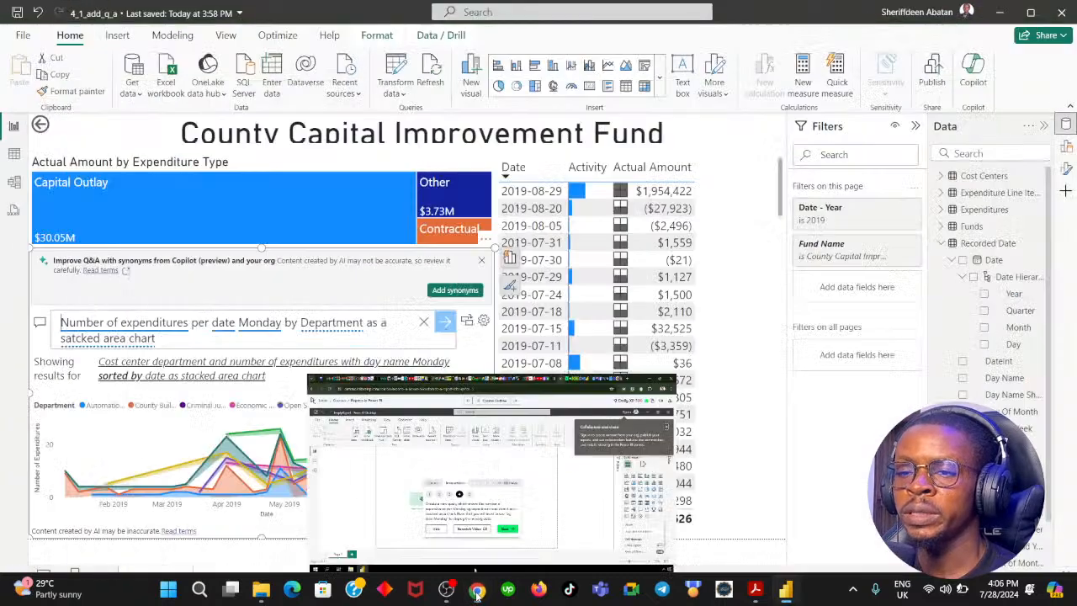
Replace "per" with "by" before "date Monday" in the Q&A question.
click(210, 322)
key(BackSpace)
key(BackSpace)
key(BackSpace)
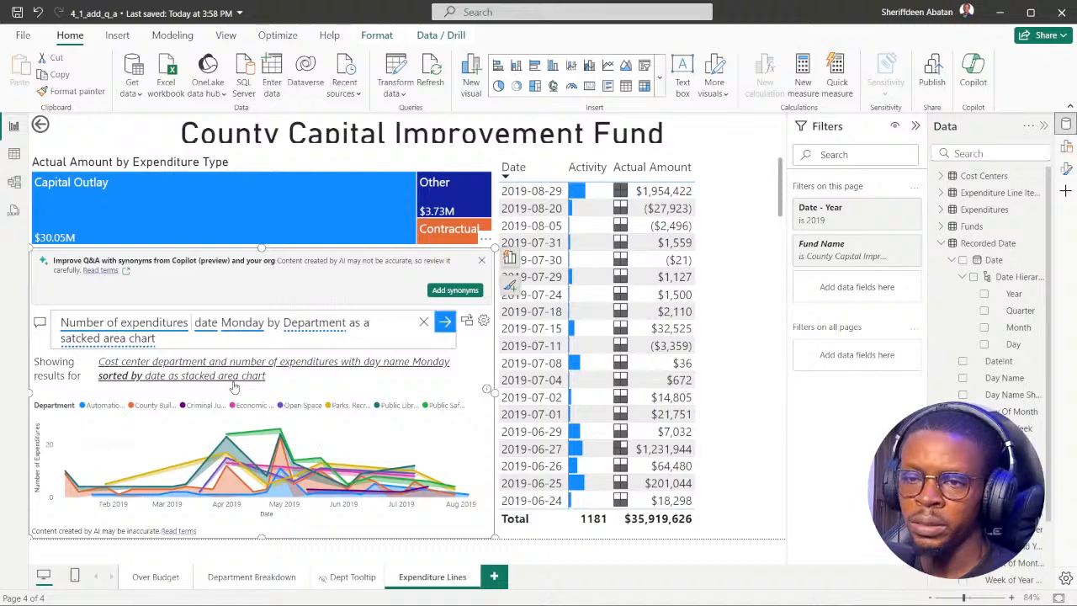
text(by)
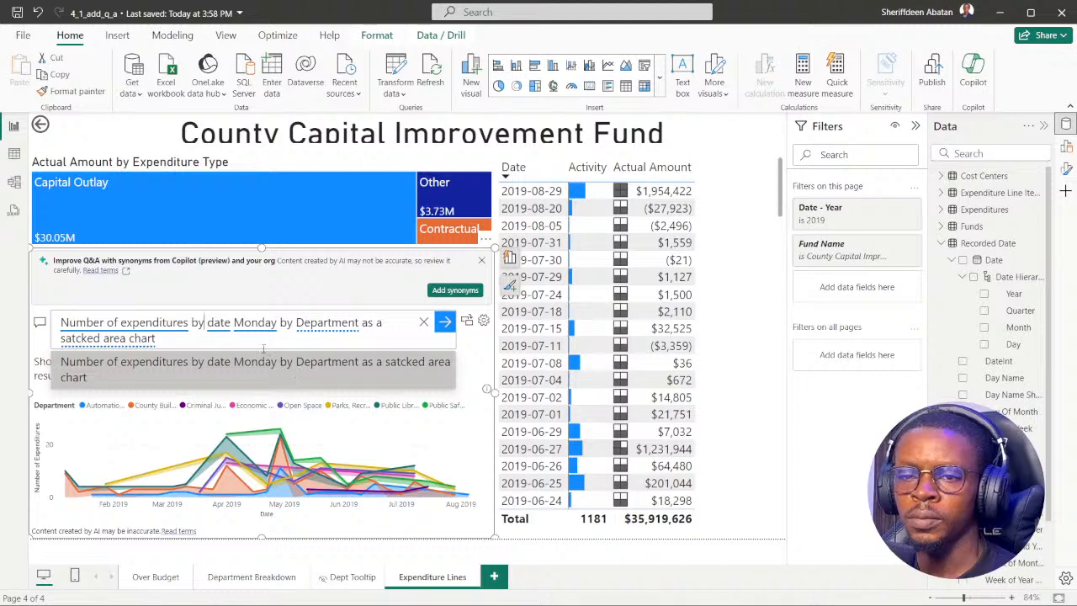
Correct "satcked" to "stacked" in the Q&A question and rerun the query as a stacked area chart.
click(77, 341)
key(BackSpace)
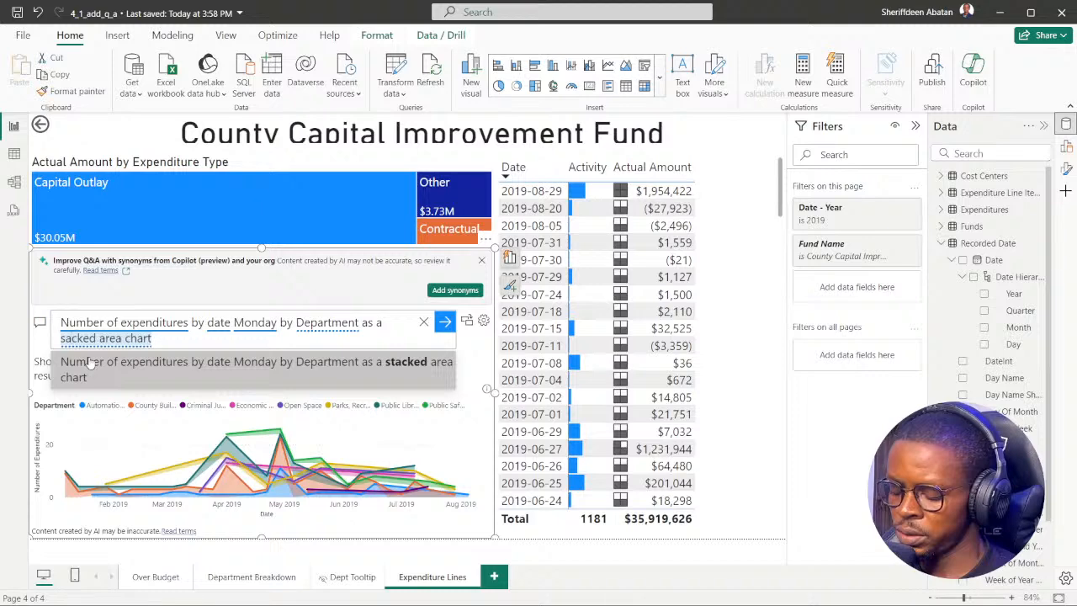
key(Left)
text(t)
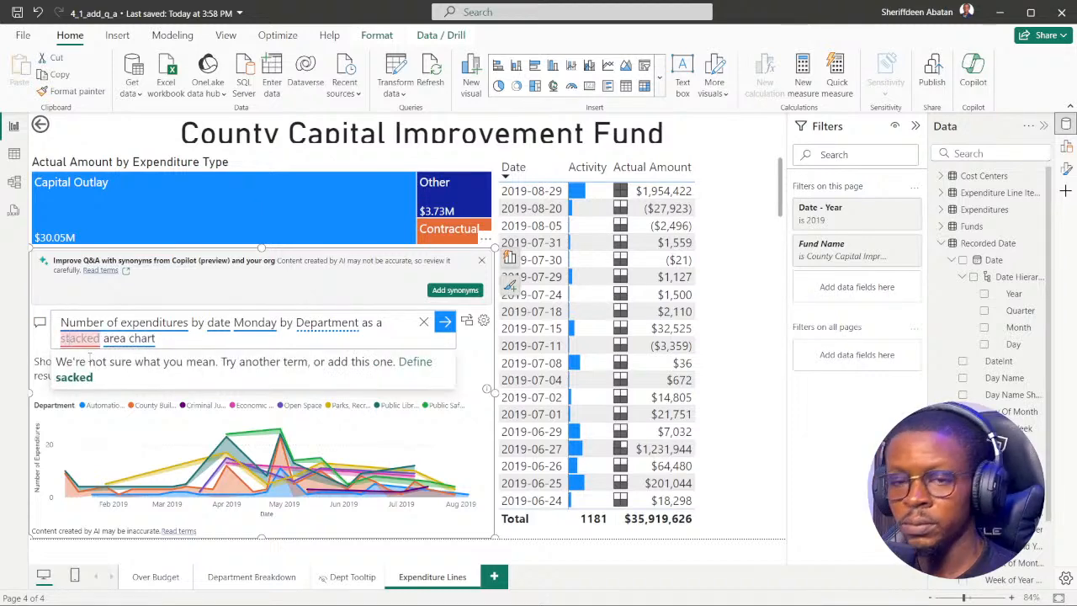
click(165, 339)
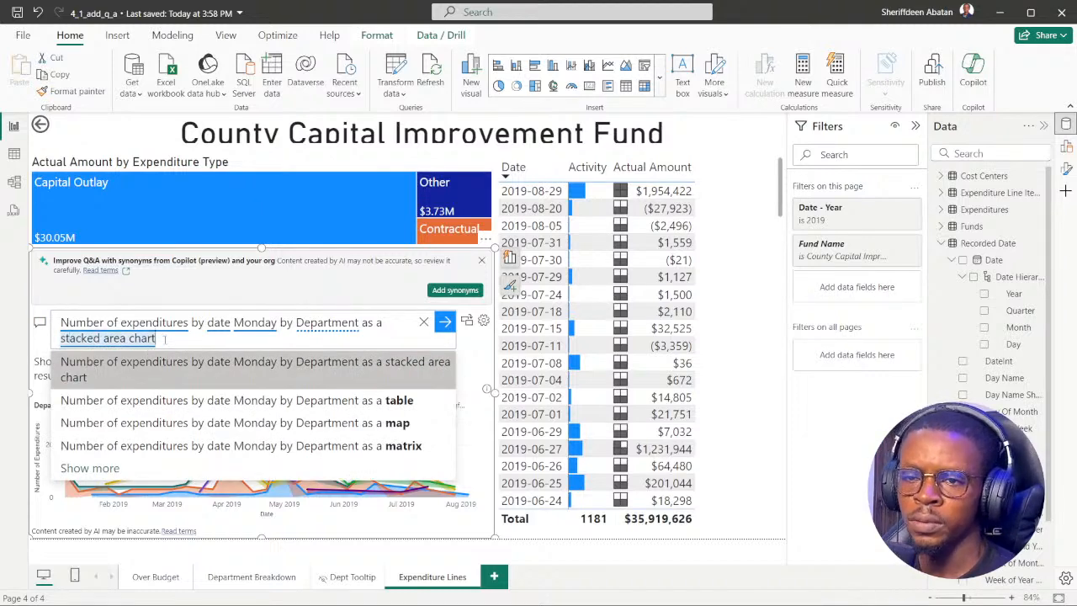
key(Return)
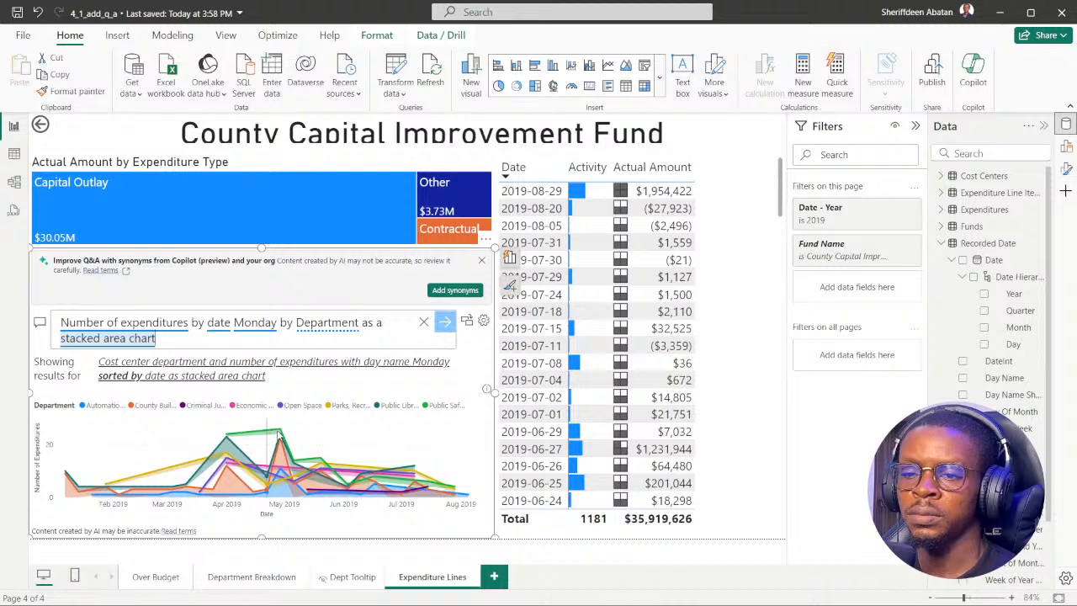
Inspect the area chart's highest peaks and reread the Monday question in DataCamp instruction 5 before returning to the report.
mouse_move(281, 433)
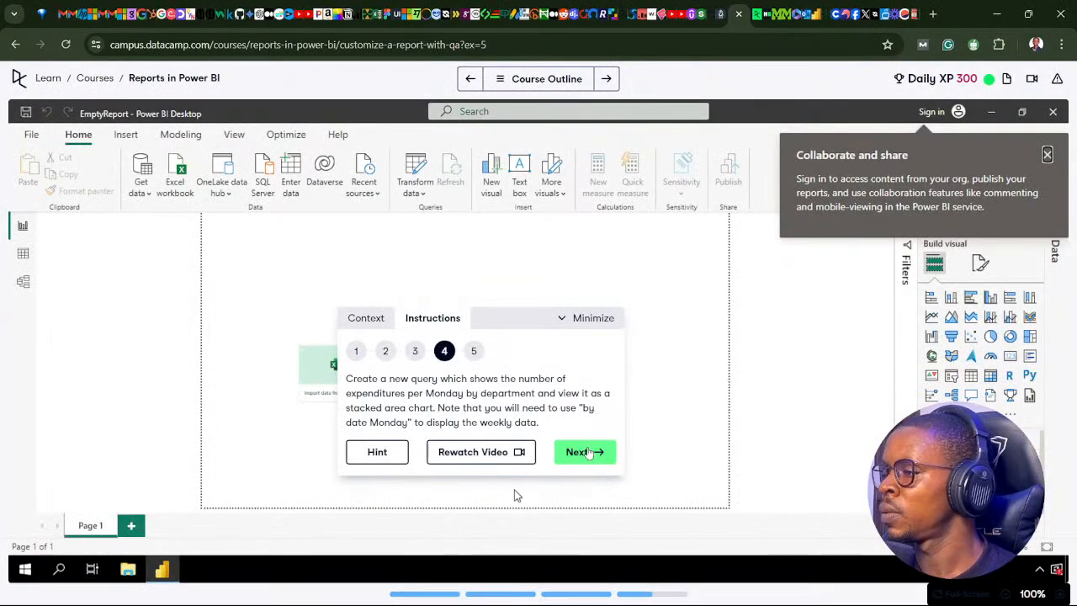
click(588, 453)
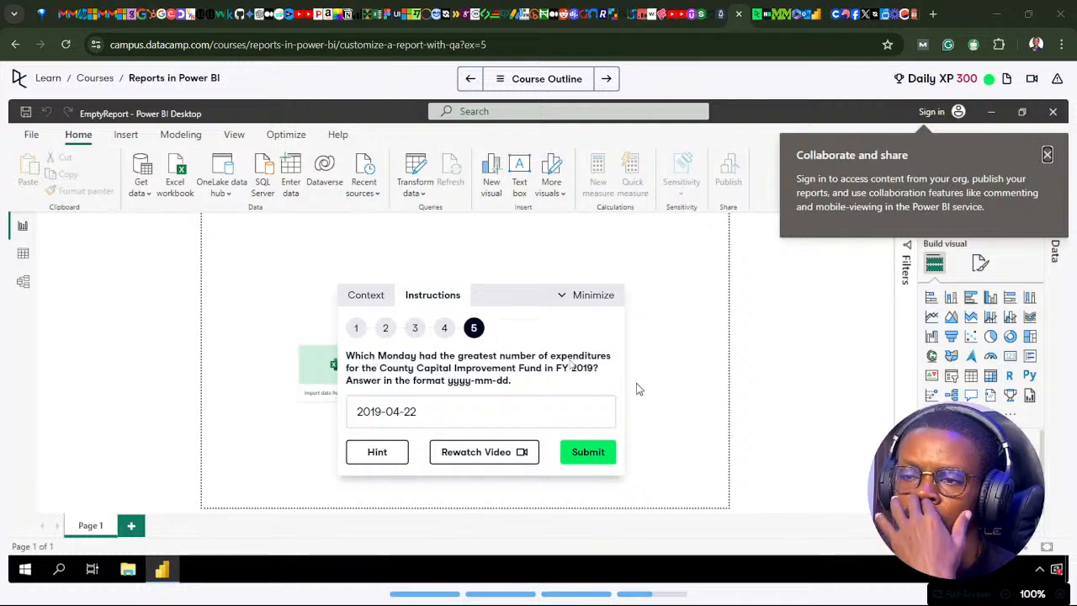
mouse_move(477, 594)
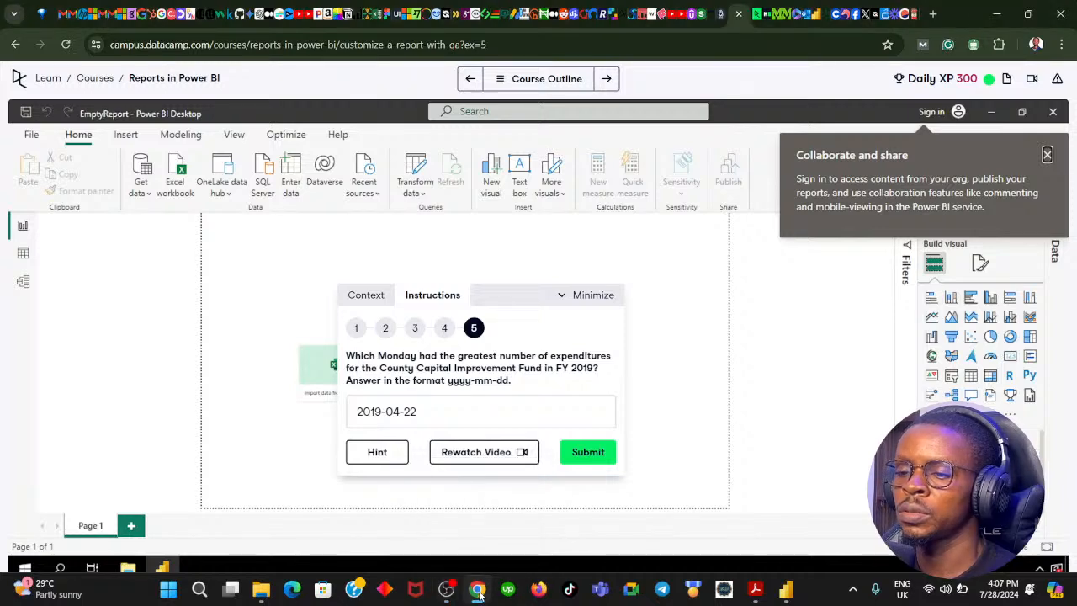
click(479, 594)
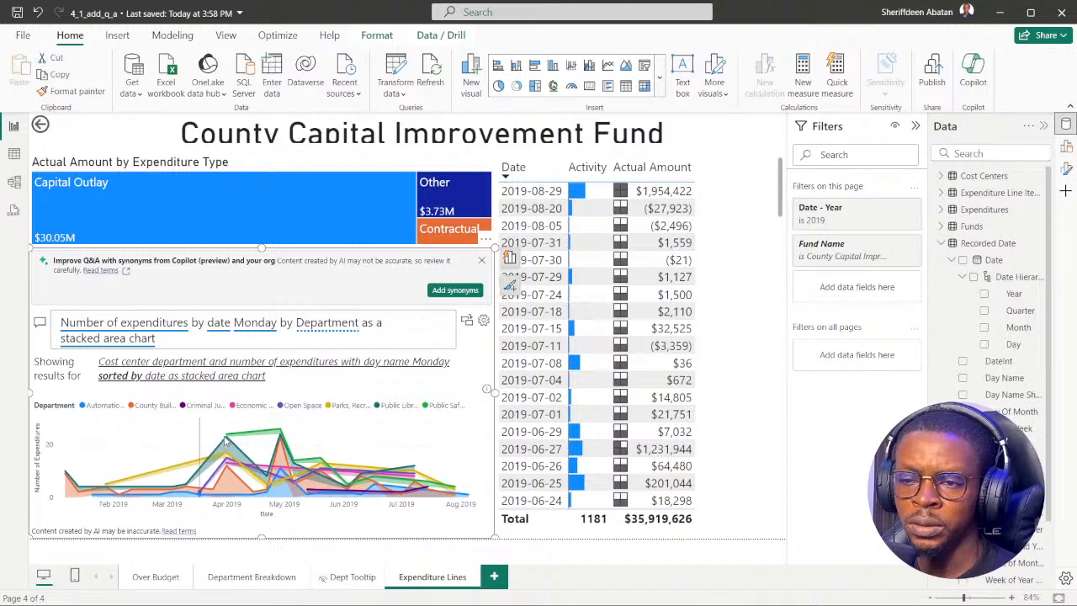
mouse_move(225, 441)
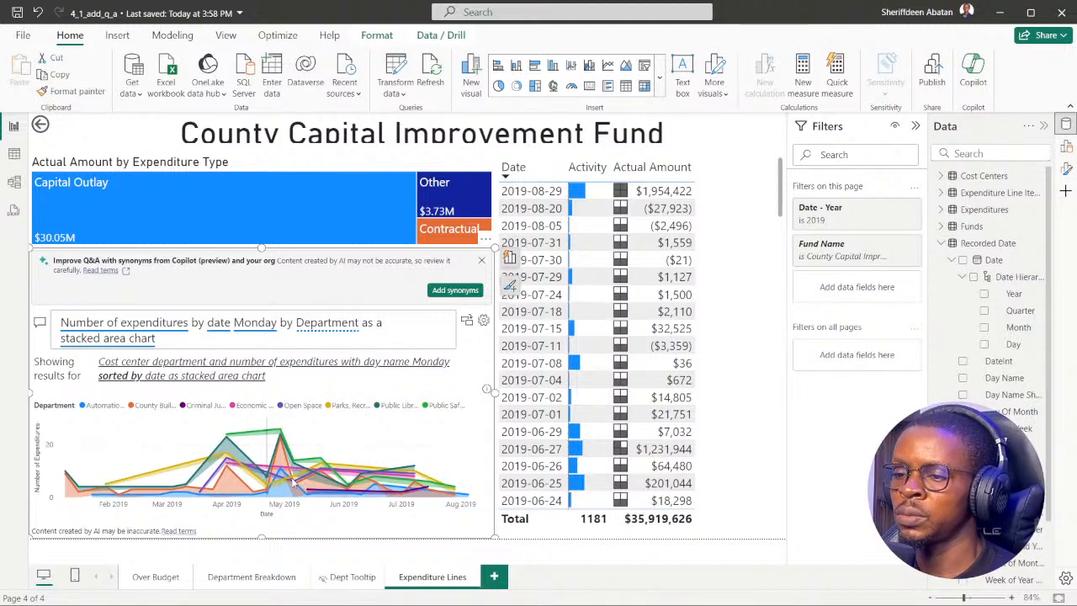
Review the wording of the Q&A question, including the alternatives suggested for the term Department.
drag(59, 338, 153, 340)
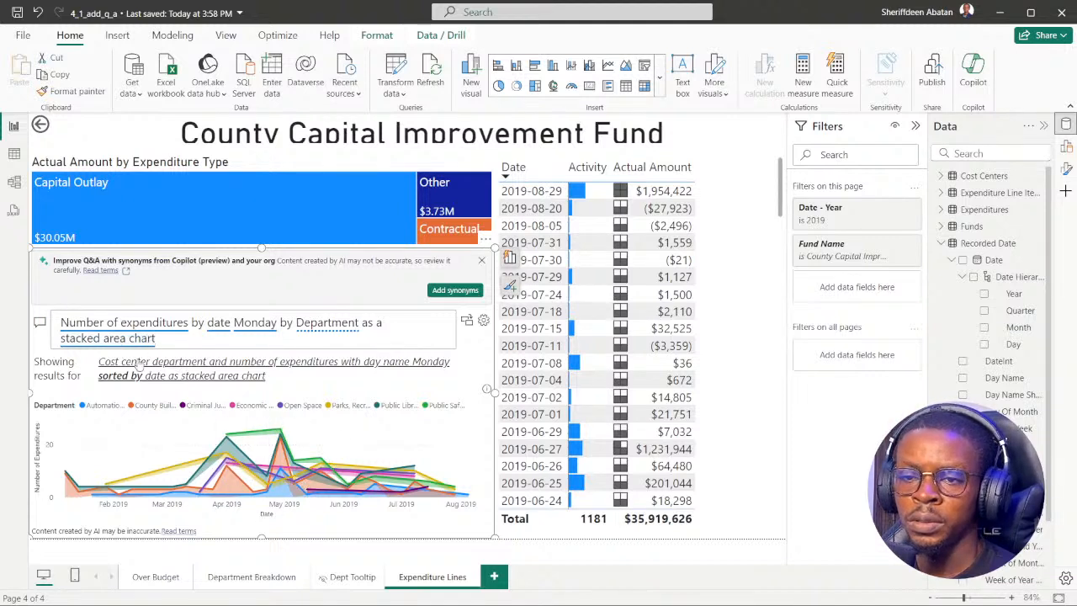
click(340, 333)
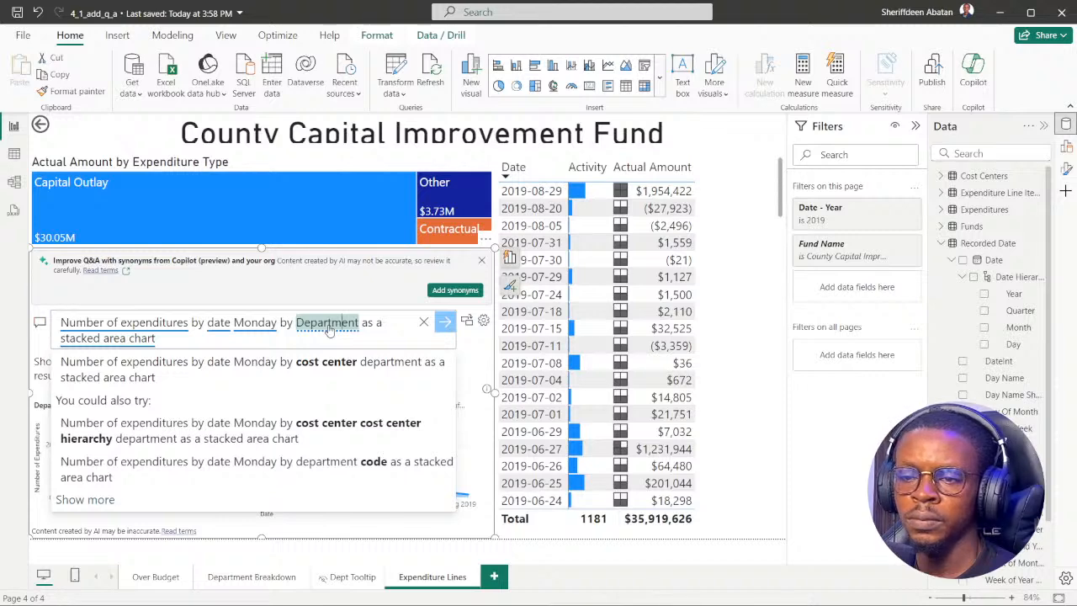
drag(180, 343, 63, 330)
key(ctrl+c)
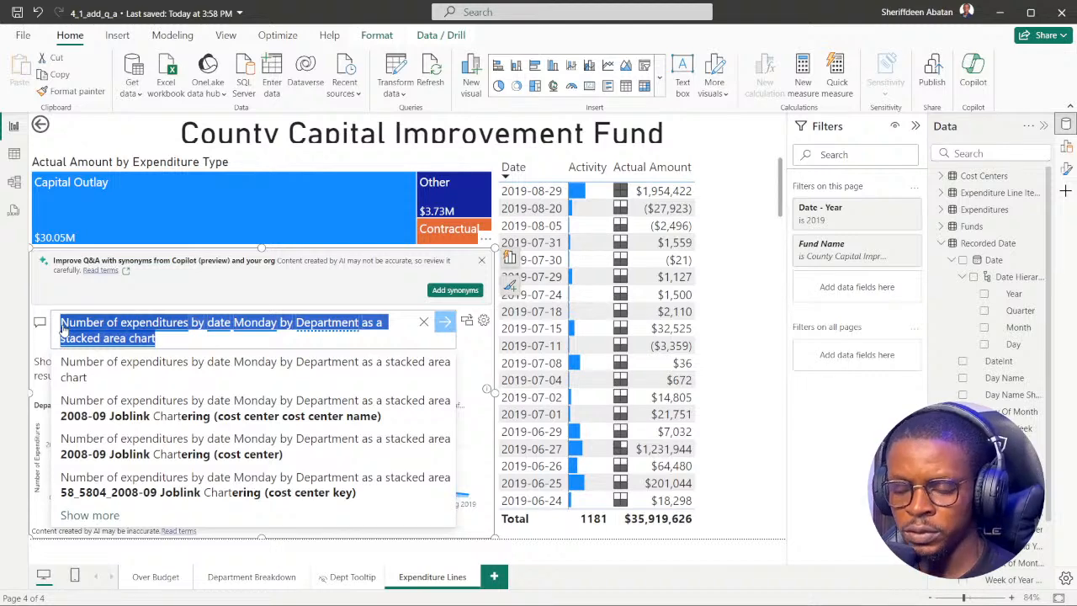
click(172, 339)
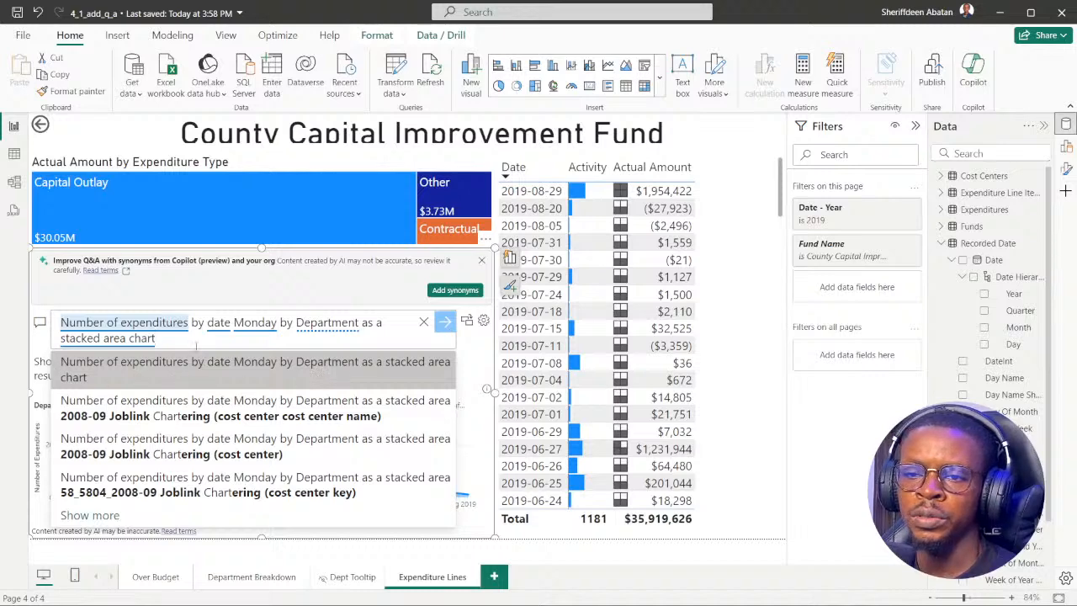
Rerun the Q&A question with Department interpreted as cost center department and inspect the resulting area chart.
key(Return)
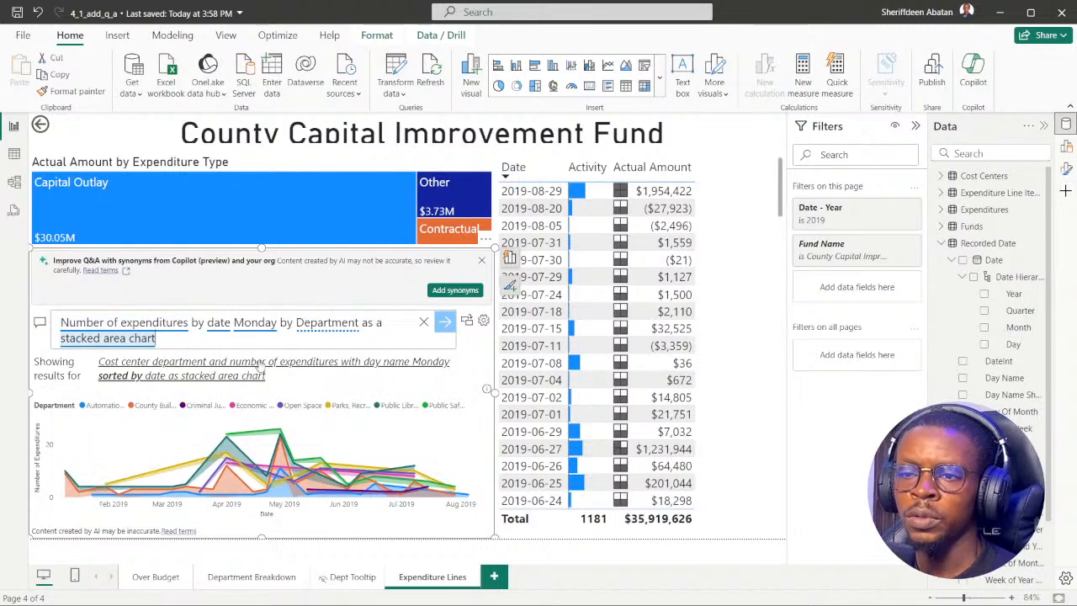
click(332, 326)
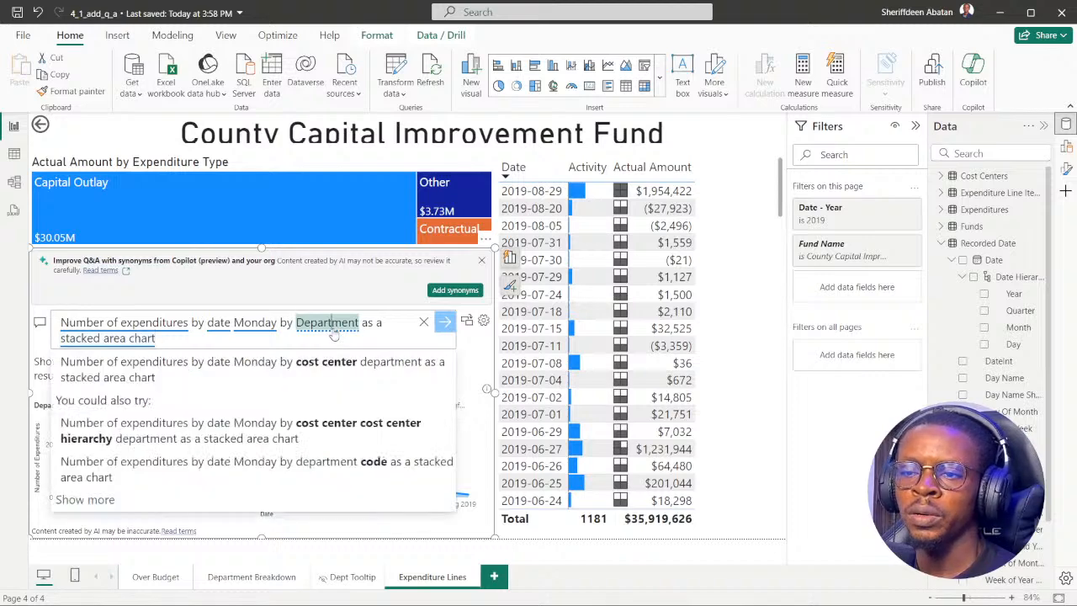
click(281, 367)
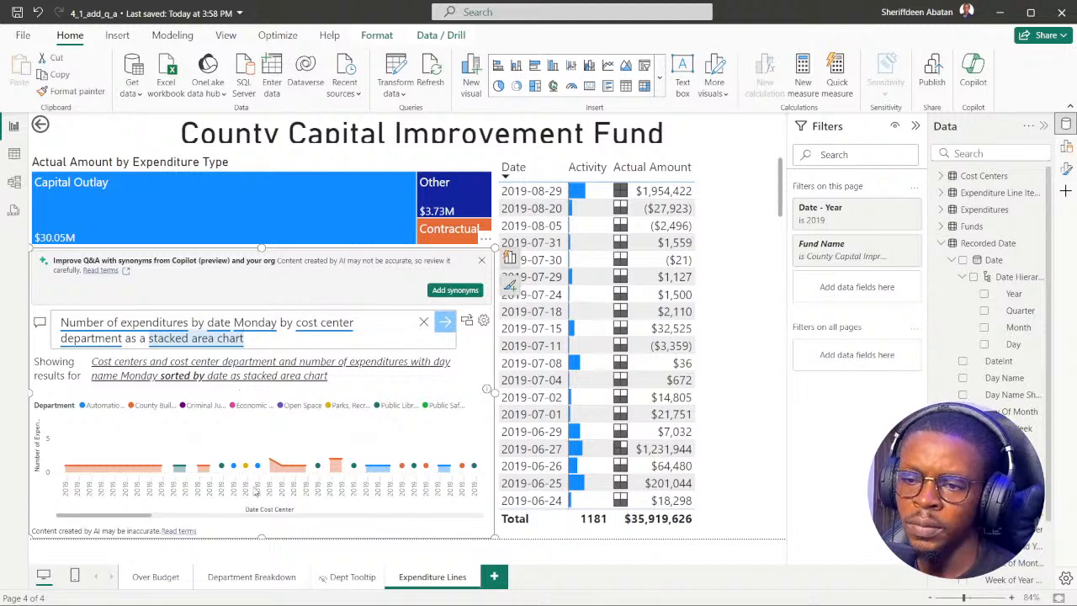
mouse_move(270, 464)
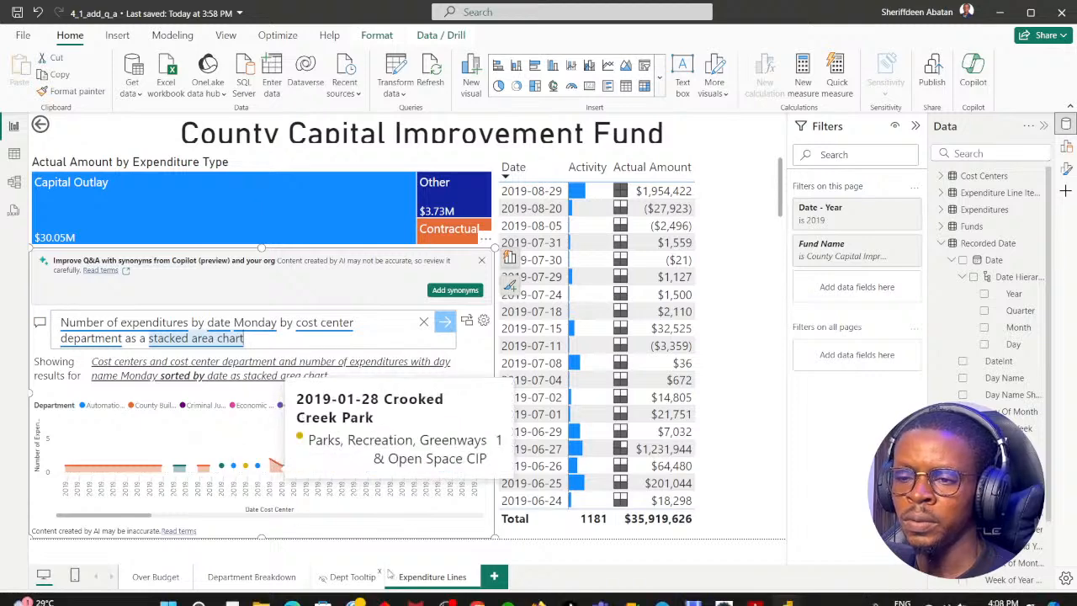
Switch to DataCamp, submit 2019-01-21 as the answer to instruction 5, and go back to the question.
click(477, 592)
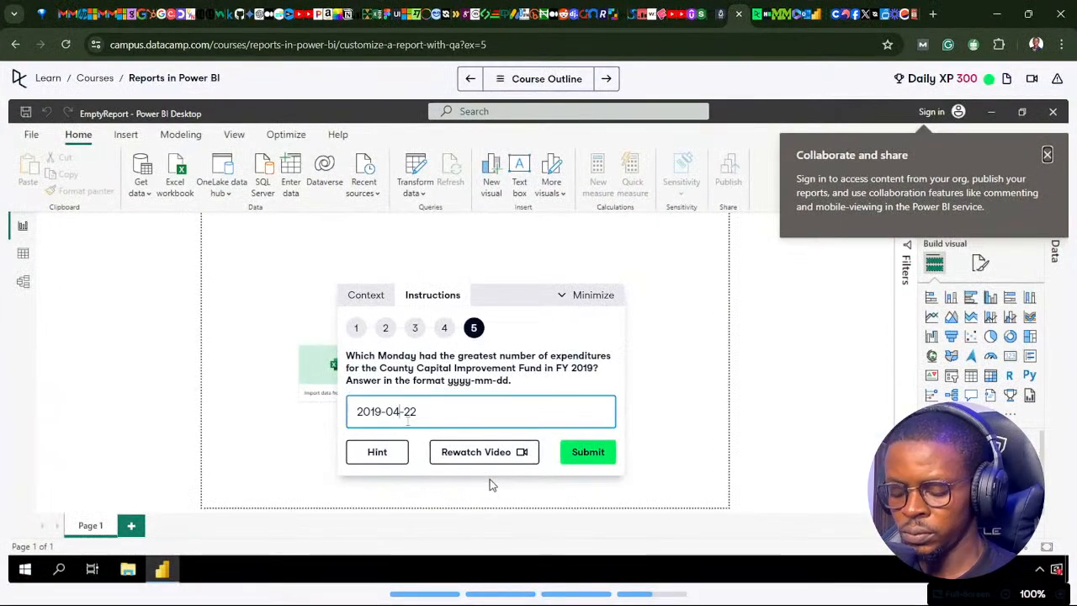
key(BackSpace)
text(1)
key(Right)
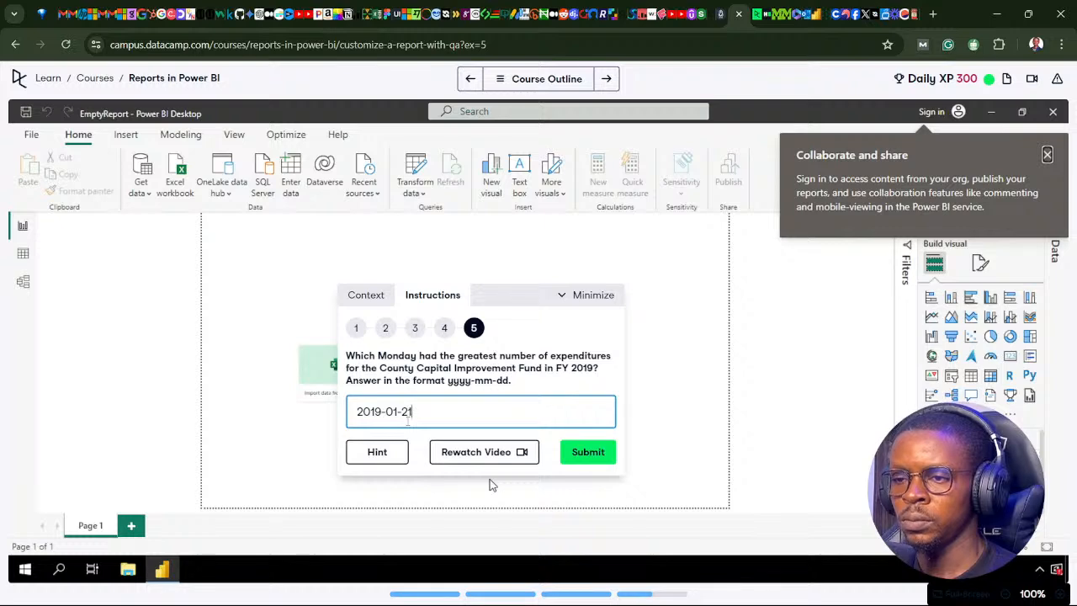
click(607, 455)
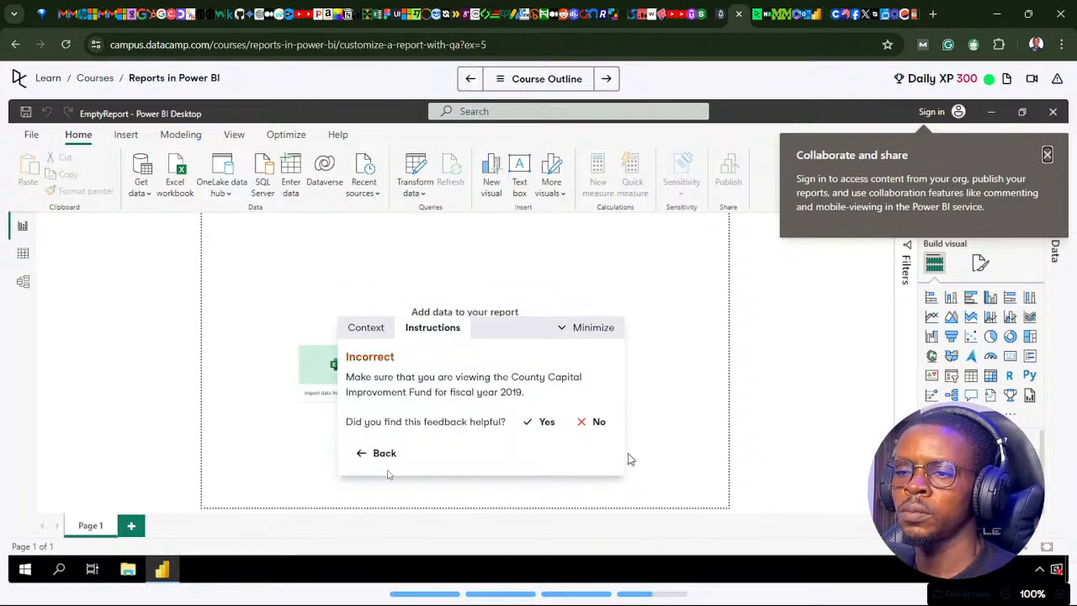
click(374, 454)
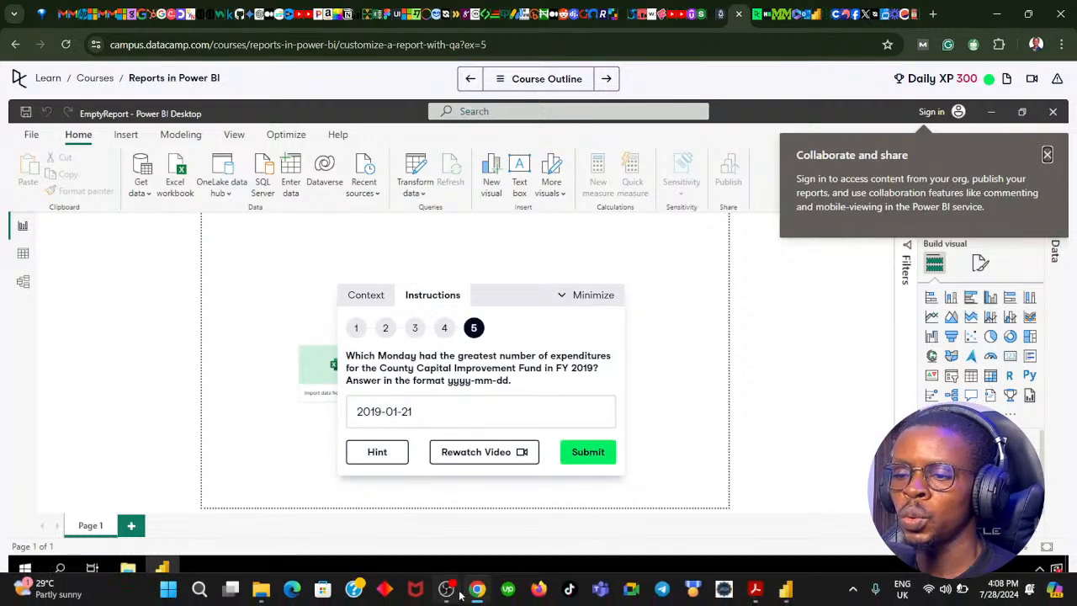
Return to the Power BI report and rerun "Number of expenditures by date Monday by Department as a stacked area chart" in the Q&A visual.
click(477, 589)
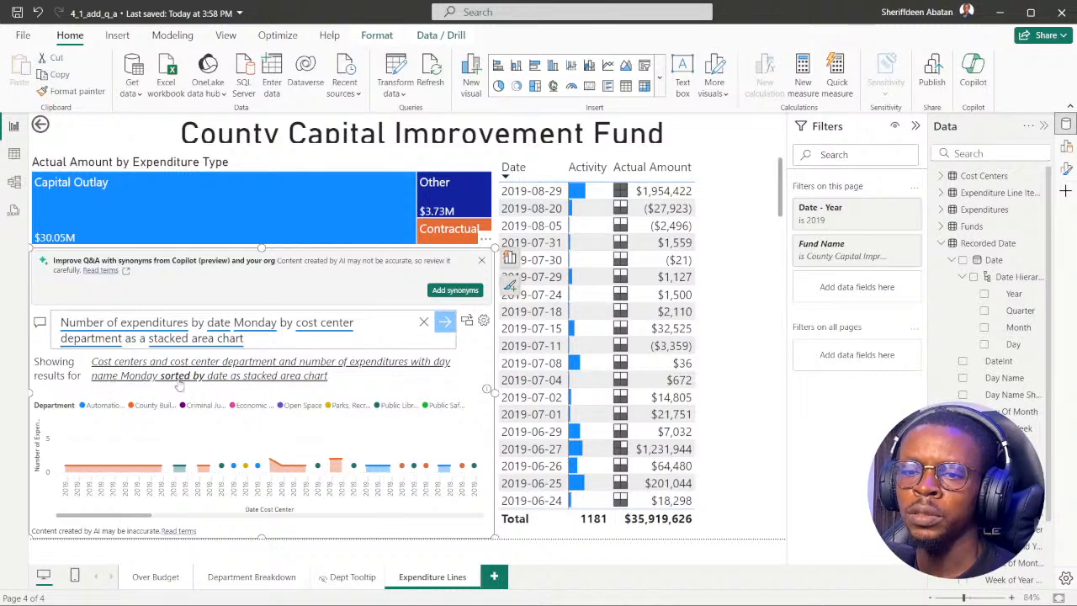
click(423, 323)
key(ctrl+v)
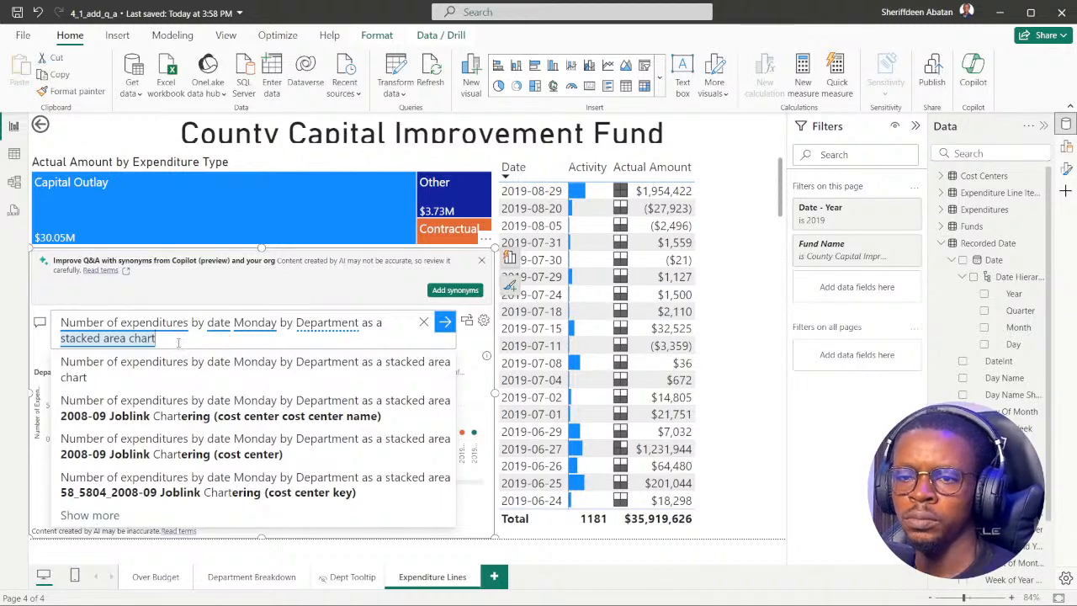
key(Return)
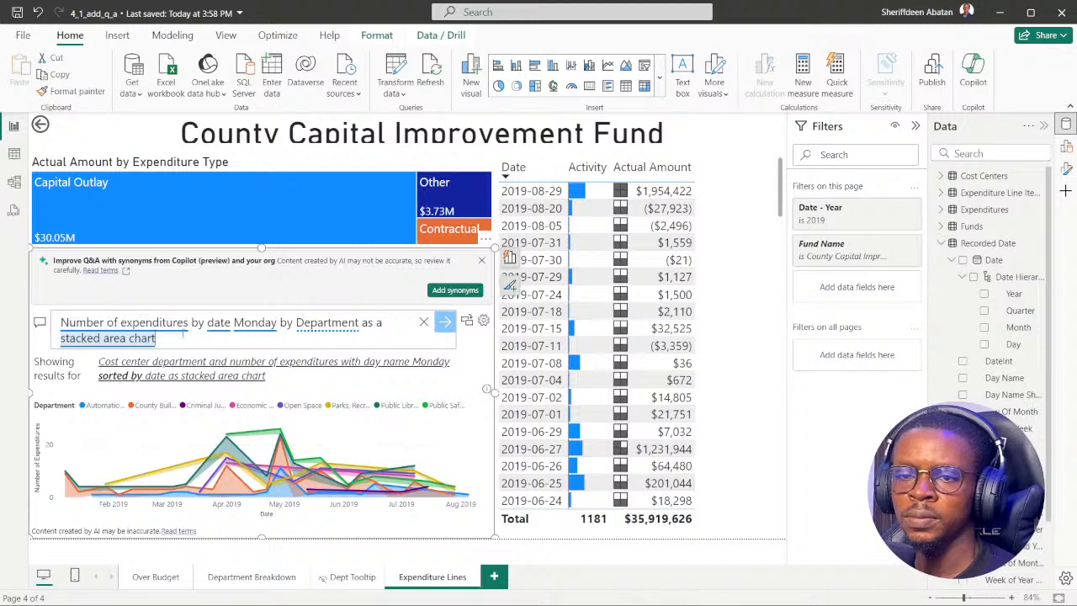
Change the Q&A grouping from Department to department code, inspect the chart's highest peak, and check it against the DataCamp question.
click(329, 330)
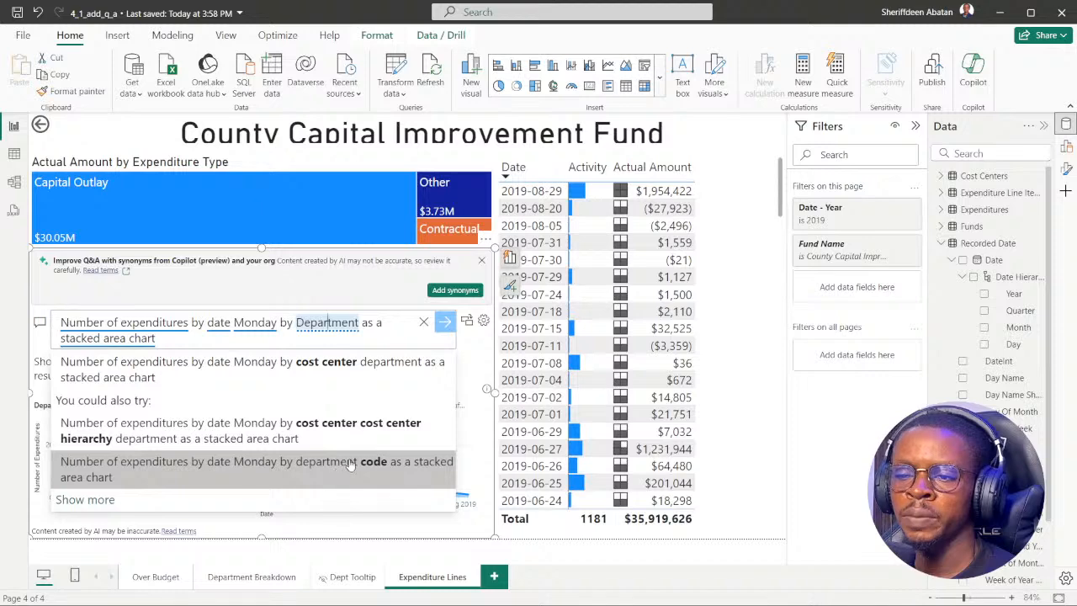
click(319, 468)
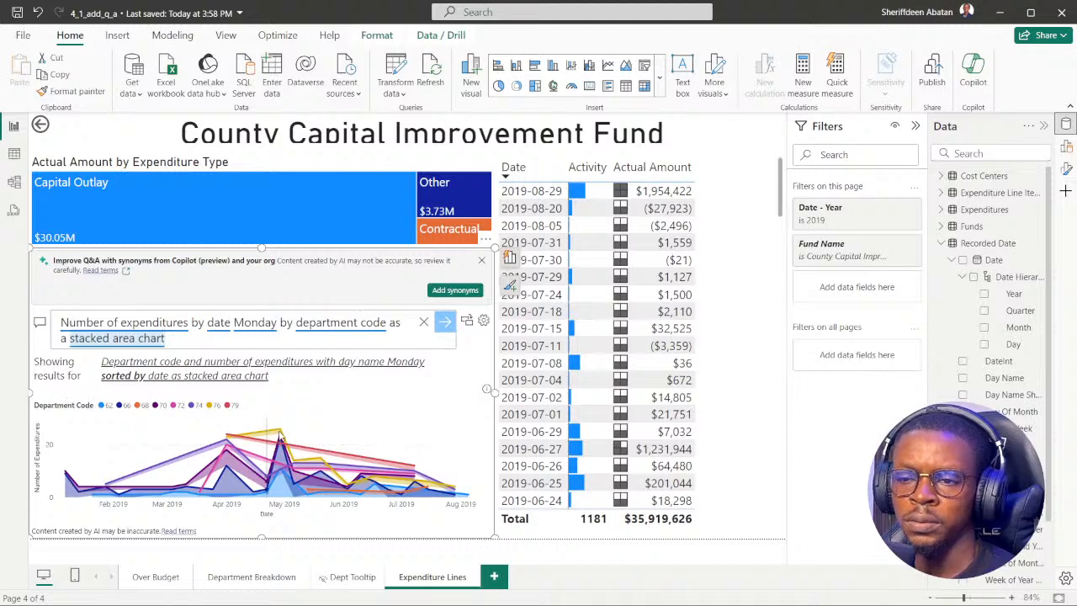
mouse_move(280, 432)
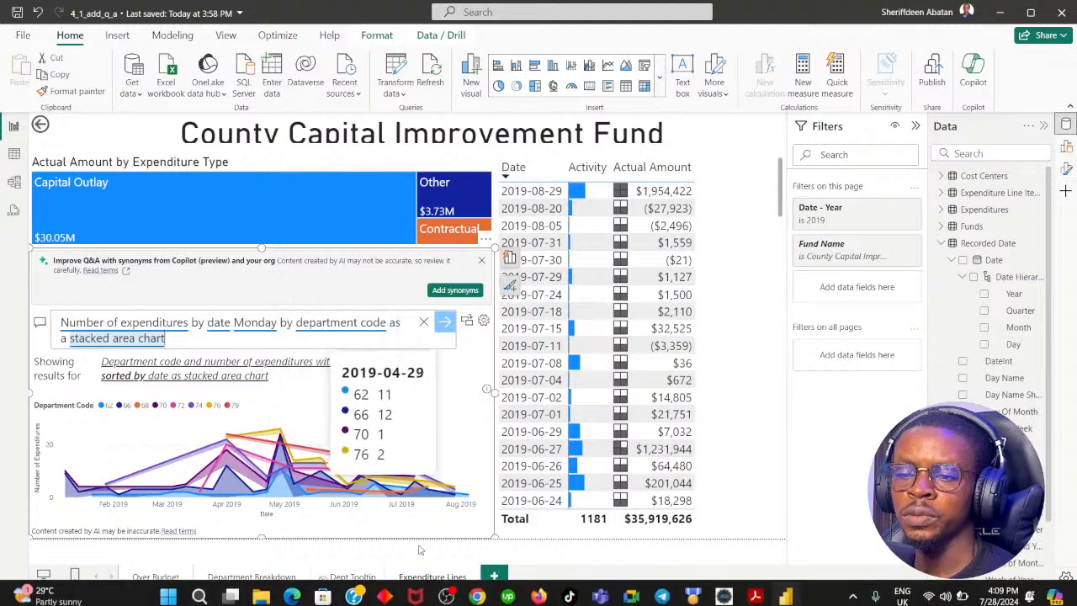
click(477, 589)
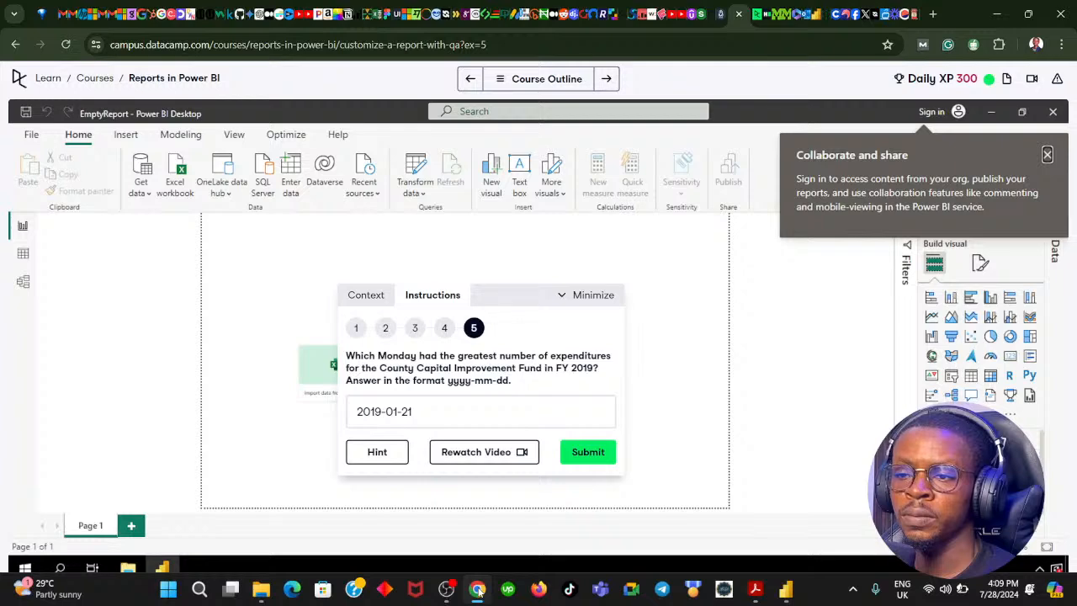
click(477, 590)
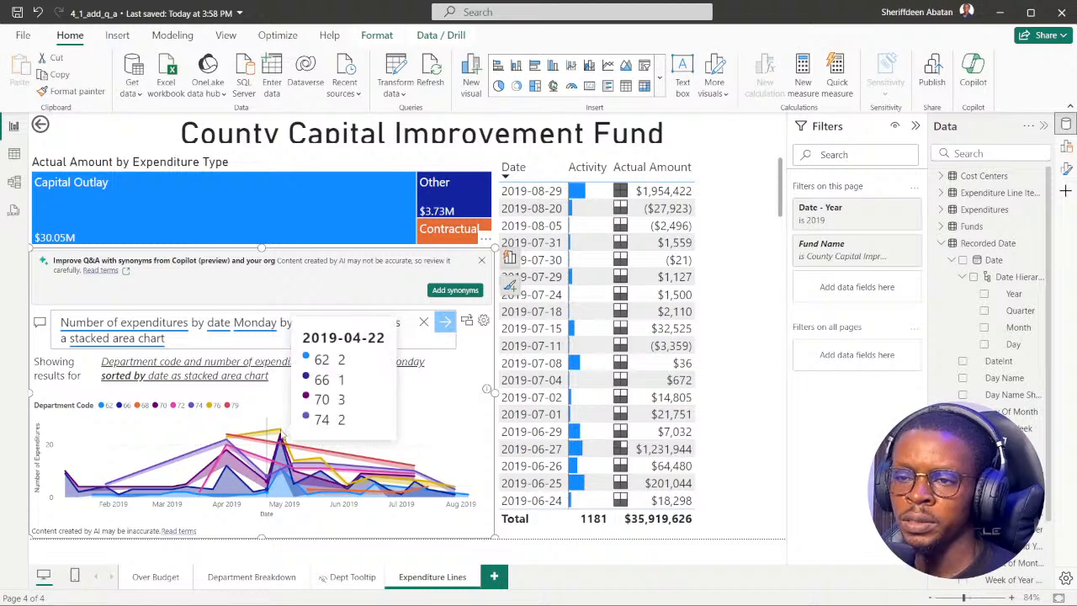
Switch to DataCamp, change the instruction 5 answer to 2019-04-22, and submit it.
click(477, 595)
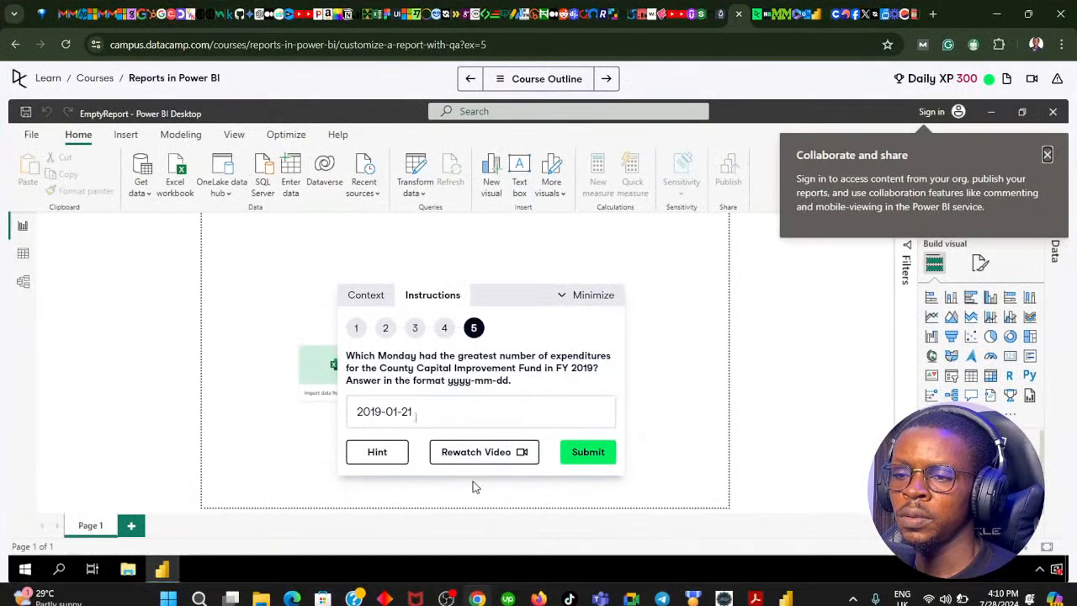
click(398, 412)
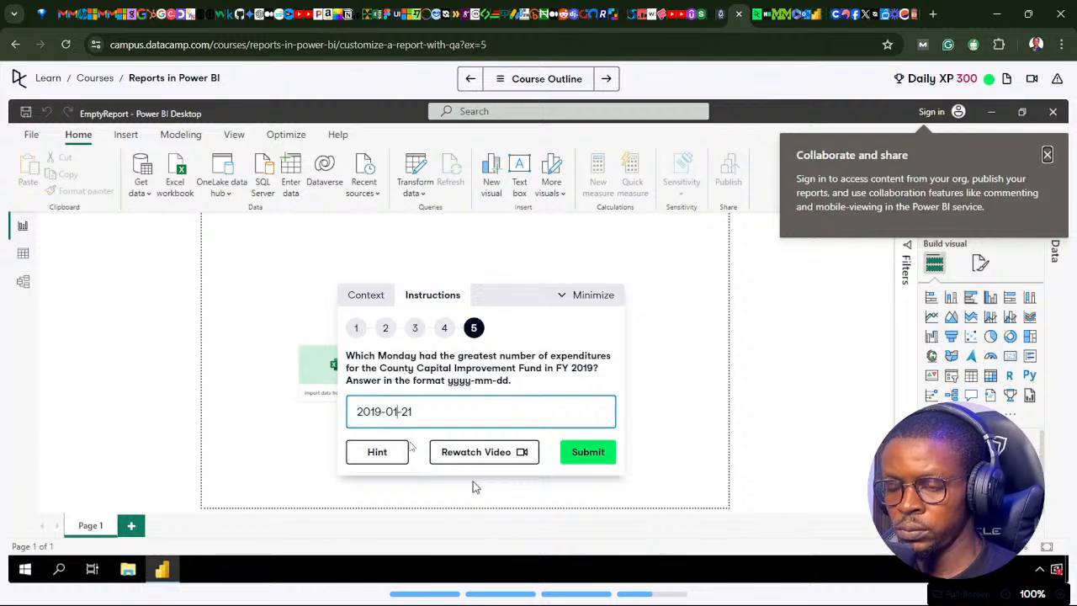
key(BackSpace)
text(4)
key(BackSpace)
text(2)
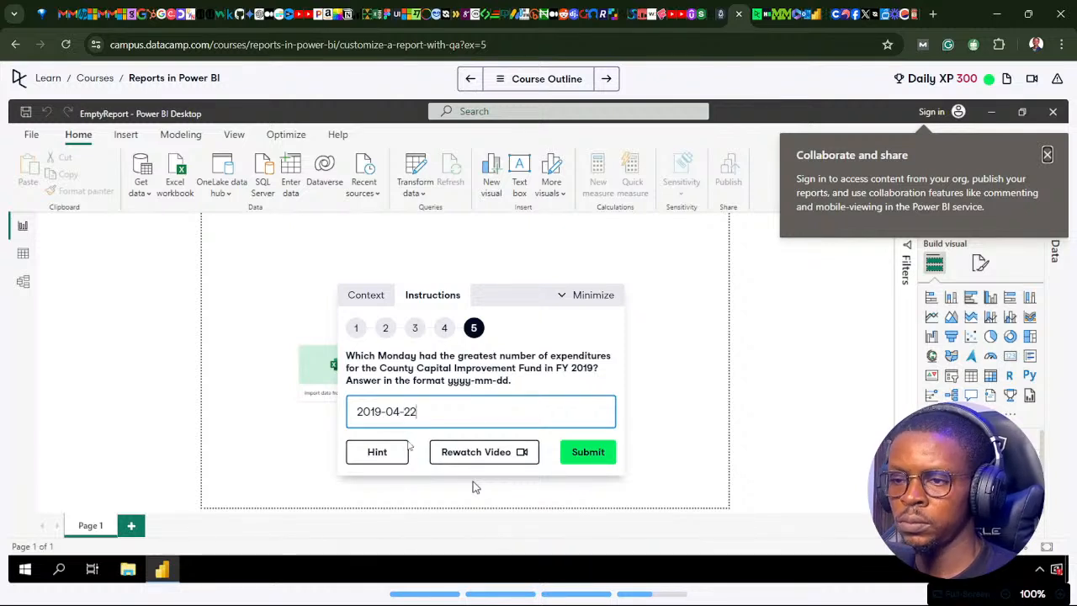
click(576, 456)
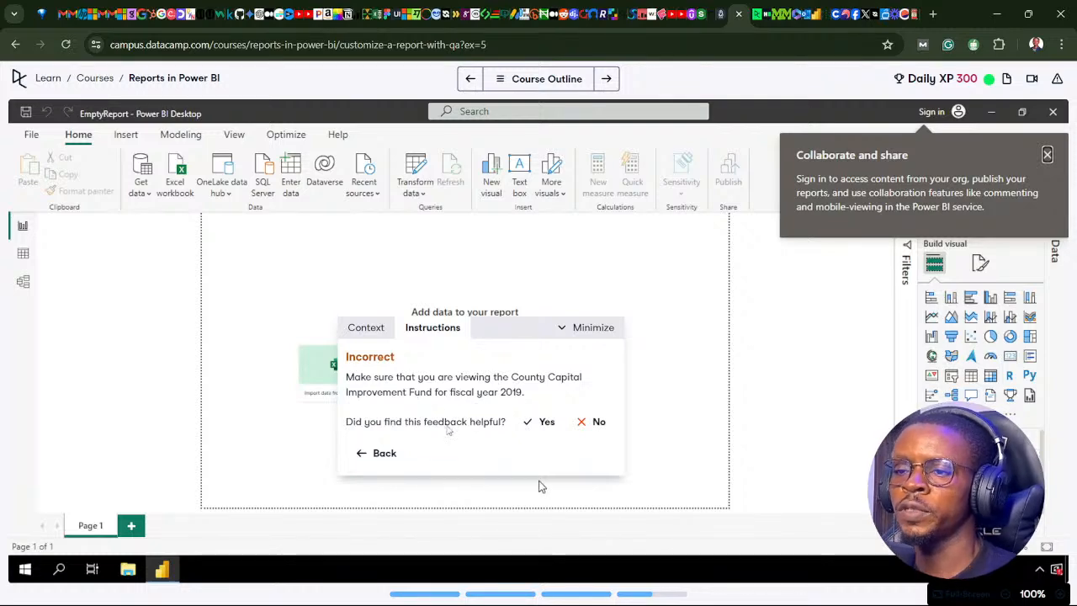
In the Power BI report, replace the Q&A question with "Number of expenditures by date Monday by Department as a stacked area chart" and run it.
click(479, 589)
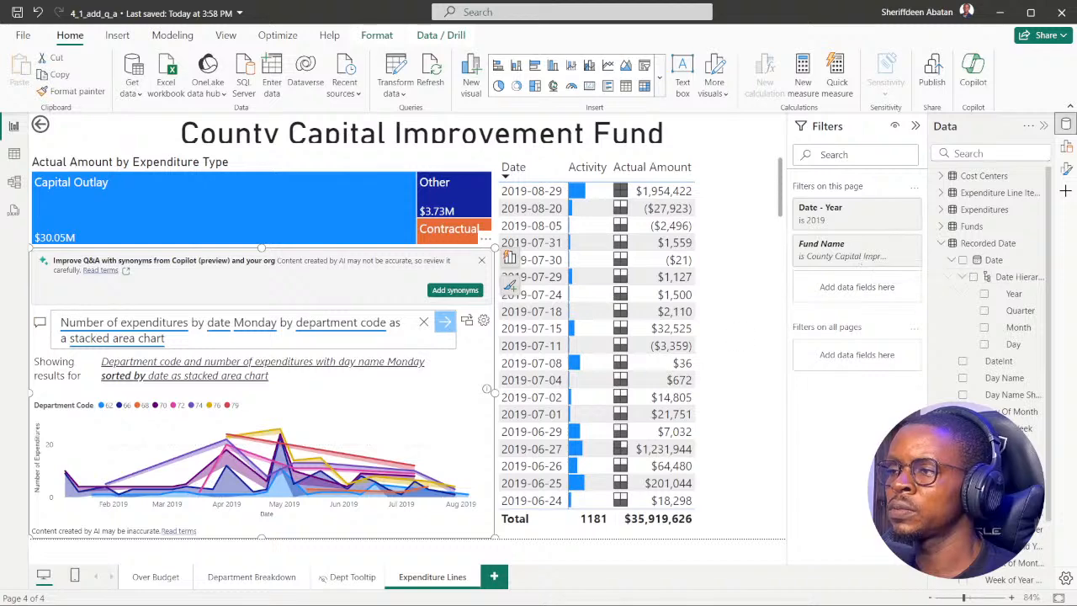
click(477, 591)
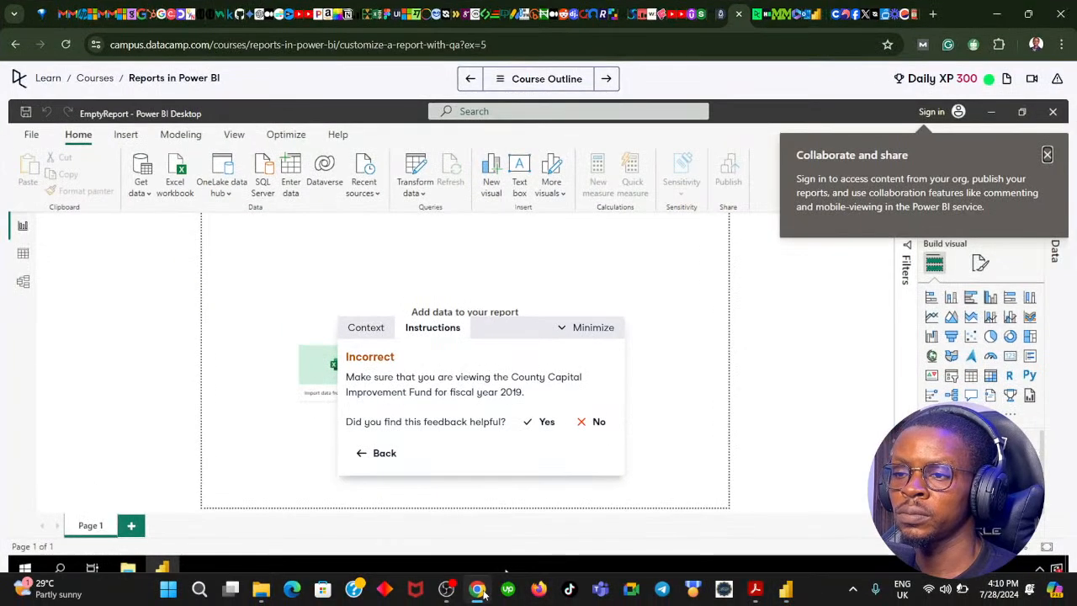
click(476, 591)
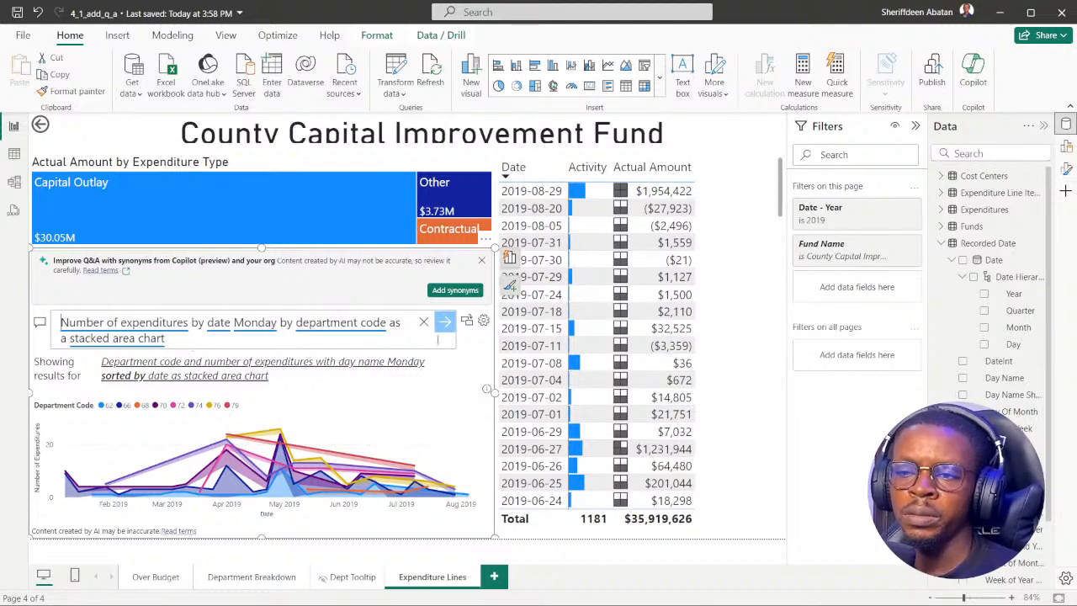
click(423, 322)
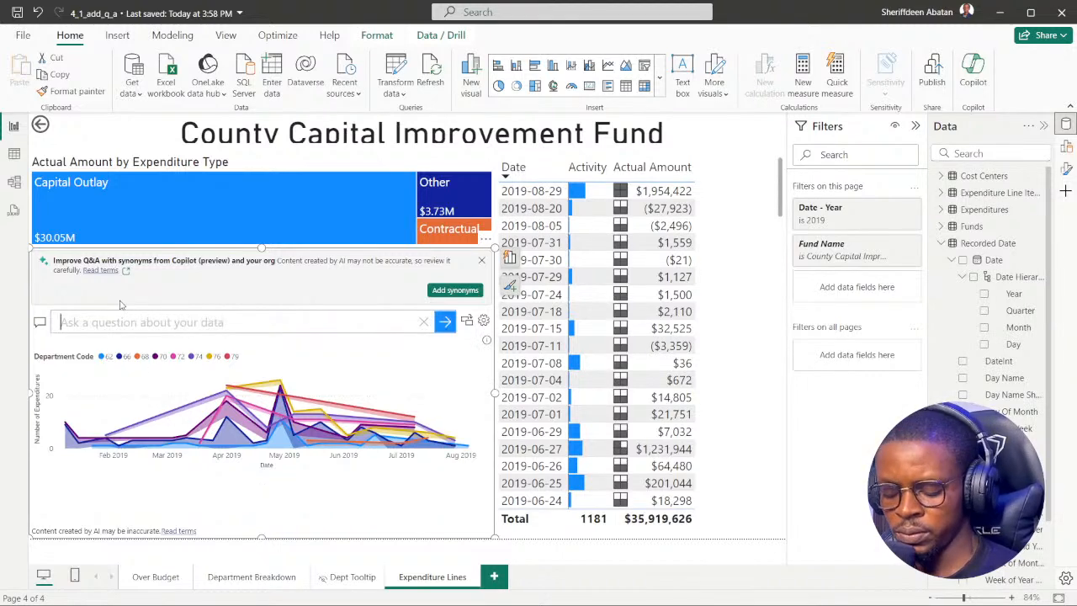
text(Number of expenditures by date Monday by Department as a stacked area chart)
key(Return)
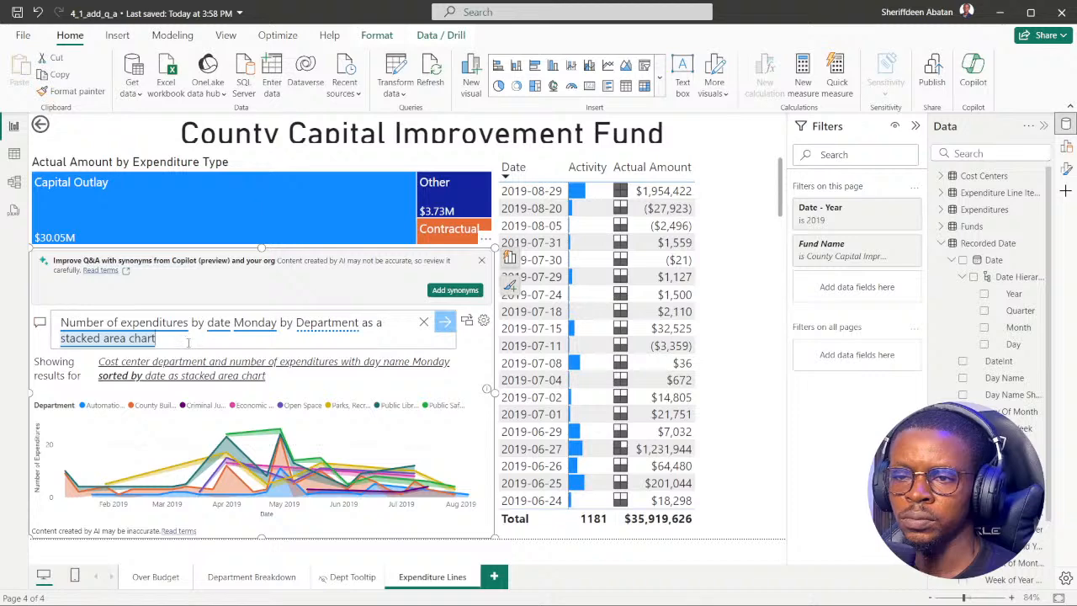
Switch to DataCamp, leave the answer feedback, and reread instruction 4 on building the Monday query.
mouse_move(480, 599)
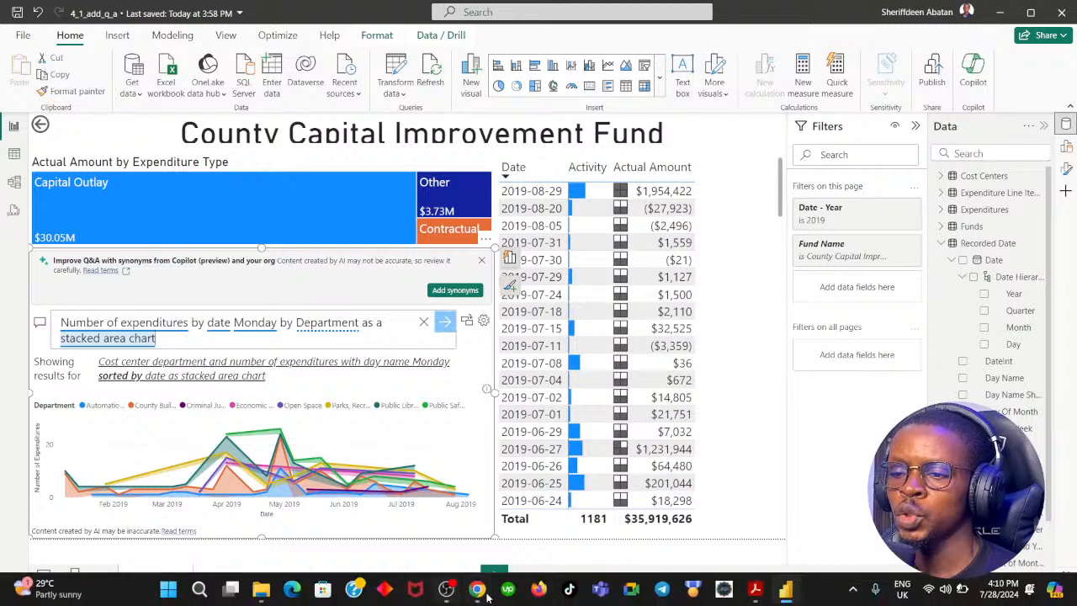
click(413, 488)
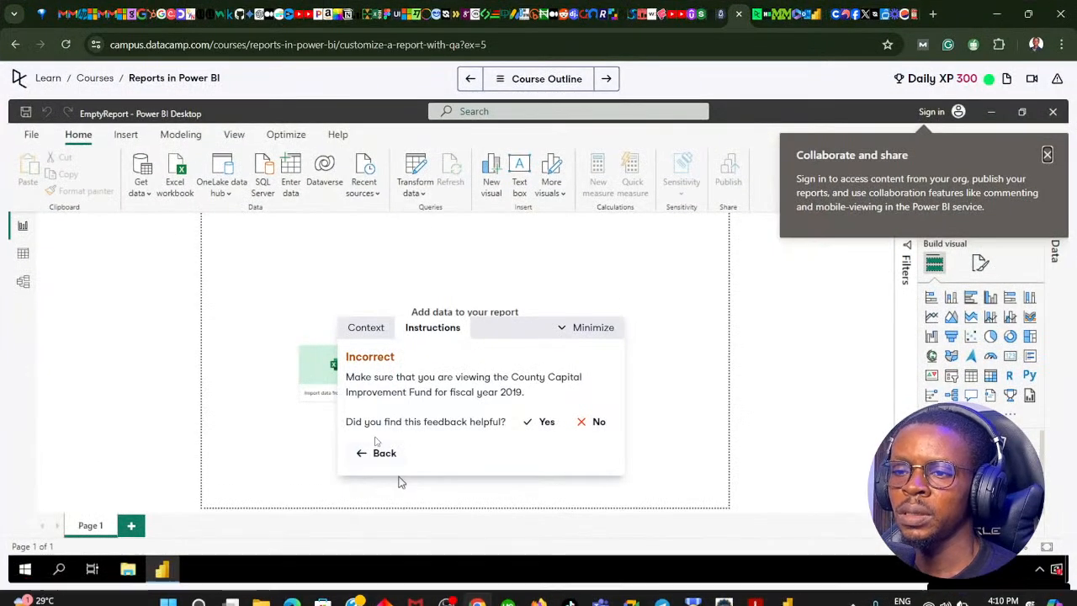
click(378, 452)
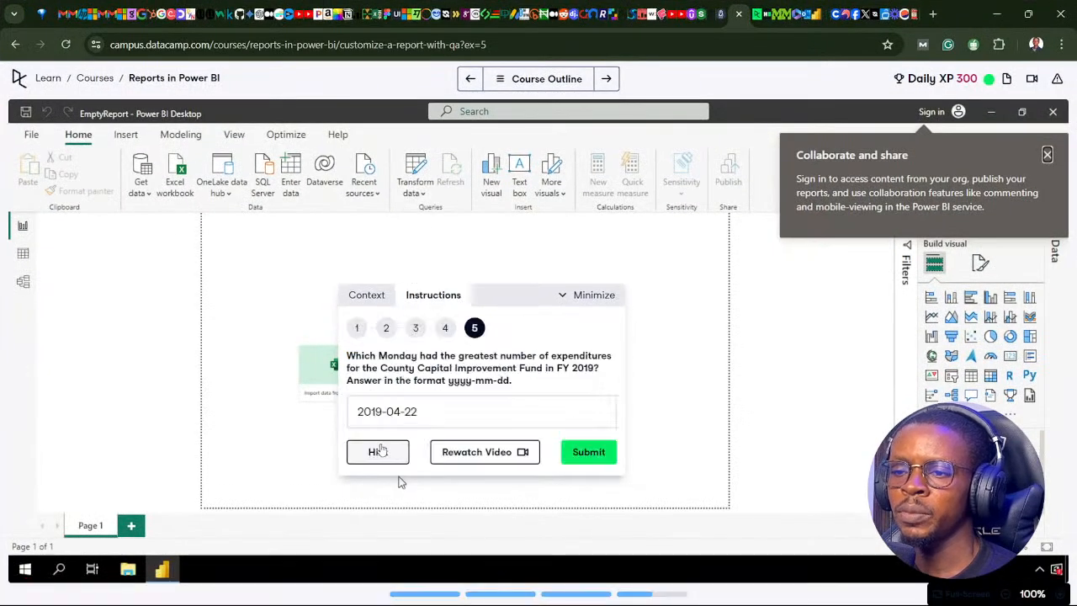
click(422, 332)
click(444, 357)
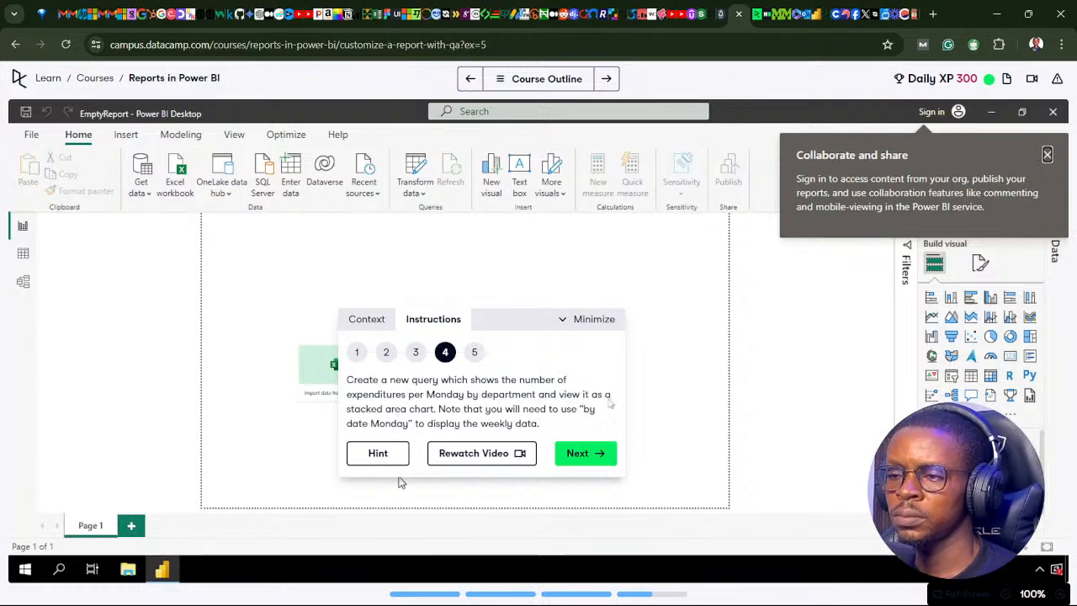
Return to the Power BI report, insert "grouped" before "by Department" in the Q&A question, run it, and inspect the chart's peak.
click(476, 589)
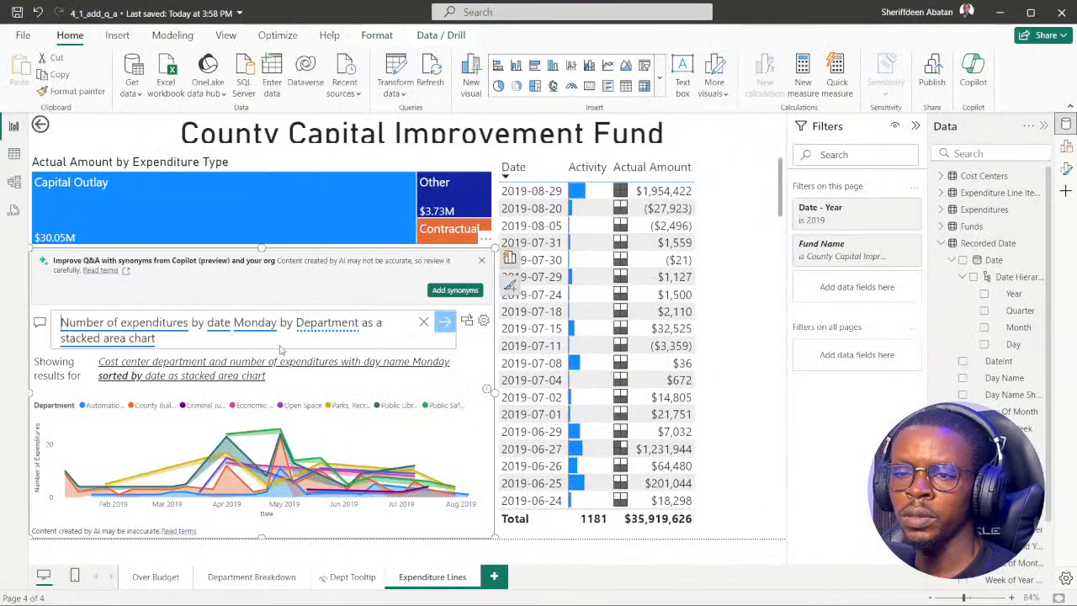
click(302, 328)
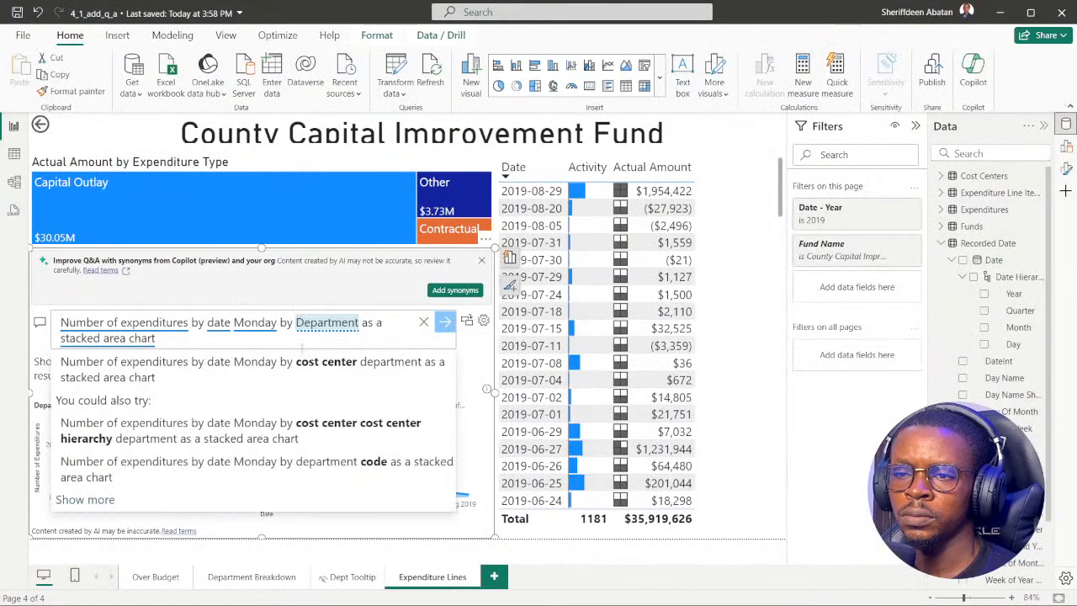
click(288, 331)
text(grouped)
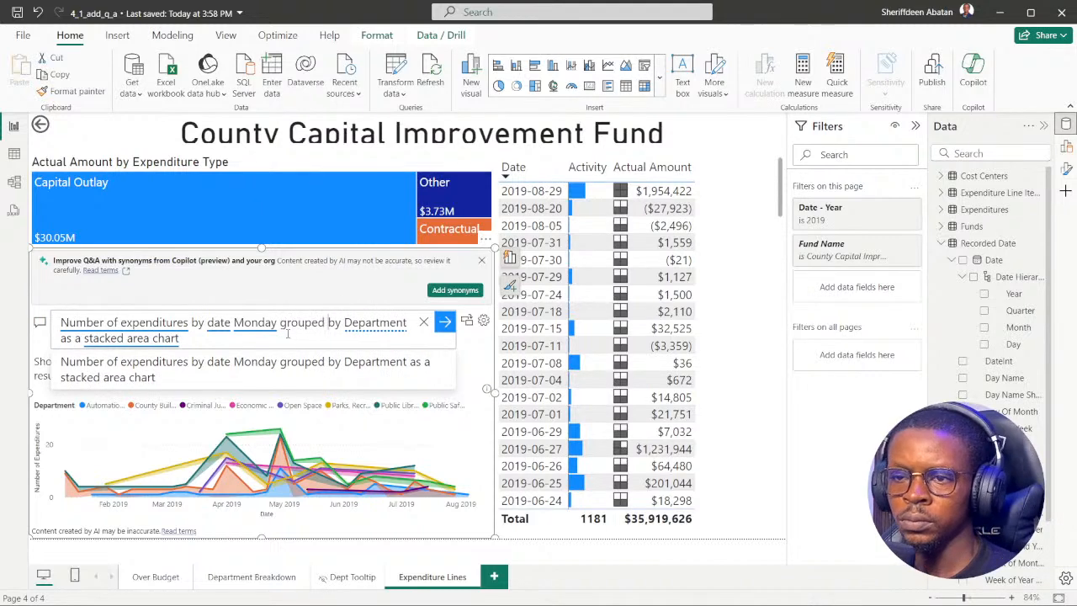
click(276, 343)
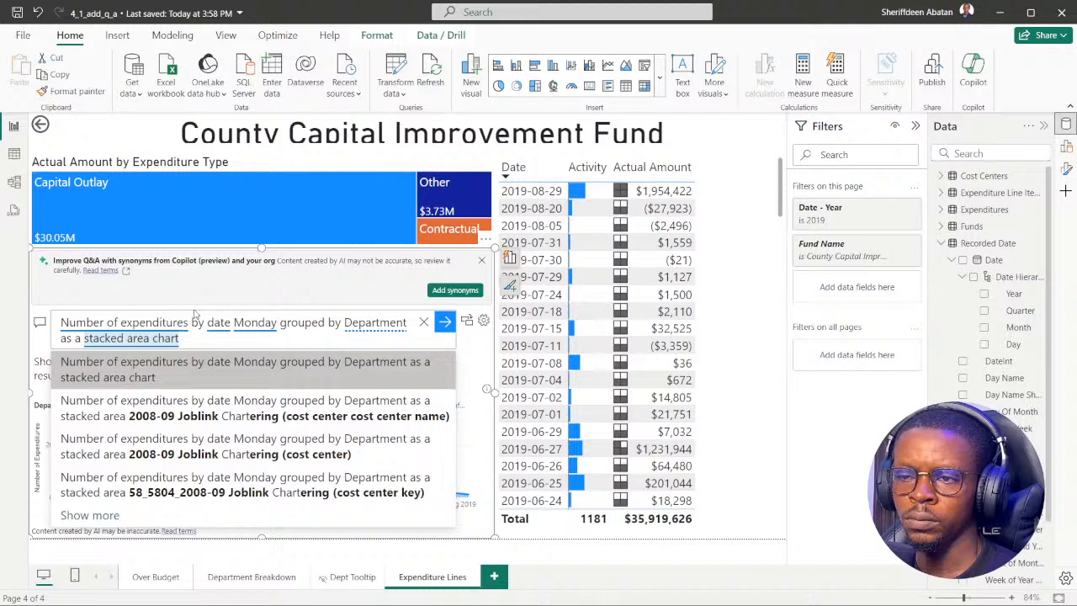
click(202, 370)
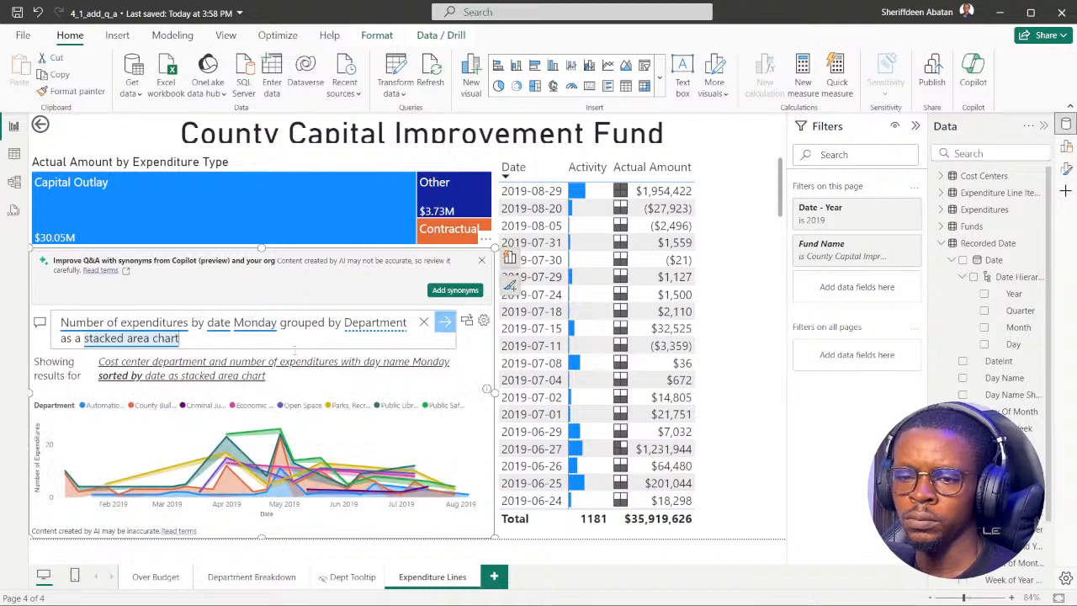
mouse_move(279, 431)
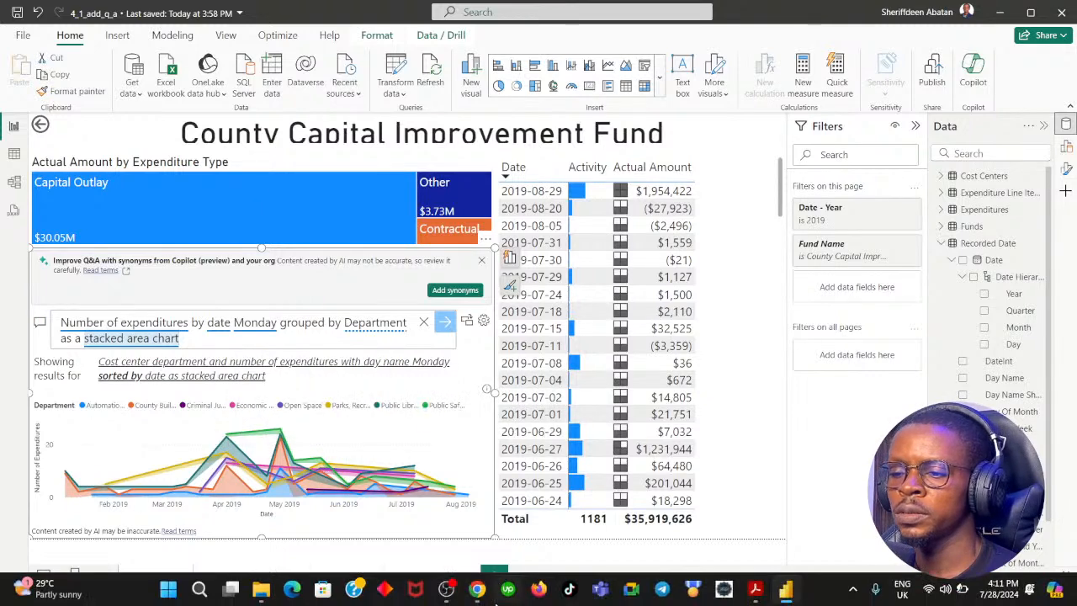
Switch to DataCamp and open the hint on wording the Monday expenditures question.
click(478, 590)
click(379, 457)
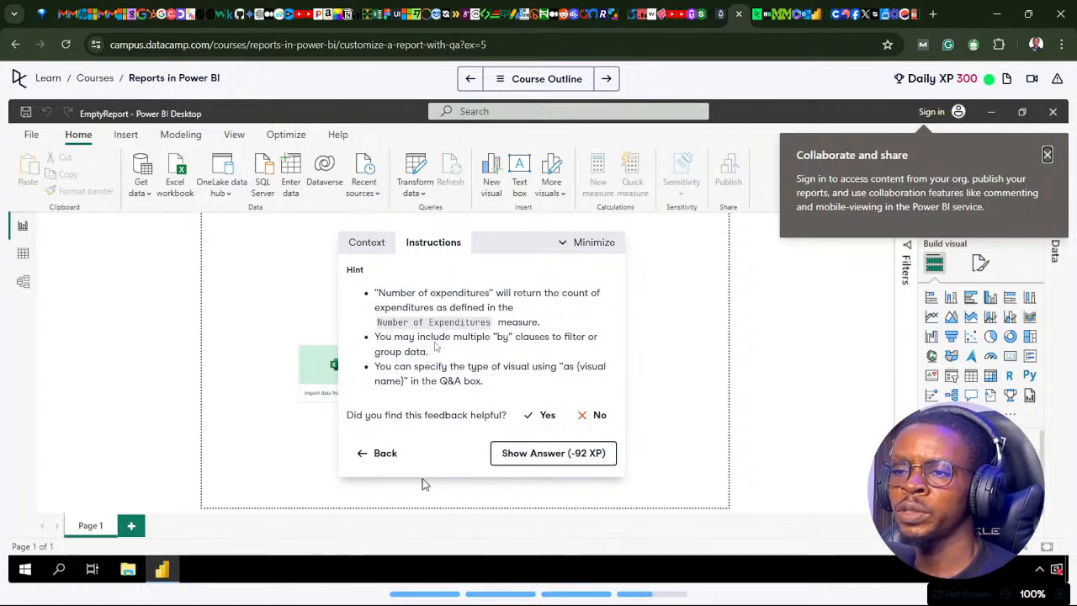
Return to the Power BI report, cut the Q&A question down to "Number of expenditures", and run it.
click(477, 588)
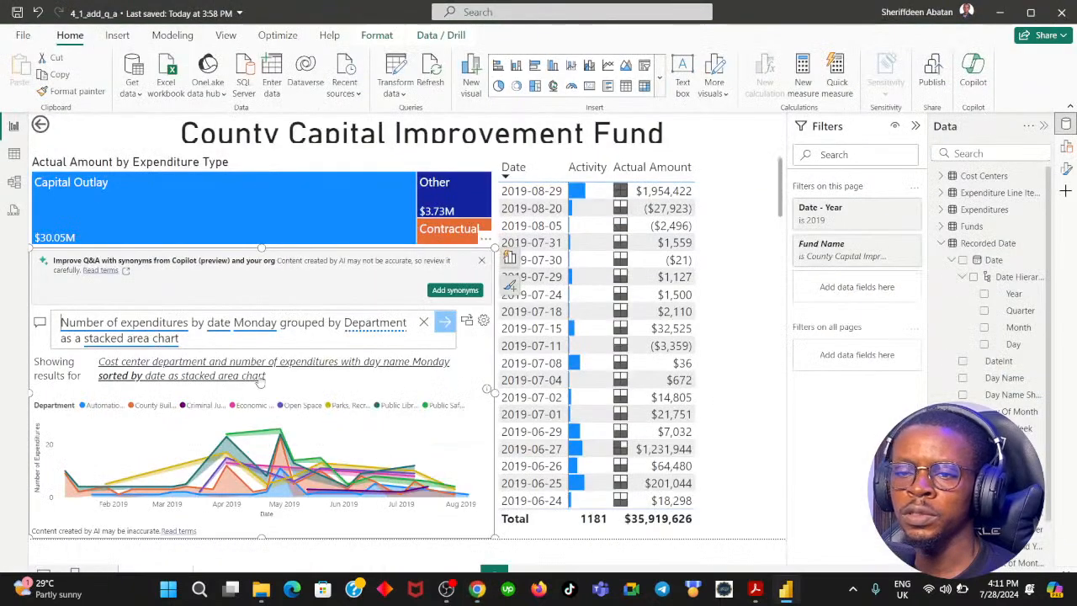
click(197, 341)
drag(188, 338, 201, 324)
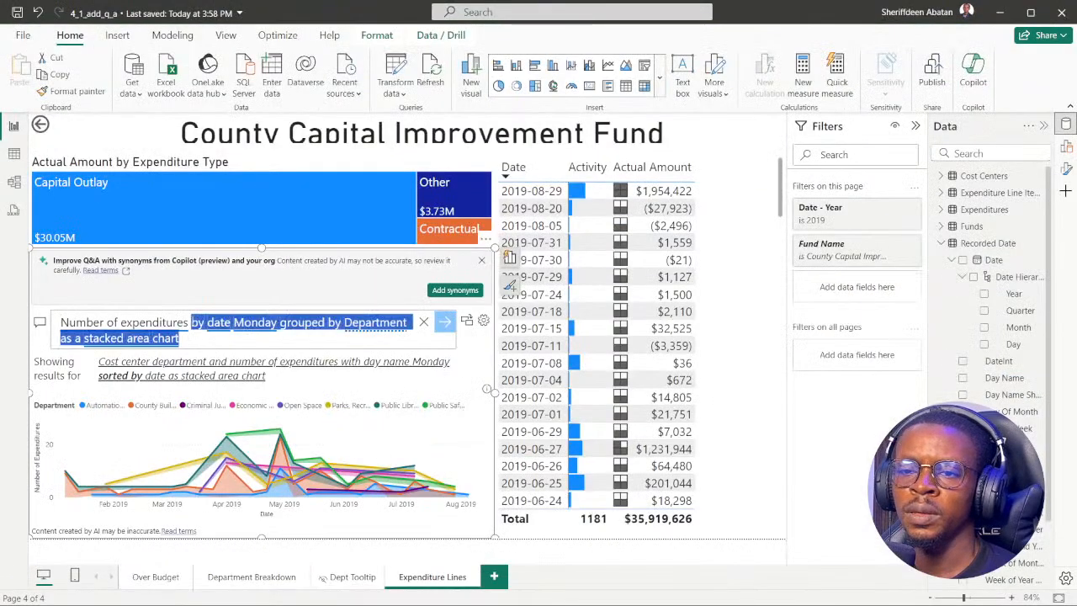
key(BackSpace)
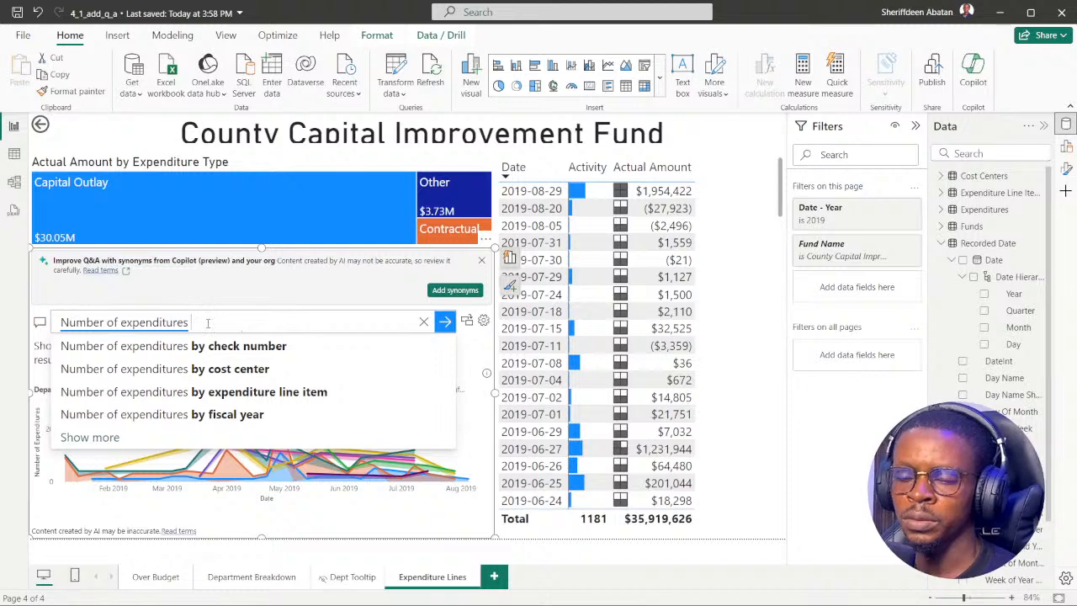
key(Return)
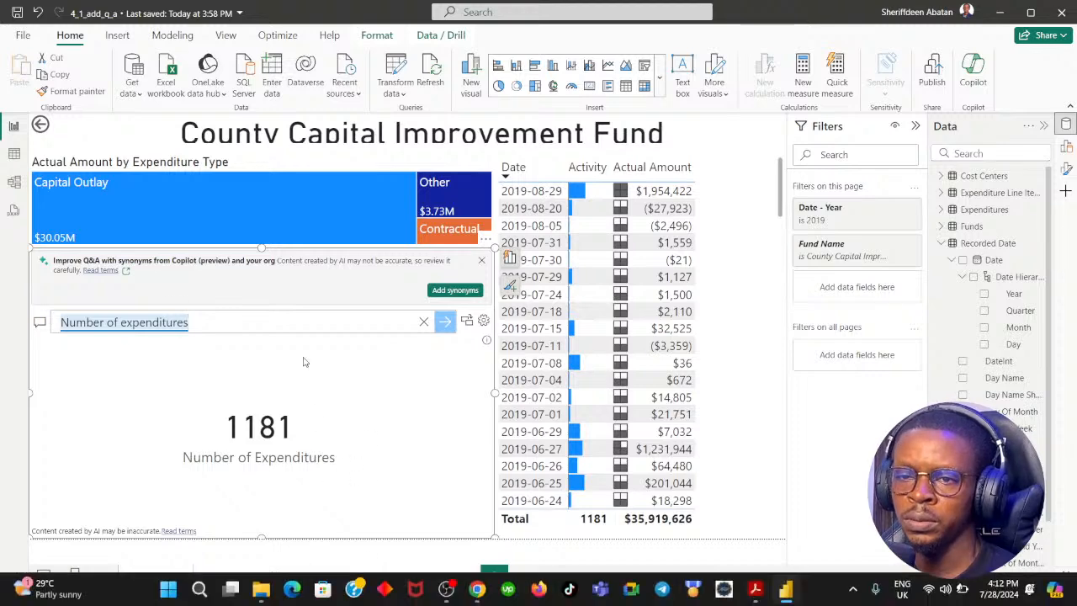
Switch to DataCamp, reread the hint on "by" clauses and visual types, and return to the Power BI report.
click(476, 587)
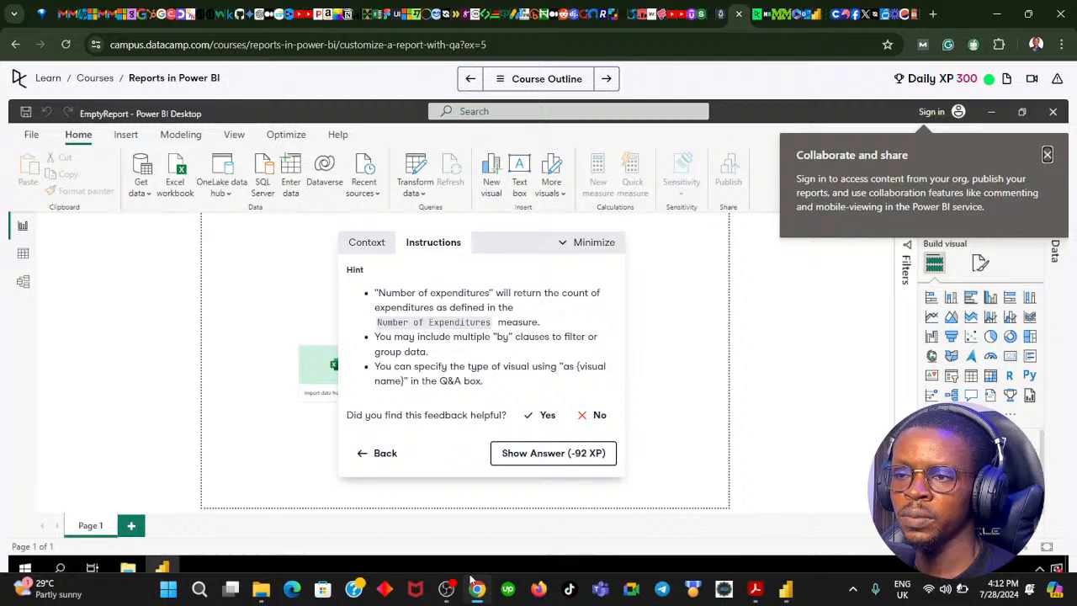
click(473, 582)
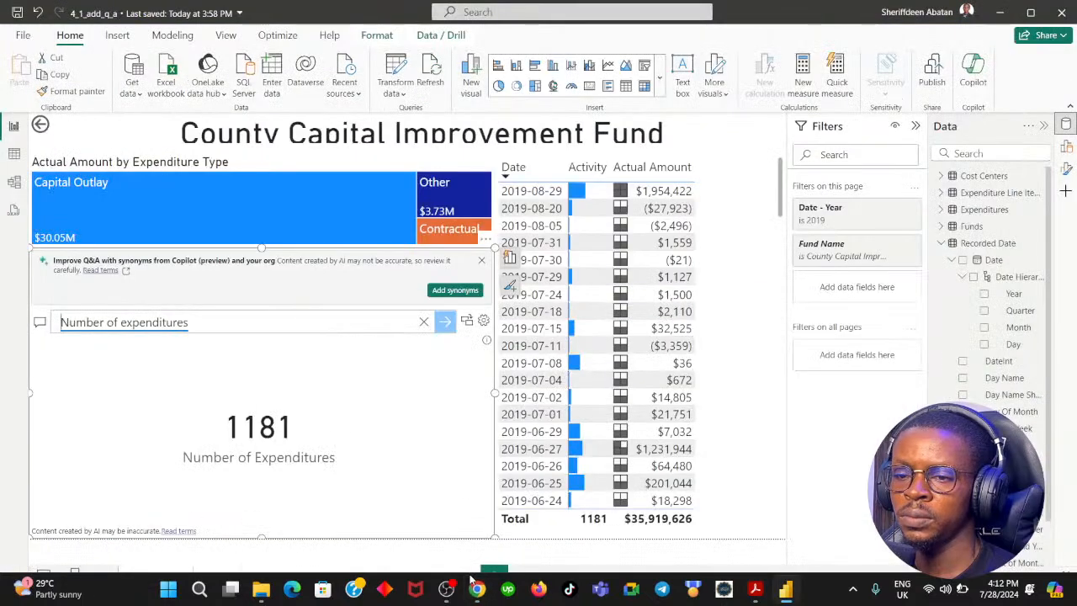
click(476, 588)
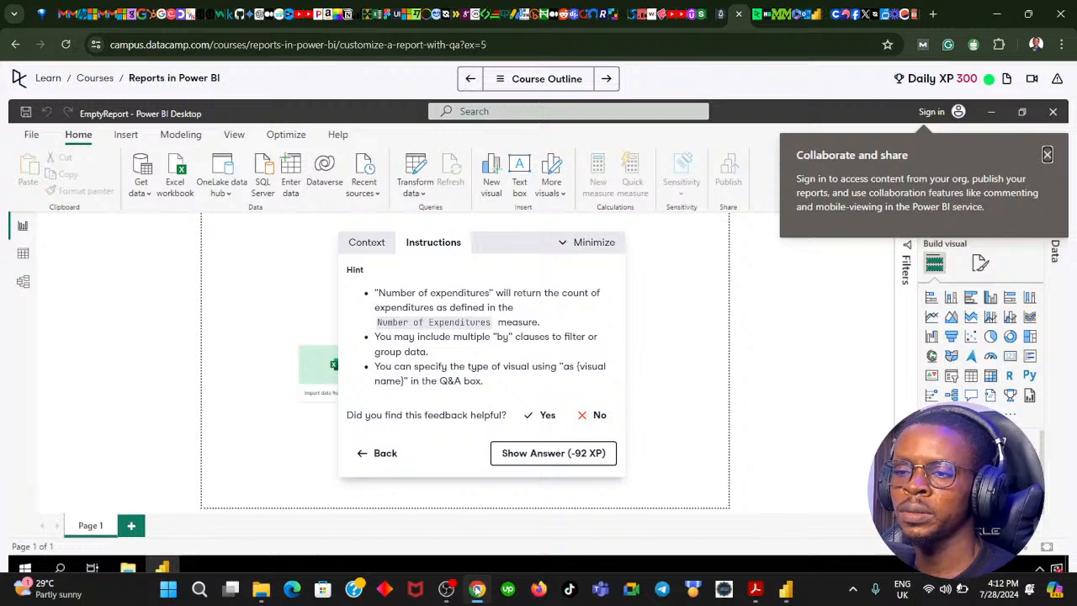
click(476, 588)
Replace the Q&A question with "Number of expenditures by date Monday grouped by Department as a stacked area chart", run it, and inspect the chart's early peak.
click(223, 318)
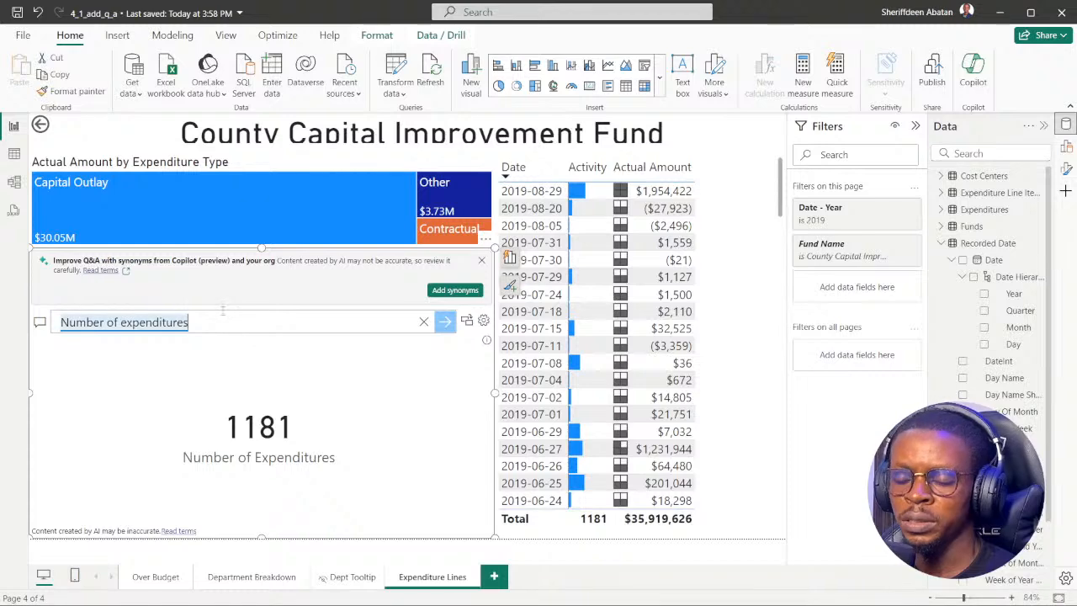
key(ctrl+v)
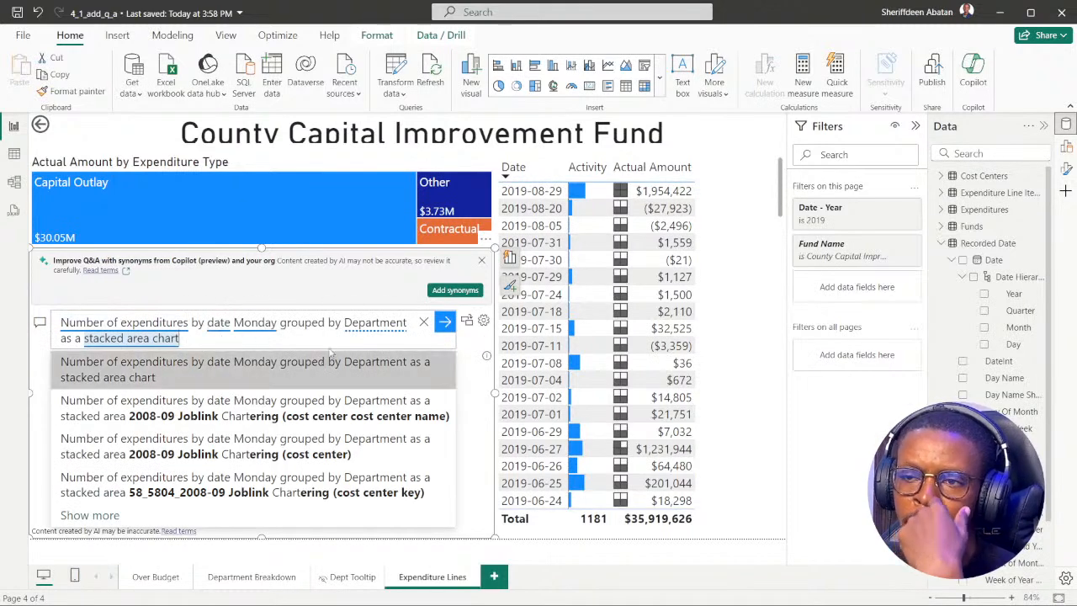
click(476, 601)
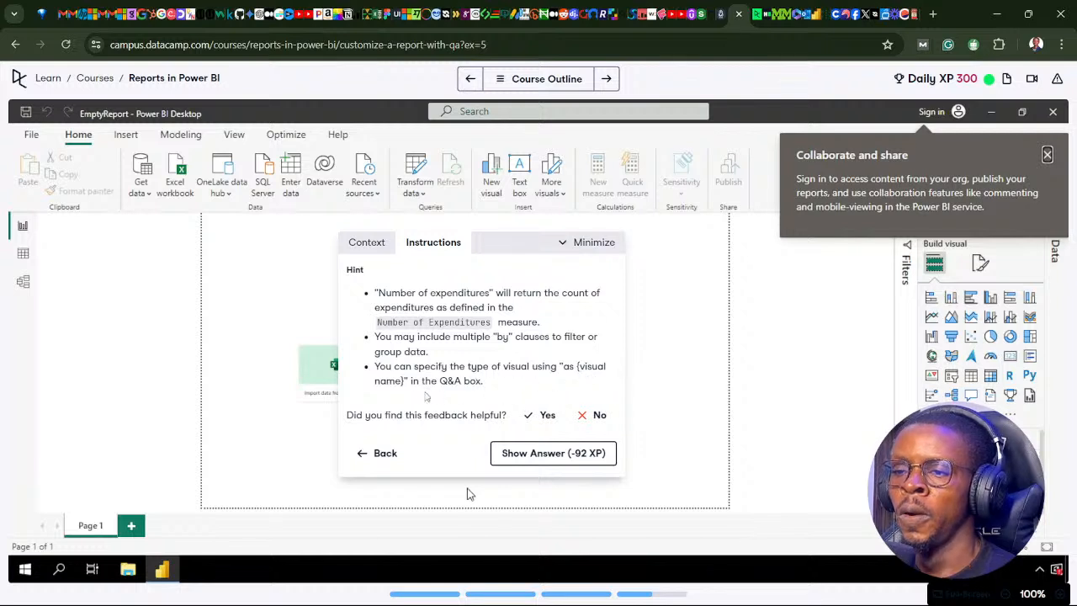
mouse_move(414, 591)
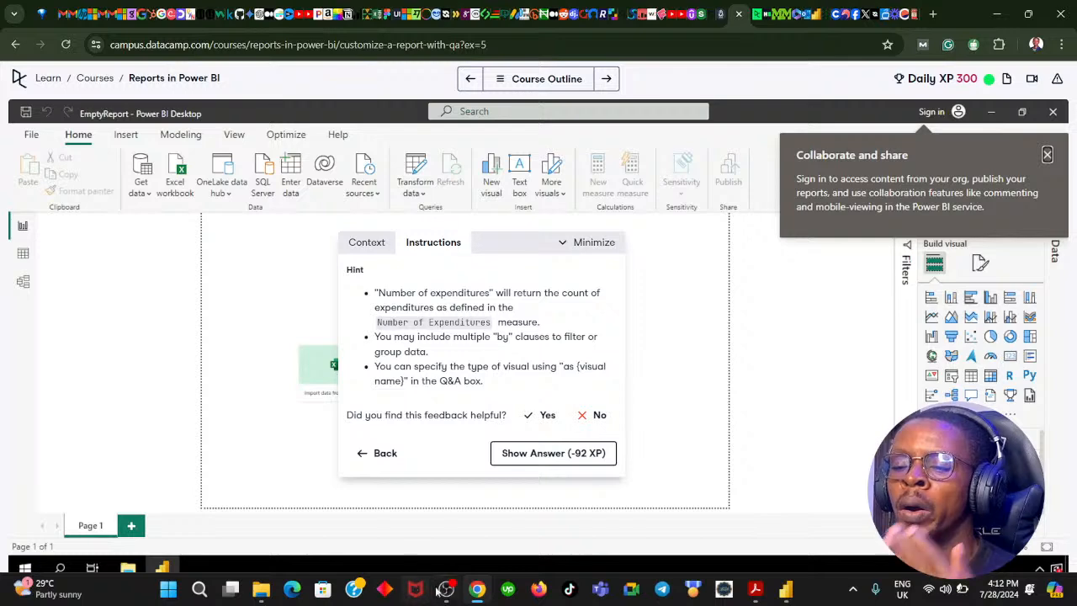
click(446, 589)
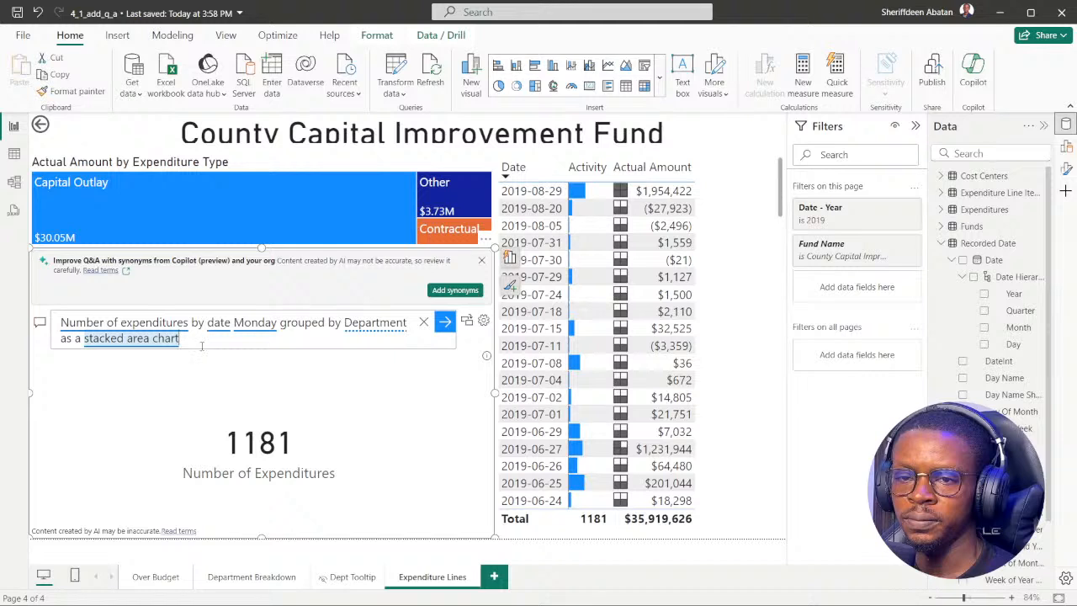
key(Return)
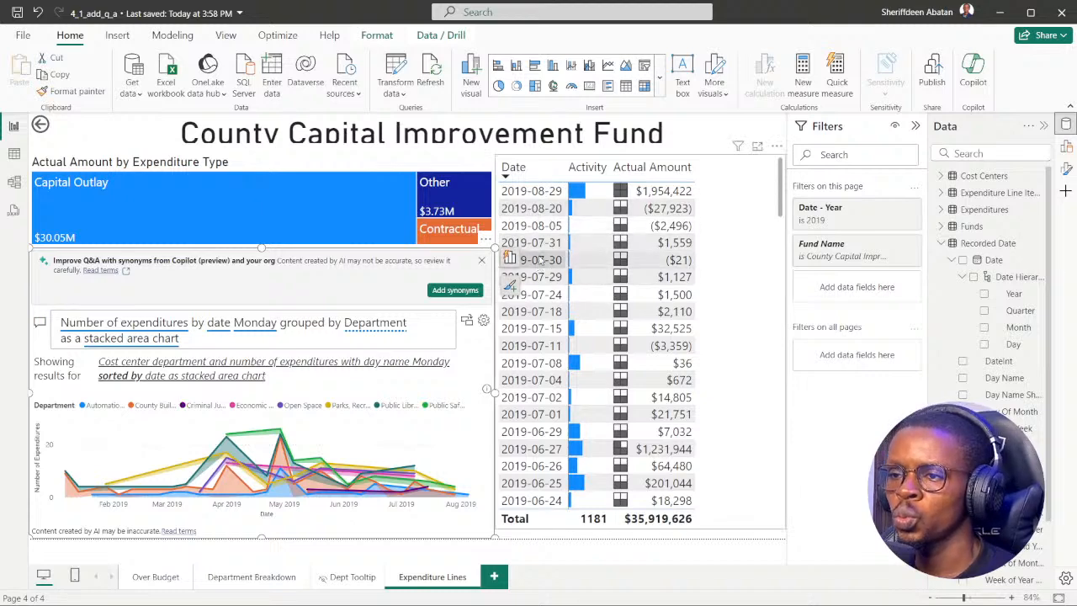
scroll(544, 243, down, 20)
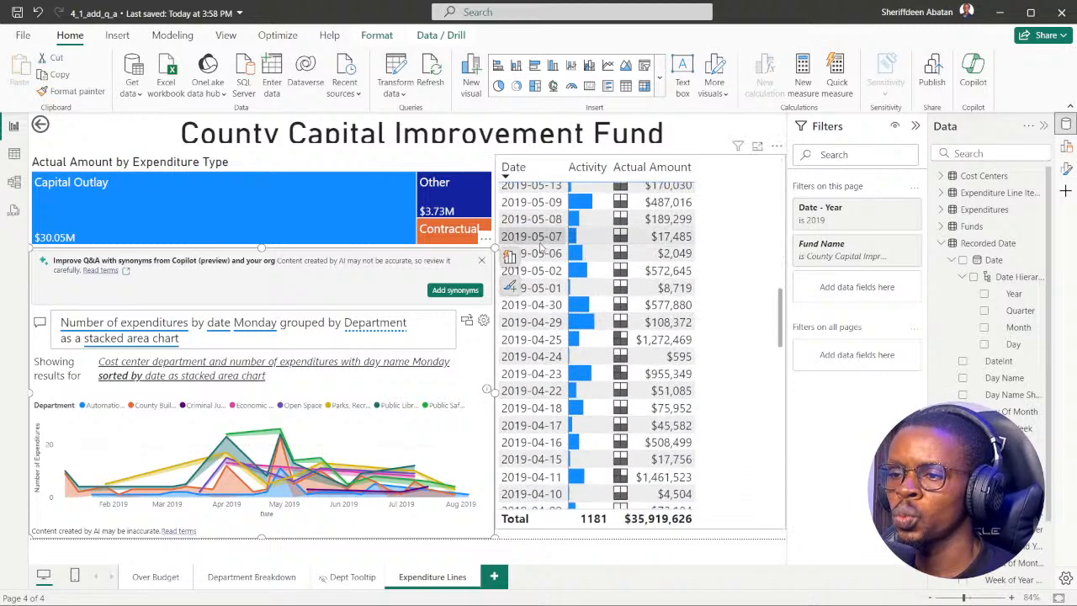
scroll(543, 341, up, 20)
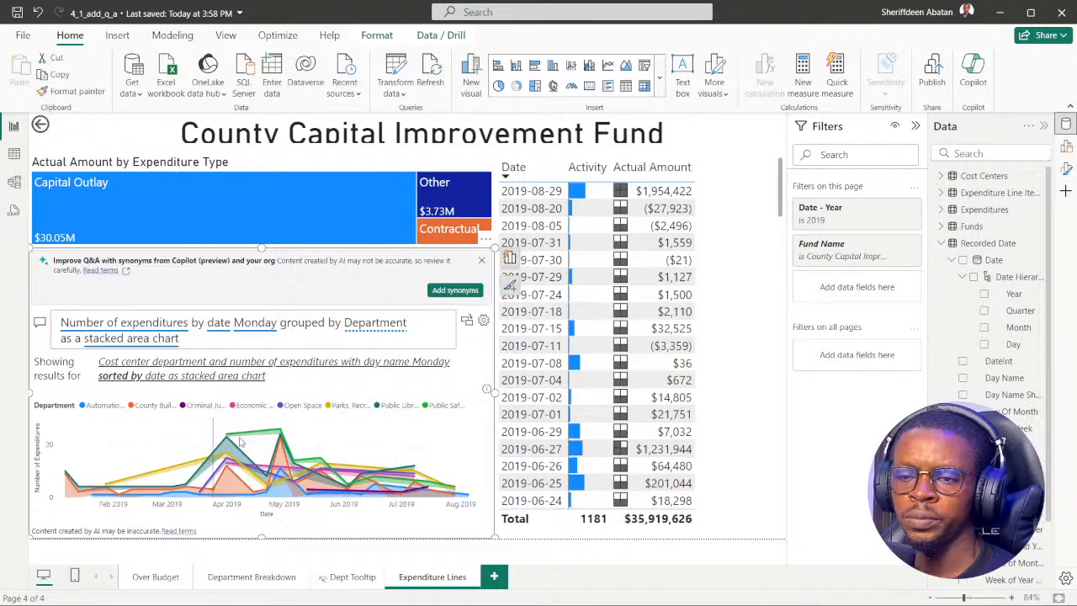
mouse_move(227, 439)
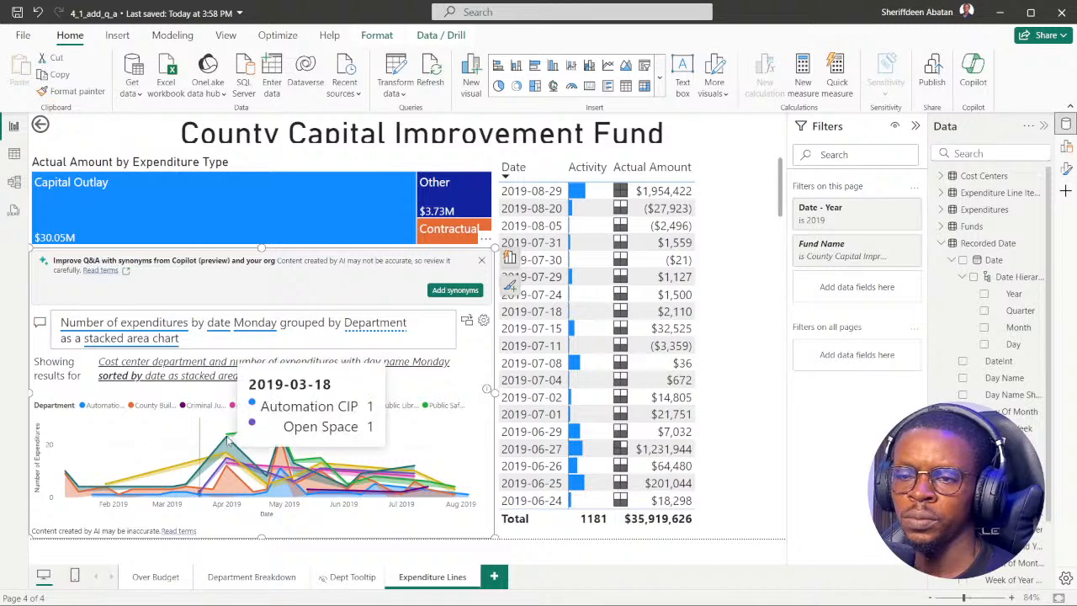
Switch to DataCamp, advance through the exercise instructions to instruction 5, and reread its question about the busiest Monday.
click(477, 590)
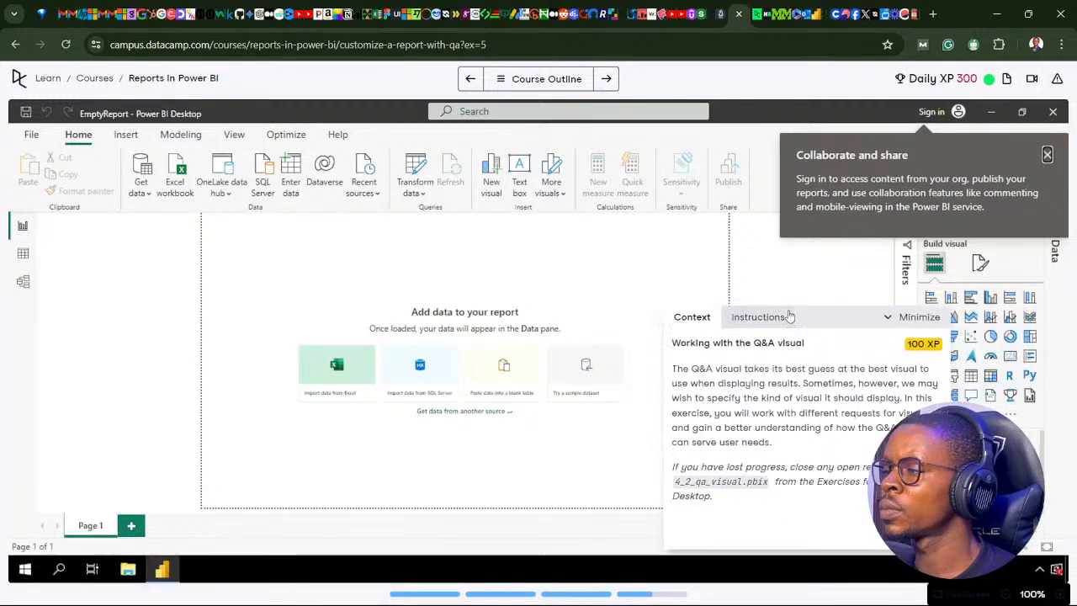
click(535, 469)
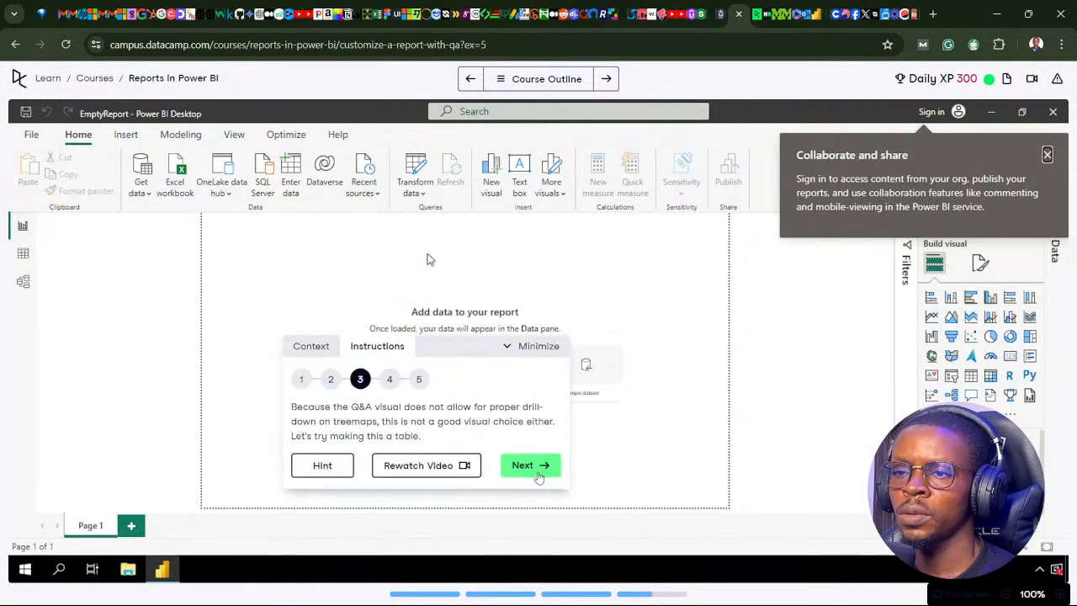
click(538, 475)
click(538, 473)
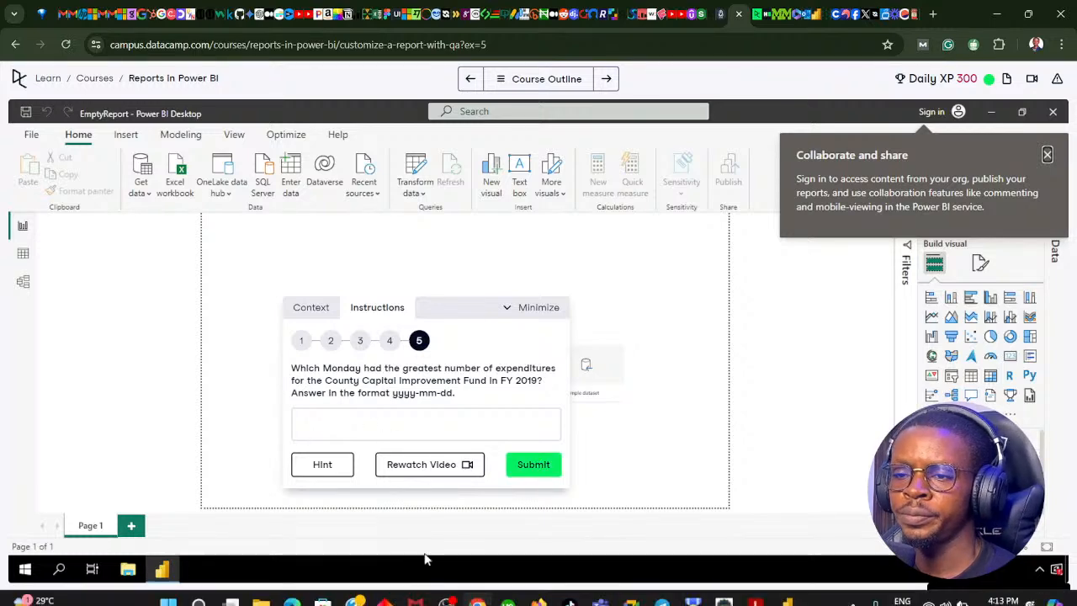
Return to the Power BI report and examine the date table and the stacked area chart's peaks for the busiest Monday.
click(477, 603)
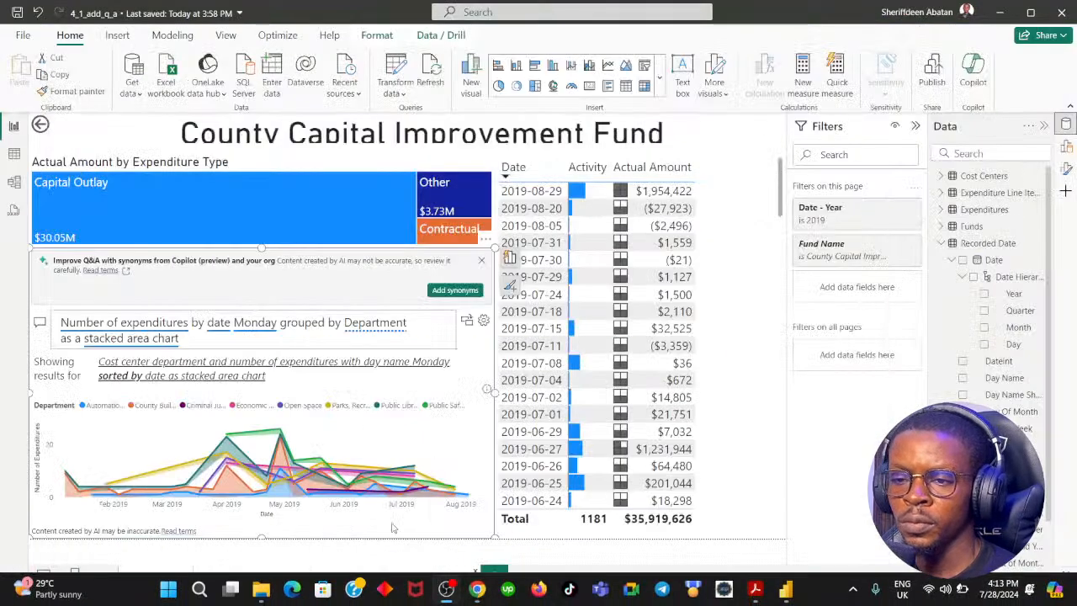
scroll(562, 380, down, 5)
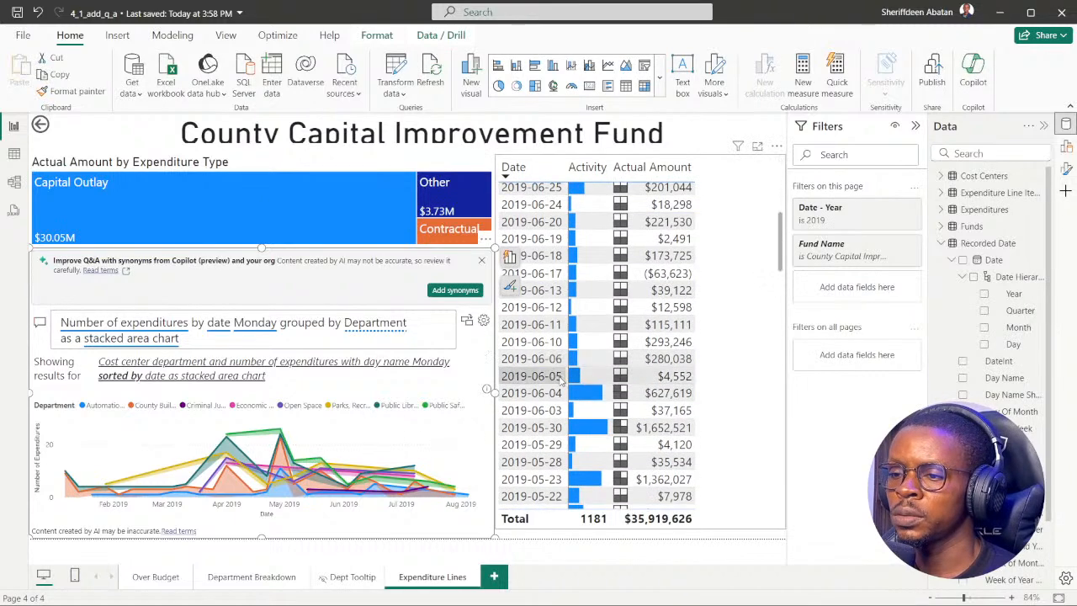
scroll(562, 380, down, 20)
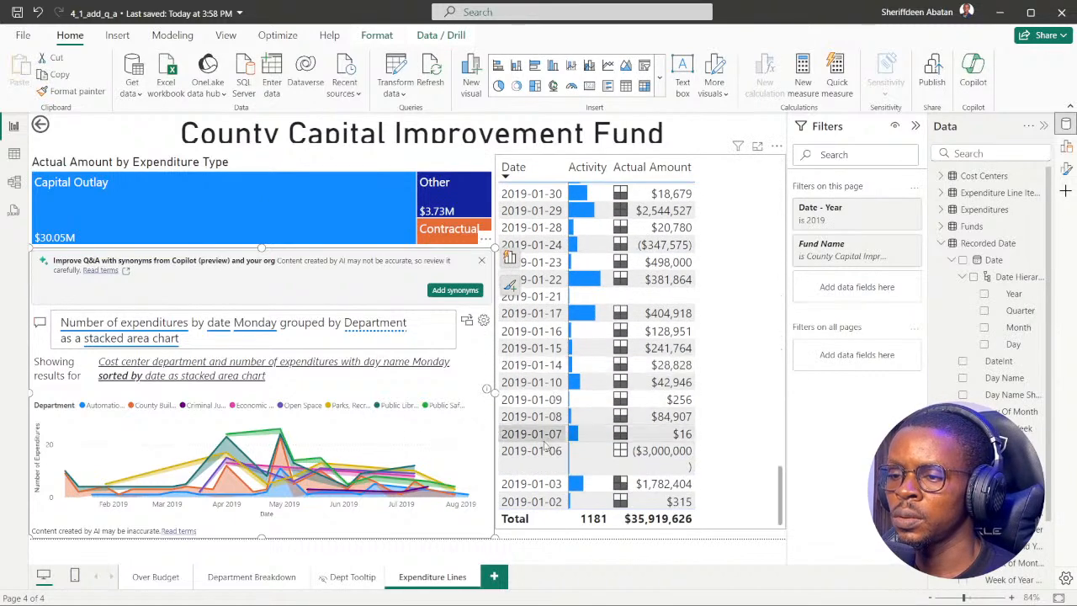
scroll(545, 446, up, 20)
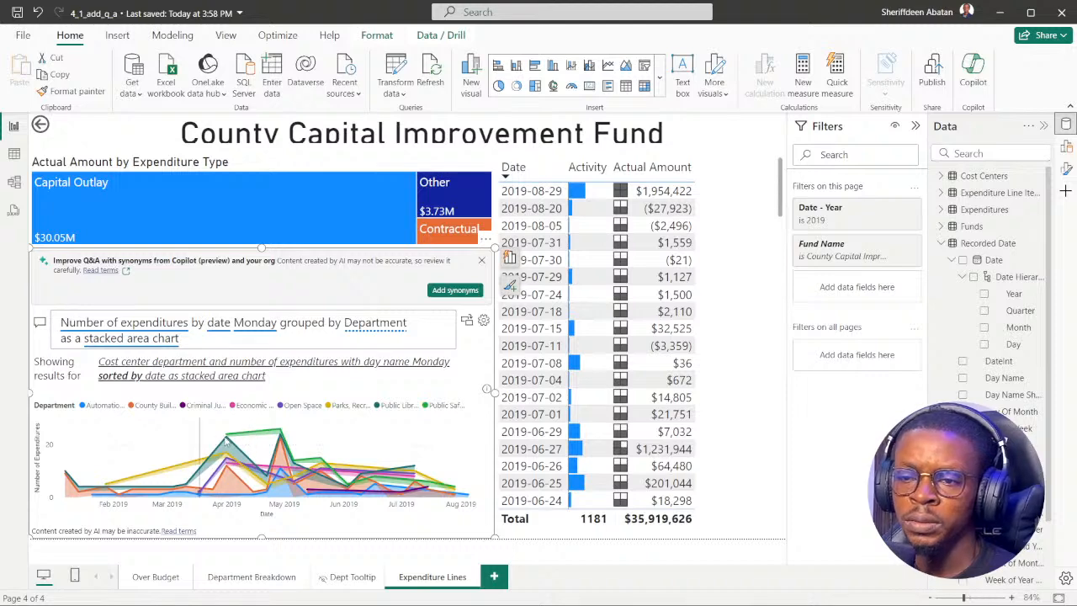
mouse_move(281, 433)
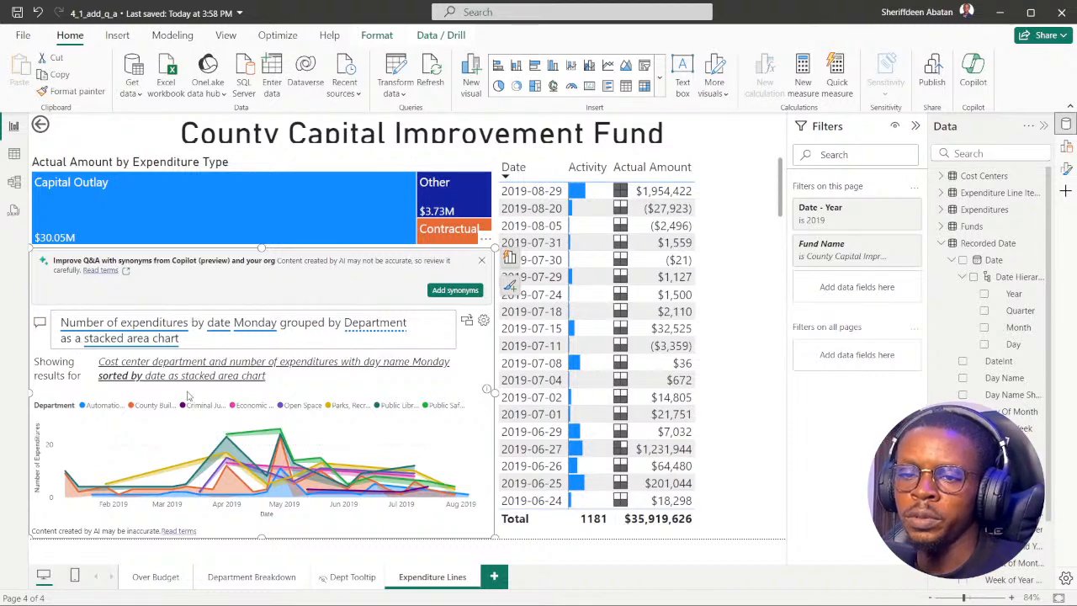
Try the suggested Q&A wording that groups by "cost center cost center hierarchy department".
click(227, 338)
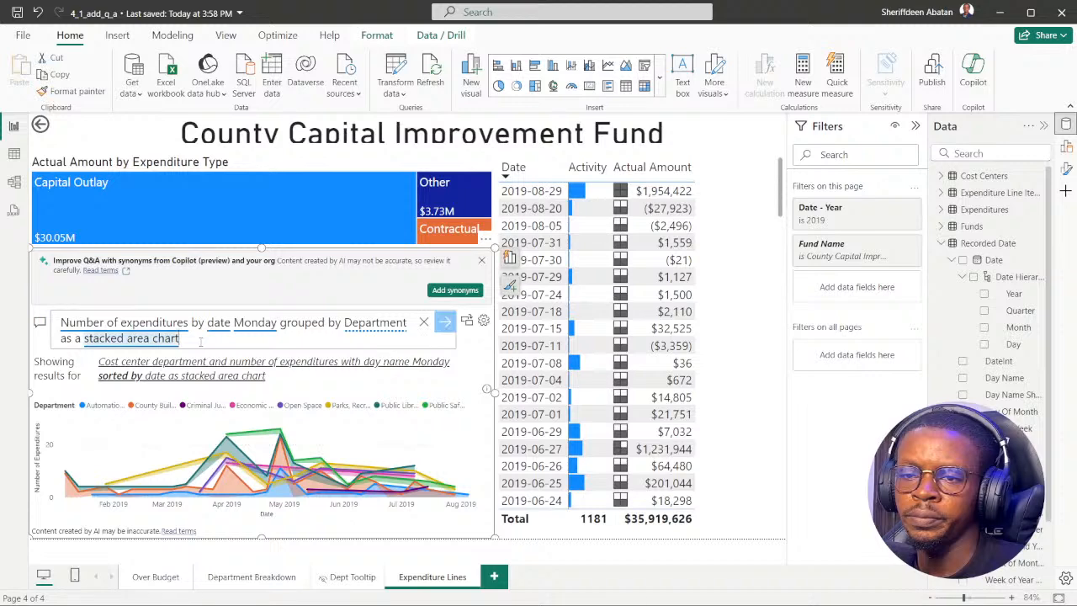
click(383, 323)
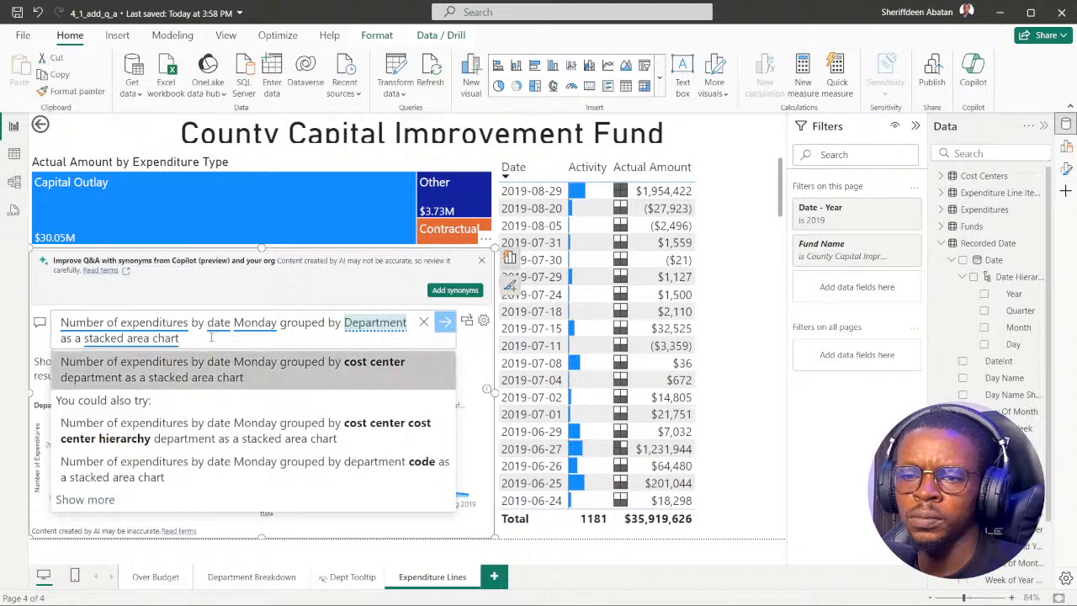
drag(191, 340, 52, 323)
key(ctrl+c)
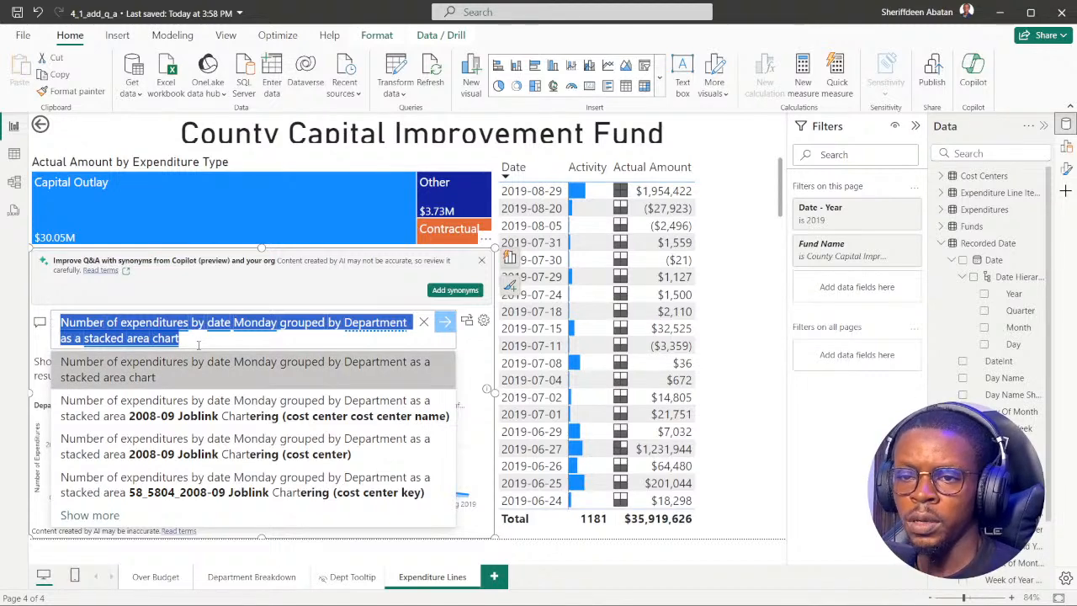
click(185, 326)
click(365, 324)
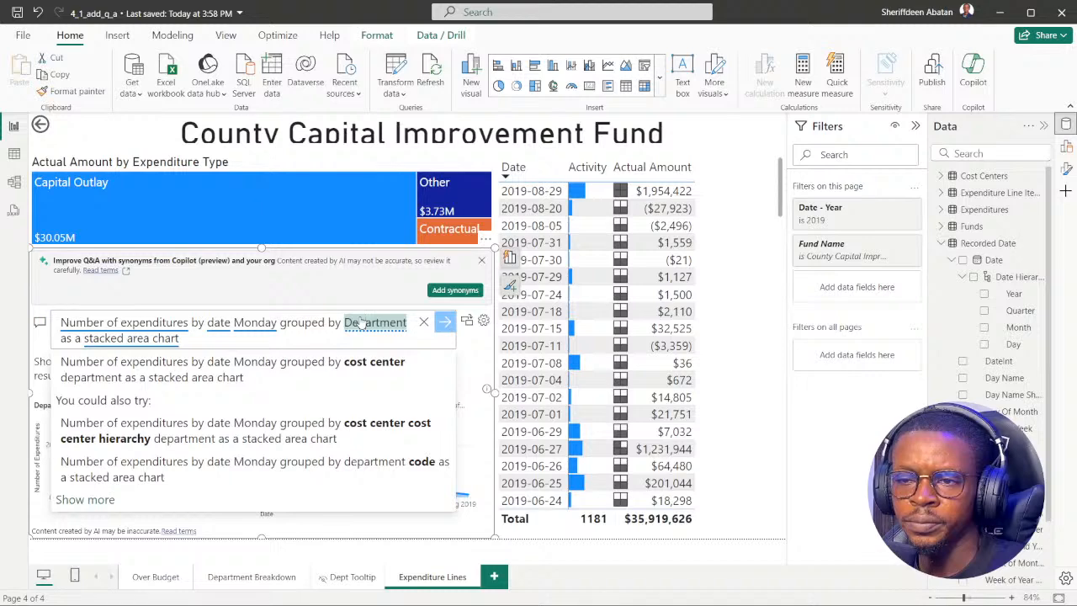
click(251, 435)
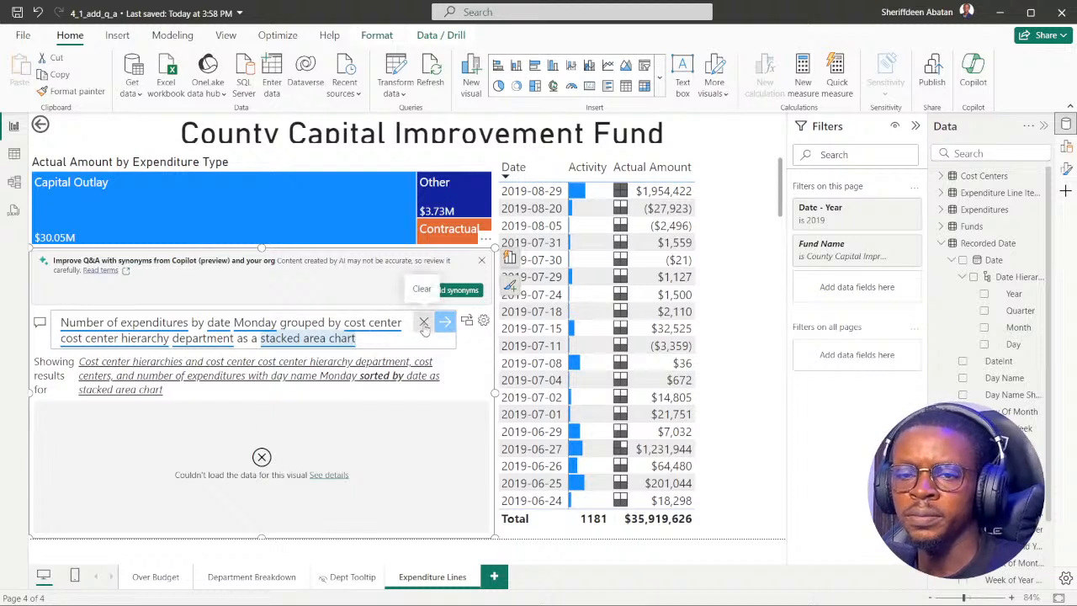
Clear the Q&A question, rerun "Number of expenditures by date Monday grouped by Department as a stacked area chart", and inspect the chart's highest peak.
click(424, 322)
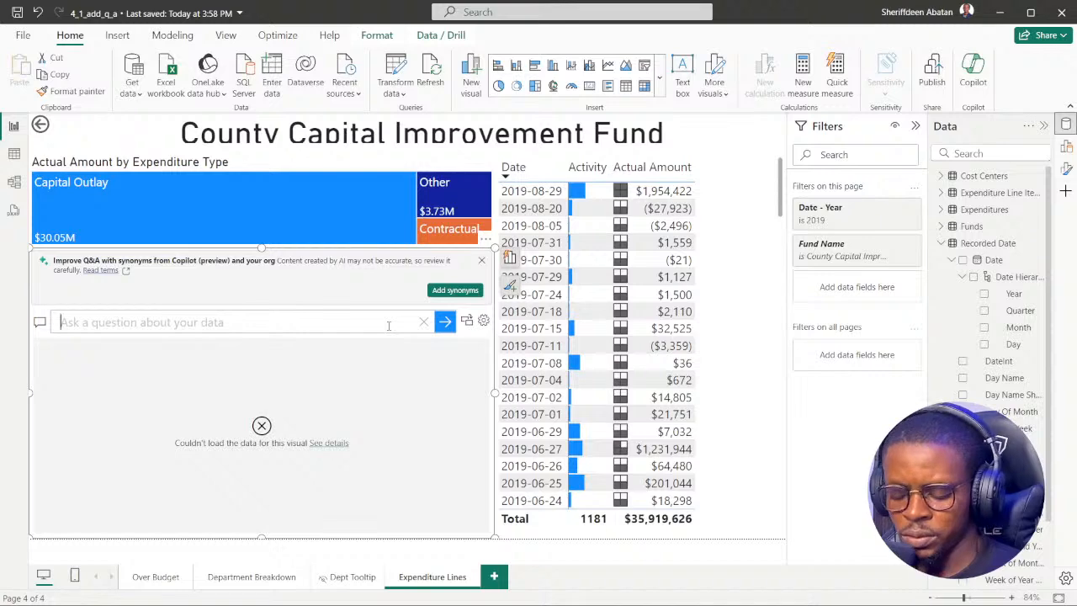
key(ctrl+v)
key(Return)
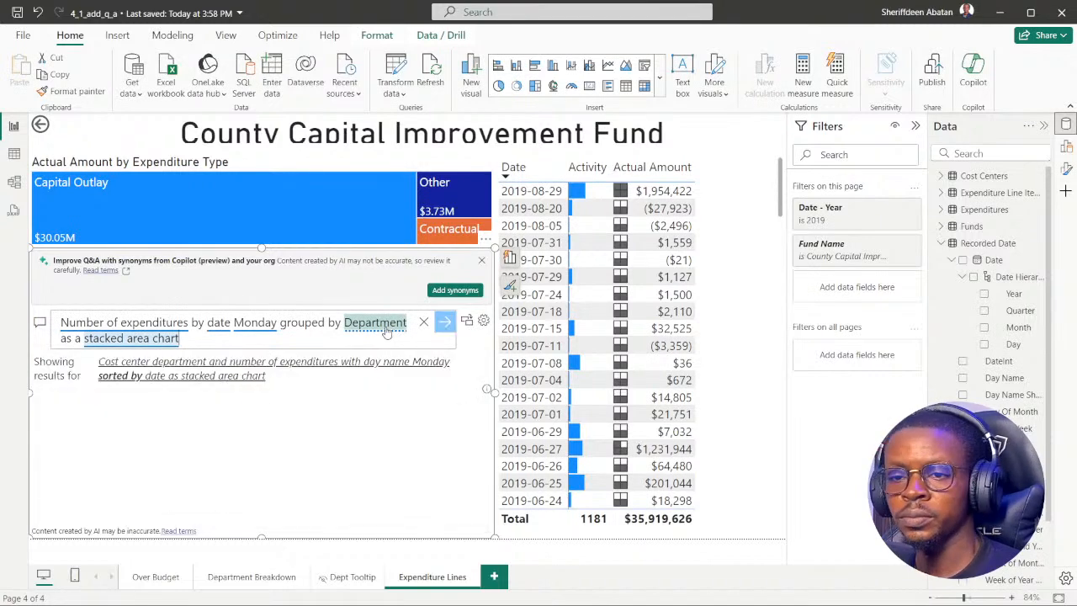
mouse_move(278, 431)
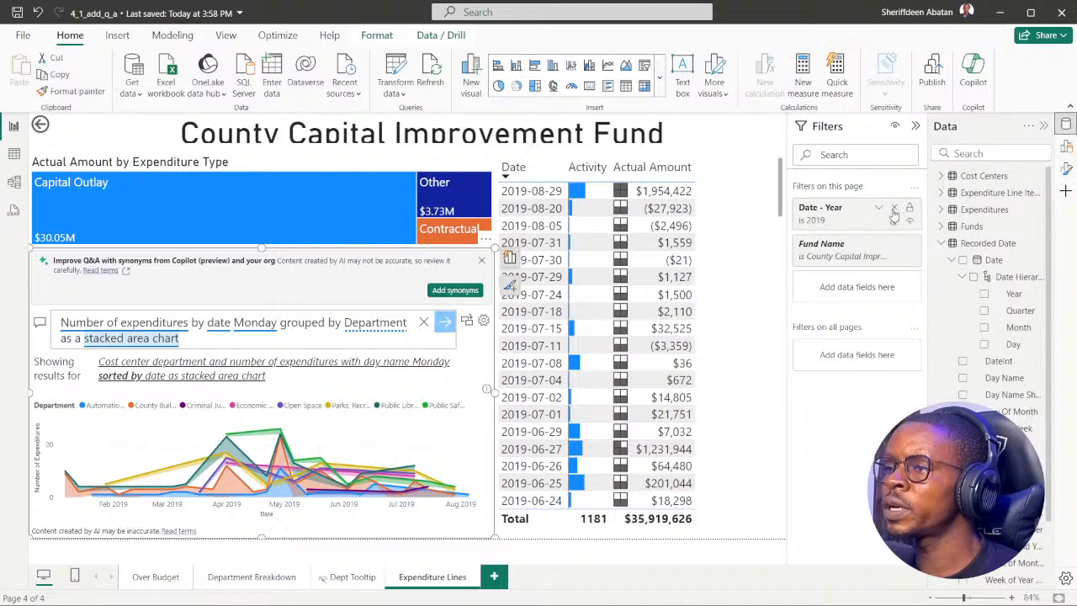
Remove the Date - Year page filter and inspect the highest peak in the stacked area chart.
click(895, 208)
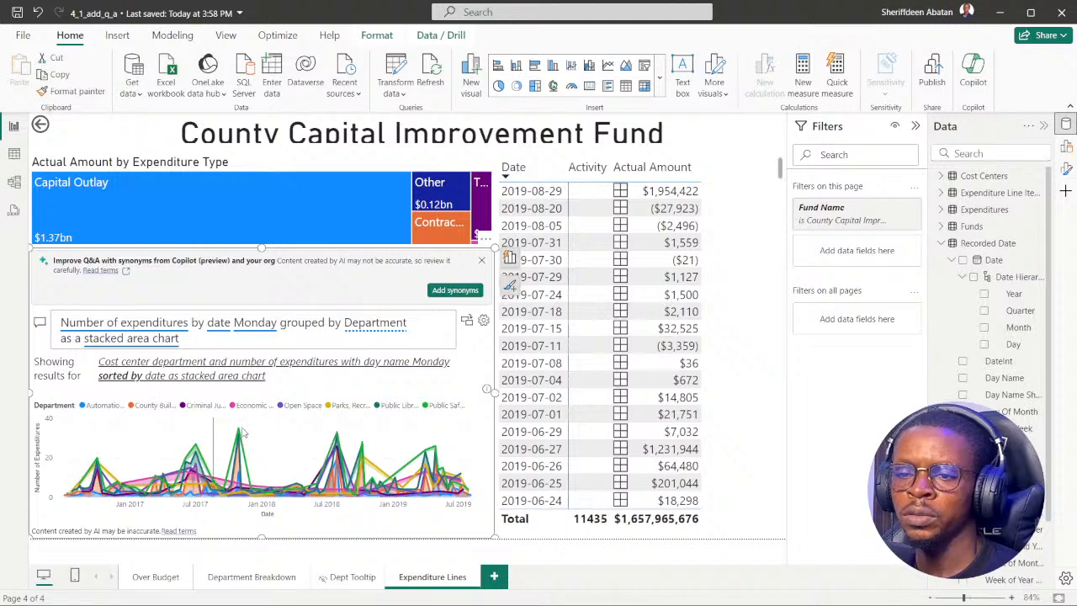
mouse_move(239, 433)
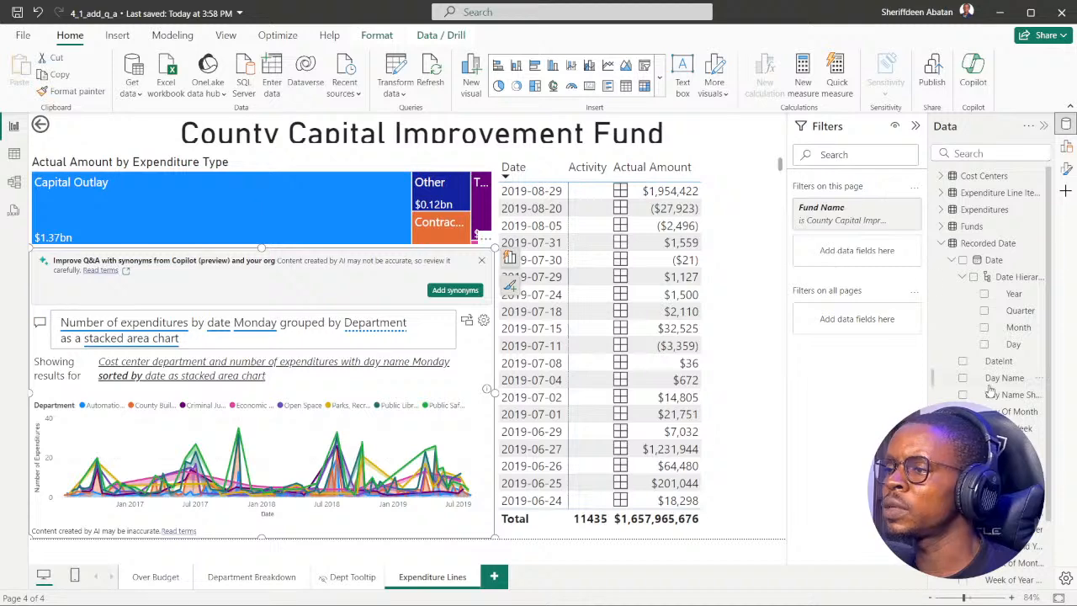
Add the recorded date's Year as a page filter, use basic filtering for 2018, and inspect the stacked area chart's highest peak.
drag(1014, 296, 791, 252)
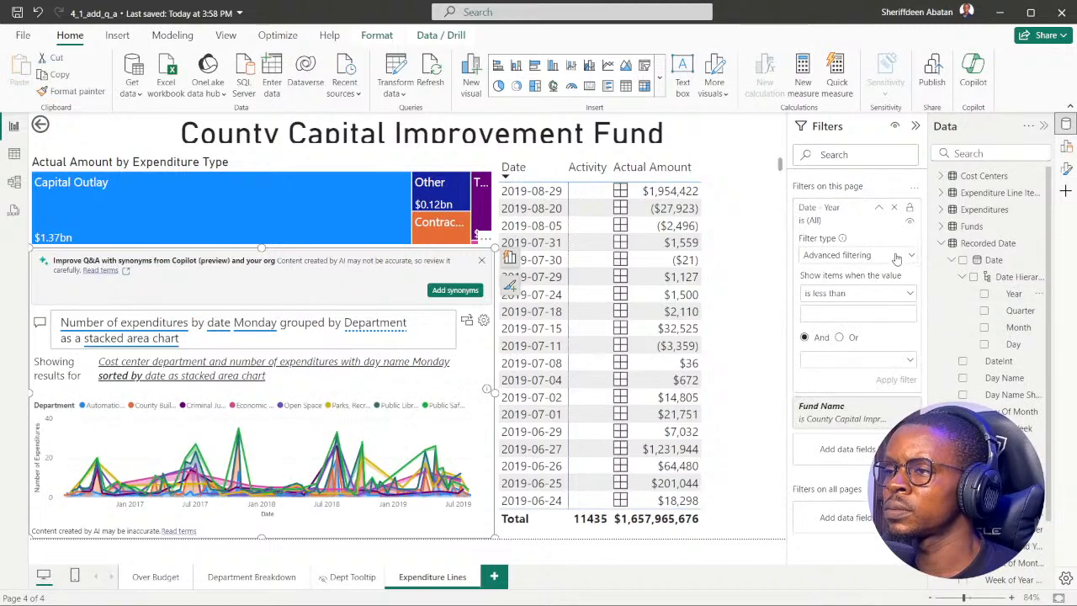
click(902, 256)
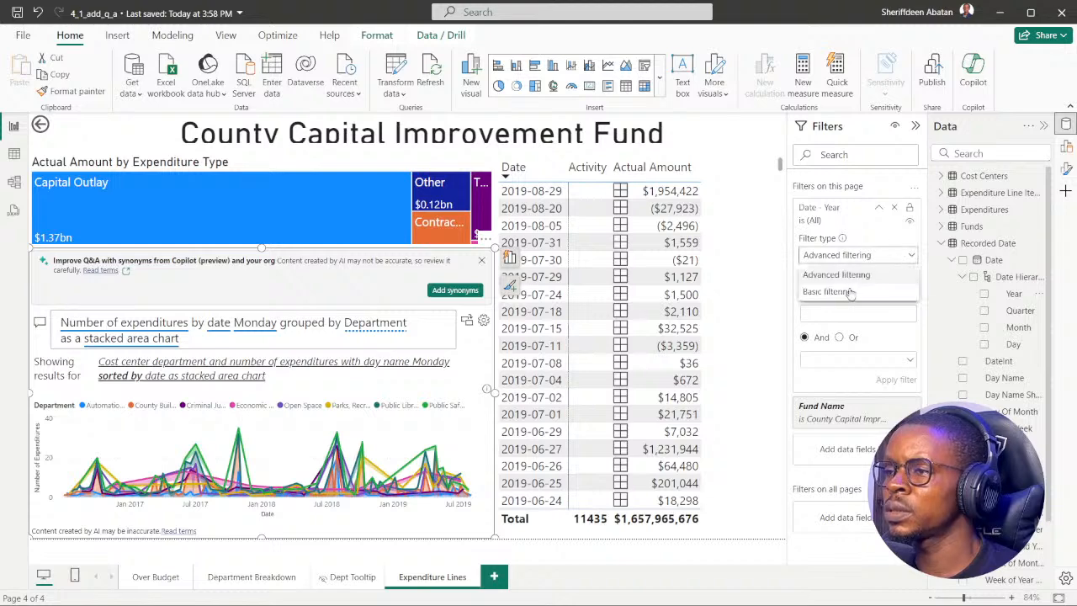
click(848, 292)
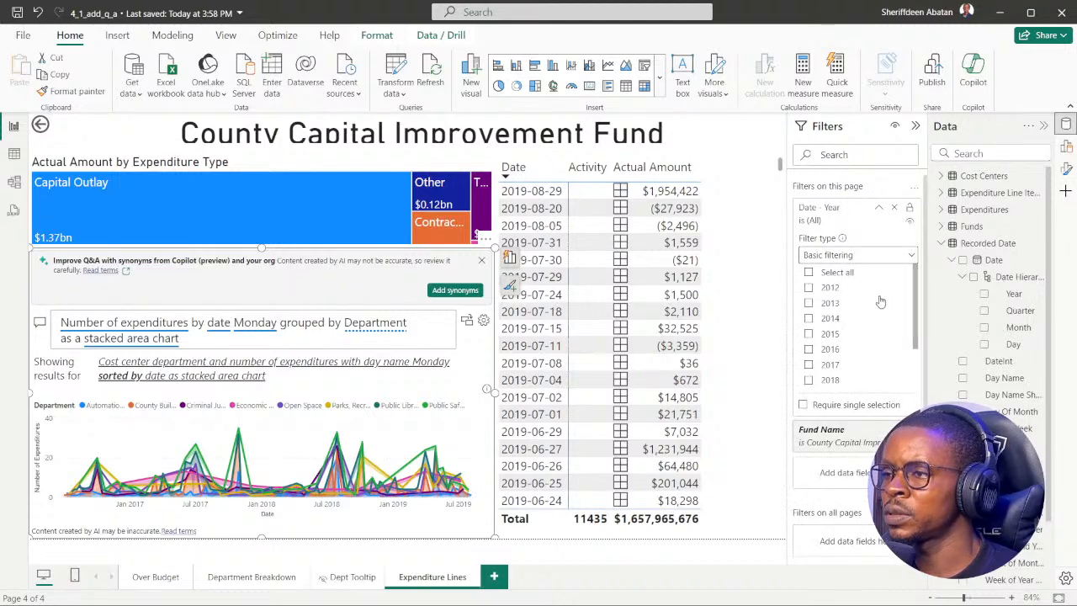
scroll(874, 312, down, 3)
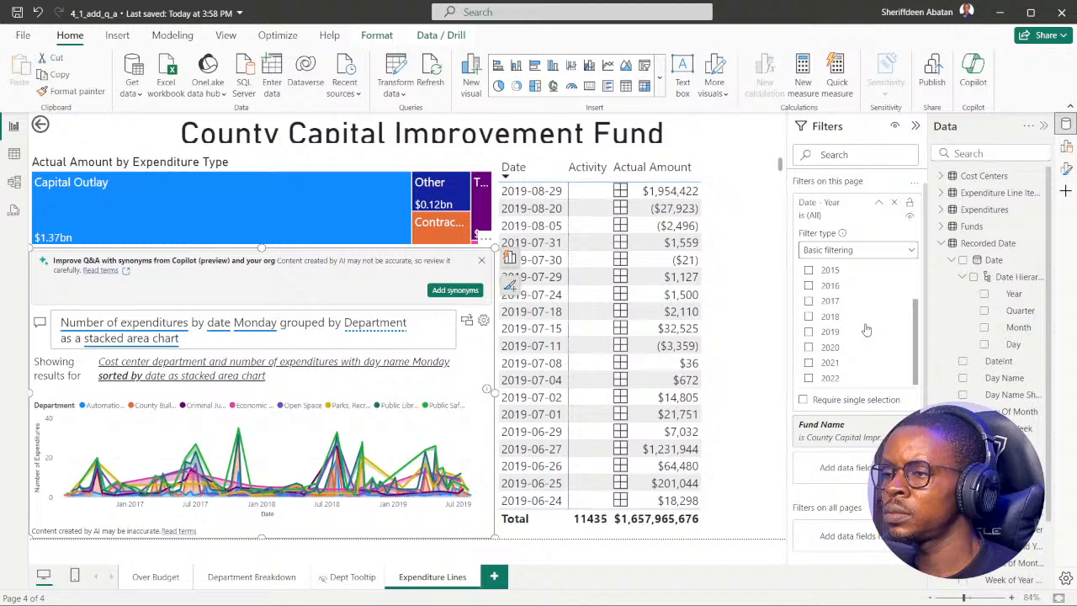
click(808, 317)
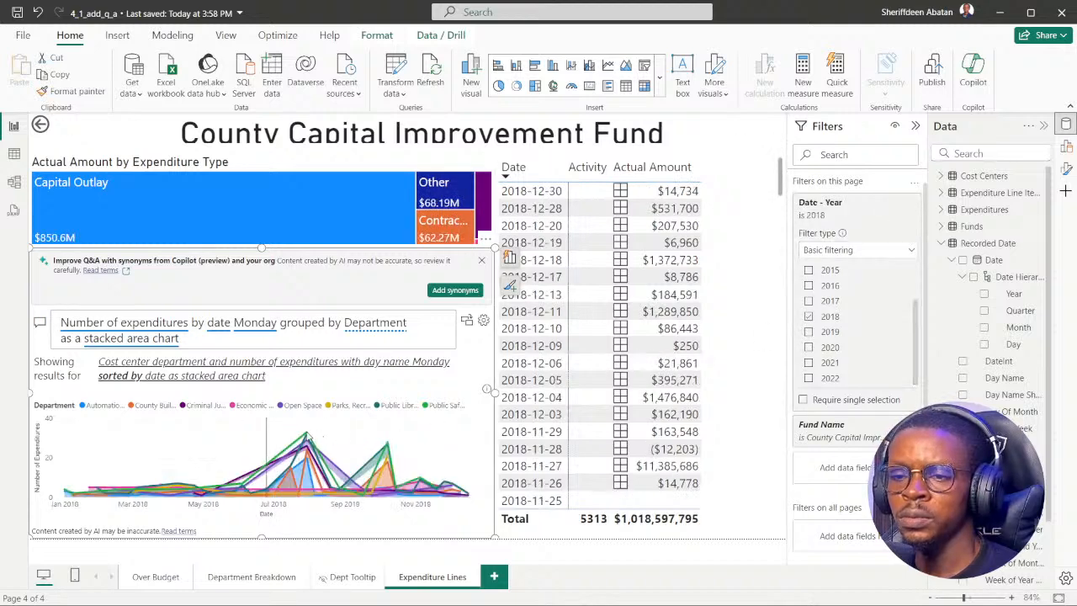
mouse_move(307, 437)
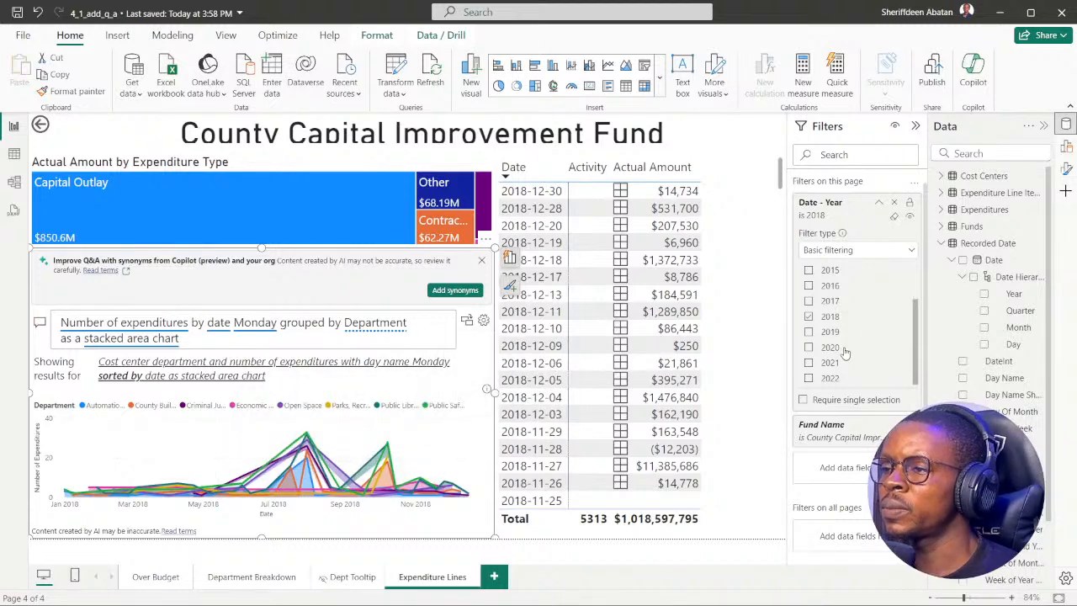
Change the Date - Year page filter from 2018 to only 2019, collapse its card, and inspect the chart's peaks.
scroll(841, 353, up, 3)
scroll(845, 356, down, 3)
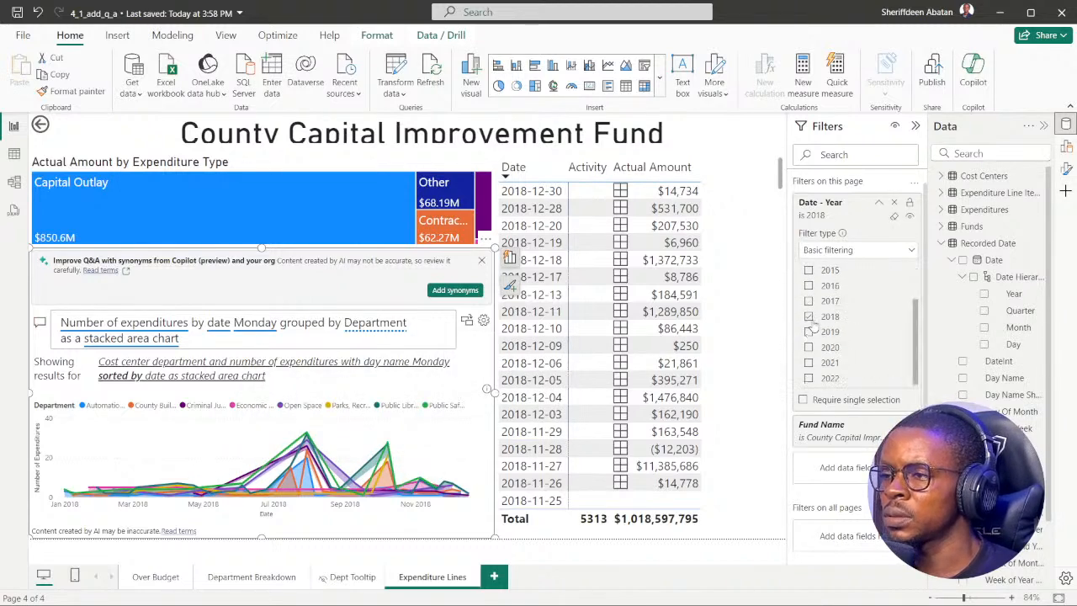
click(809, 317)
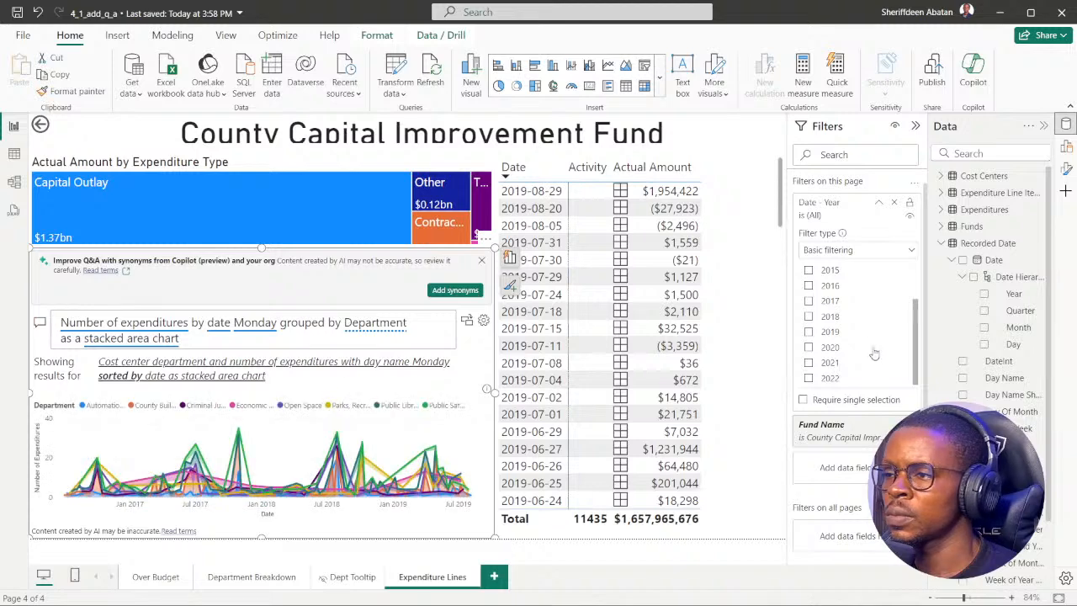
click(809, 332)
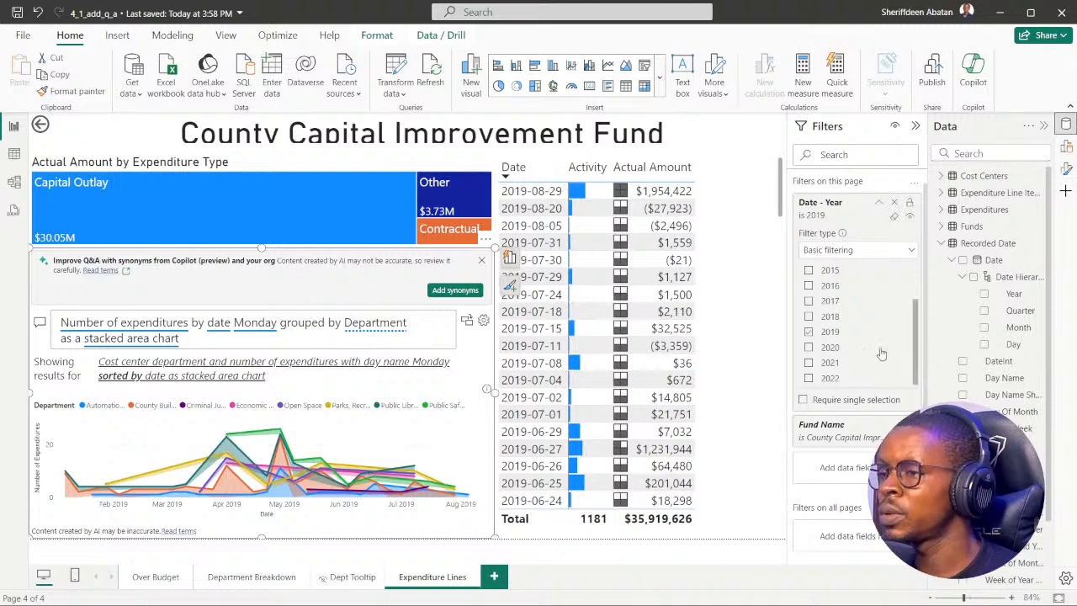
click(879, 204)
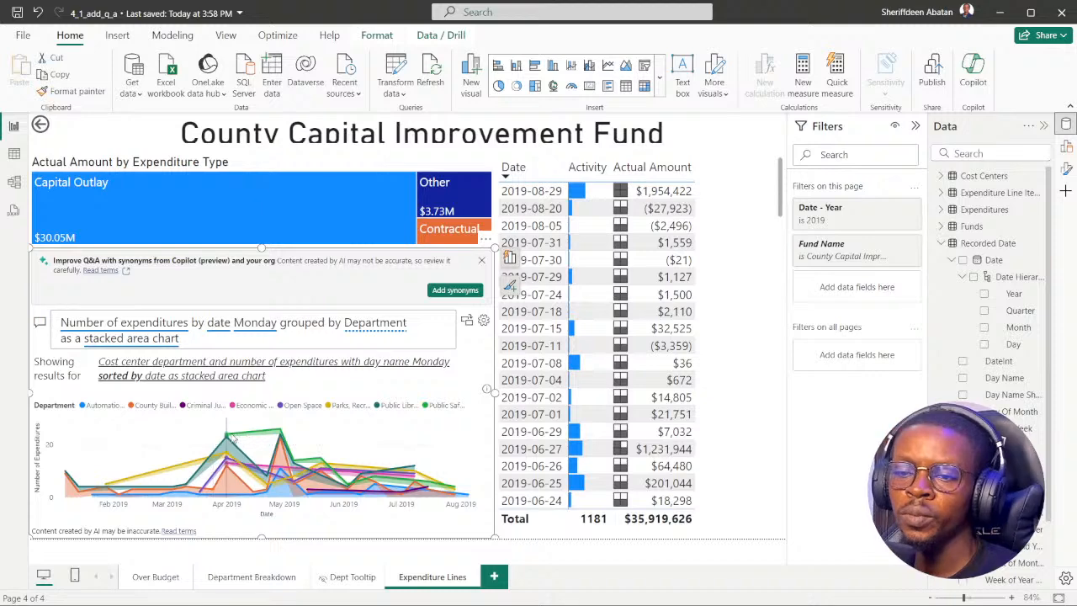
mouse_move(231, 437)
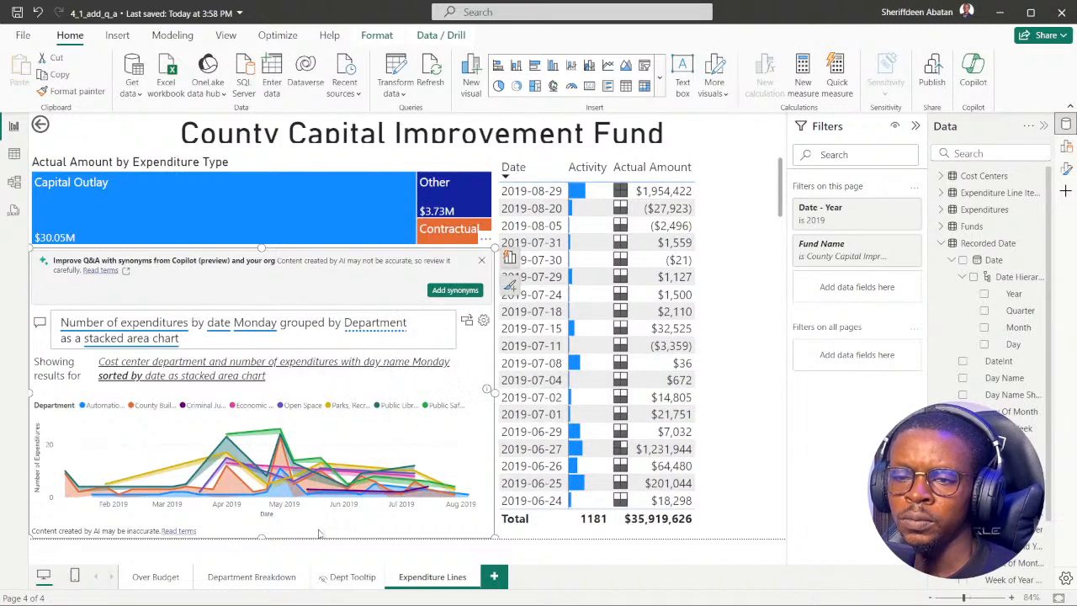
Switch to the DataCamp exercise, reread the instructions for tasks 5 and 4, and return to the Power BI report.
mouse_move(414, 597)
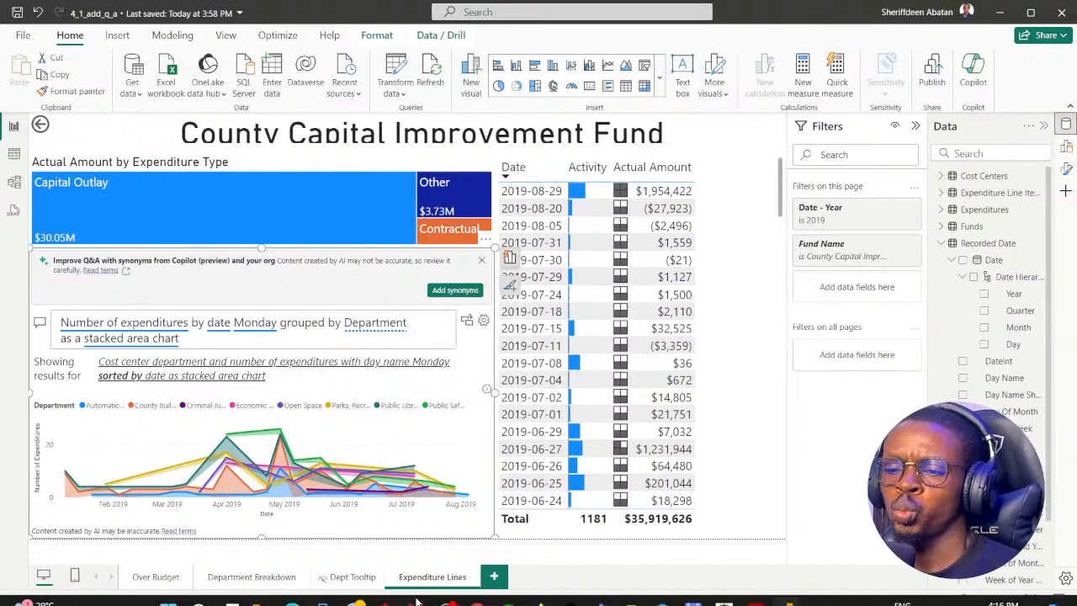
click(482, 505)
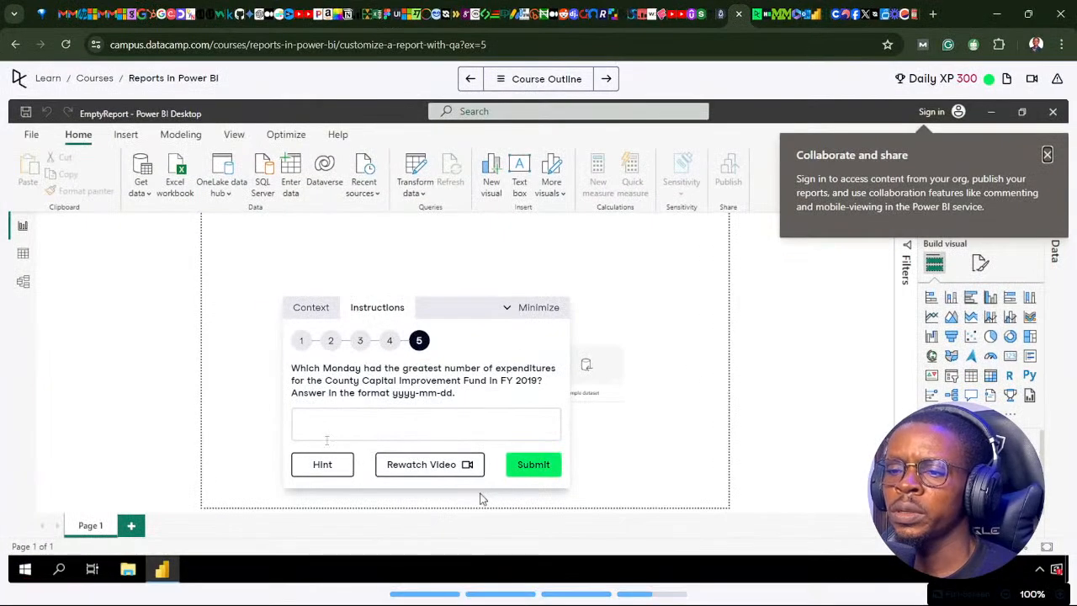
click(389, 341)
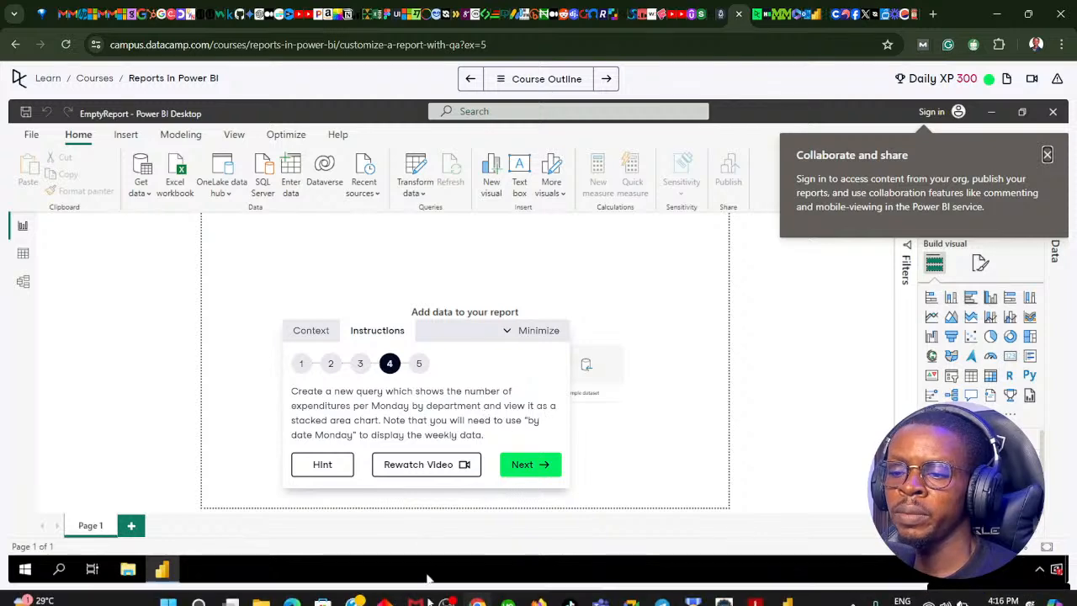
click(473, 590)
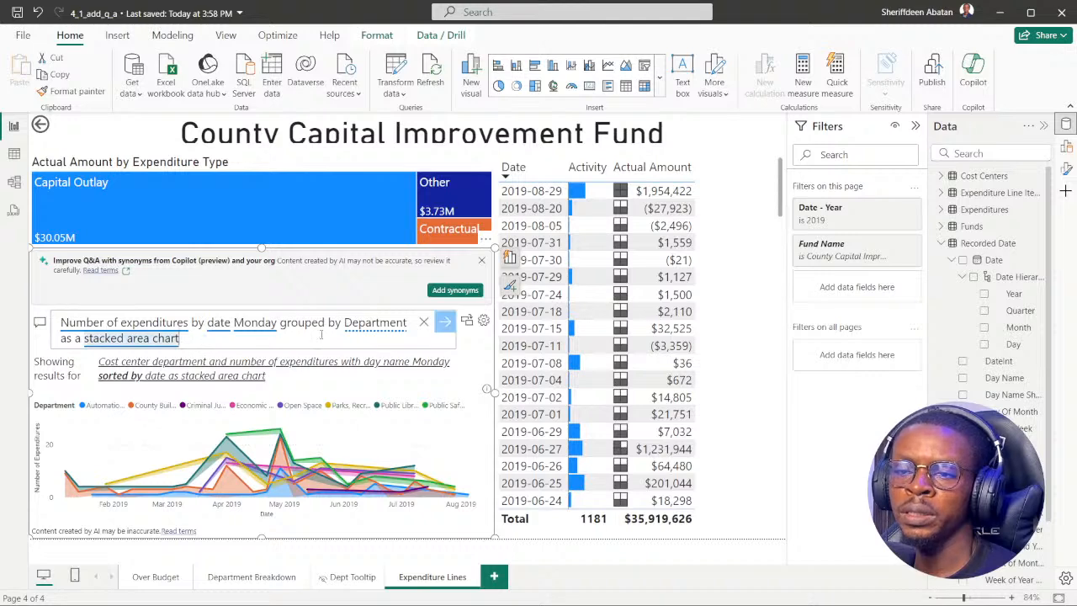
Try the suggested Q&A wording that groups by "Non Departmental (cost center department)" as a stacked area chart.
click(355, 328)
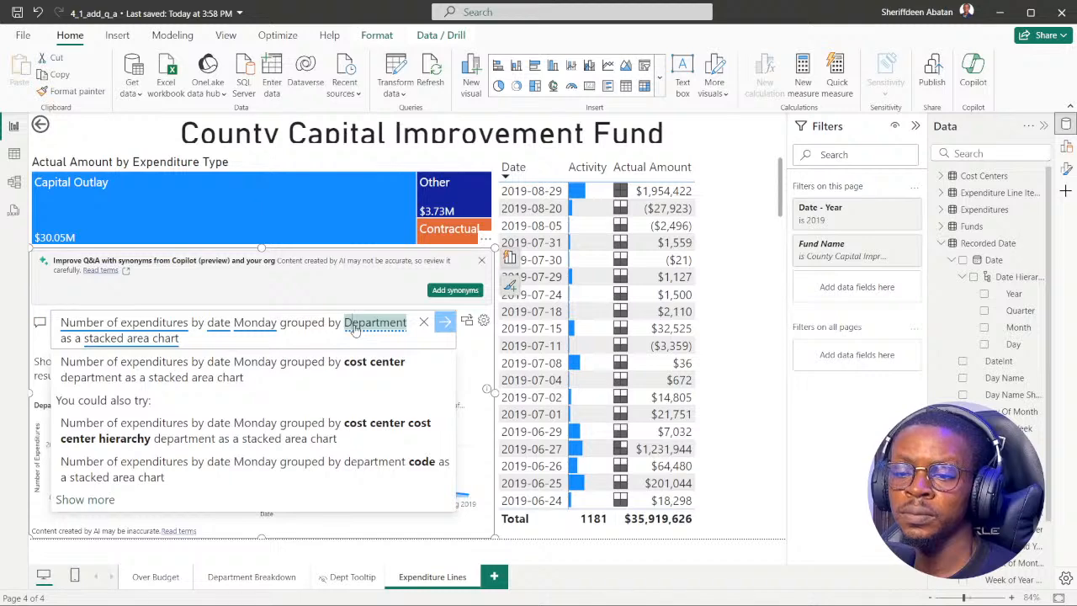
click(88, 500)
scroll(278, 412, down, 1)
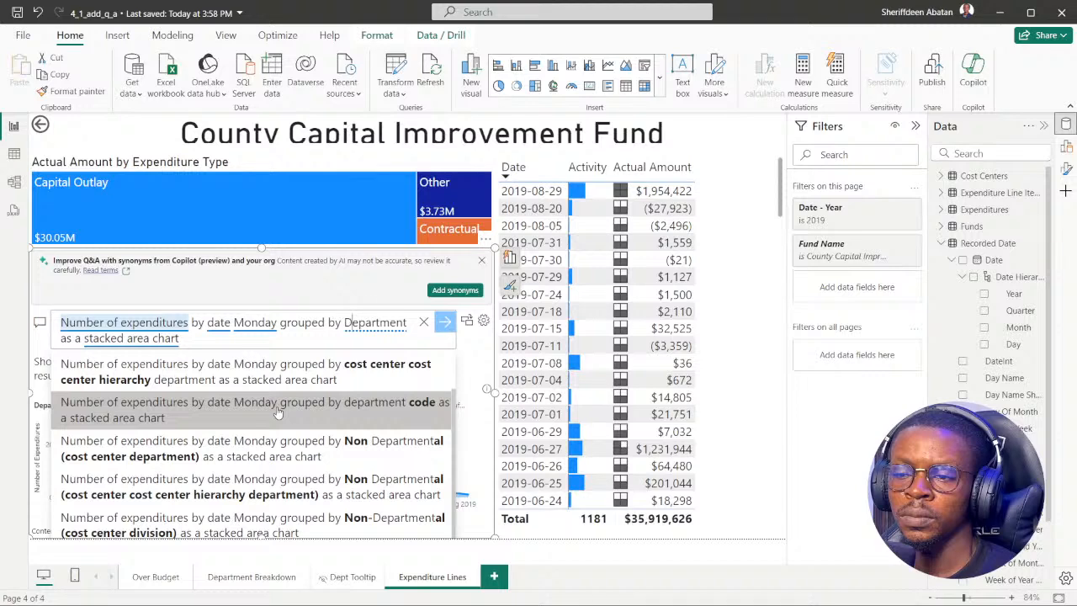
scroll(278, 412, down, 1)
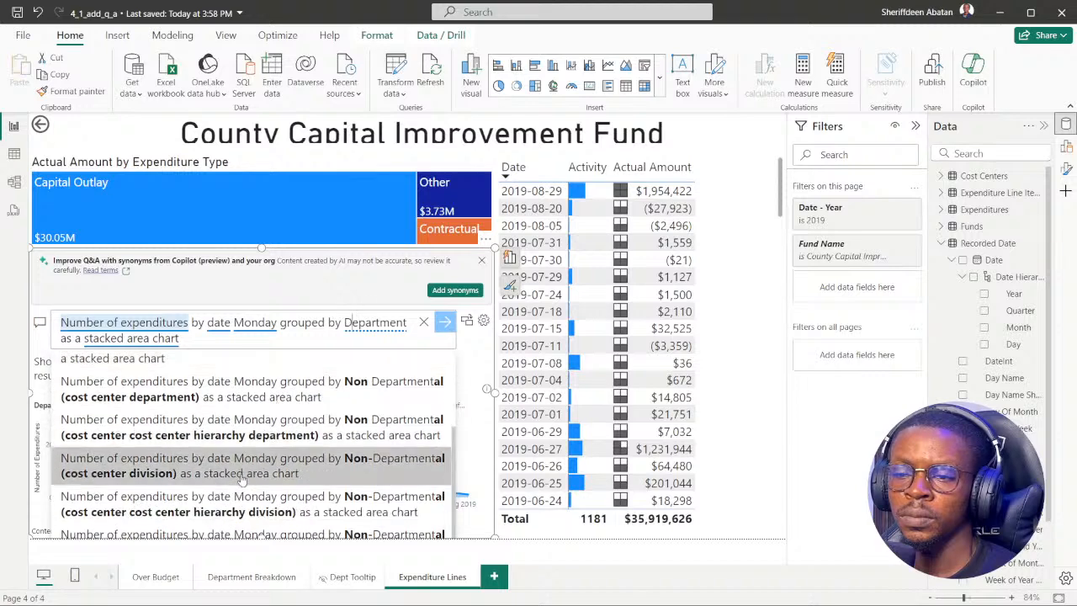
click(248, 390)
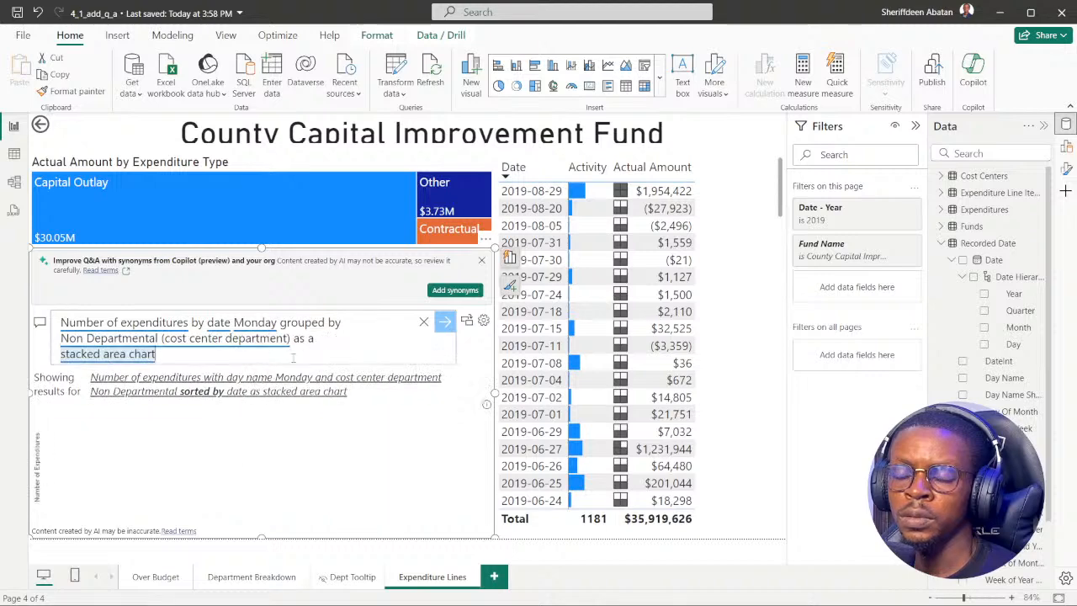
Clear the Q&A question and rerun "Number of expenditures by date Monday grouped by Department as a stacked area chart".
click(423, 322)
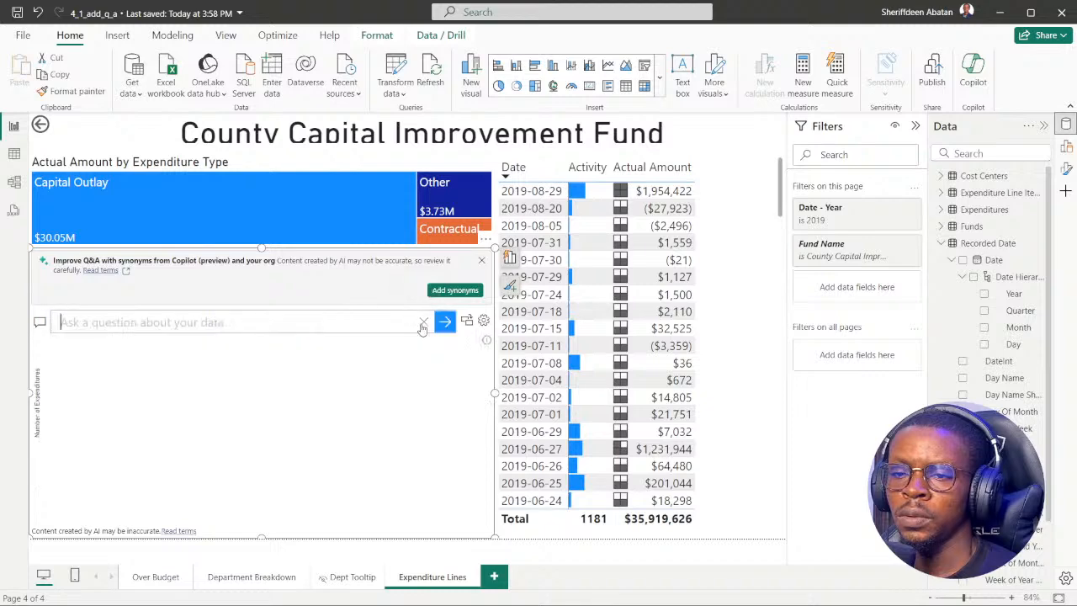
text(Number of expenditures by date Monday grouped by Department as a stacked area chart)
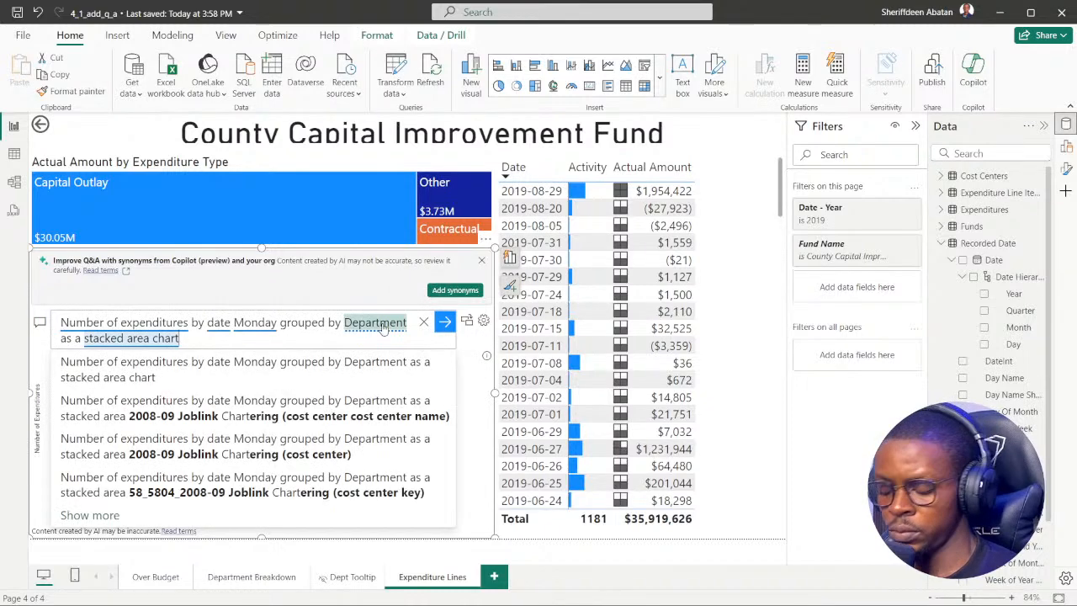
key(Return)
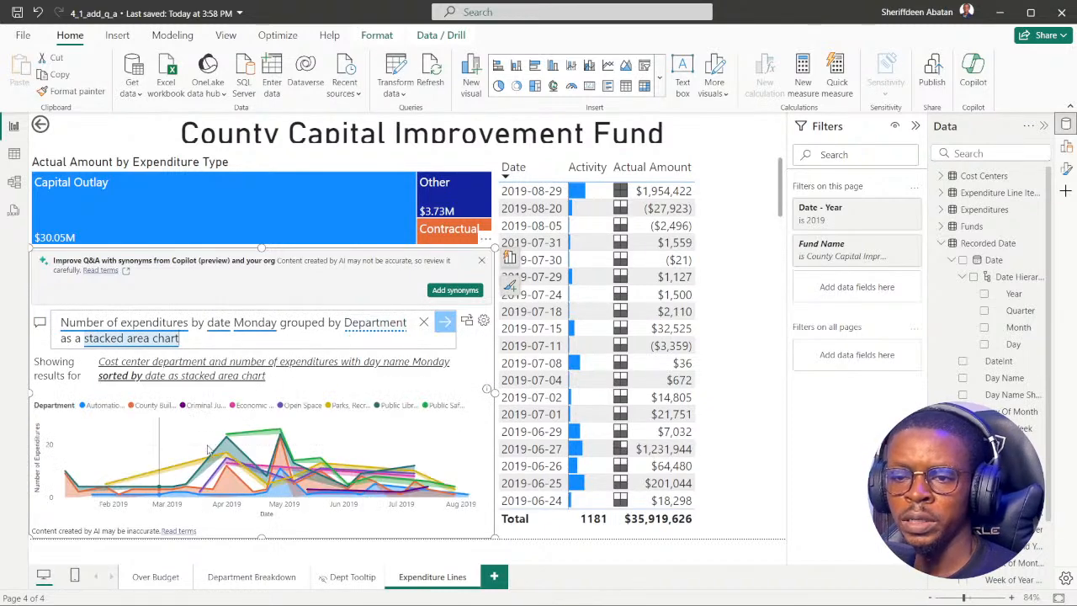
Switch the Q&A result to a table using the suggestion "Number of expenditures by date Monday grouped by Department as a table".
click(350, 337)
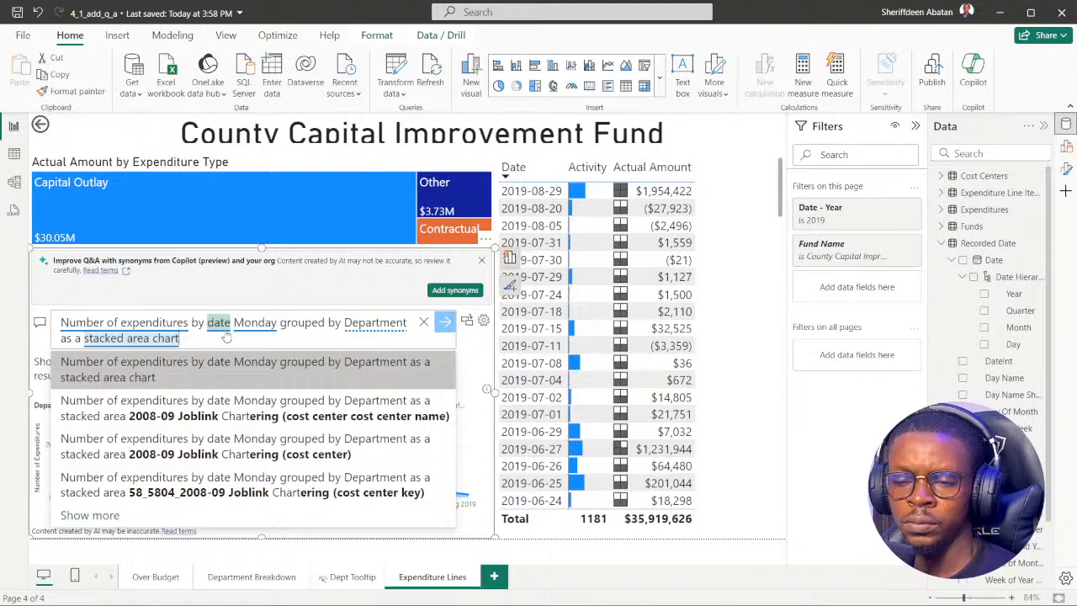
click(95, 521)
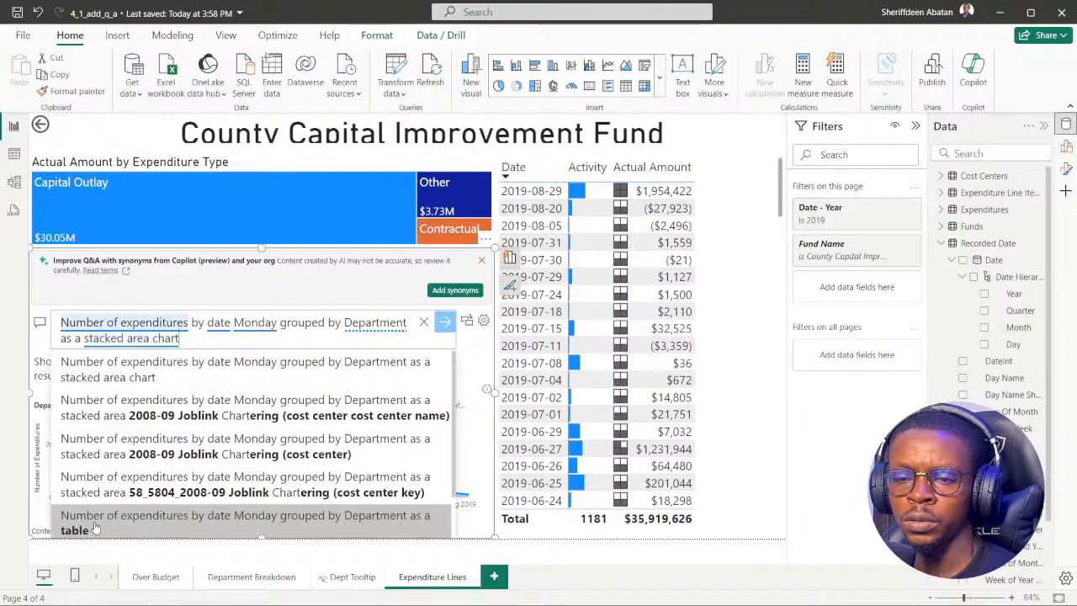
scroll(382, 379, down, 1)
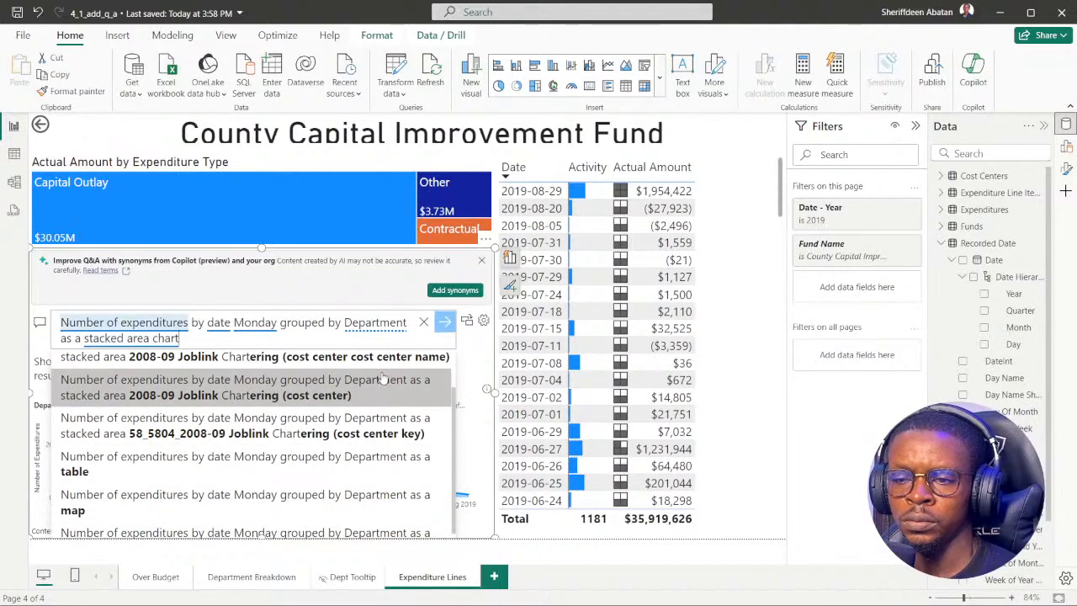
scroll(382, 378, down, 1)
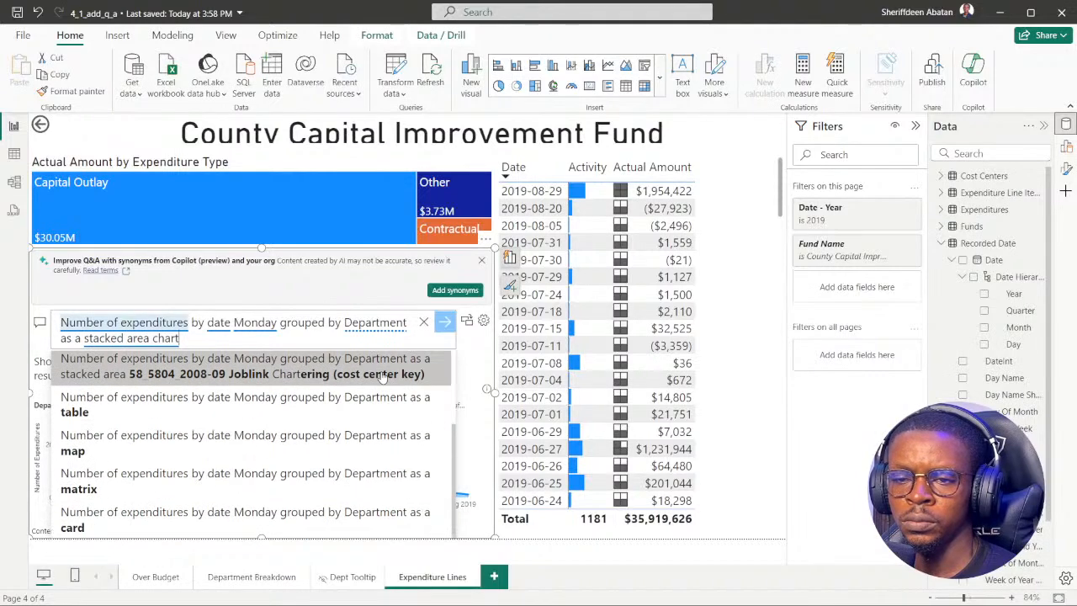
click(278, 404)
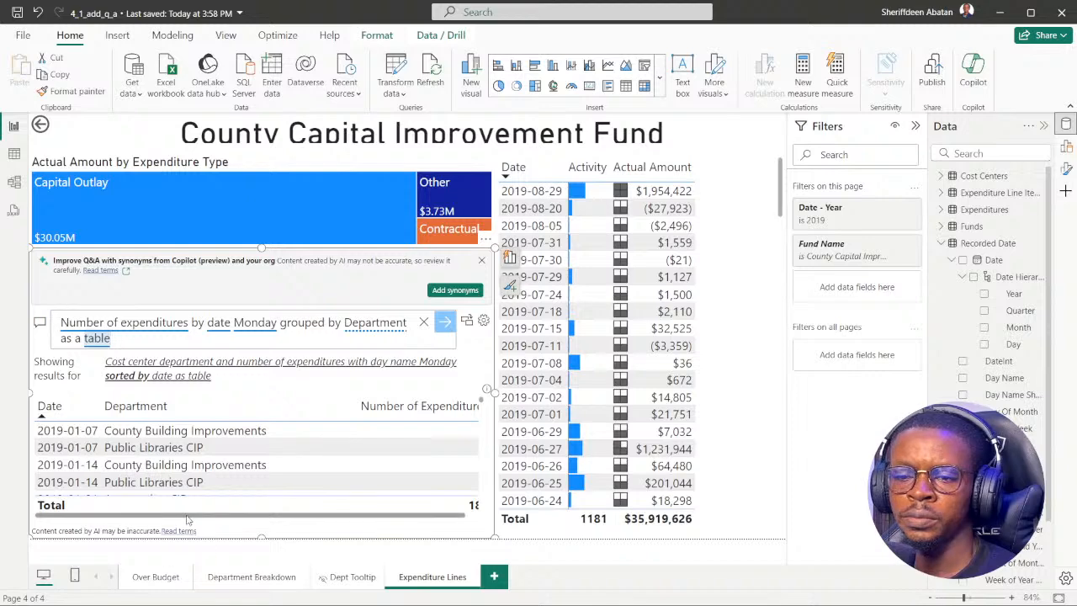
Examine the Q&A table's 2019 Mondays, departments and Number of Expenditures column for the busiest date.
drag(190, 520, 148, 523)
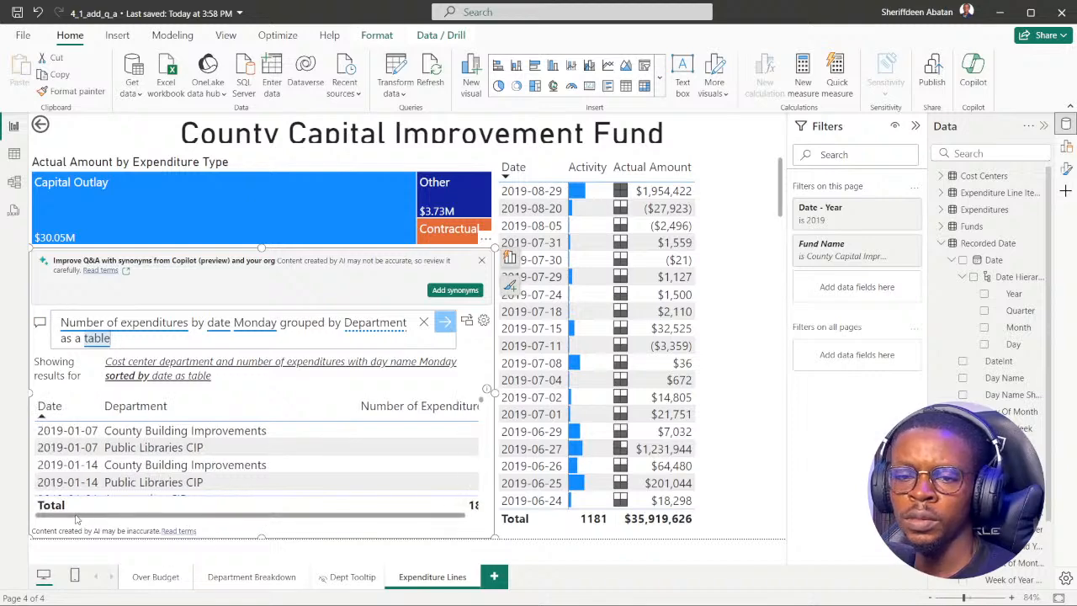
scroll(127, 475, down, 15)
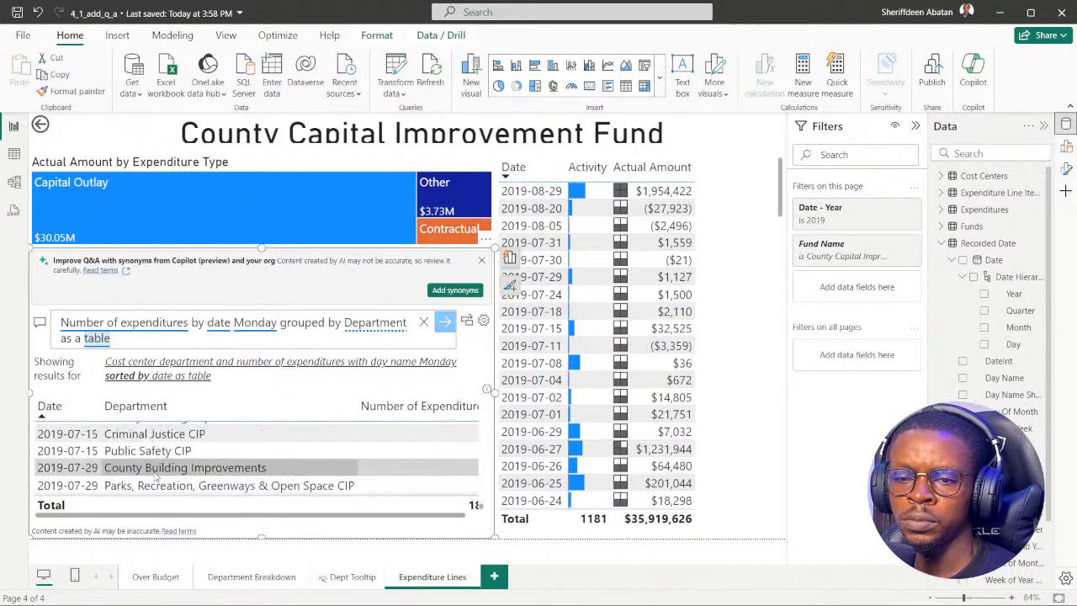
scroll(157, 476, up, 3)
scroll(160, 473, down, 3)
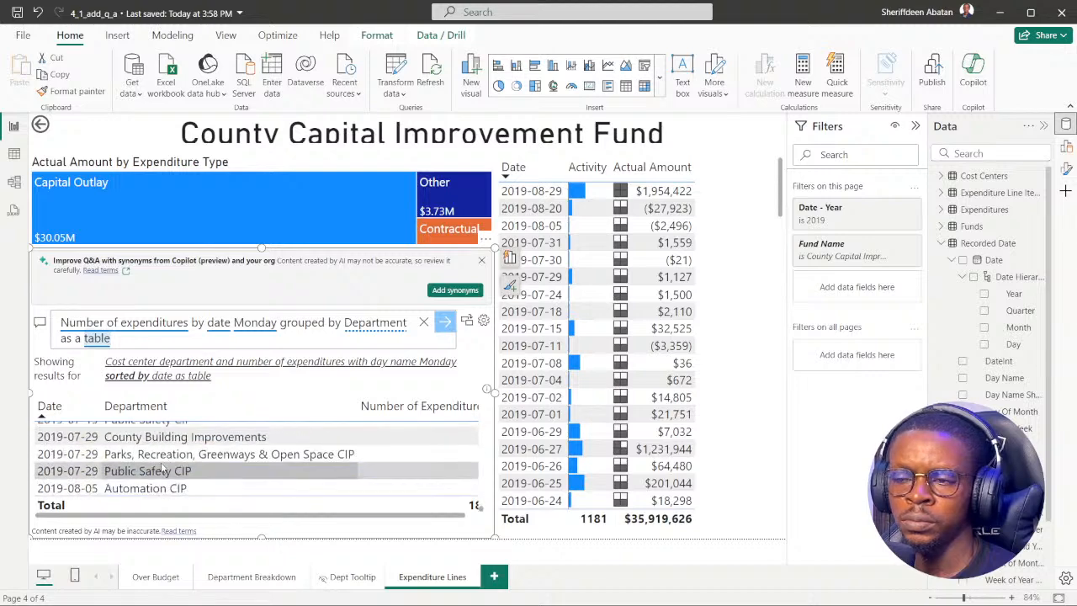
scroll(166, 465, up, 6)
scroll(166, 466, up, 10)
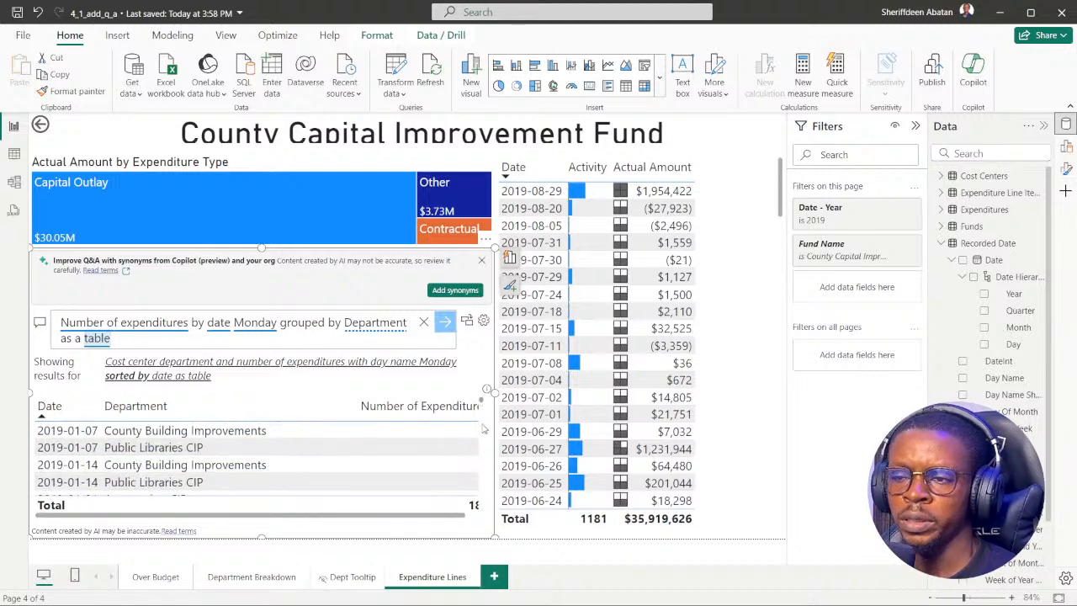
drag(210, 515, 305, 516)
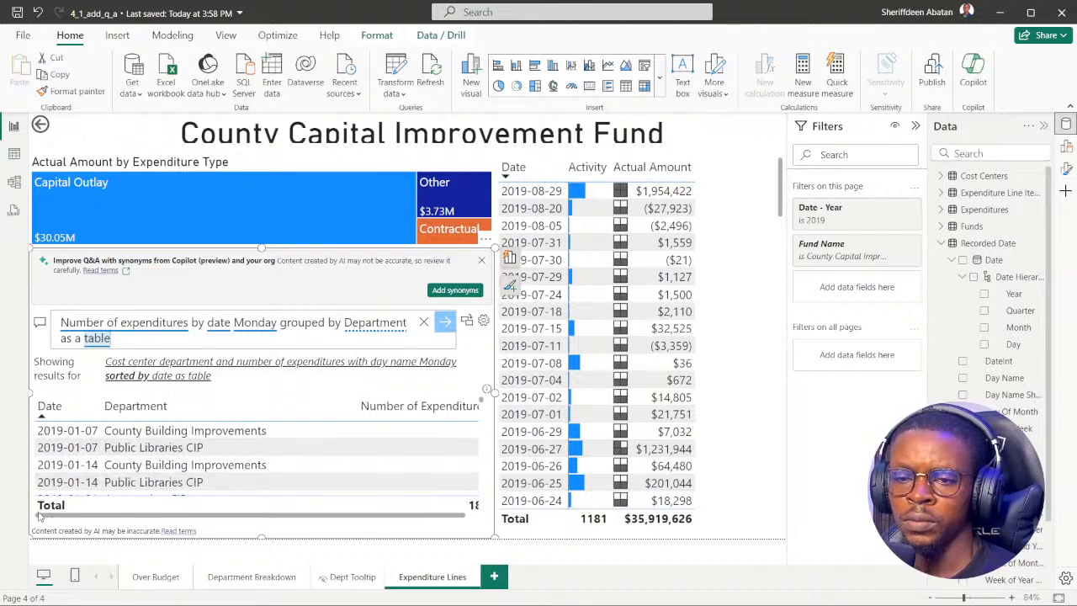
scroll(455, 450, down, 5)
scroll(455, 450, down, 10)
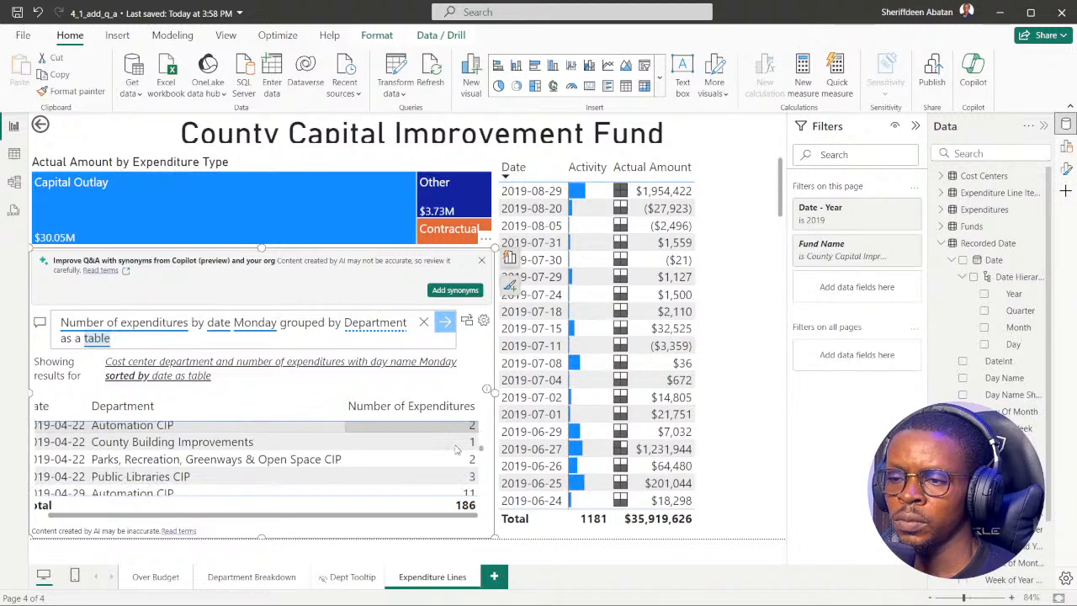
scroll(455, 450, down, 10)
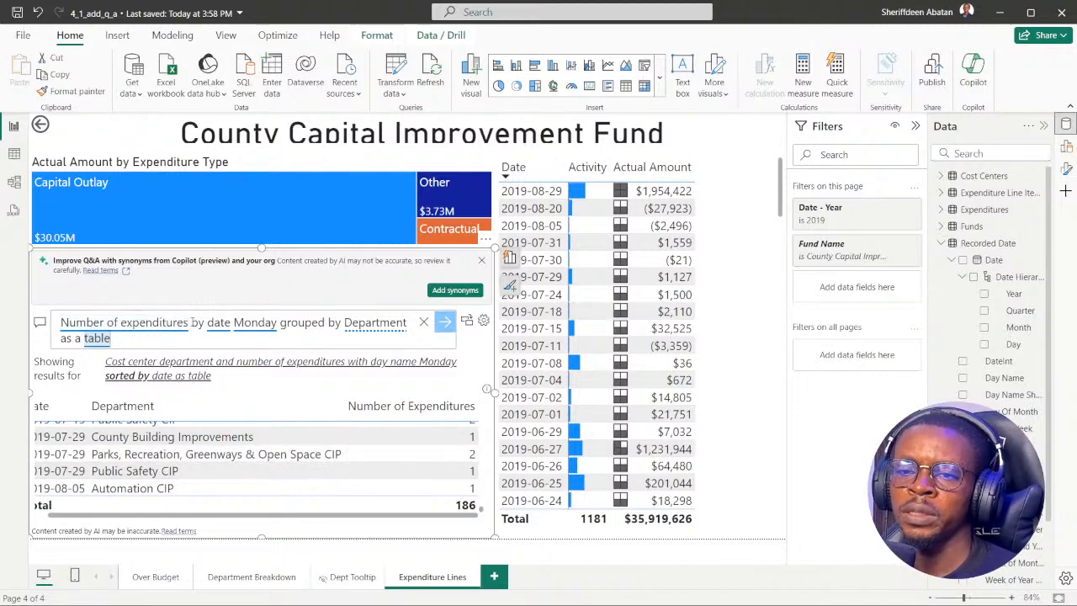
Shorten the Q&A question to "Number of expenditures".
drag(191, 322, 231, 343)
key(BackSpace)
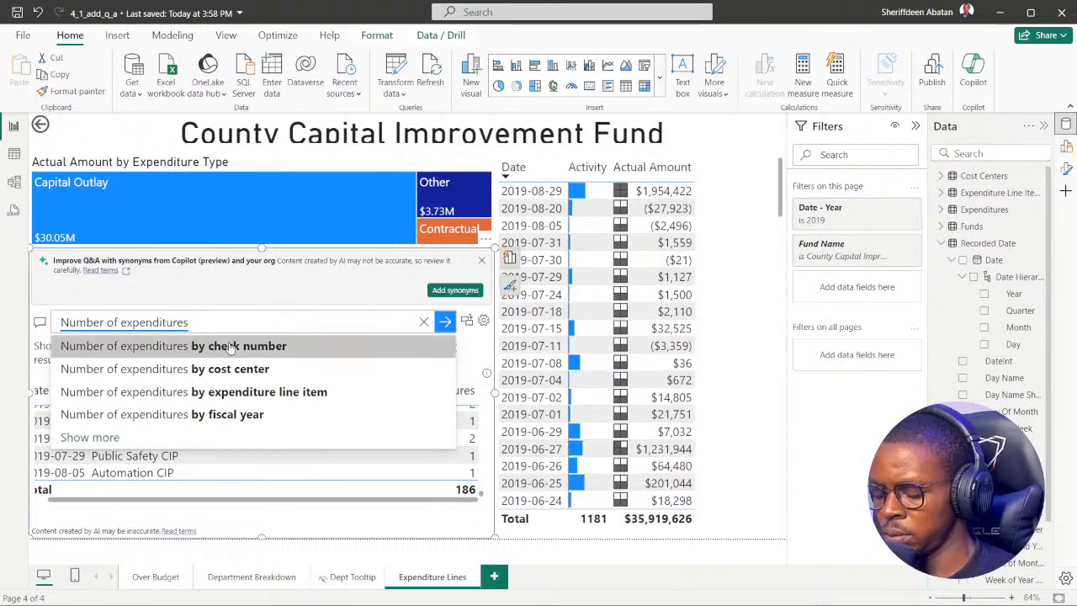
key(BackSpace)
key(ctrl+a)
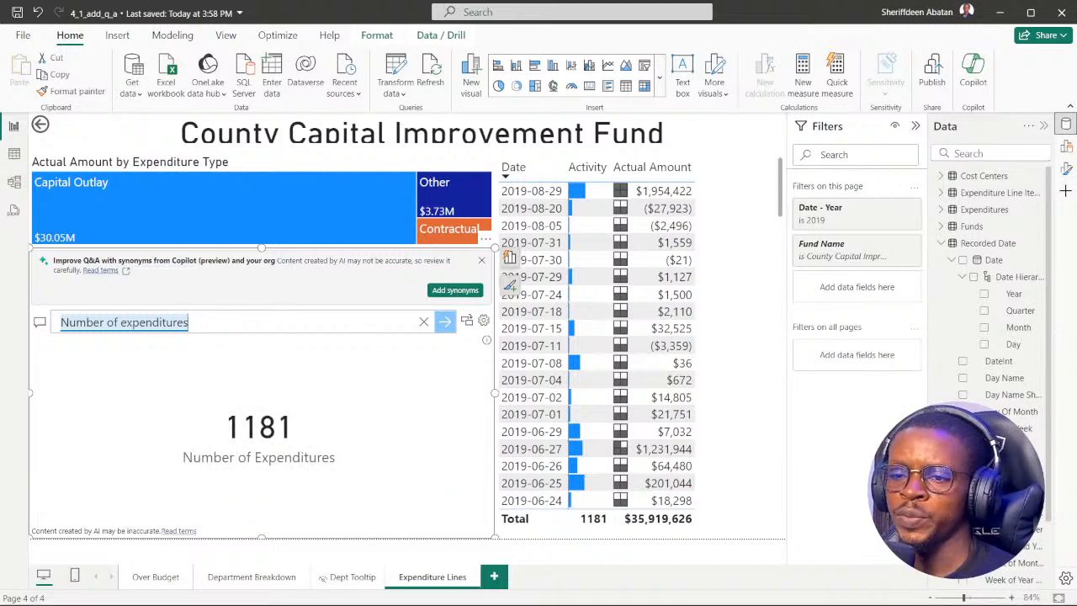
Check the DataCamp instruction for the Monday expenditures query in the browser and return to the Q&A question in Power BI.
click(476, 588)
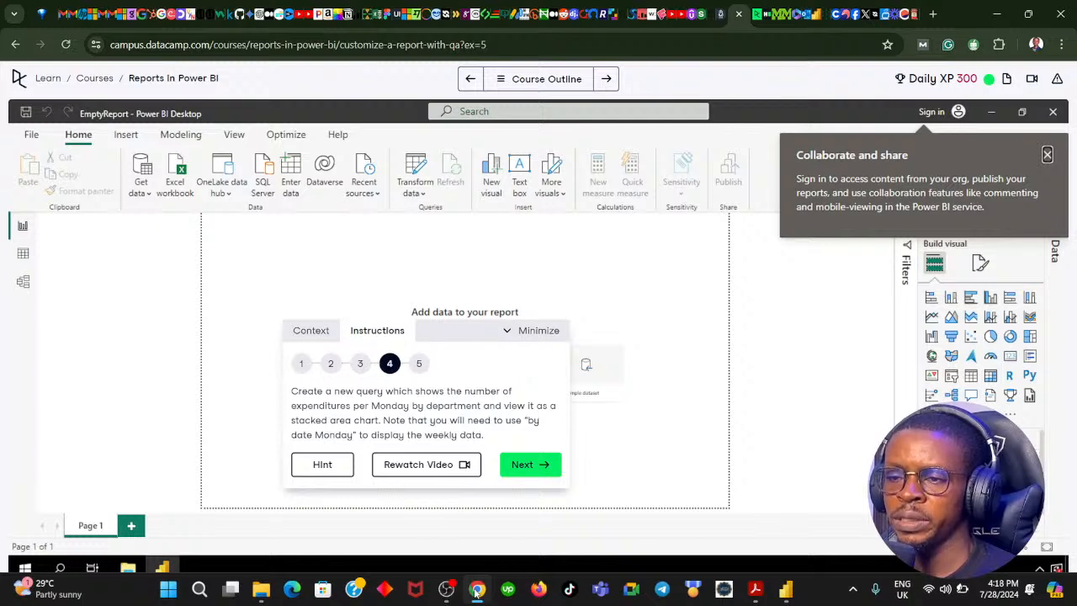
click(476, 592)
triple_click(217, 324)
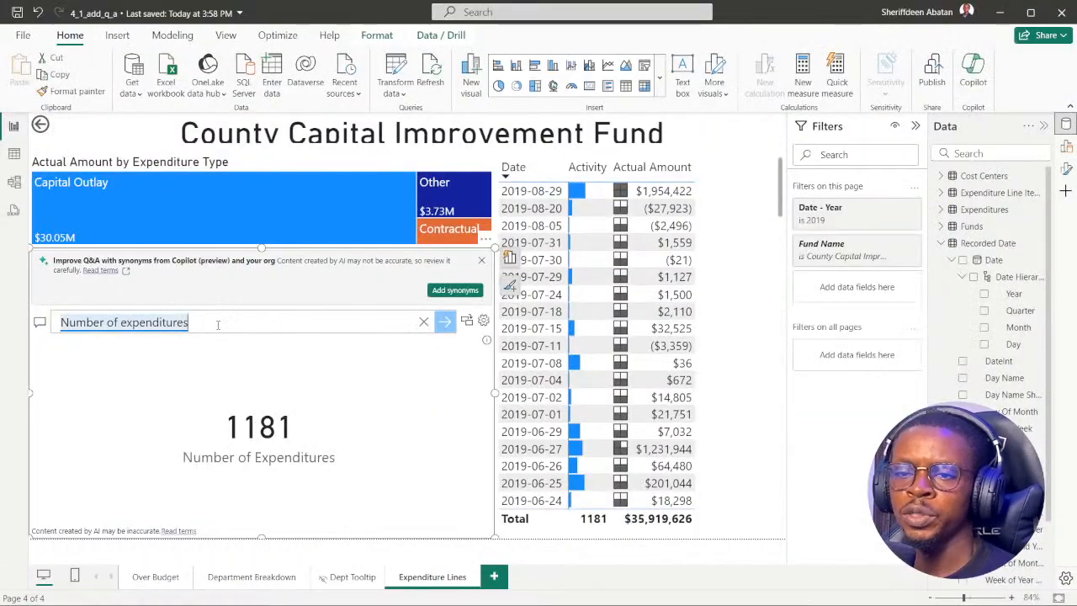
Extend the Q&A question to "Number of expenditures grouped by Department" and run it.
text(gru)
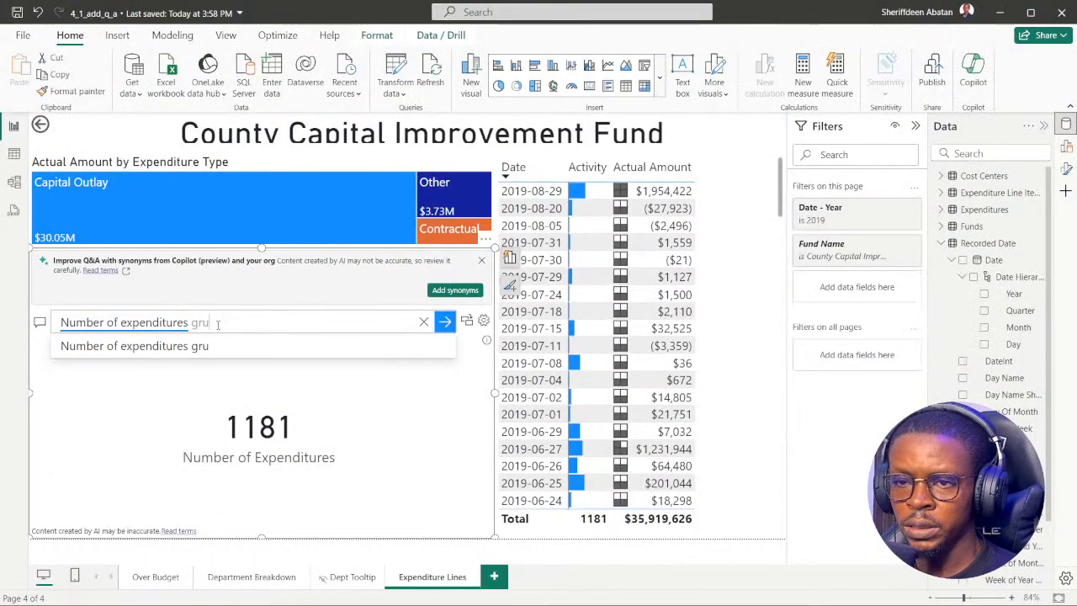
key(BackSpace)
text(ouped)
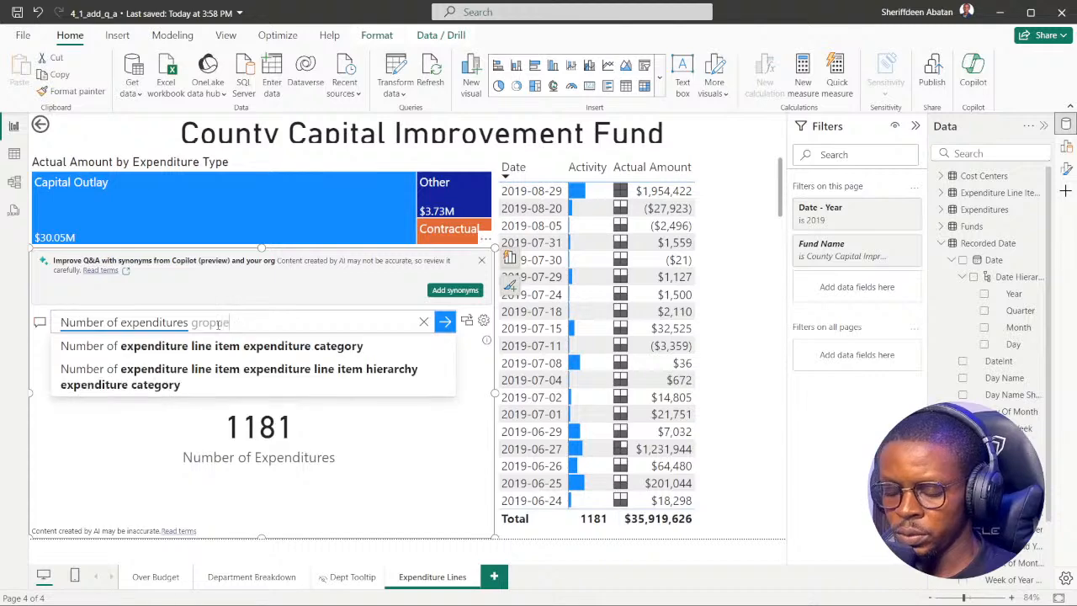
key(BackSpace)
key(BackSpace)
key(BackSpace)
key(BackSpace)
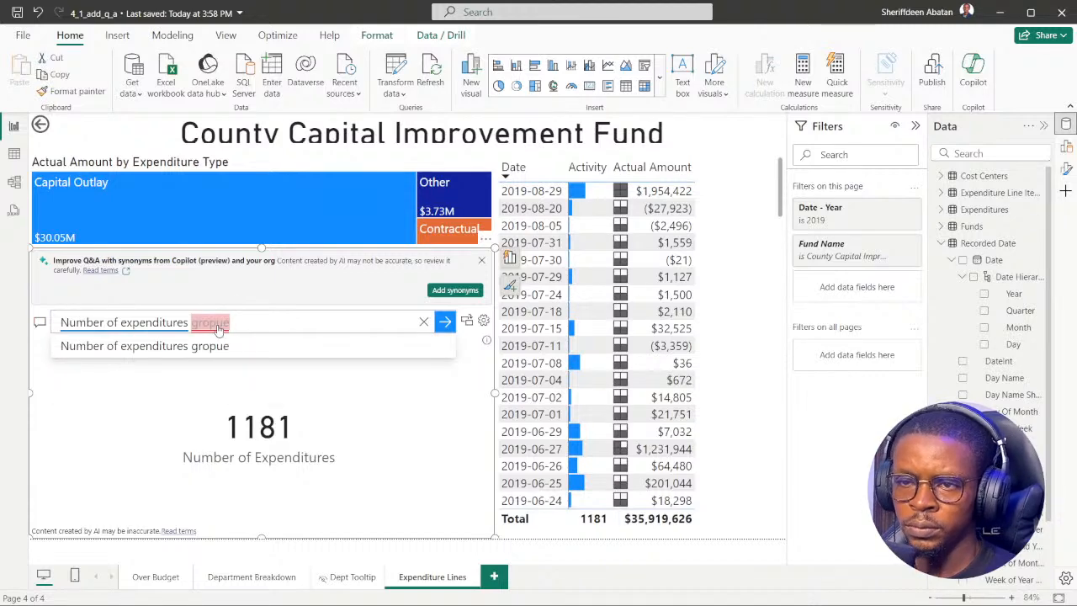
text(uped)
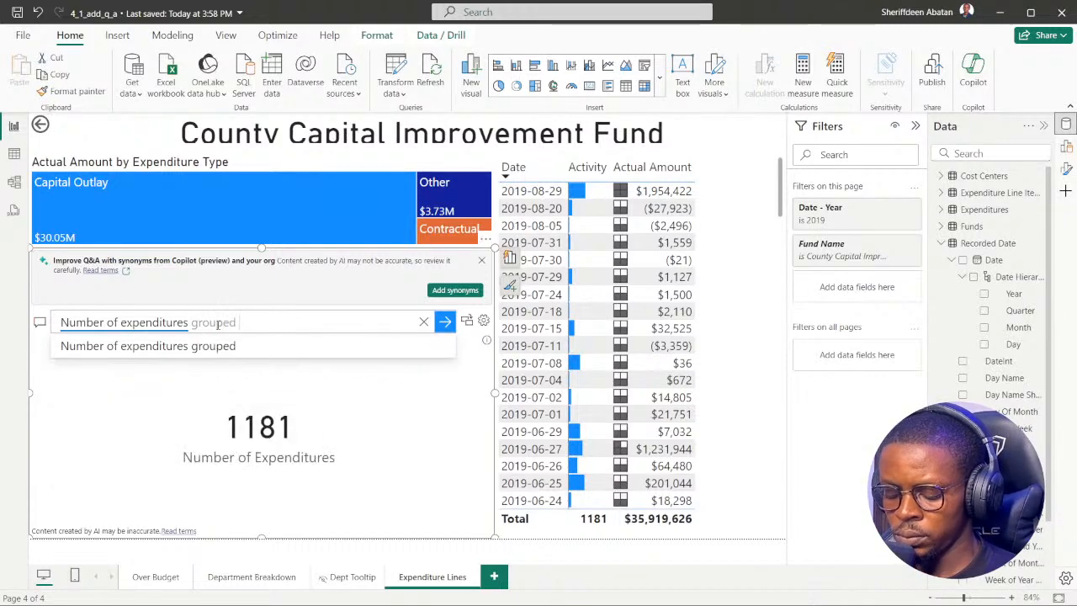
text( by D)
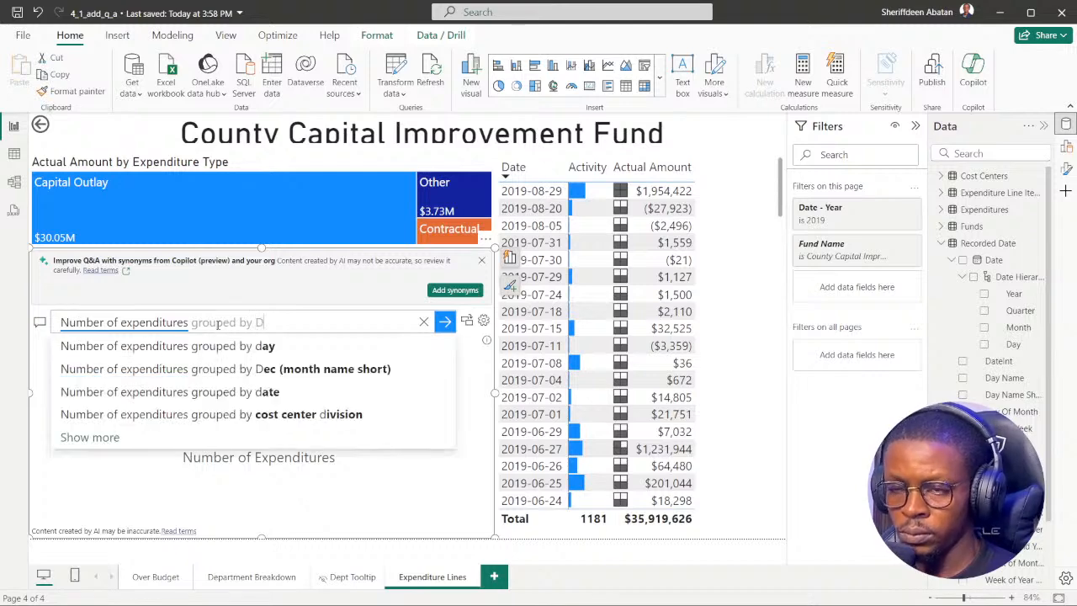
text(epa)
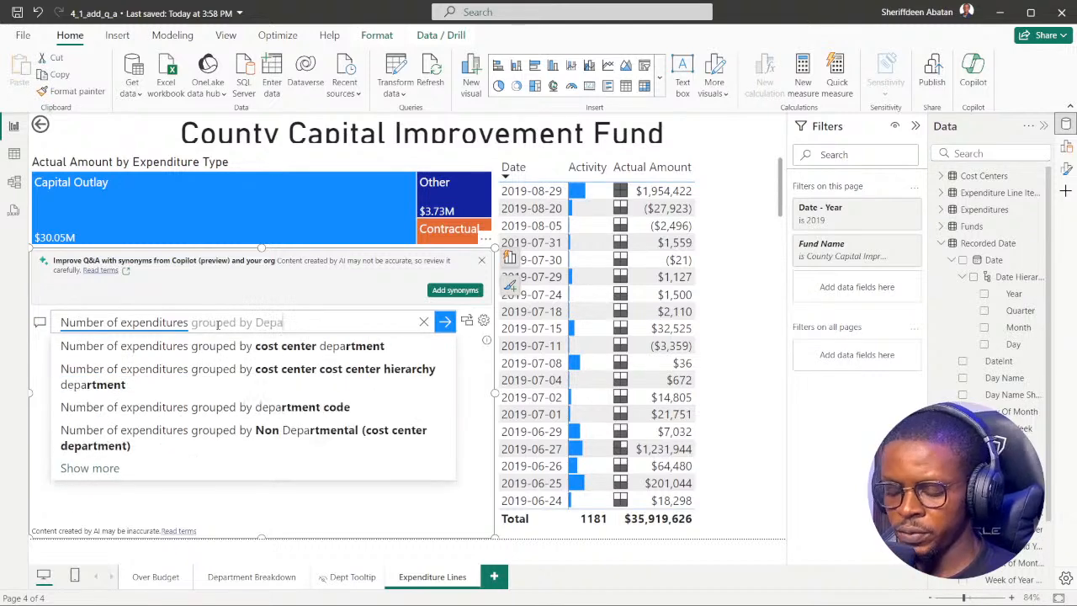
text(rt)
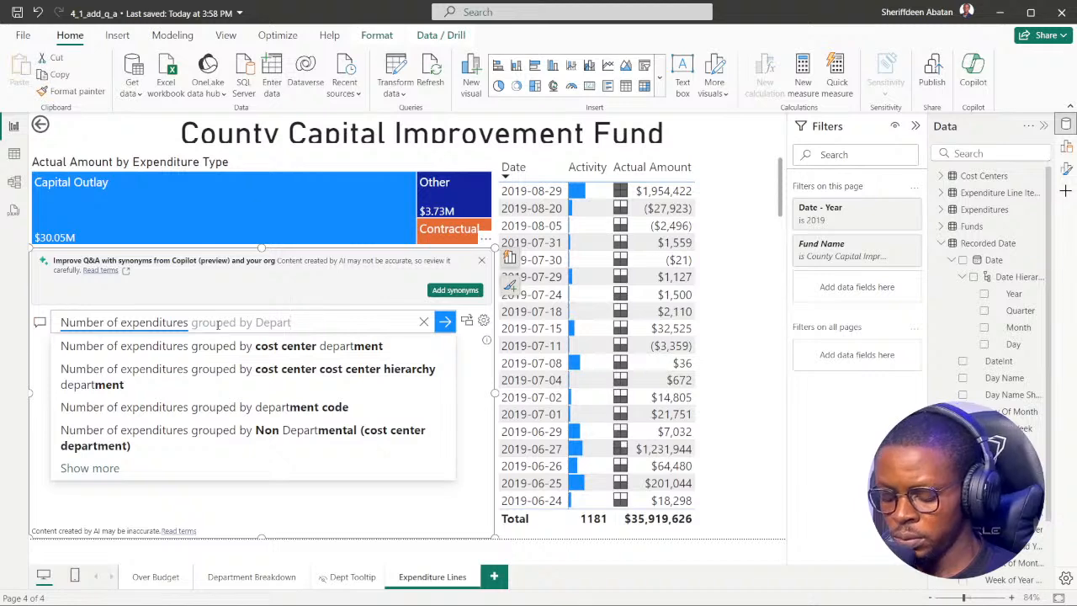
text(ment)
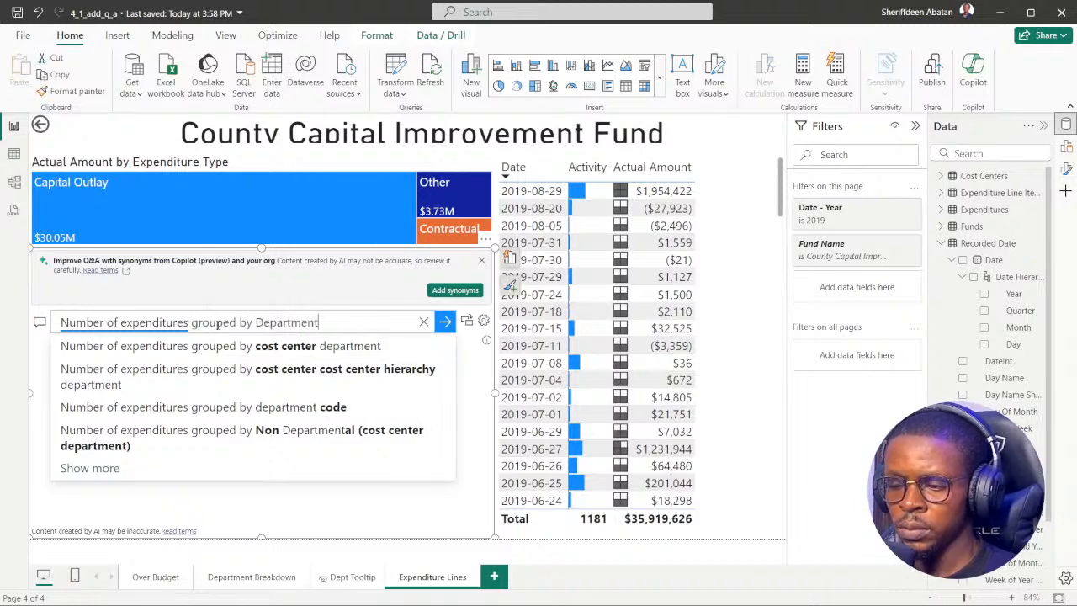
key(Return)
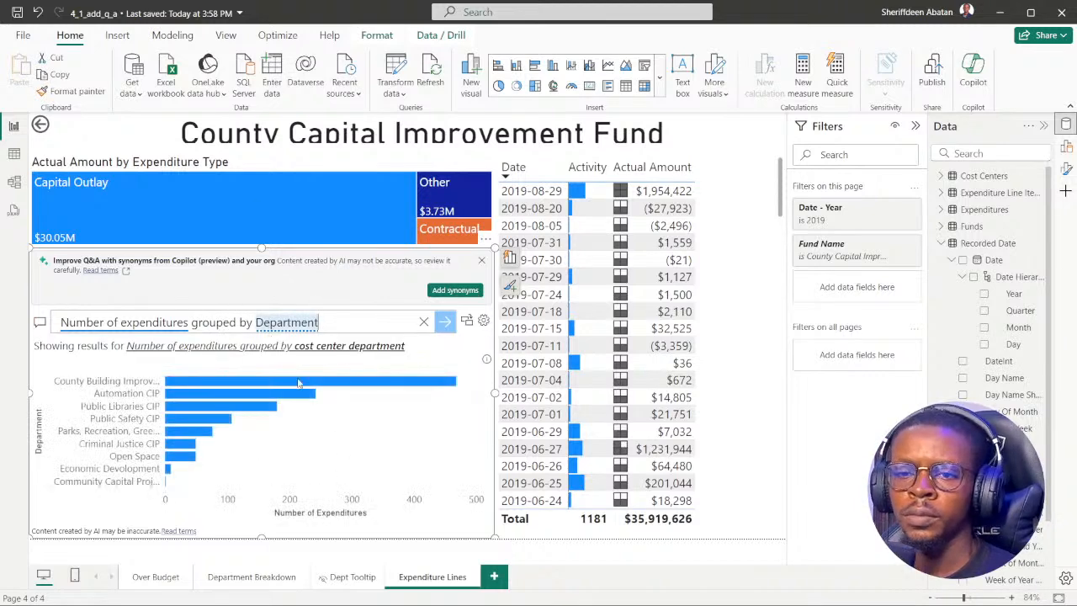
mouse_move(252, 388)
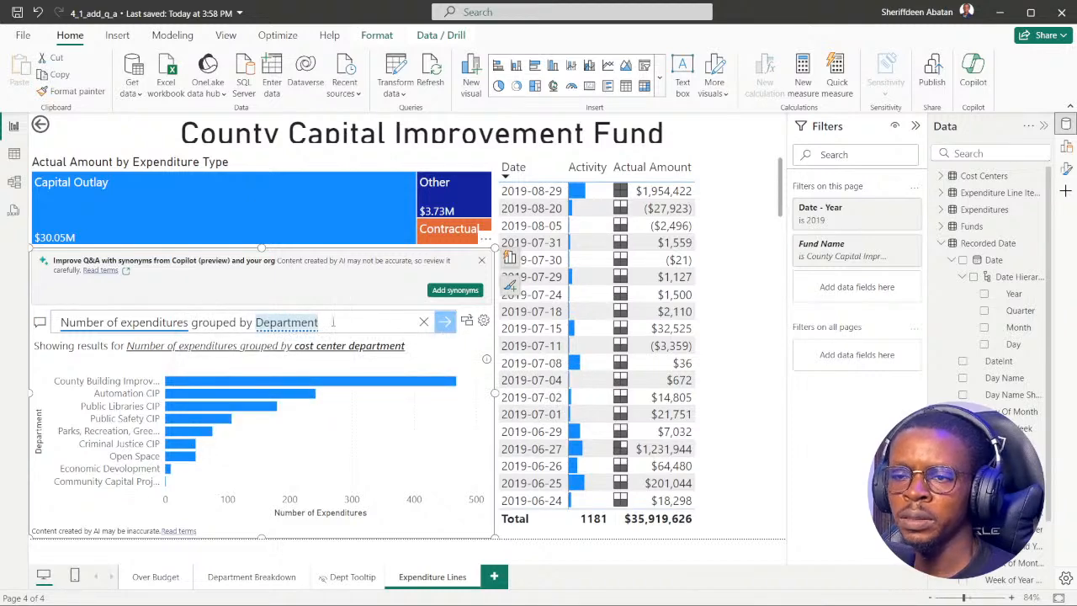
Add "by Monday" to the end of the Q&A question using the matching suggestion.
text(by)
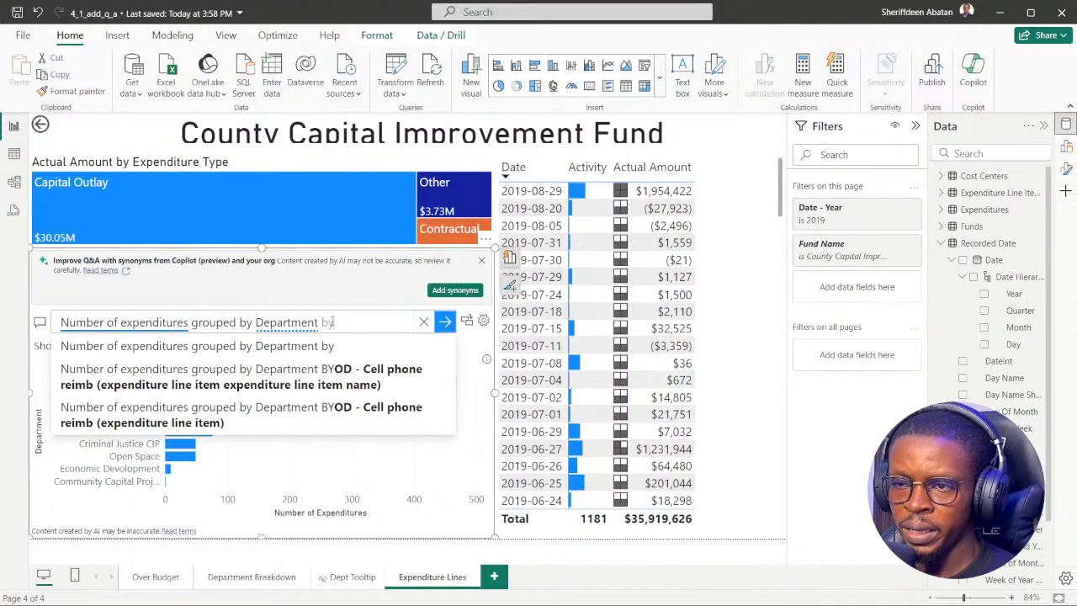
text( Monday)
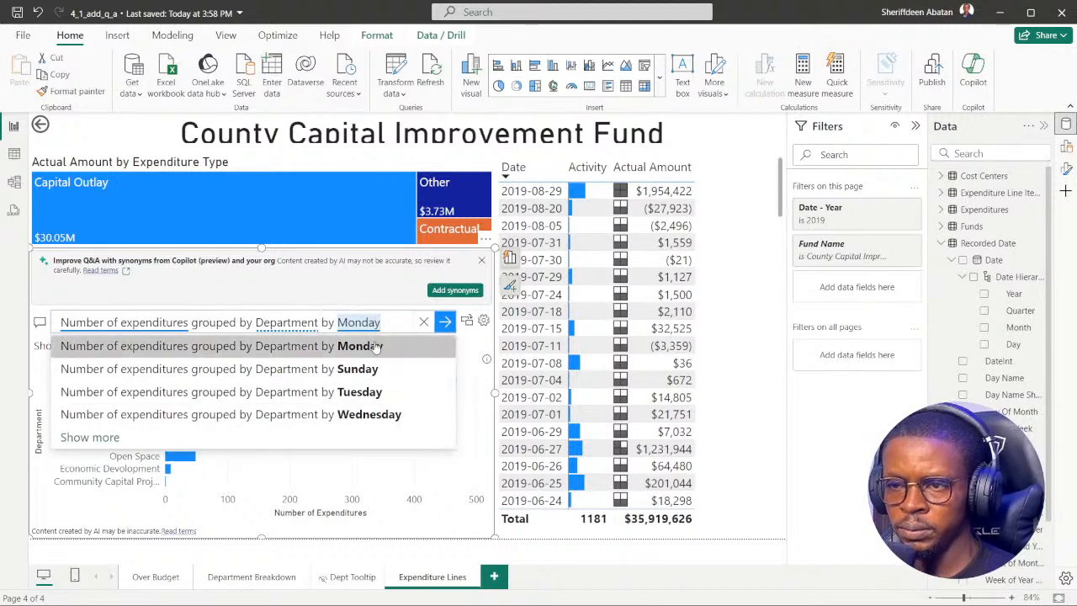
click(337, 350)
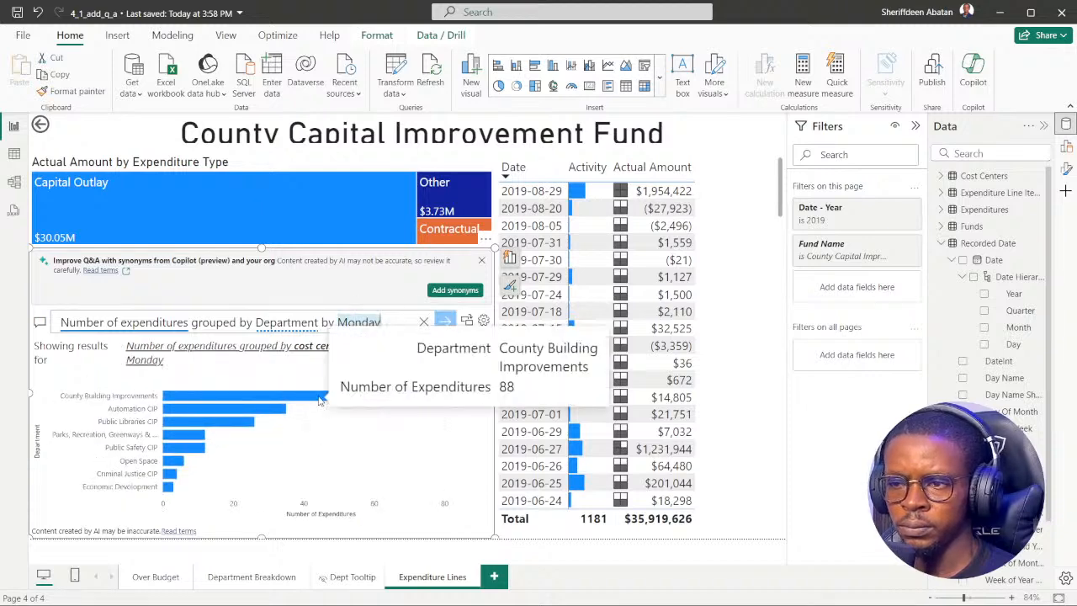
Change the Q&A question's ending to "by date Monday", run it, and inspect the line chart's peak dates by department.
click(341, 326)
text(date)
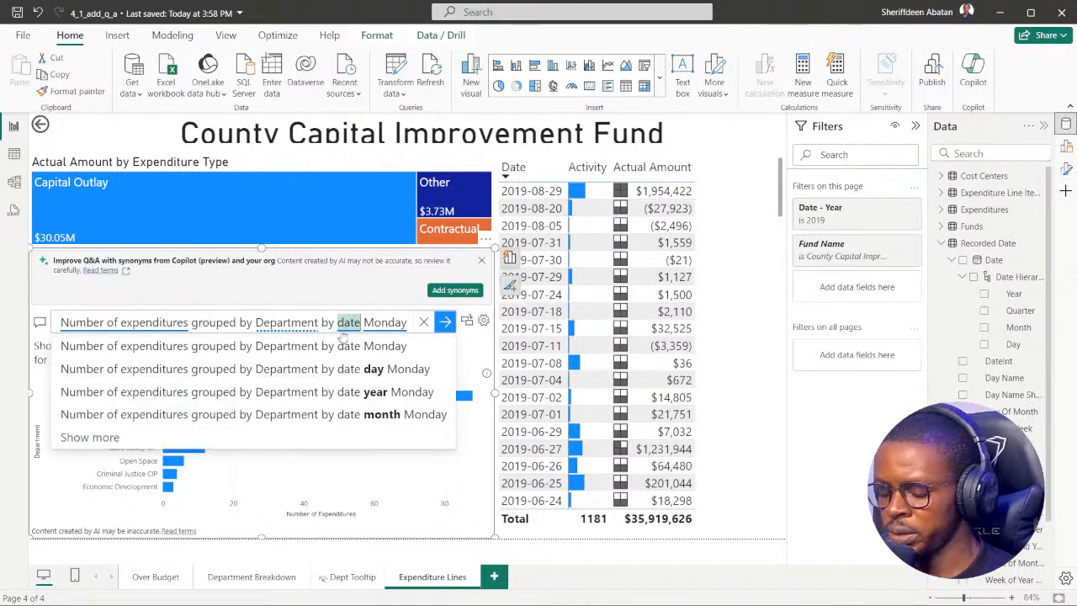
key(Return)
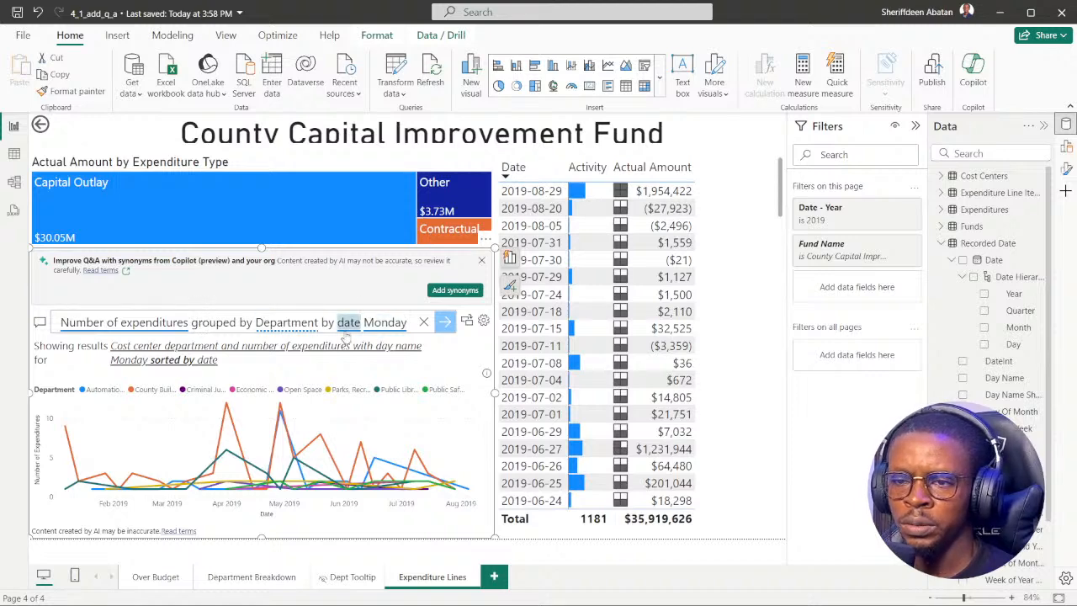
mouse_move(227, 409)
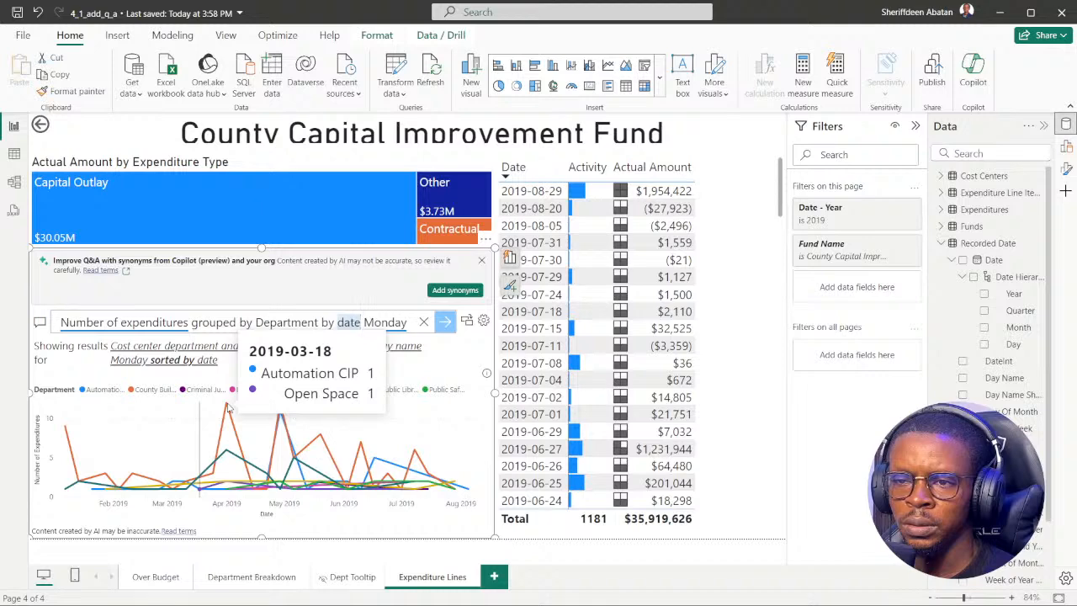
mouse_move(283, 408)
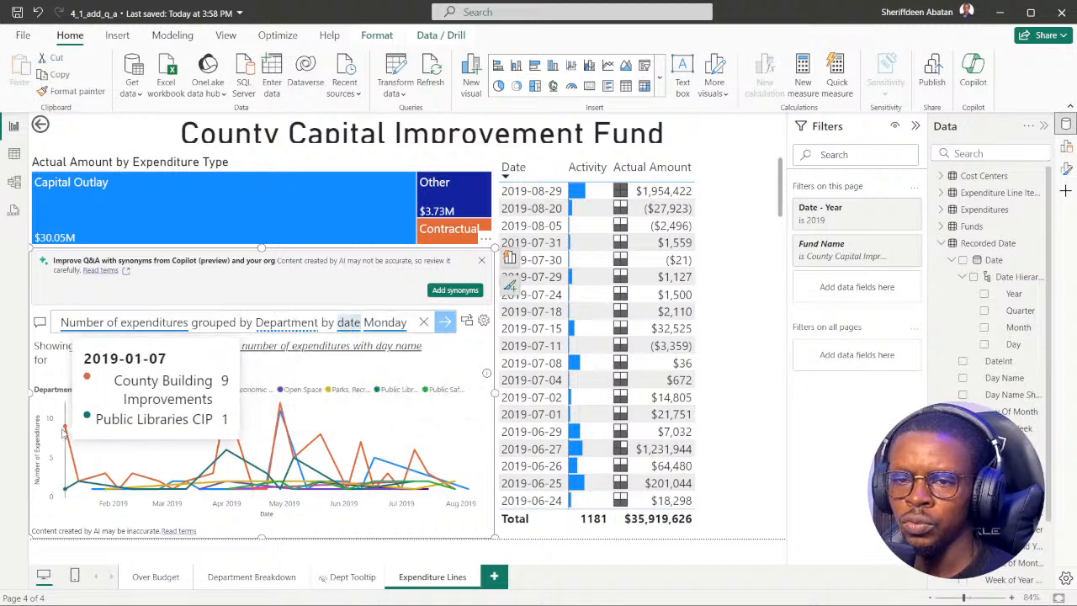
mouse_move(321, 418)
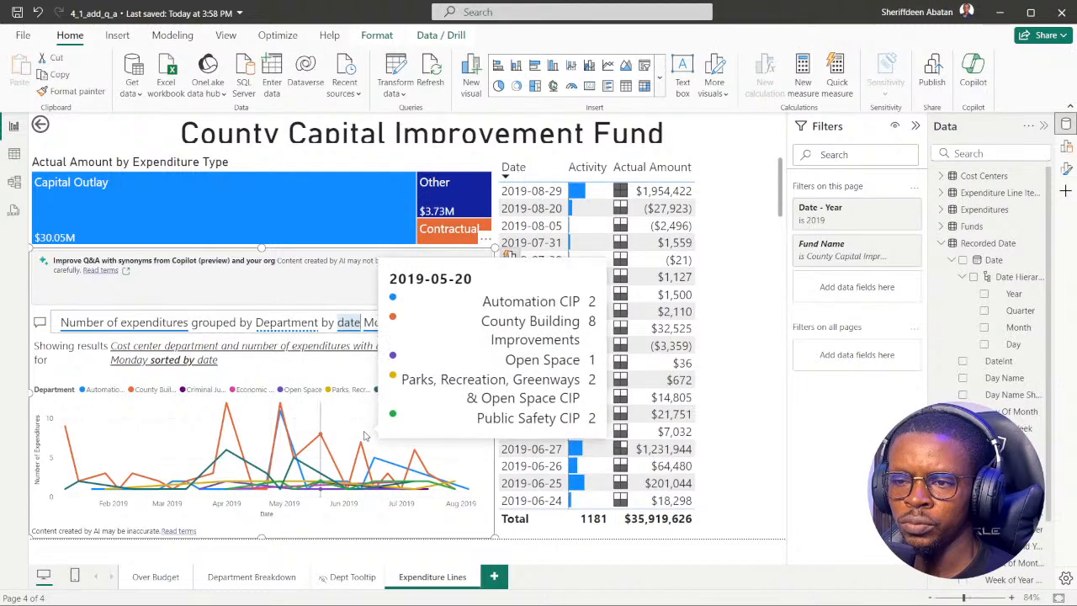
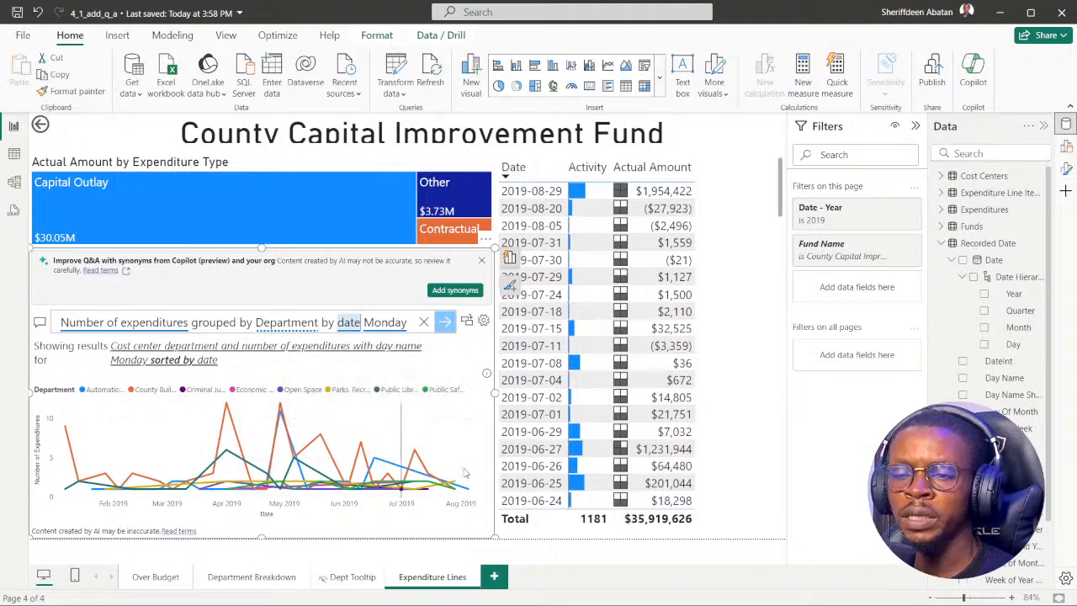
Switch to the DataCamp exercise in the browser, answer its final question with 2018-07-30, and submit it.
click(477, 590)
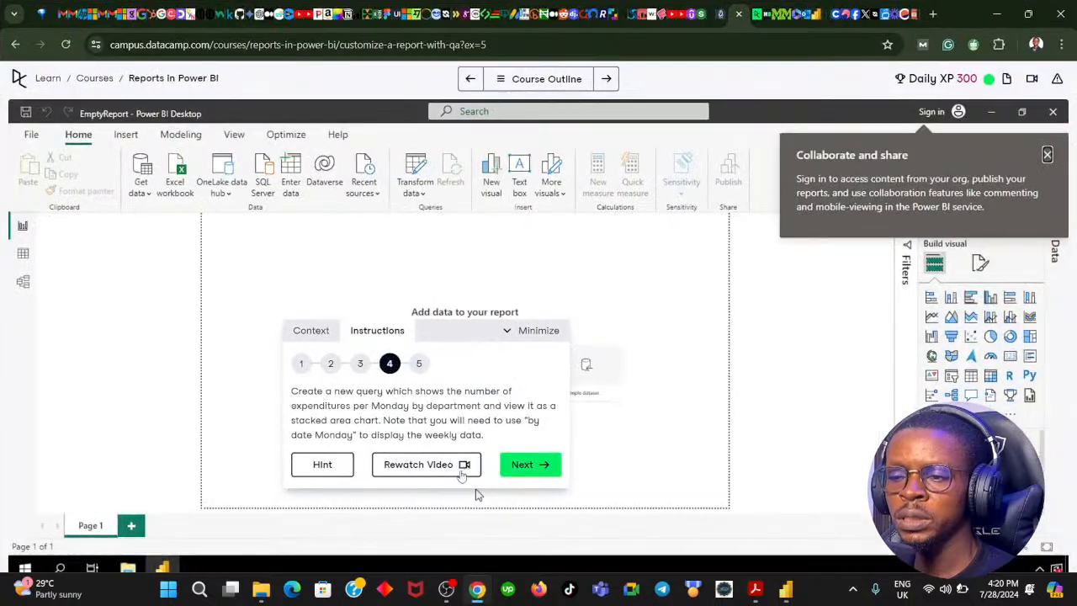
click(359, 425)
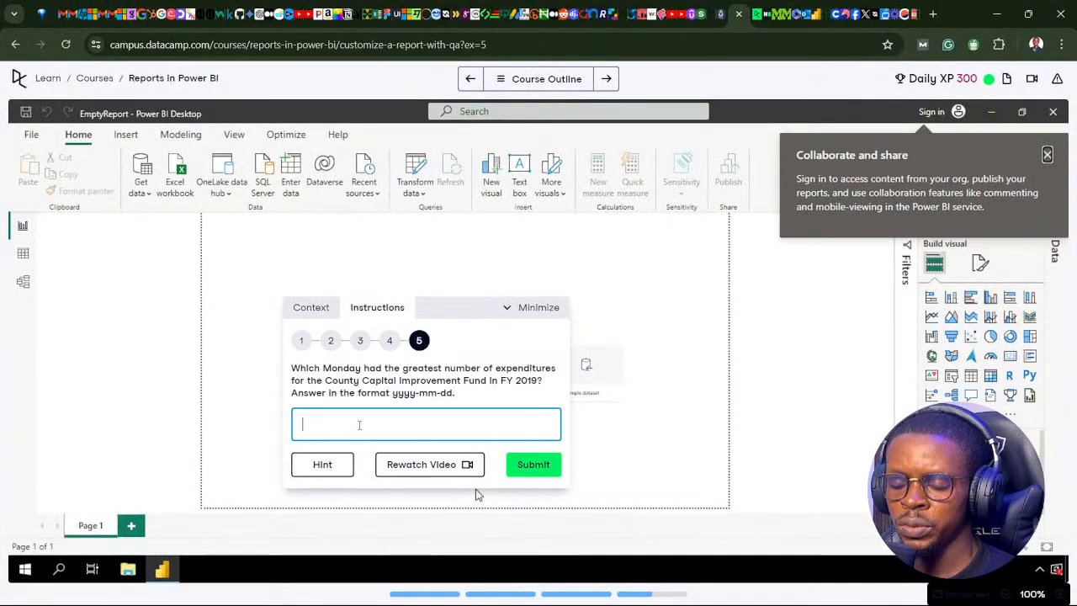
text(2018-07-30)
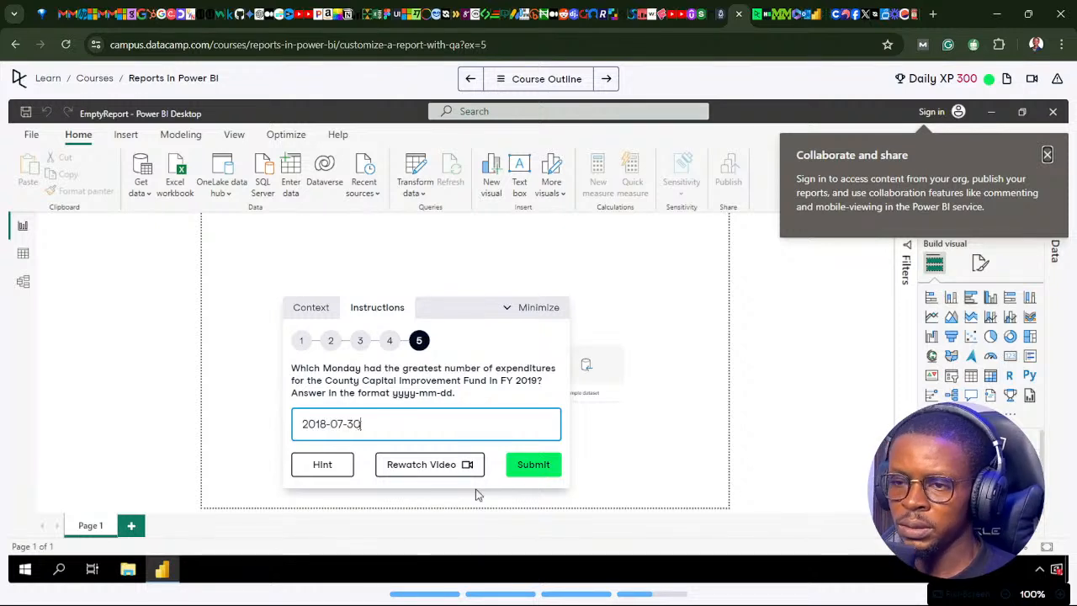
click(545, 469)
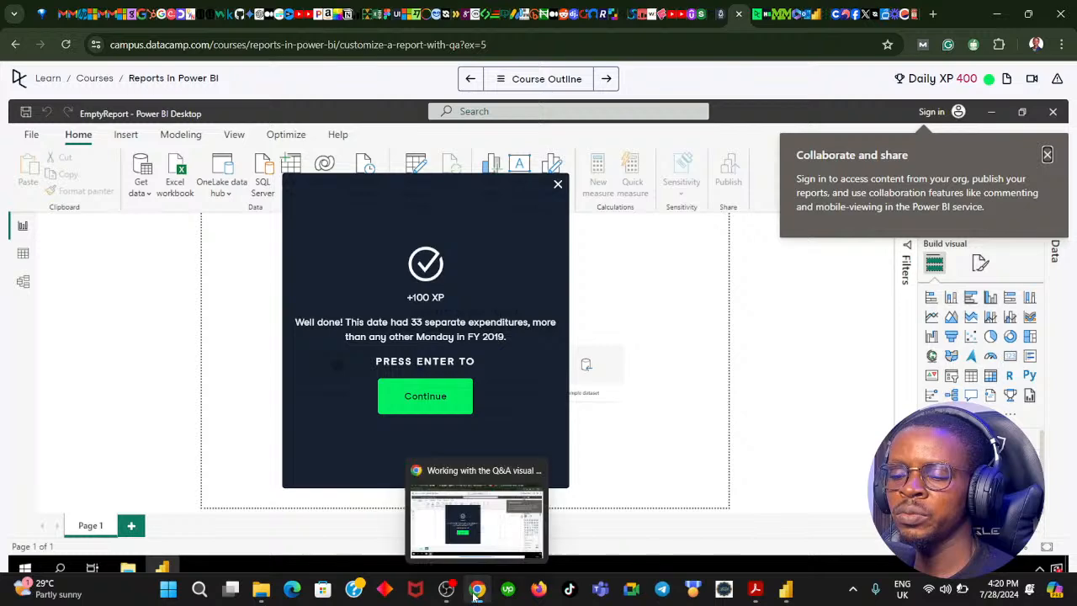
Return to Power BI and try 2020 in the page's Date - Year filter before restoring 2019.
click(476, 588)
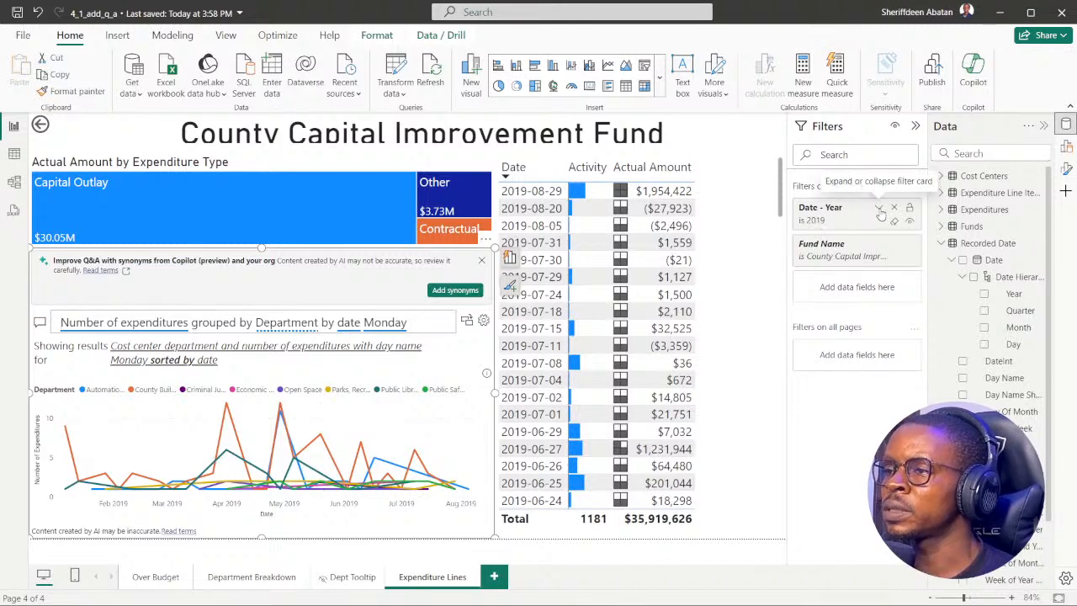
click(879, 211)
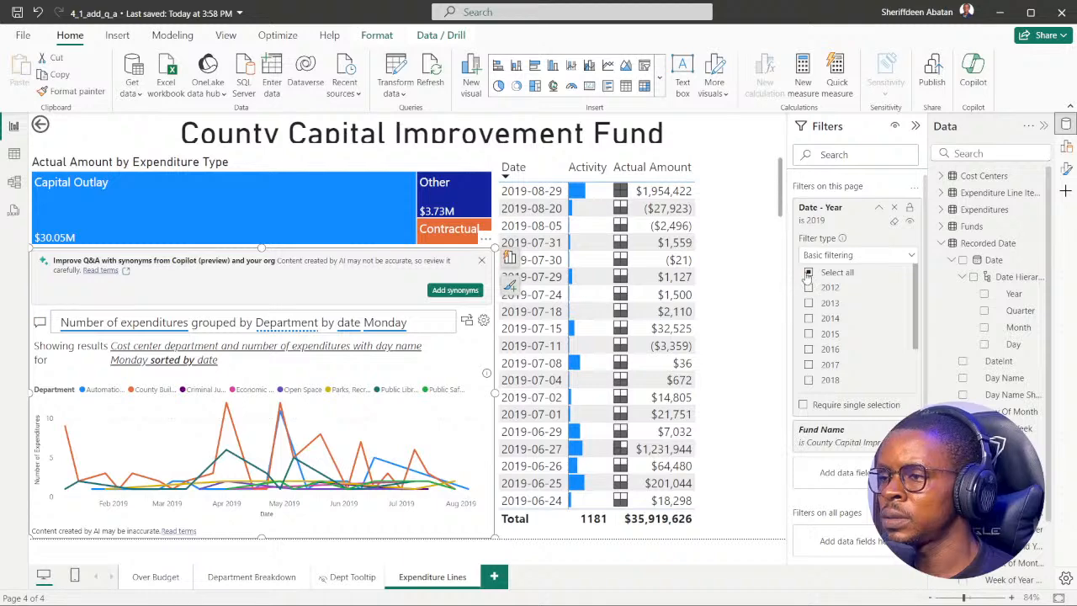
scroll(814, 328, down, 2)
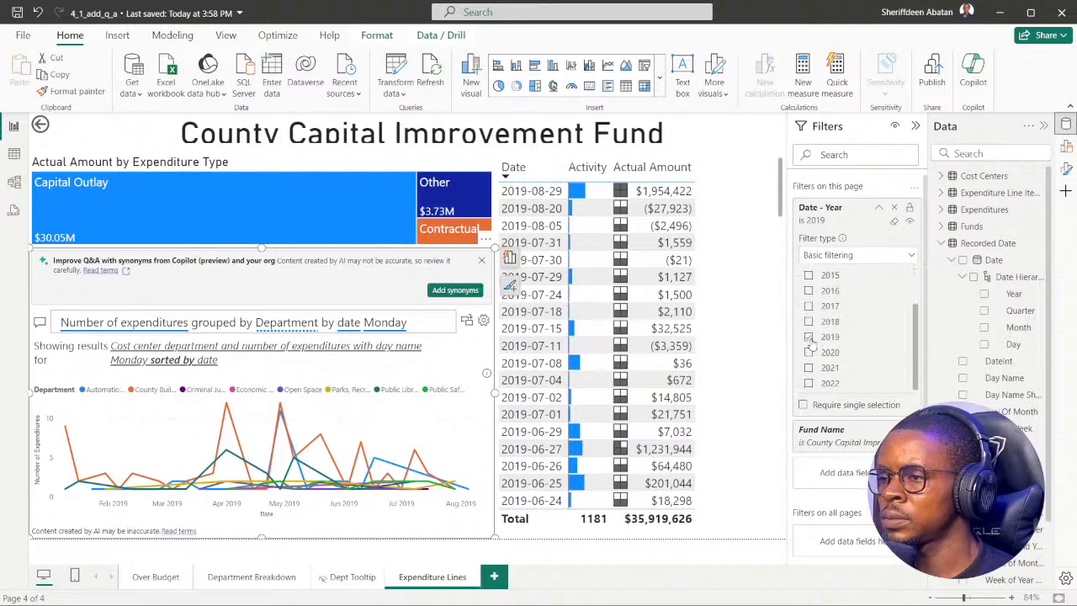
click(808, 338)
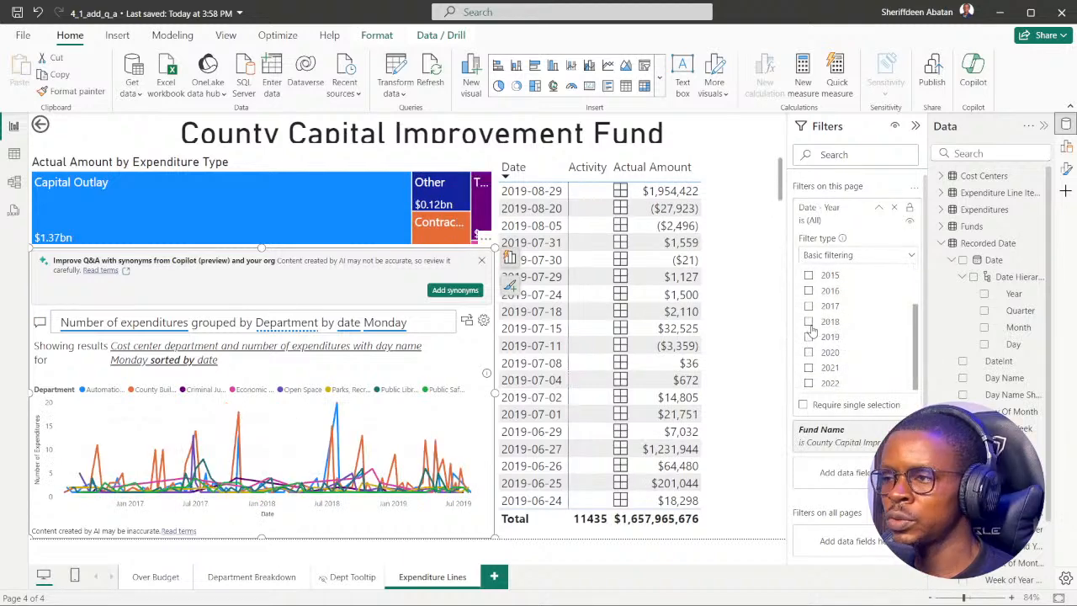
click(809, 352)
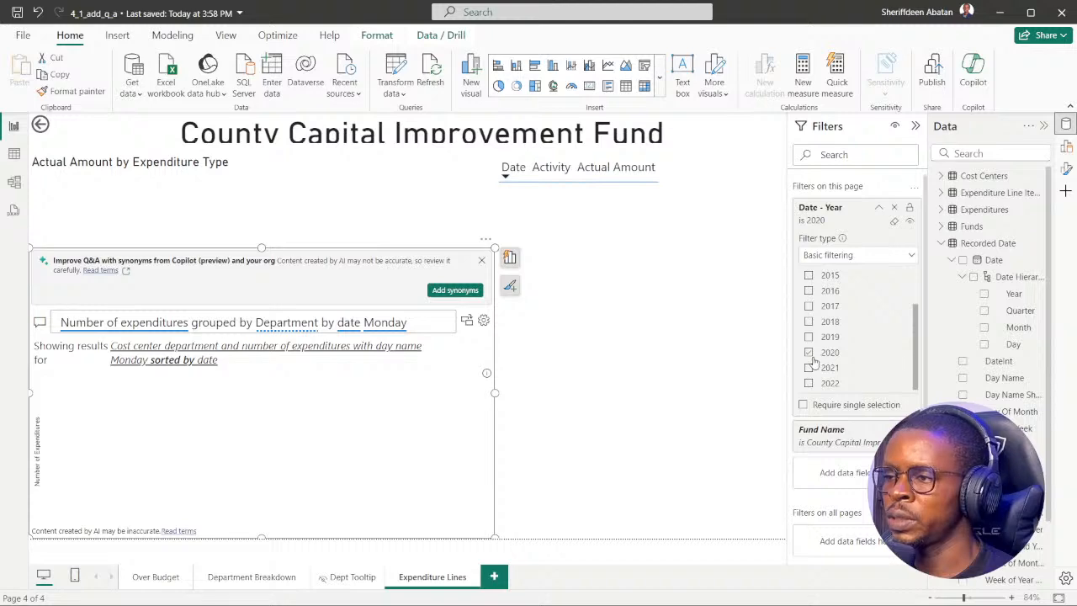
click(808, 352)
click(809, 336)
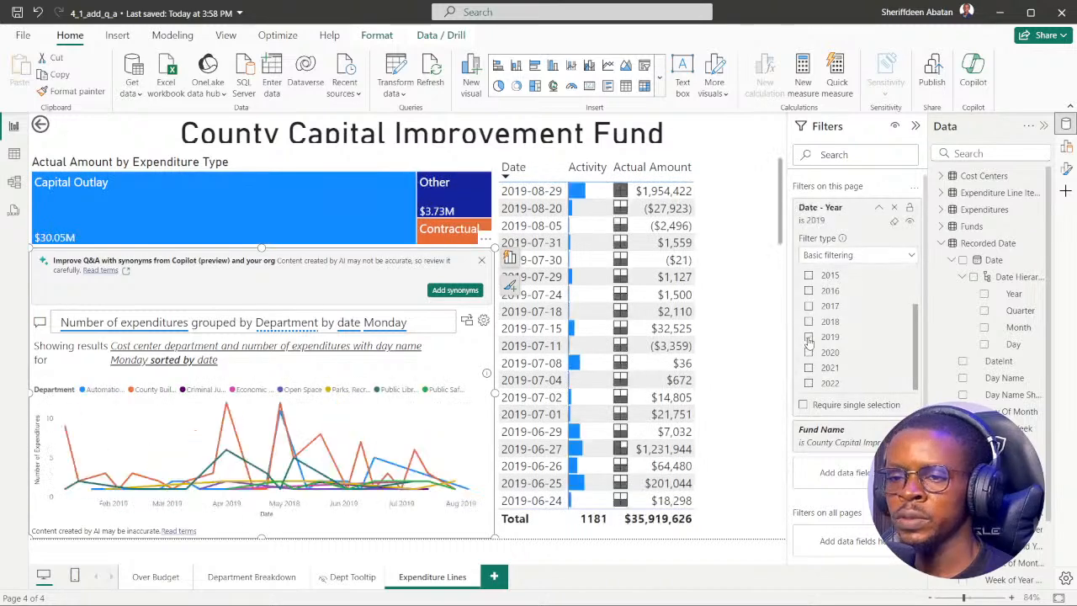
Set the page's Date - Year filter to 2018 and inspect the peak dates in the Q&A line chart.
click(808, 321)
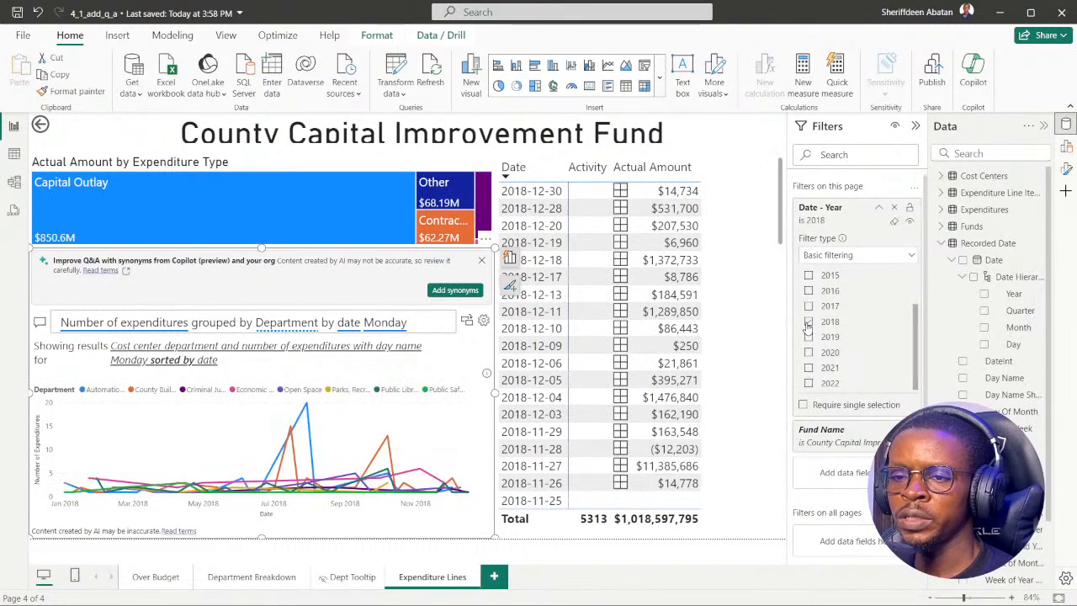
mouse_move(305, 408)
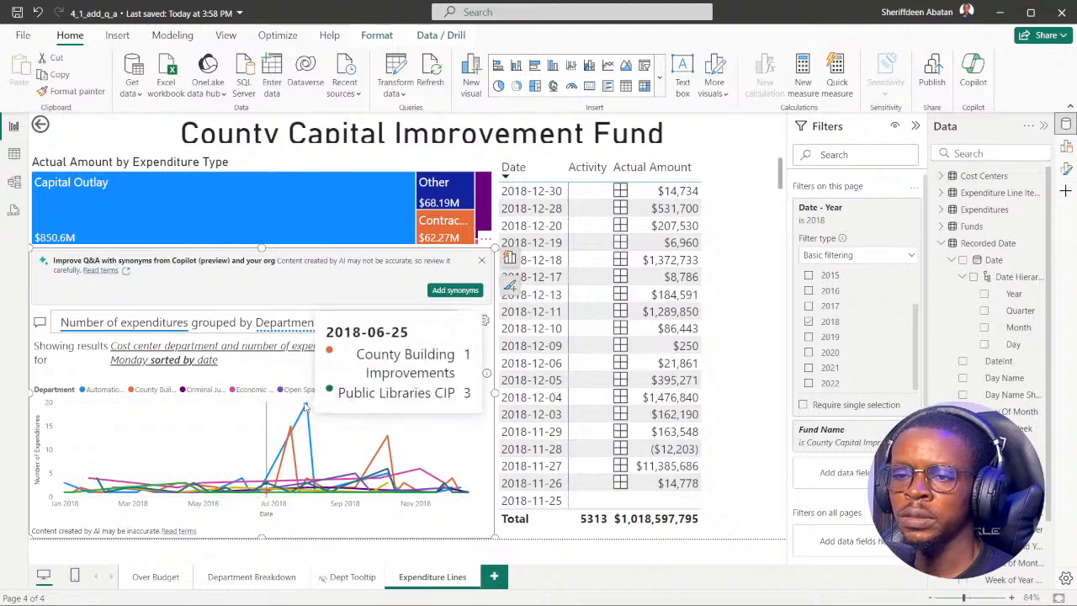
mouse_move(294, 430)
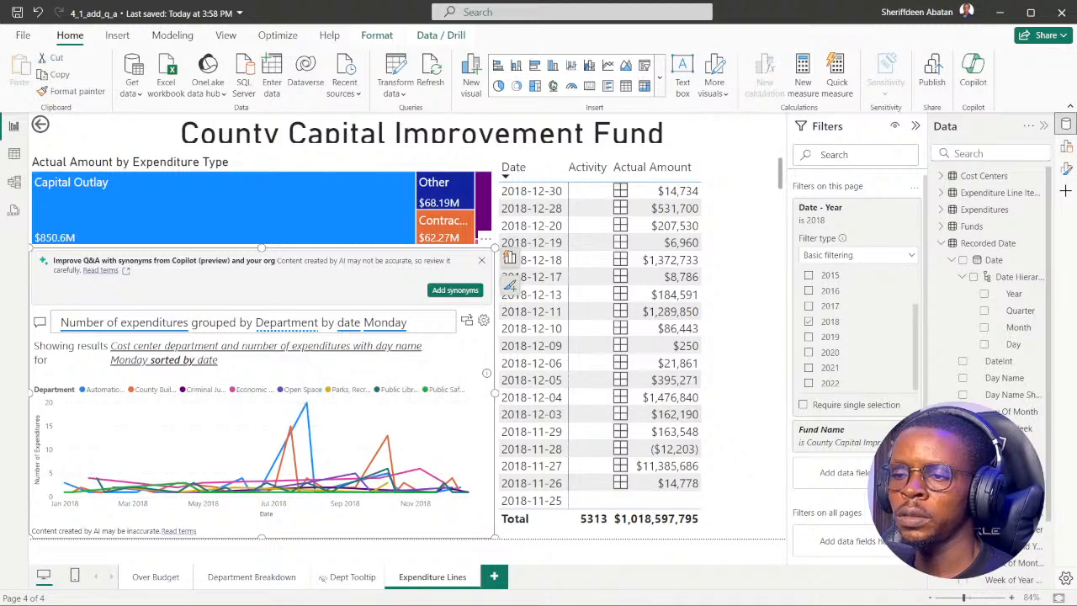
Continue to the next DataCamp exercise in the browser and review the Customize a Report with Q&A chapter in the course outline.
click(477, 588)
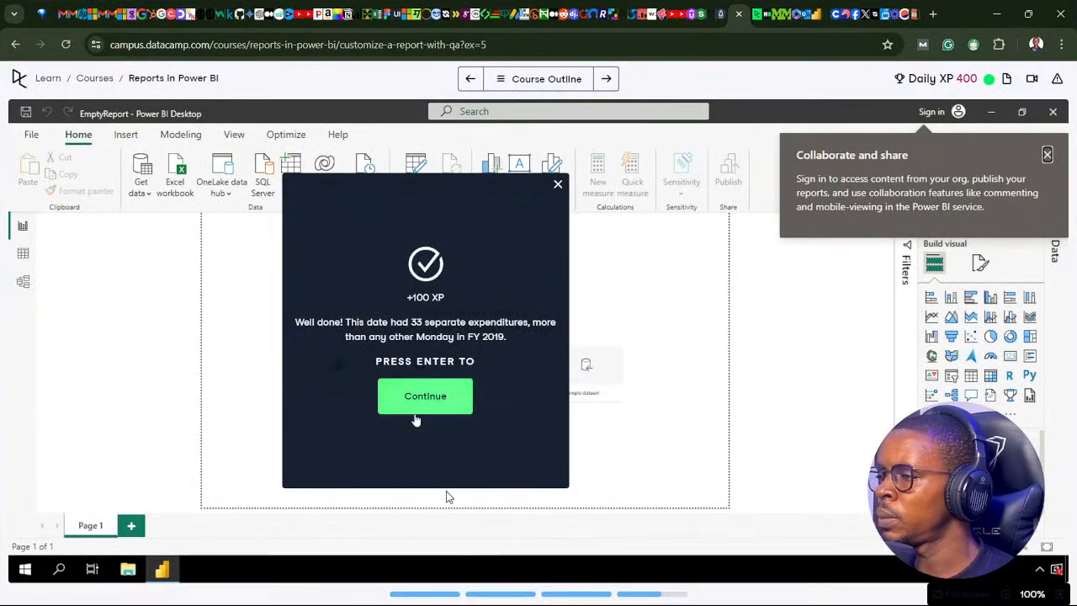
click(416, 406)
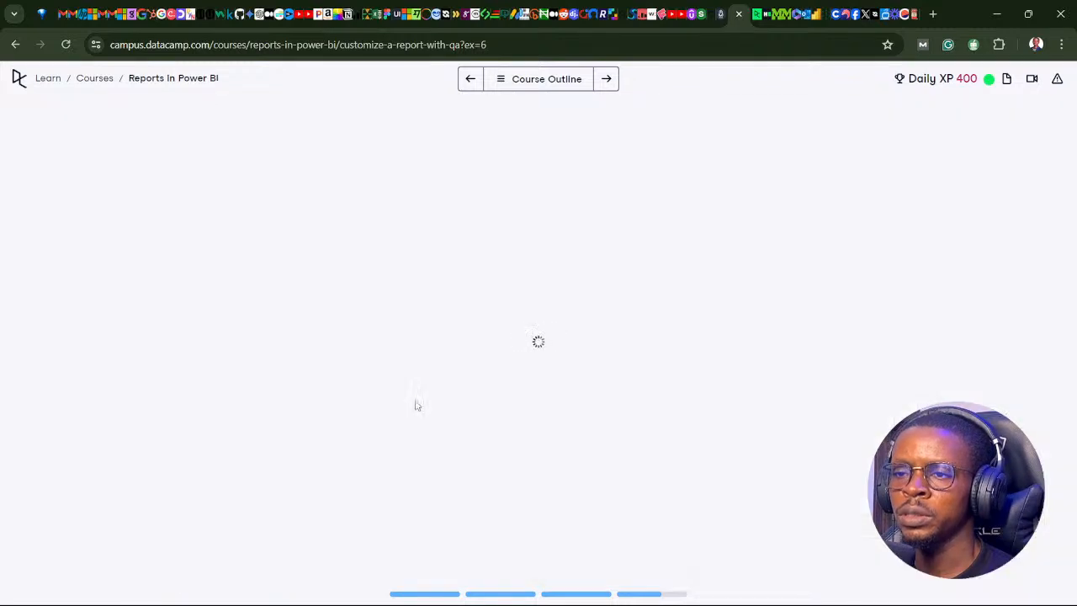
click(499, 79)
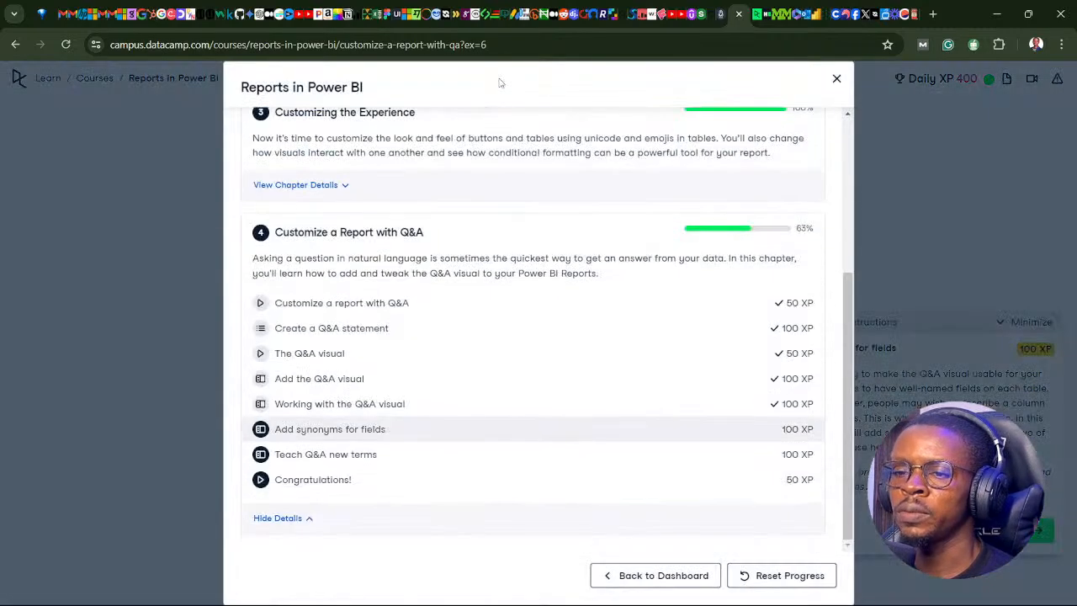
click(837, 78)
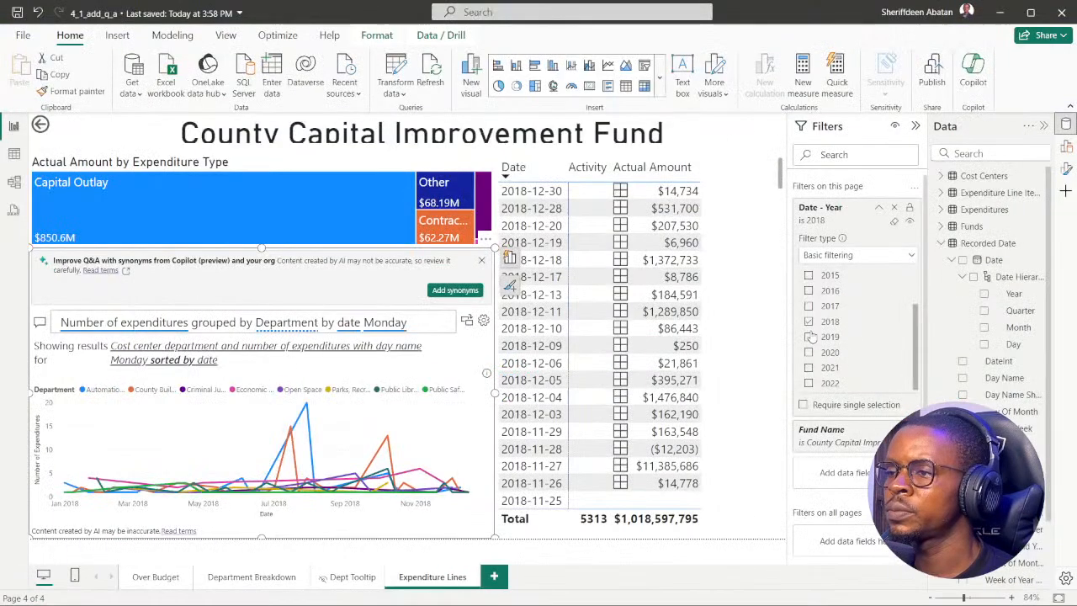
Switch to Power BI, set the page's Date - Year filter back to 2019, and clear the Q&A question.
click(808, 336)
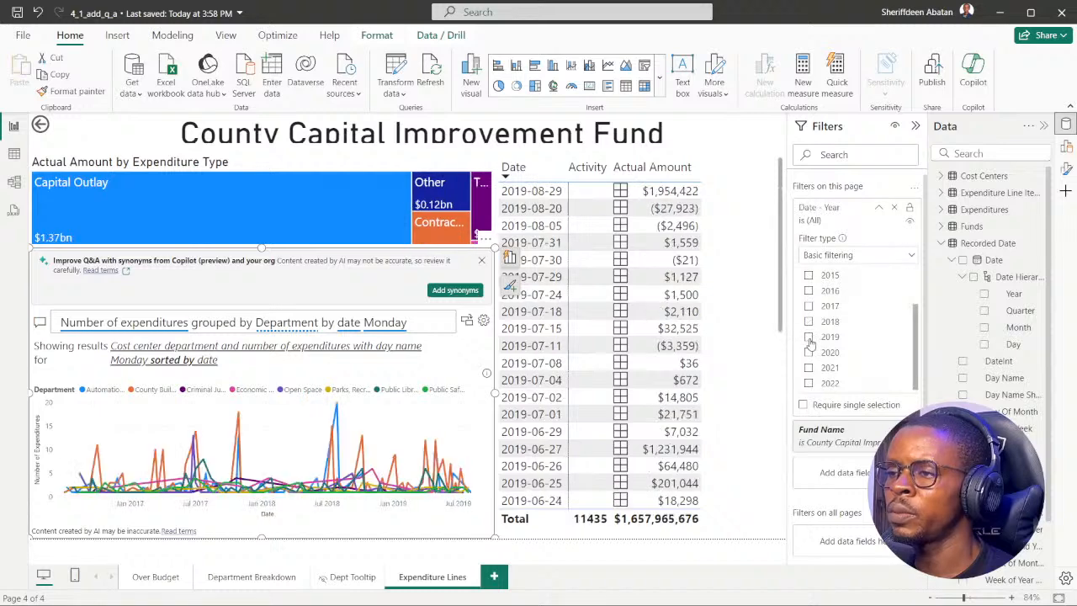
click(422, 320)
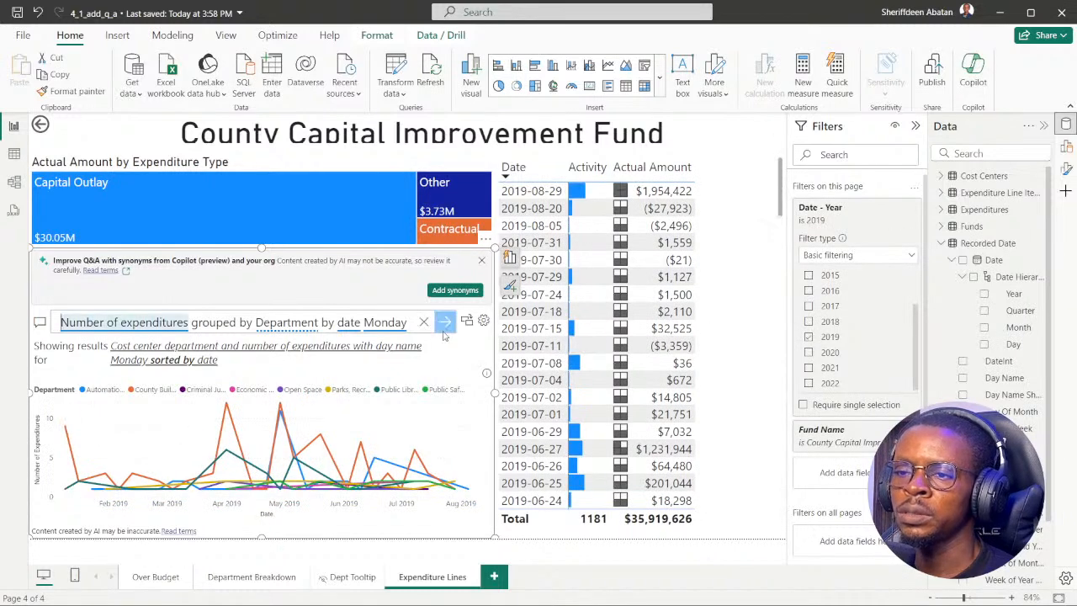
click(423, 322)
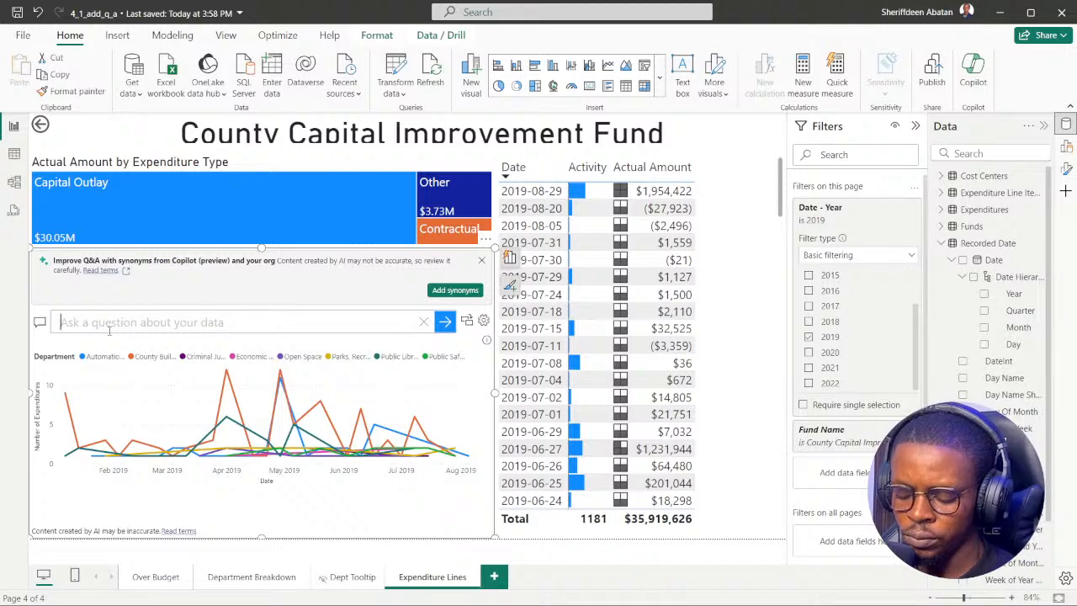
Ask the Q&A visual for "number of expenditures", then empty the question and dismiss the Copilot synonyms banner.
text(Num)
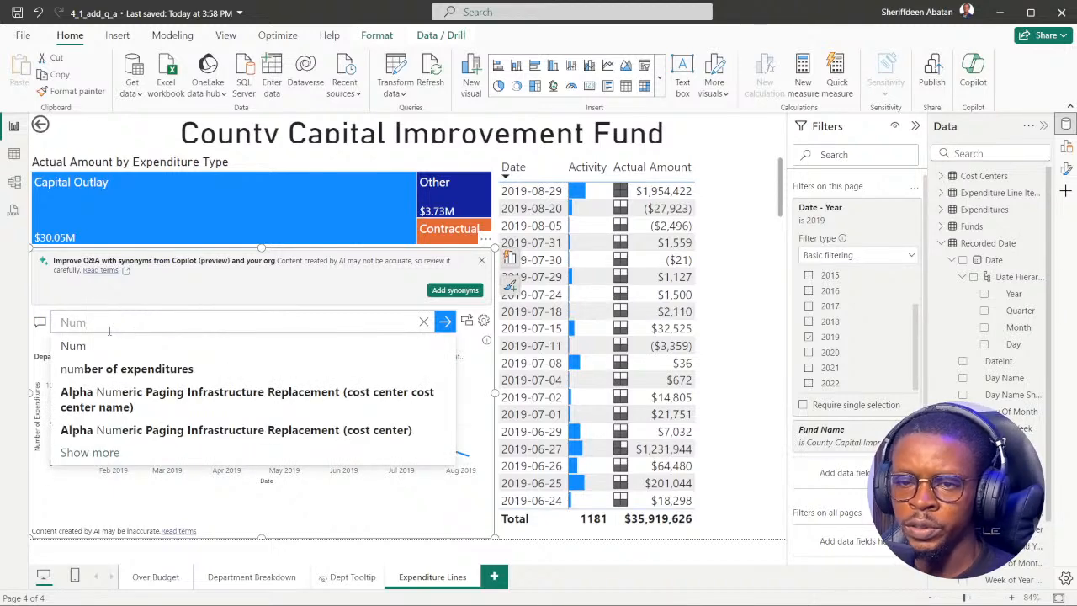
click(126, 369)
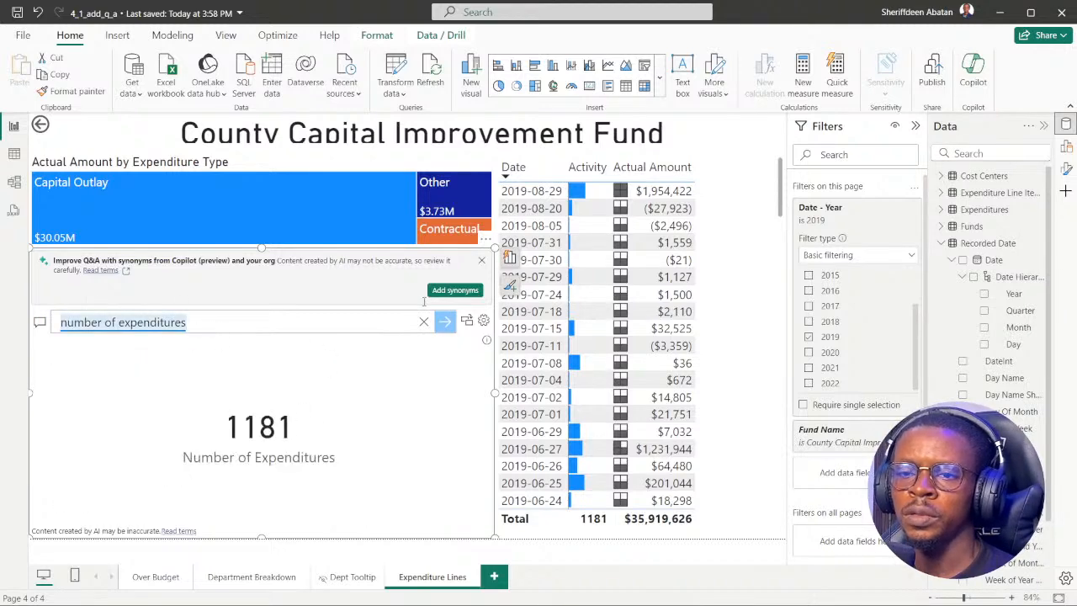
click(423, 322)
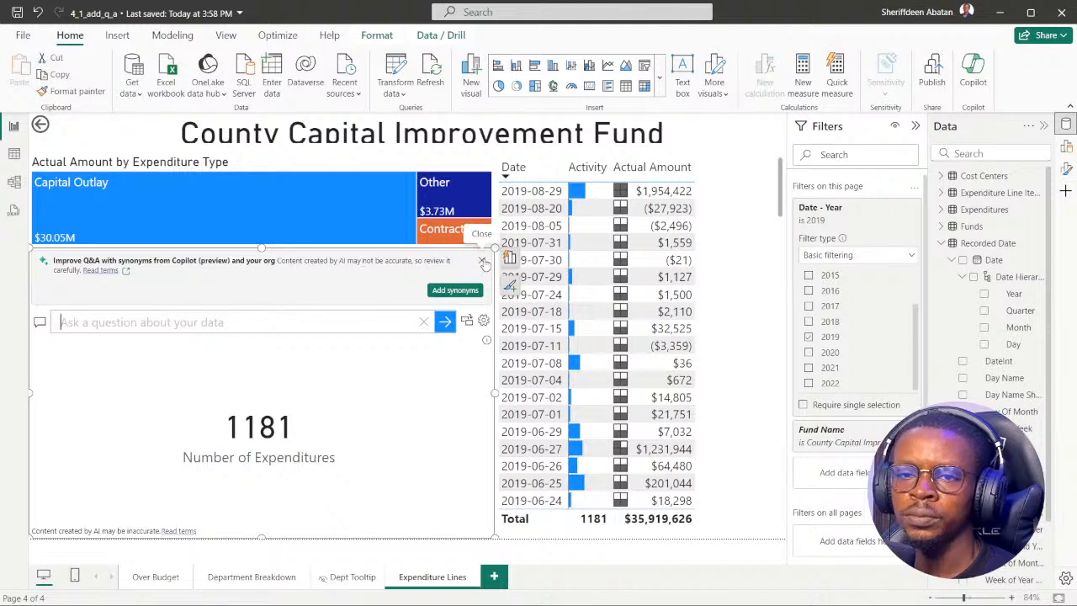
click(482, 263)
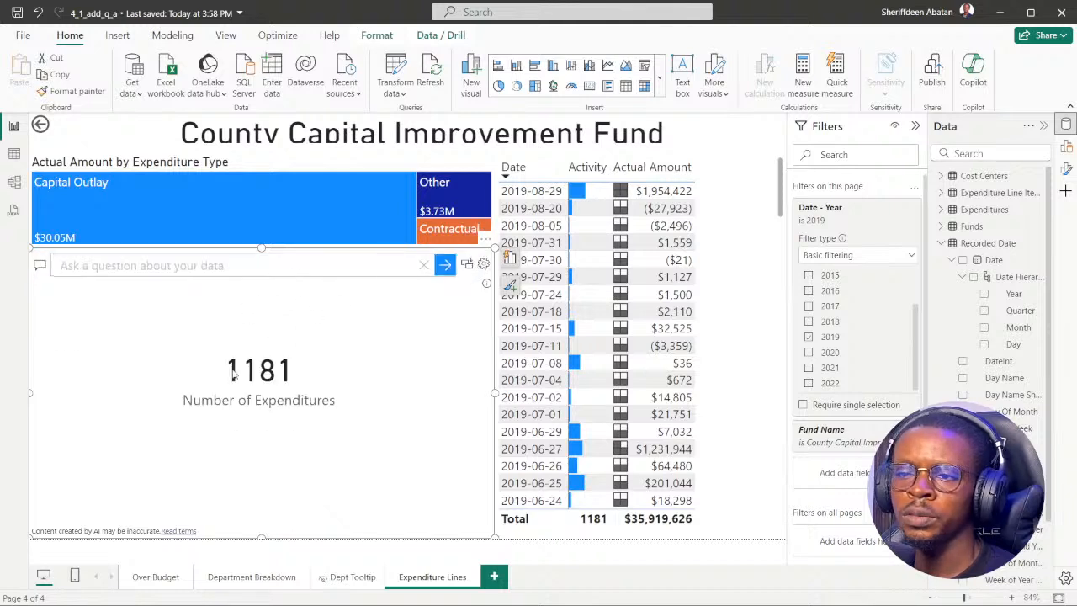
Advance the "Add synonyms for fields" exercise to its first instruction in the browser and return to Power BI.
click(477, 590)
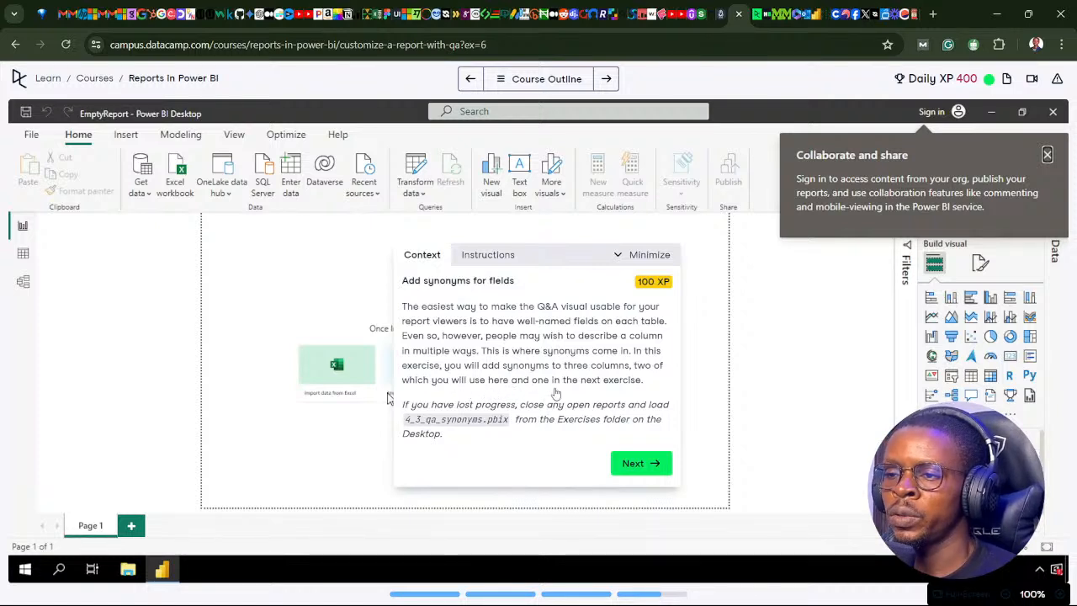
click(633, 468)
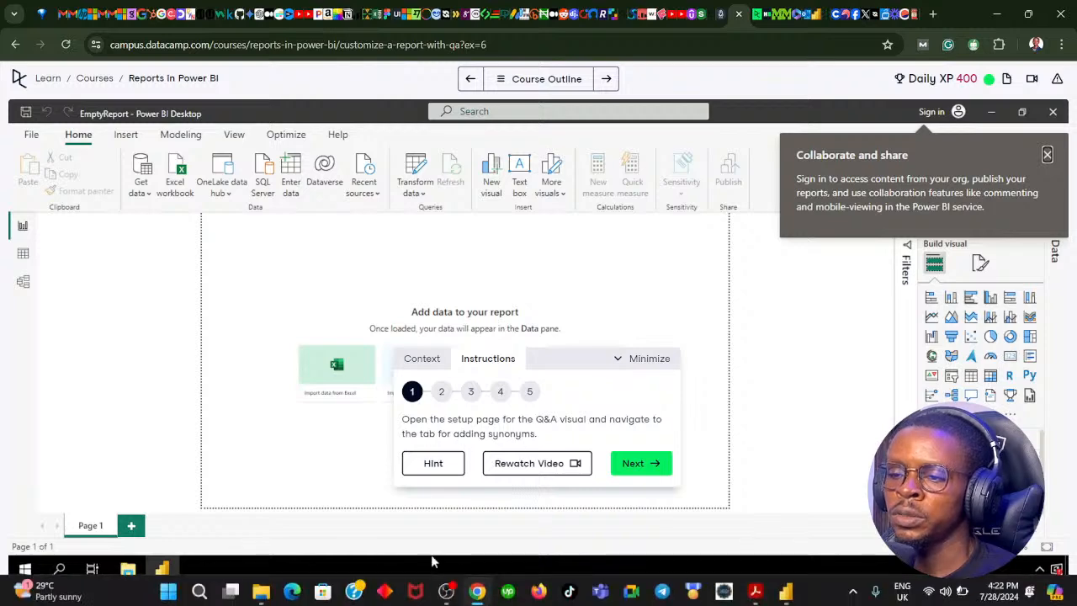
click(477, 591)
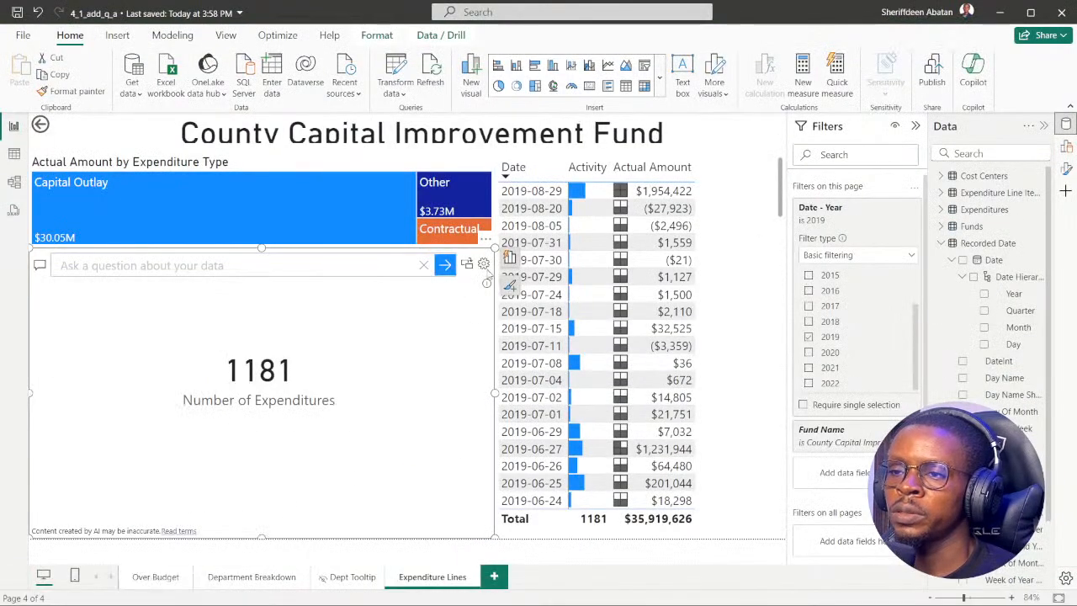
Open the Q&A visual's setup, check it against the DataCamp instruction in the browser, and go to the Synonyms page.
click(483, 264)
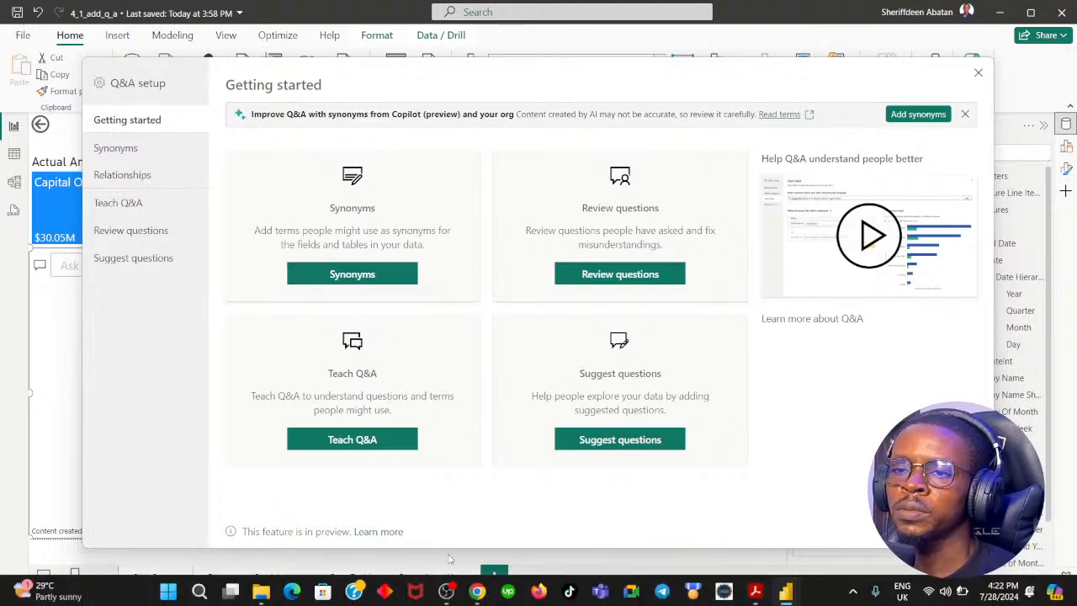
click(477, 589)
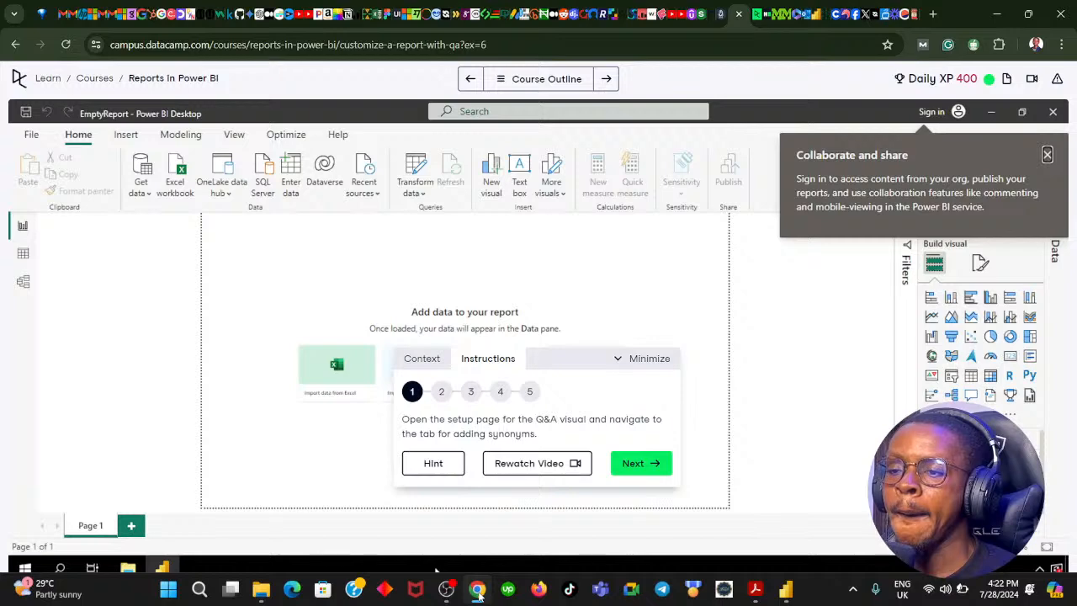
click(477, 588)
click(363, 283)
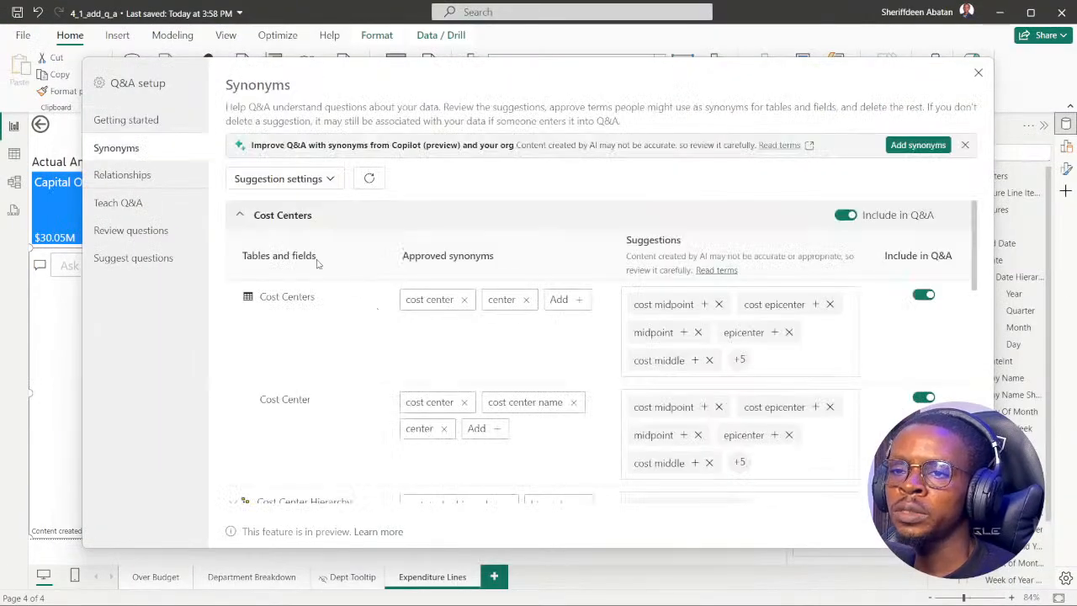
Examine the approved and suggested synonyms for the Cost Centers table, then collapse its section.
click(239, 217)
click(239, 216)
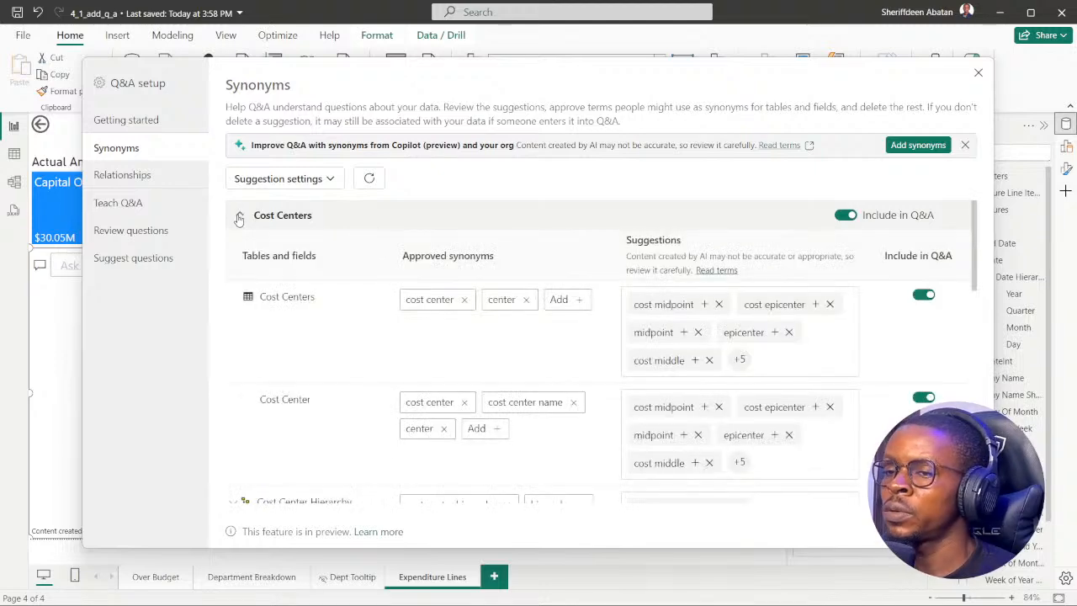
click(239, 216)
click(241, 217)
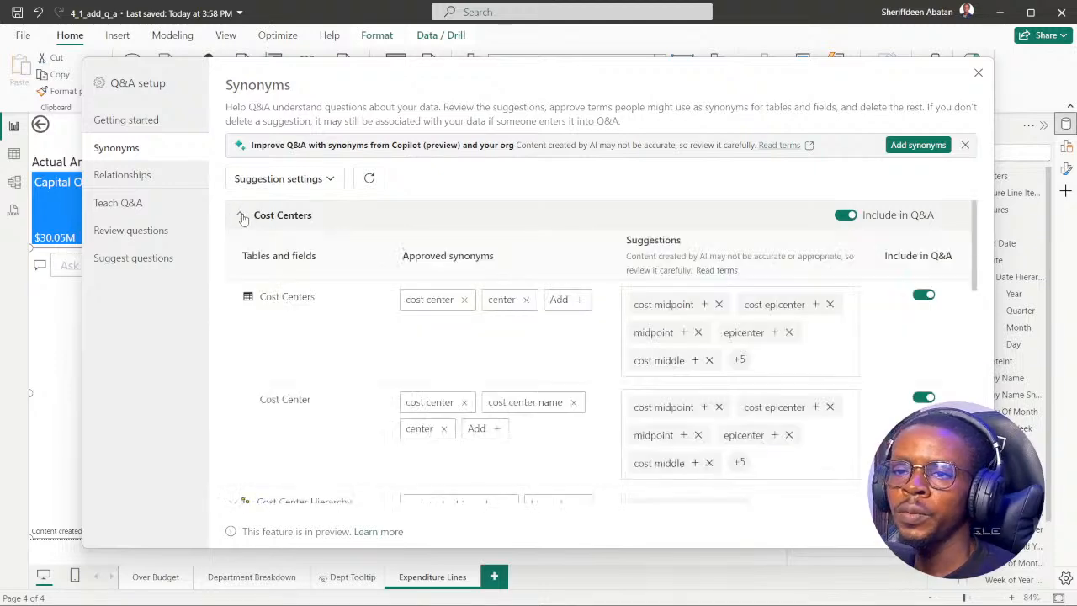
scroll(361, 336, down, 10)
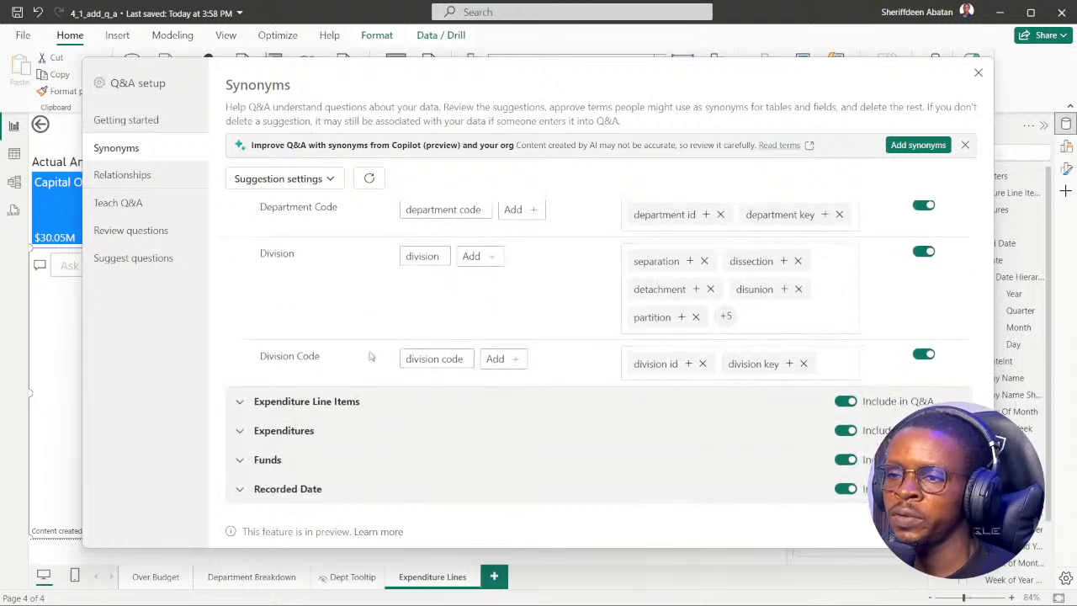
scroll(387, 332, up, 10)
click(240, 215)
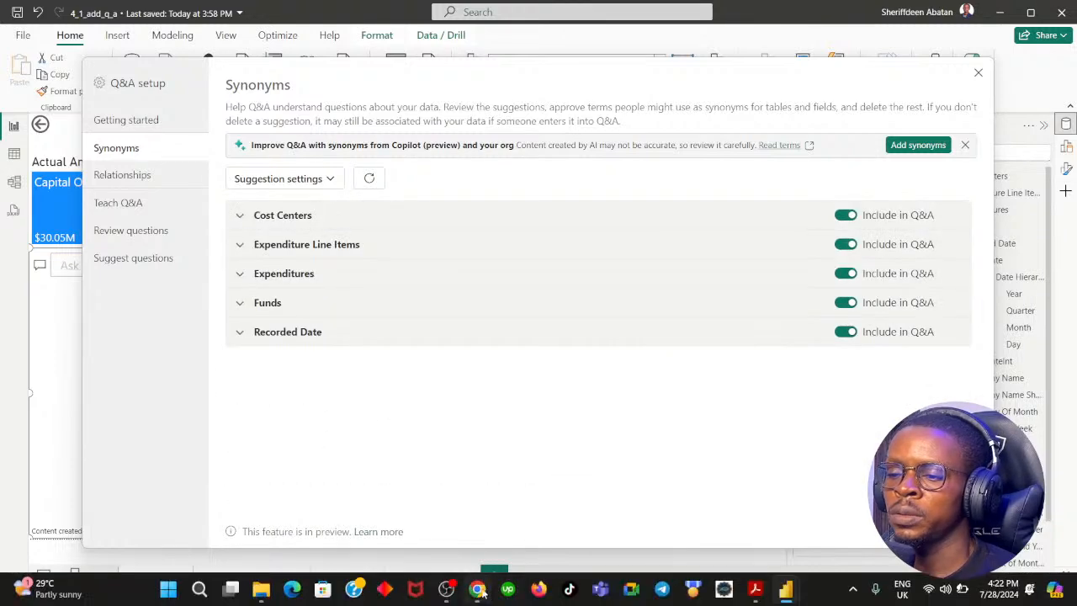
Switch to the browser and advance the "Add synonyms for fields" exercise to instruction 2.
click(478, 590)
click(663, 469)
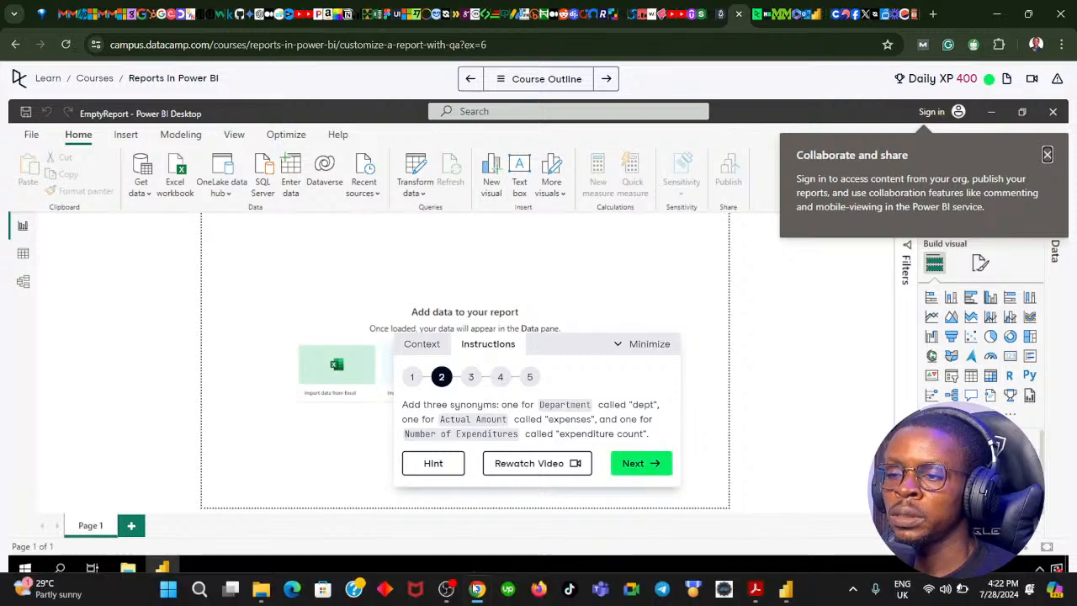
Return to Power BI and add "dept" as a synonym for the Department field in the Cost Centers table, consulting the DataCamp instruction.
click(476, 591)
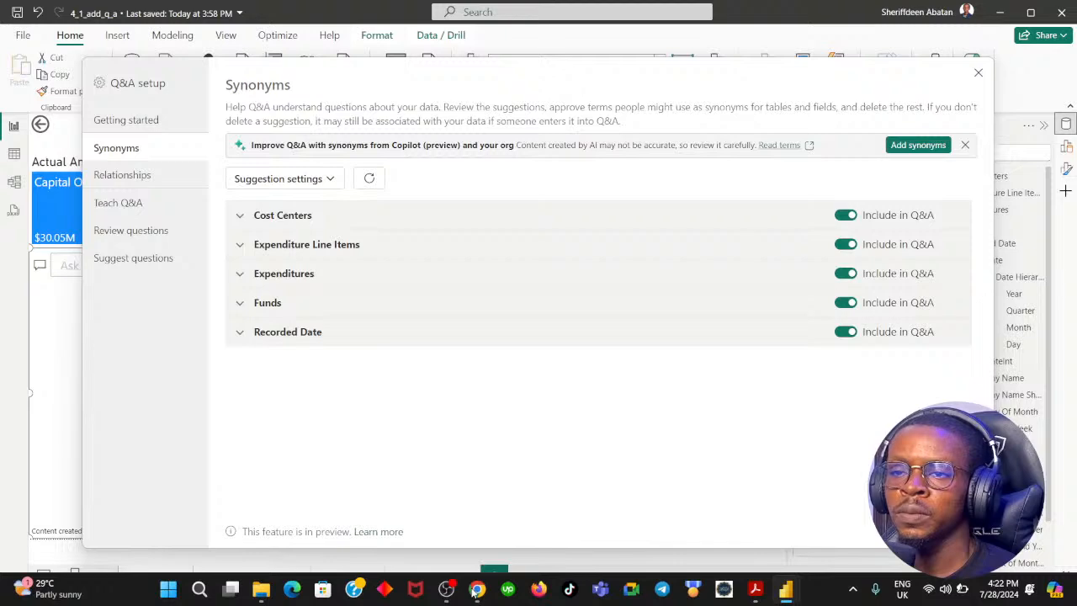
click(239, 218)
scroll(342, 337, down, 3)
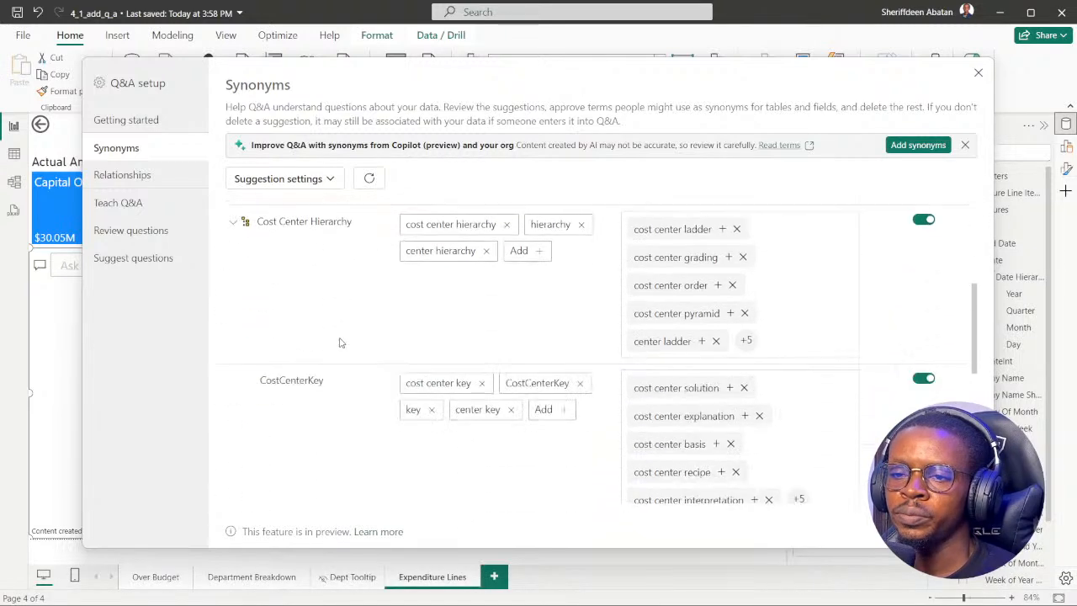
scroll(340, 343, down, 3)
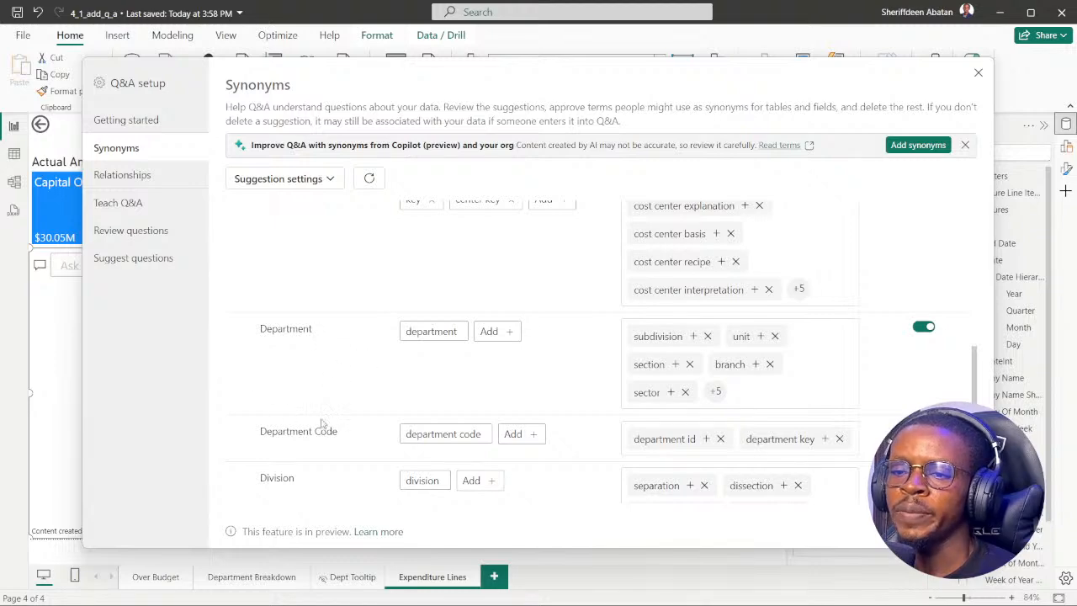
scroll(353, 384, down, 2)
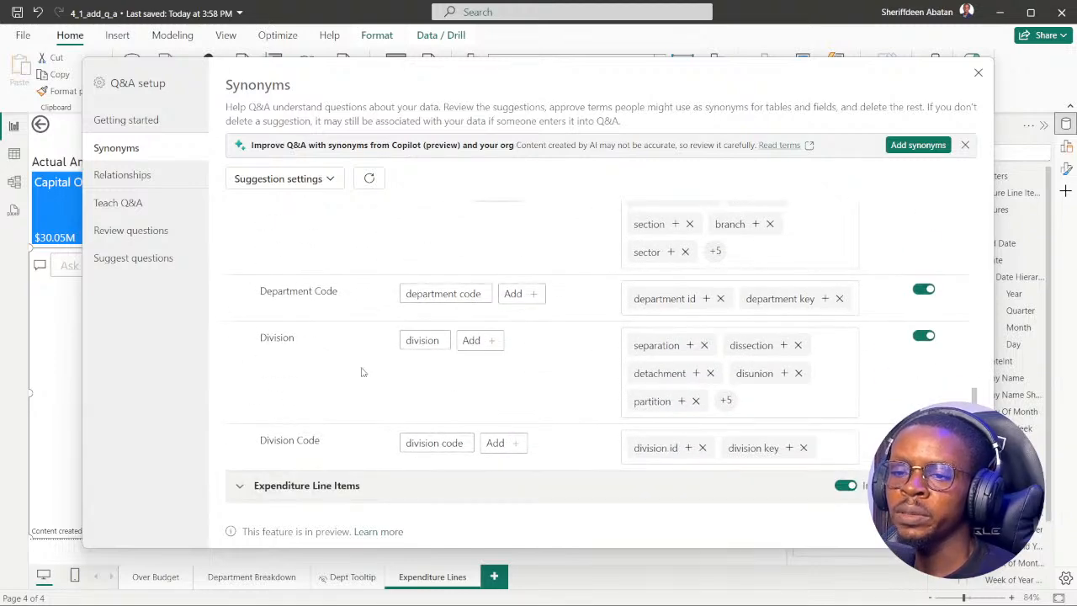
scroll(361, 372, up, 3)
scroll(513, 416, down, 1)
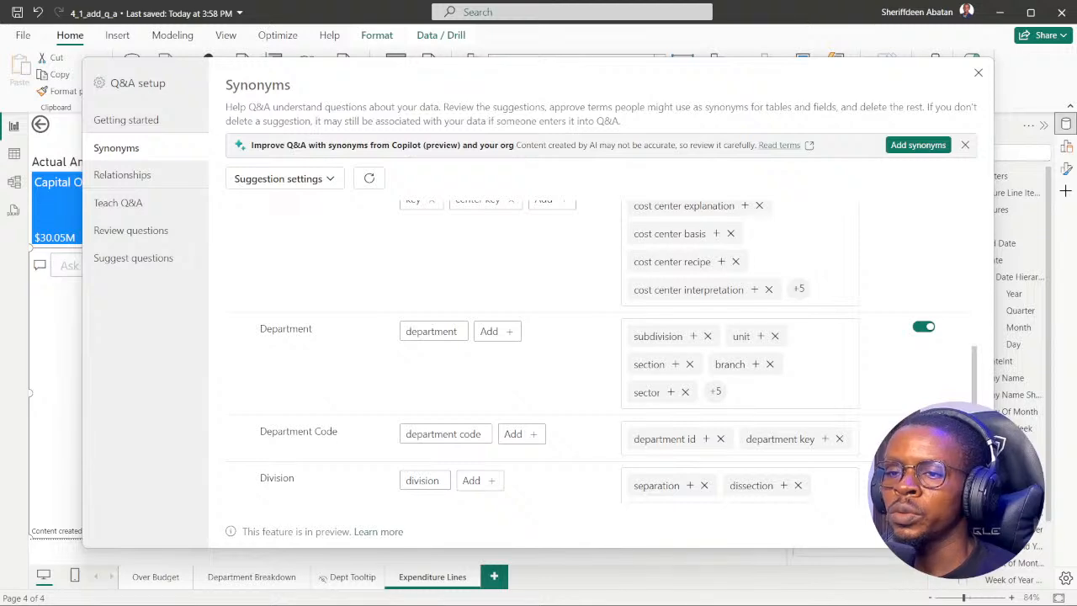
click(477, 589)
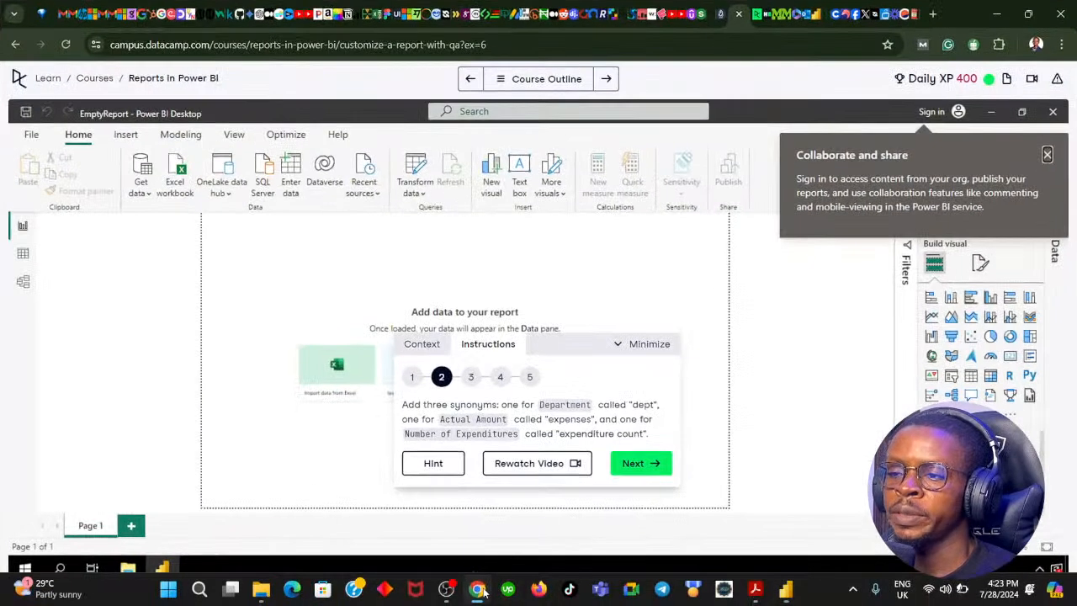
click(479, 589)
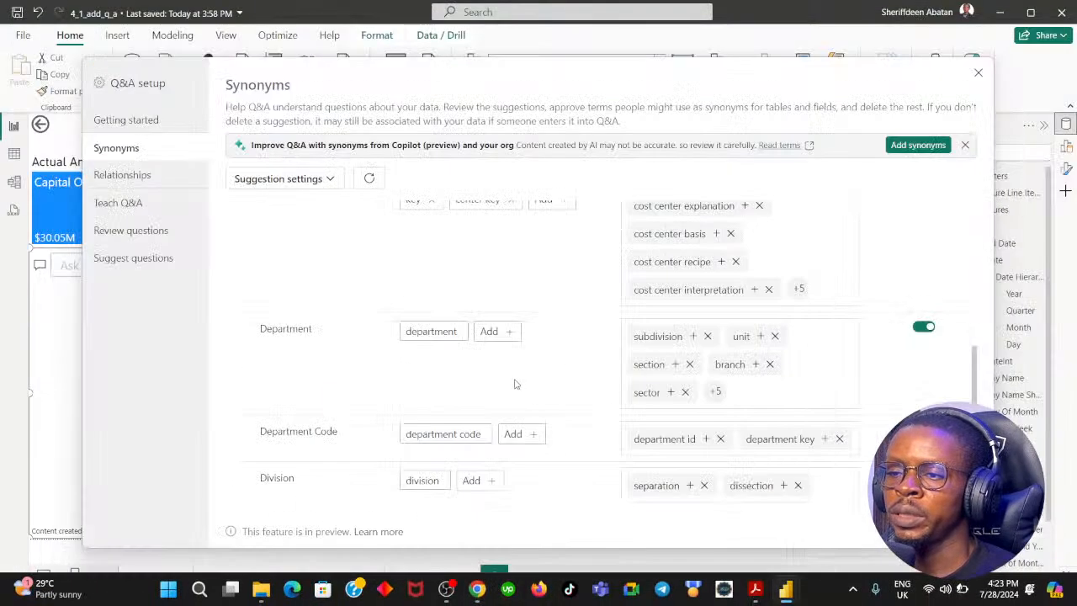
click(496, 333)
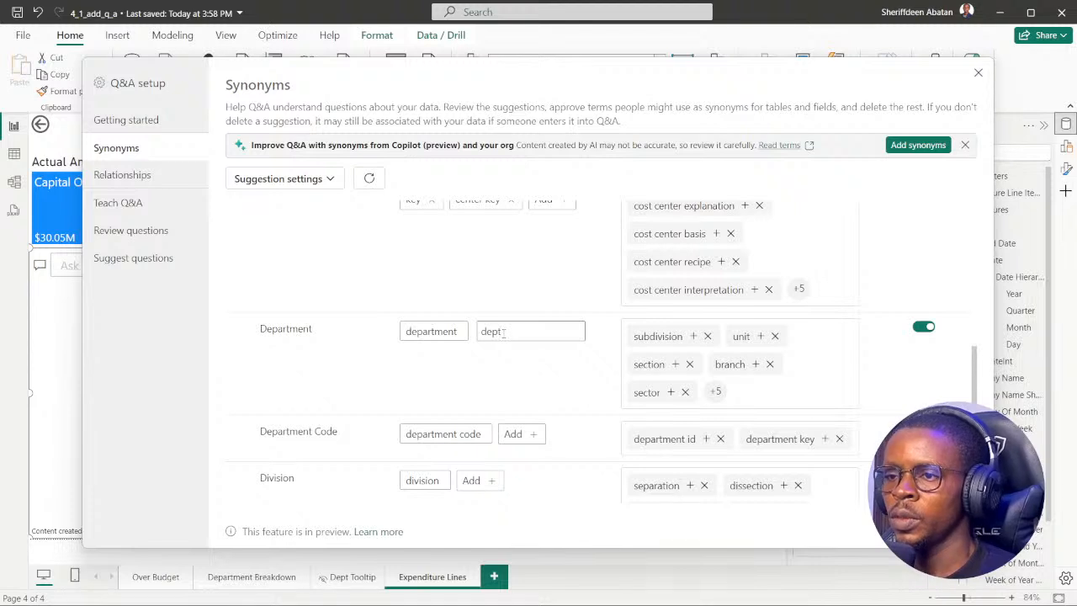
text(dept)
key(Return)
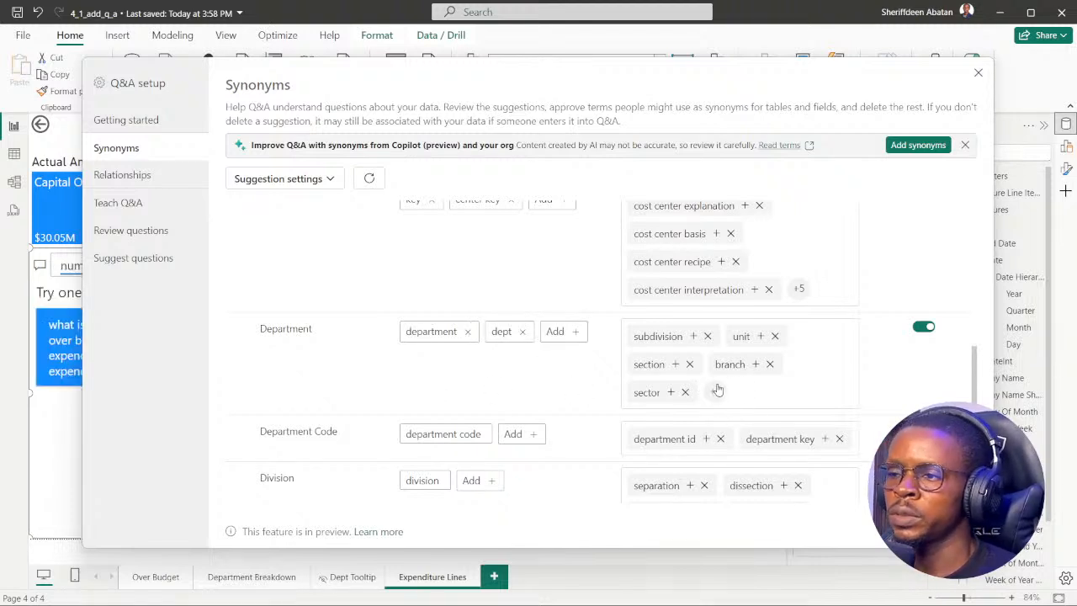
Recheck the DataCamp instruction in the browser, return to Power BI and collapse the Cost Centers synonyms section.
scroll(623, 372, down, 2)
scroll(423, 395, up, 2)
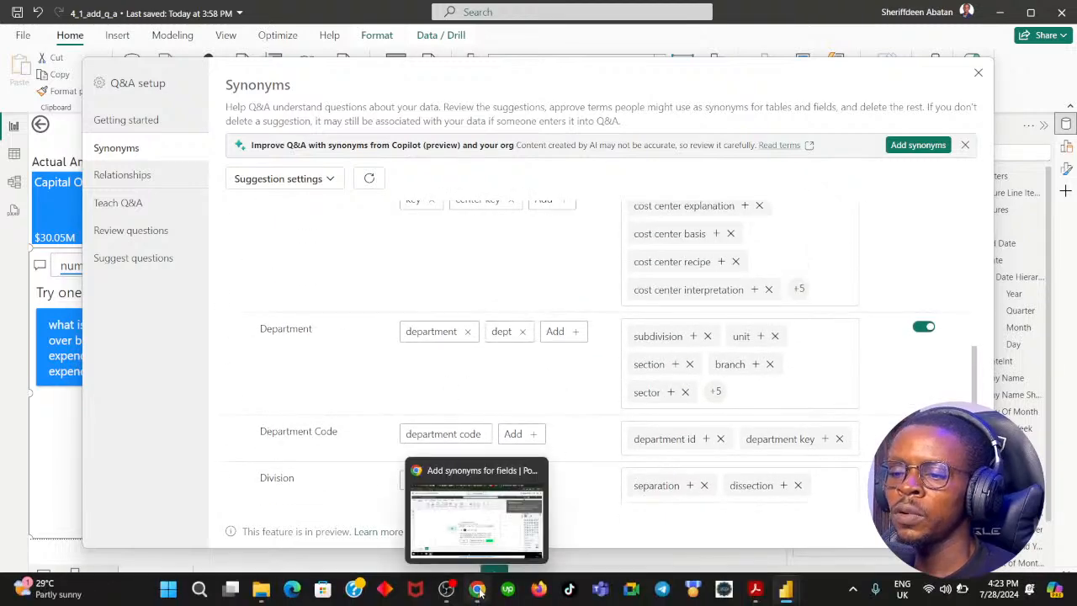
click(478, 589)
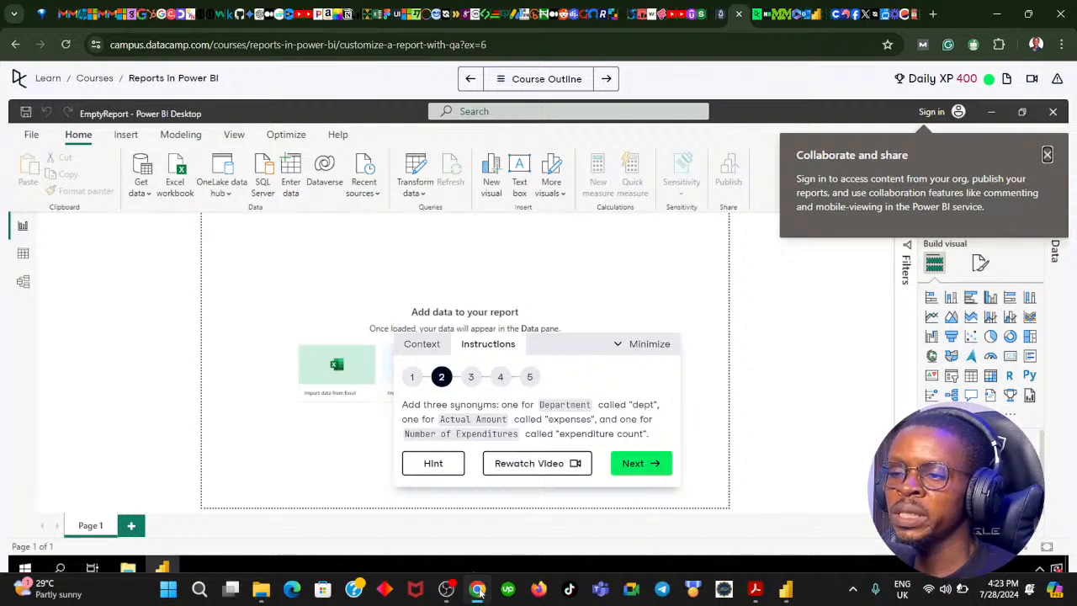
click(478, 589)
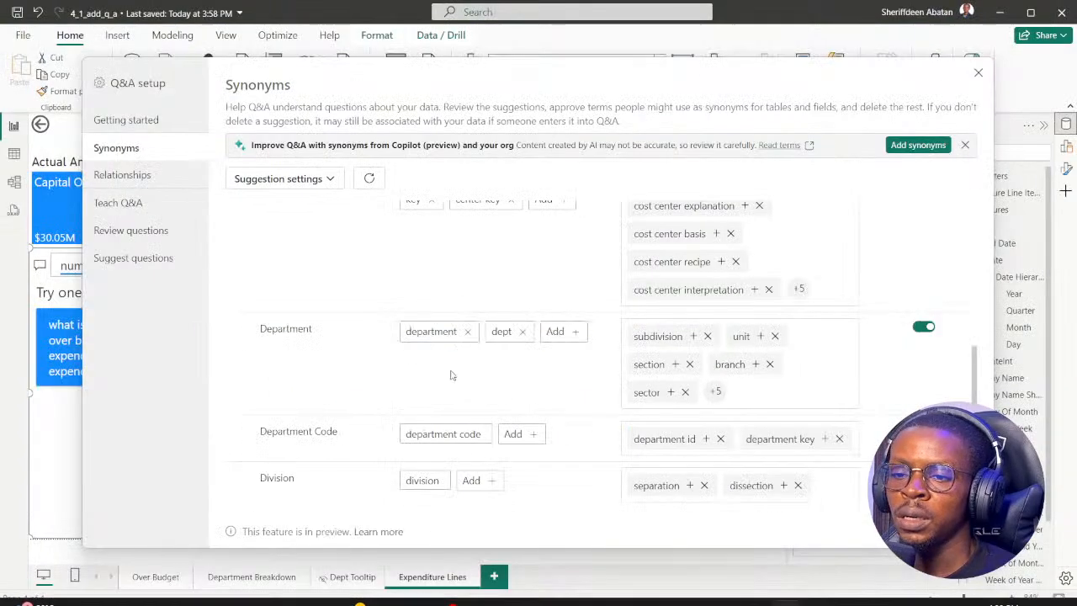
scroll(447, 370, down, 2)
scroll(445, 370, up, 5)
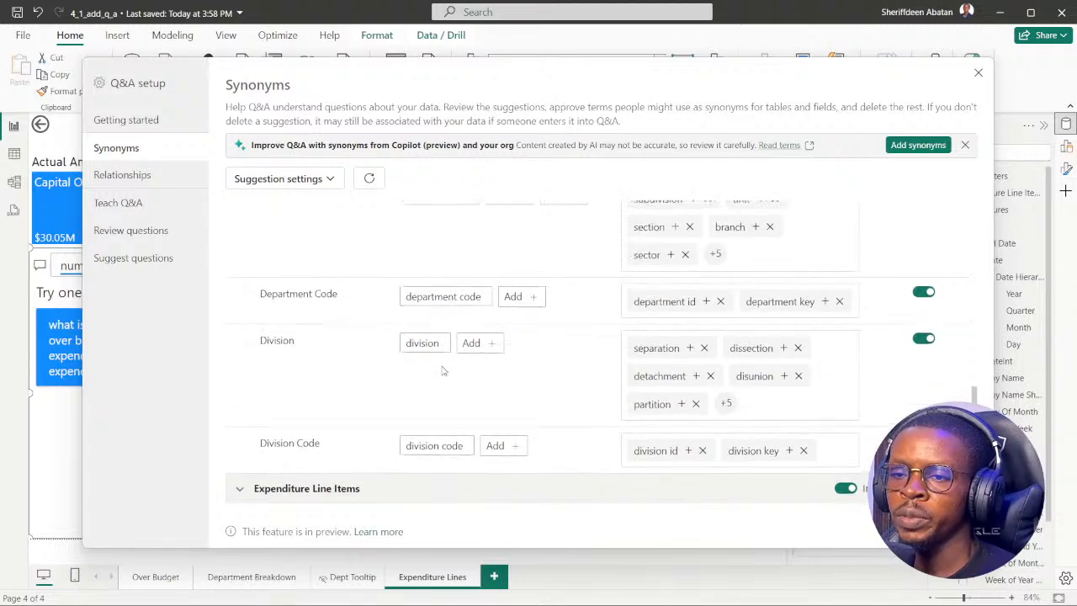
scroll(429, 369, up, 3)
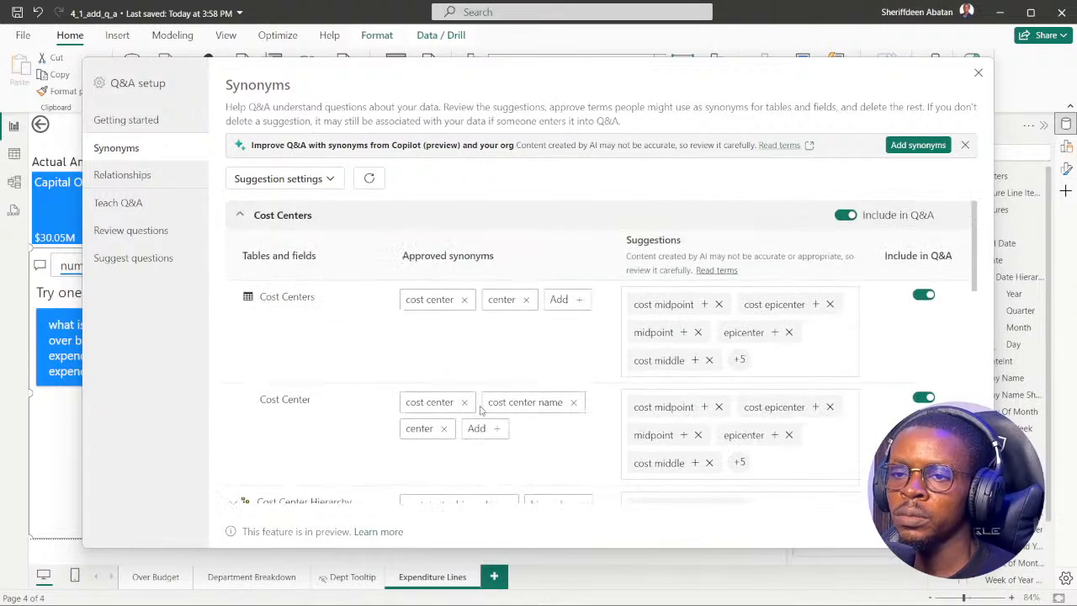
click(239, 216)
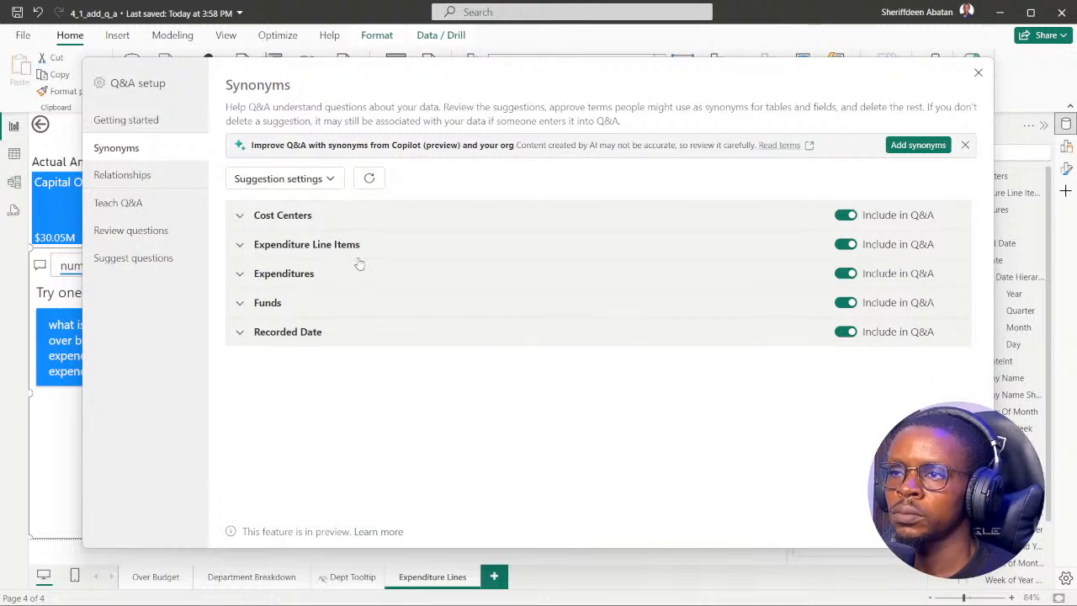
Look through the Expenditure Line Items table's fields for Actual Amount, then collapse its section.
click(239, 244)
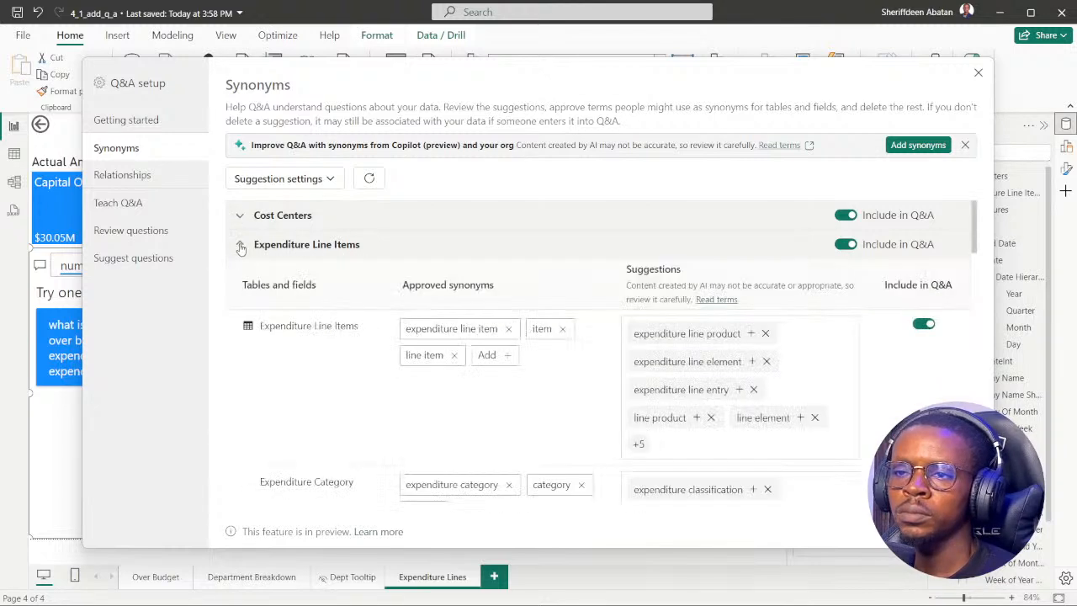
scroll(374, 377, down, 3)
scroll(374, 377, down, 8)
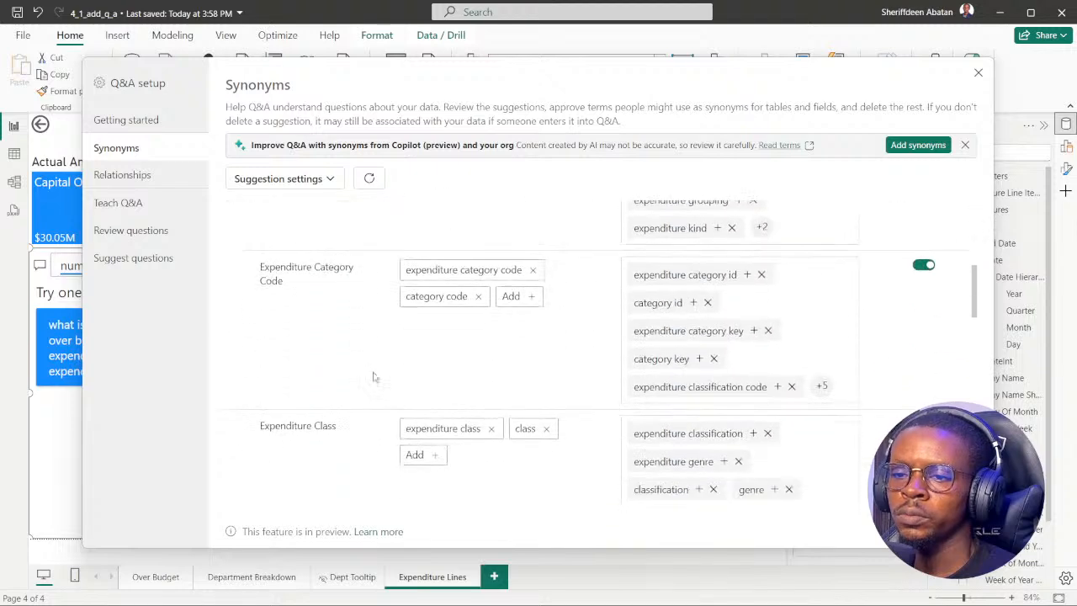
scroll(375, 378, down, 2)
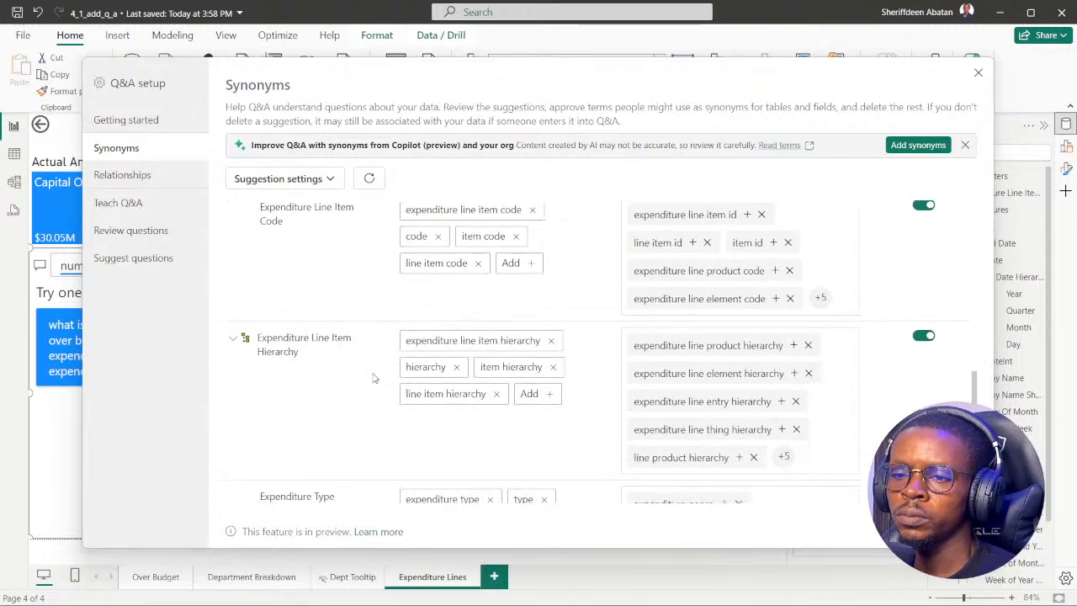
scroll(374, 379, down, 8)
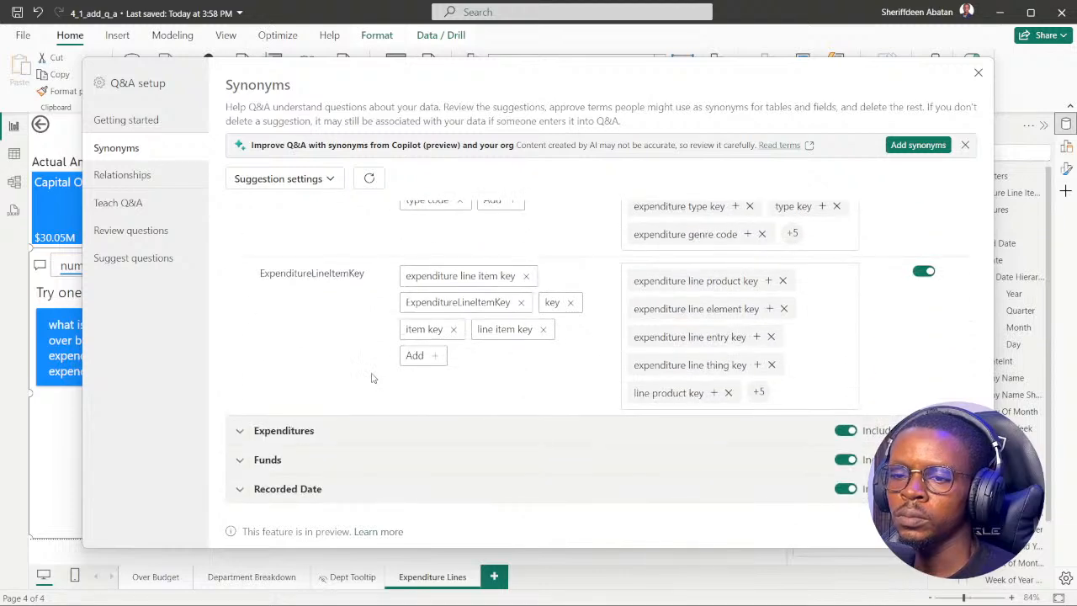
scroll(373, 378, up, 3)
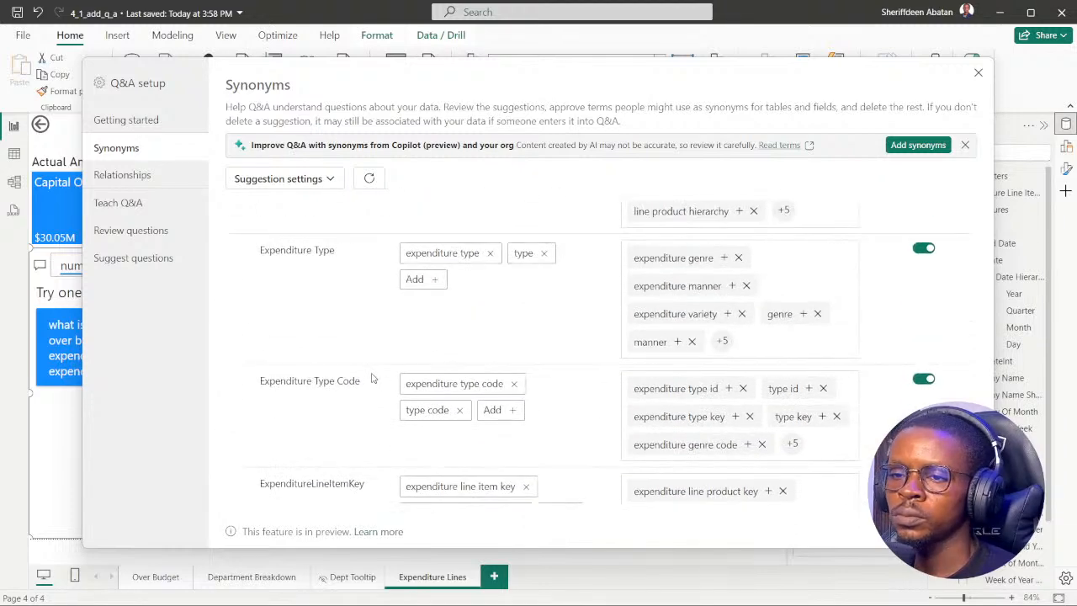
scroll(374, 378, up, 4)
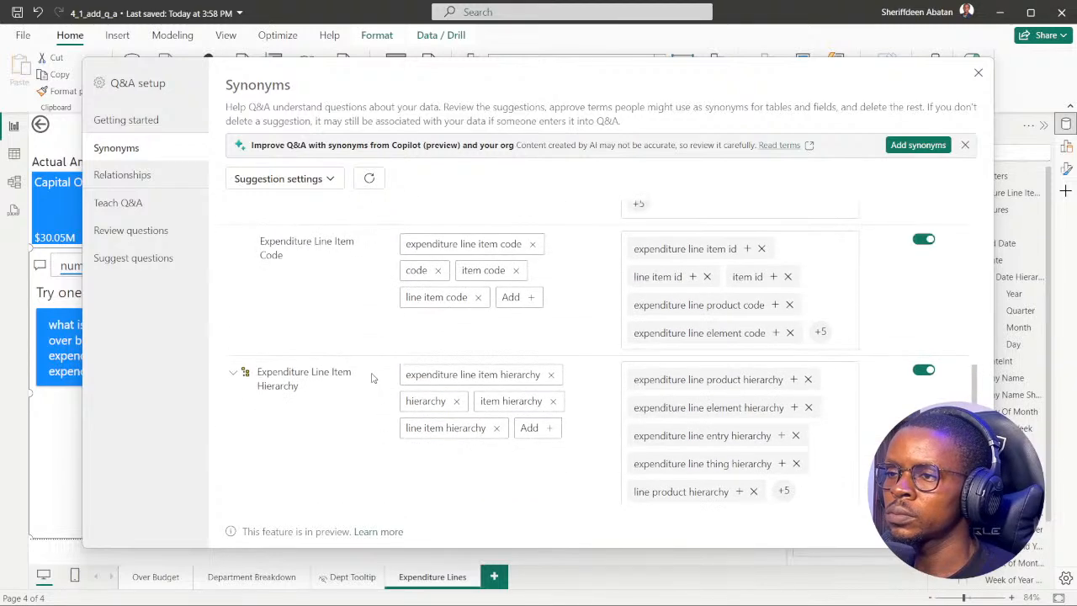
scroll(373, 378, up, 6)
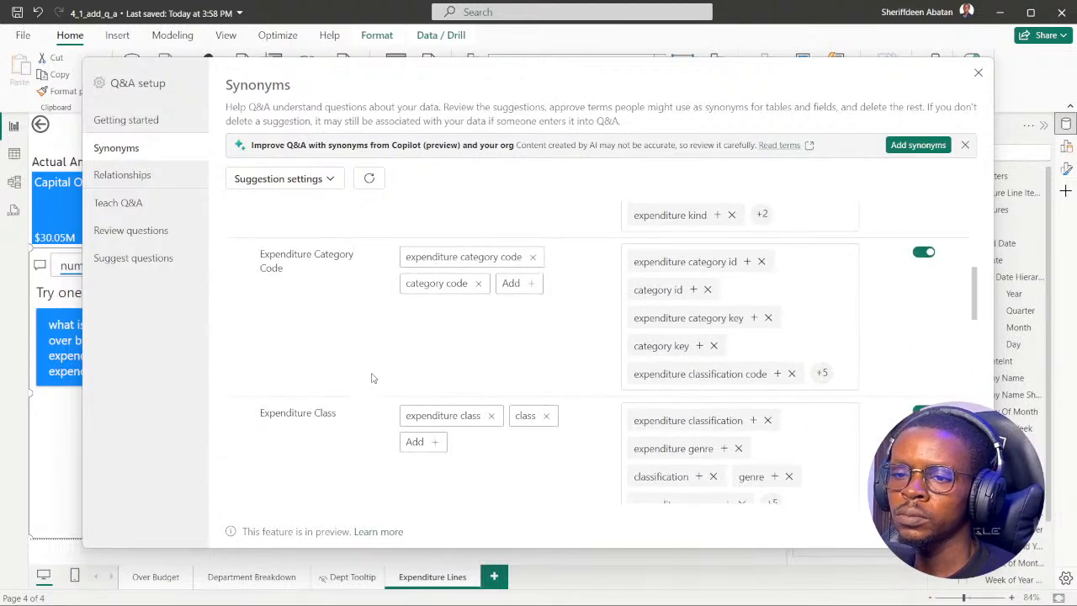
scroll(373, 377, up, 3)
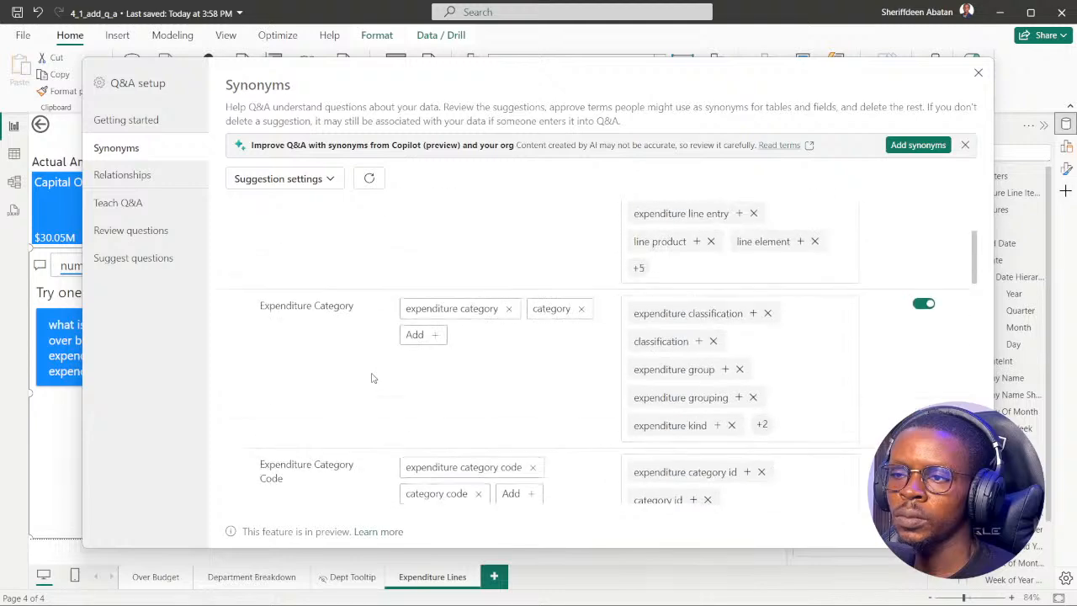
scroll(373, 378, up, 3)
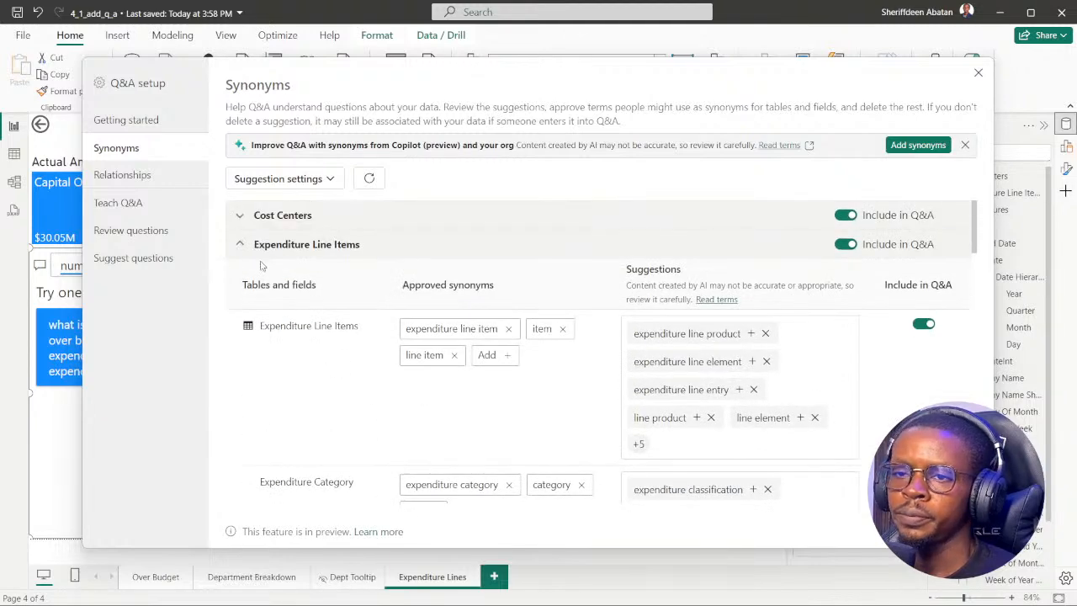
click(239, 244)
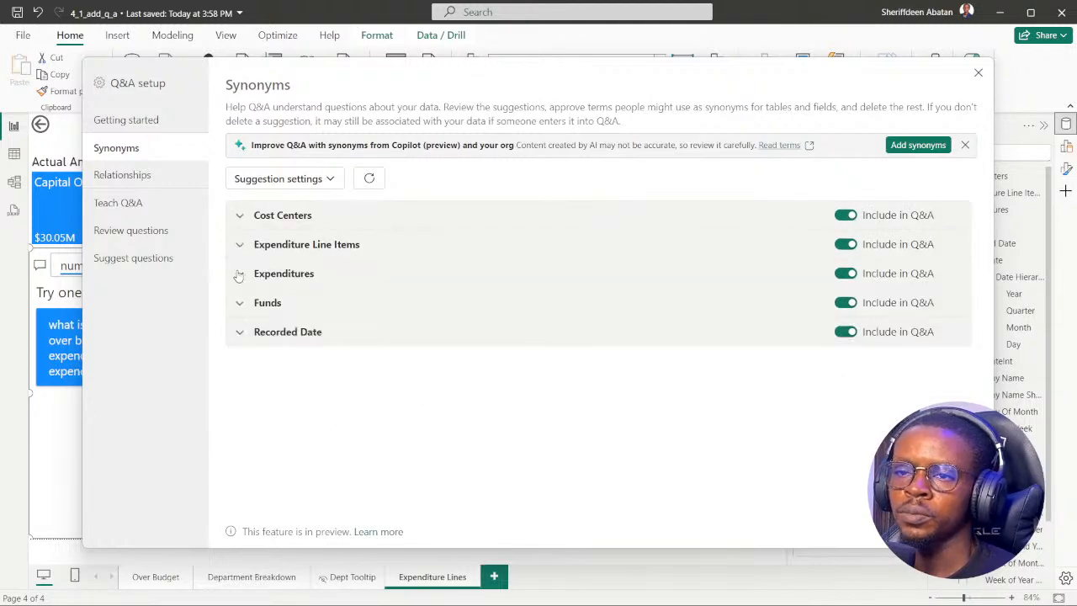
Add "expenses" as a synonym for the Actual Amount field in the Expenditures table, checking the wording in the DataCamp instruction.
click(240, 274)
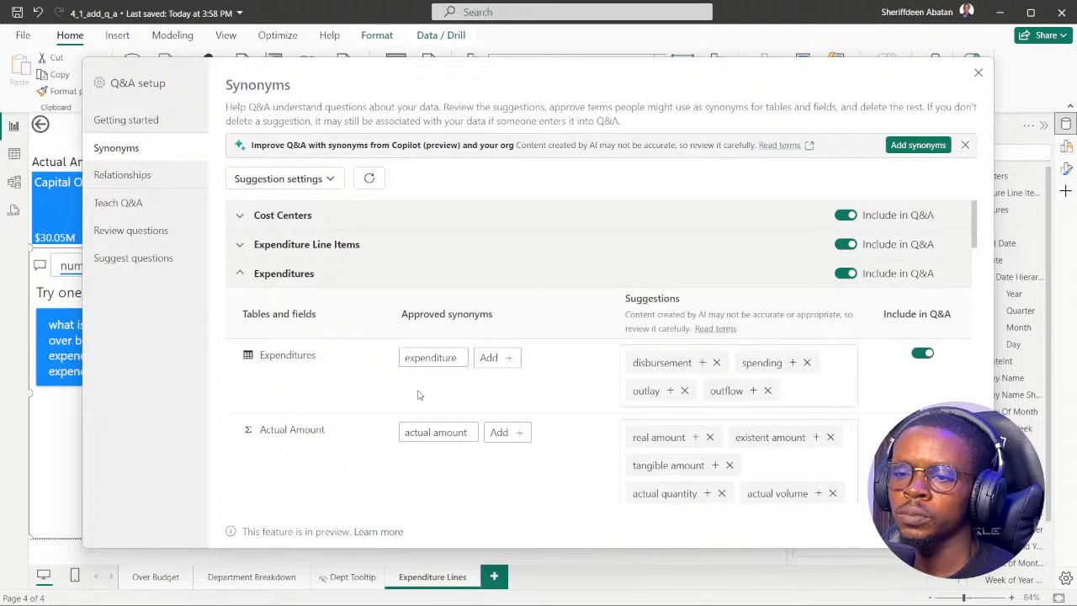
scroll(420, 392, down, 3)
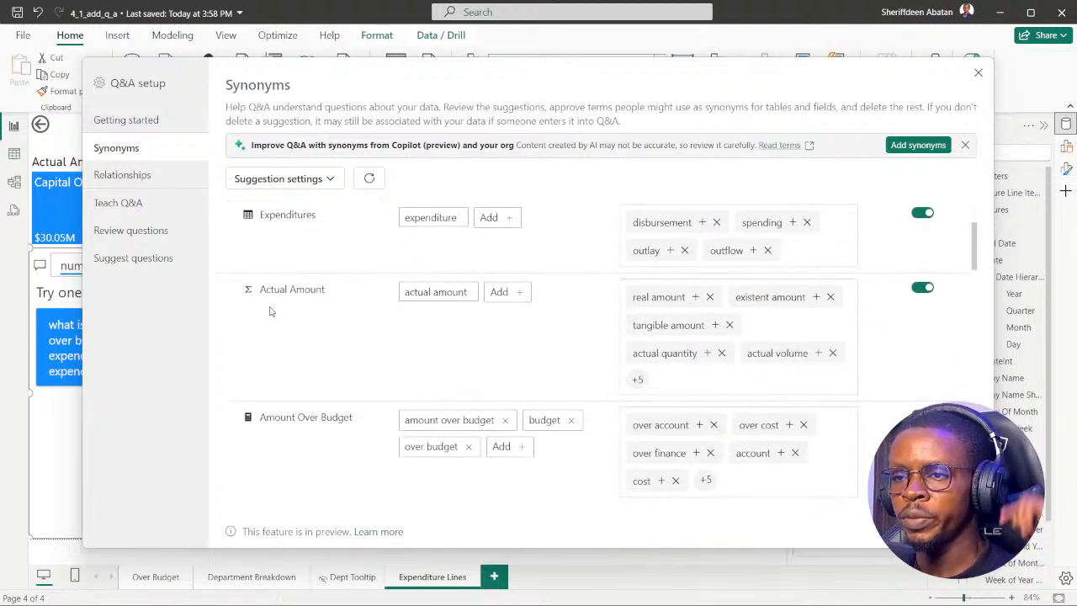
scroll(361, 344, up, 3)
scroll(390, 380, down, 2)
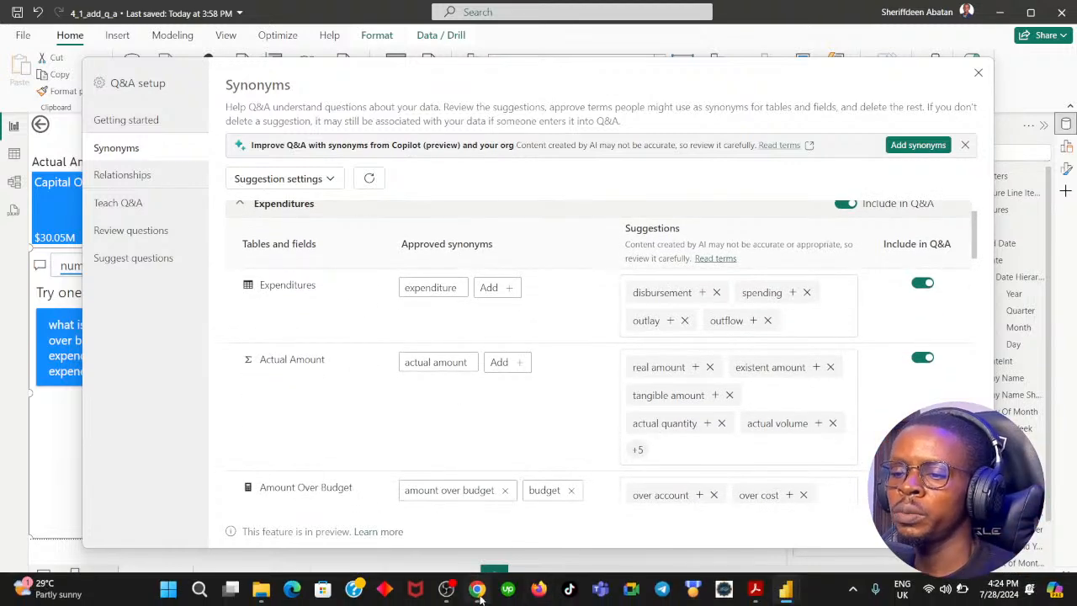
click(477, 589)
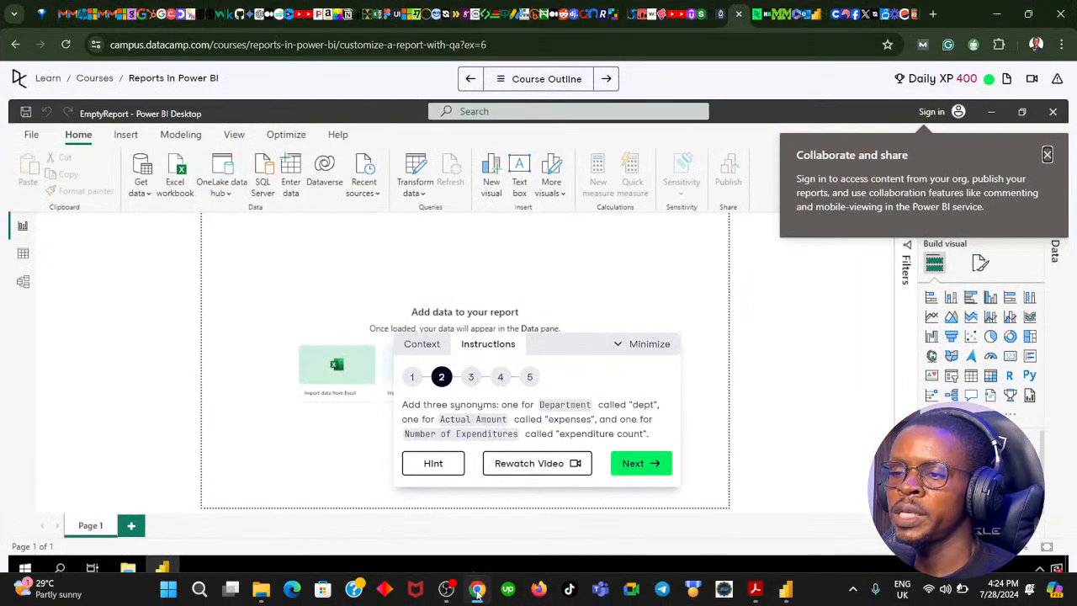
click(476, 588)
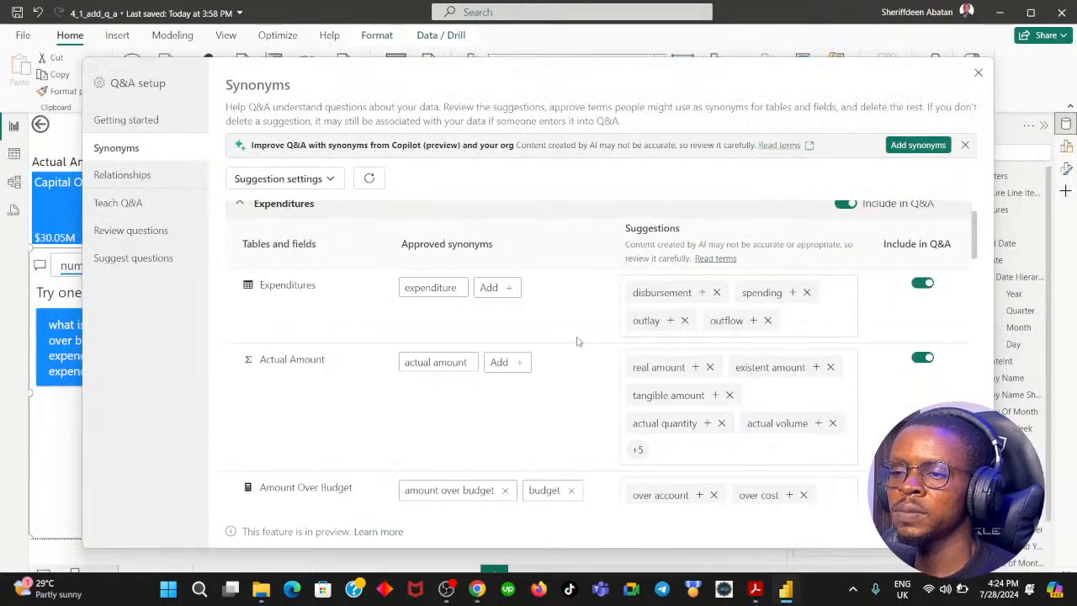
click(501, 363)
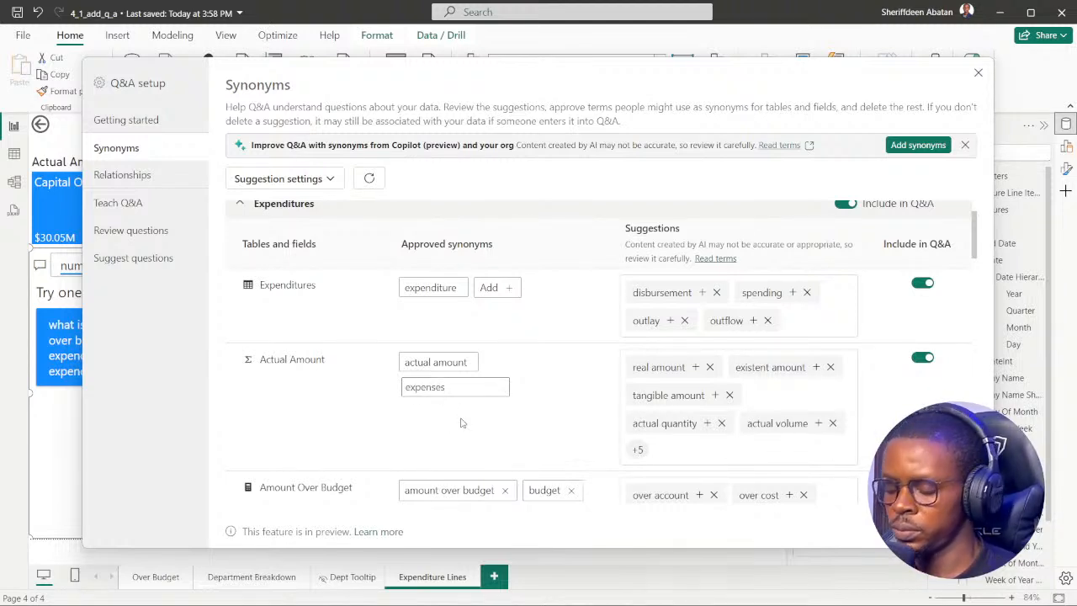
key(Return)
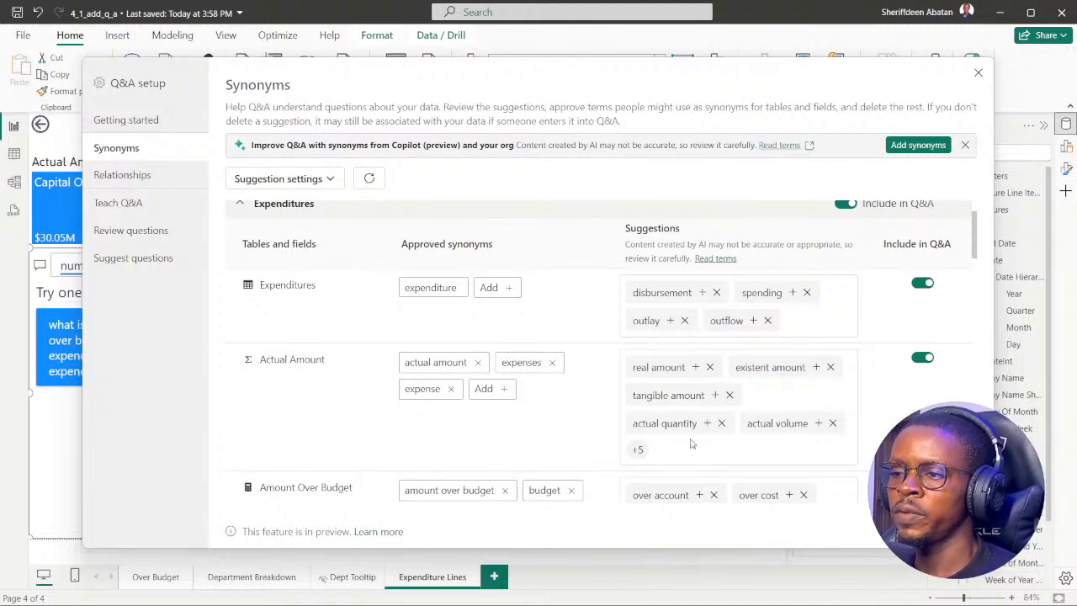
Collapse the Expenditures section and switch to the browser to read which synonym instruction 2 still requires.
scroll(260, 236, up, 1)
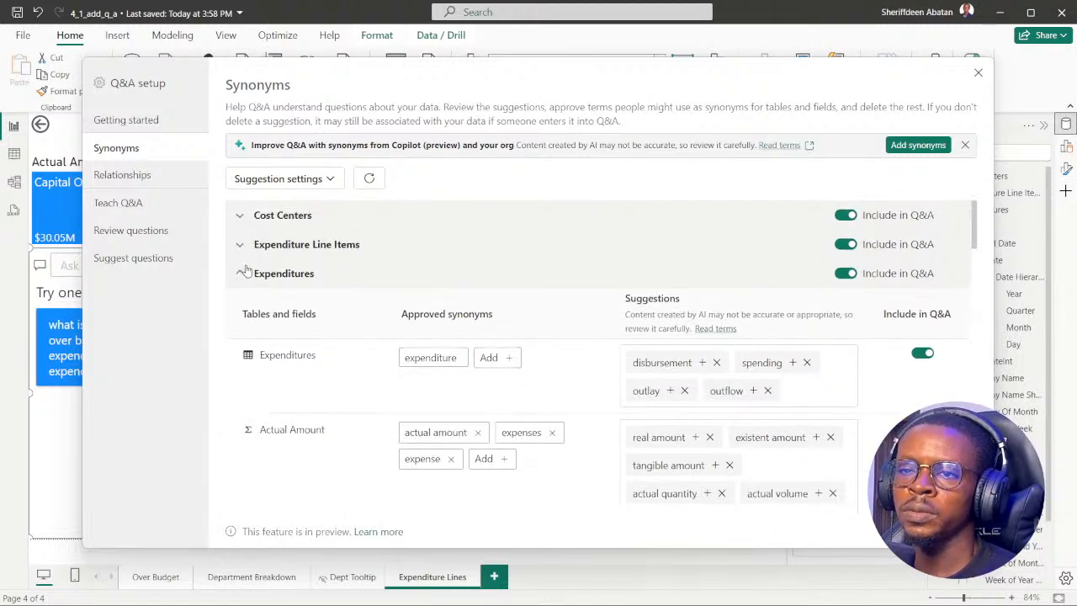
click(241, 274)
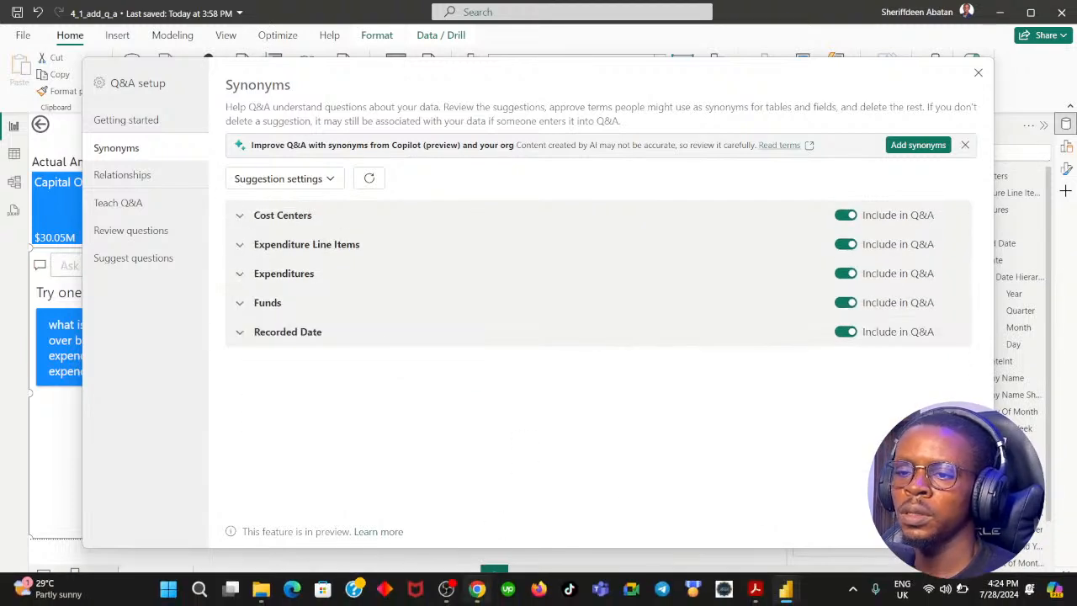
click(477, 589)
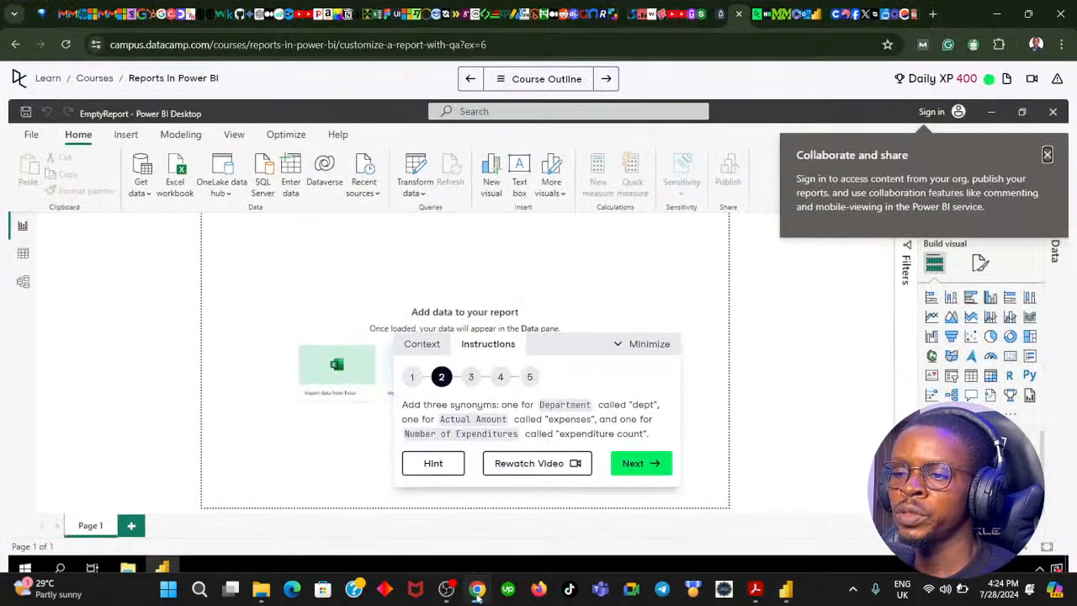
Return to Power BI and add "expenditure count" as a synonym for Number of Expenditures in the Expenditures table, checking the wording in the DataCamp instruction.
click(476, 591)
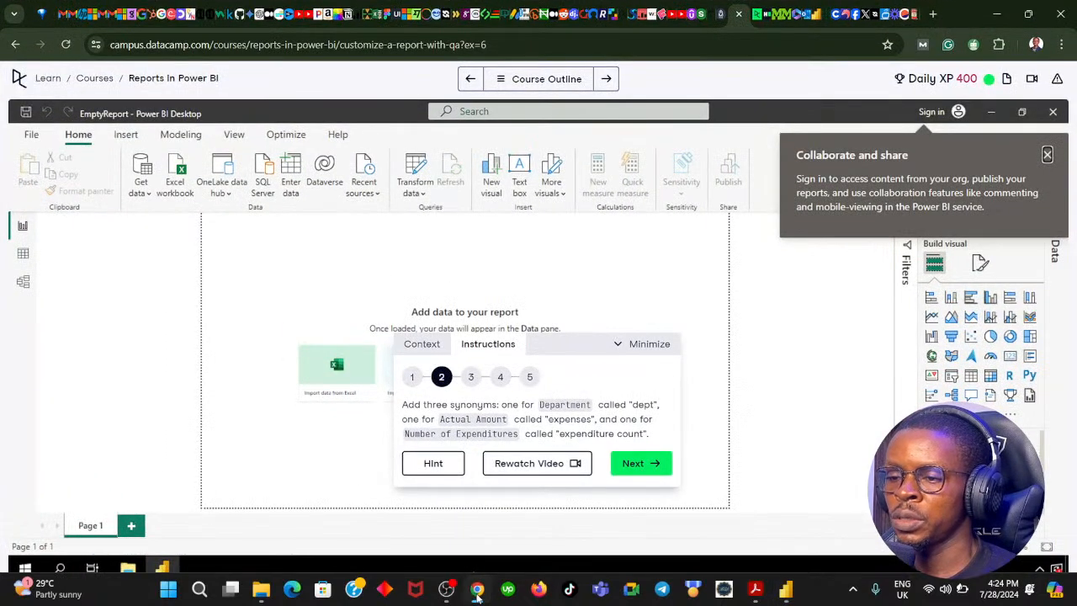
click(240, 273)
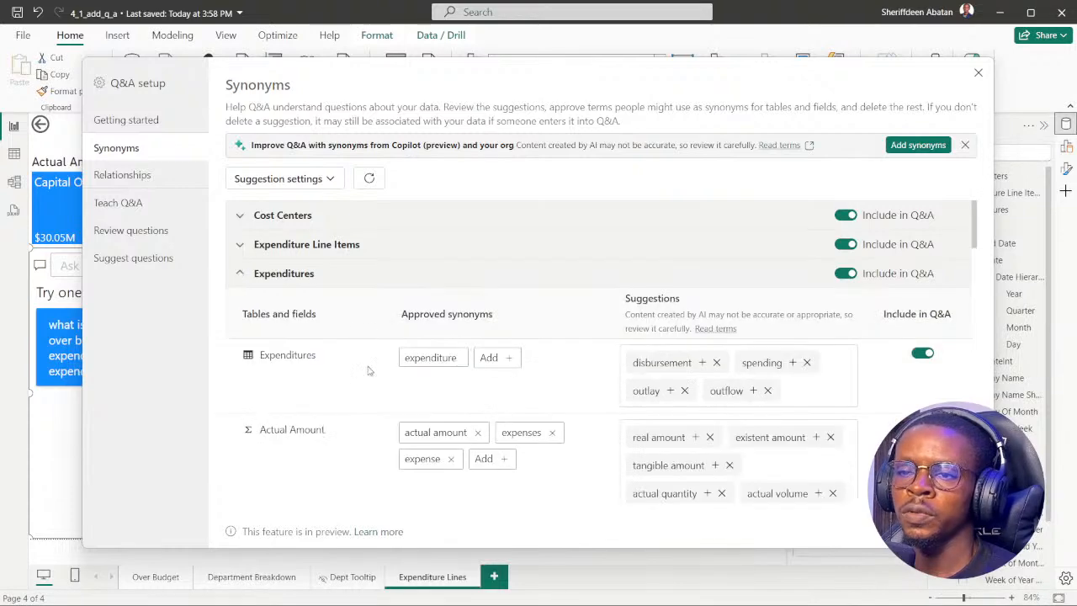
scroll(329, 389, down, 5)
scroll(324, 387, down, 5)
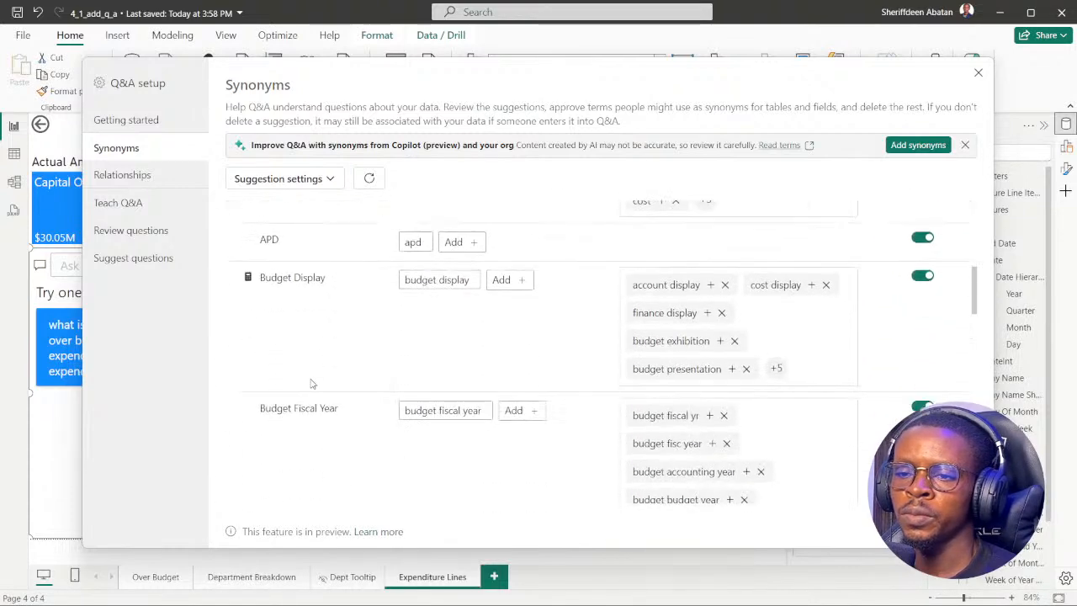
scroll(329, 306, down, 12)
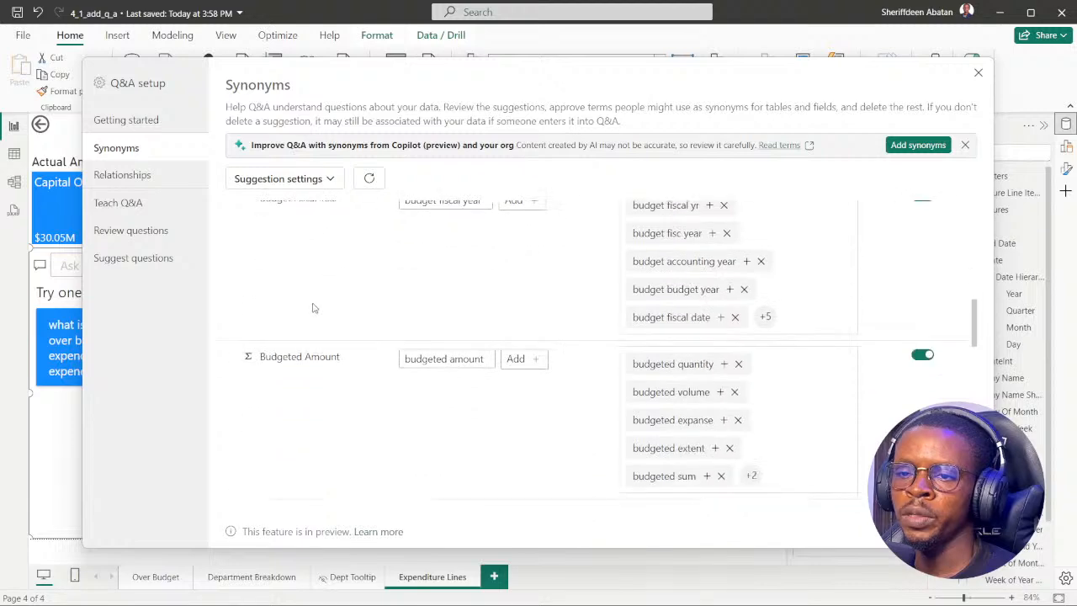
scroll(304, 318, down, 6)
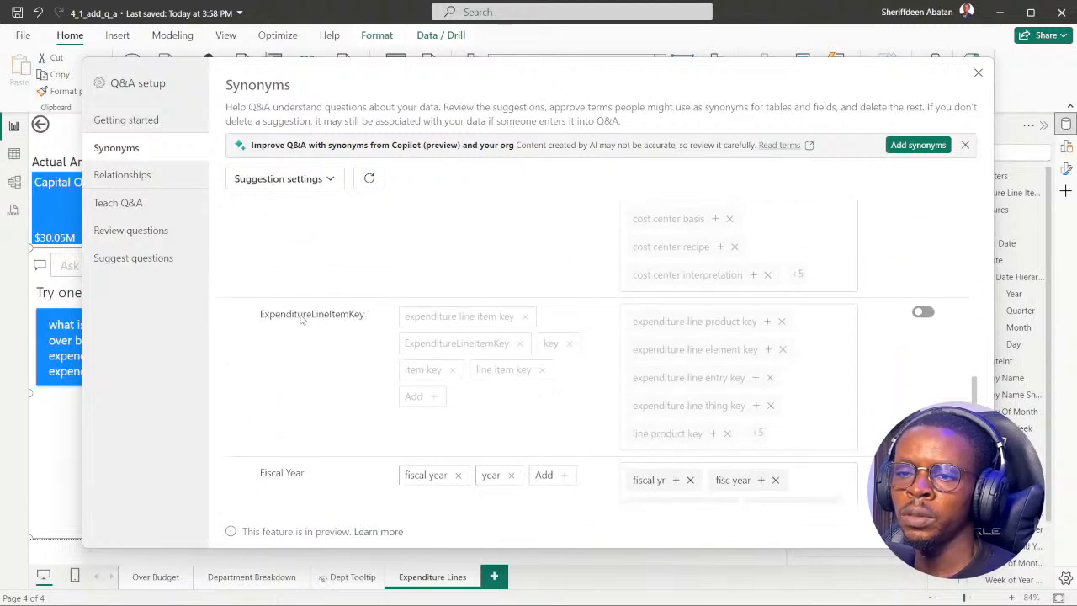
scroll(307, 335, down, 3)
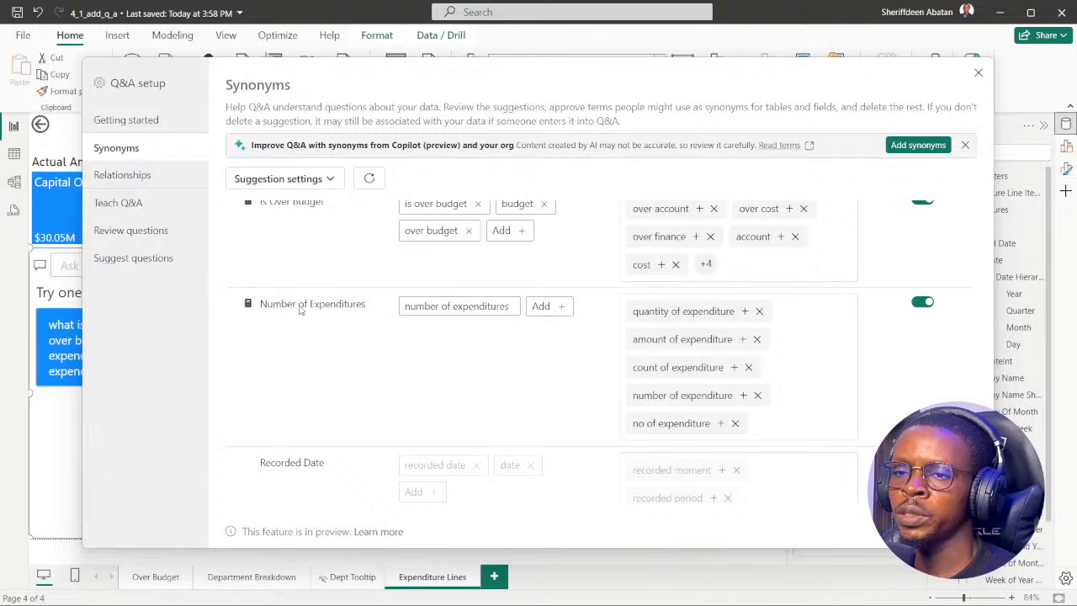
click(555, 308)
click(477, 589)
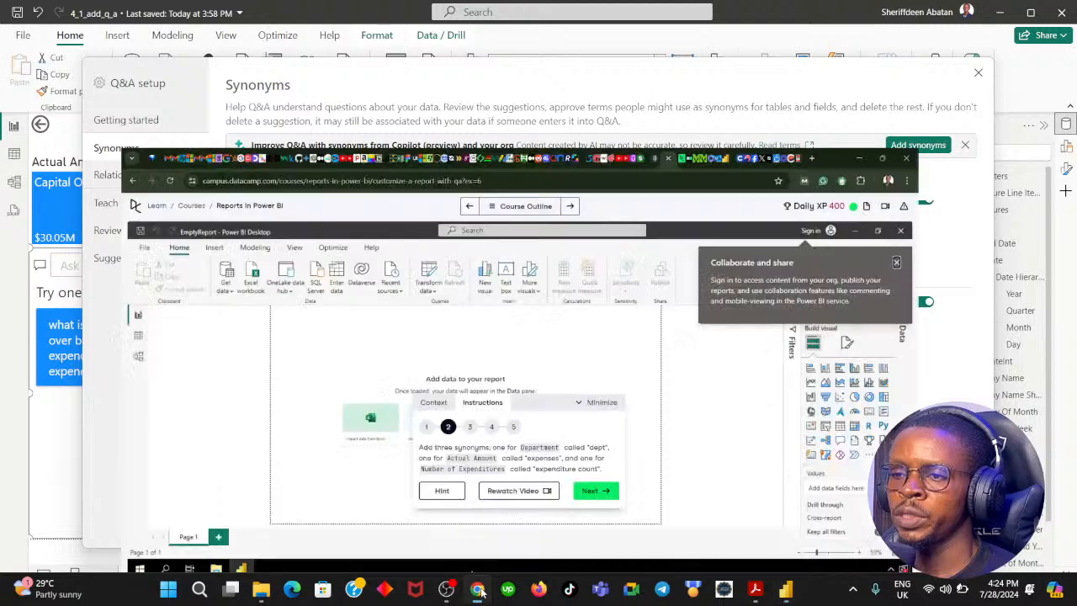
click(477, 589)
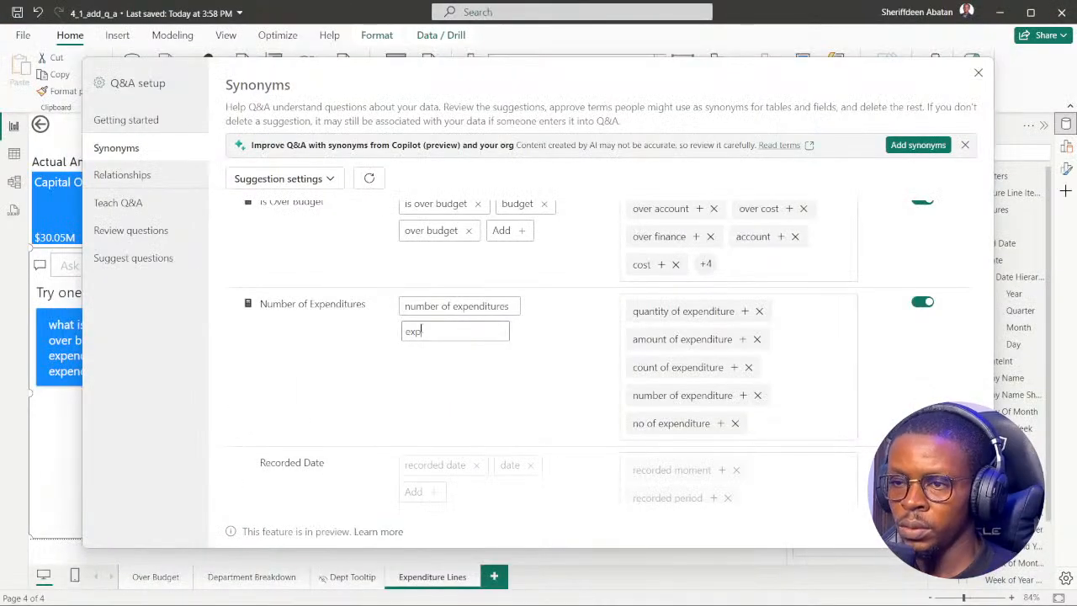
text(expenditure count)
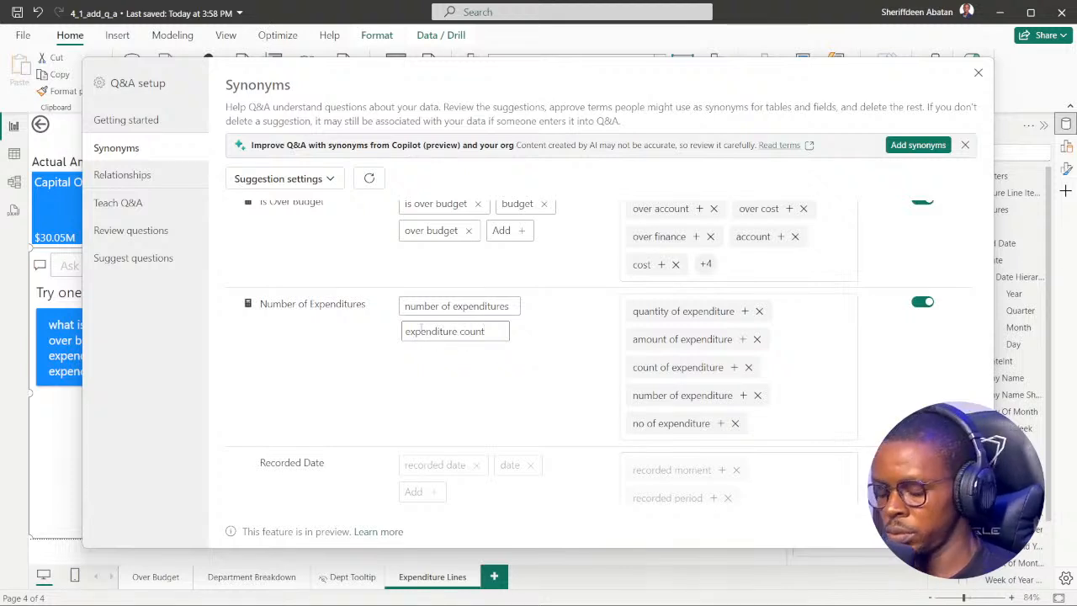
key(Return)
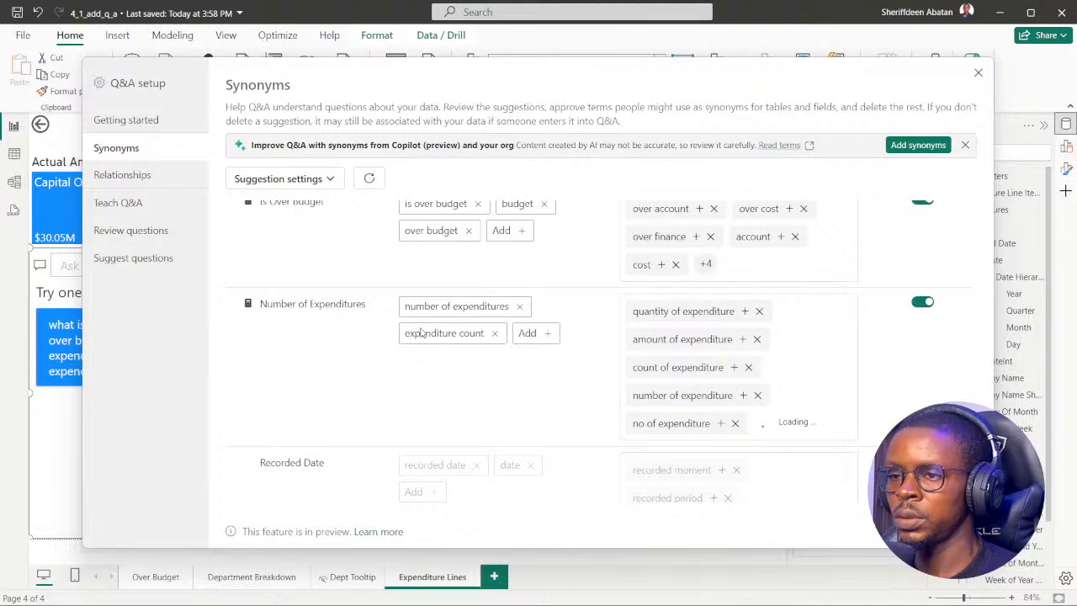
Collapse the Expenditures synonyms section and advance the DataCamp exercise in the browser to instruction 3.
scroll(432, 379, up, 10)
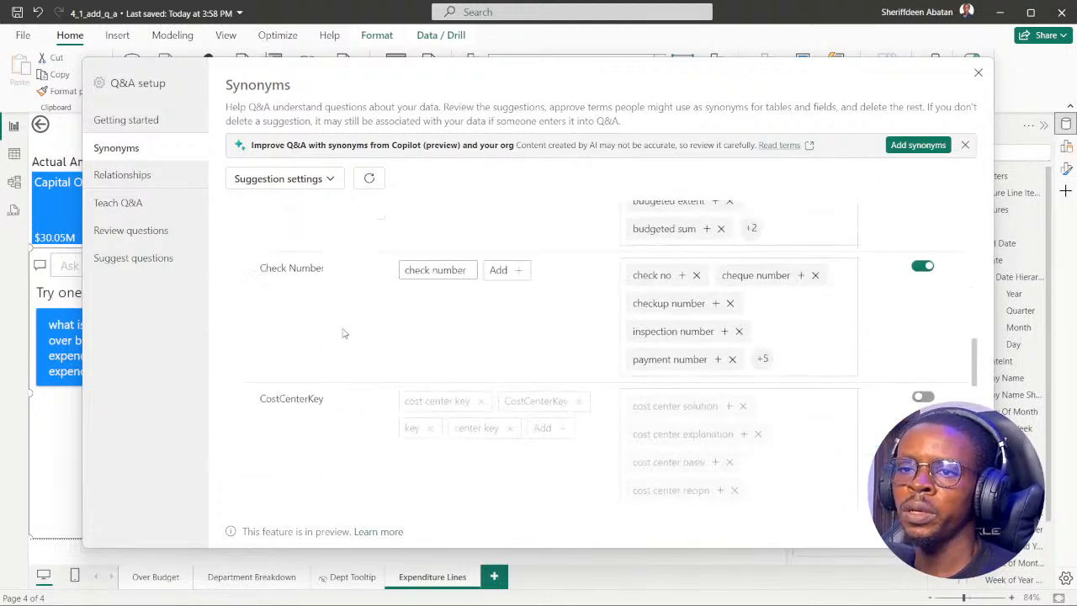
scroll(297, 317, up, 5)
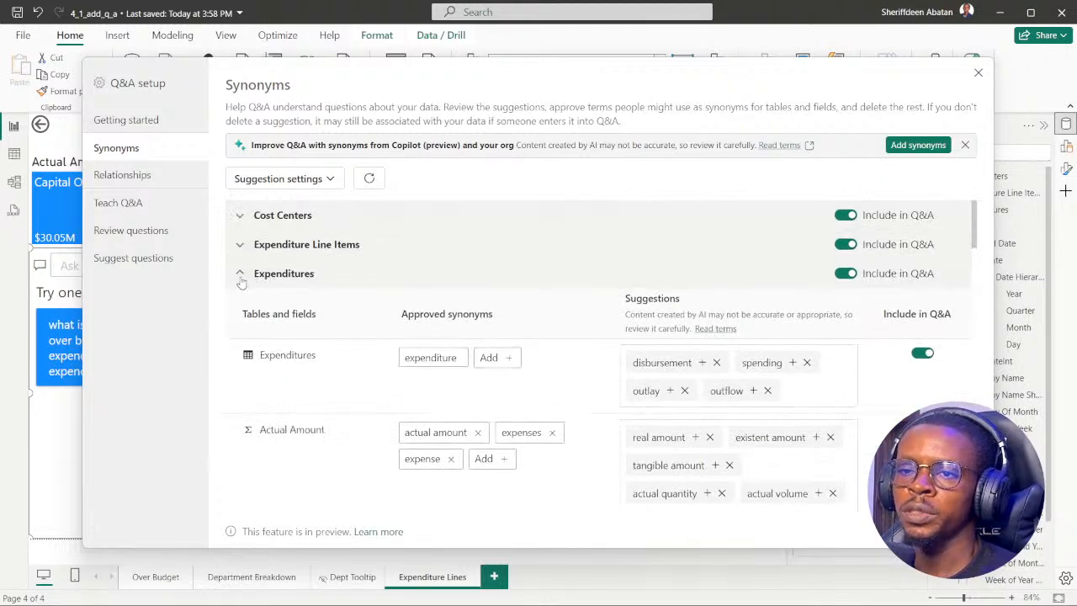
click(240, 276)
mouse_move(492, 602)
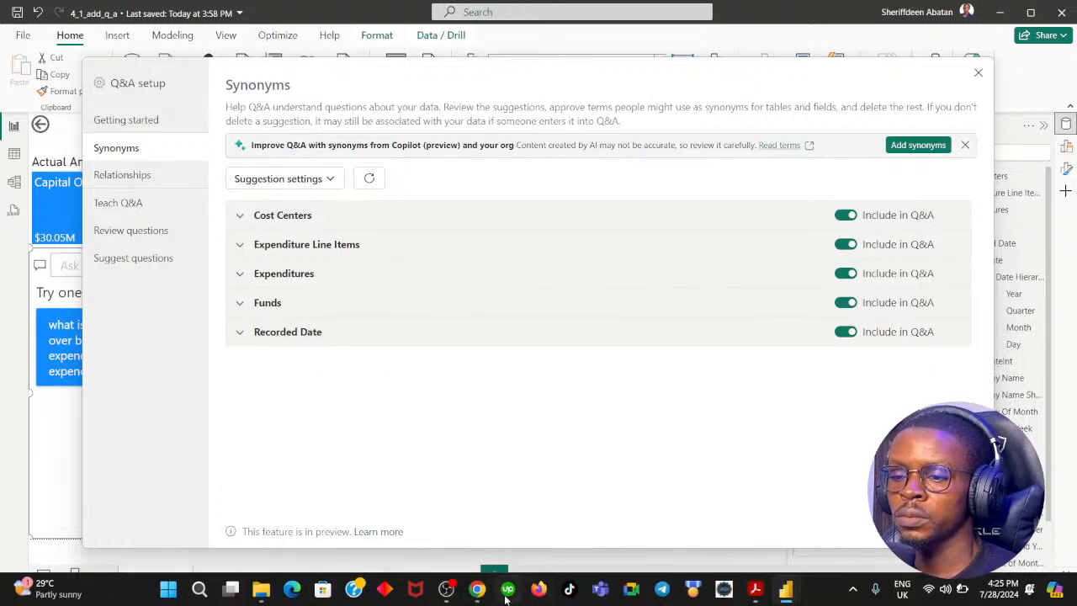
click(477, 589)
click(636, 467)
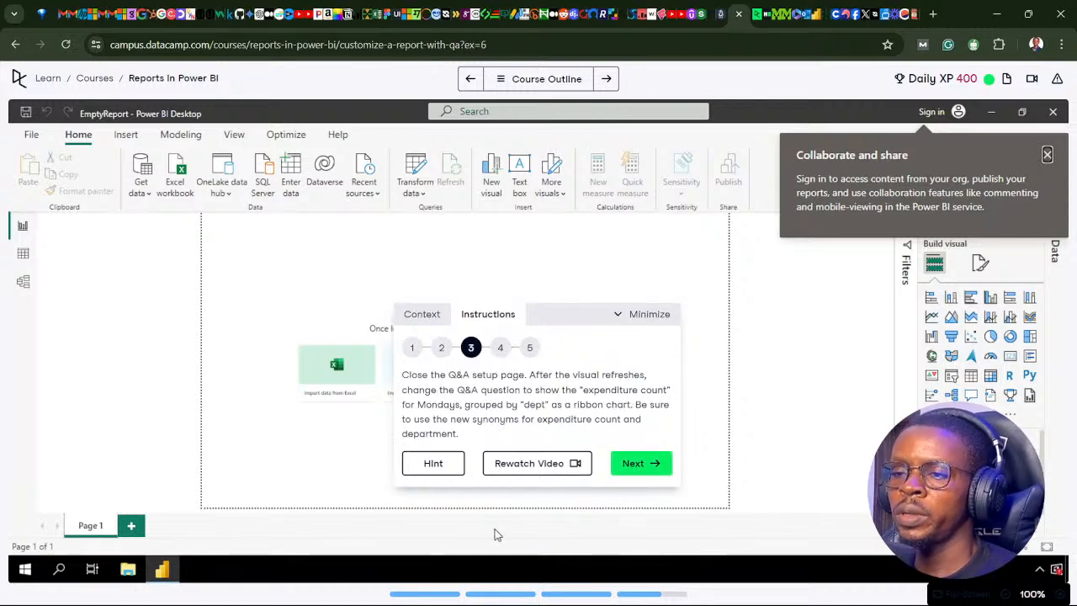
Switch back to Power BI, close the Q&A setup page and reread instruction 3 in the browser.
click(784, 593)
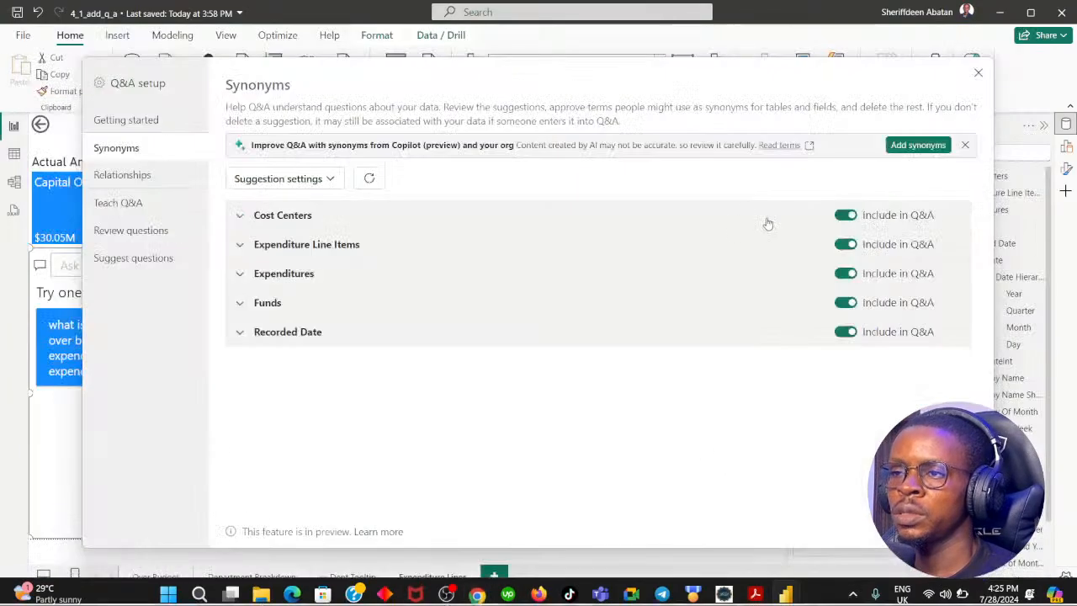
click(978, 73)
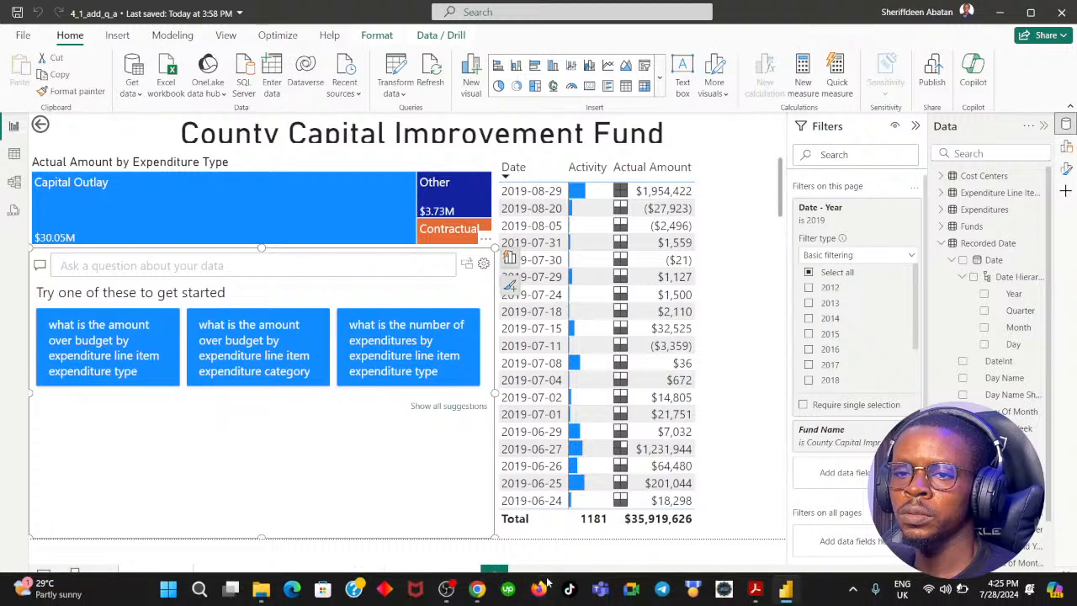
click(477, 591)
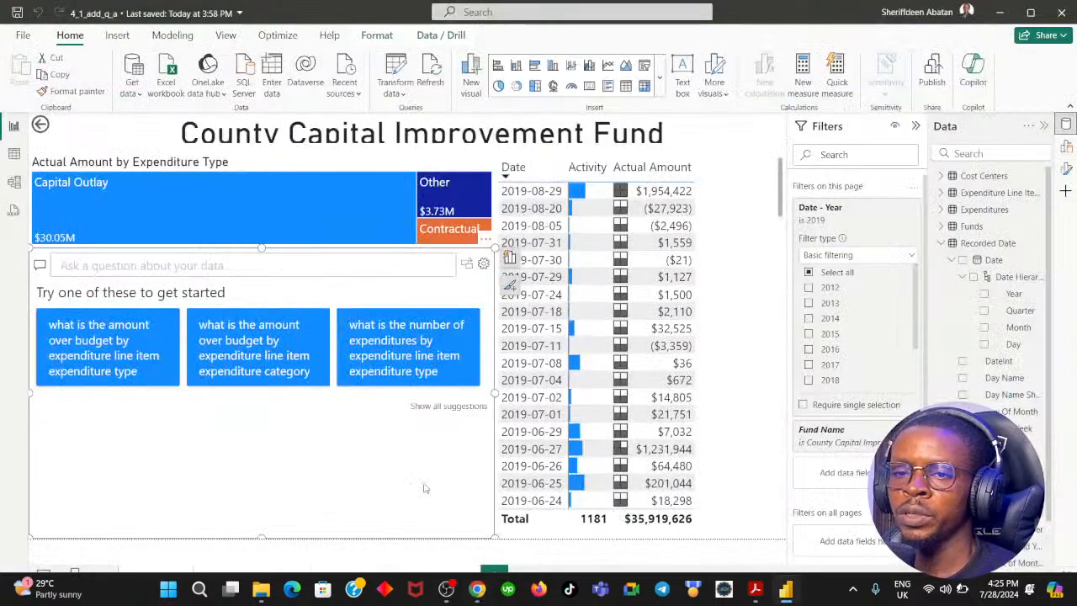
Begin the Q&A visual's question with "expenditure count" and recheck the DataCamp instruction for the rest of the wording.
click(116, 265)
text(e)
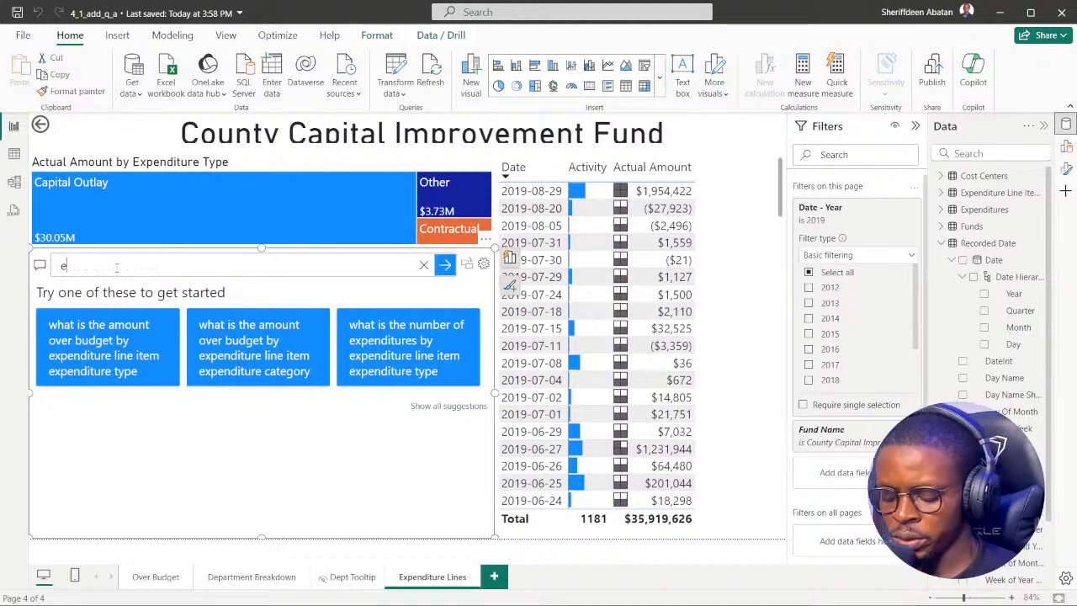
text(xpen)
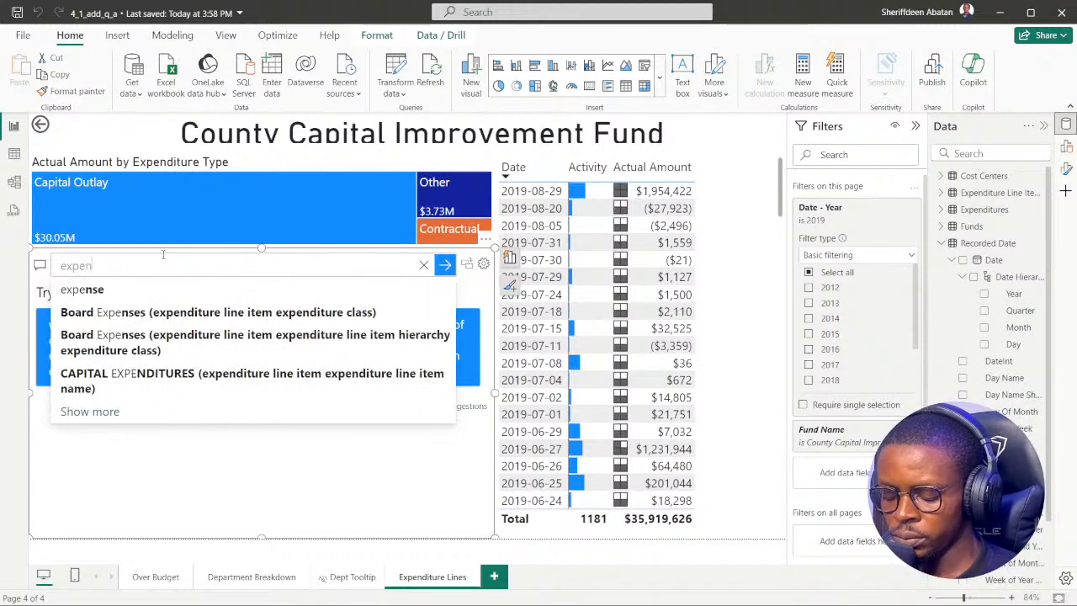
text(diture)
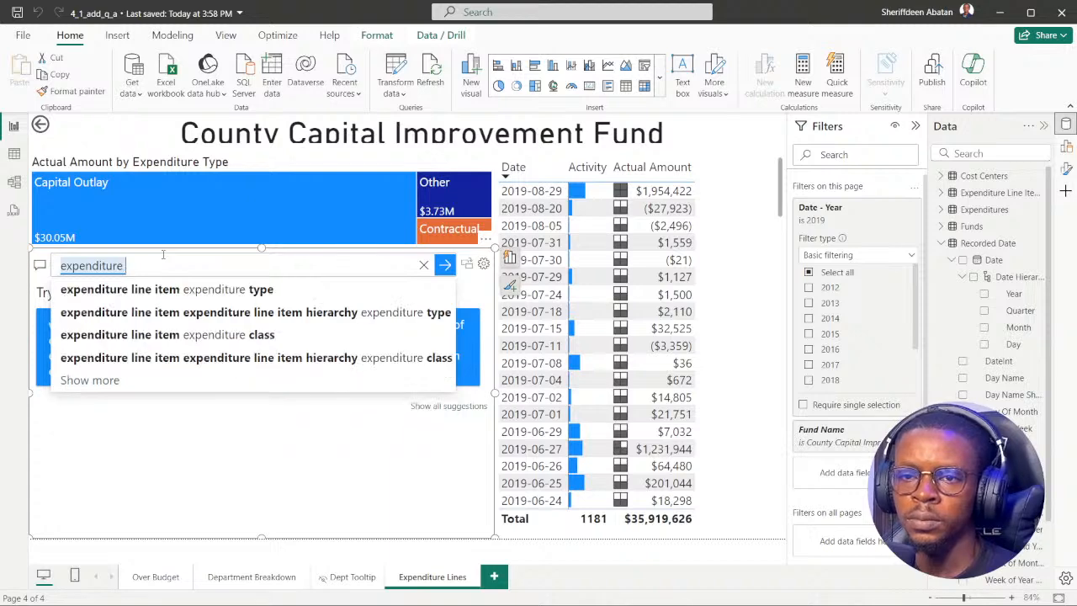
text( count)
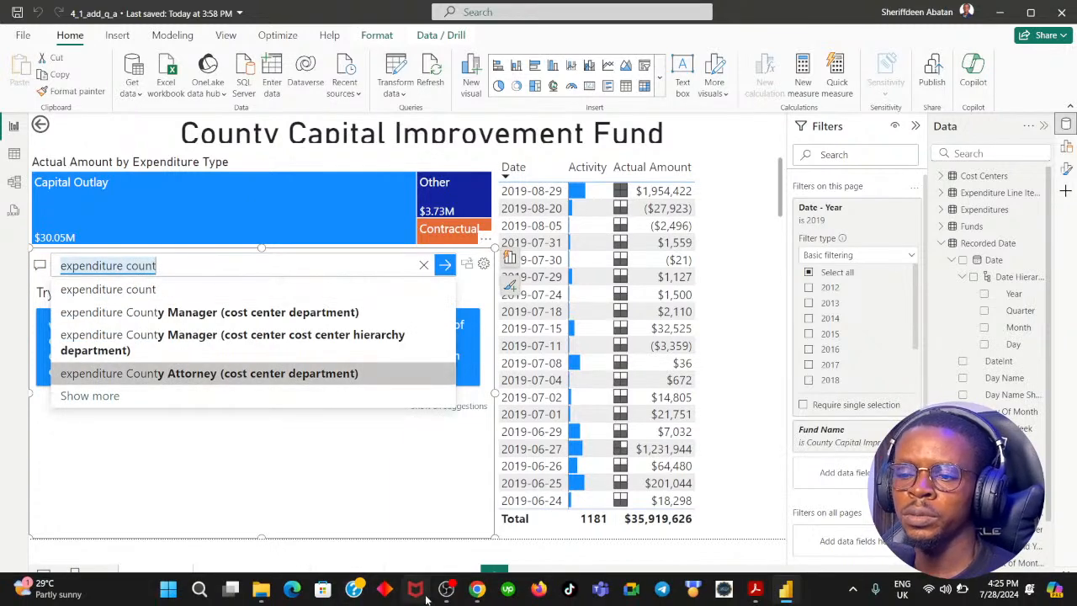
click(477, 588)
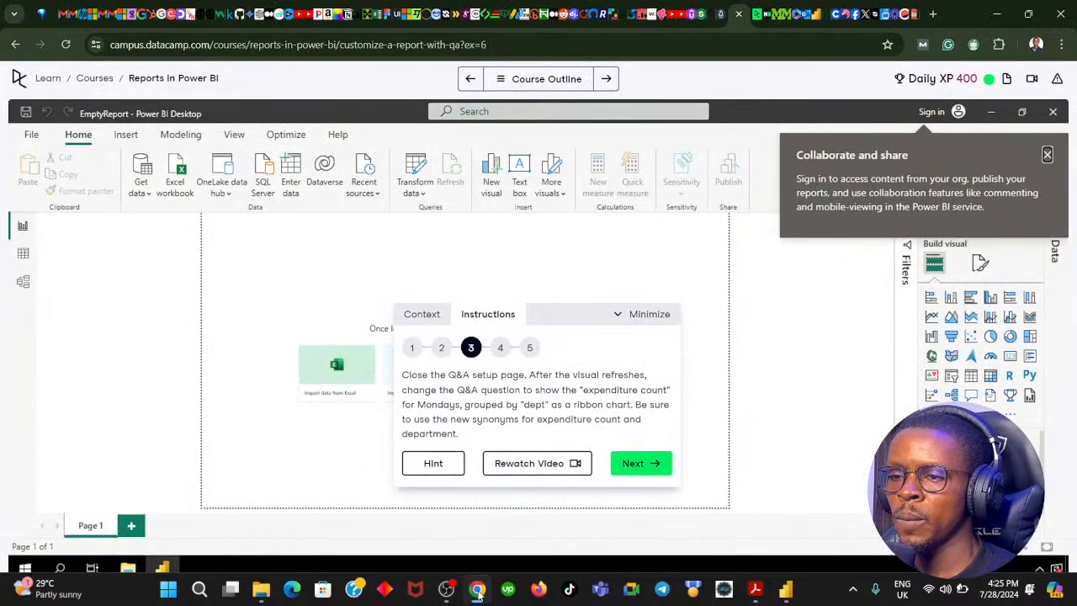
click(476, 589)
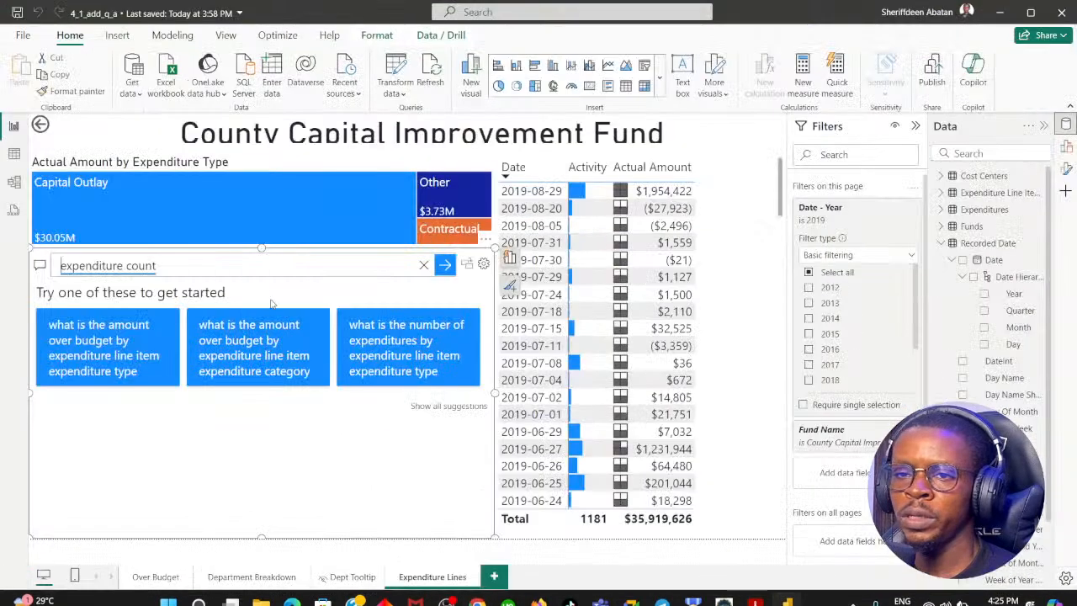
Extend the Q&A question with "for Mondays", correcting the capitalisation of the day.
click(202, 264)
text(for MO)
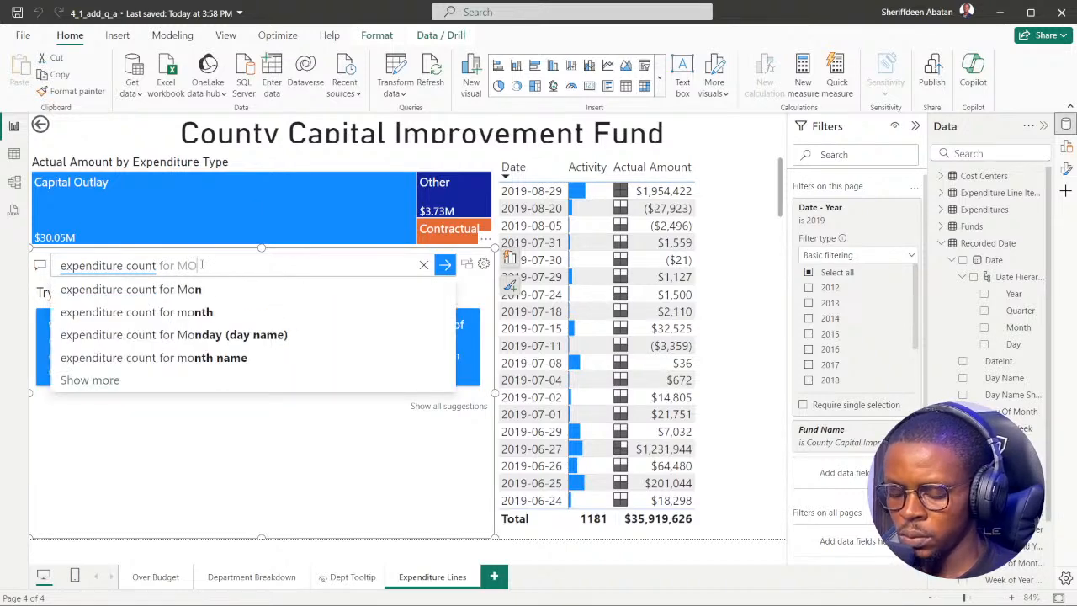
key(BackSpace)
text(ONDAY)
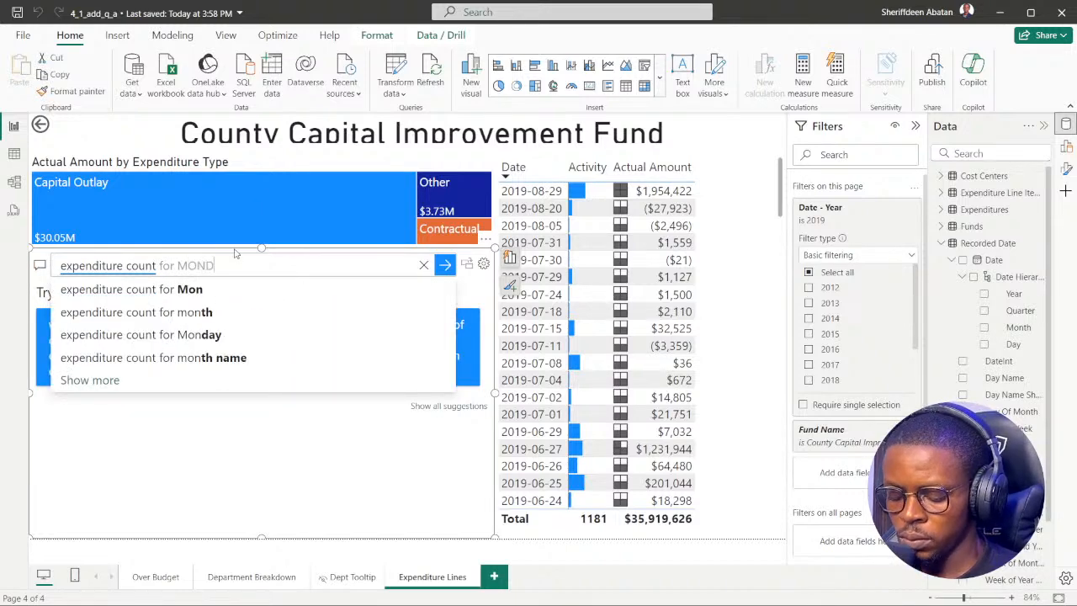
key(BackSpace)
key(BackSpace)
key(BackSpace)
key(BackSpace)
key(BackSpace)
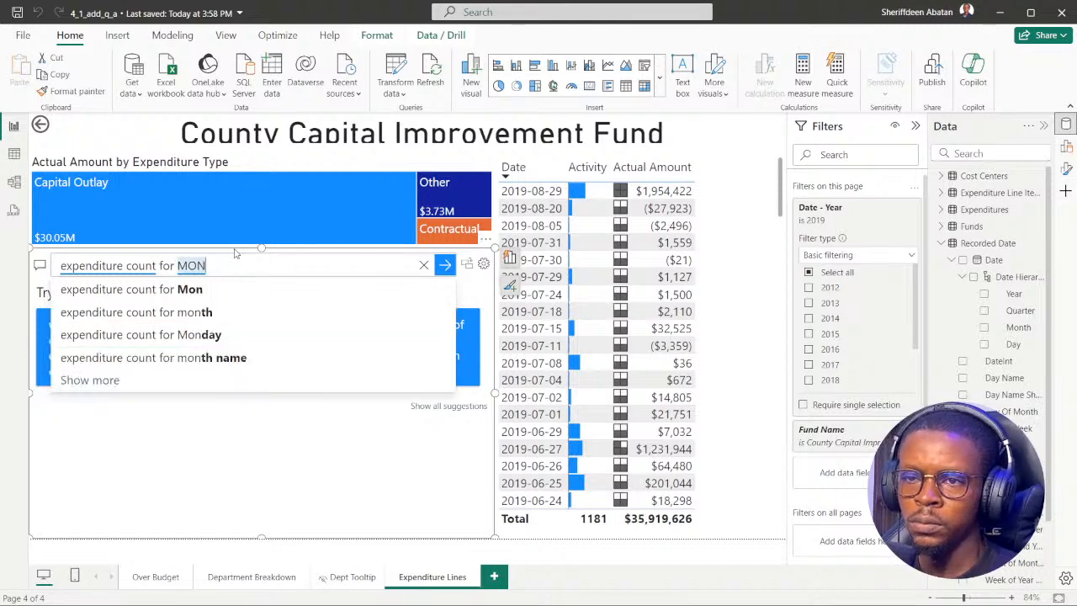
text(onda)
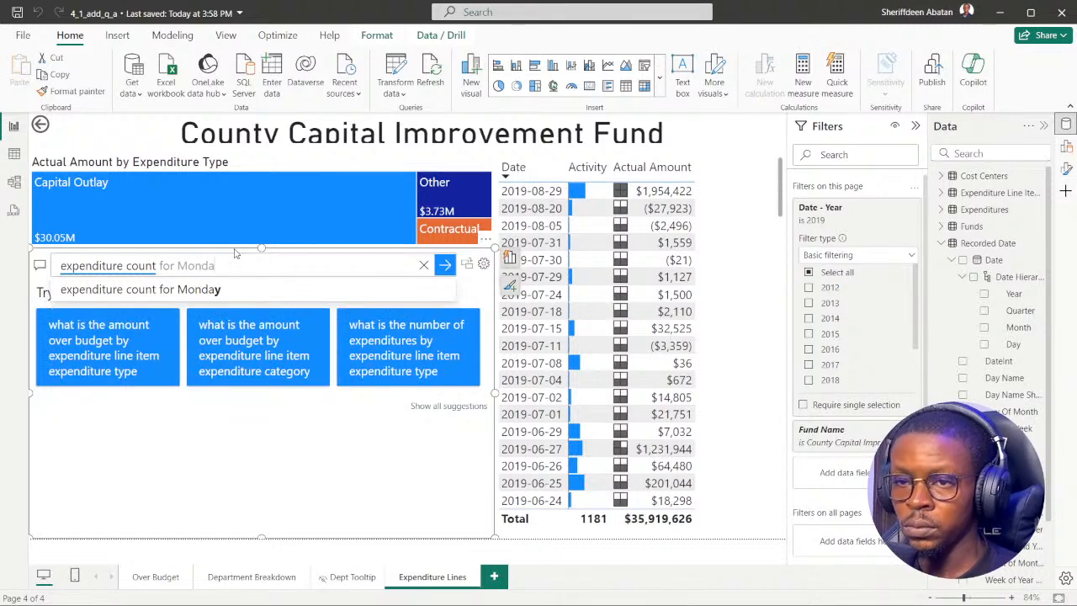
text(ys g)
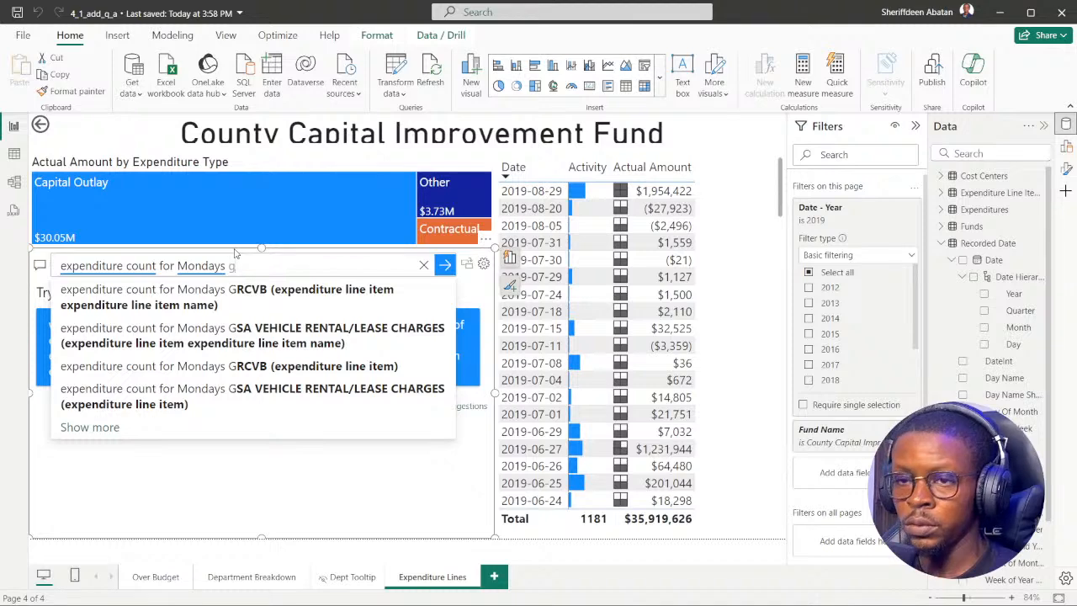
text(or)
Complete the Q&A question with "grouped by dept", checking the synonym in the DataCamp instruction, and submit it.
key(BackSpace)
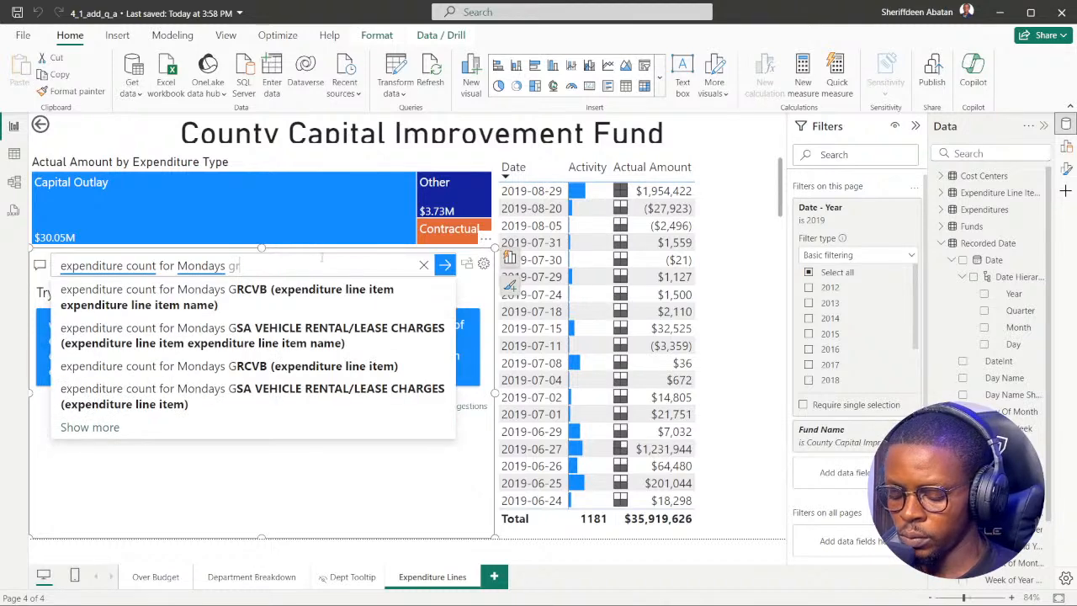
text(ouped)
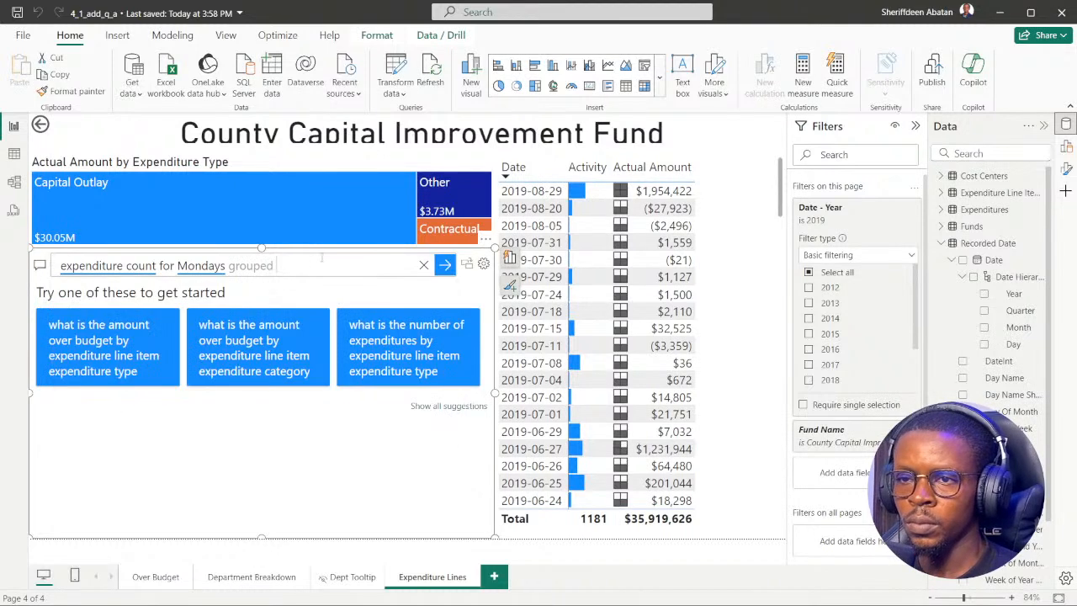
text( by)
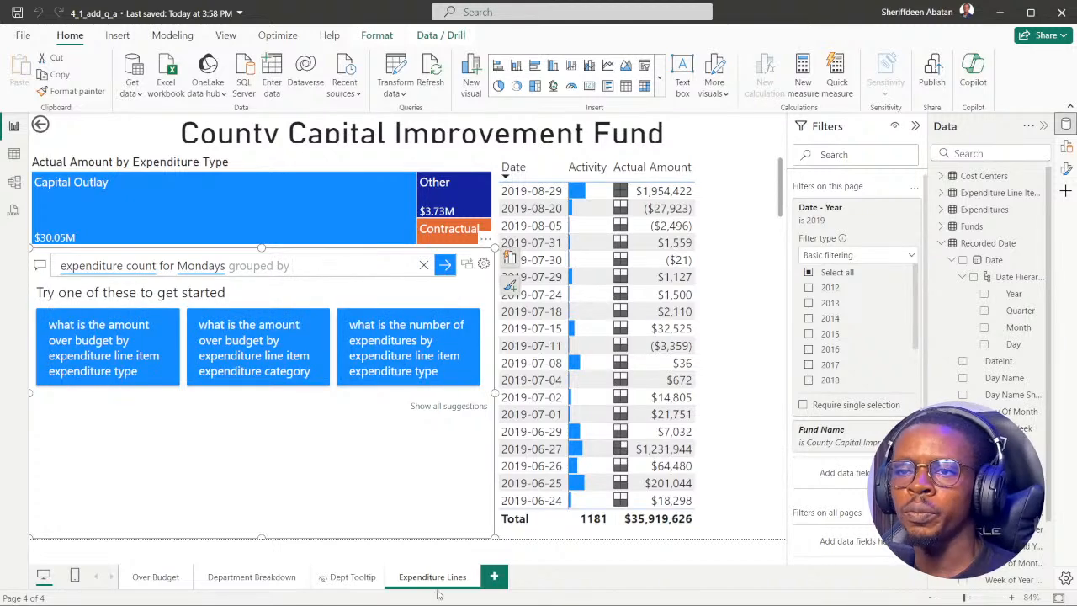
click(476, 590)
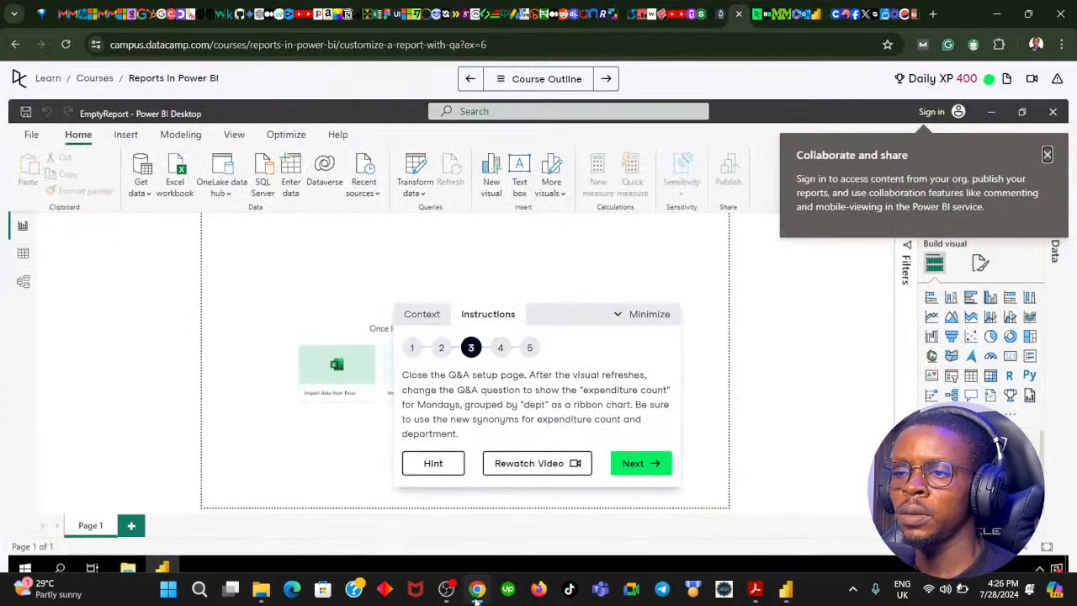
click(476, 590)
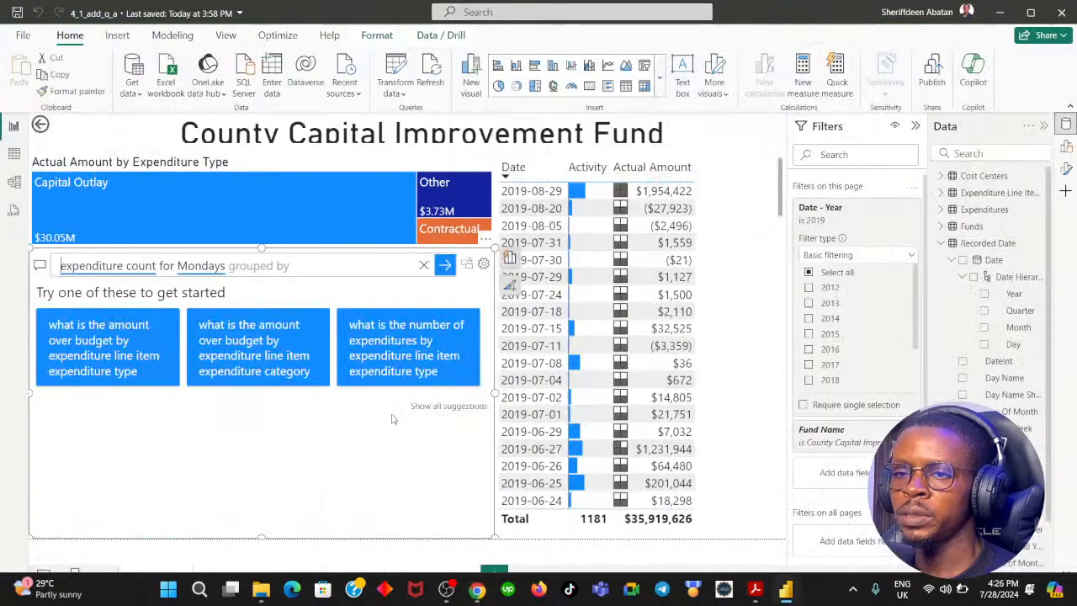
text(dept)
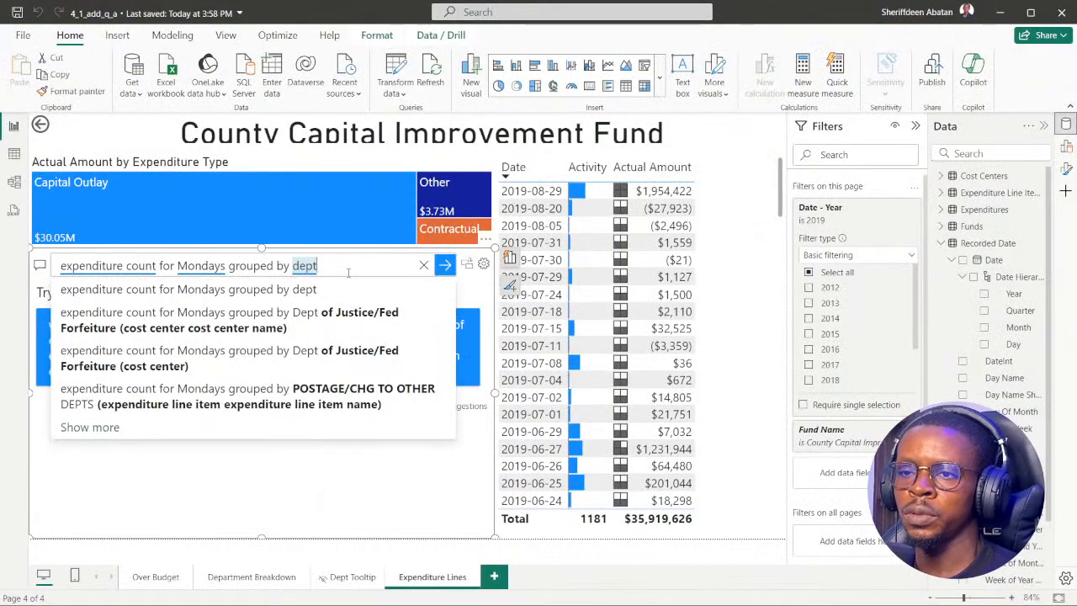
key(Return)
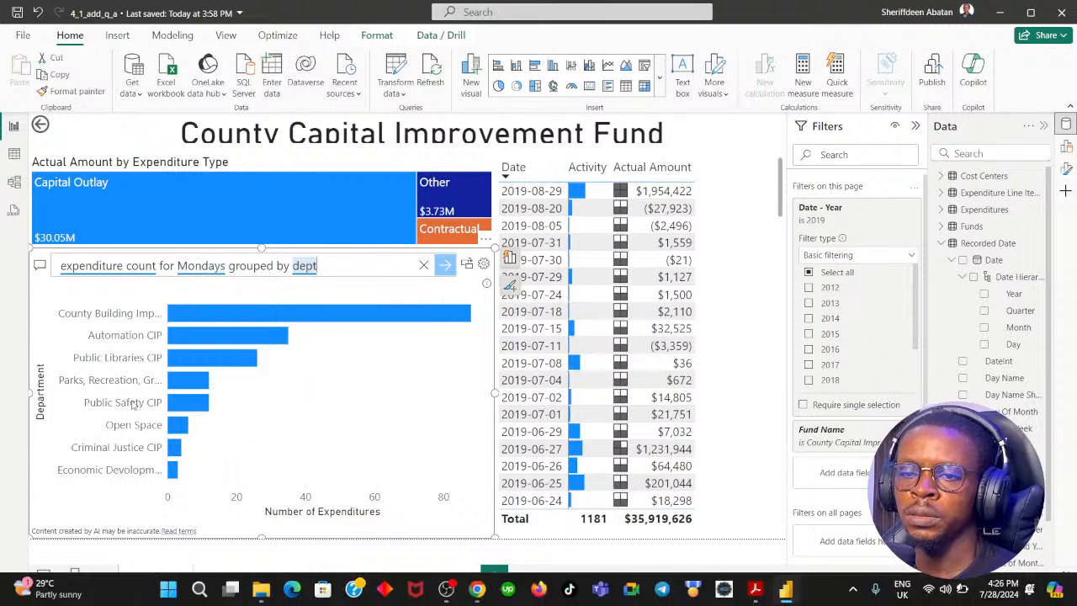
Recheck DataCamp instruction 3, extend the Q&A question in Power BI with "as a ribon chart" and submit it.
click(476, 589)
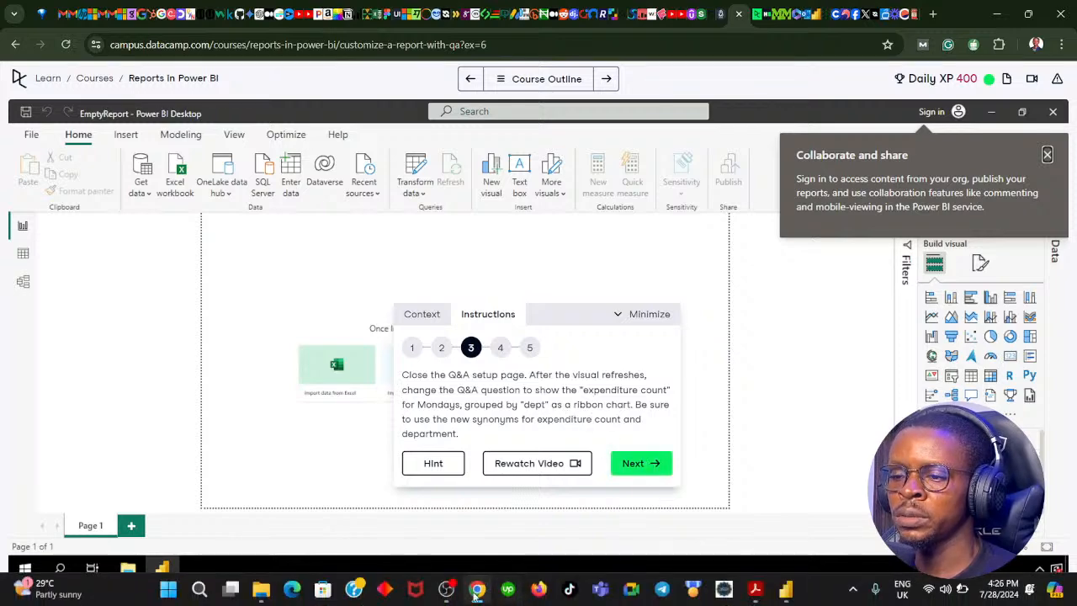
click(477, 594)
click(331, 267)
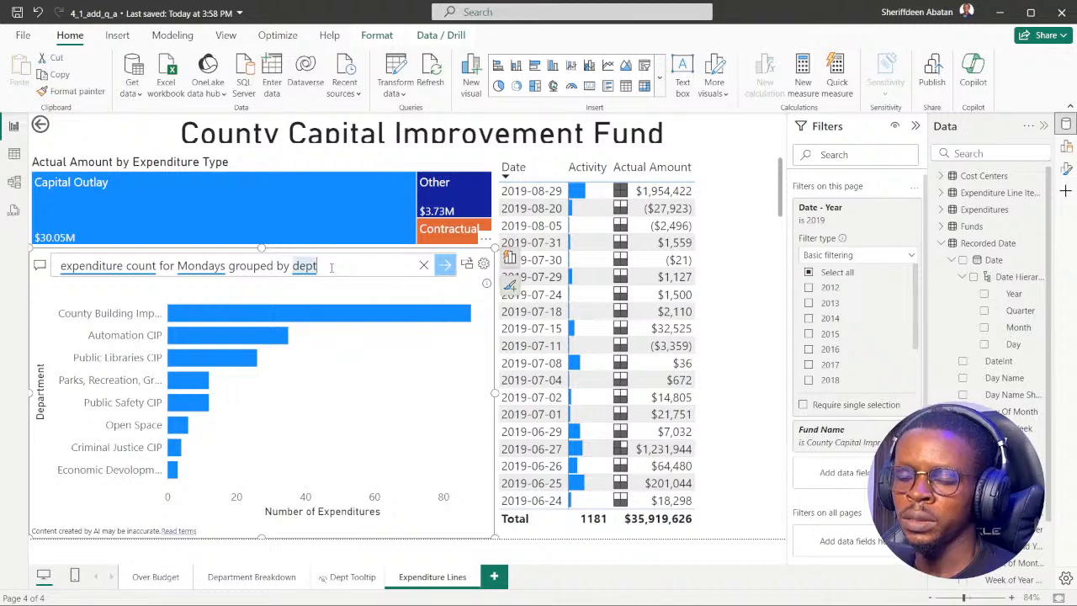
text(as a)
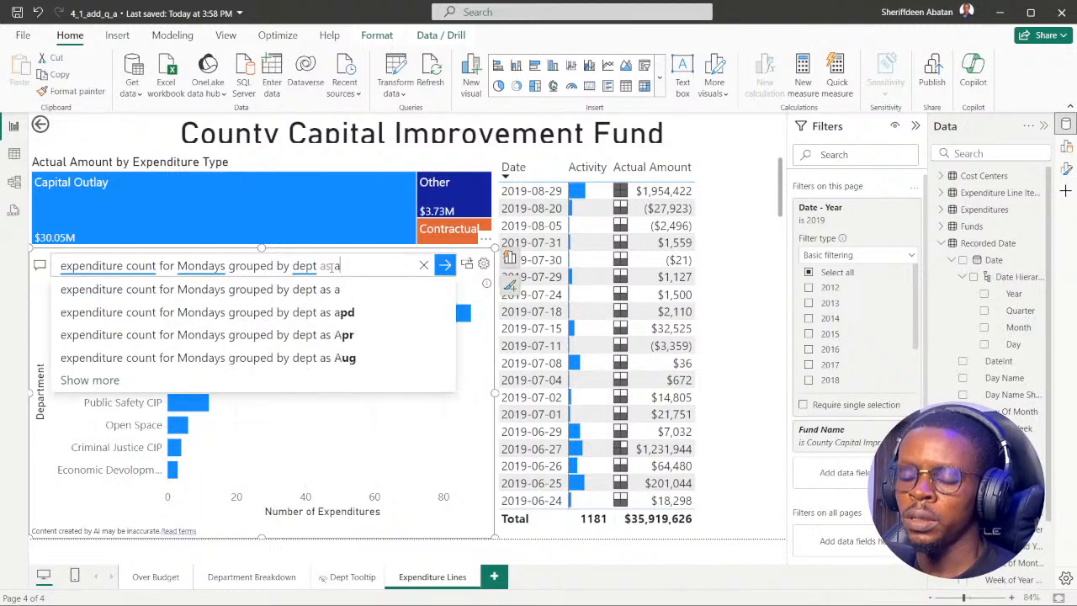
text( ribon)
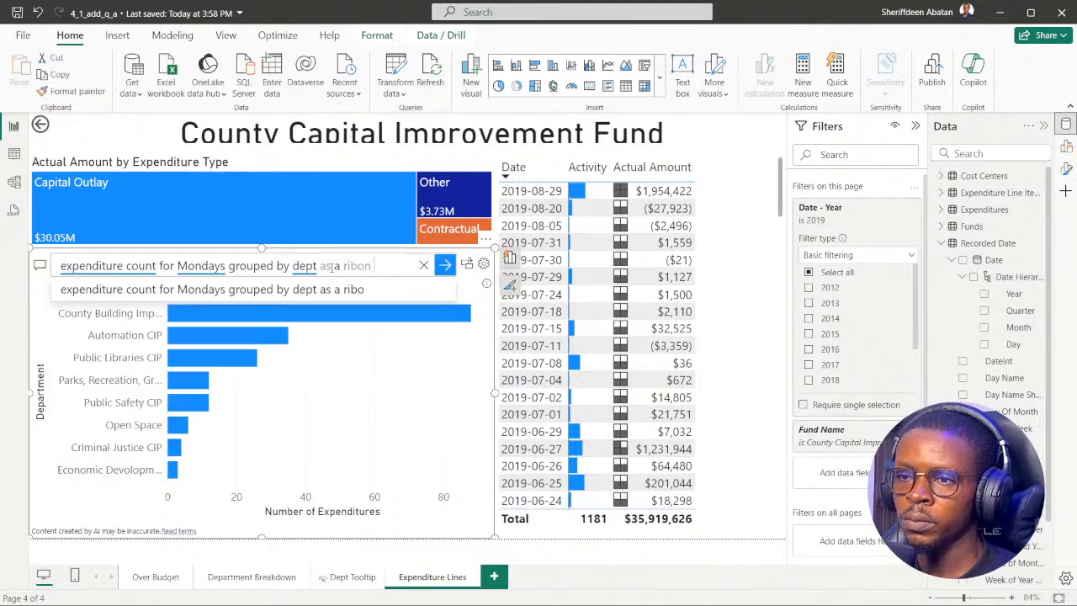
text( chart)
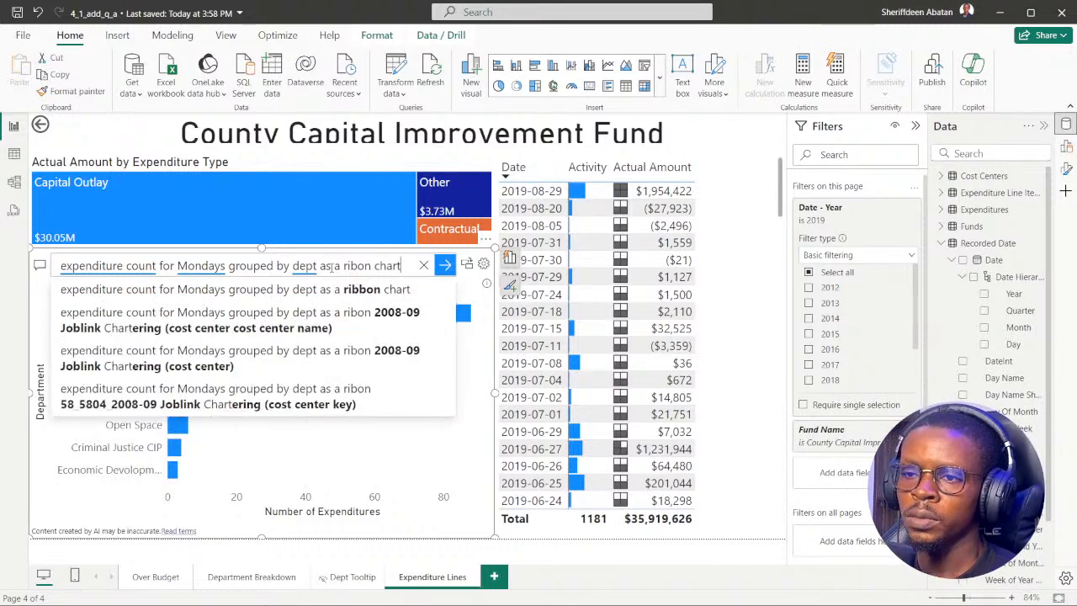
key(Return)
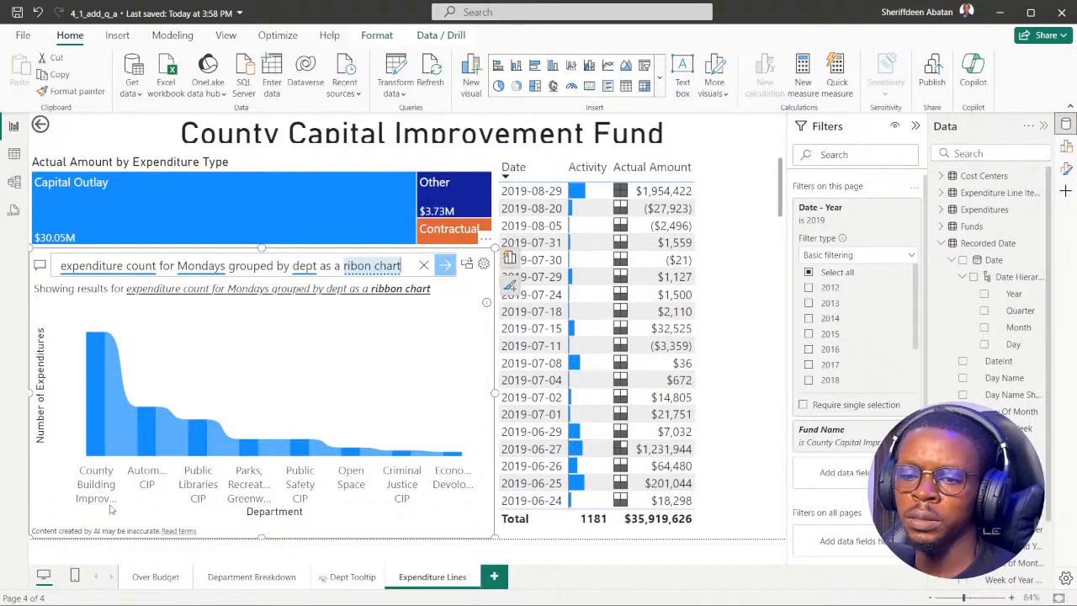
Advance the DataCamp exercise to instruction 4 and return to Power BI to inspect the ribbon chart's department flow.
click(477, 475)
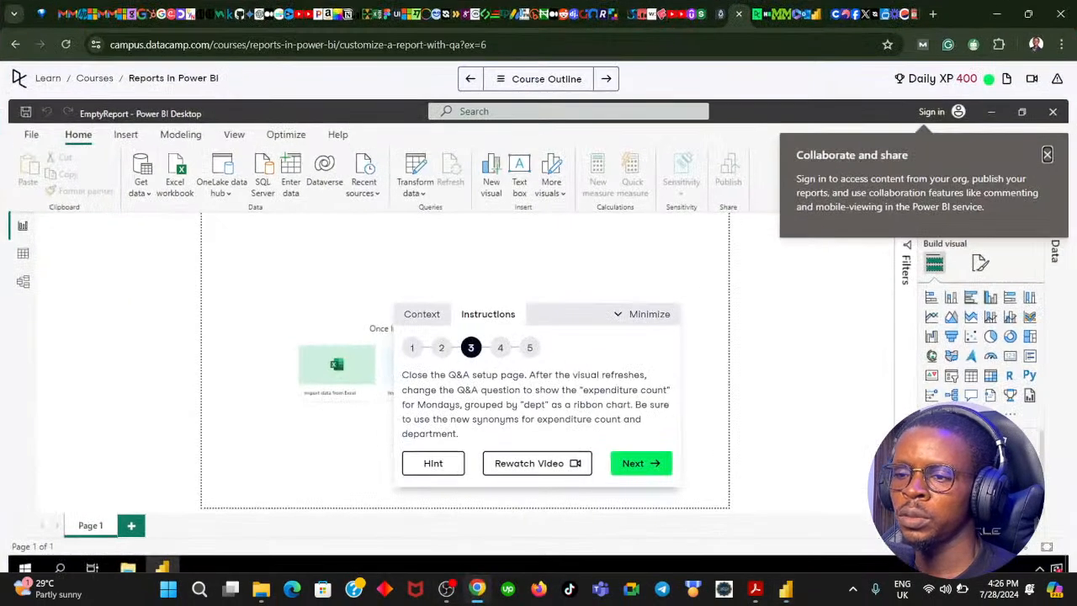
click(639, 471)
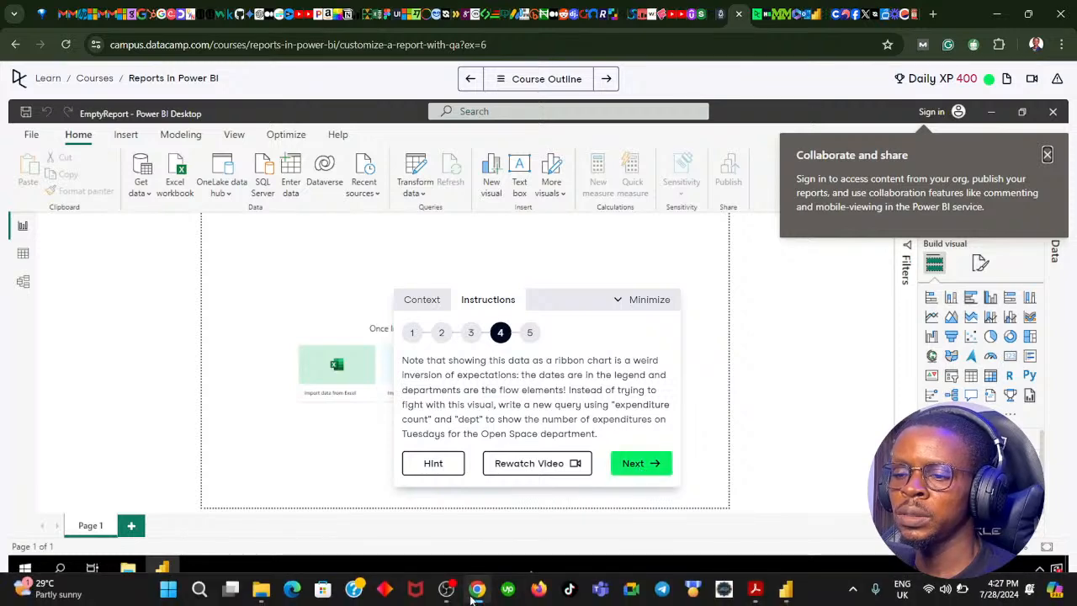
click(477, 588)
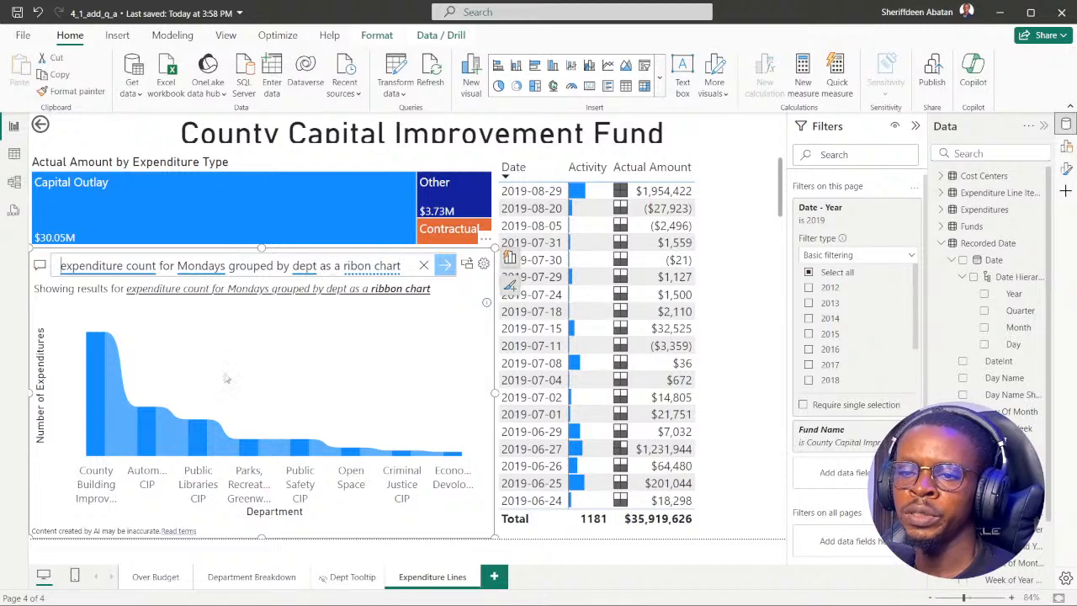
mouse_move(124, 417)
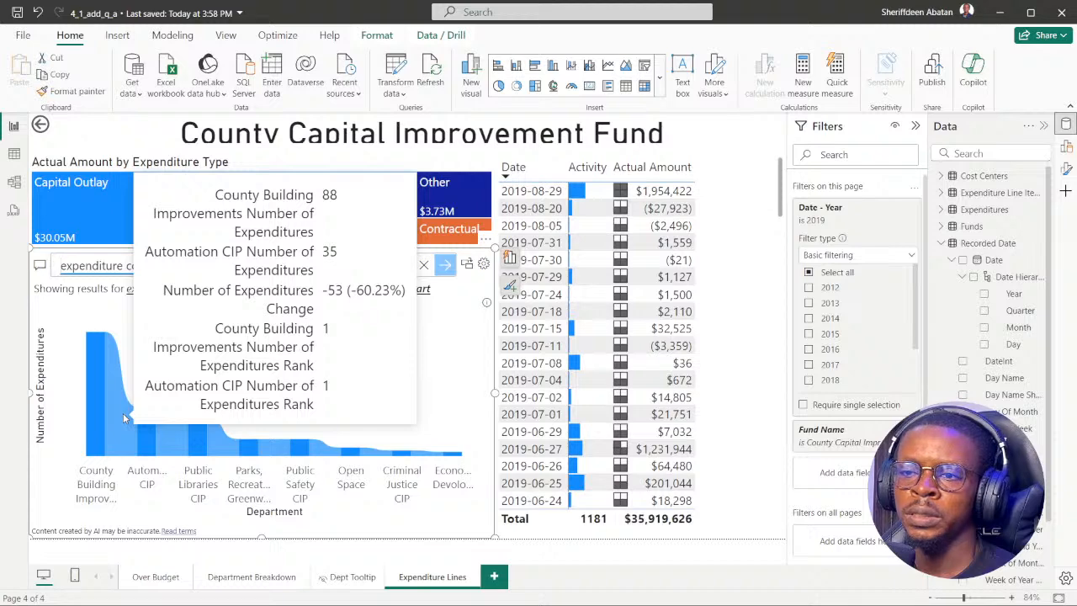
mouse_move(93, 391)
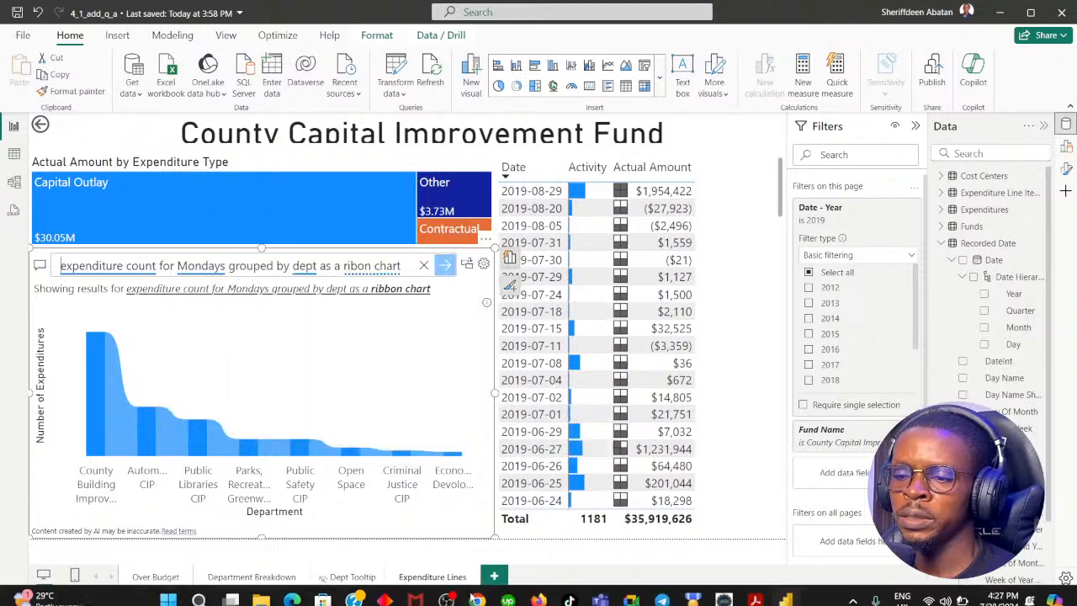
Reread DataCamp instruction 4 in the browser and compare it with the current Q&A question in Power BI.
click(476, 588)
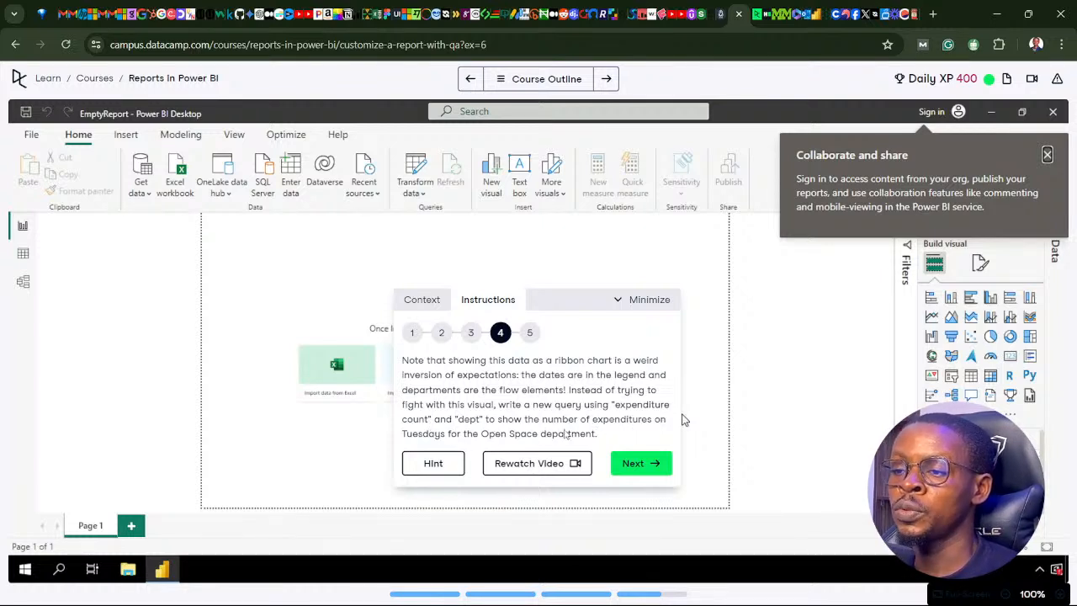
mouse_move(505, 593)
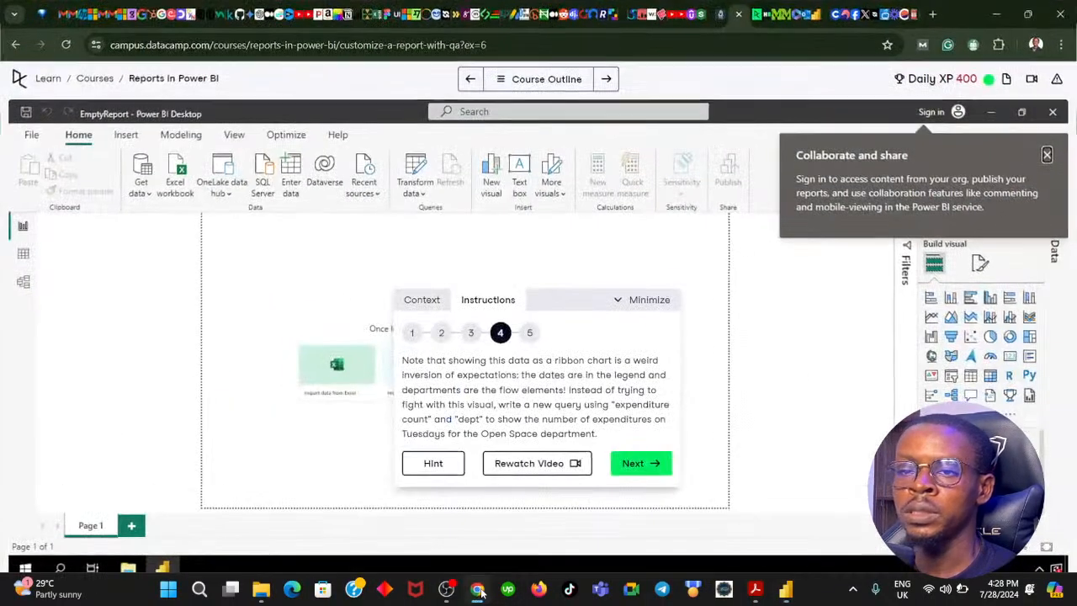
click(480, 590)
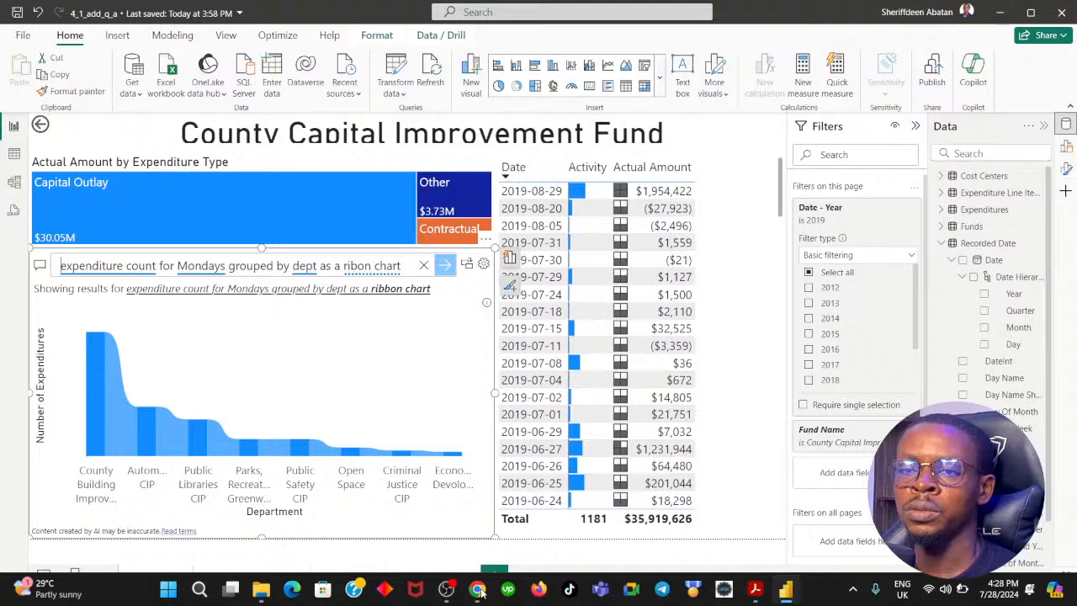
click(478, 590)
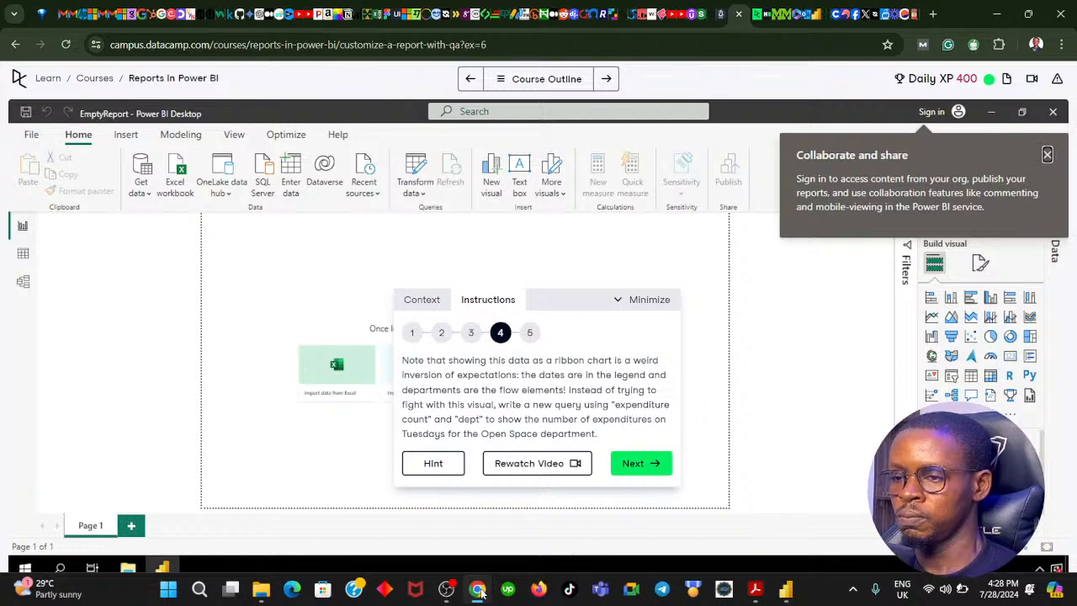
Switch back to Power BI and replace "for Mondays" with "on Tuesdays" in the Q&A question.
click(477, 590)
double_click(195, 267)
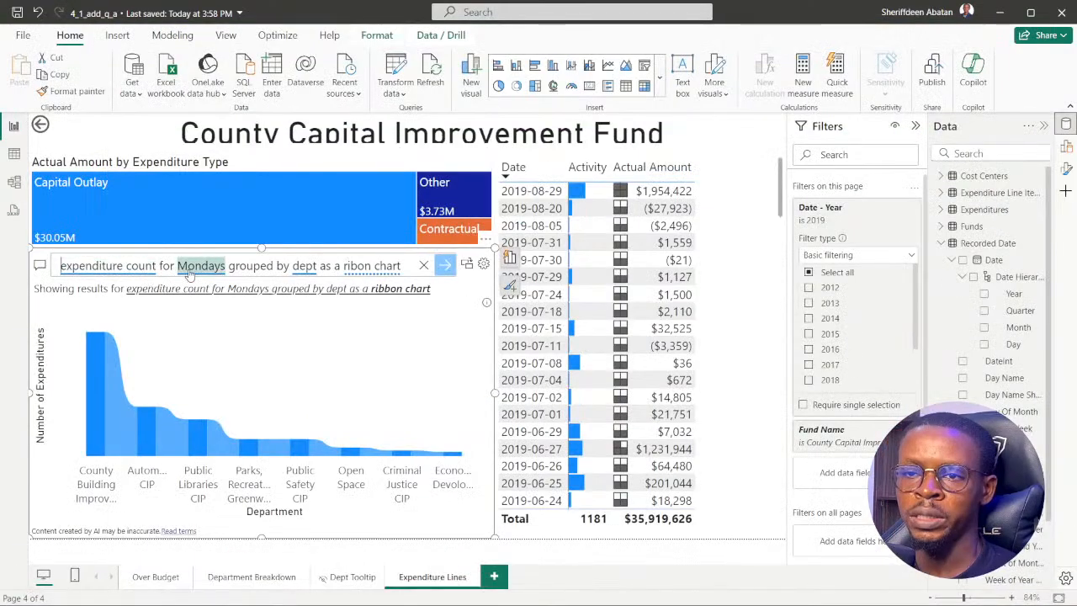
click(230, 267)
key(BackSpace)
key(BackSpace)
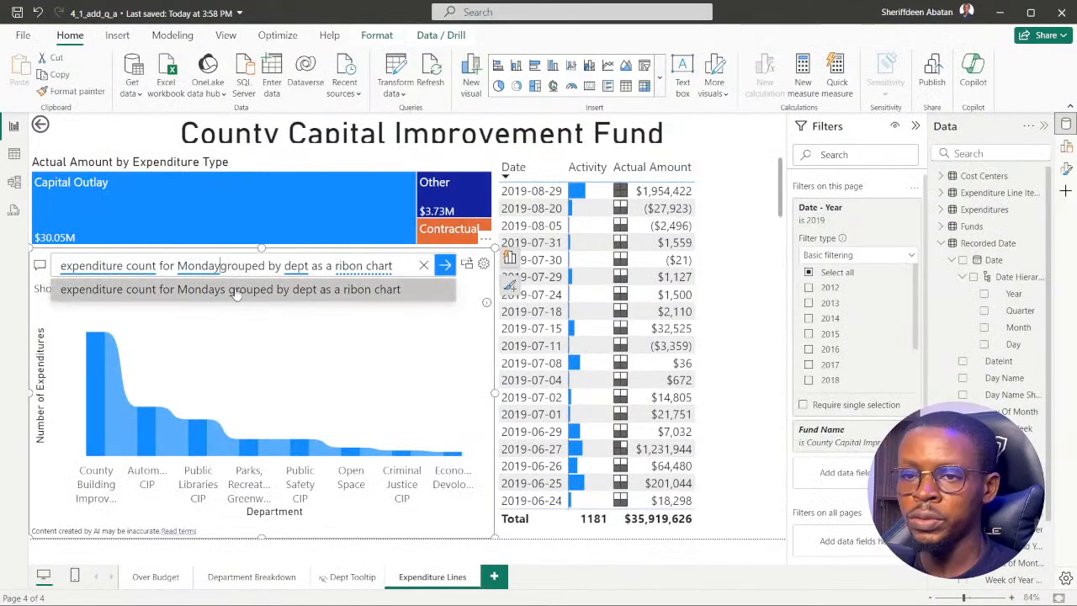
key(BackSpace)
key(BackSpace)
key(BackSpace)
key(BackSpace)
key(BackSpace)
key(BackSpace)
key(BackSpace)
key(BackSpace)
key(BackSpace)
key(BackSpace)
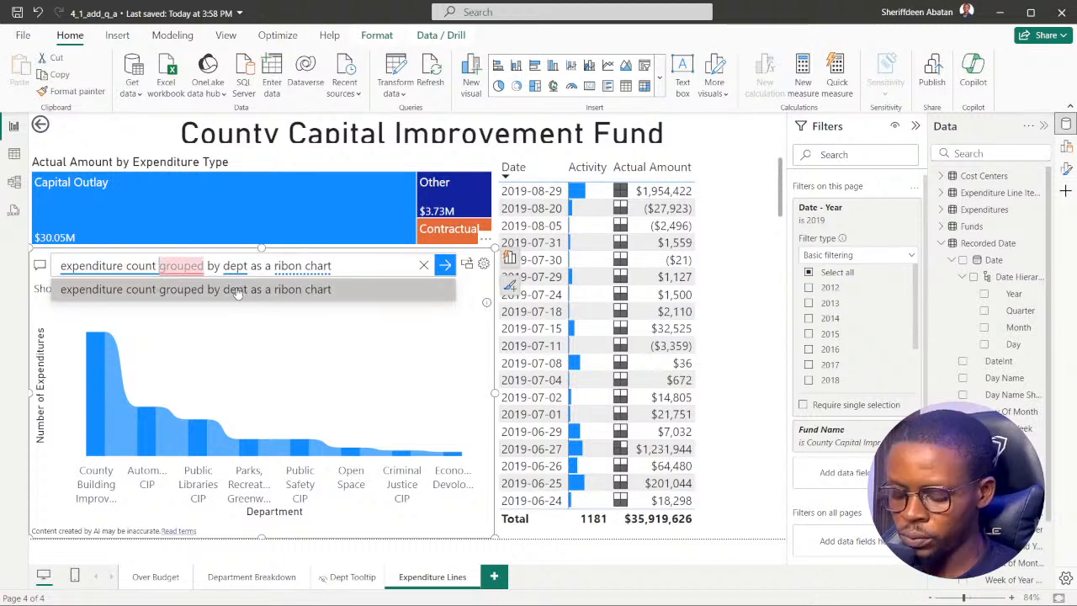
text(on ue)
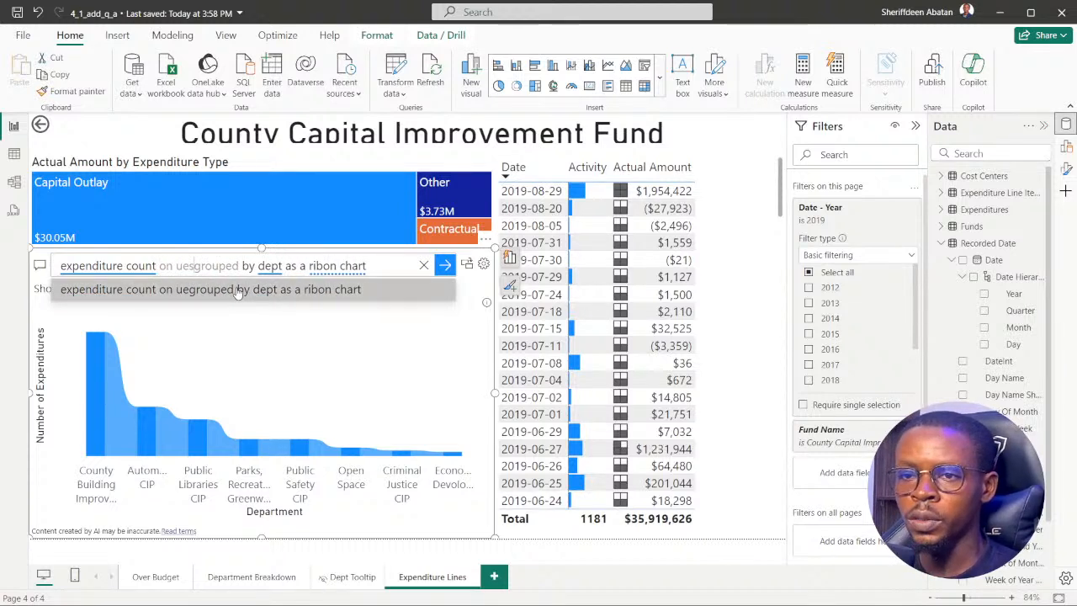
key(BackSpace)
key(BackSpace)
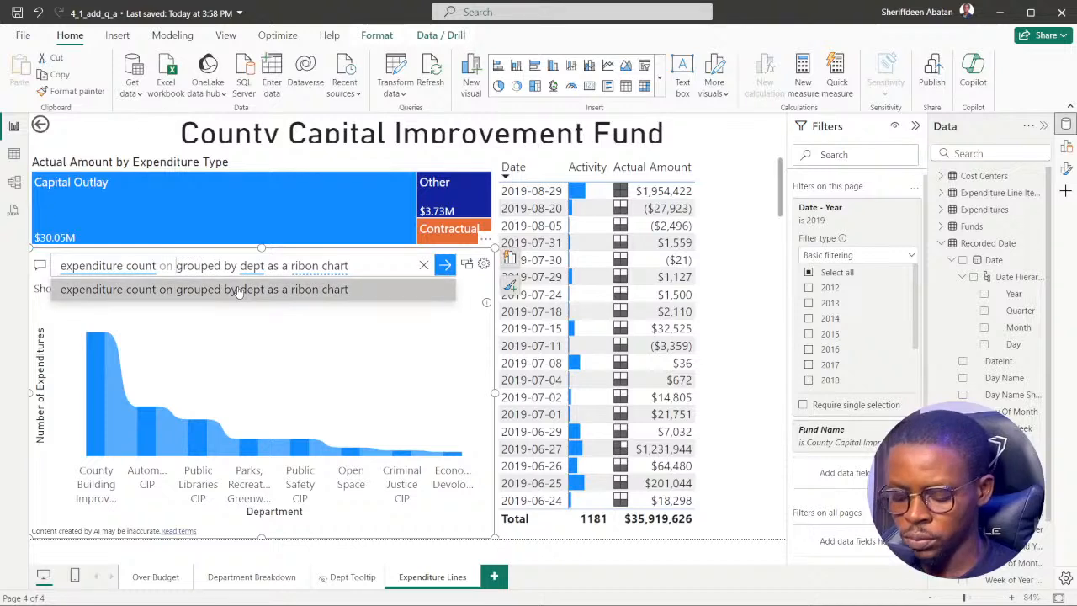
text(Tesdays)
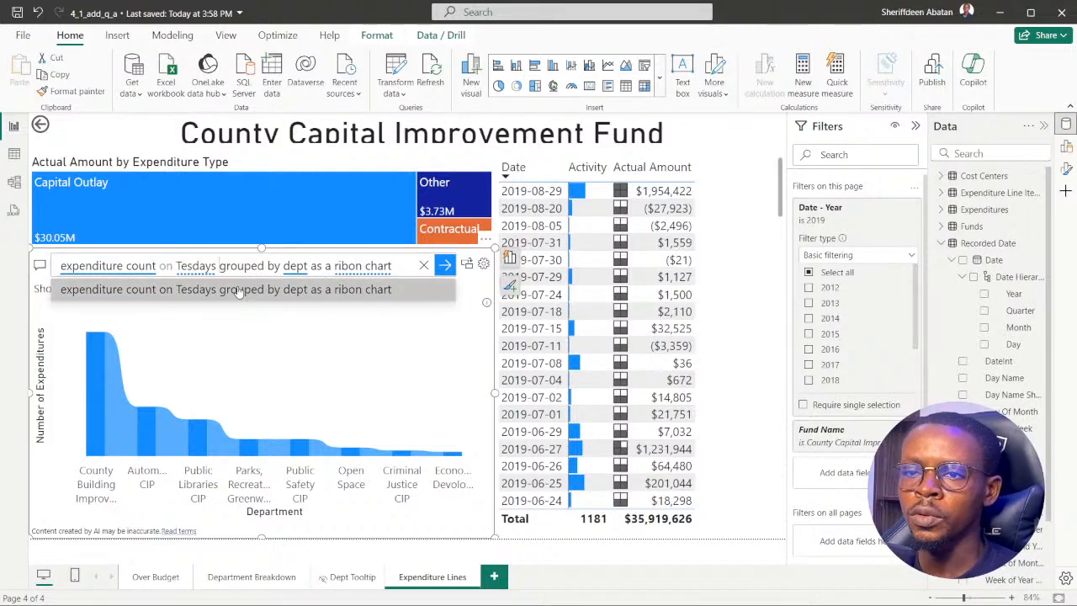
key(BackSpace)
key(BackSpace)
key(BackSpace)
key(BackSpace)
key(BackSpace)
key(BackSpace)
key(BackSpace)
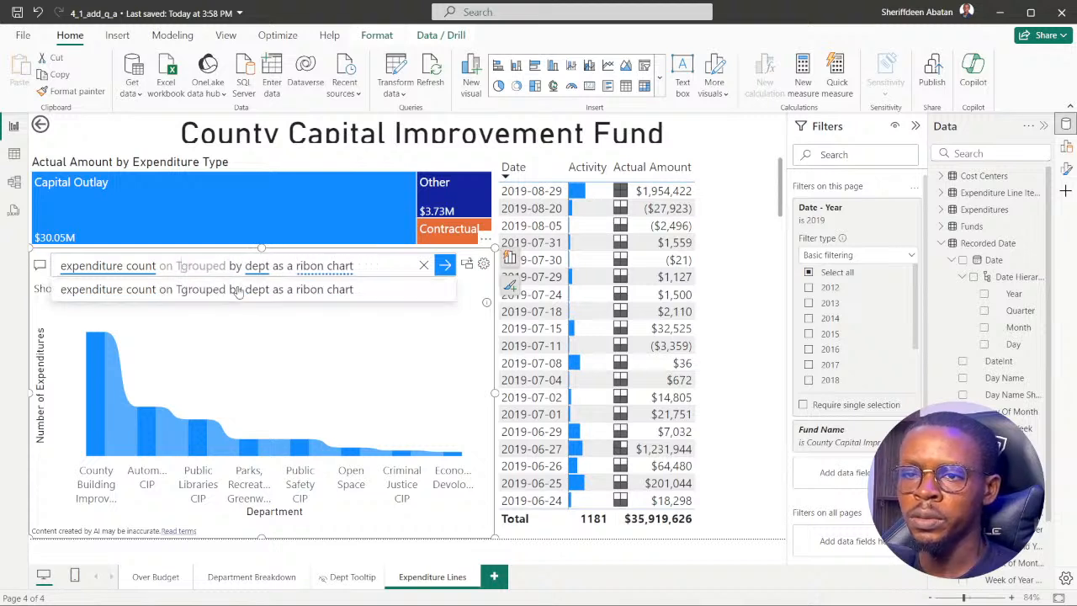
text(uesdays)
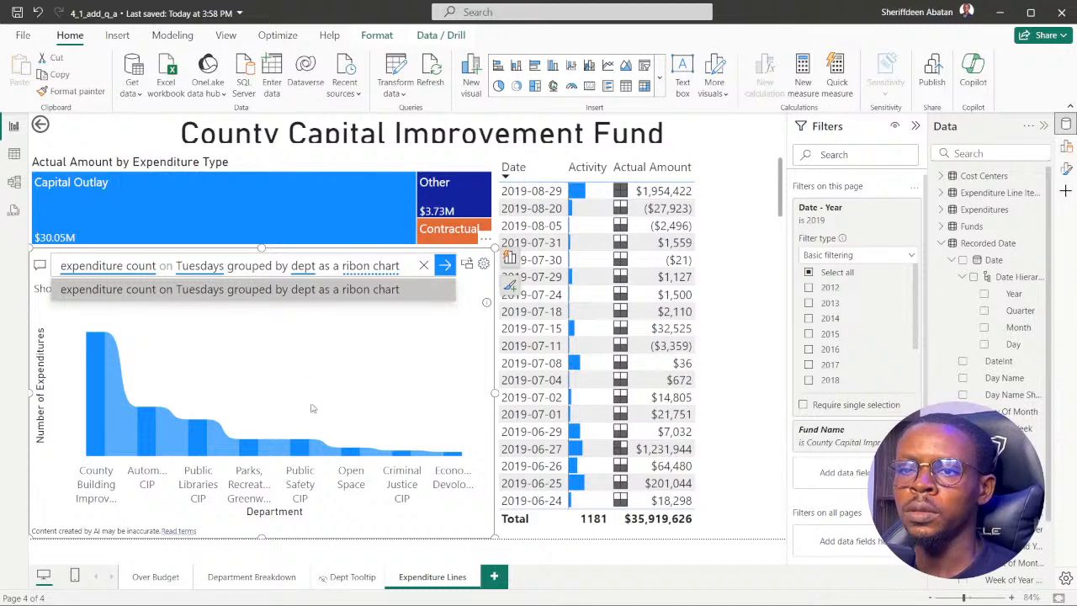
Check the department in the DataCamp instruction and replace "grouped by" with "for Open Space" before "dept" in the Q&A question.
click(476, 591)
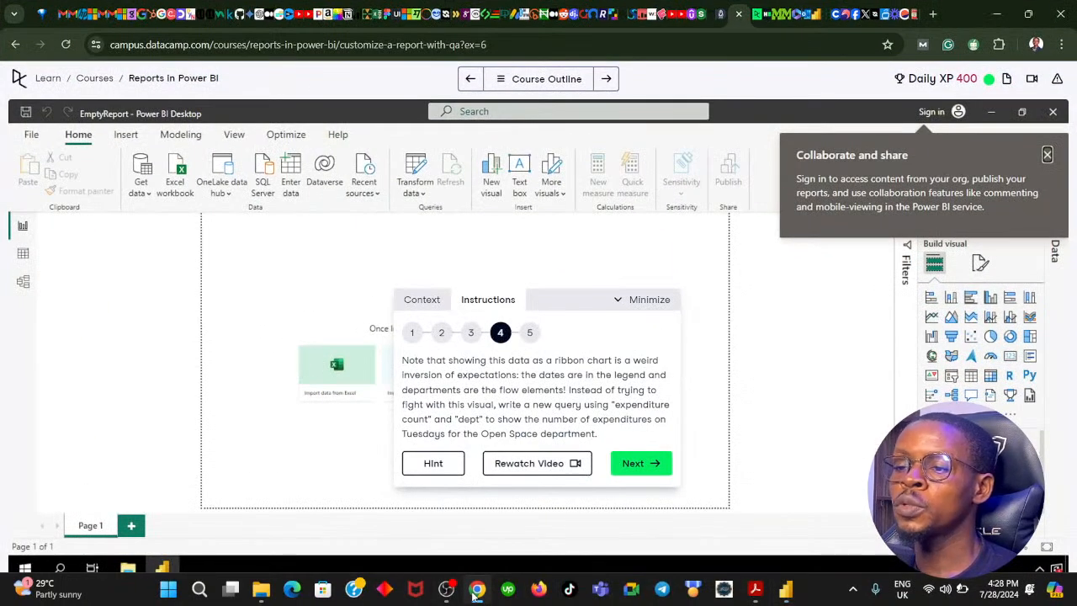
click(476, 591)
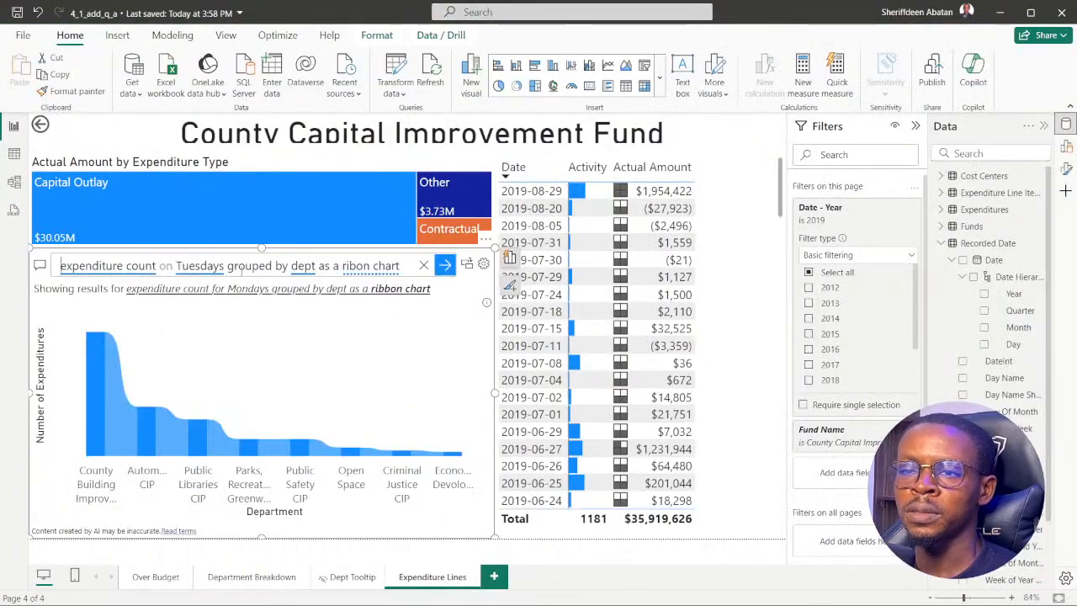
click(291, 265)
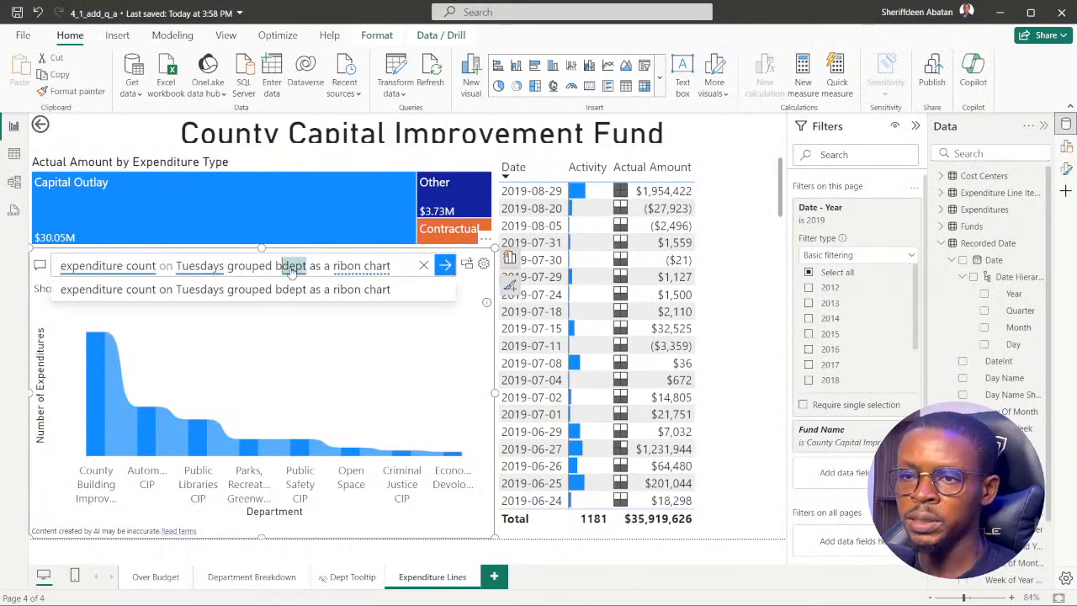
key(BackSpace)
key(BackSpace)
key(BackSpace)
key(BackSpace)
key(BackSpace)
key(BackSpace)
key(BackSpace)
key(BackSpace)
key(BackSpace)
key(BackSpace)
key(BackSpace)
text(for Open)
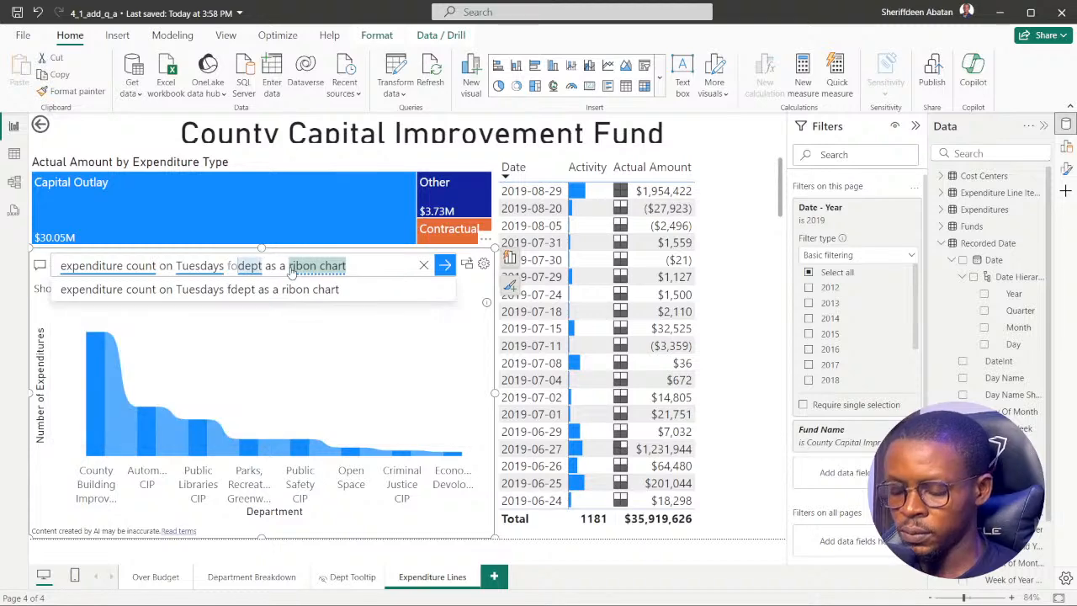
text( Spa)
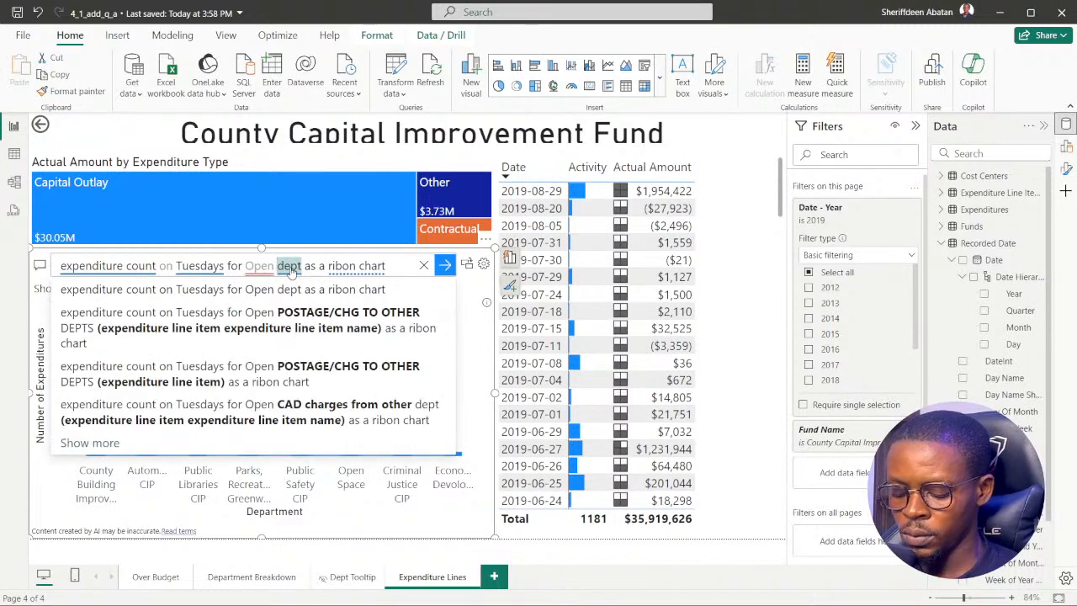
text(ce)
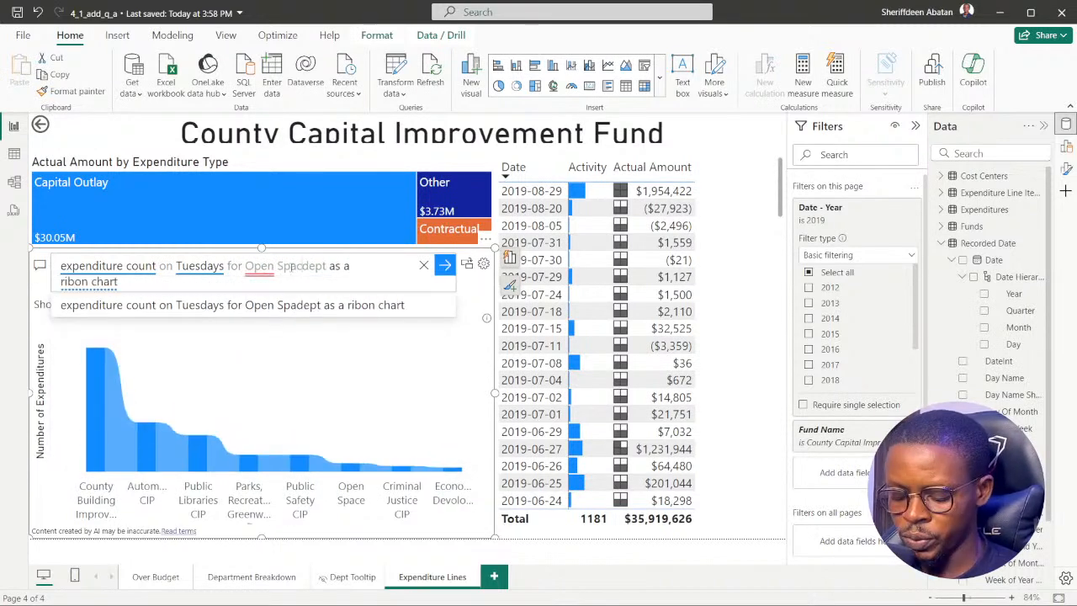
Recheck instruction 4, remove "as a ribon chart" from the end of the Q&A question and run the shortened query.
click(196, 284)
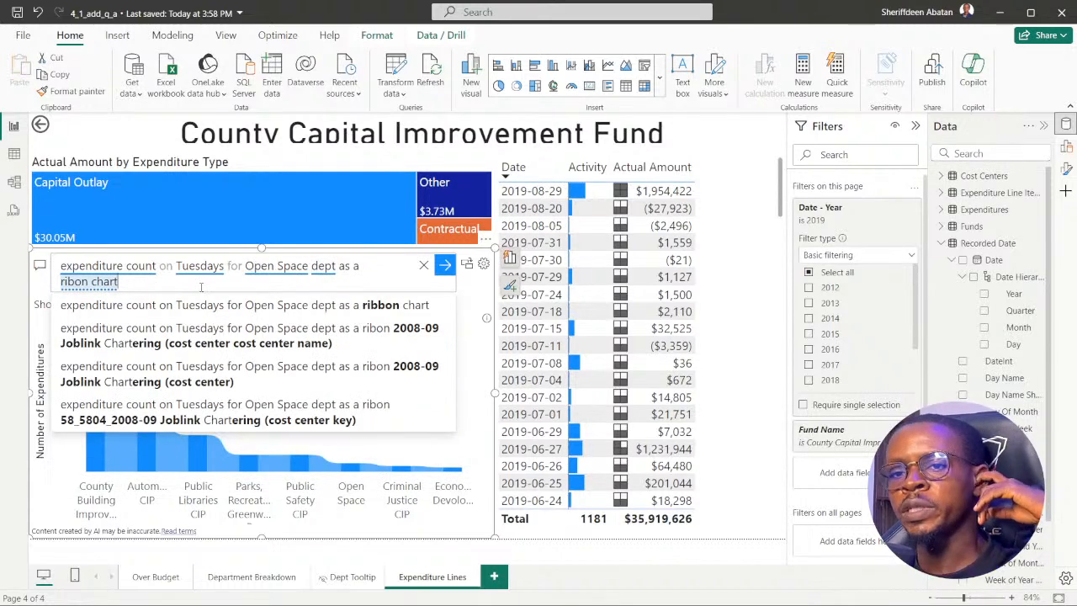
mouse_move(407, 597)
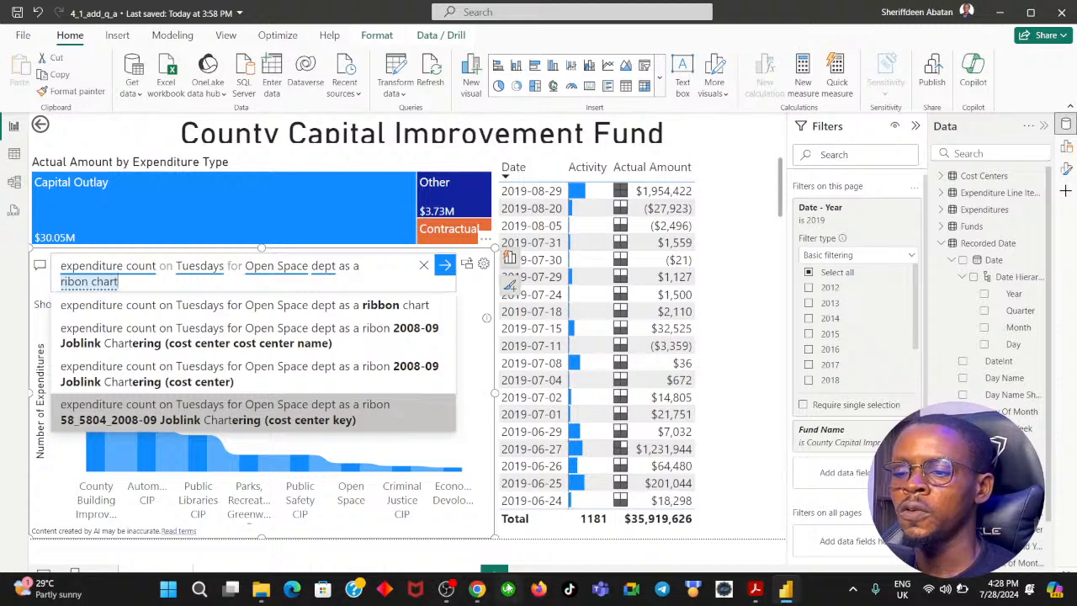
click(477, 591)
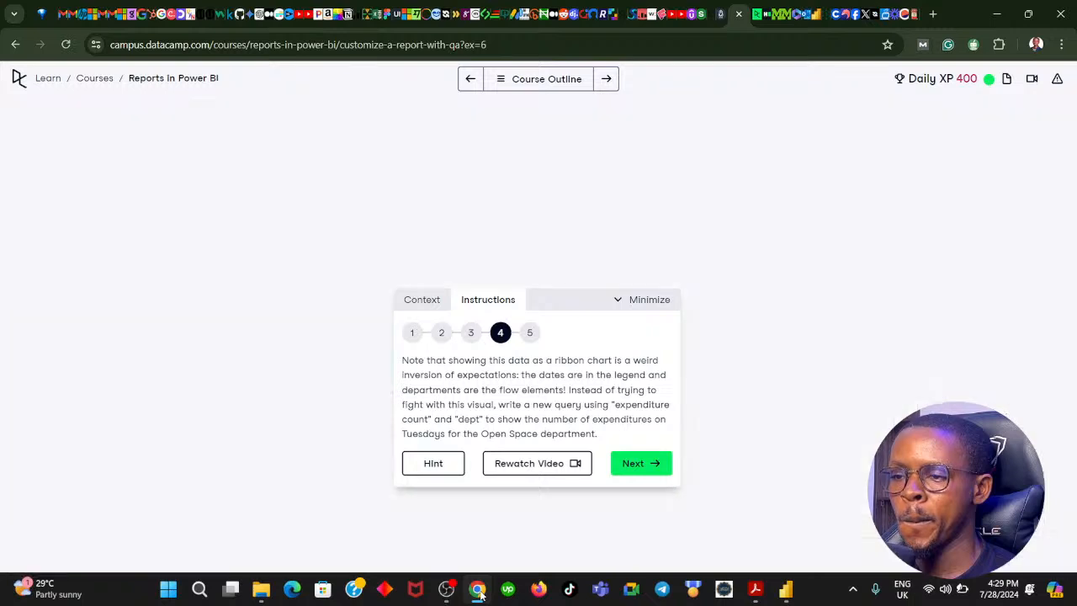
click(477, 589)
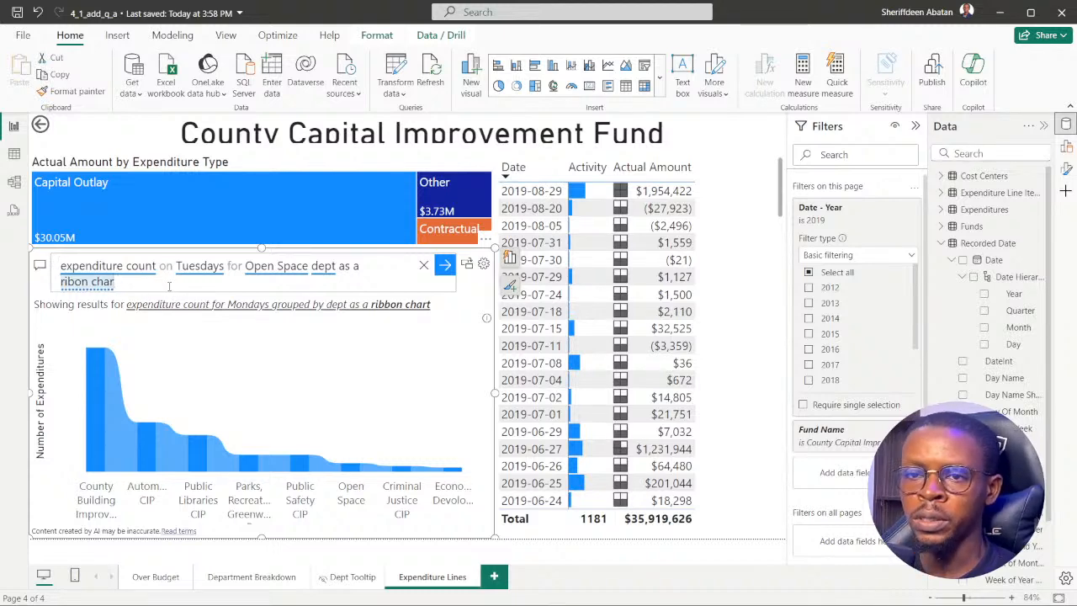
key(BackSpace)
key(BackSpace)
key(BackSpace)
key(BackSpace)
key(BackSpace)
key(BackSpace)
key(BackSpace)
key(BackSpace)
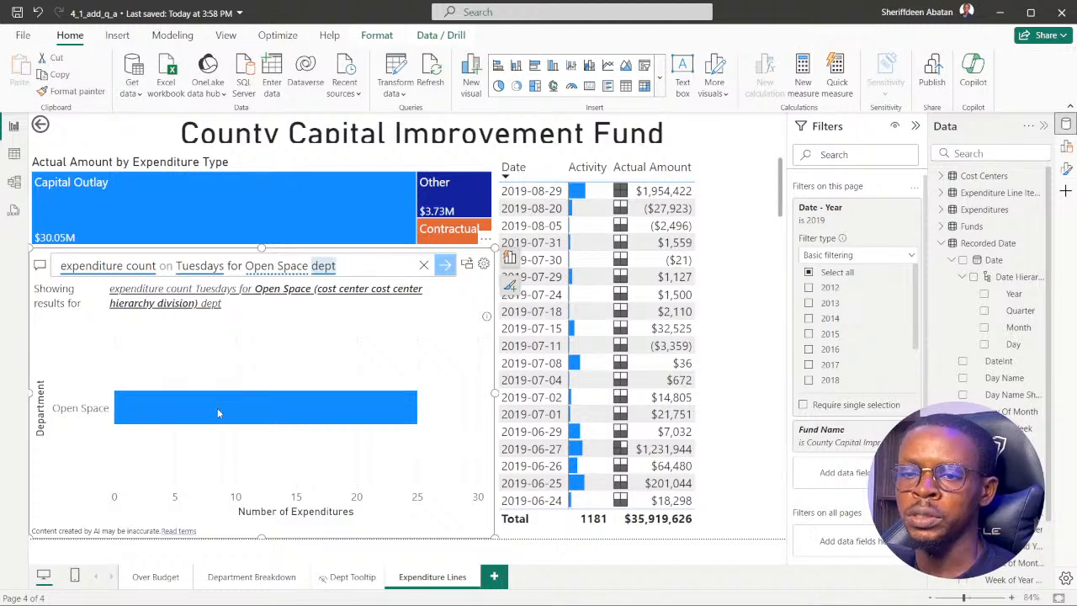
mouse_move(218, 412)
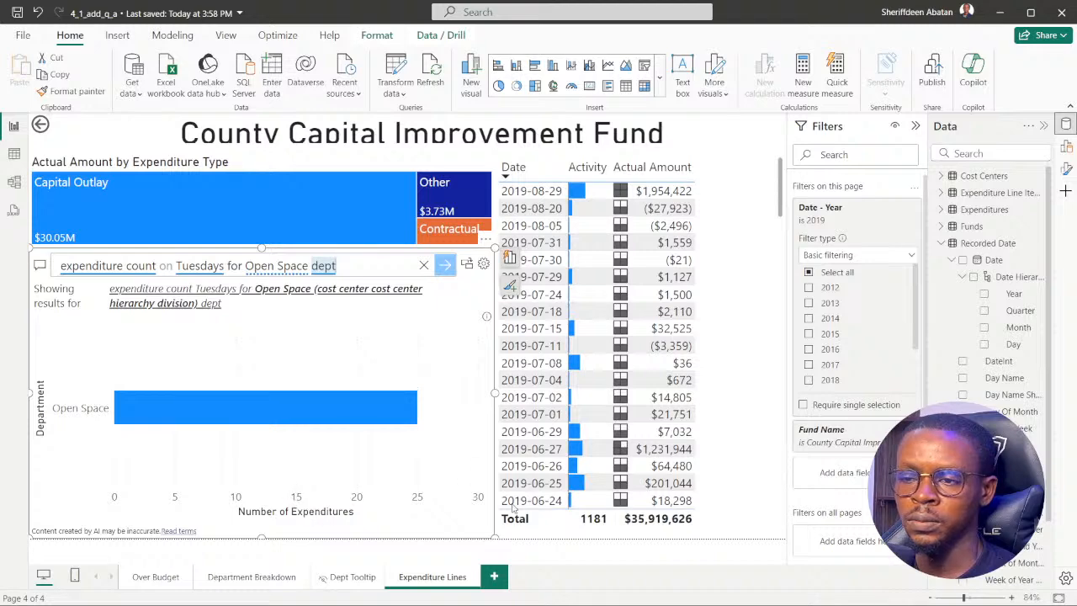
Switch to the browser, advance the DataCamp exercise to question 5 and compare it with the Open Space bar in Power BI.
mouse_move(507, 600)
click(473, 594)
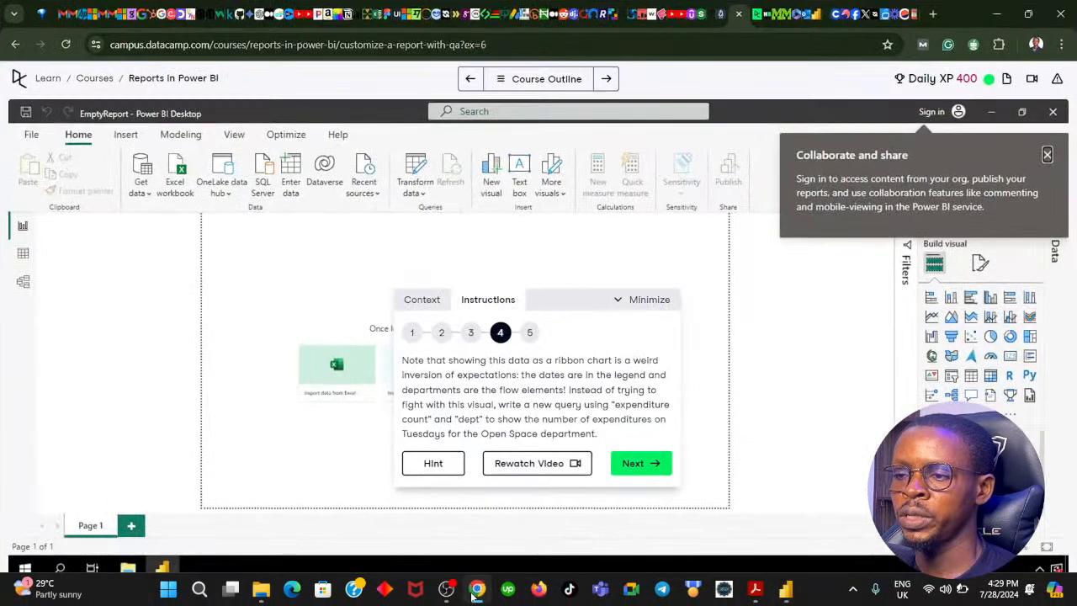
click(639, 462)
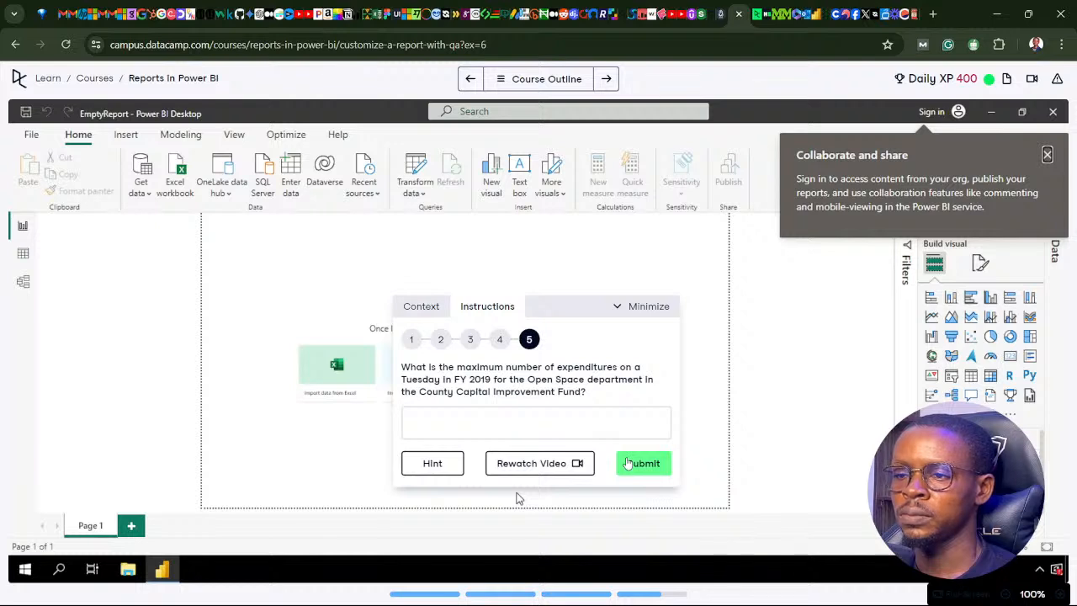
click(433, 416)
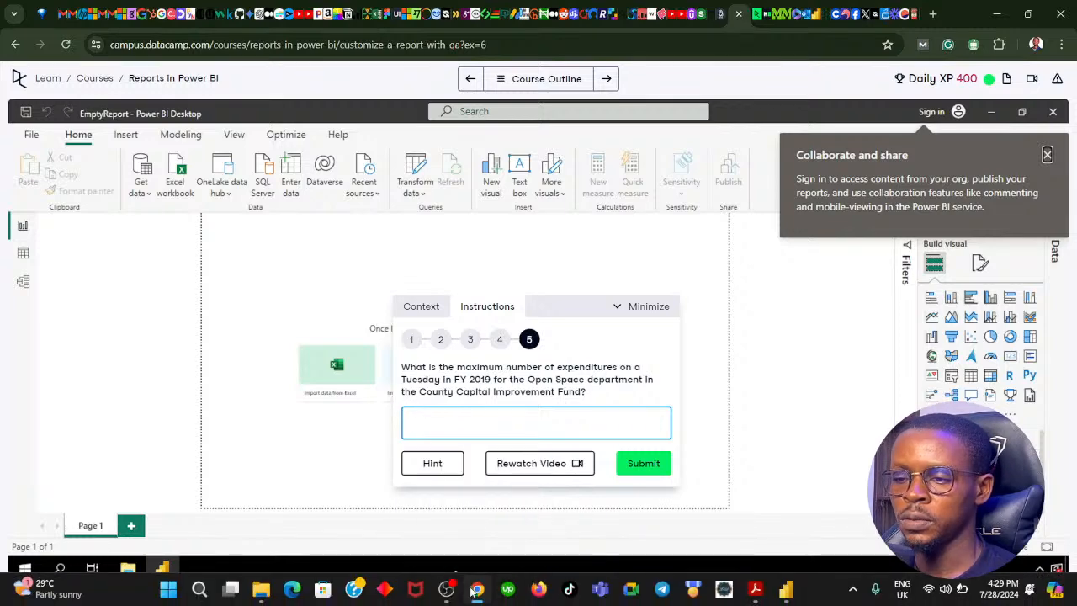
click(475, 591)
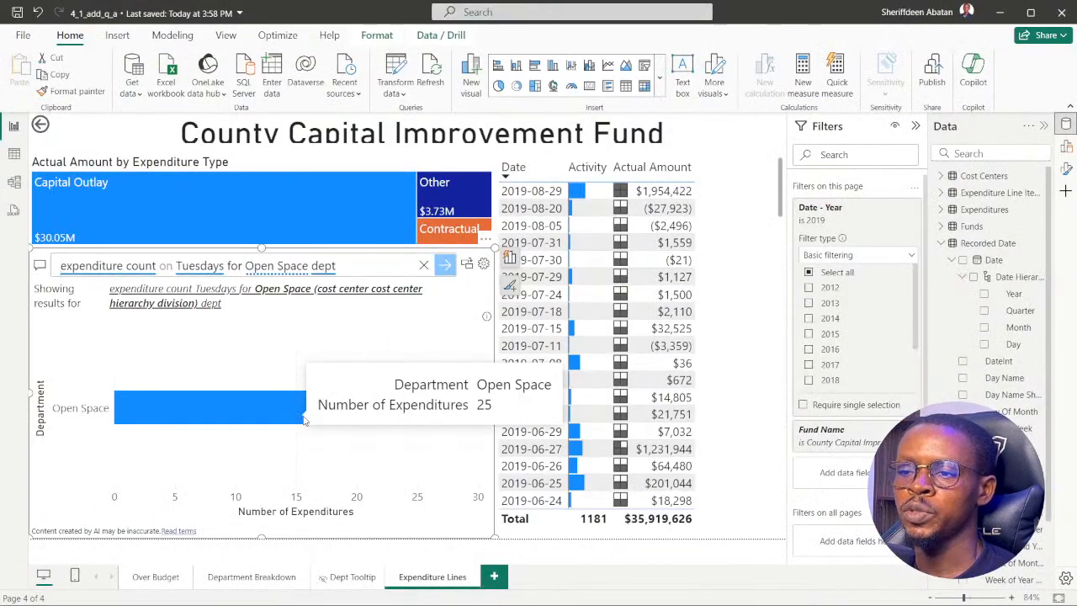
Submit 25 in DataCamp as the maximum number of Tuesday expenditures for Open Space and go back to the question.
click(477, 594)
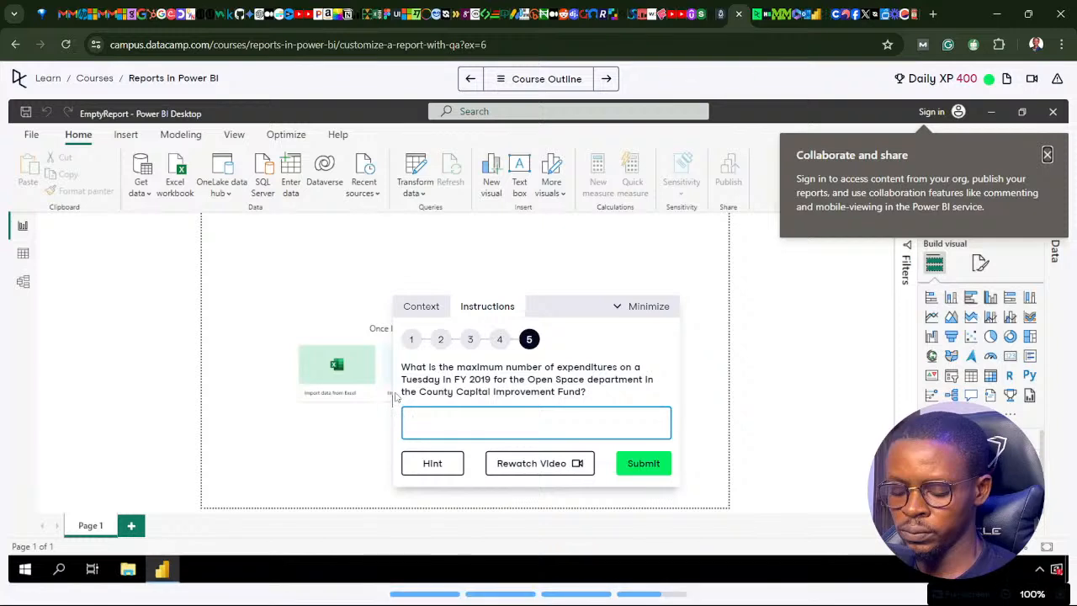
text(25)
click(630, 463)
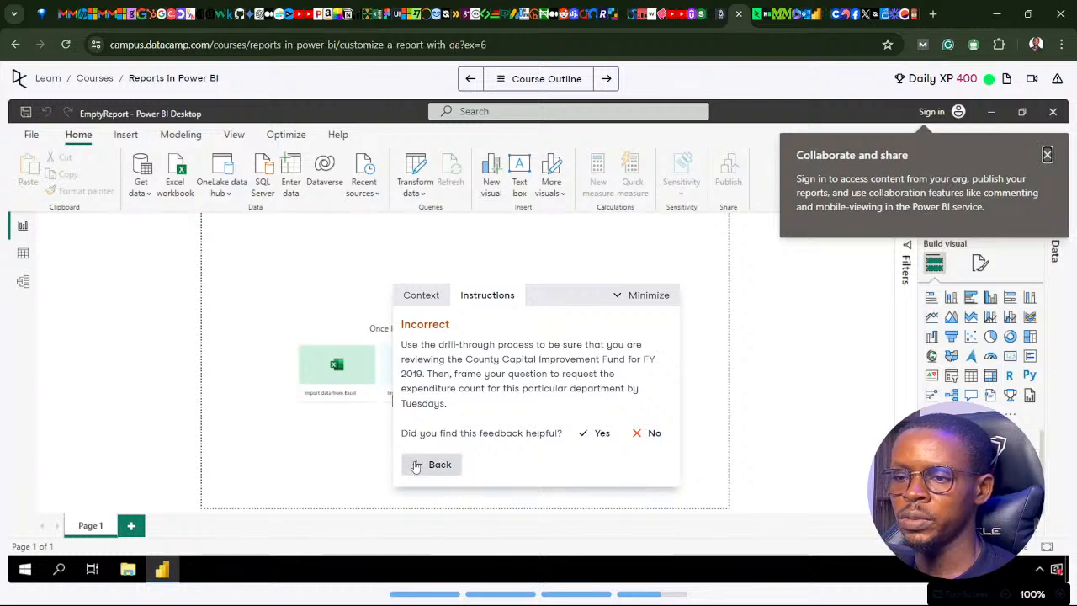
click(434, 463)
Switch back to Power BI, replace "on" with "by" before "Tuesdays" in the Q&A question and run it.
click(477, 593)
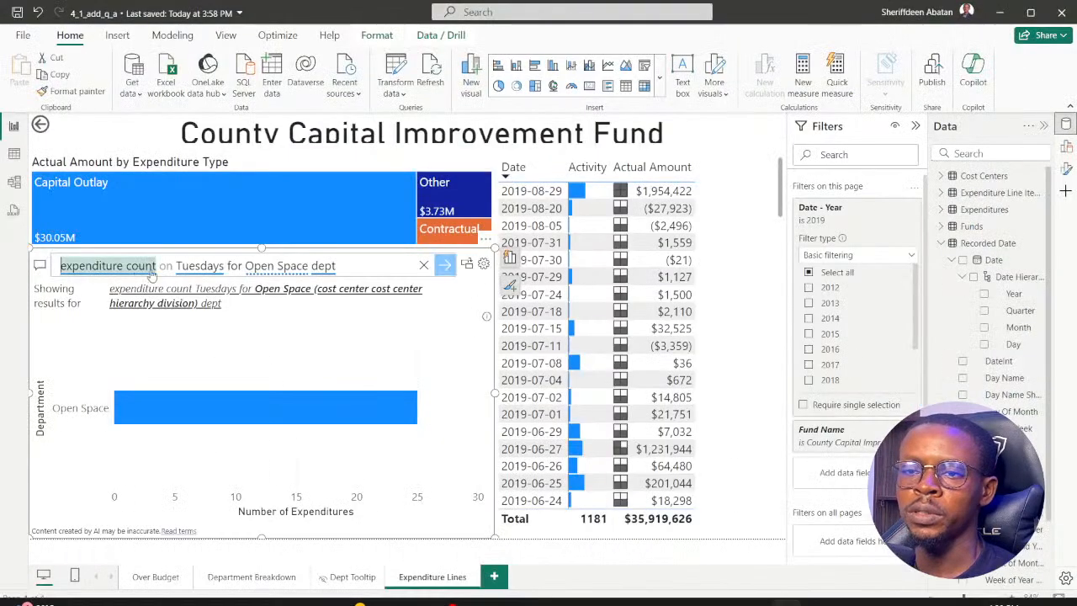
click(179, 266)
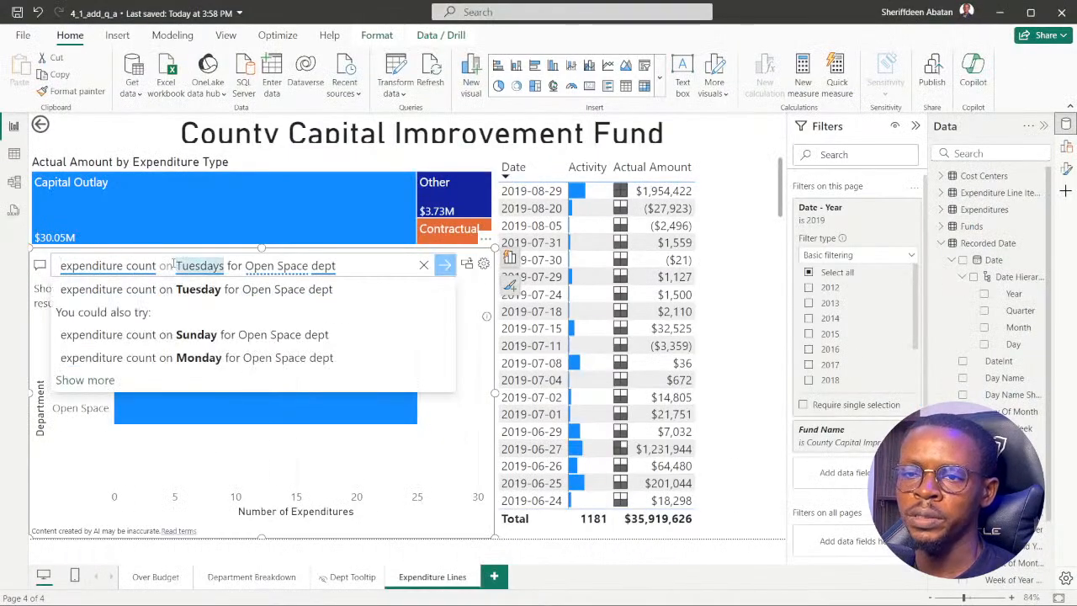
key(BackSpace)
key(BackSpace)
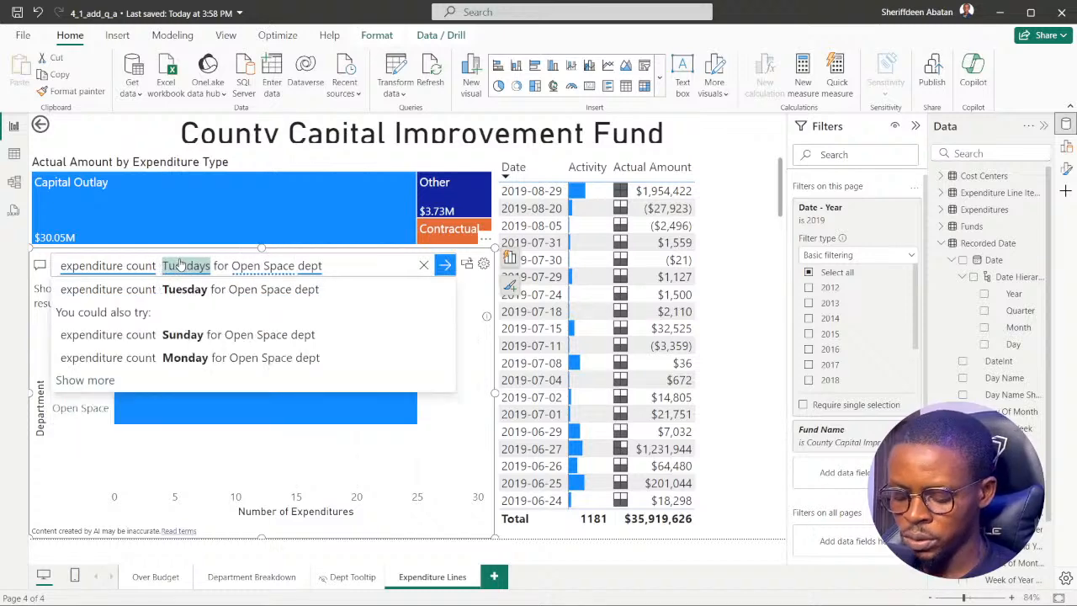
text(by)
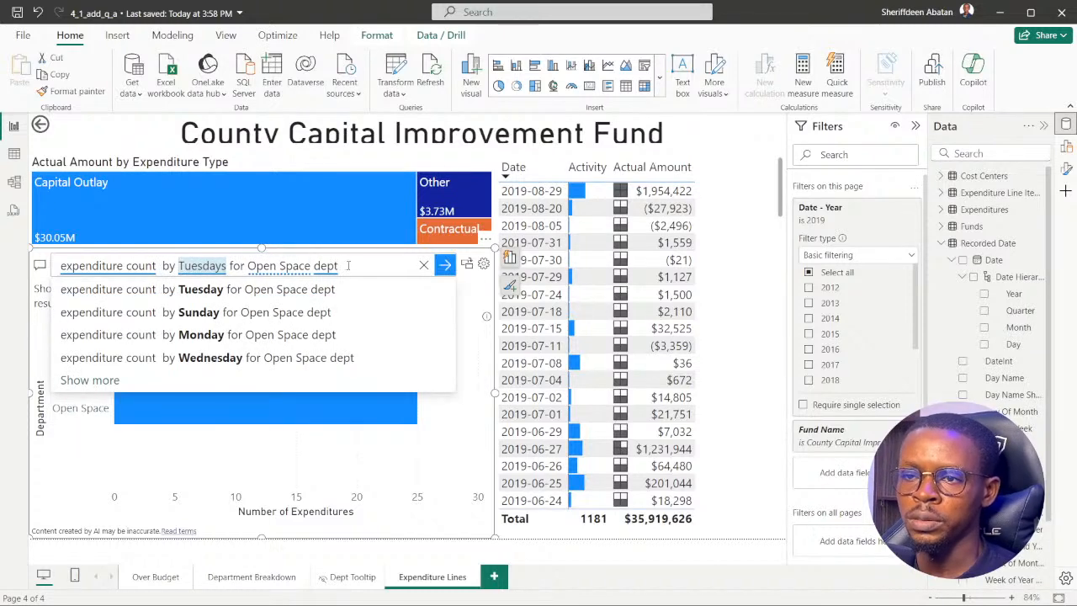
key(Return)
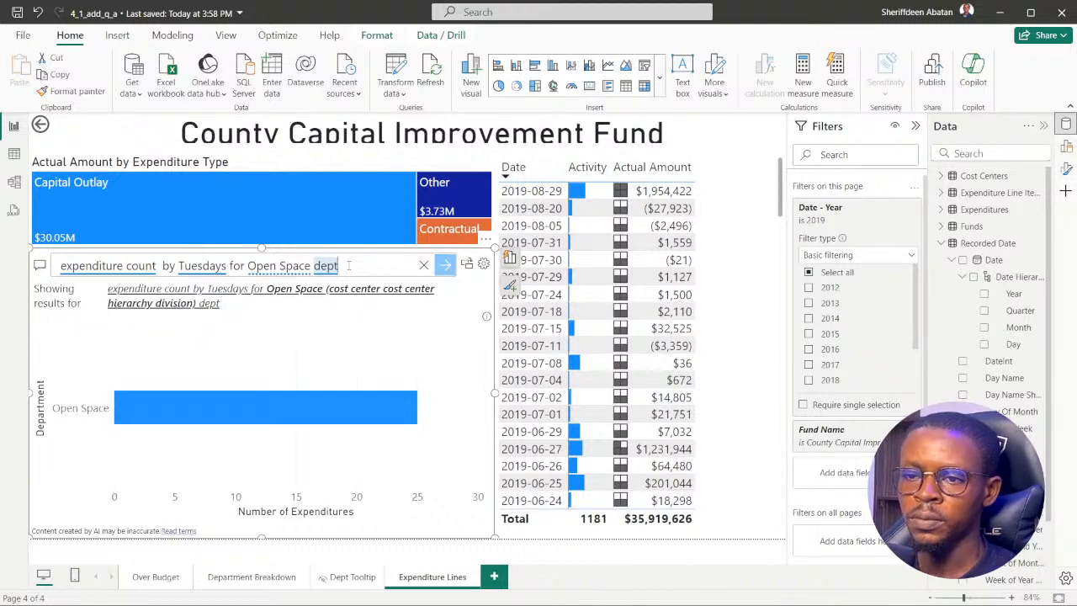
Insert "date" before "Tuesdays" in the Q&A question, run it and inspect the points on the line chart.
mouse_move(378, 410)
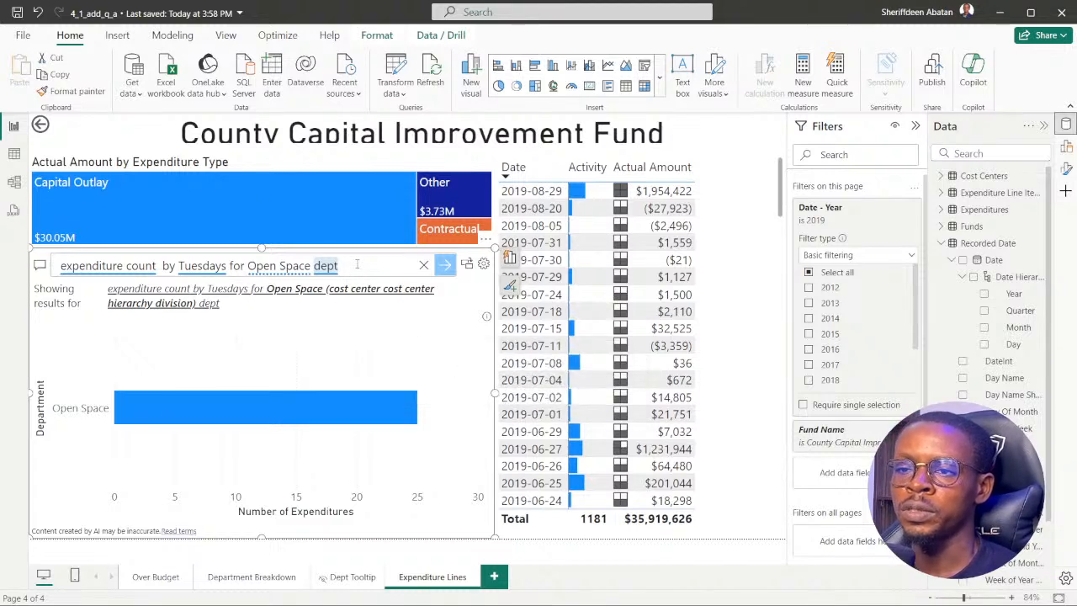
click(178, 266)
text(date)
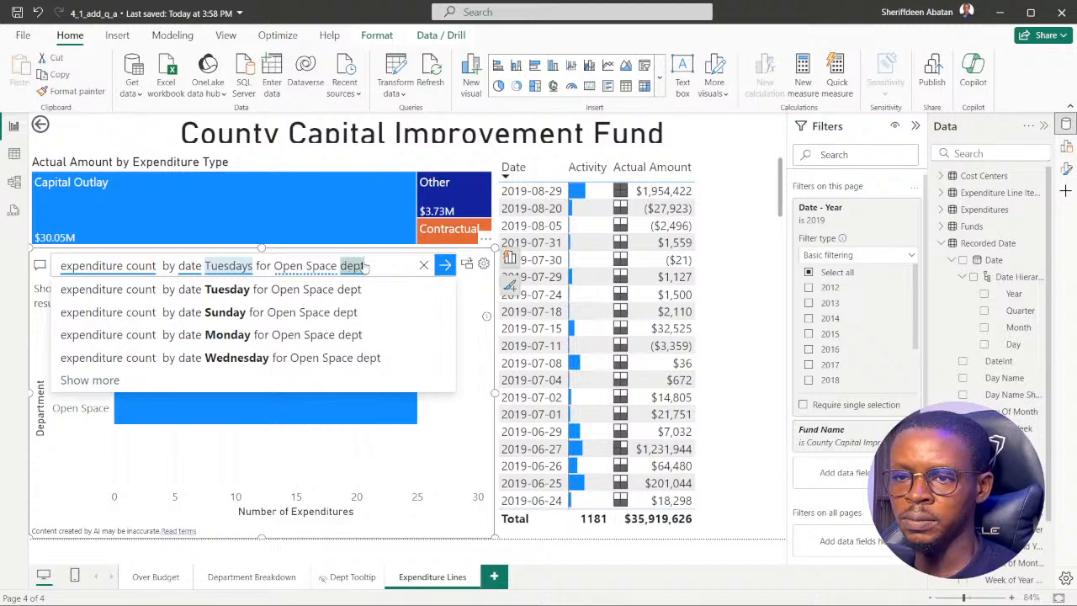
click(391, 266)
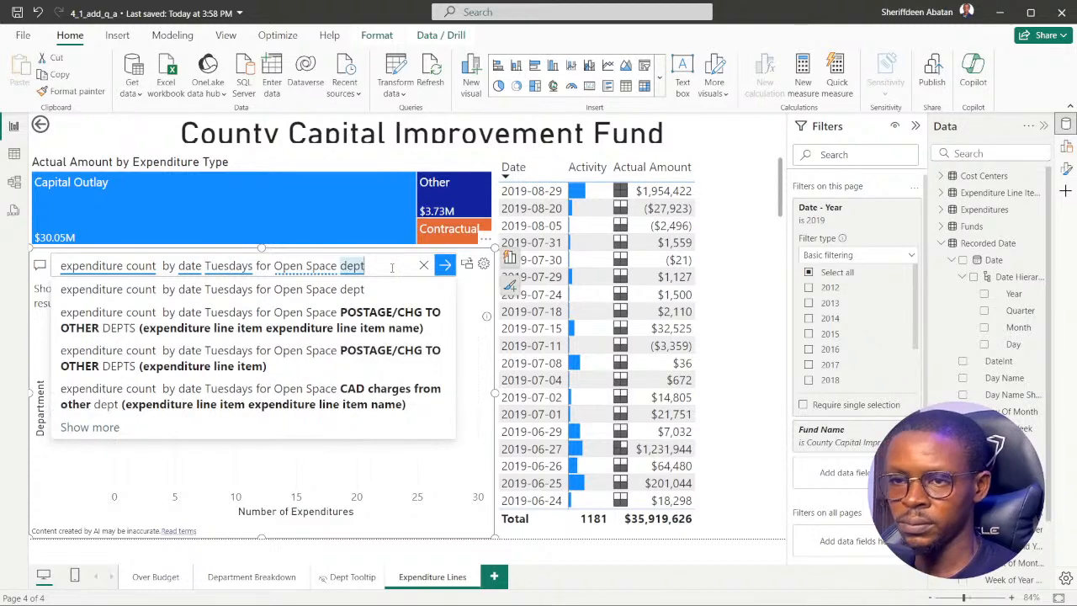
key(Return)
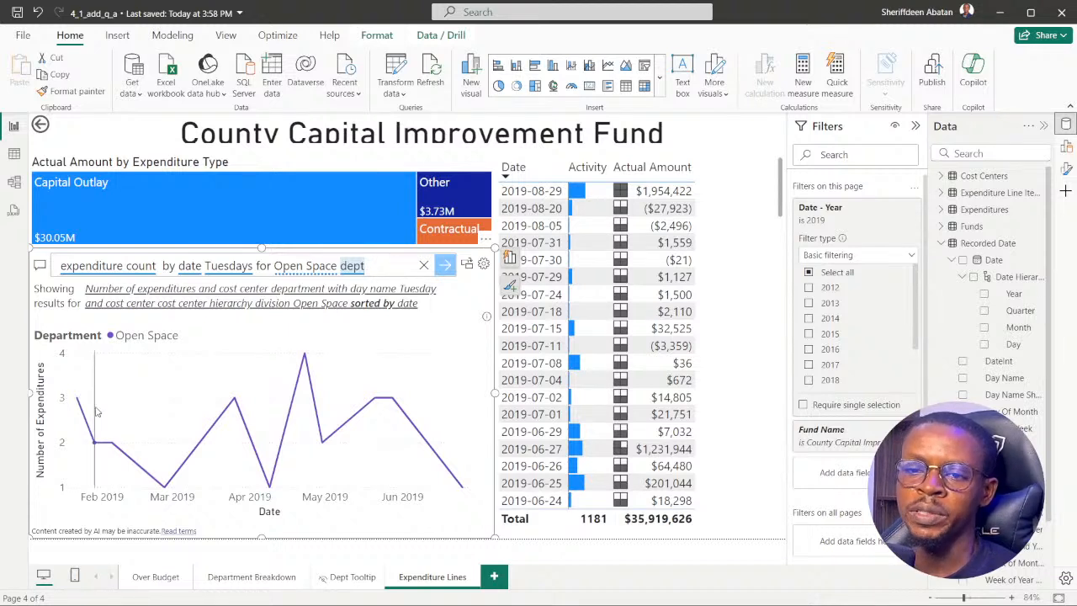
mouse_move(78, 403)
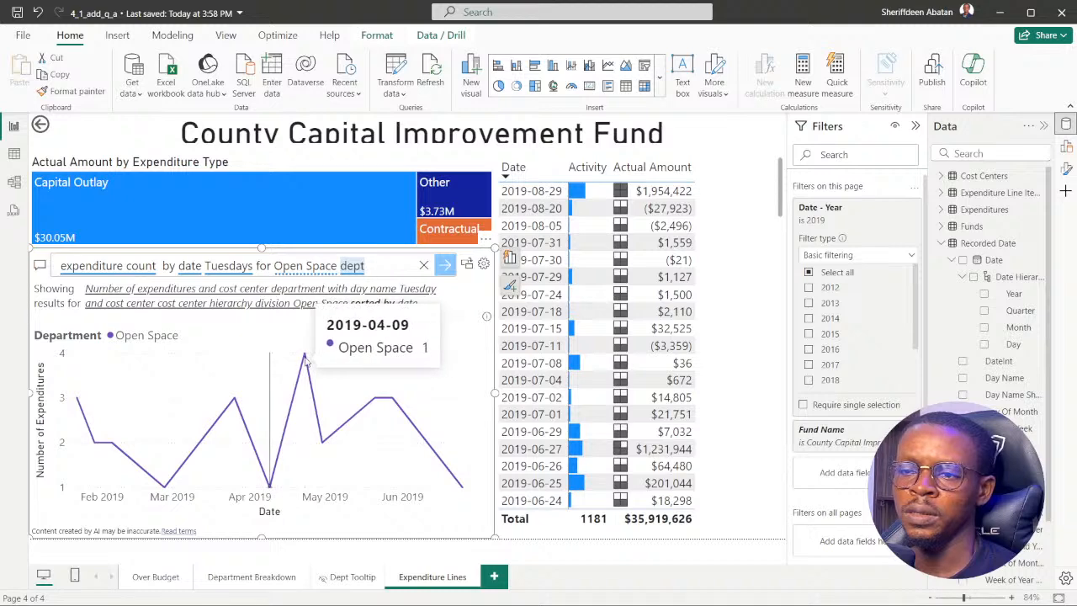
Switch to the browser, submit 4 as the answer to DataCamp question 5 and return to the question.
click(476, 588)
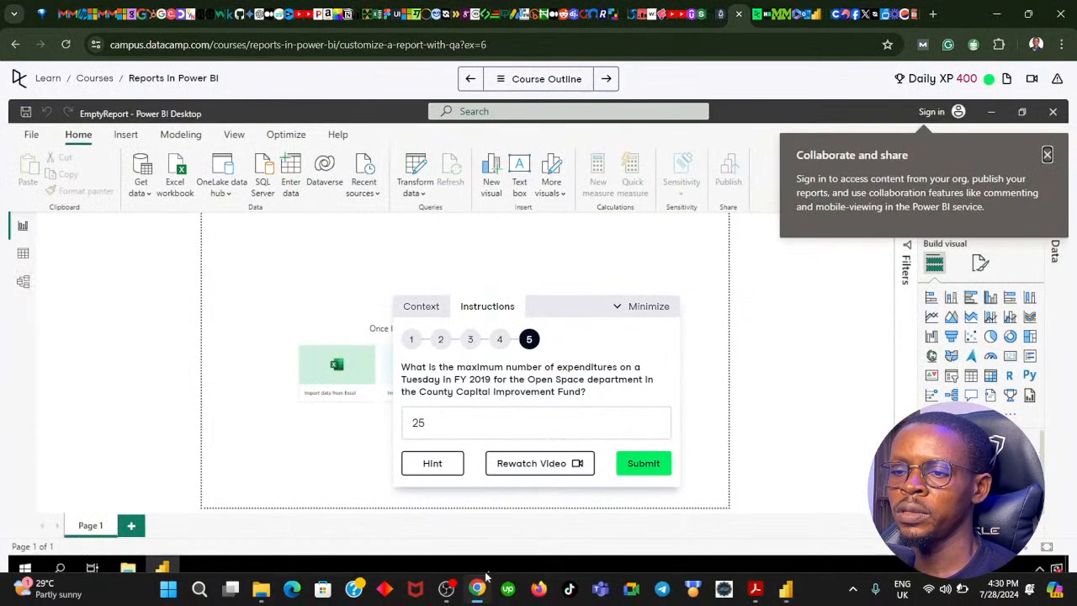
click(451, 422)
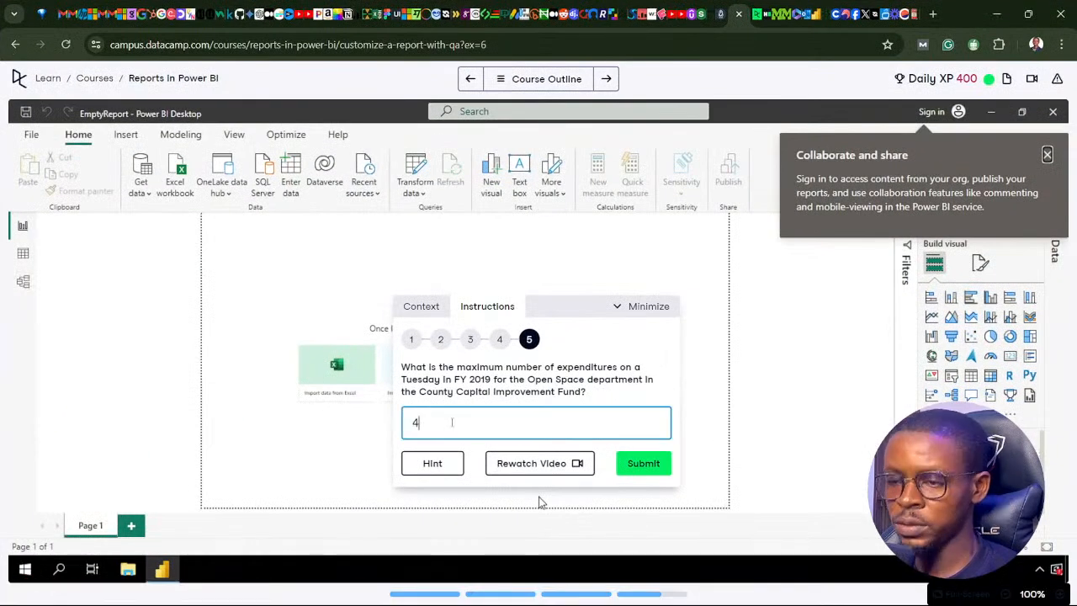
key(Return)
click(420, 471)
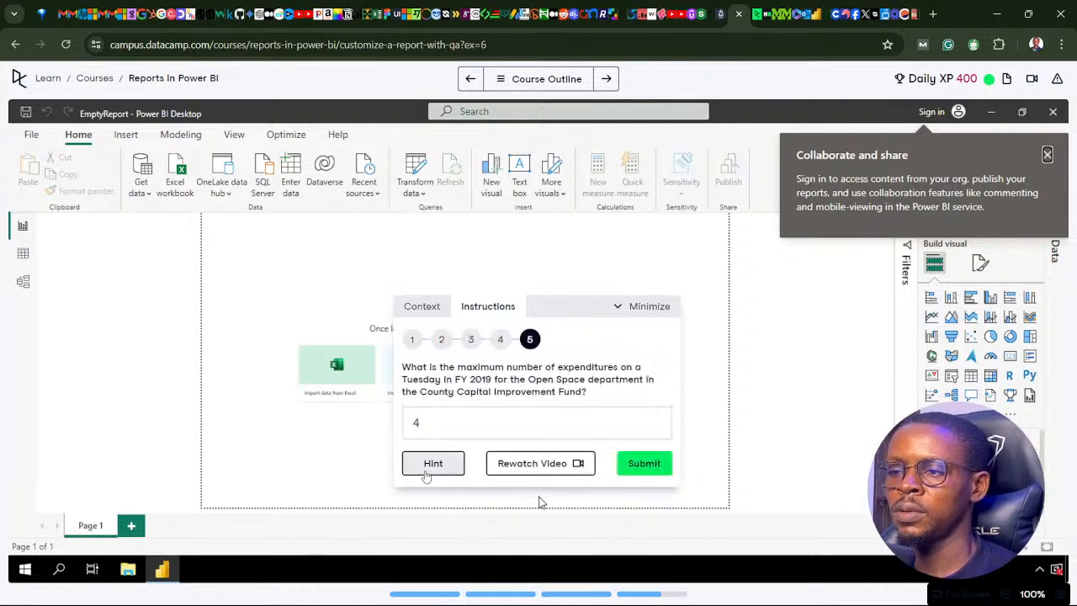
click(638, 468)
click(442, 473)
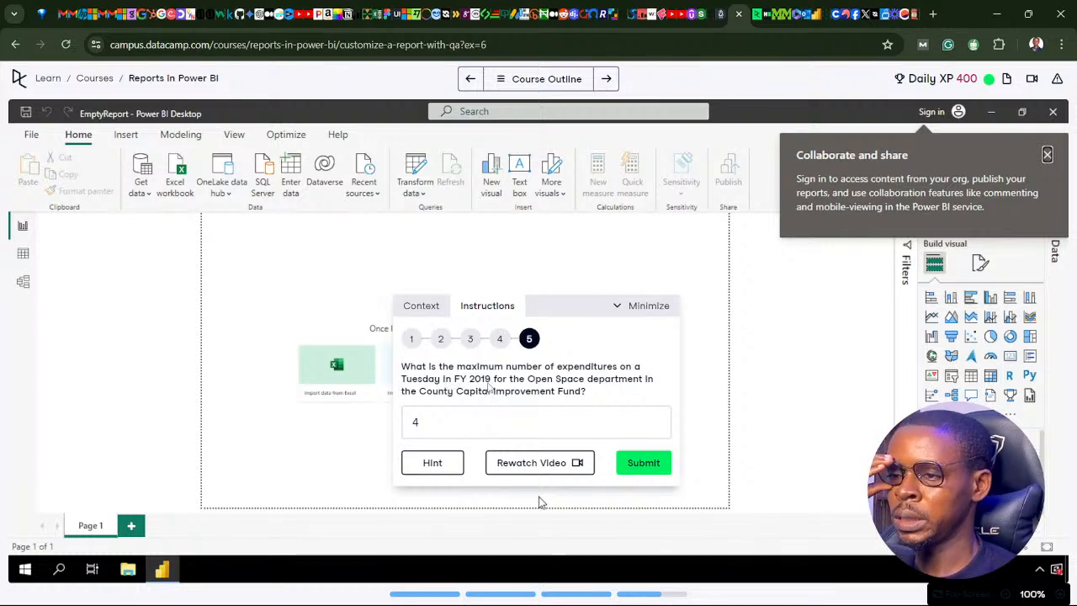
Switch to Power BI and examine the line chart's low and peak points and the suggestions for "Open Space".
mouse_move(455, 586)
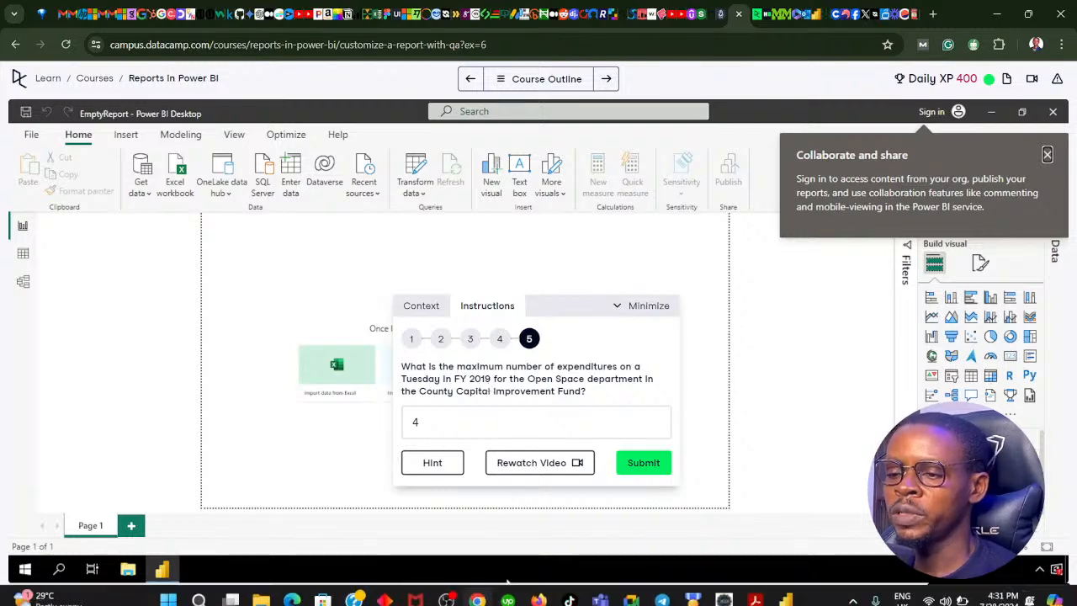
click(491, 593)
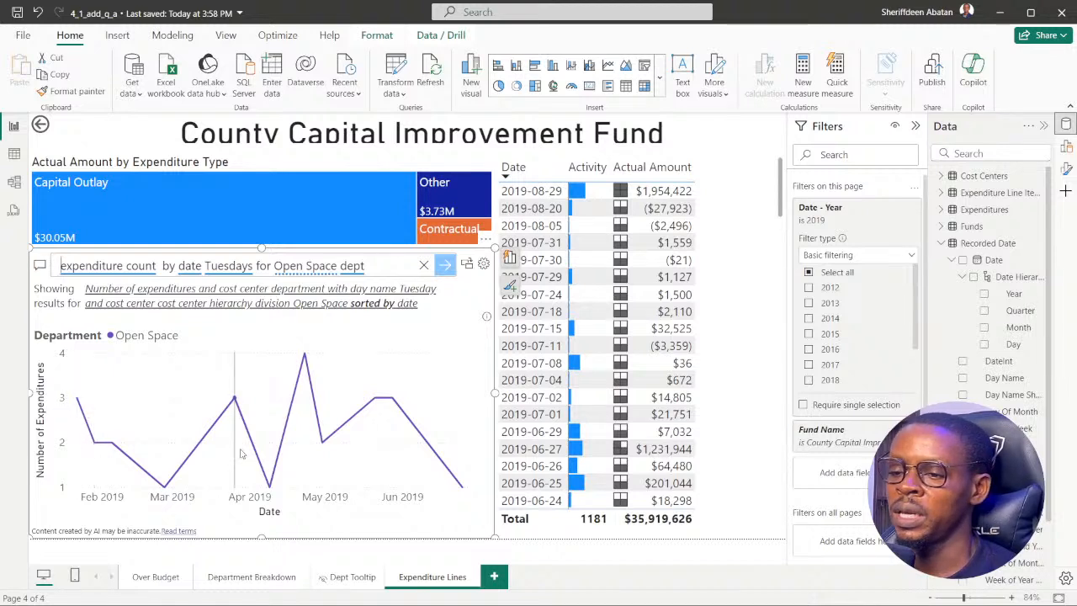
mouse_move(225, 450)
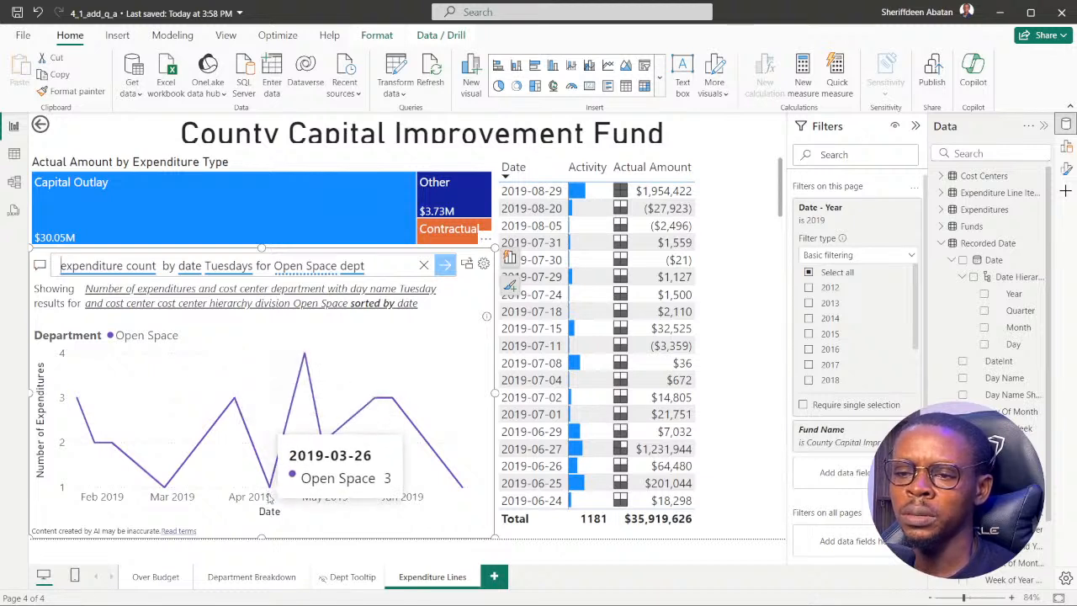
mouse_move(307, 359)
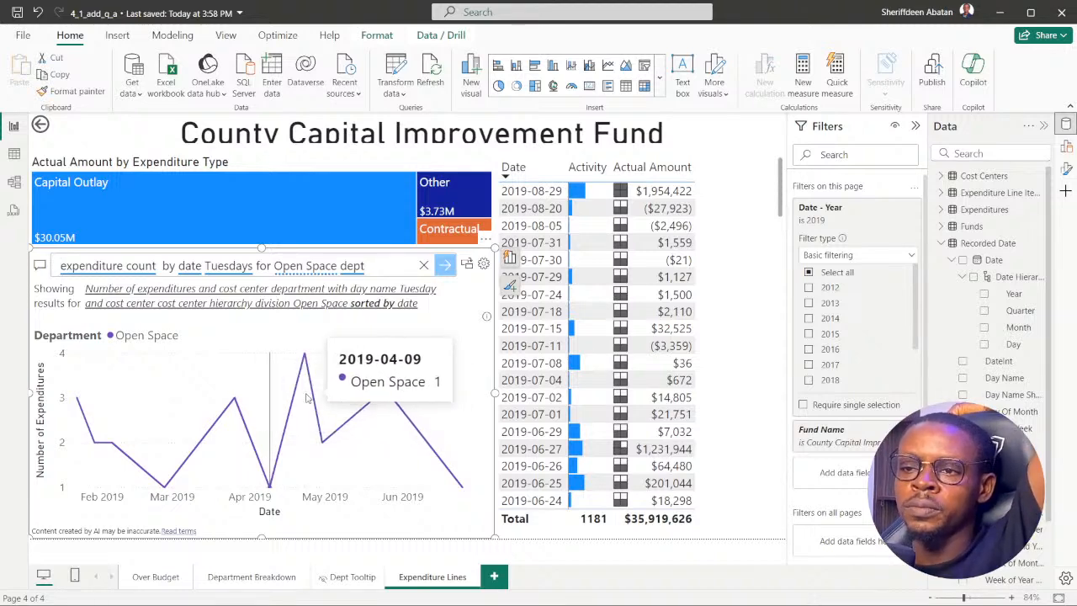
click(306, 268)
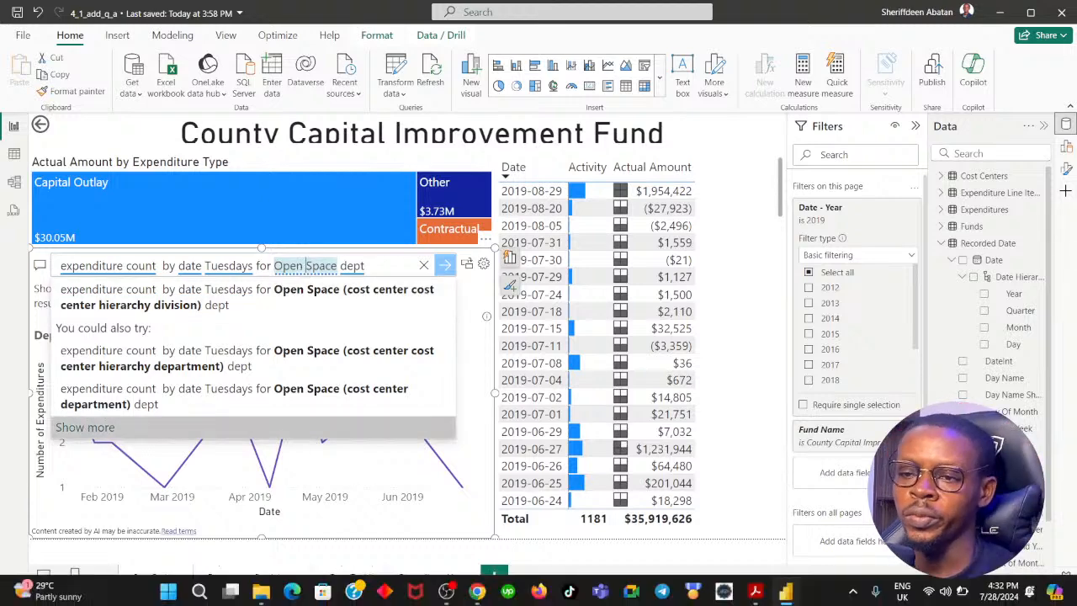
Reopen DataCamp instruction 4 in the browser, reread its query wording and switch back to Power BI.
click(471, 596)
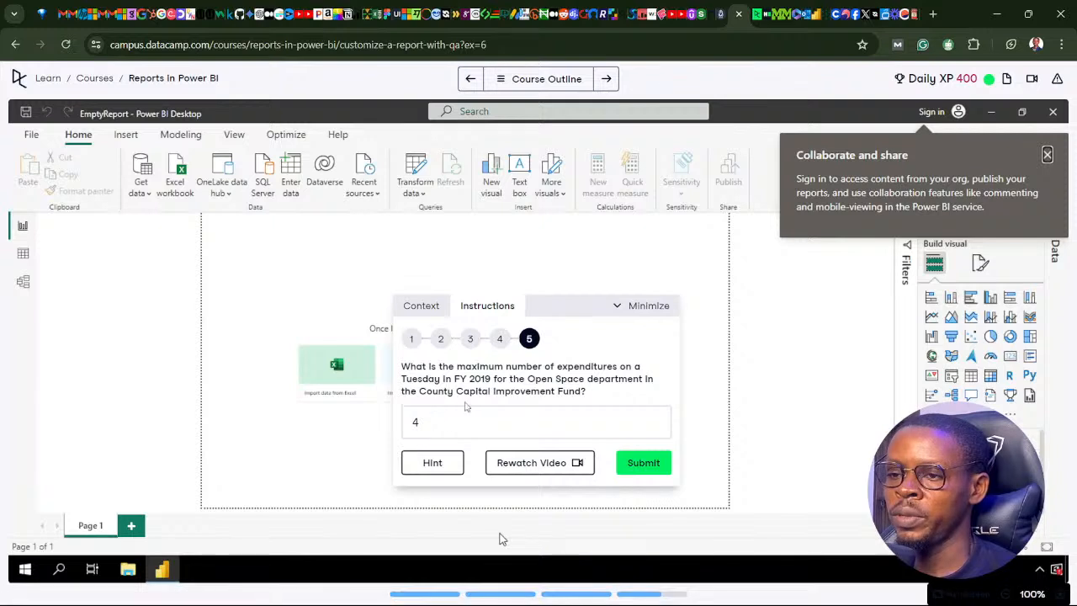
click(498, 338)
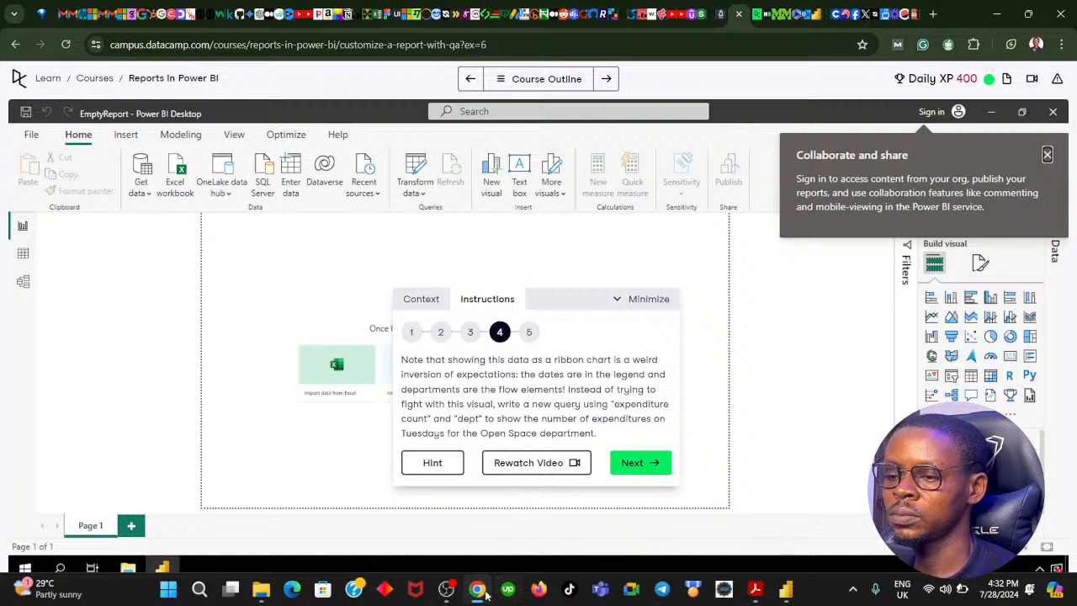
click(477, 591)
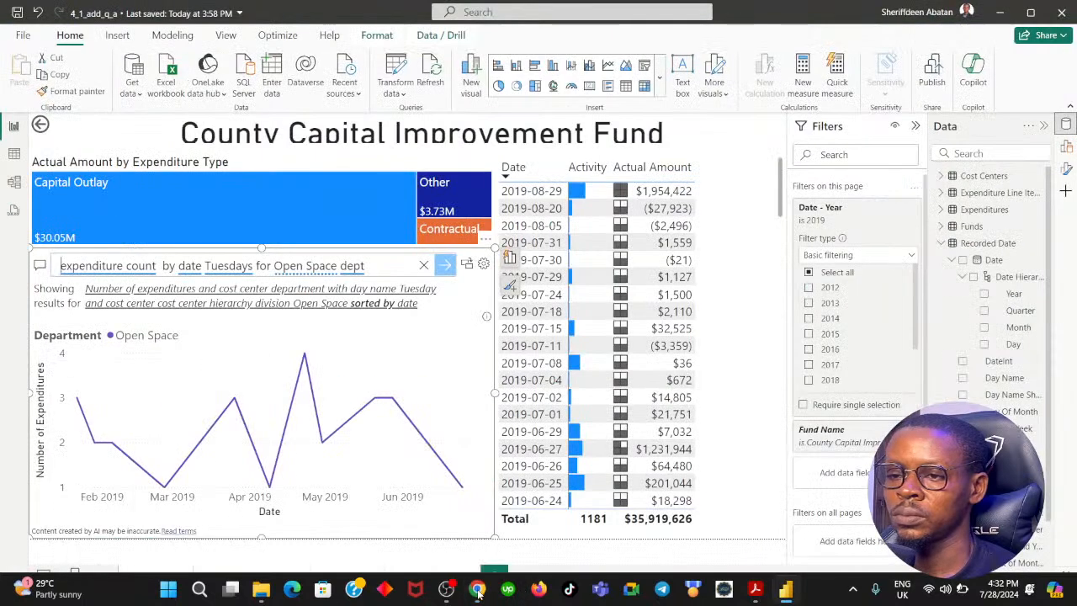
Set "Open Space" to "Open Space (cost center department)" in the Q&A question and compare the chart with DataCamp instruction 4.
click(287, 267)
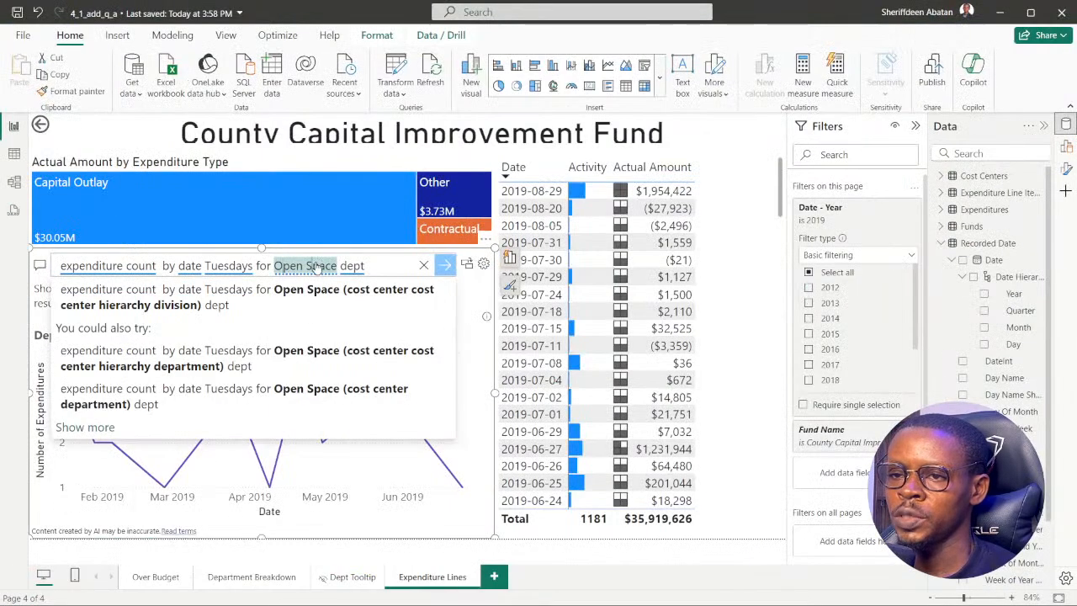
click(376, 266)
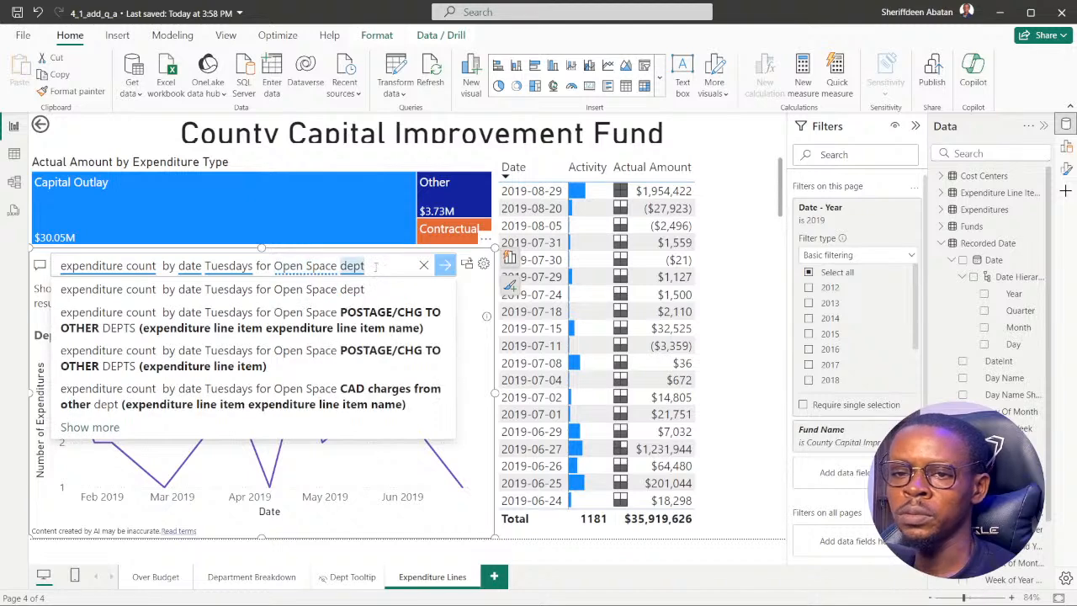
click(322, 289)
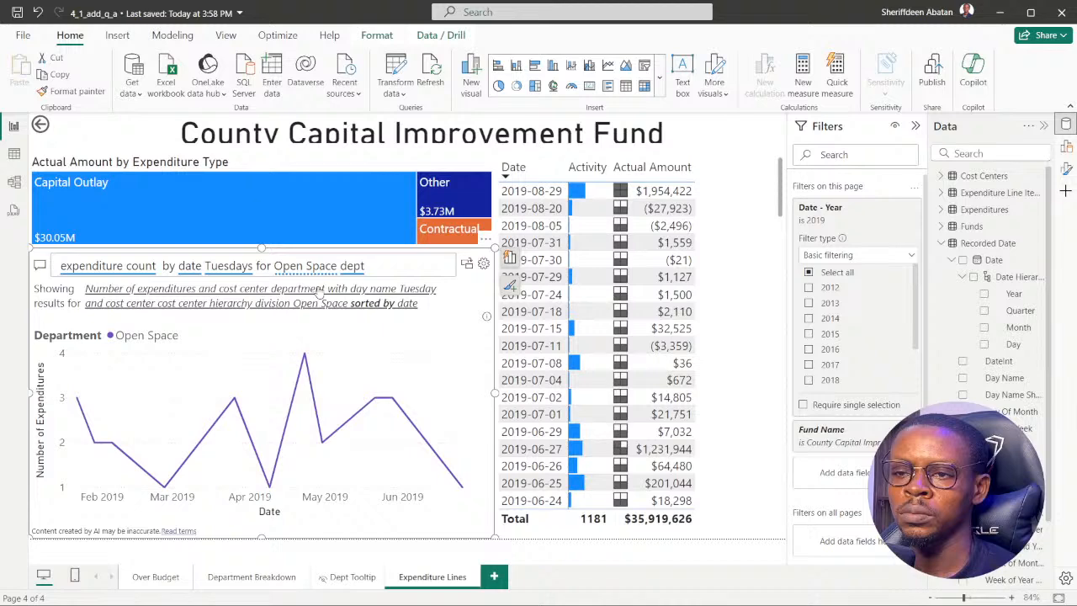
click(319, 268)
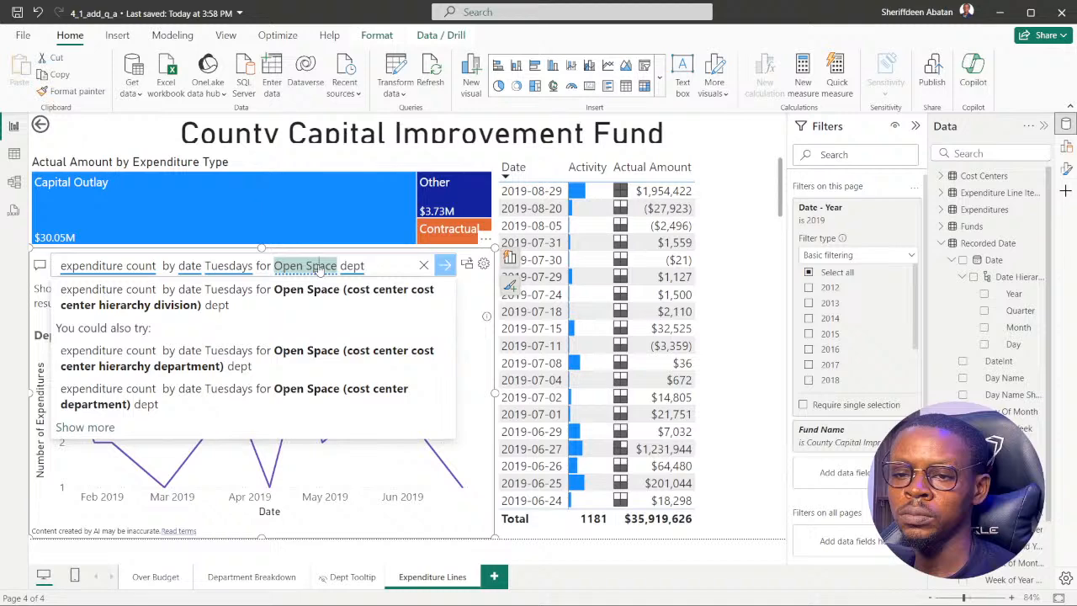
click(299, 397)
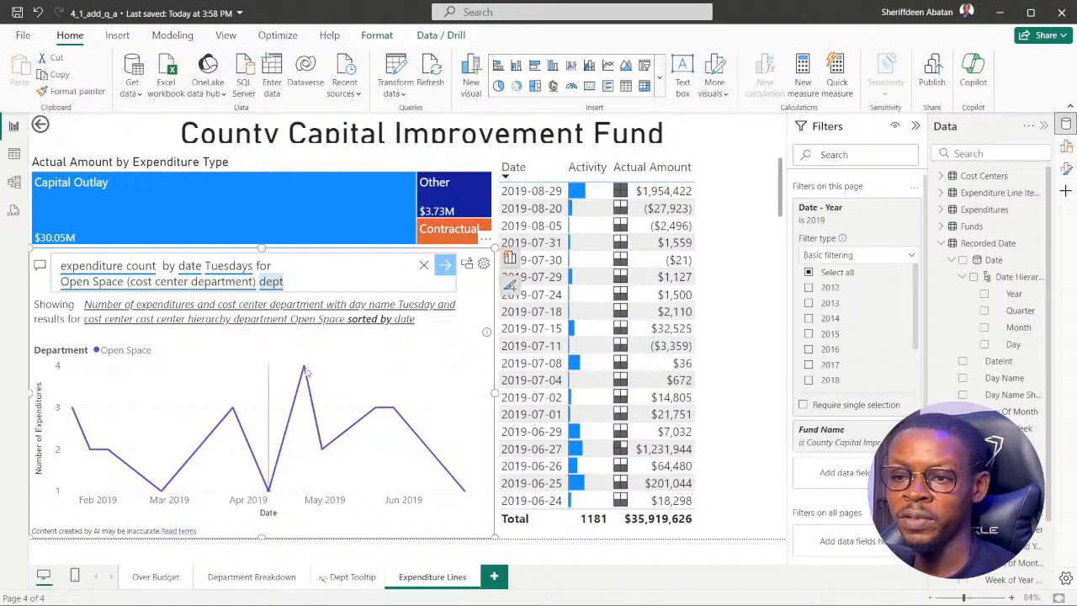
mouse_move(305, 371)
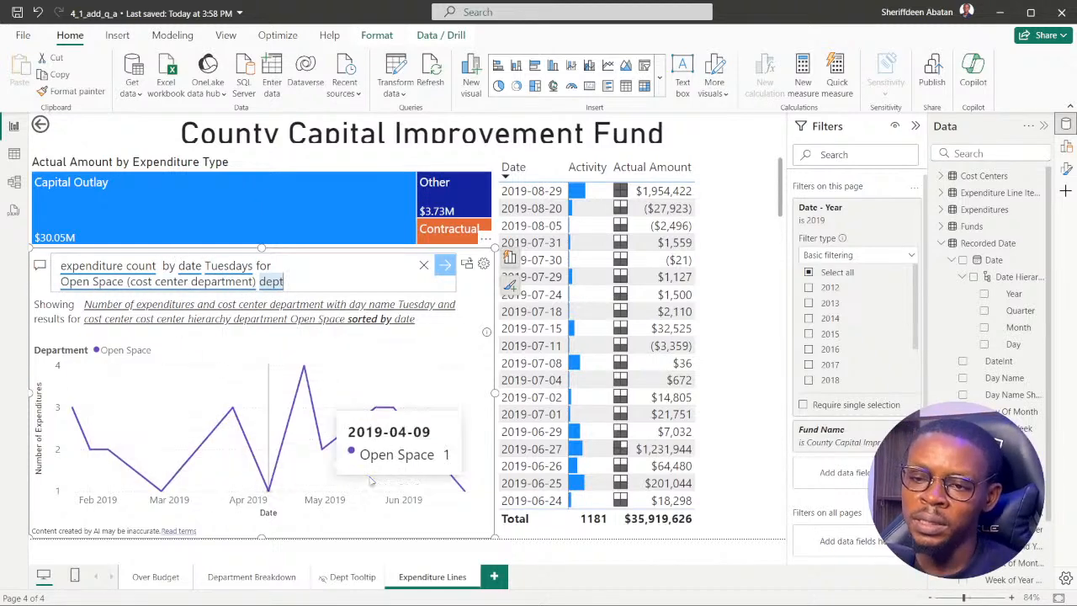
click(477, 588)
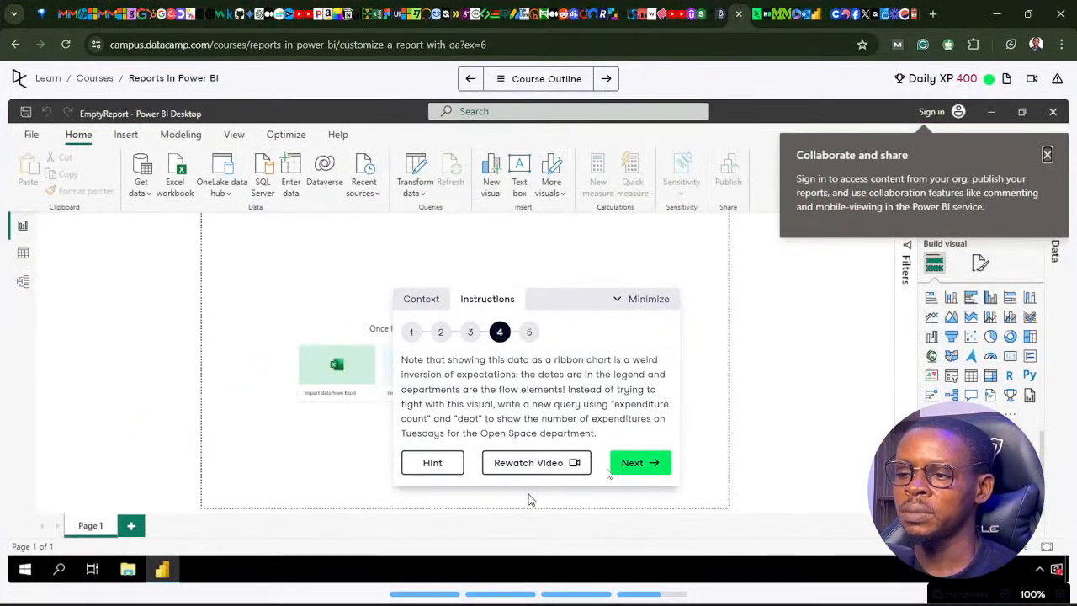
Open DataCamp question 5, switch back to Power BI and check which year the Date - Year page filter selects.
click(639, 462)
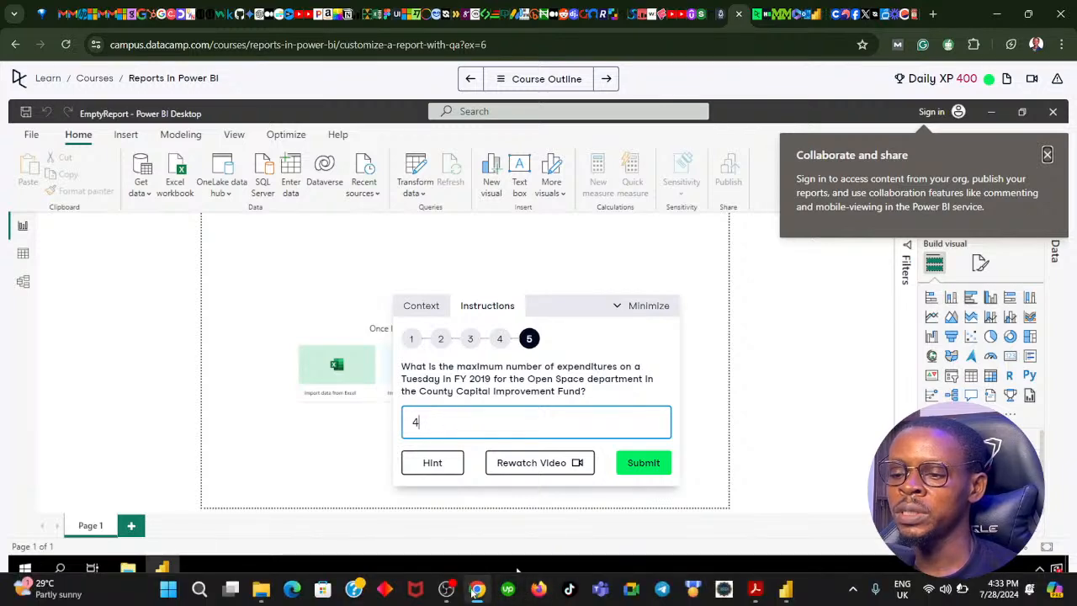
click(476, 589)
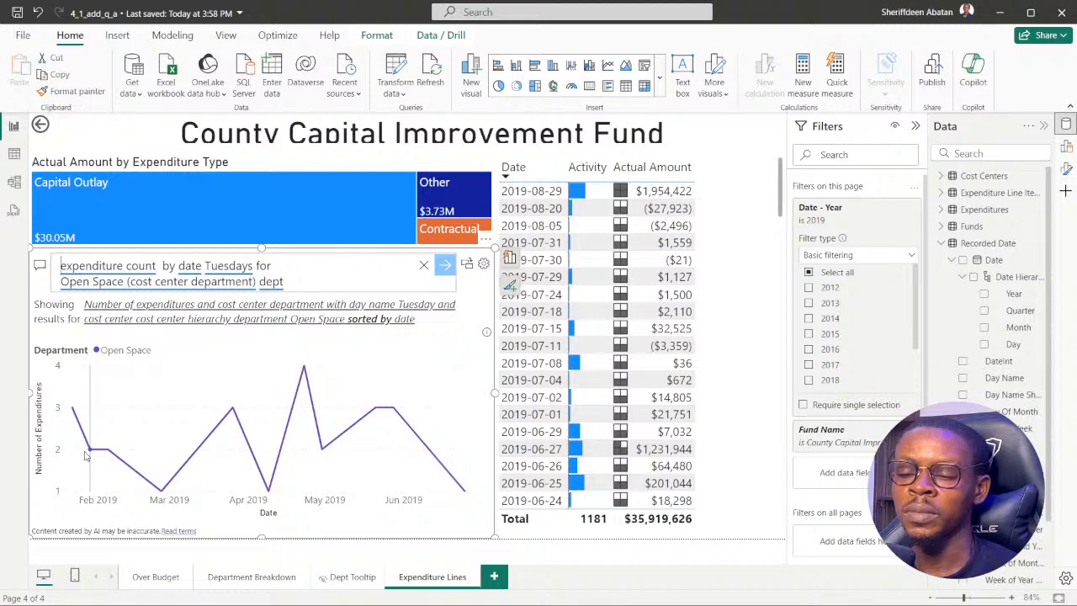
mouse_move(86, 455)
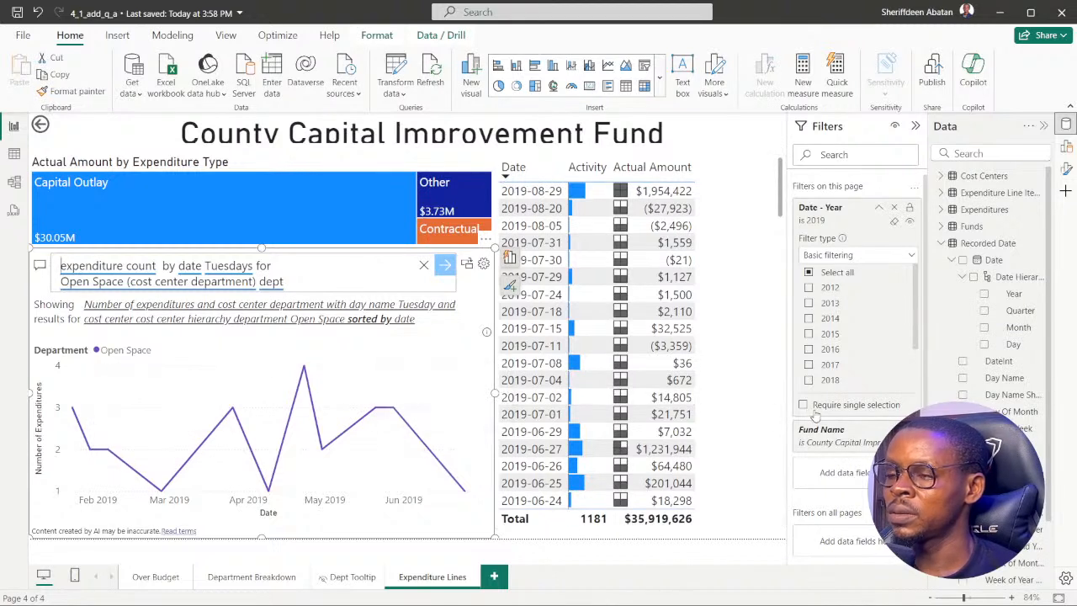
scroll(849, 348, down, 2)
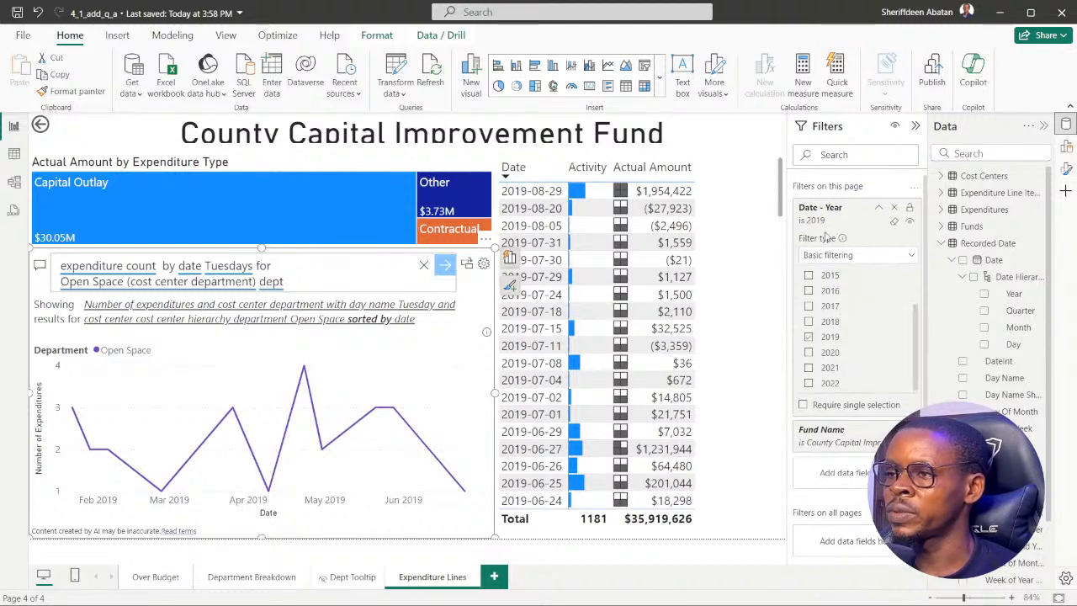
click(879, 207)
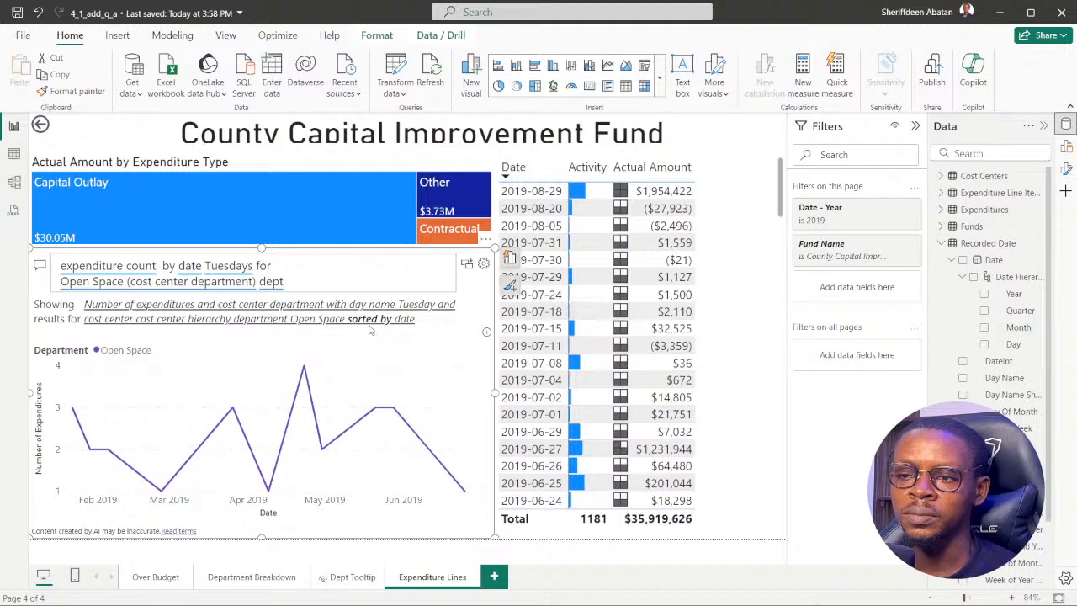
Remove "(cost center department)" from the Q&A question and run "expenditure count by date Tuesdays for Open Space dept".
click(329, 287)
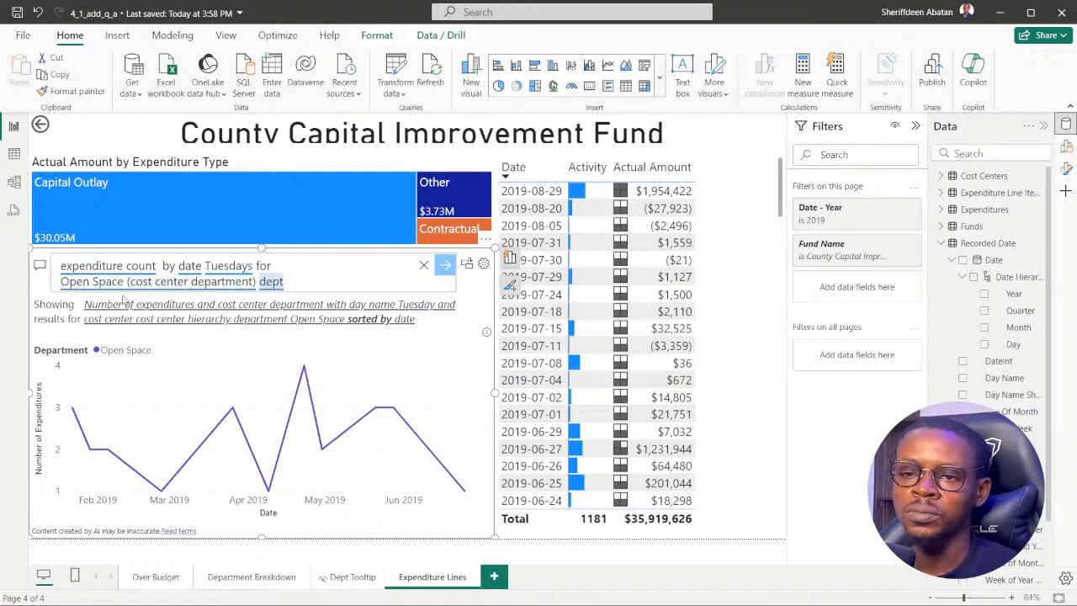
click(257, 281)
key(BackSpace)
key(BackSpace)
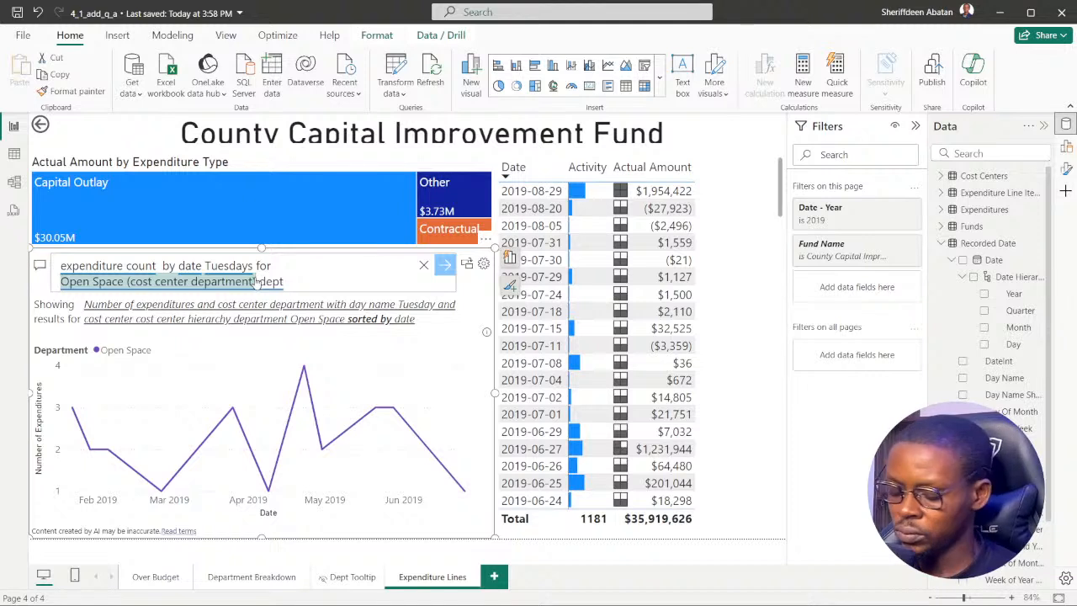
key(BackSpace)
key(BackSpace)
key(BackSpace)
key(BackSpace)
key(BackSpace)
key(BackSpace)
key(BackSpace)
key(BackSpace)
key(BackSpace)
key(BackSpace)
key(BackSpace)
key(BackSpace)
key(BackSpace)
key(BackSpace)
key(BackSpace)
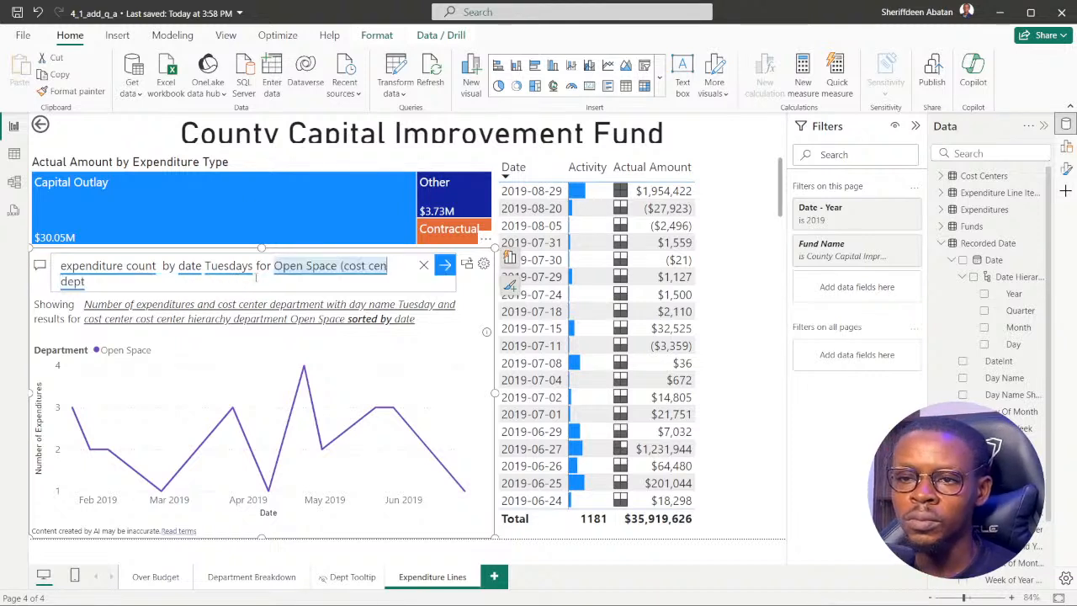
key(BackSpace)
key(BackSpace)
key(BackSpace)
key(BackSpace)
key(BackSpace)
key(BackSpace)
key(BackSpace)
key(BackSpace)
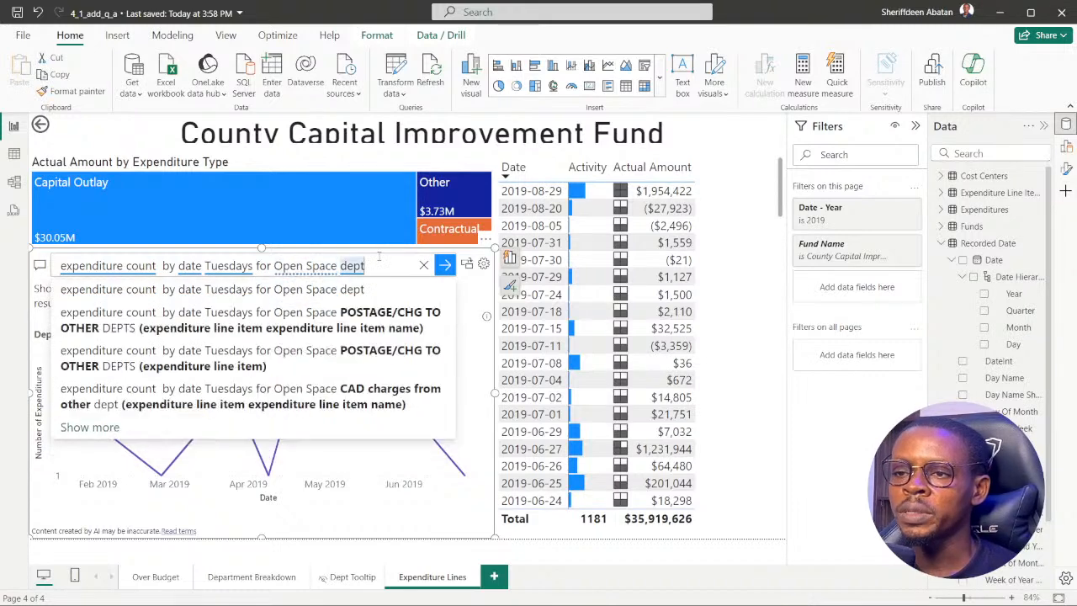
key(Return)
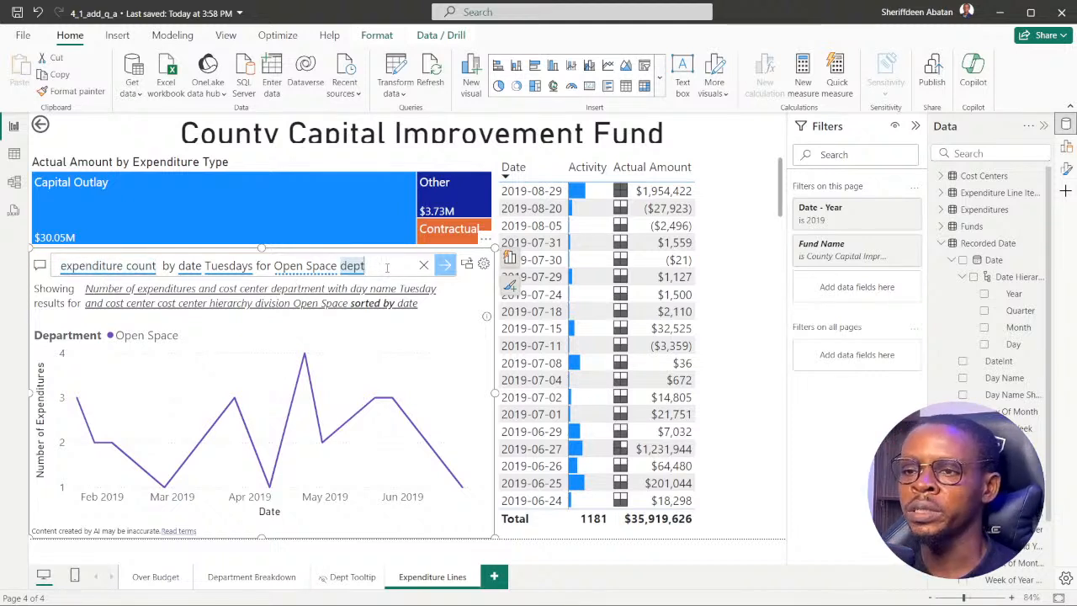
Re-enter the Q&A question and set "Open Space" to the suggested "Open Space (cost center division)".
key(ctrl+a)
key(ctrl+c)
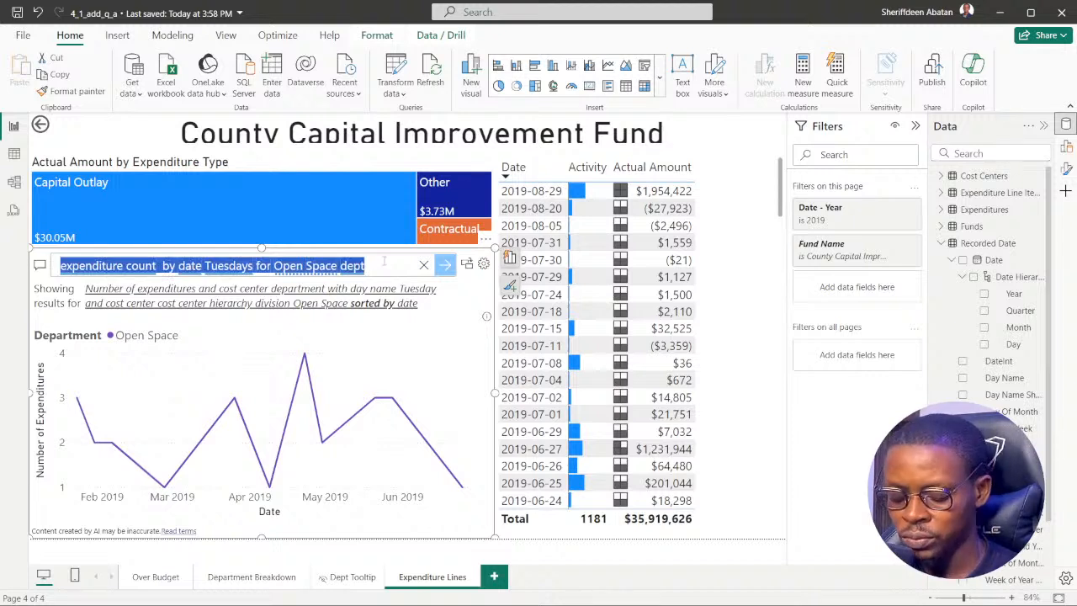
key(BackSpace)
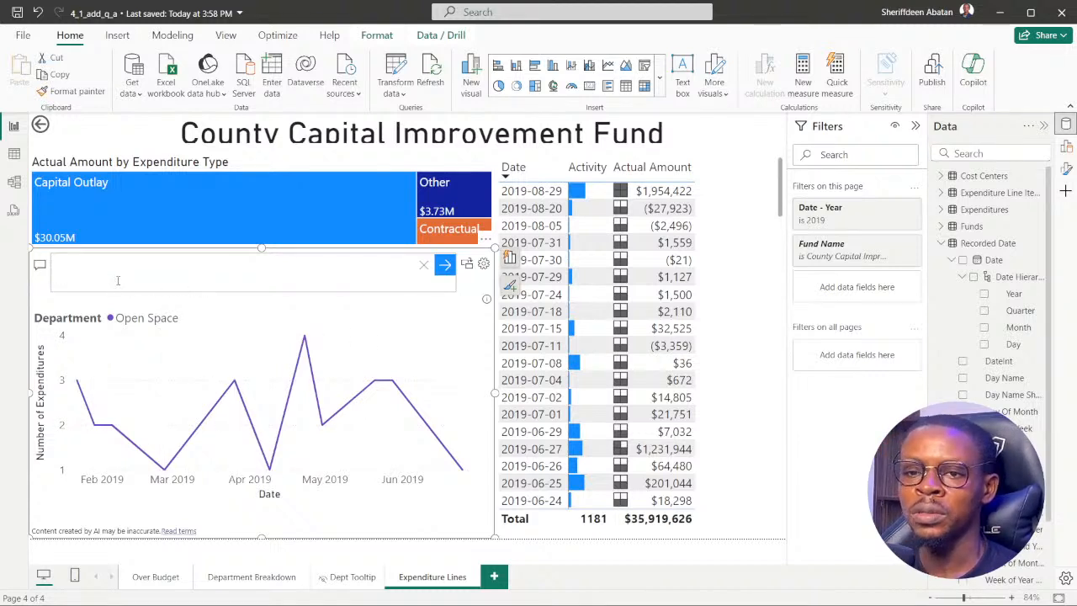
key(ctrl+v)
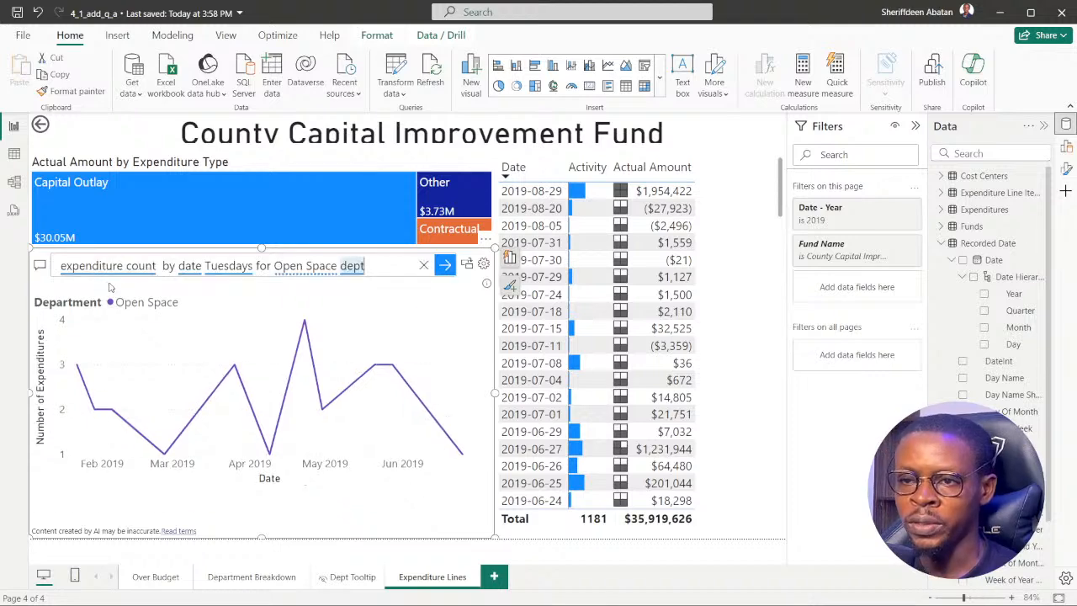
click(305, 265)
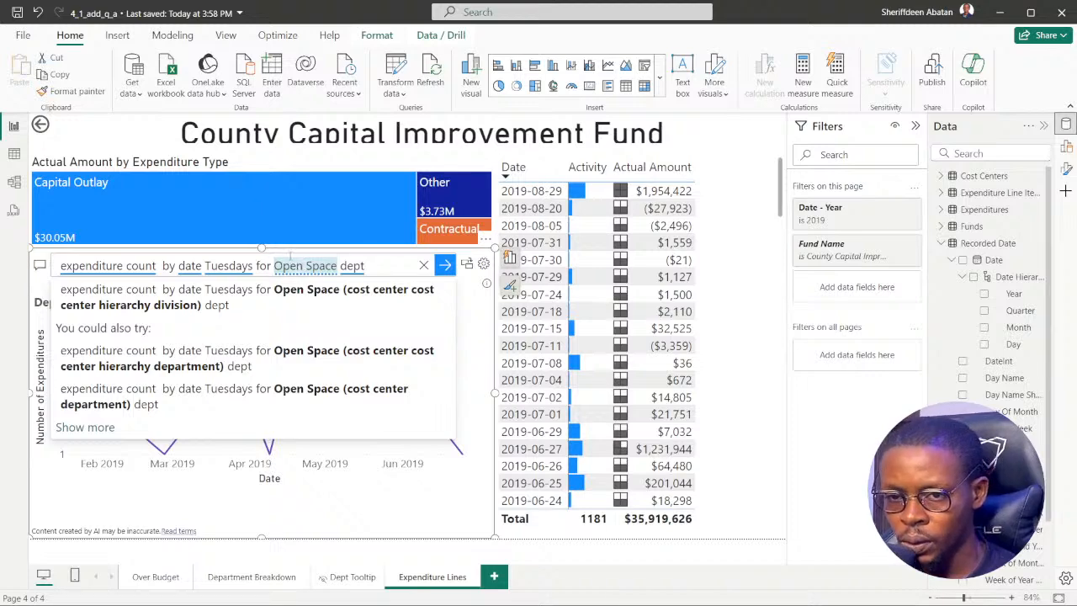
click(84, 427)
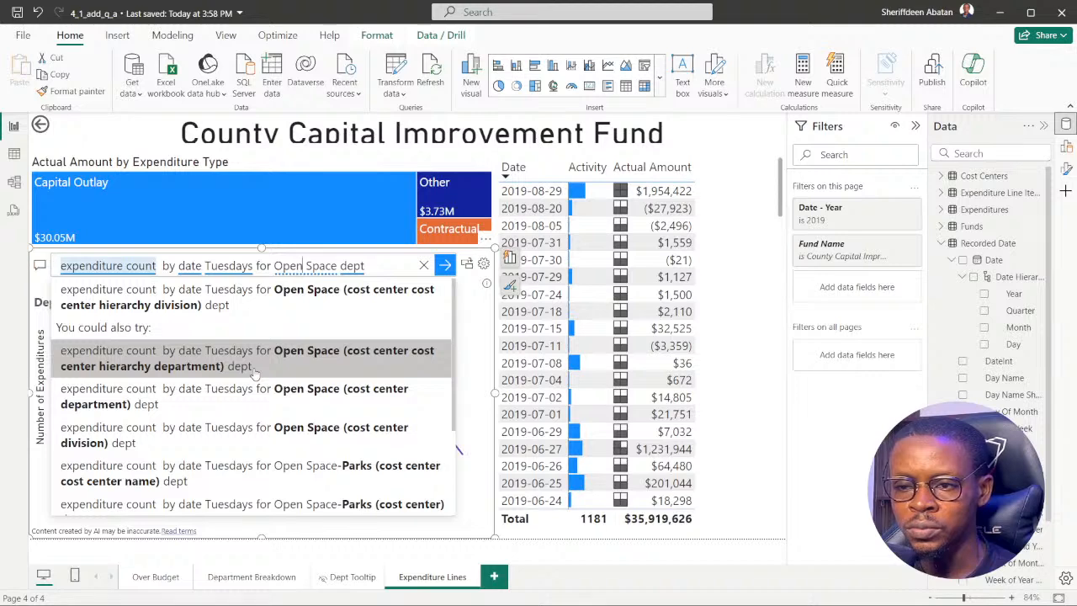
scroll(255, 373, down, 2)
click(147, 381)
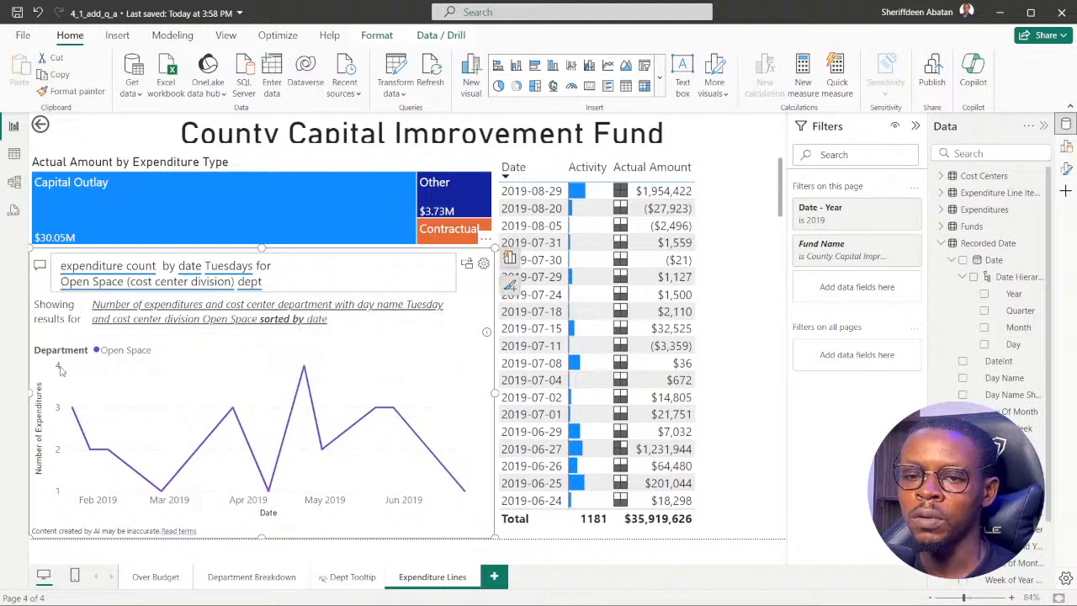
Shorten the Actual Amount by Expenditure Type treemap and extend the Q&A visual upward into the freed space.
click(281, 164)
drag(261, 245, 260, 207)
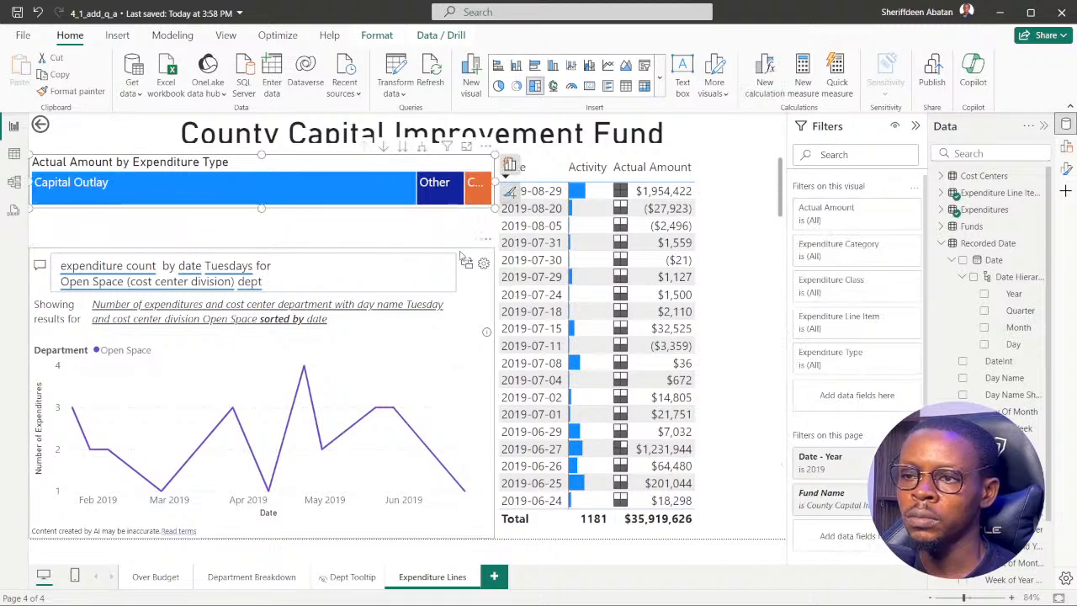
click(278, 256)
drag(262, 249, 261, 221)
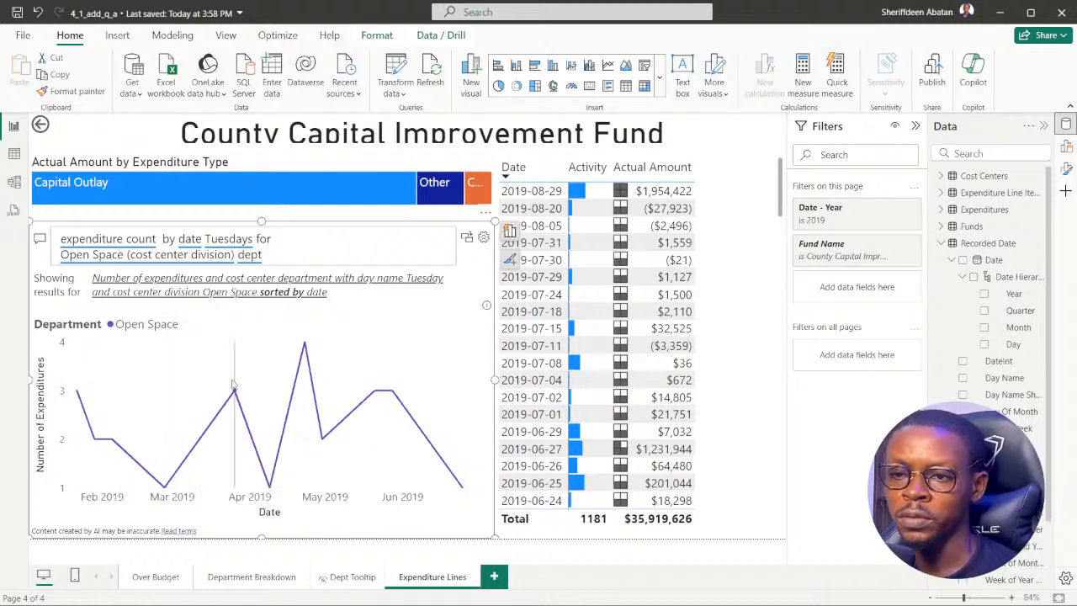
Review the Q&A suggestions for "expenditure count" and "dept" and rerun the question with its current wording.
double_click(123, 239)
click(123, 243)
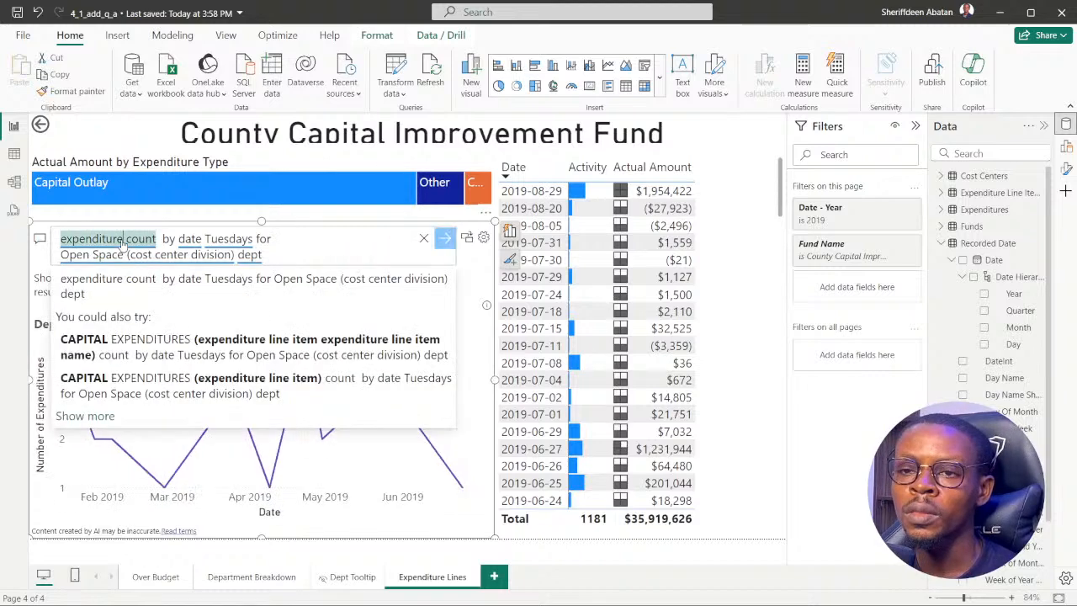
click(302, 249)
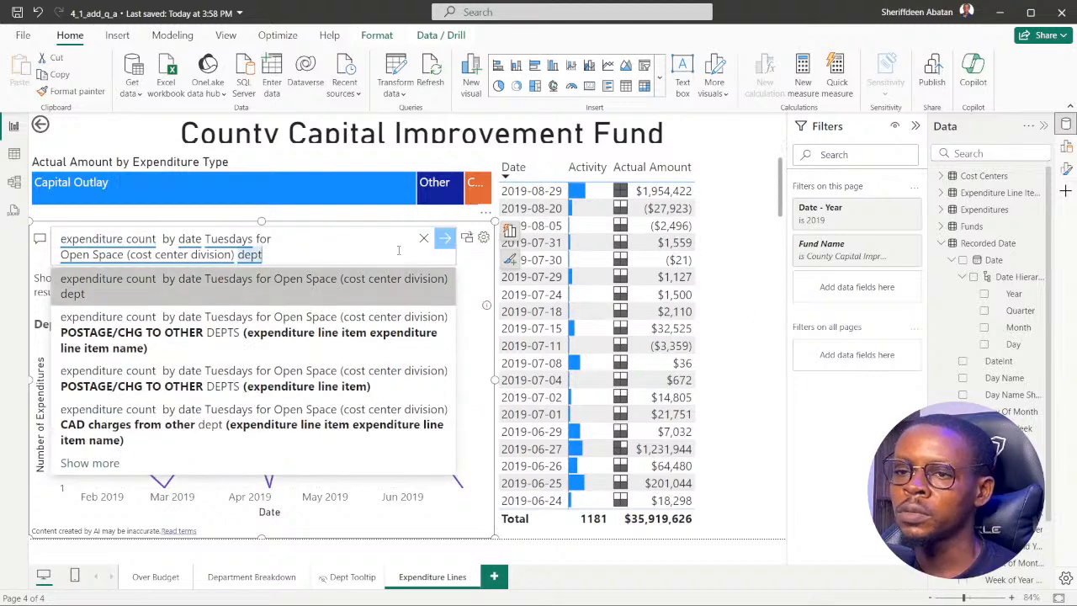
key(Return)
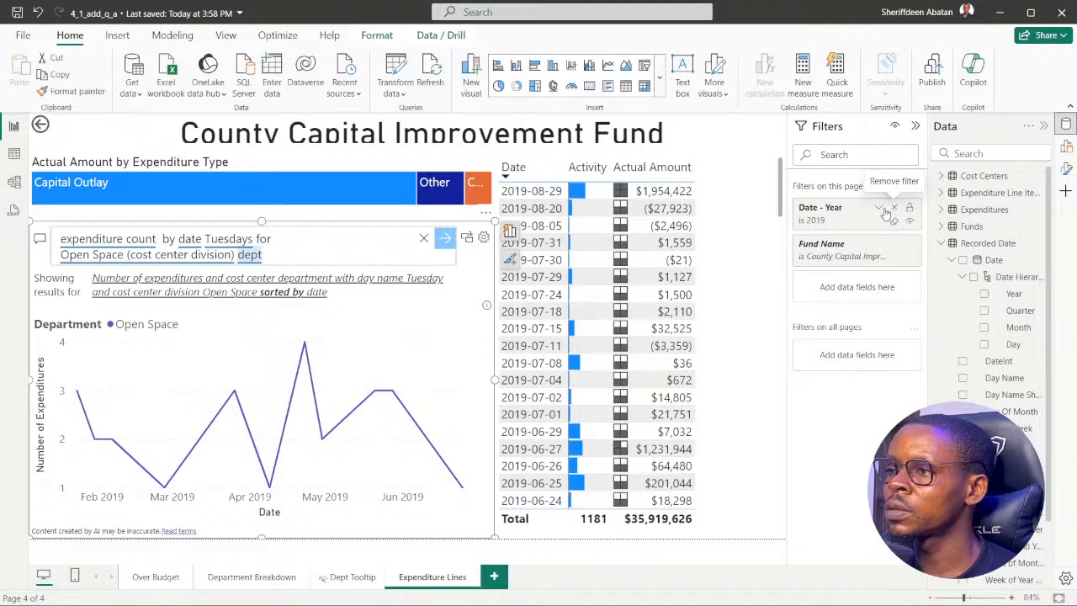
Compare the chart's peaks with the Date - Year filter on all years, 2018, and 2018 with 2019, and restore 2019 only.
click(879, 209)
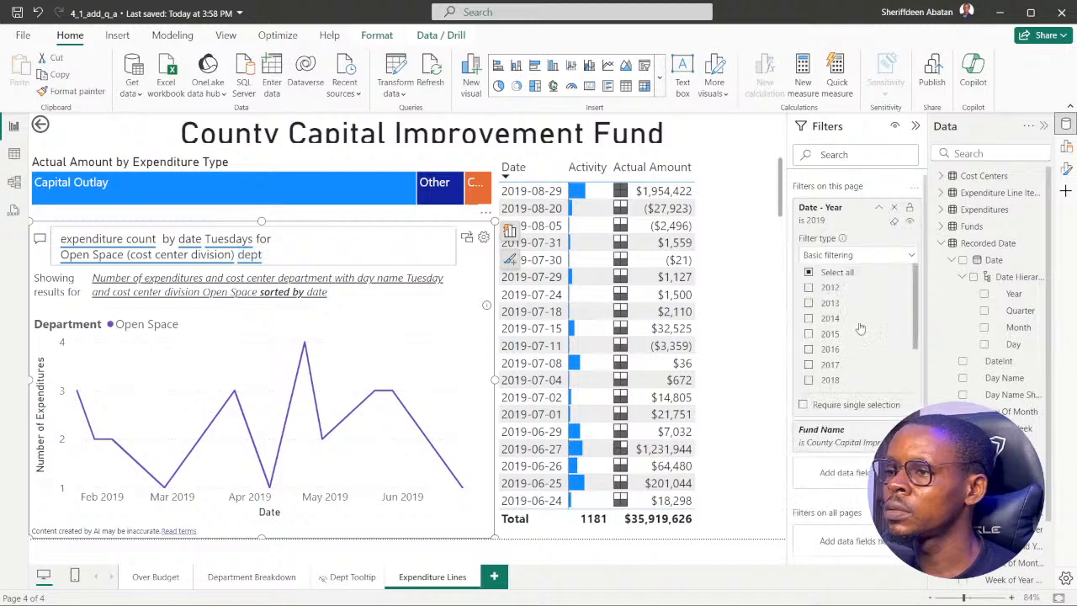
scroll(816, 357, down, 2)
click(808, 337)
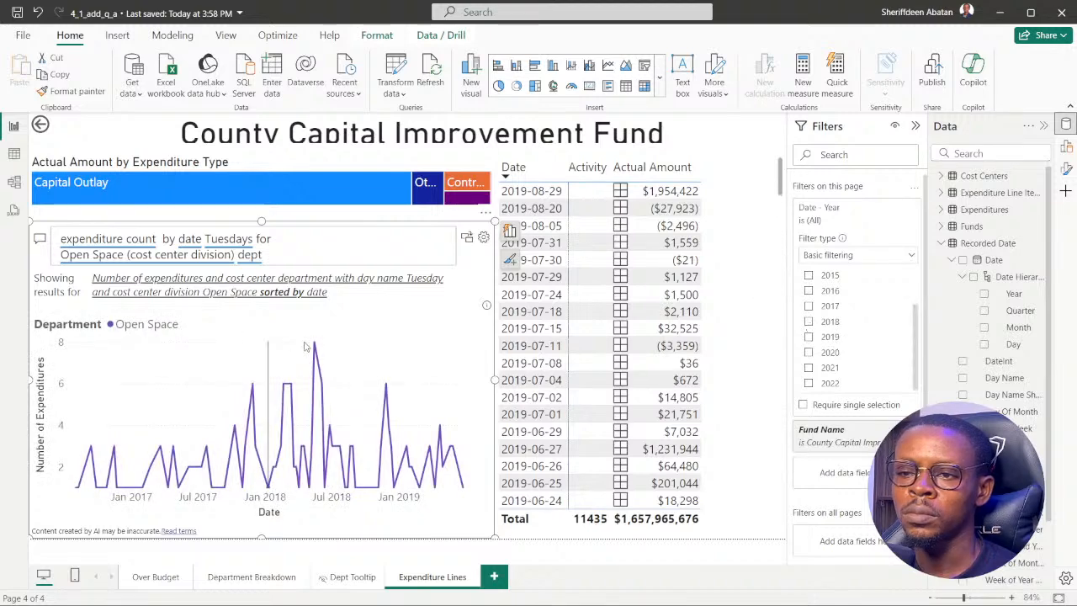
mouse_move(316, 349)
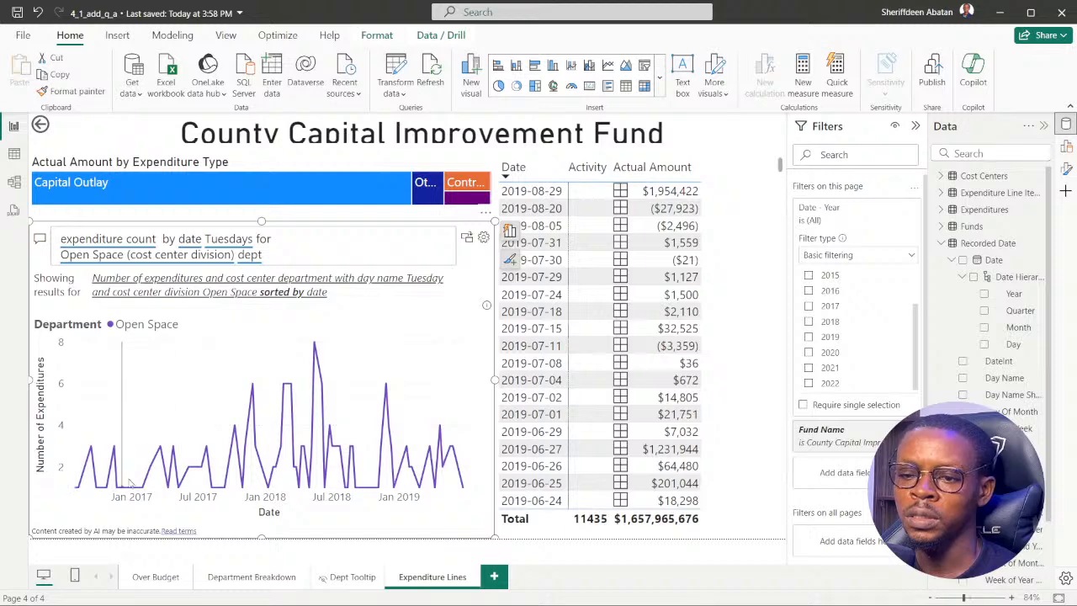
click(809, 322)
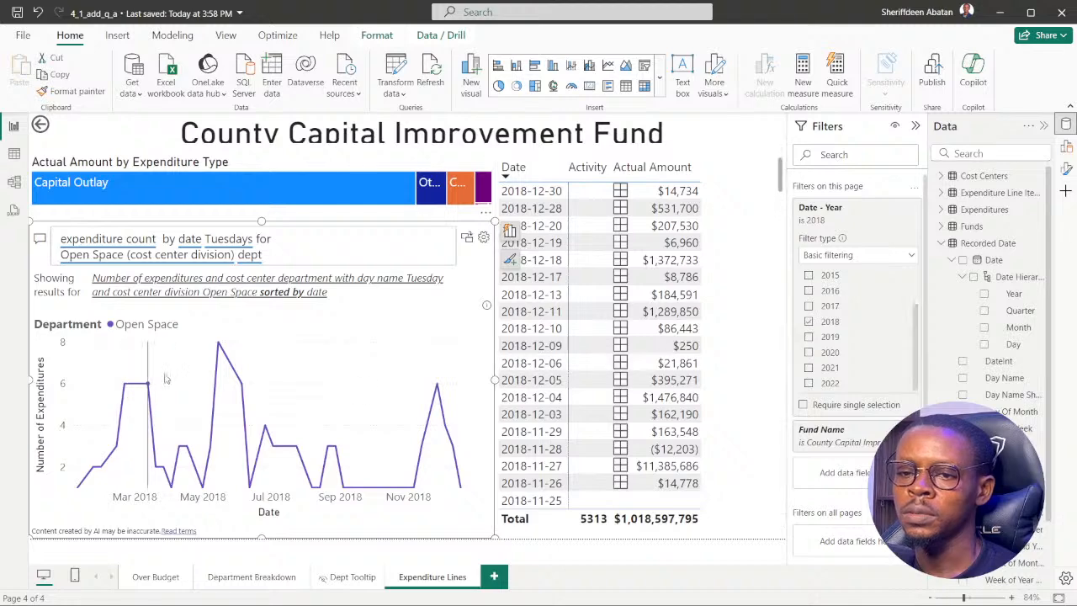
click(809, 337)
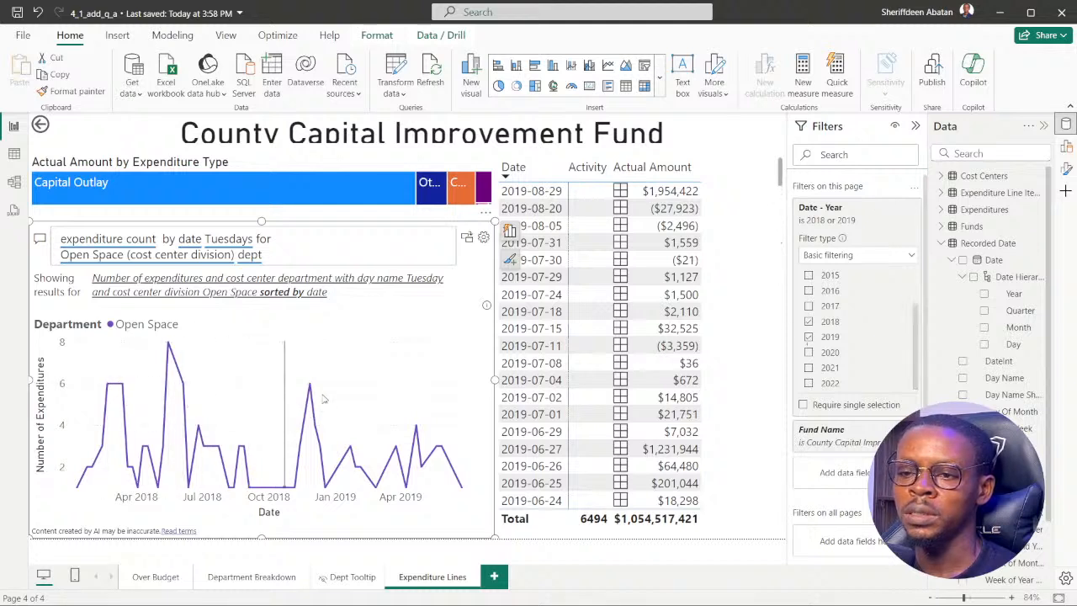
mouse_move(311, 388)
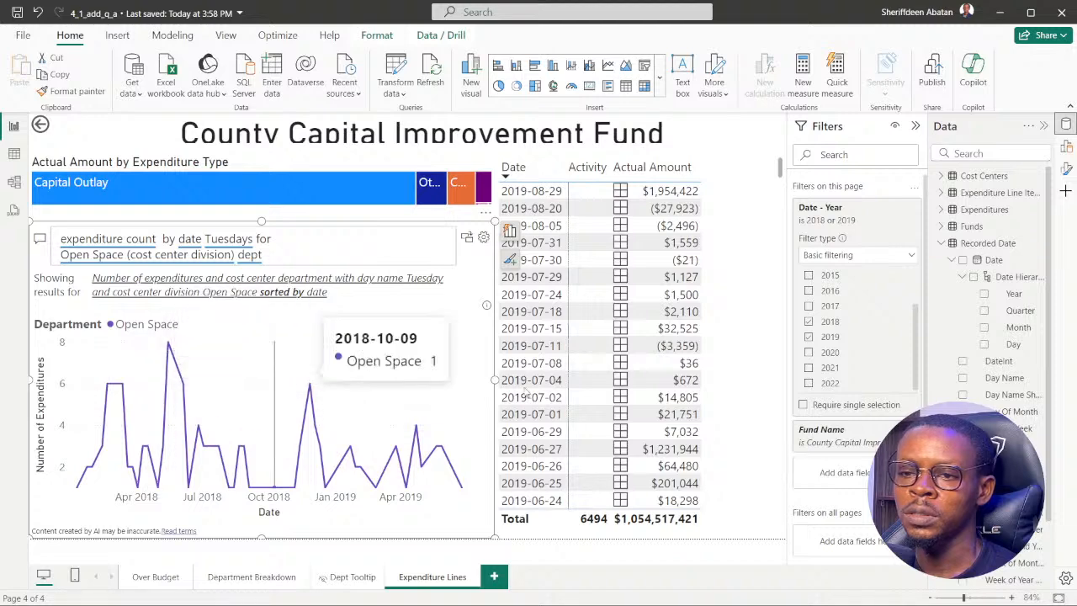
click(809, 322)
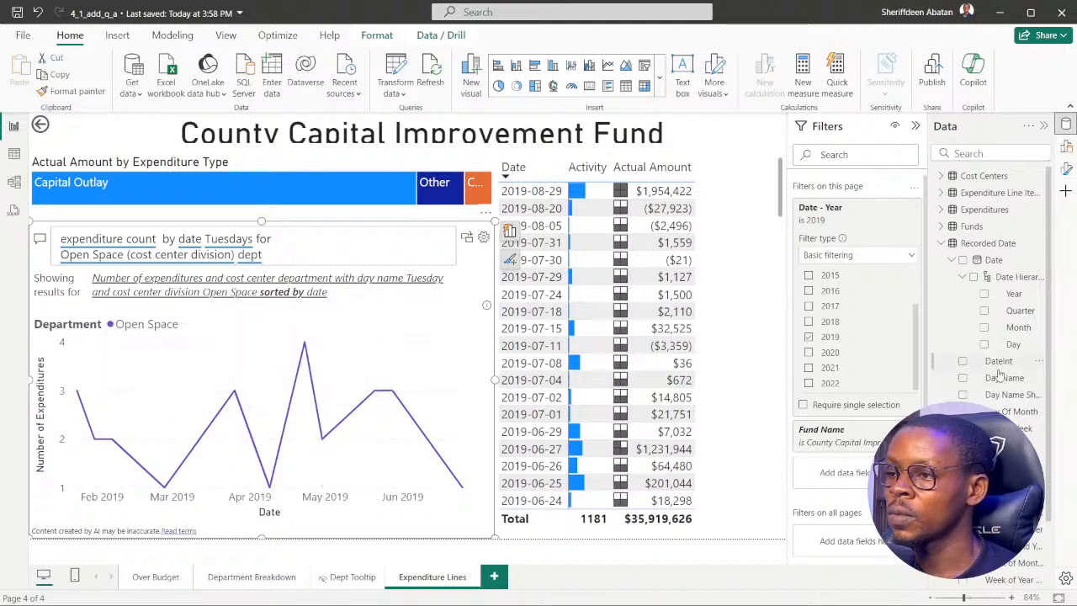
Check the years listed in the Date - Year filter, and collapse the filter card and the Recorded Date table.
scroll(860, 353, down, 1)
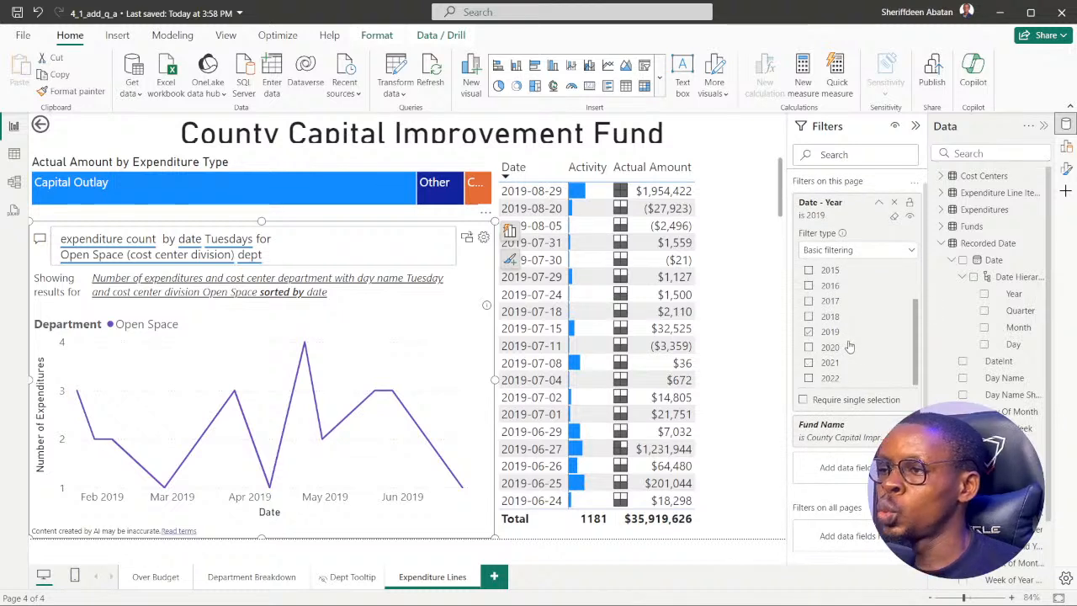
scroll(848, 345, up, 3)
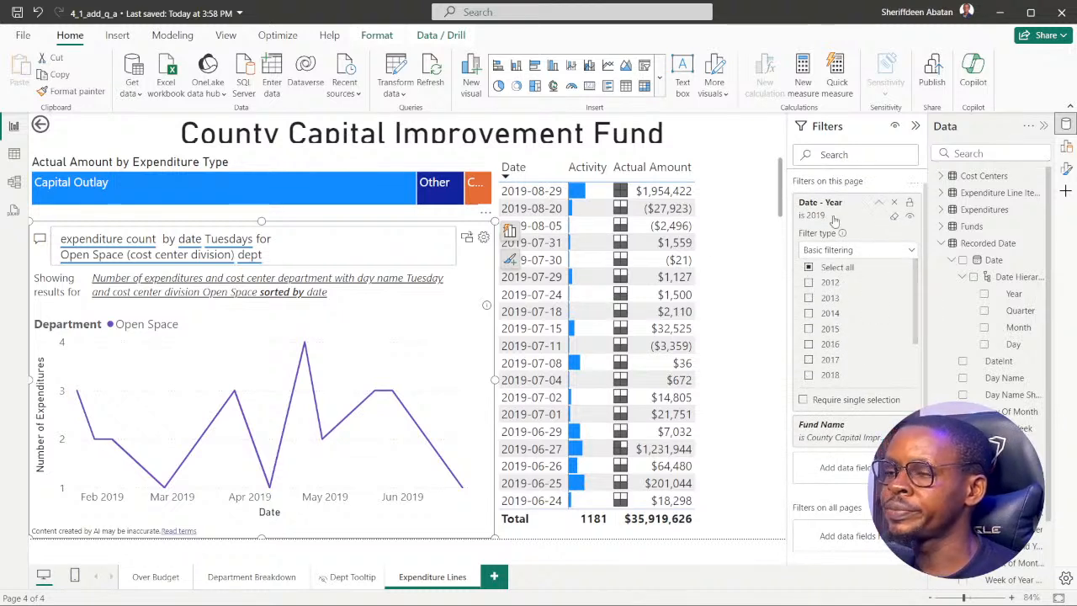
click(880, 206)
mouse_move(353, 408)
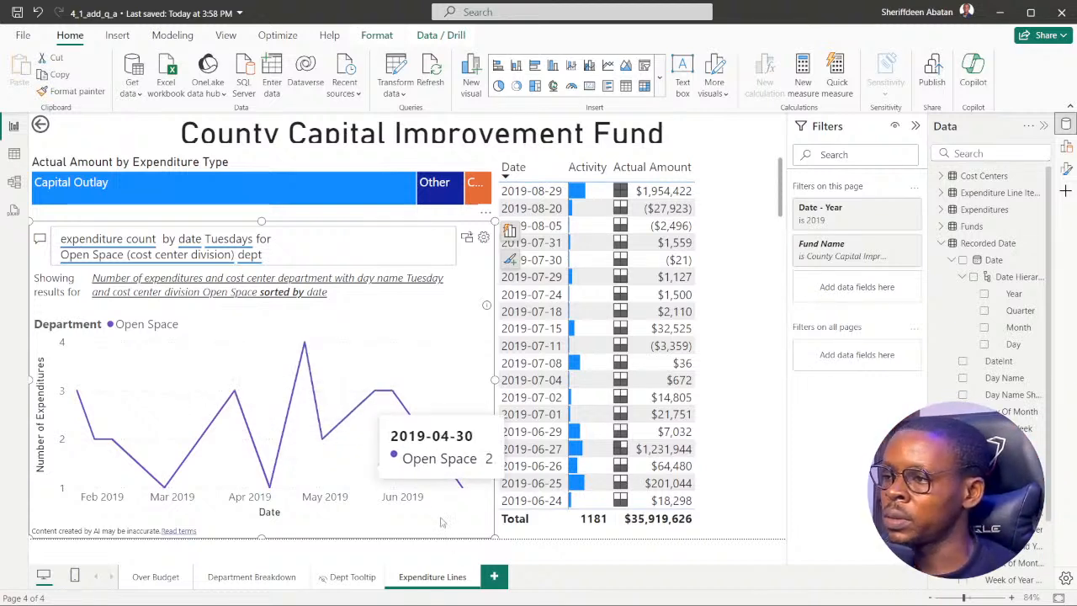
click(940, 243)
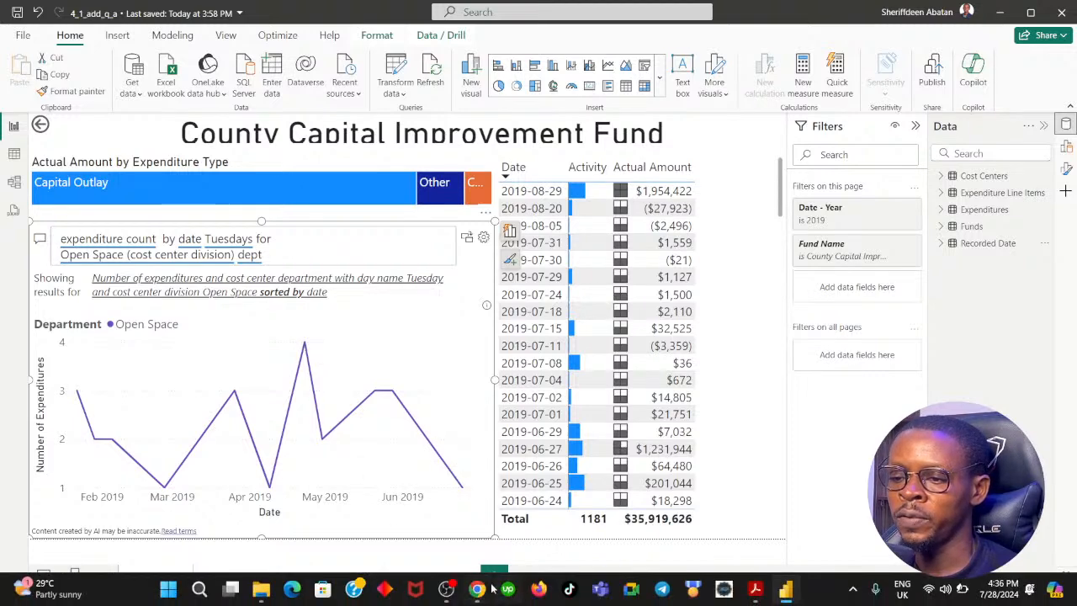
Switch to the browser, move the DataCamp instructions box aside and submit 6 as the answer to question 5.
click(476, 588)
drag(852, 325, 310, 252)
click(481, 466)
click(481, 466)
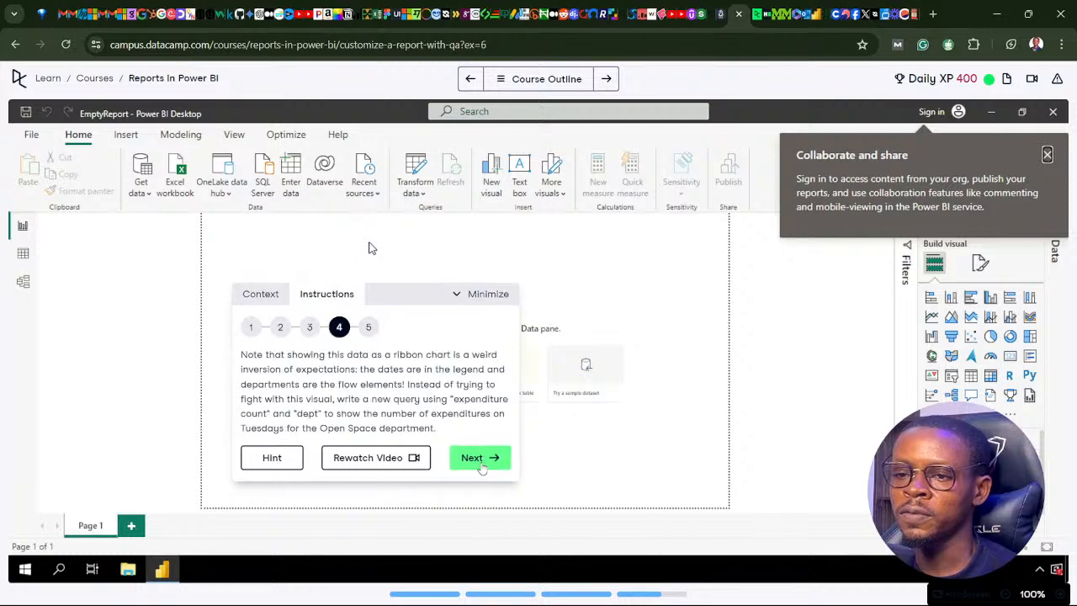
click(478, 464)
click(331, 408)
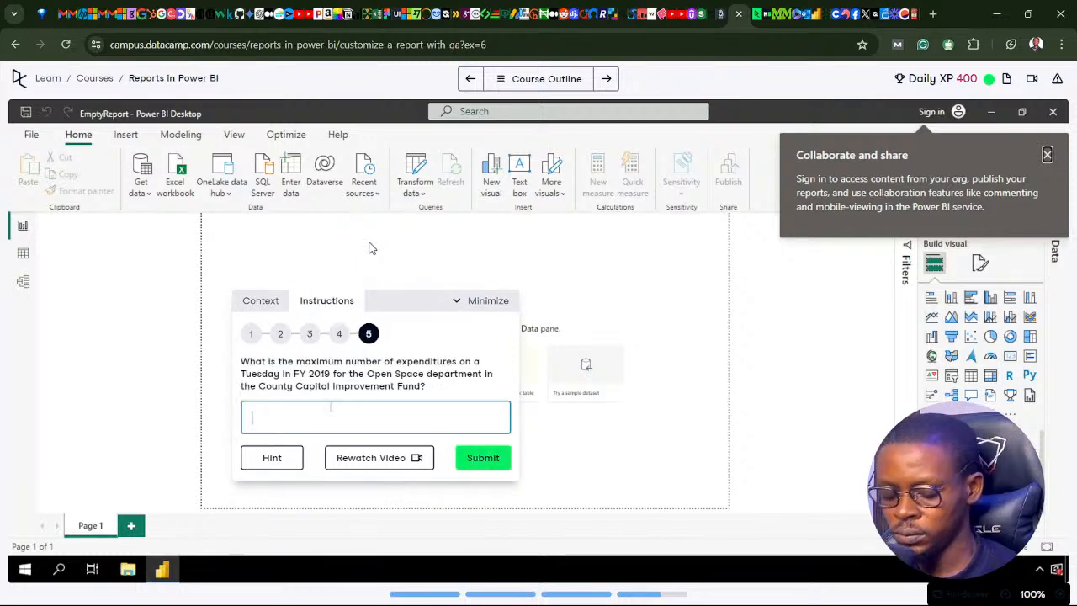
text(6)
click(491, 464)
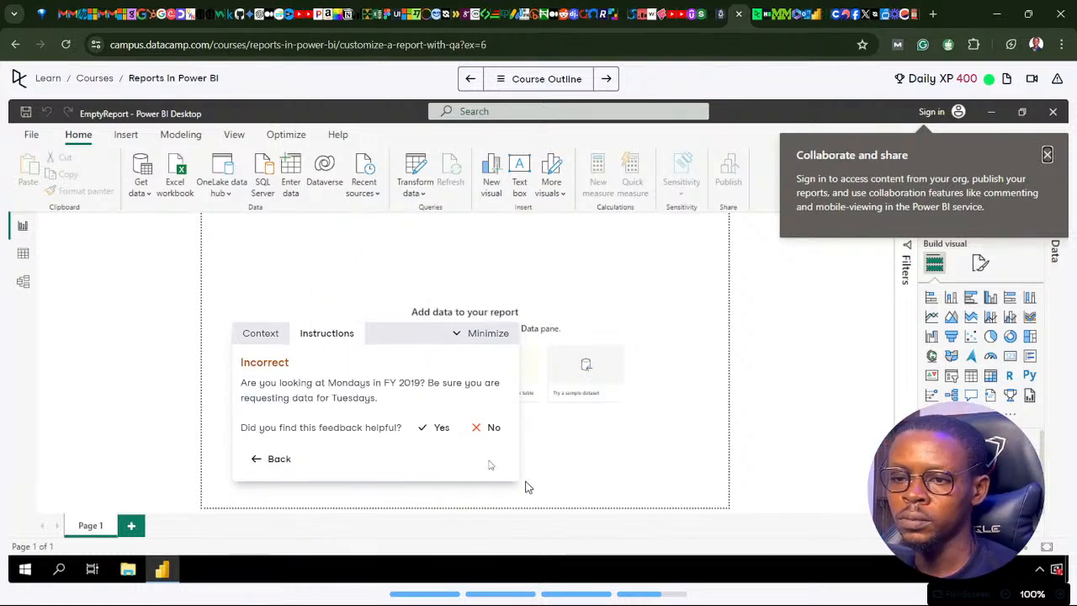
Return to question 5 in the instructions box, replace the answer with 6 and submit it.
click(256, 461)
drag(287, 418, 225, 419)
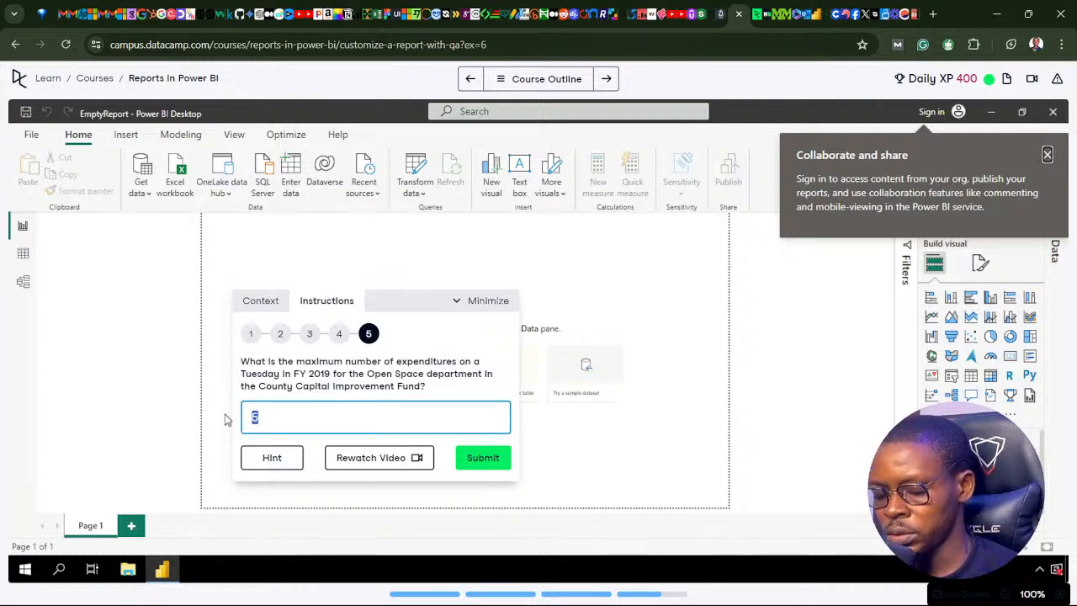
text(6)
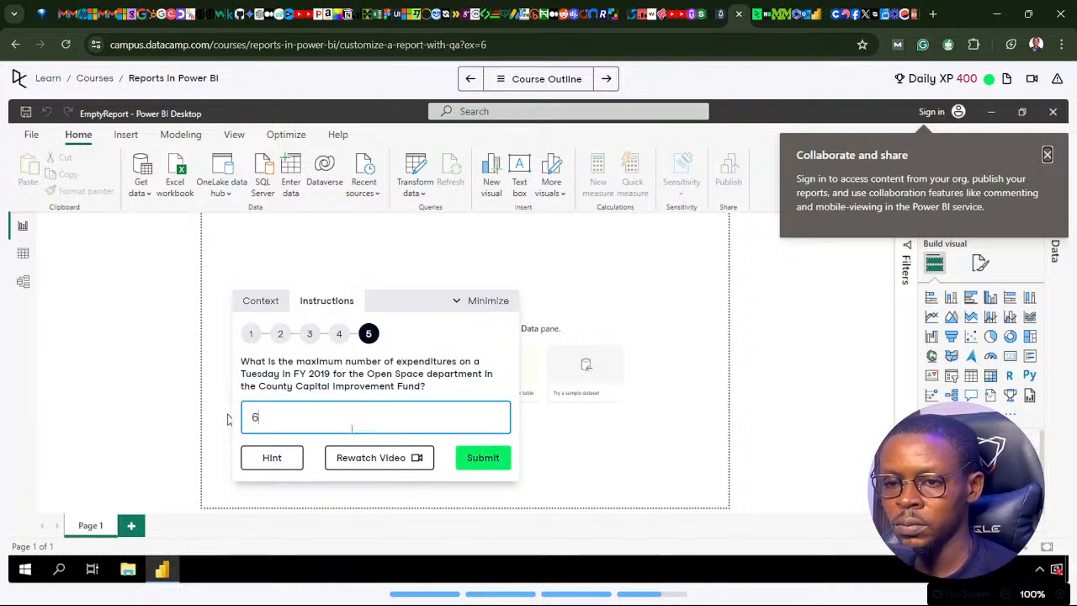
key(Return)
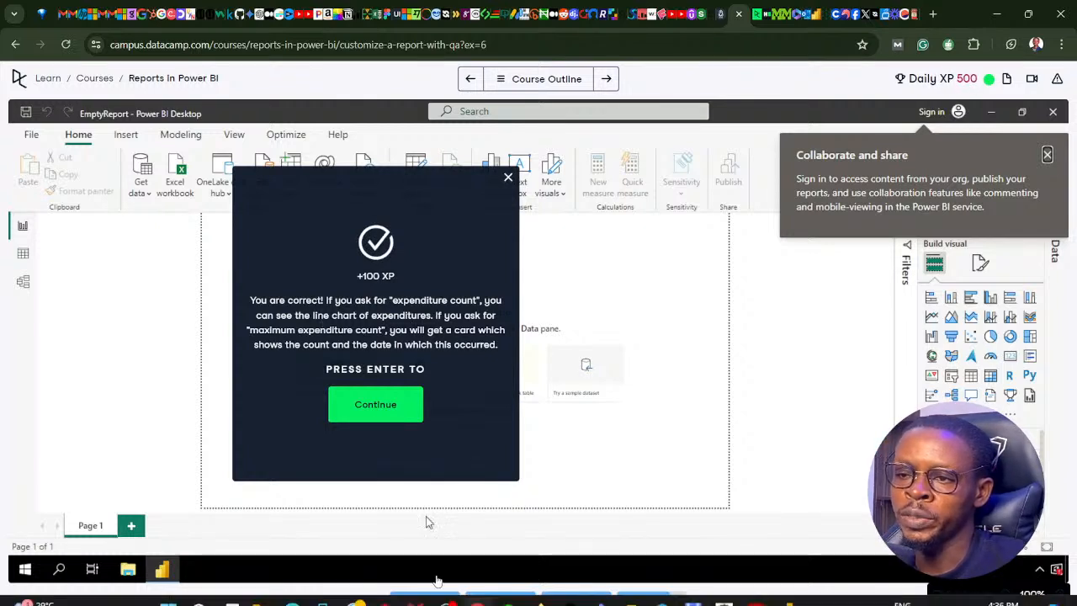
Switch to Power BI Desktop, try the Q&A question as only "expenditure count", and restore its full wording after rechecking the exercise feedback in the browser.
click(477, 591)
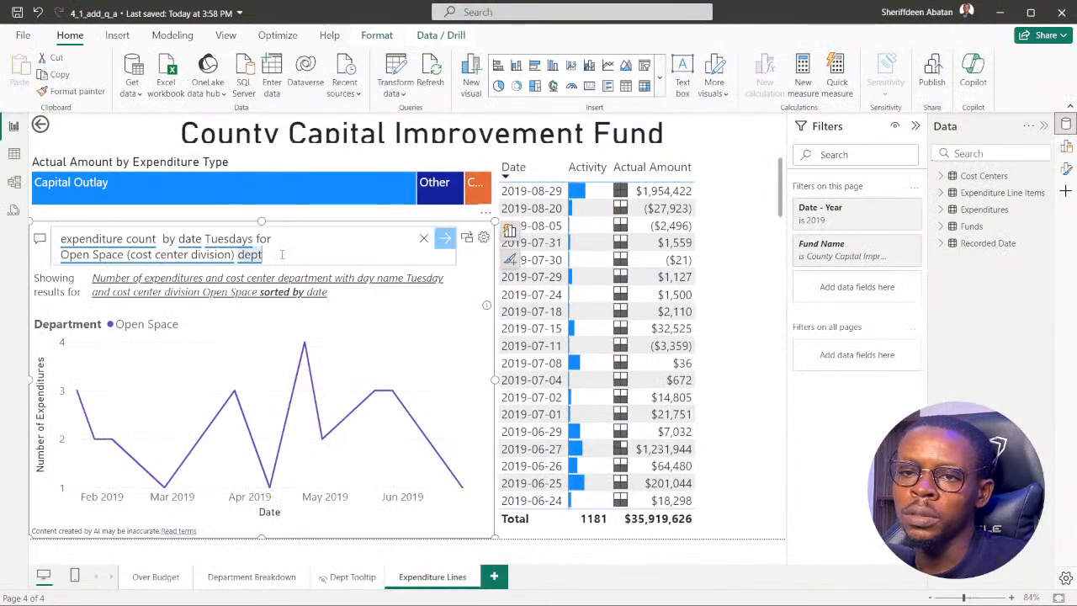
drag(279, 254, 163, 239)
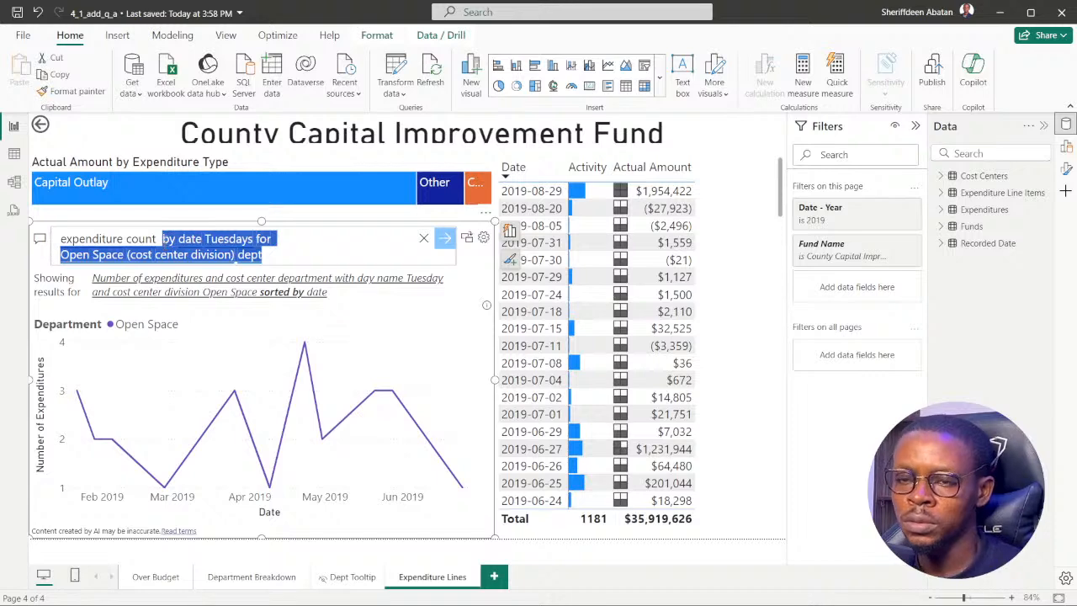
key(BackSpace)
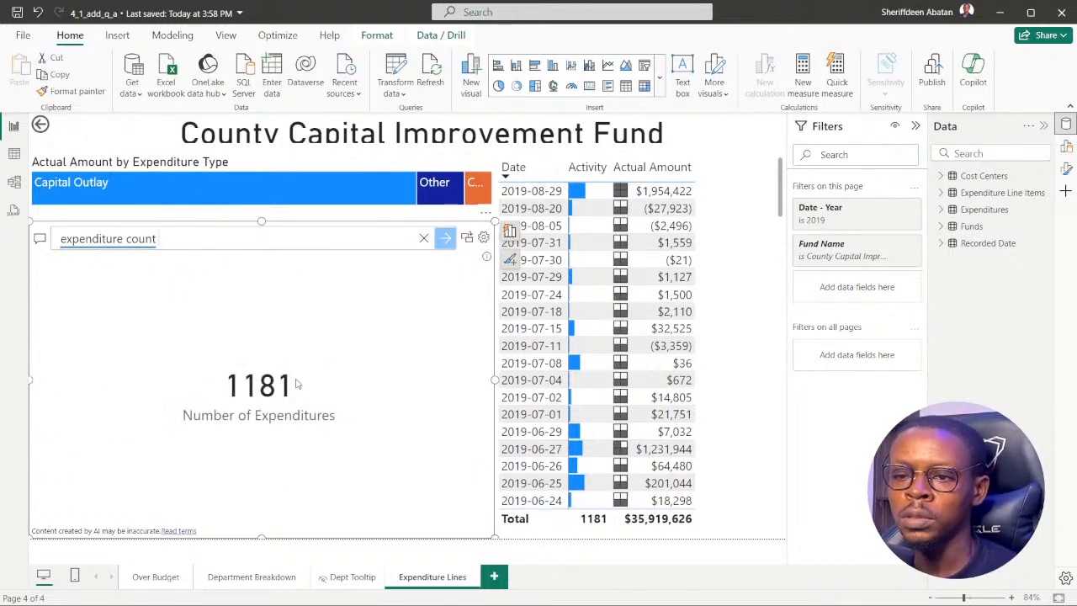
click(476, 589)
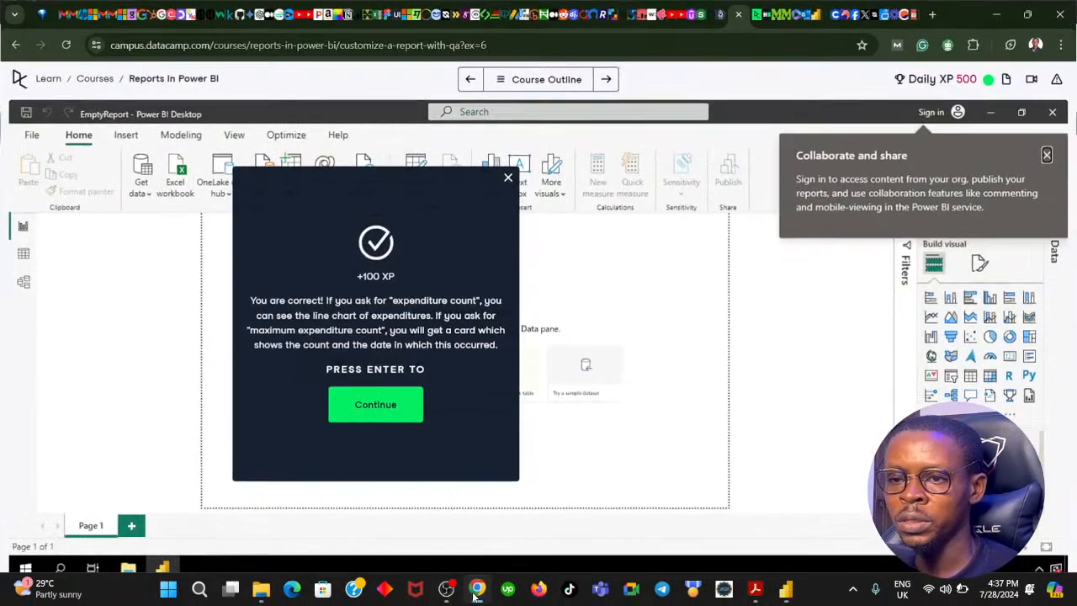
click(476, 593)
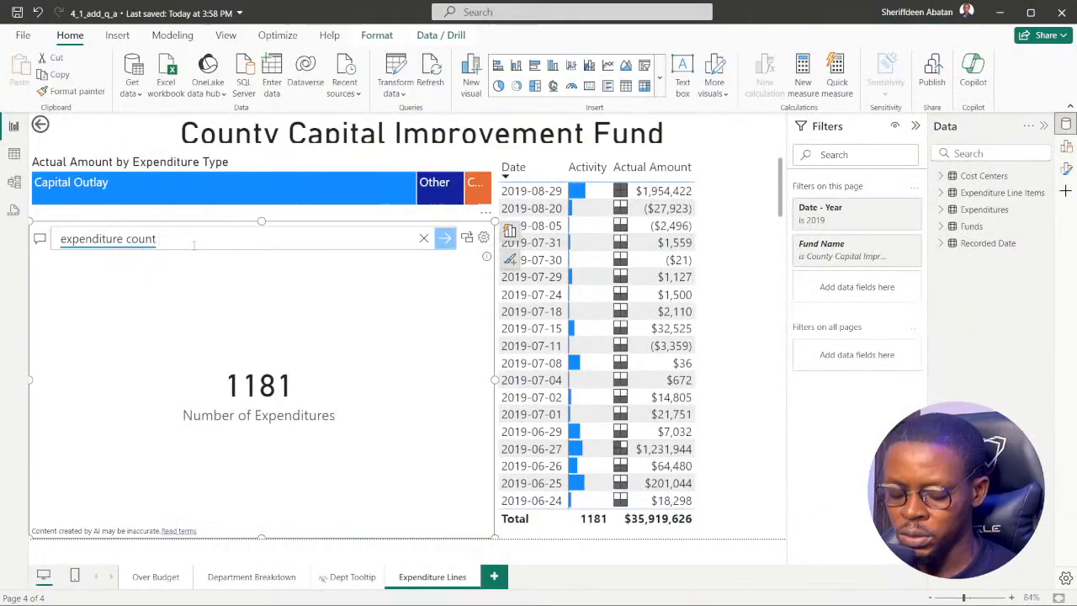
key(ctrl+v)
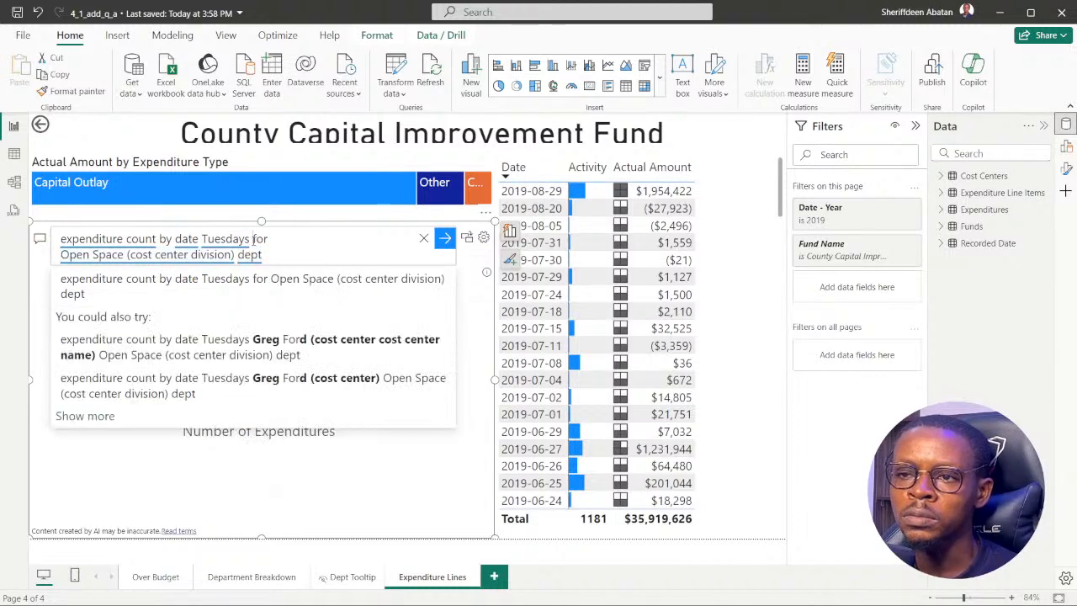
Shorten the Q&A question to "expenditure count for Open Space dept" and run it.
drag(253, 239, 159, 239)
key(BackSpace)
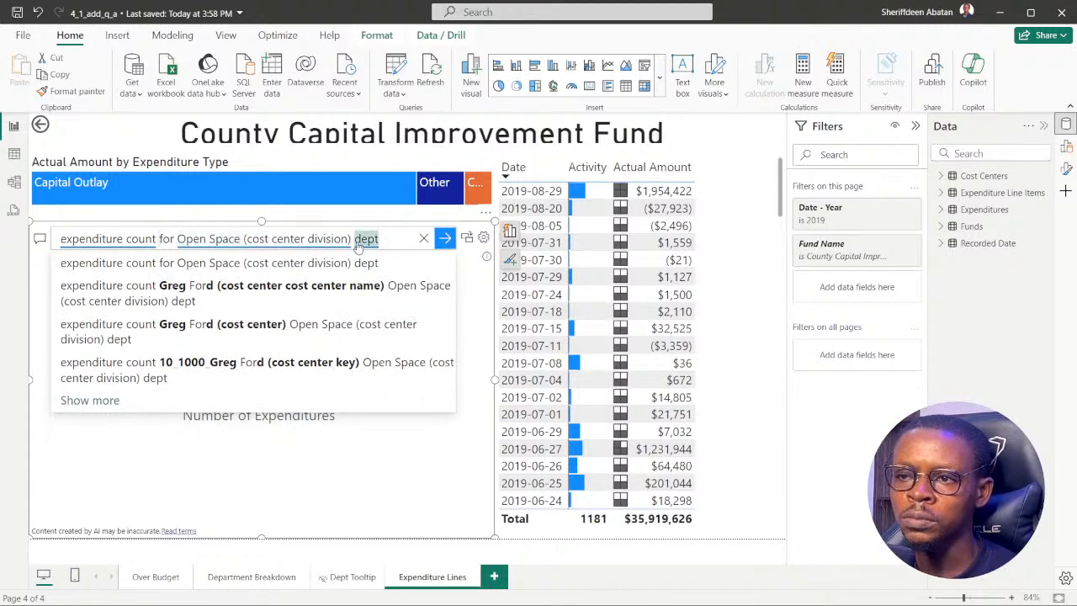
drag(354, 240, 251, 241)
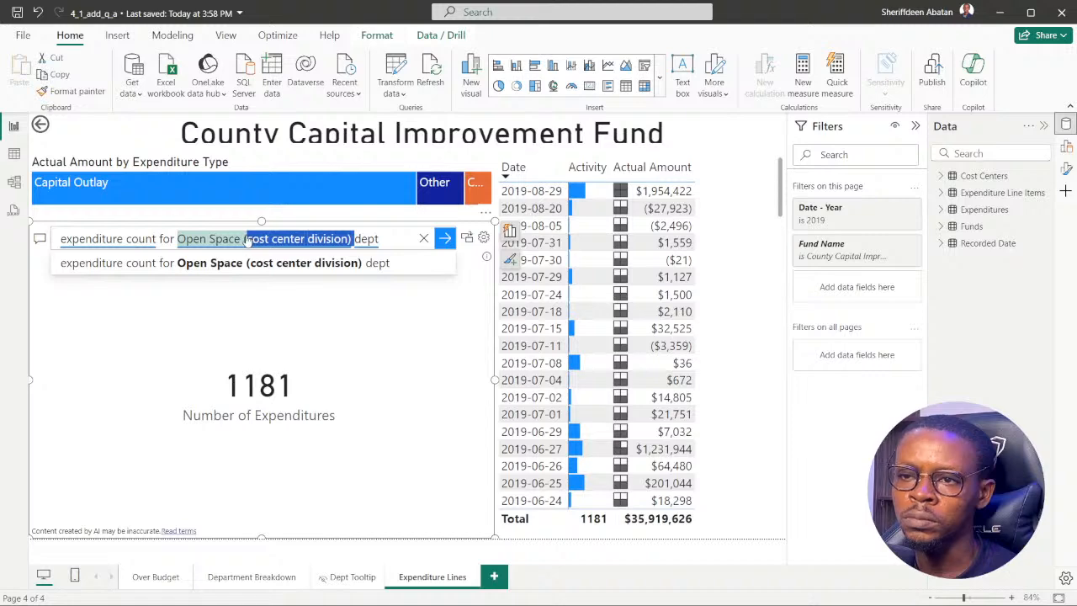
key(BackSpace)
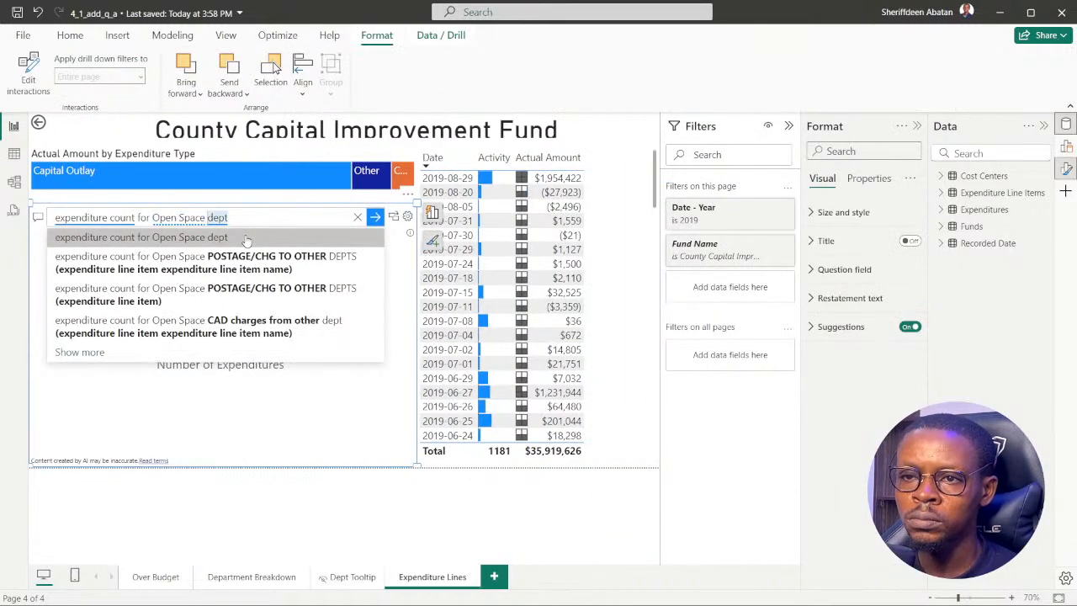
click(247, 239)
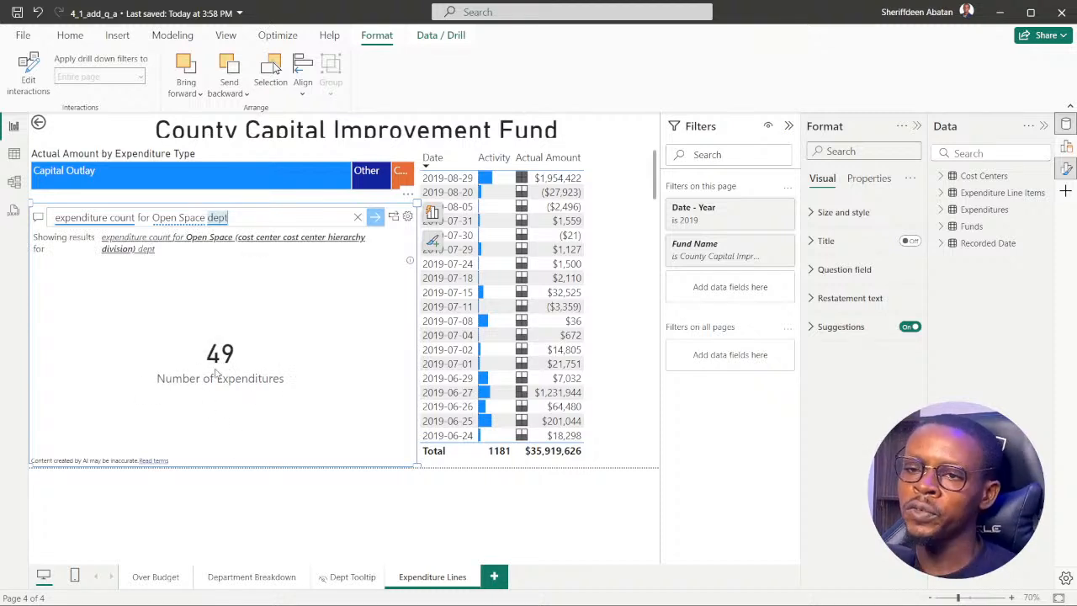
Extend the Q&A question with "by date Tuesdays", run it, and collapse the Format and Filters panes.
click(261, 218)
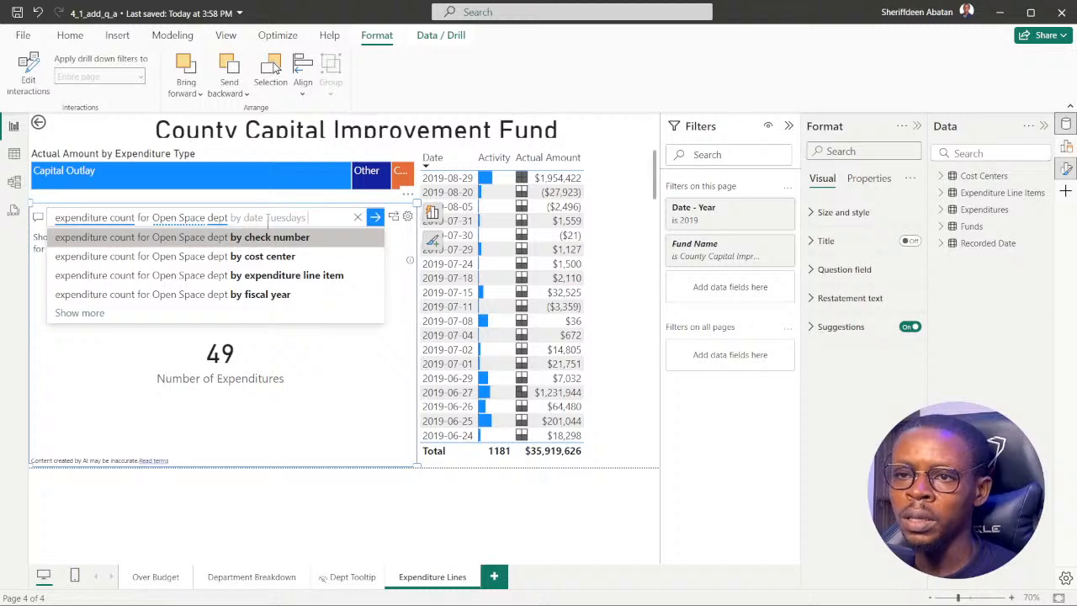
key(Tab)
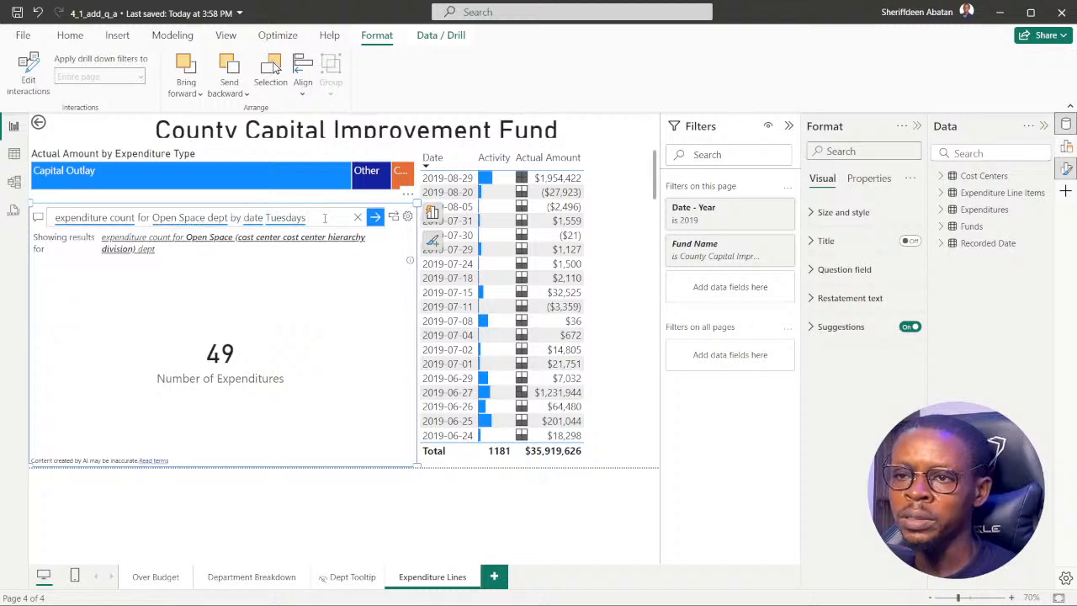
key(Return)
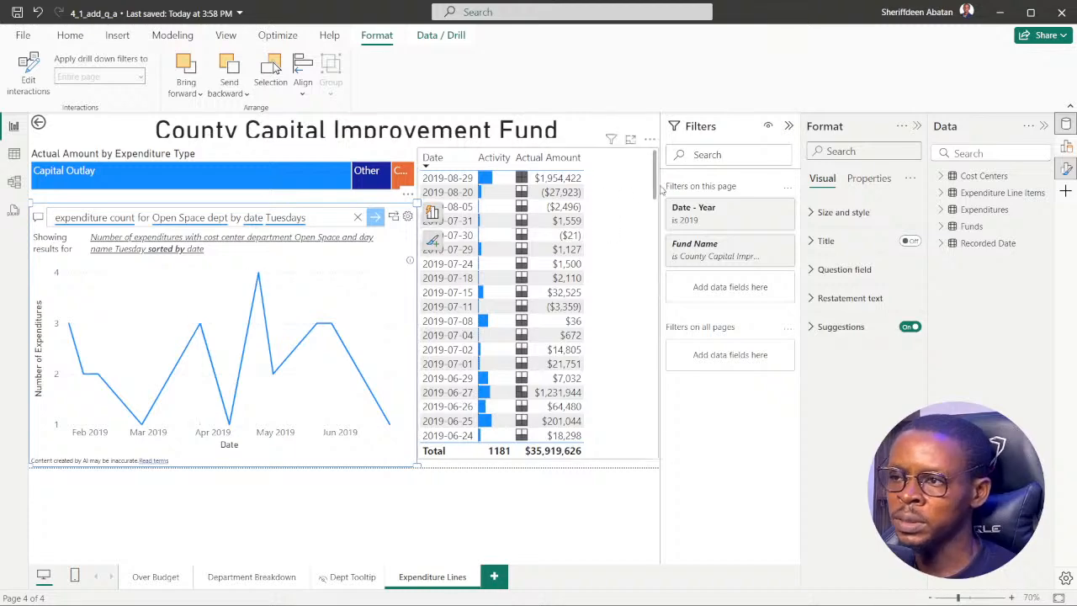
click(916, 125)
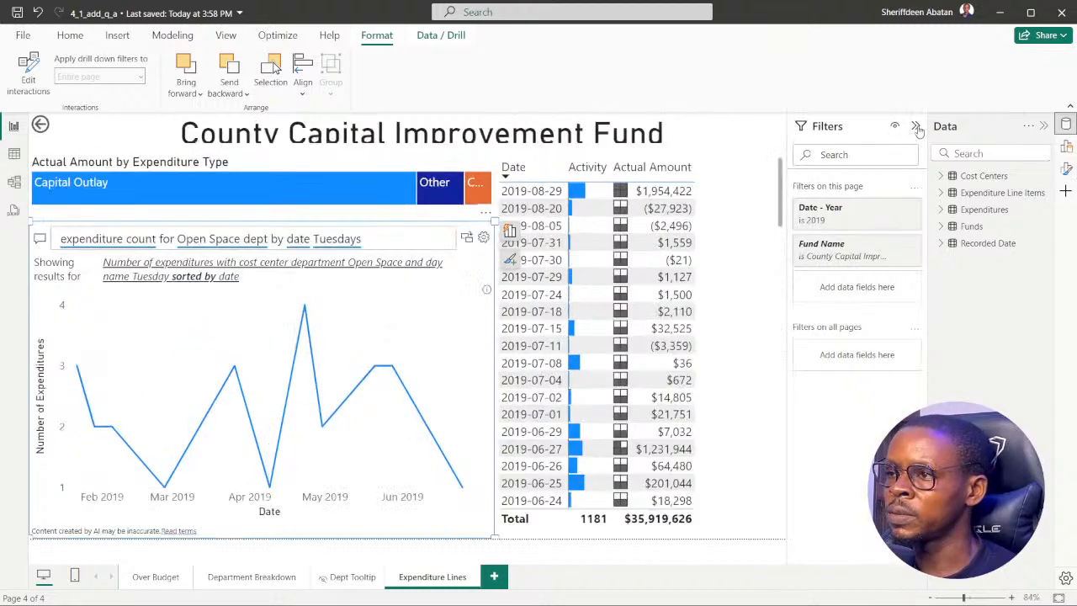
click(915, 126)
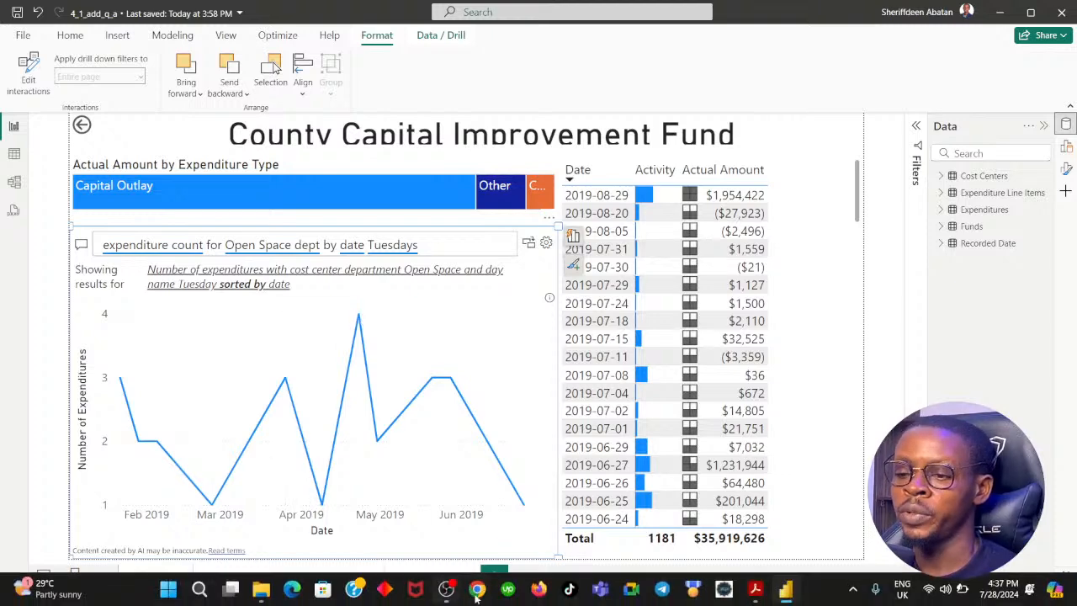
Switch to the browser, continue to the "Teach Q&A new terms" exercise and move its instructions box over the report canvas.
click(477, 592)
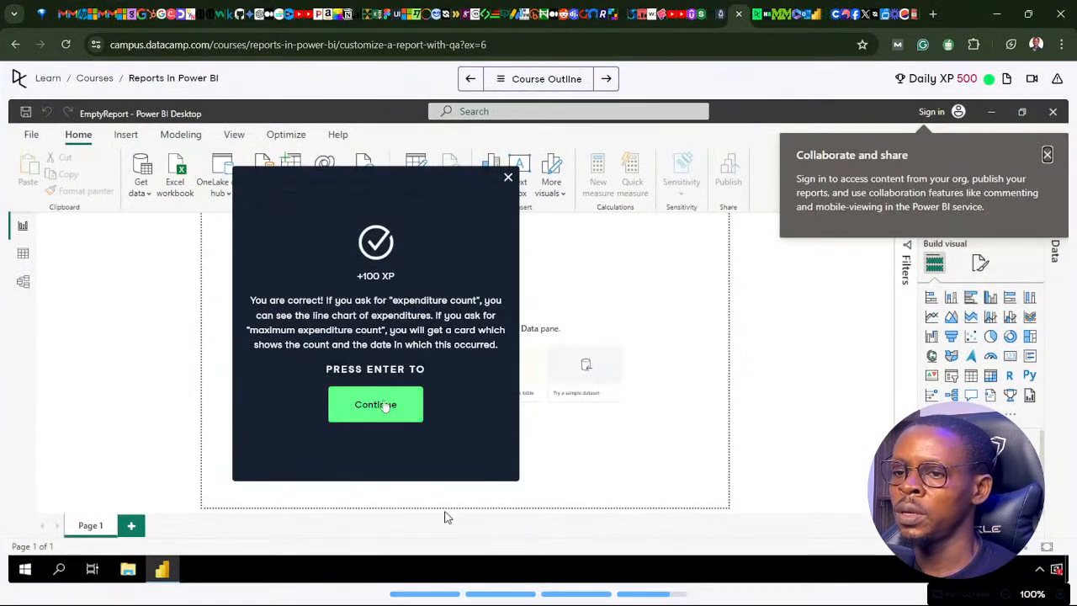
click(376, 412)
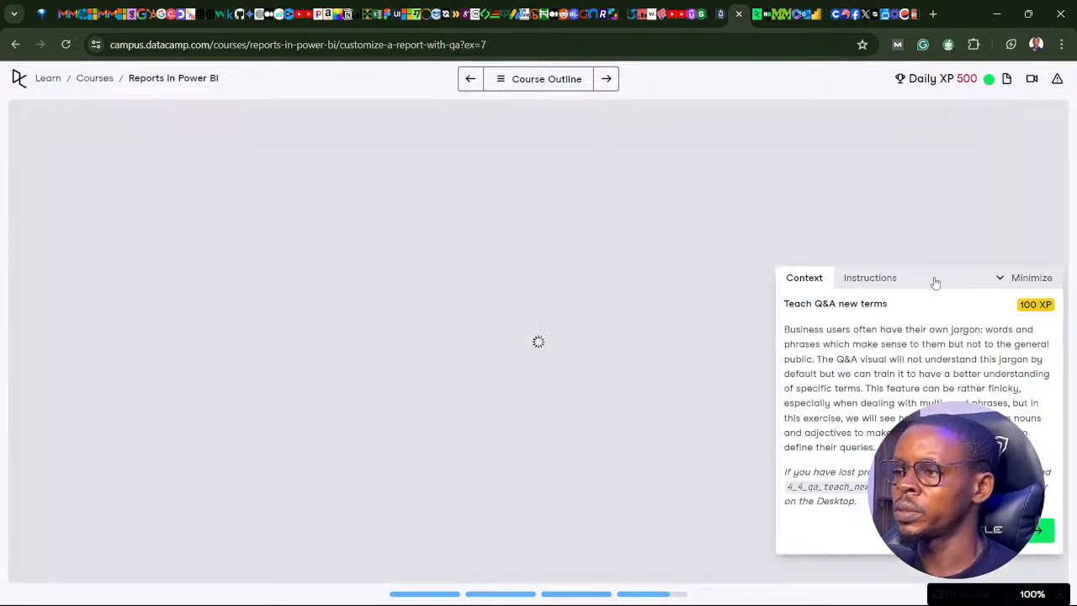
drag(935, 281, 474, 247)
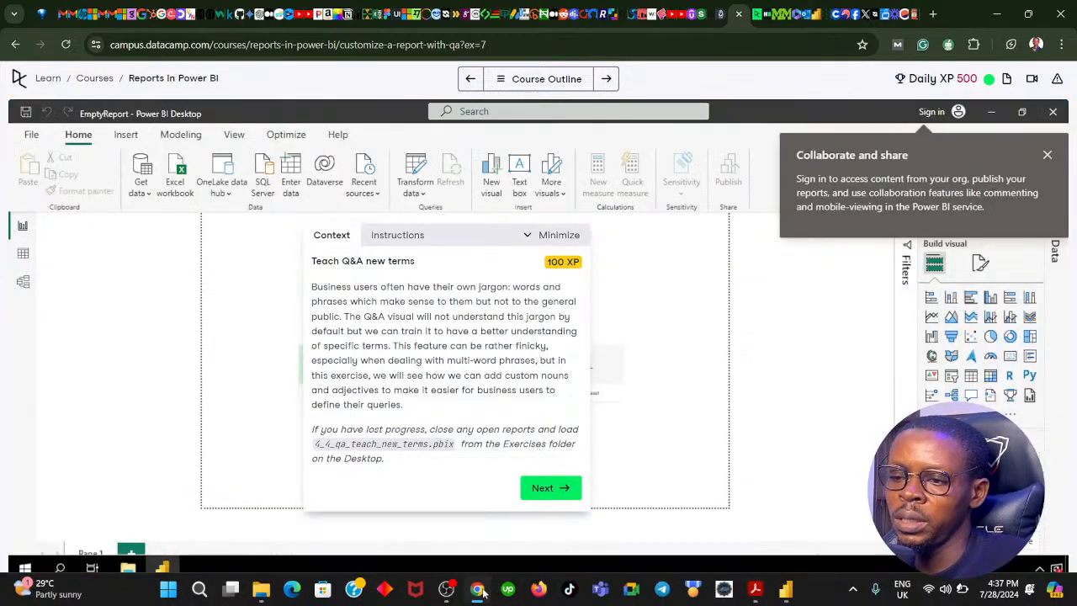
click(484, 593)
click(477, 591)
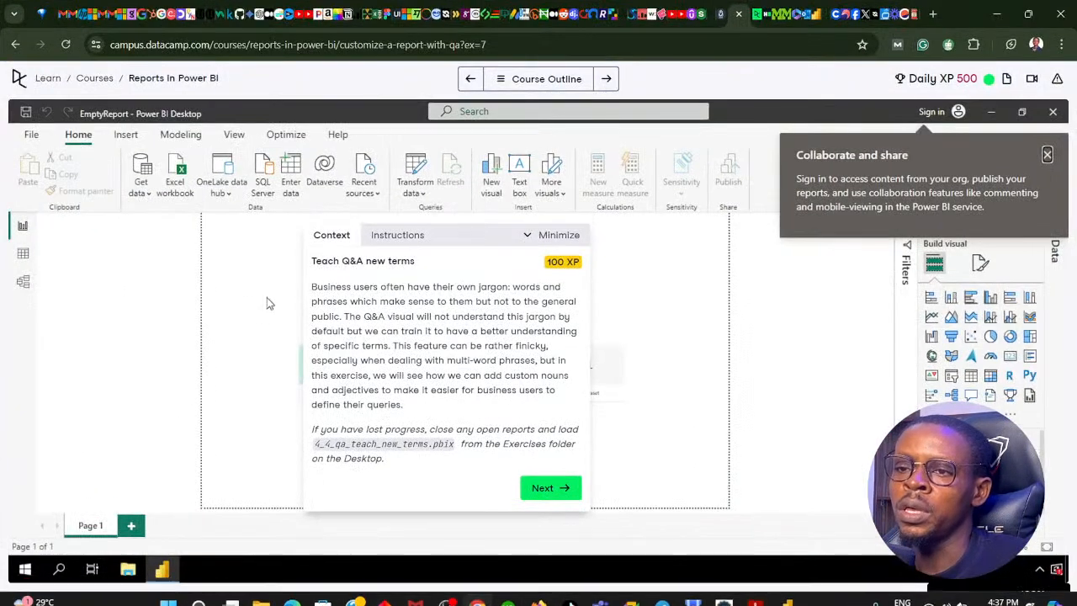
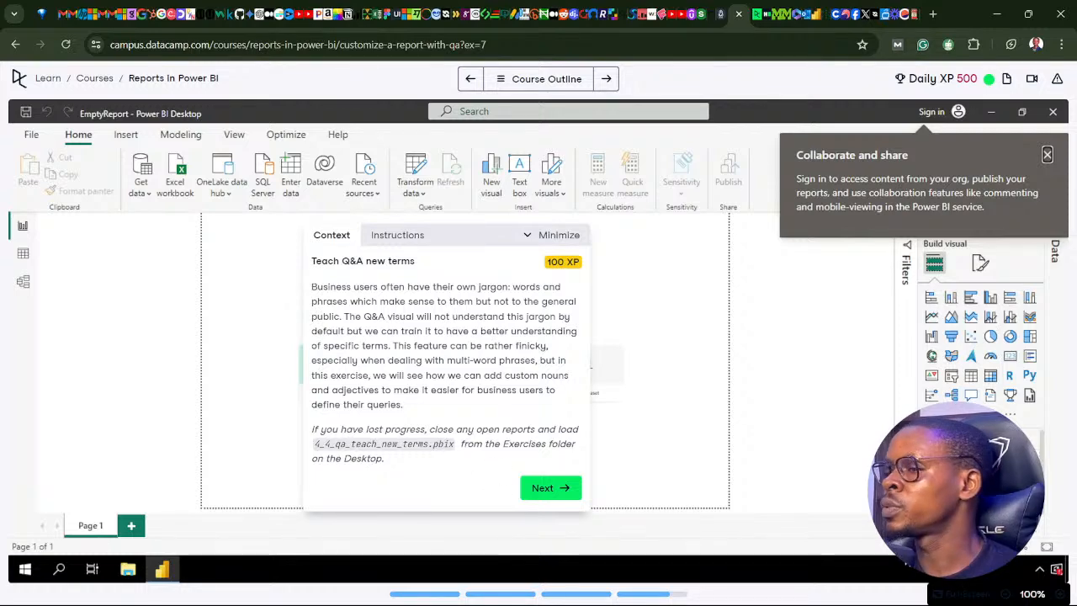
Switch to Power BI Desktop, save the 4_1_add_q_a report and close it.
click(785, 589)
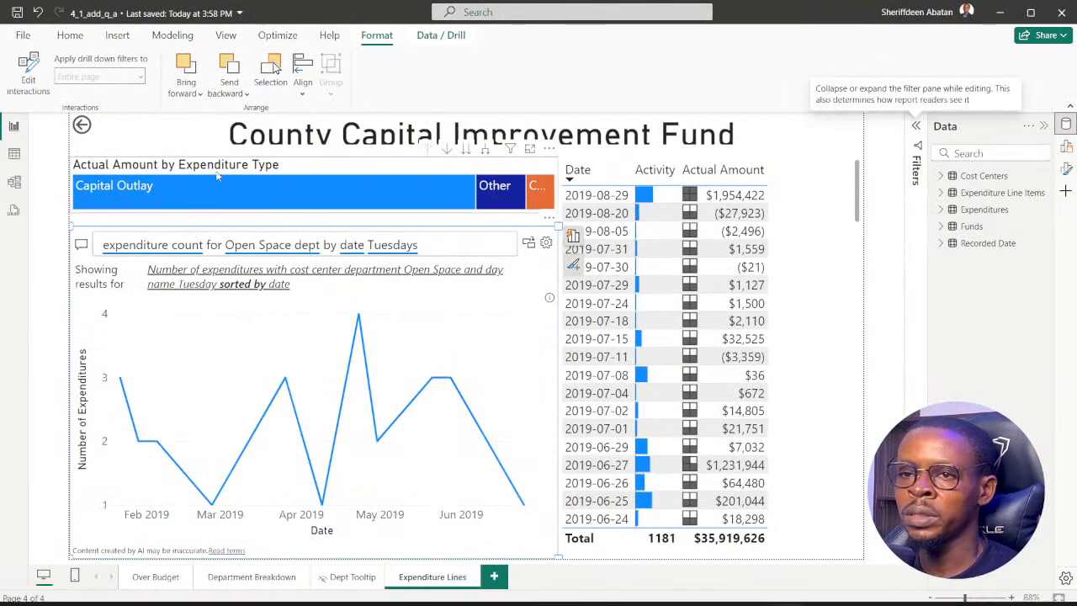
click(80, 145)
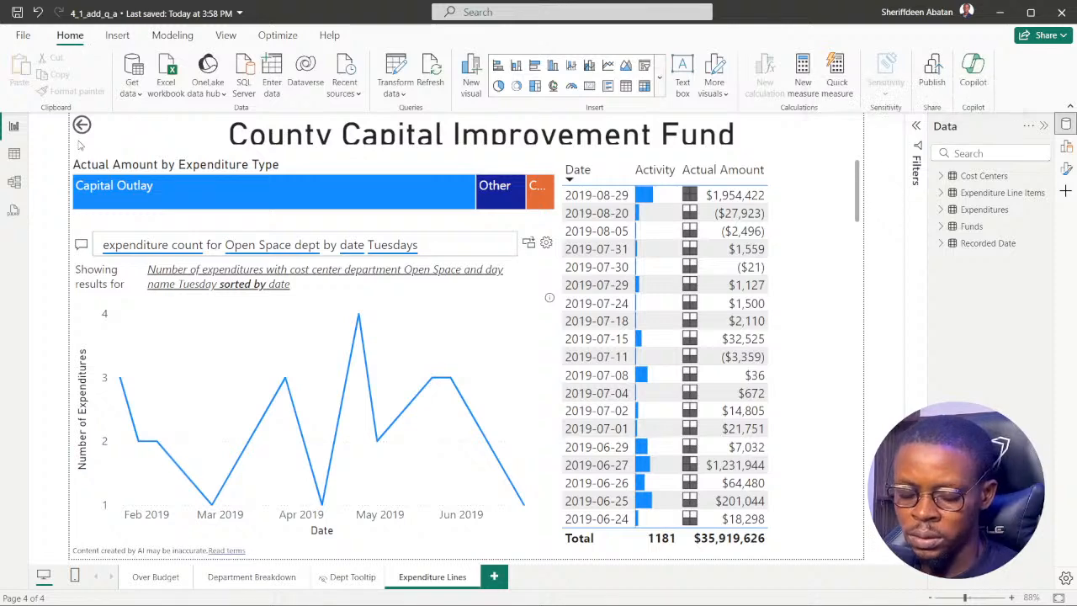
key(ctrl+s)
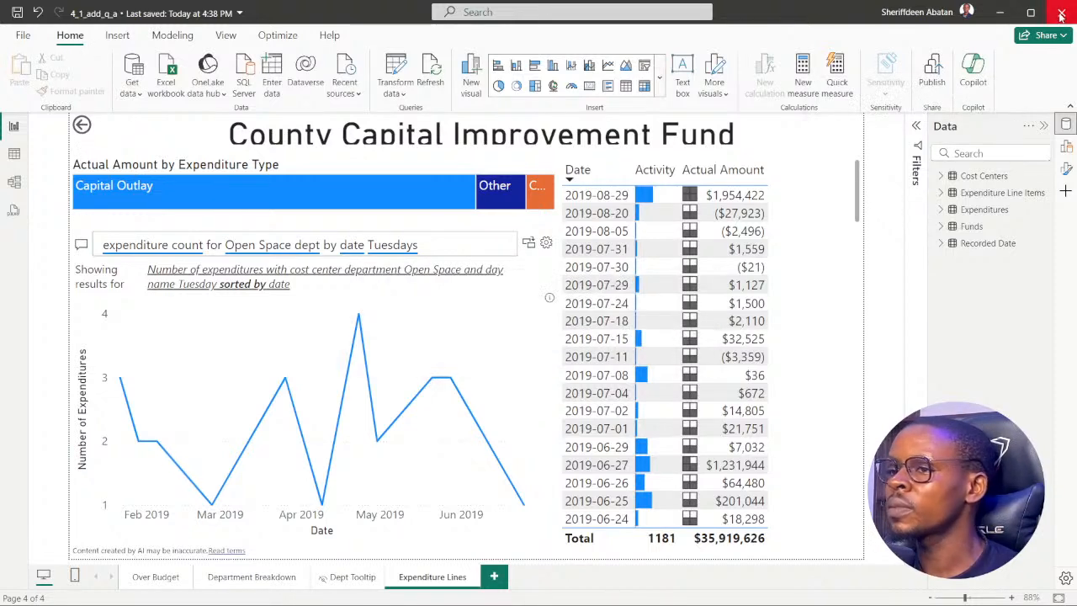
click(1062, 12)
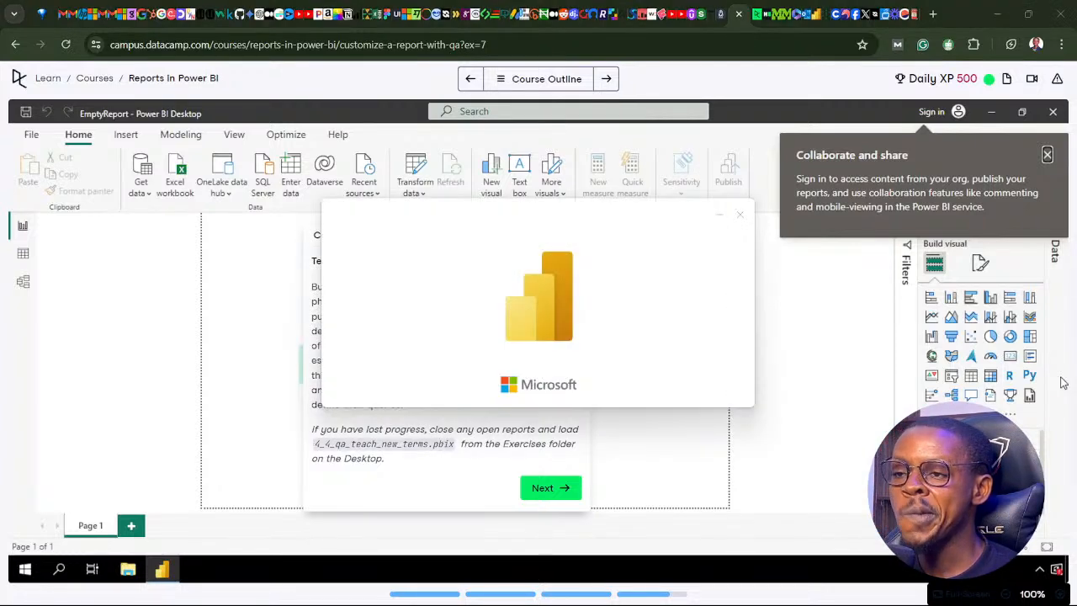
Advance to the exercise's first instruction, and collapse the Filters and Build panes in the 4_4_qa_teach_new_terms report in Power BI Desktop.
click(541, 488)
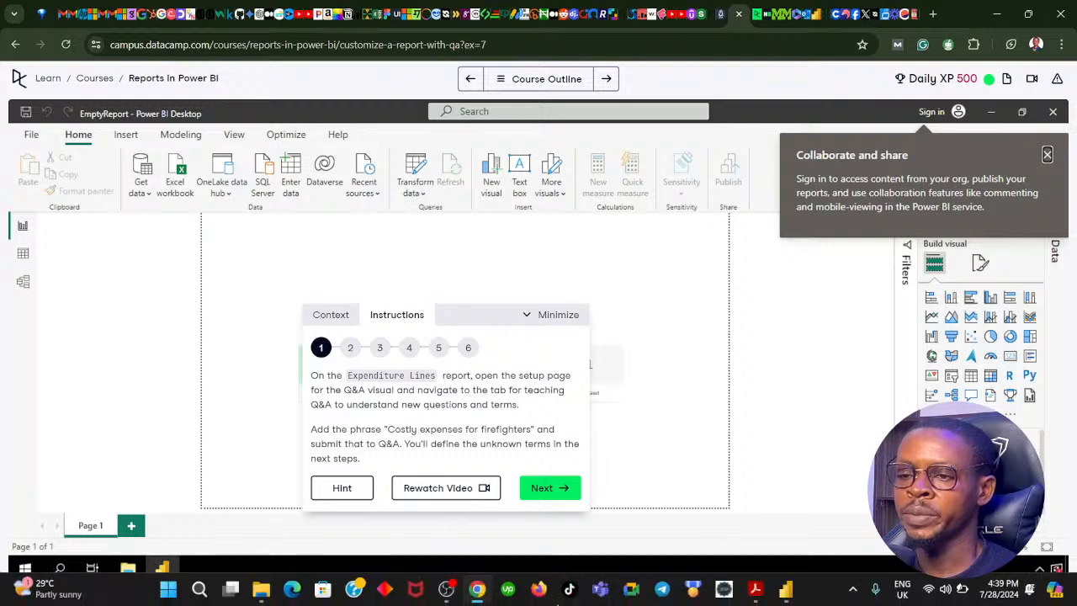
click(785, 591)
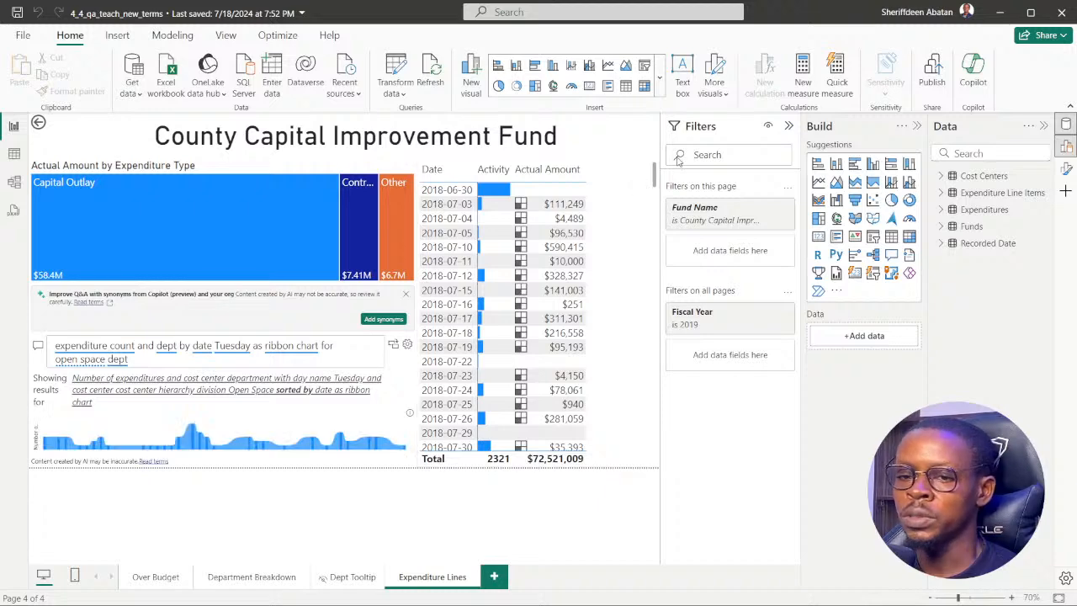
click(788, 125)
click(918, 126)
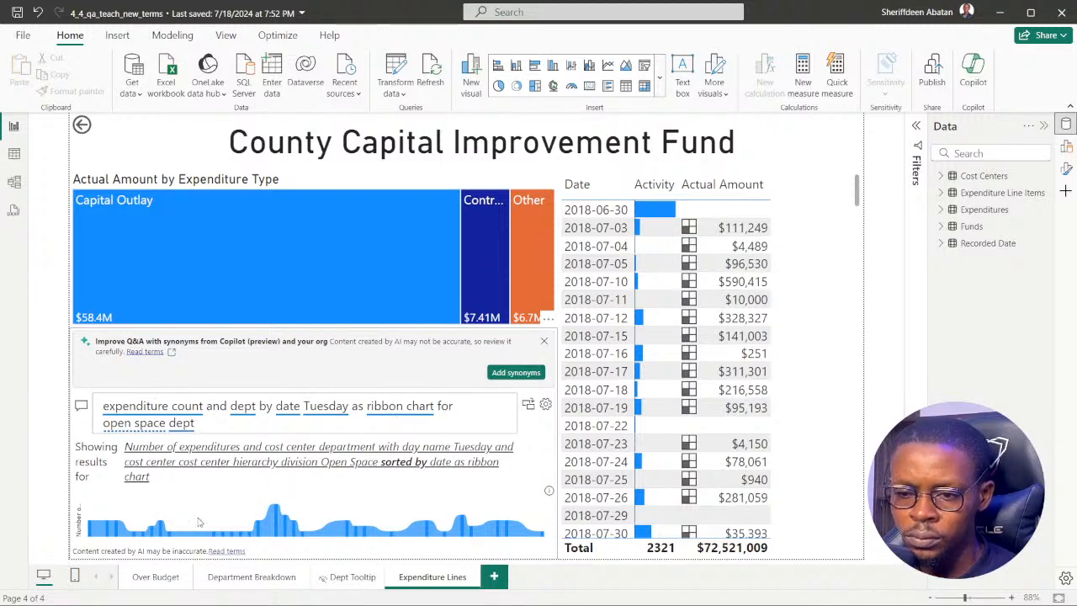
Reopen the "Add synonyms for fields" exercise in the browser and compare its step 4 instructions with the report's Q&A question.
click(224, 427)
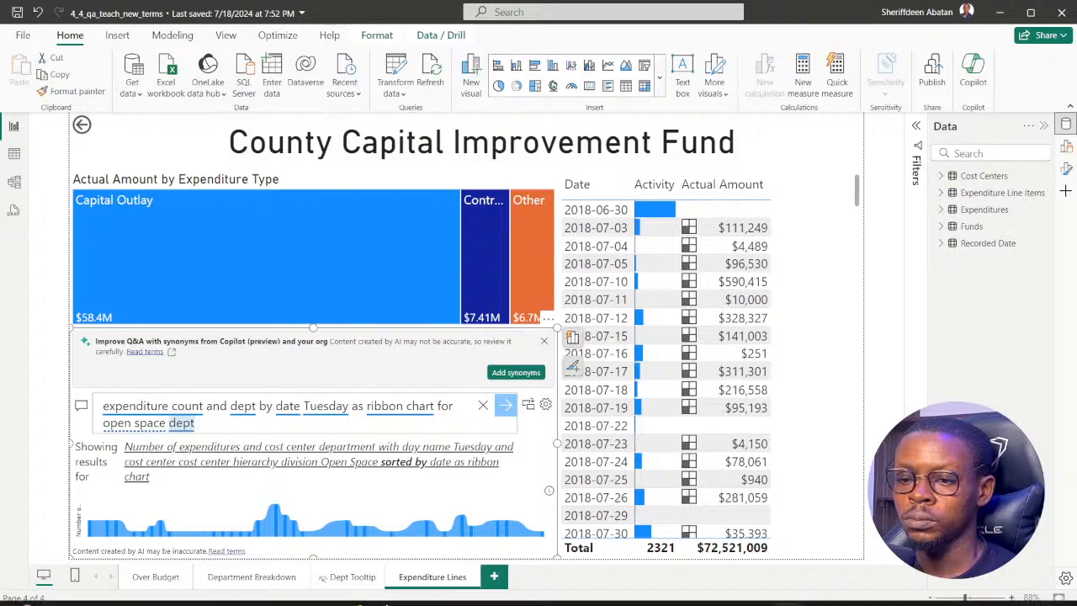
click(475, 591)
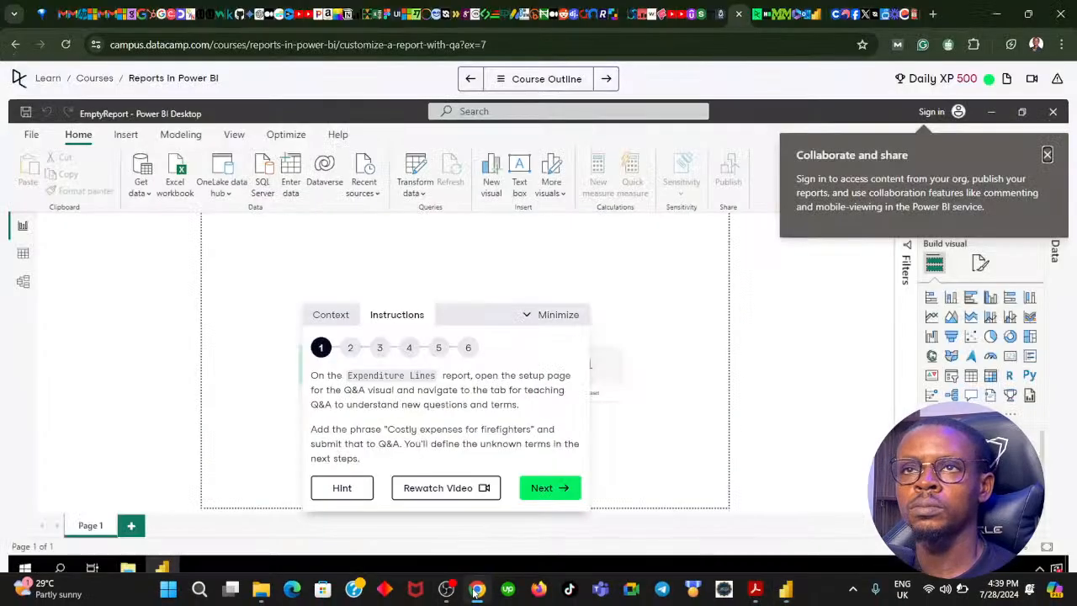
click(475, 591)
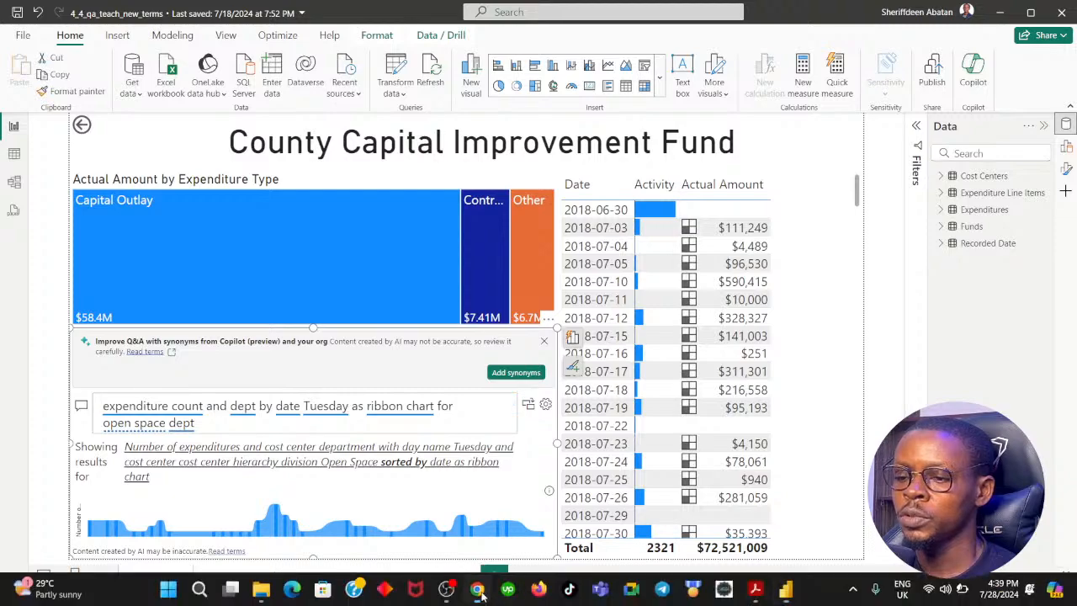
click(475, 591)
click(509, 80)
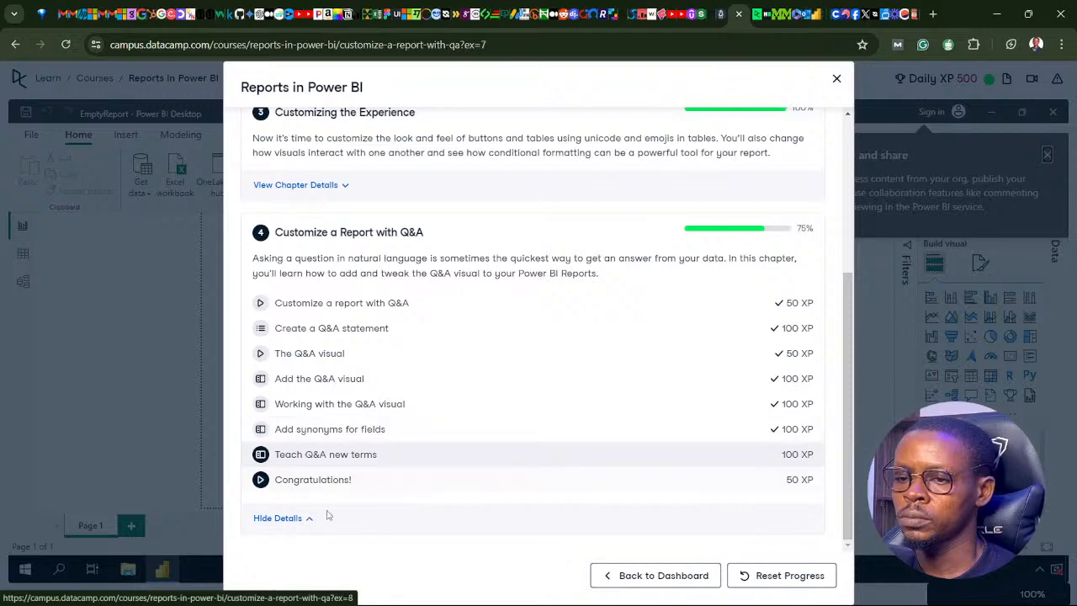
click(345, 435)
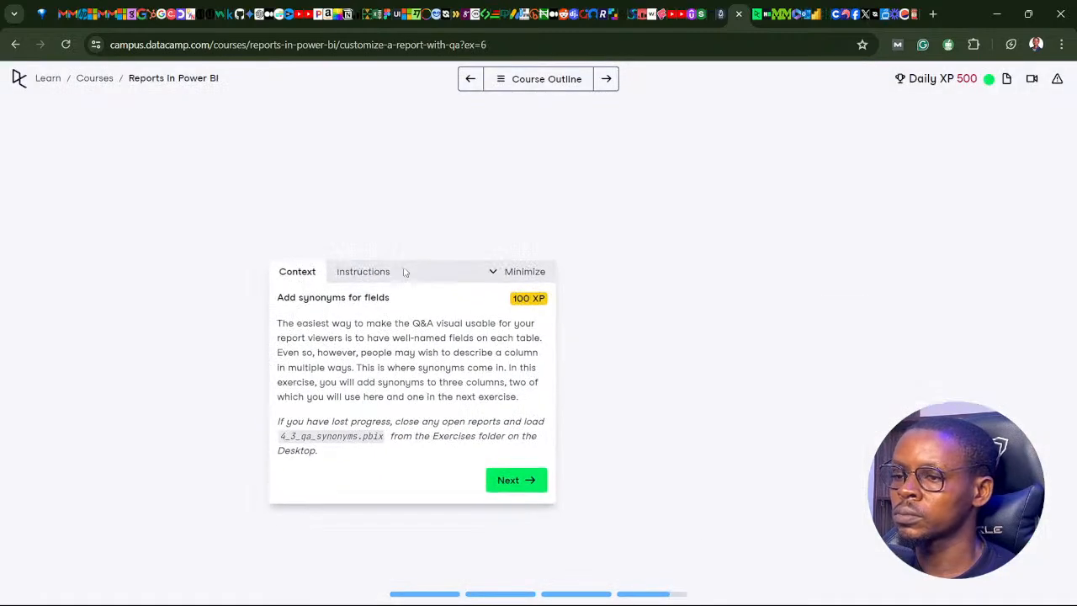
click(512, 483)
click(511, 476)
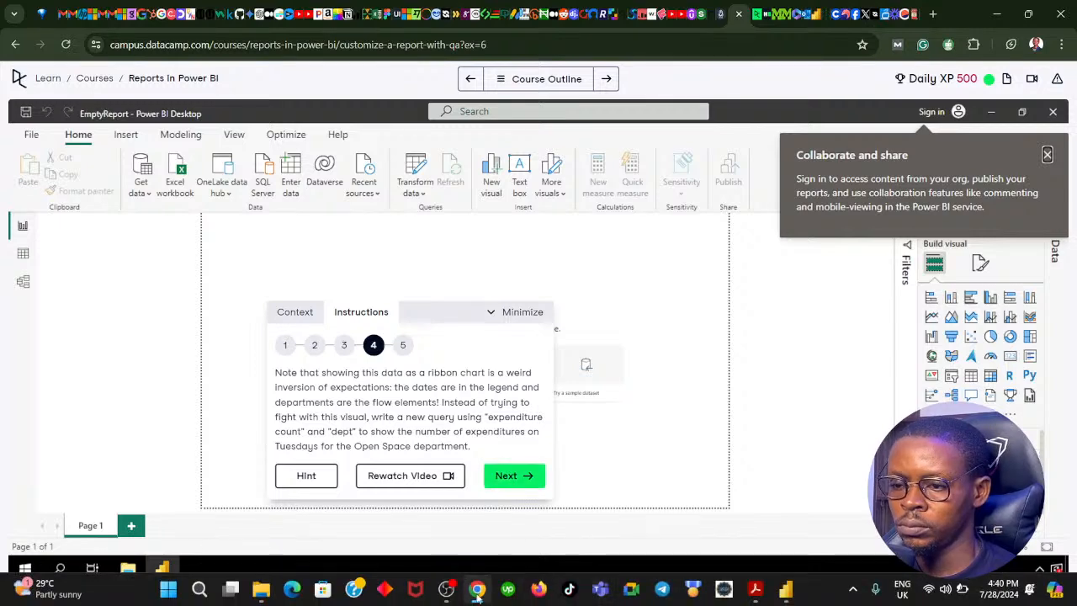
click(477, 591)
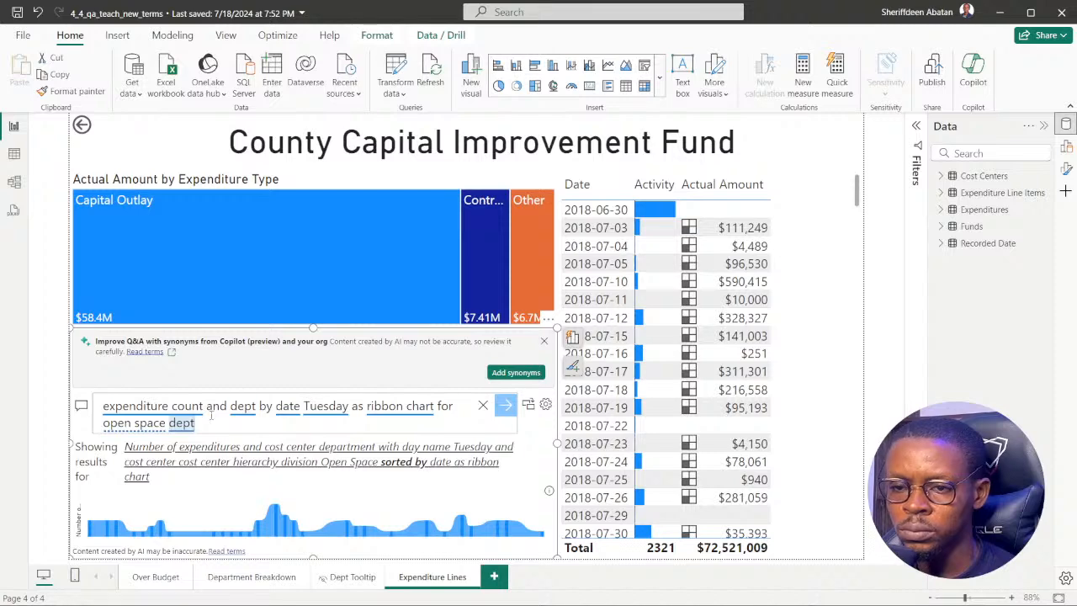
click(445, 544)
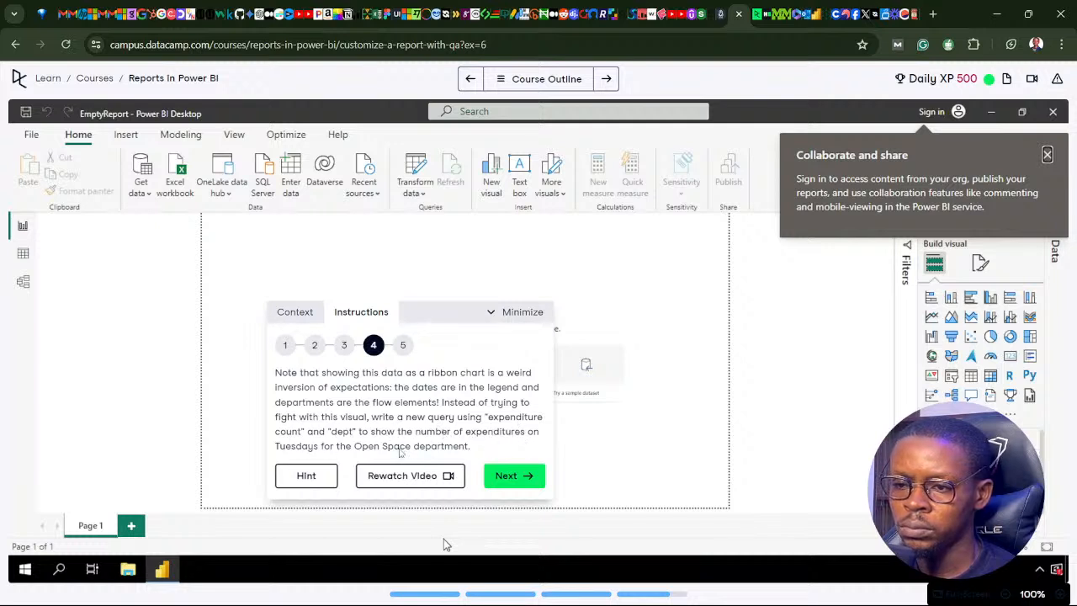
click(477, 593)
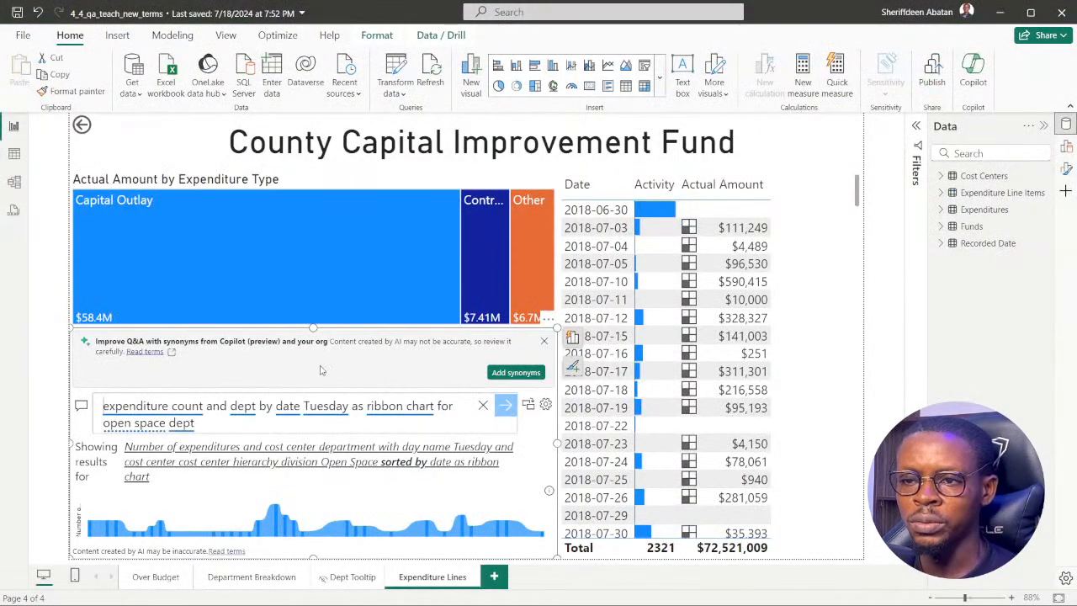
Shorten the Actual Amount by Expenditure Type treemap and extend the Q&A visual upward into the freed space.
click(308, 318)
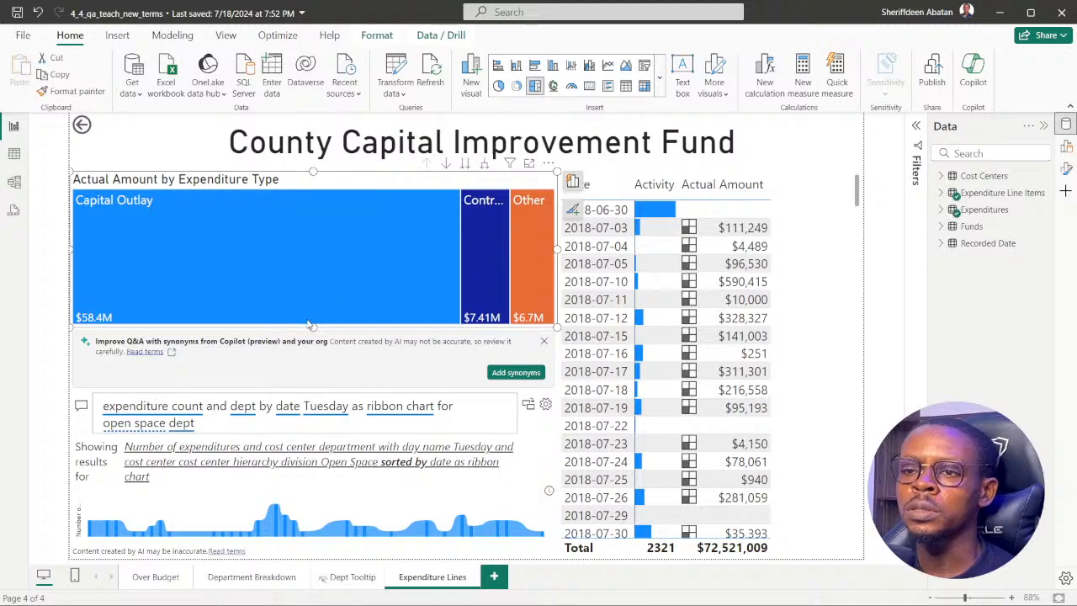
drag(313, 326, 318, 259)
click(331, 347)
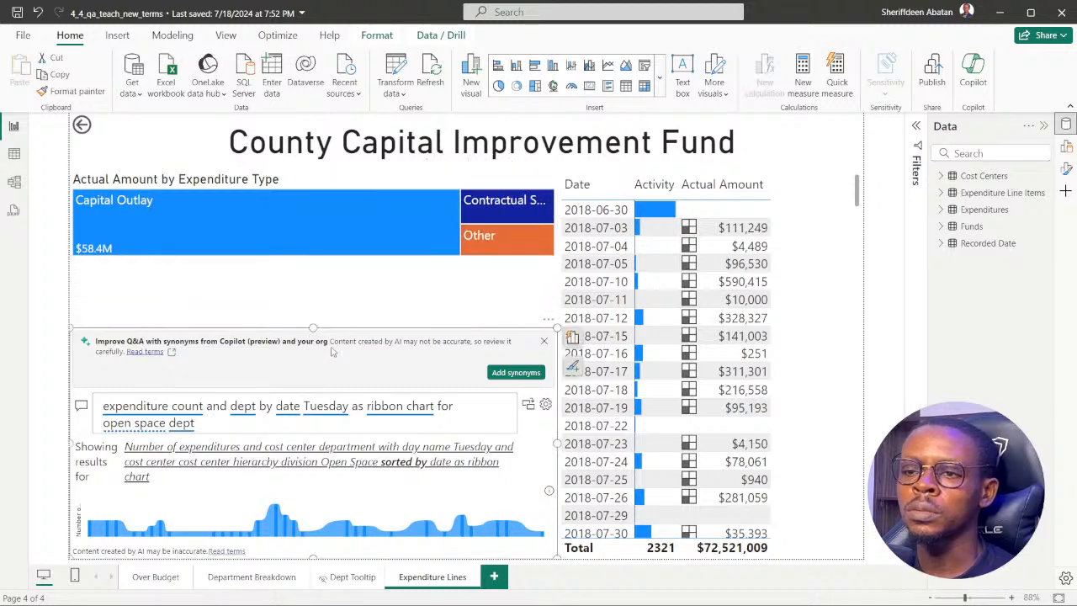
drag(313, 327, 313, 257)
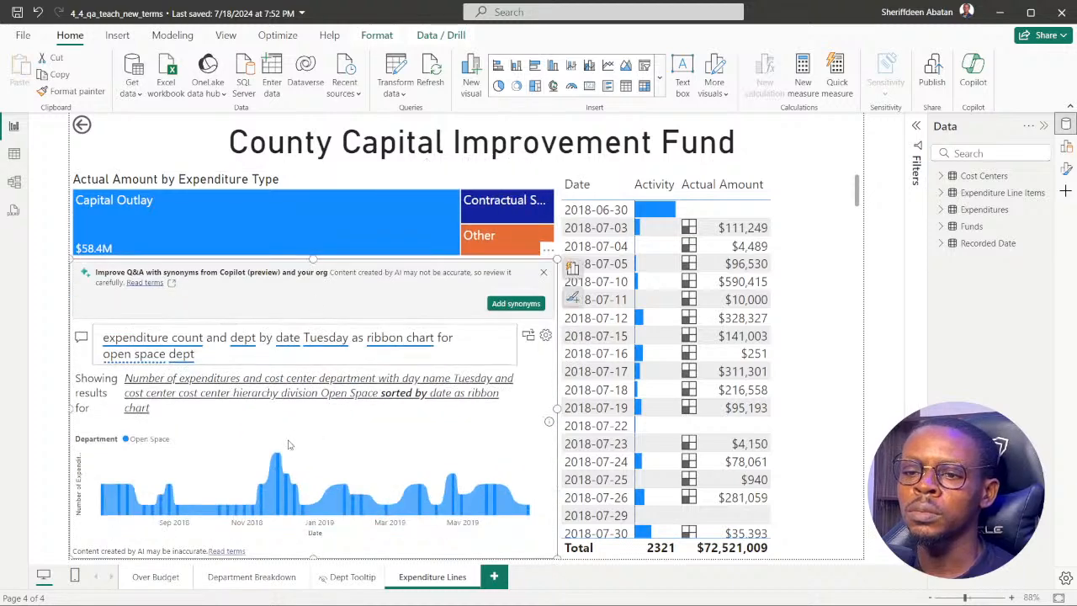
Inspect the Q&A ribbon chart's data points and expand the Filters pane to check the applied filters.
mouse_move(277, 459)
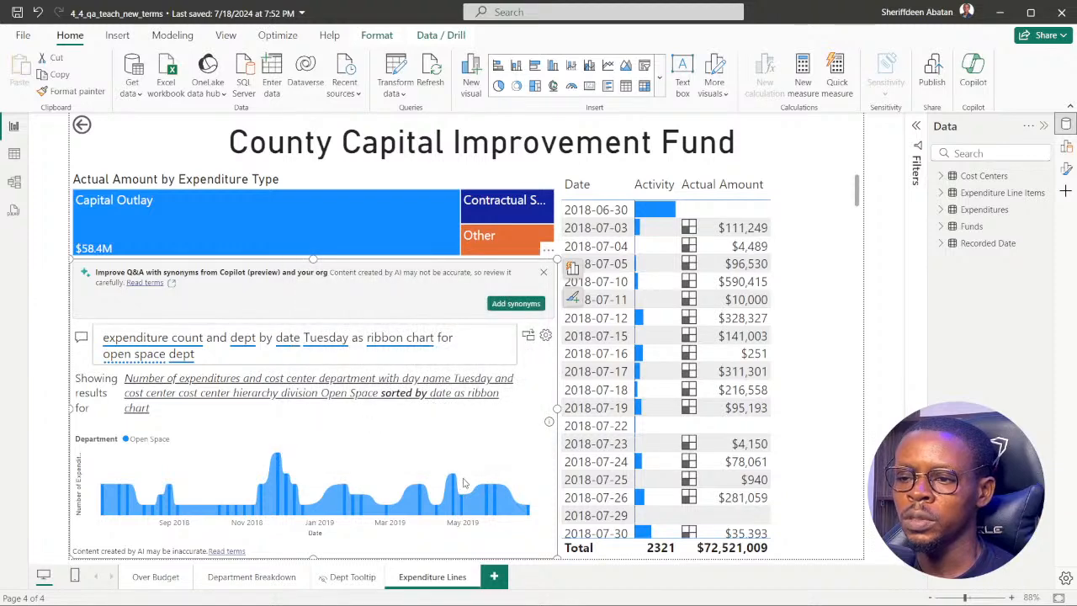
mouse_move(453, 479)
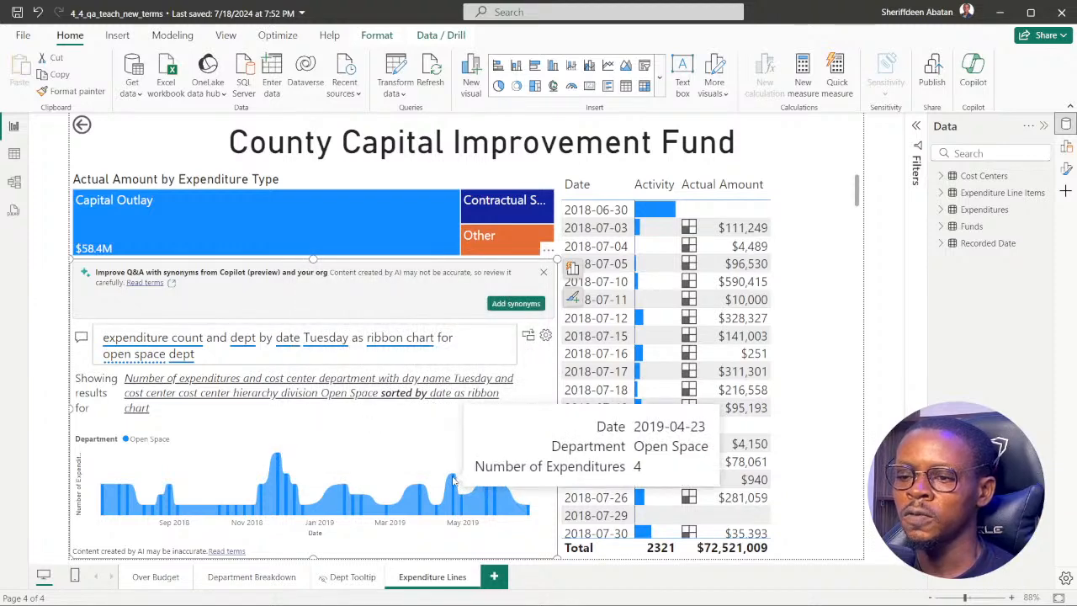
click(916, 128)
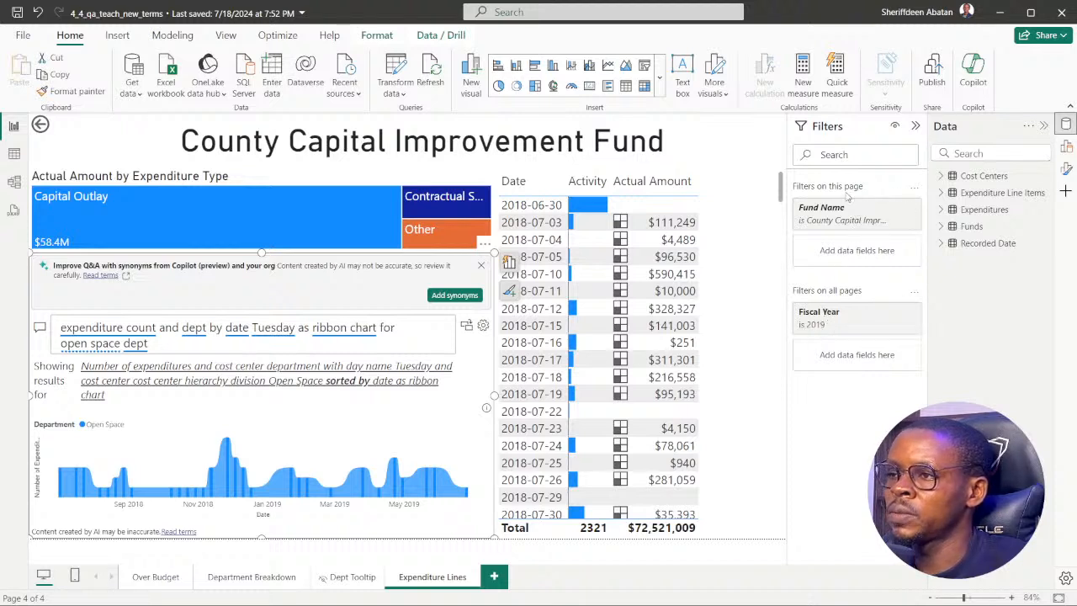
mouse_move(126, 475)
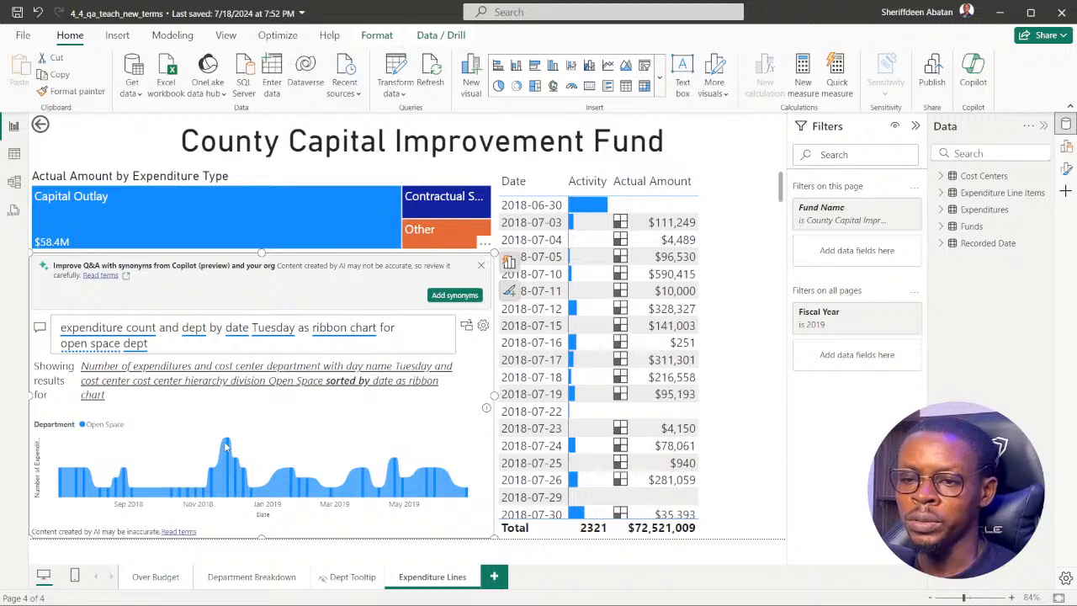
mouse_move(226, 443)
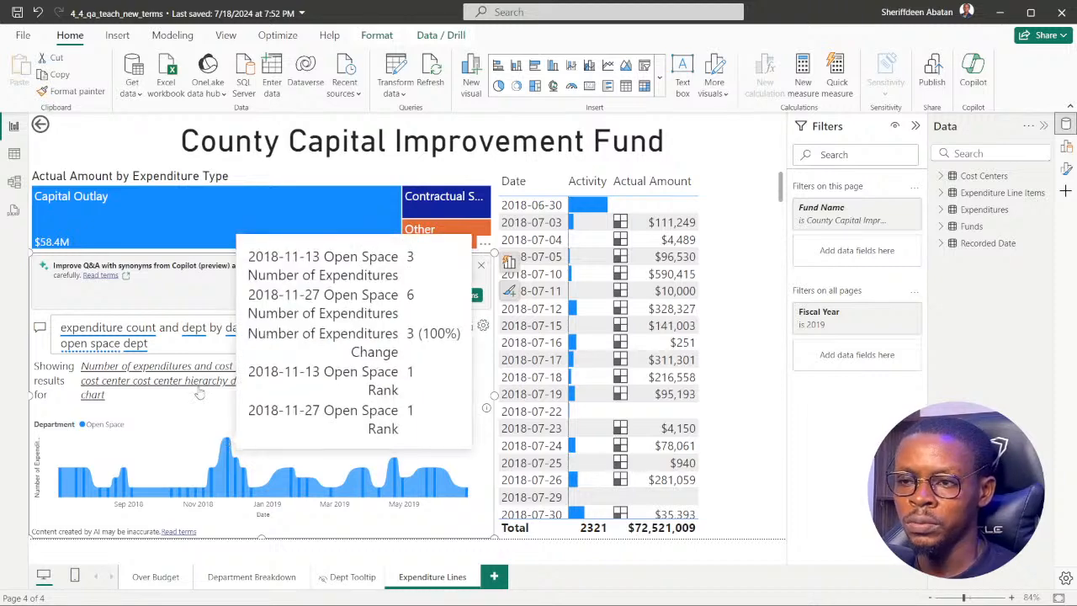
Replace "ribbon" with "line" in the Q&A question and run it to try the result as a line chart.
click(157, 345)
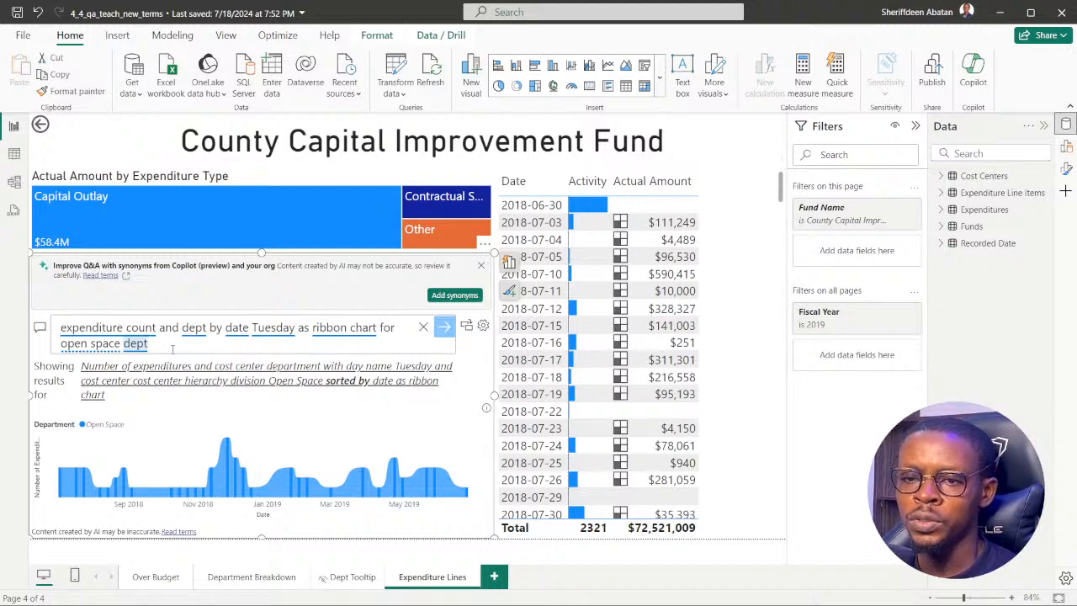
click(348, 332)
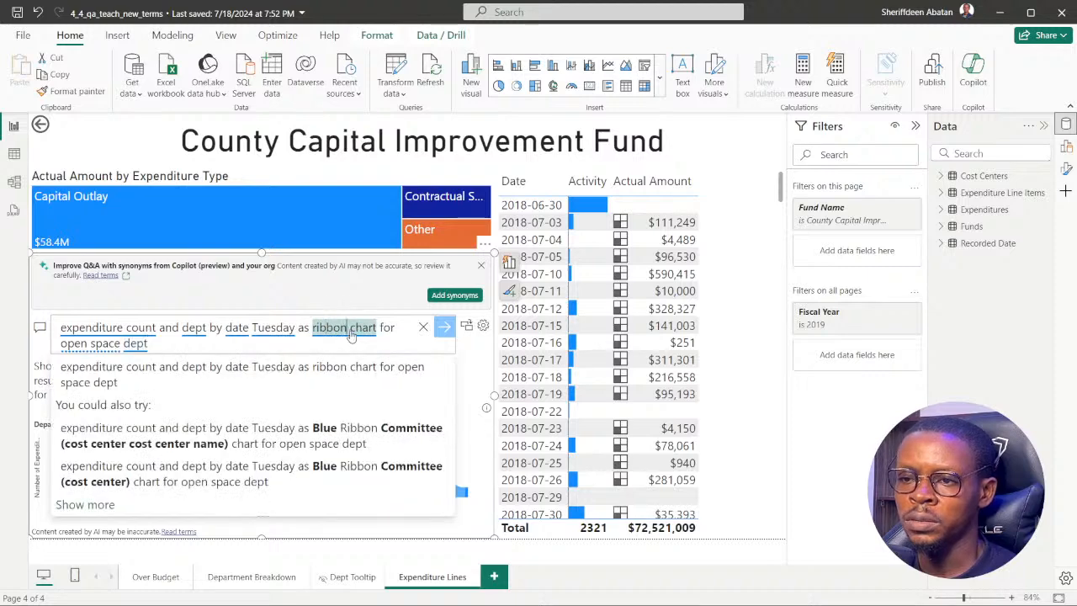
key(BackSpace)
key(BackSpace)
key(BackSpace)
key(BackSpace)
key(BackSpace)
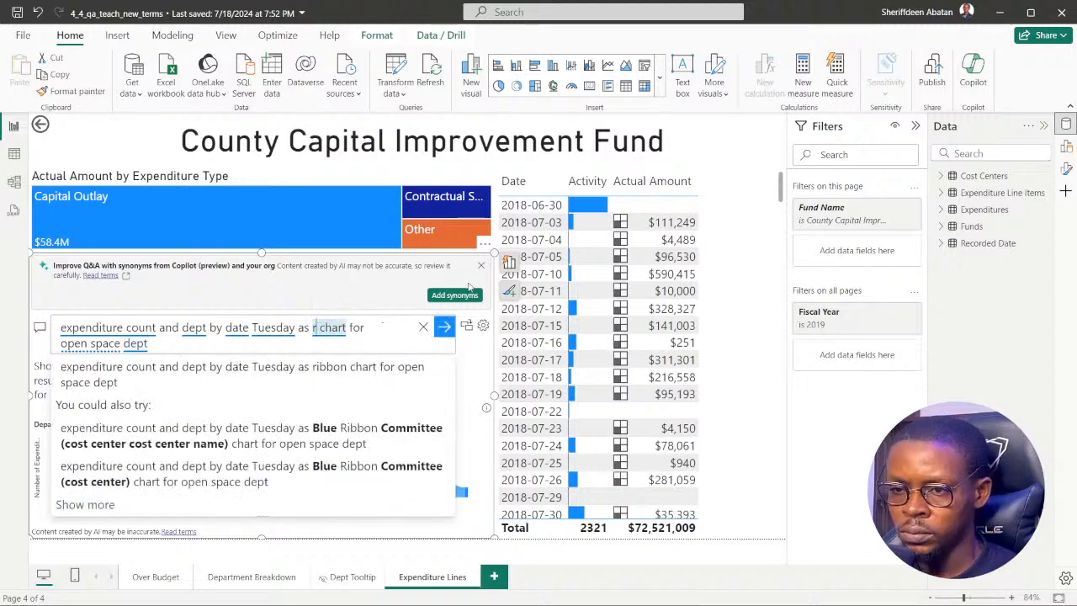
key(BackSpace)
text(line)
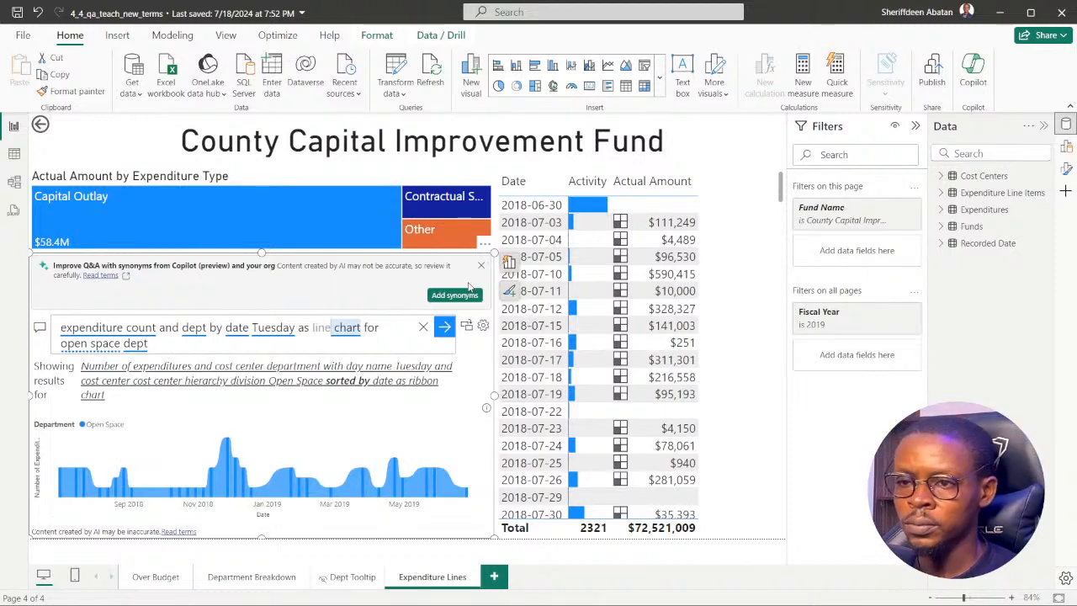
key(Return)
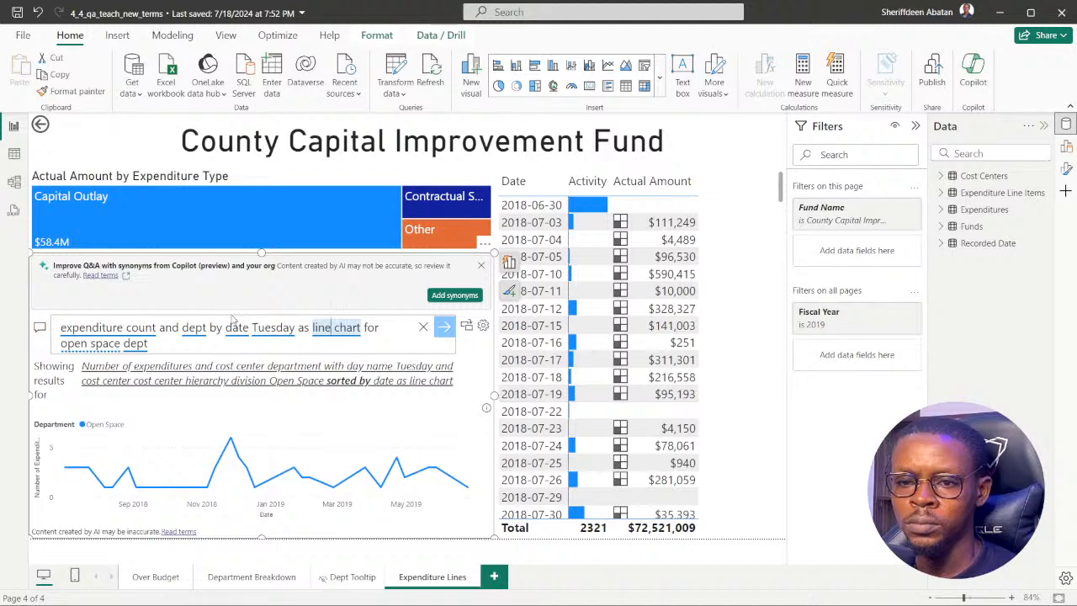
Try different heights for the Q&A visual, undo the resizing and the line chart wording, and collapse the Filters pane.
mouse_move(232, 442)
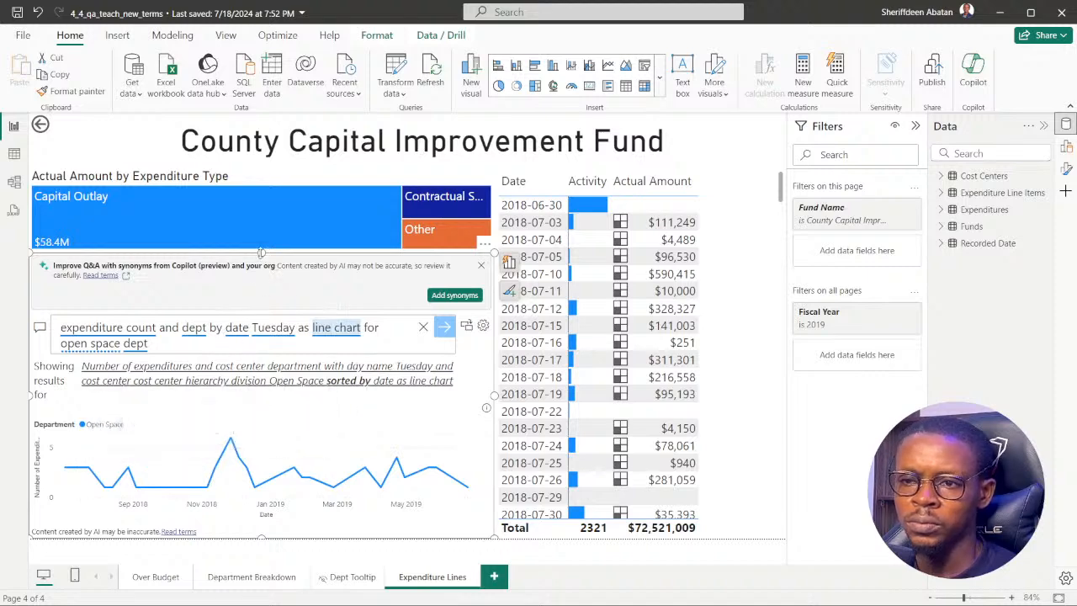
drag(261, 251, 260, 244)
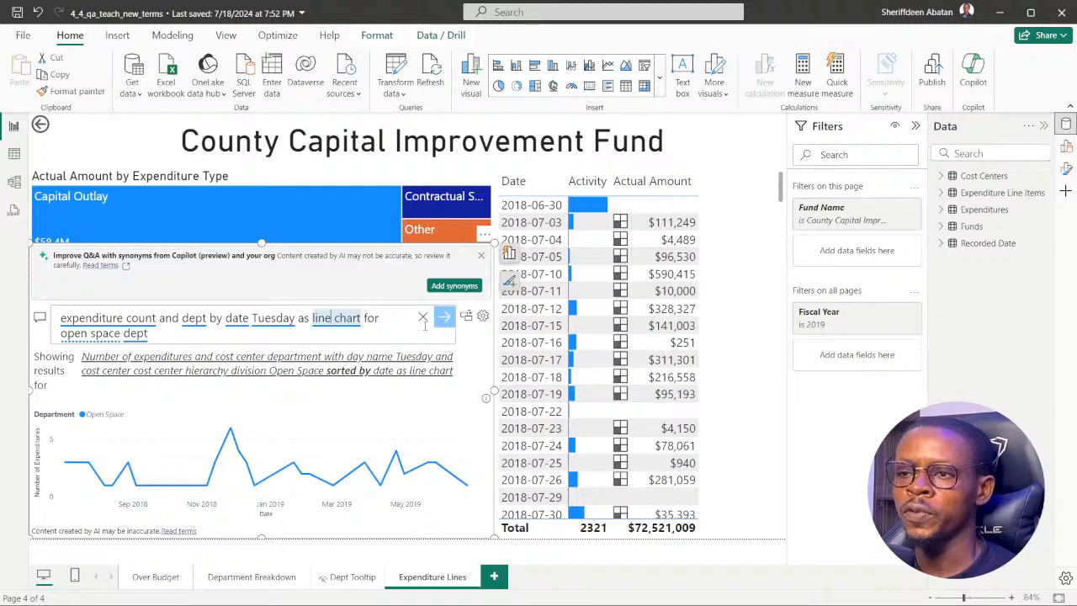
drag(262, 243, 267, 259)
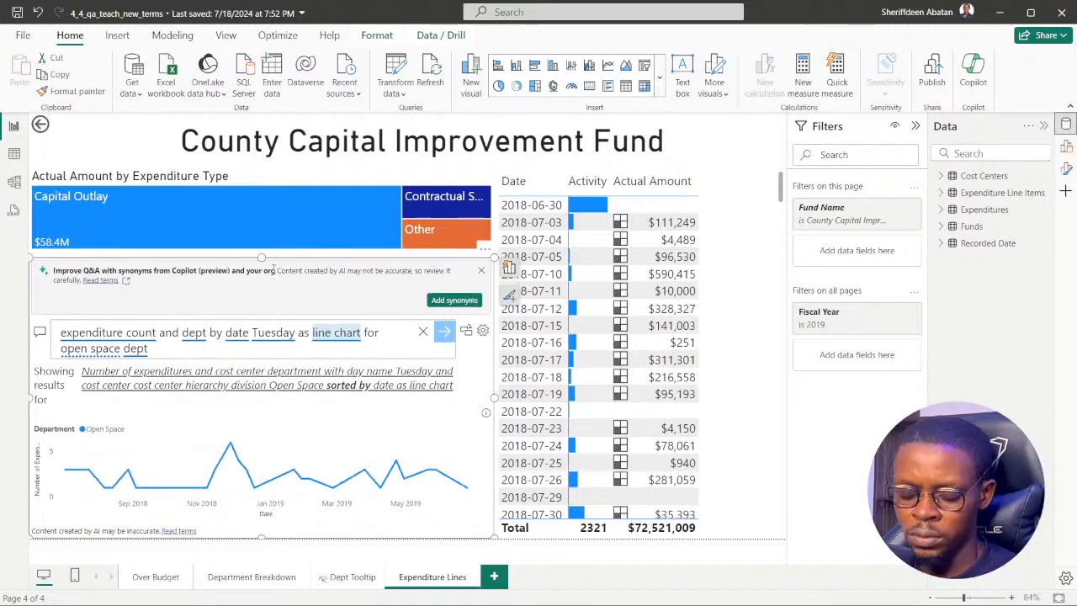
key(ctrl+z)
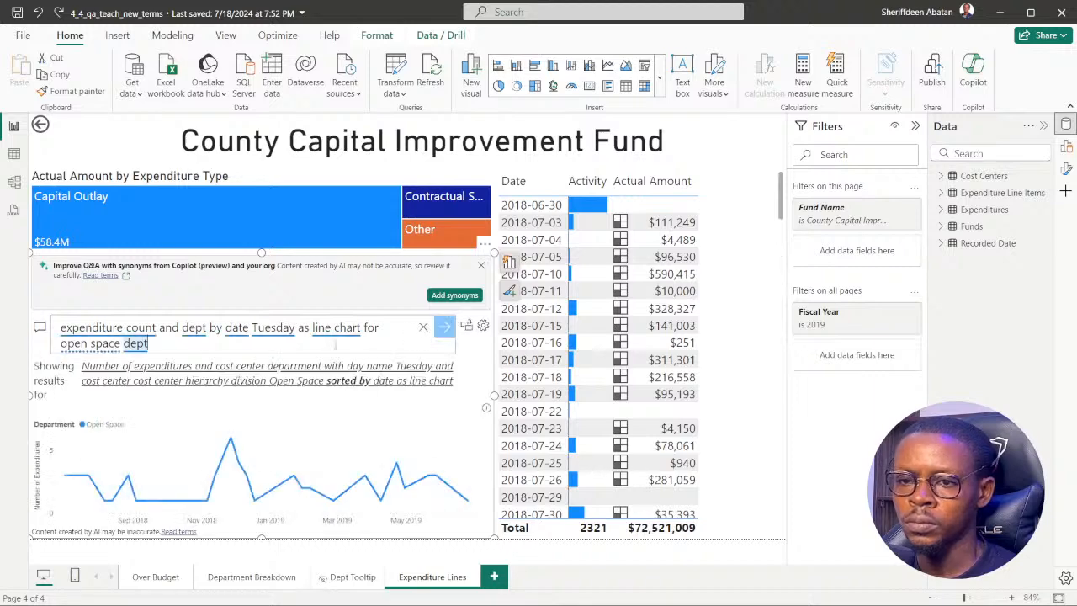
key(ctrl+z)
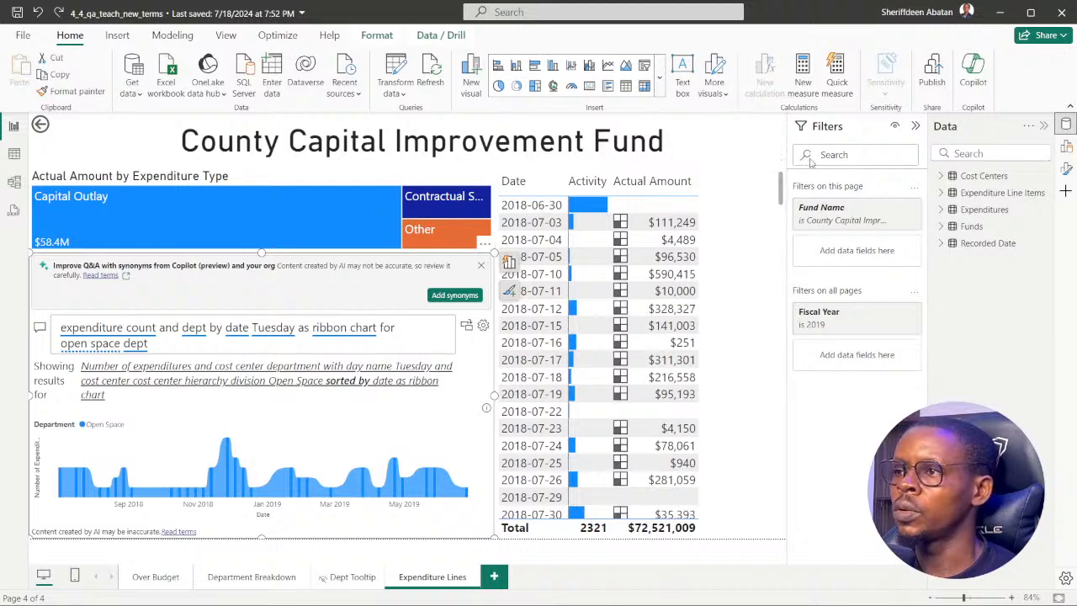
click(915, 126)
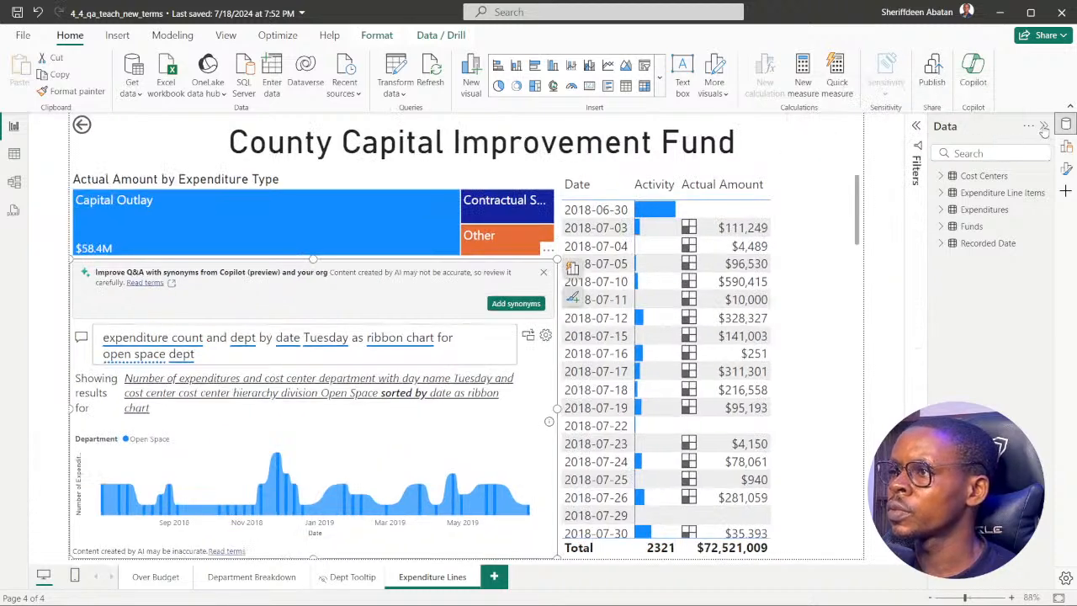
Collapse the Data pane, then switch to DataCamp in Chrome and open the "Teach Q&A new terms" exercise's instructions.
click(1043, 126)
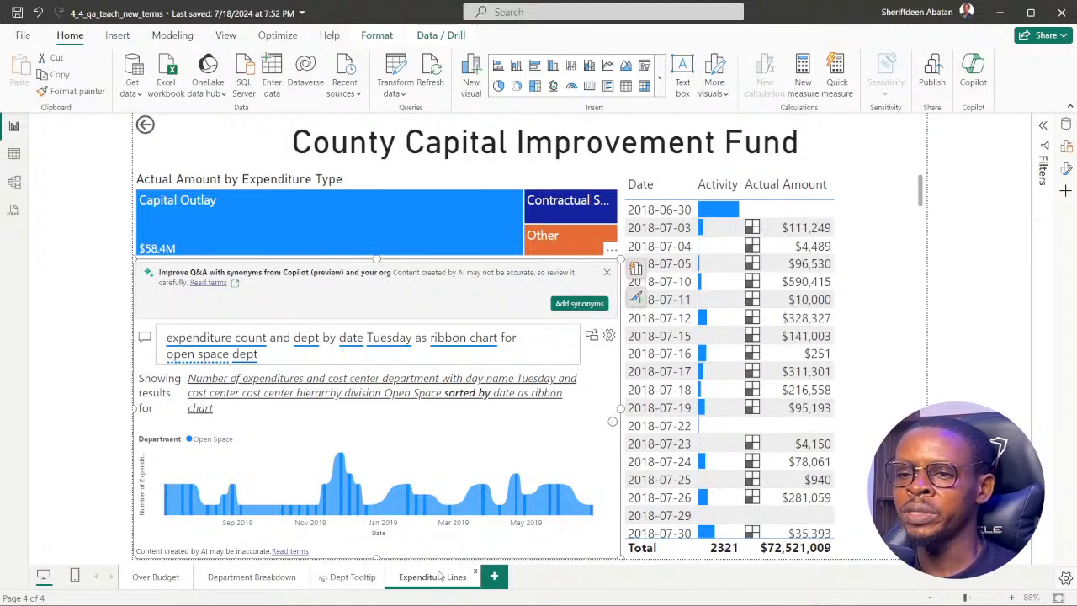
mouse_move(442, 599)
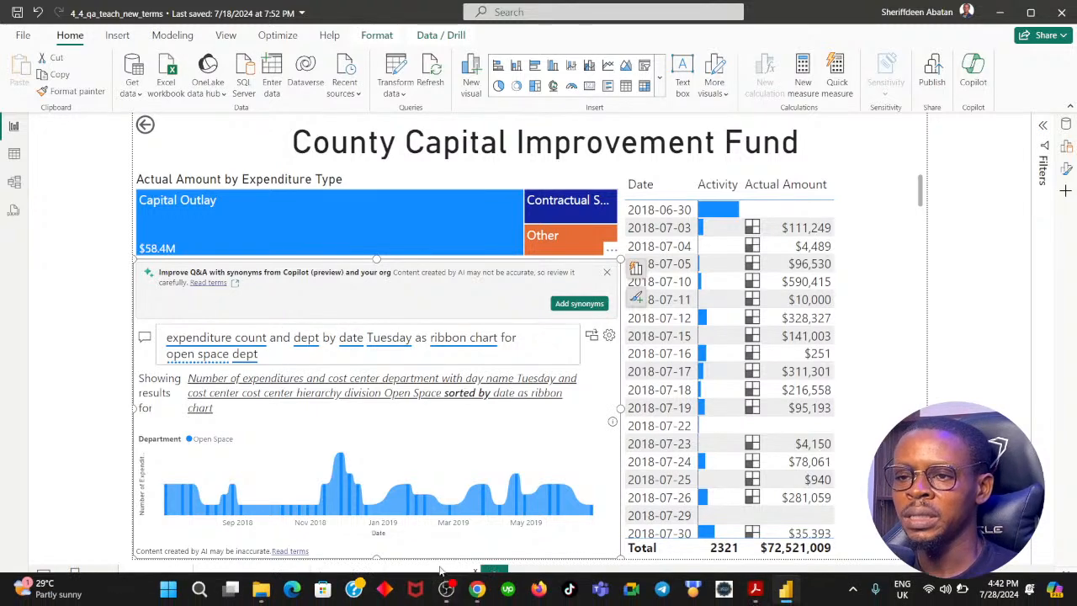
click(476, 592)
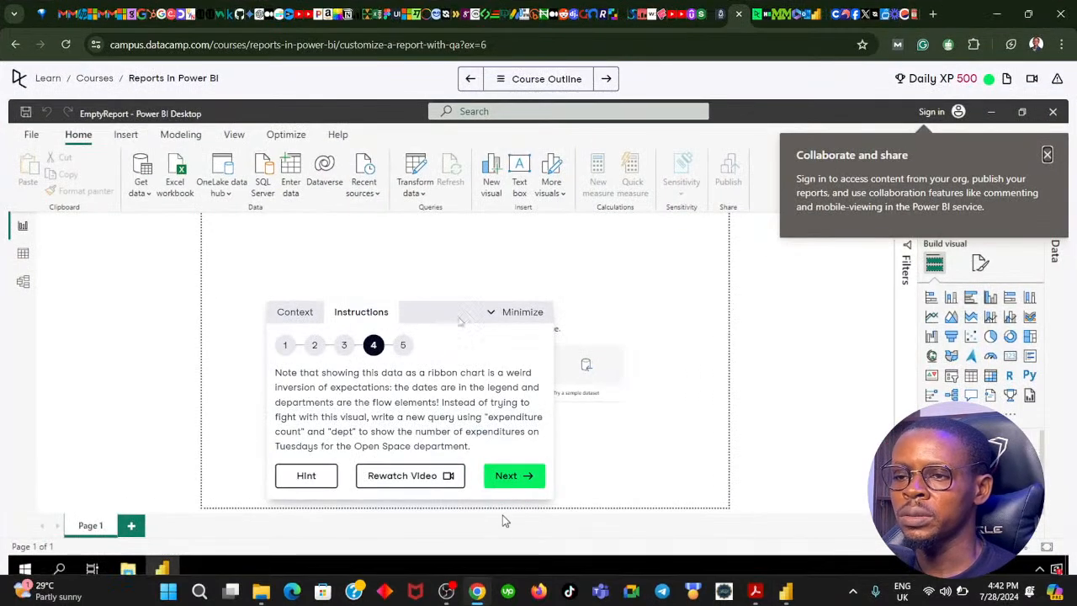
click(524, 78)
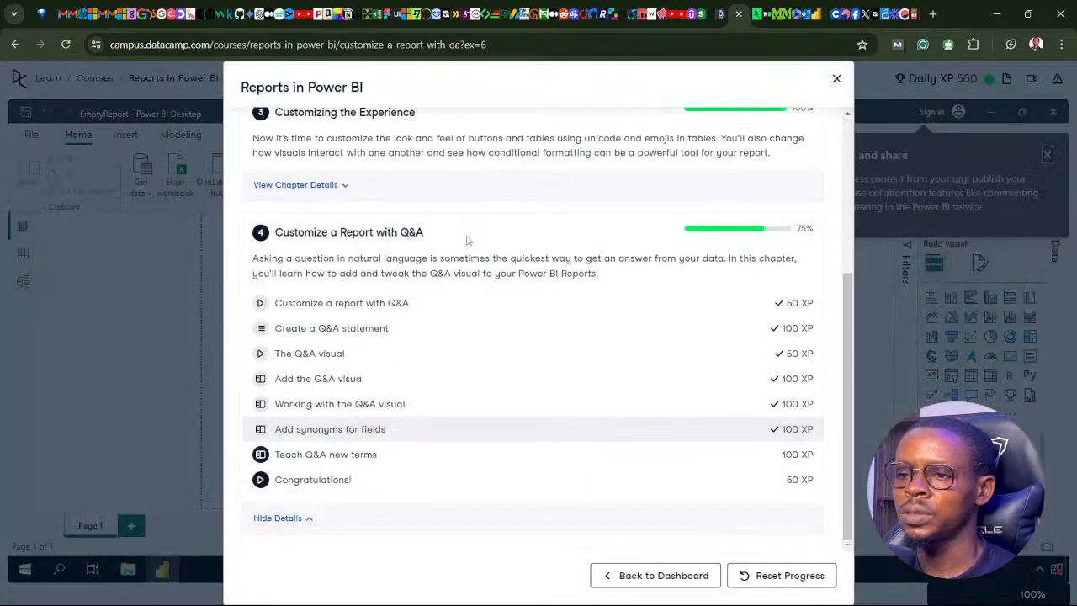
click(344, 458)
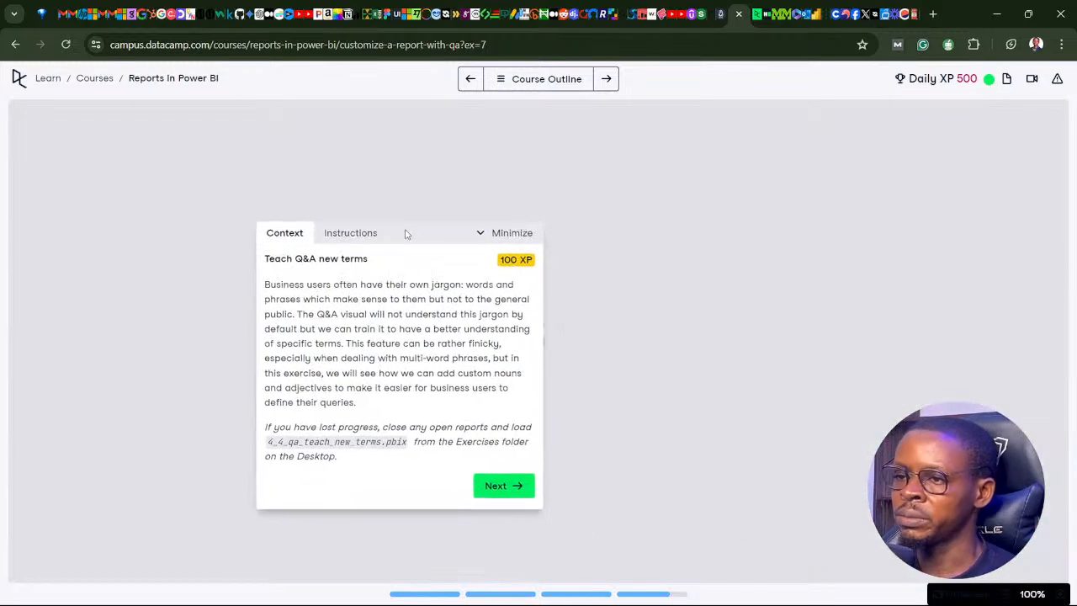
drag(406, 233, 469, 250)
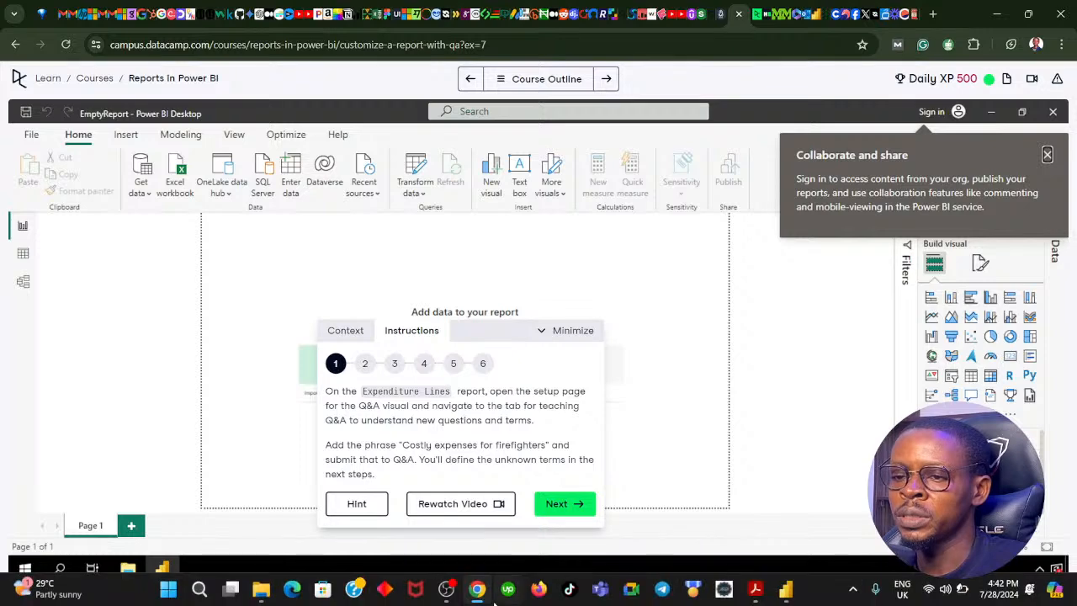
Switch to Power BI and open the Teach Q&A page in the Q&A visual's setup, checking it against the exercise instructions.
click(472, 594)
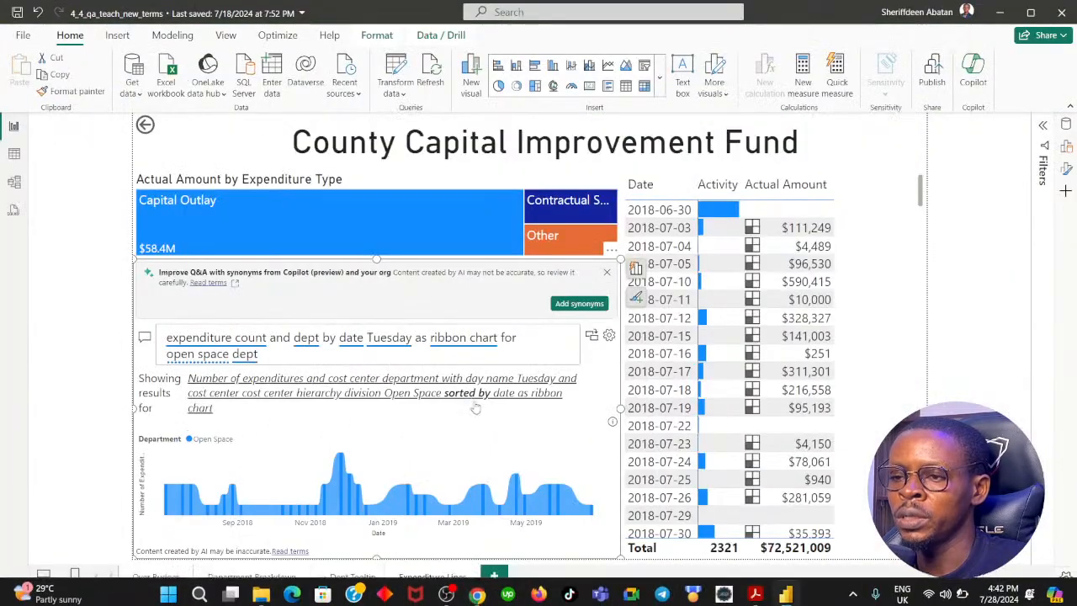
click(609, 337)
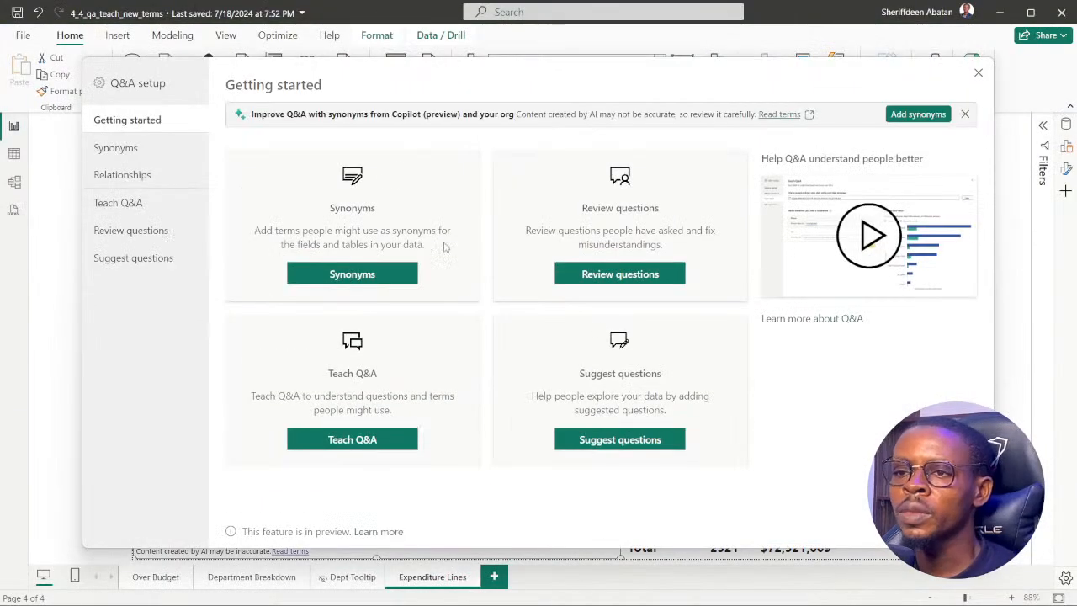
click(477, 593)
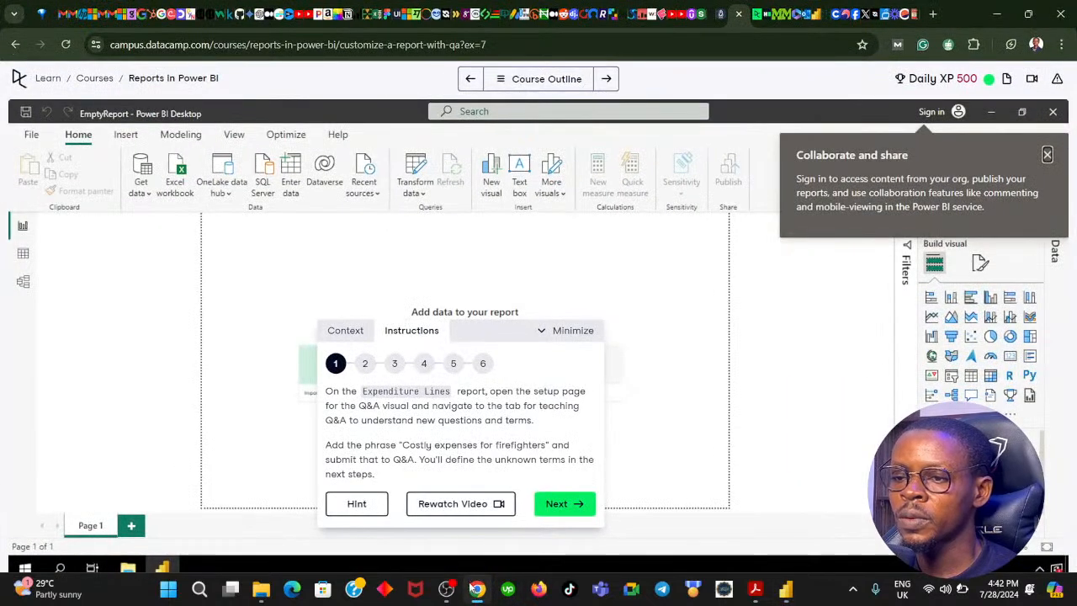
click(476, 589)
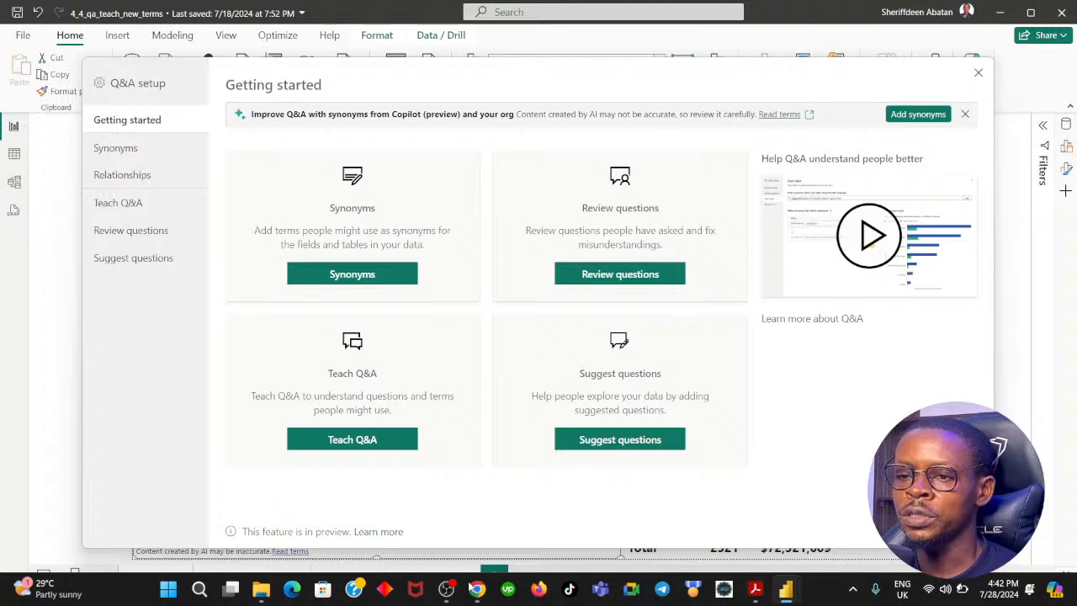
click(352, 439)
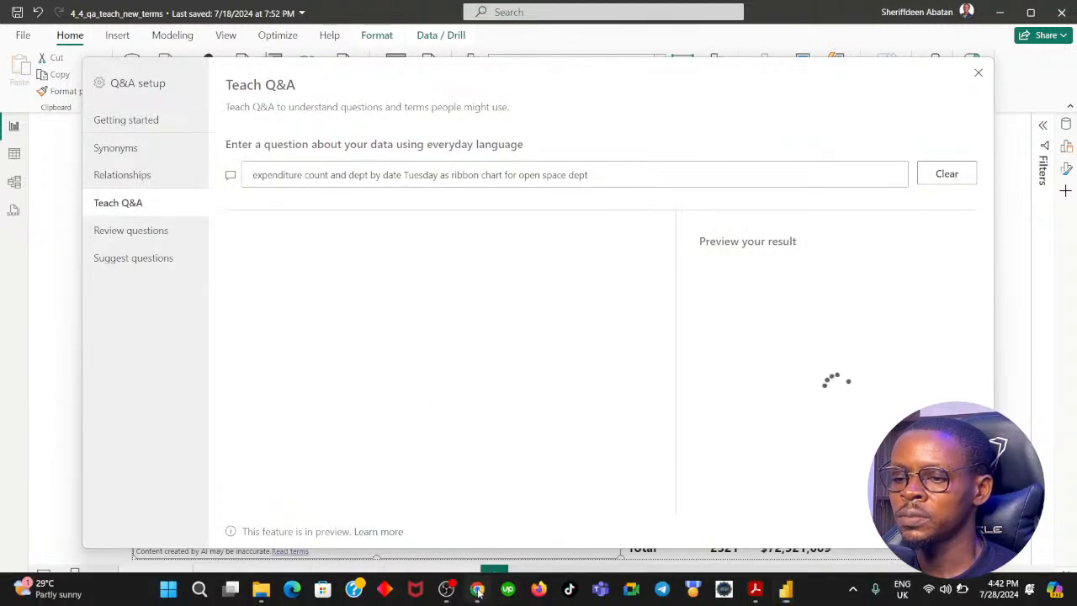
click(477, 589)
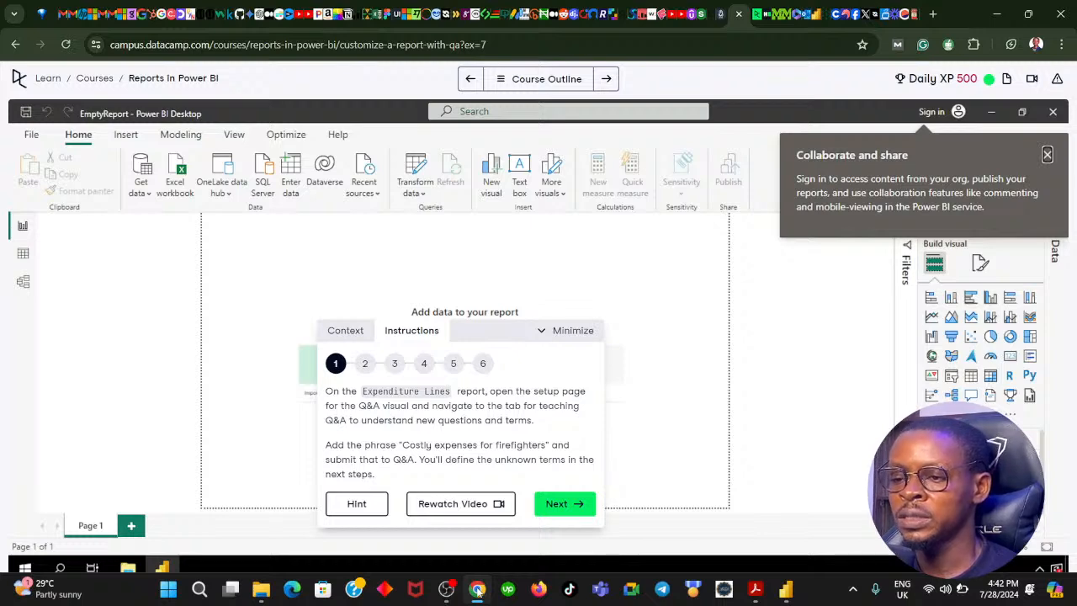
click(477, 589)
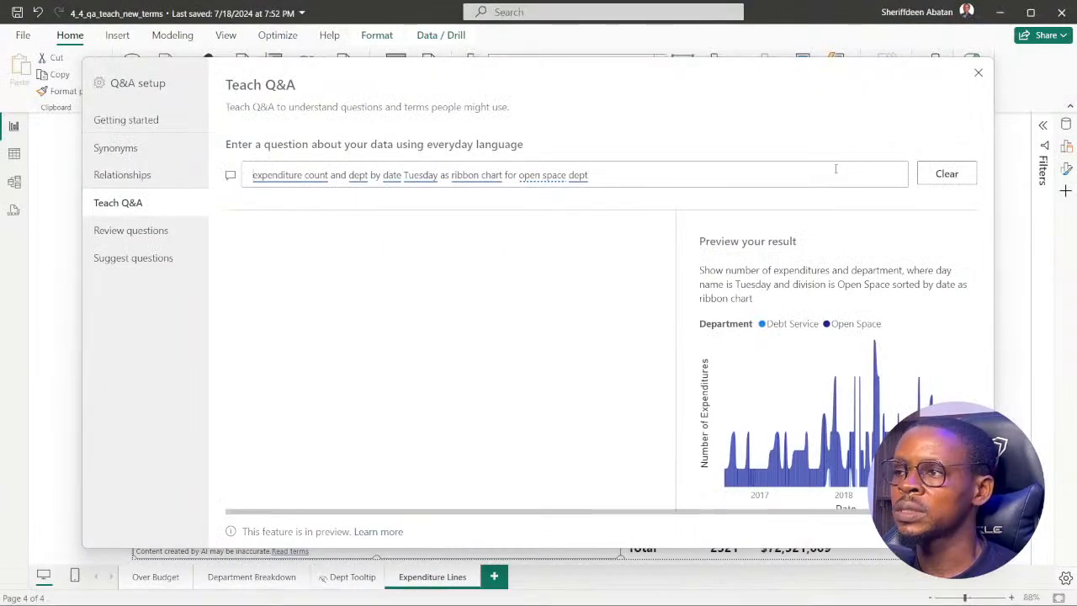
Clear the existing question on the Teach Q&A page and enter "Costly expenses for" as the start of the new one.
click(944, 175)
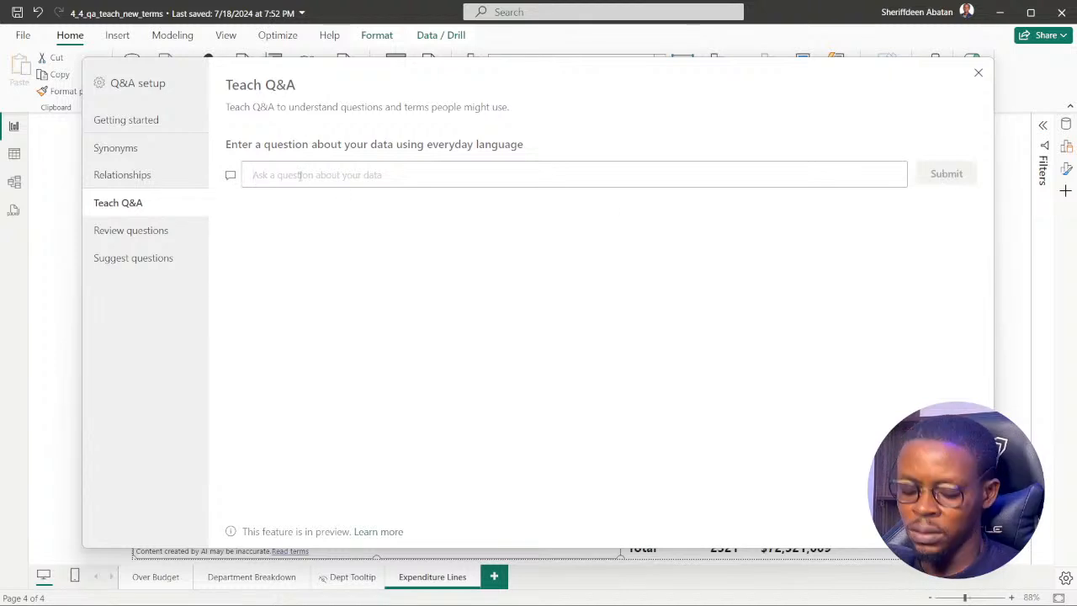
text(Cost)
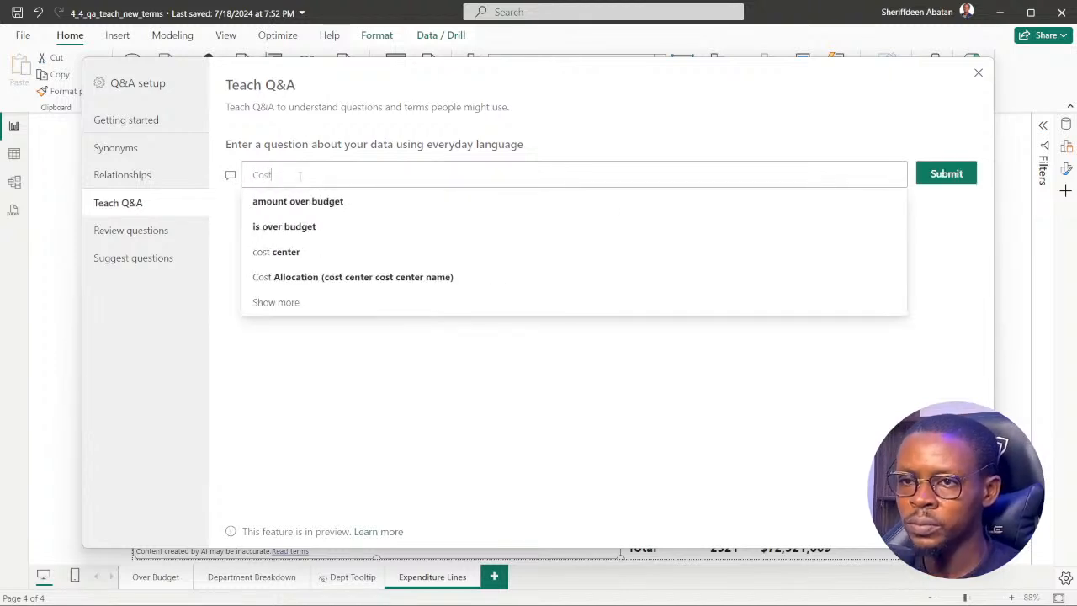
text(t)
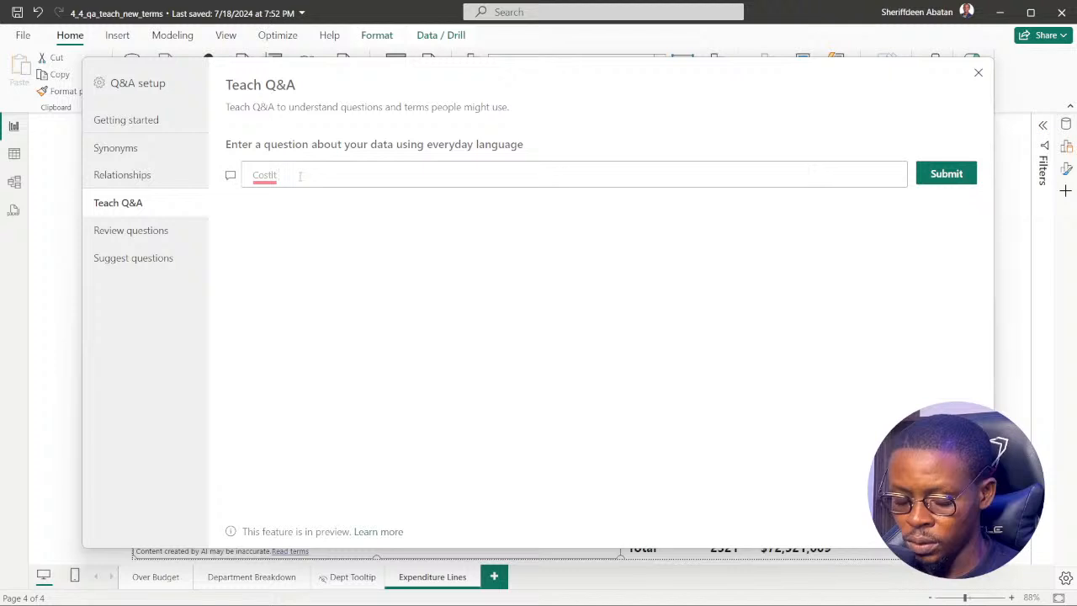
key(BackSpace)
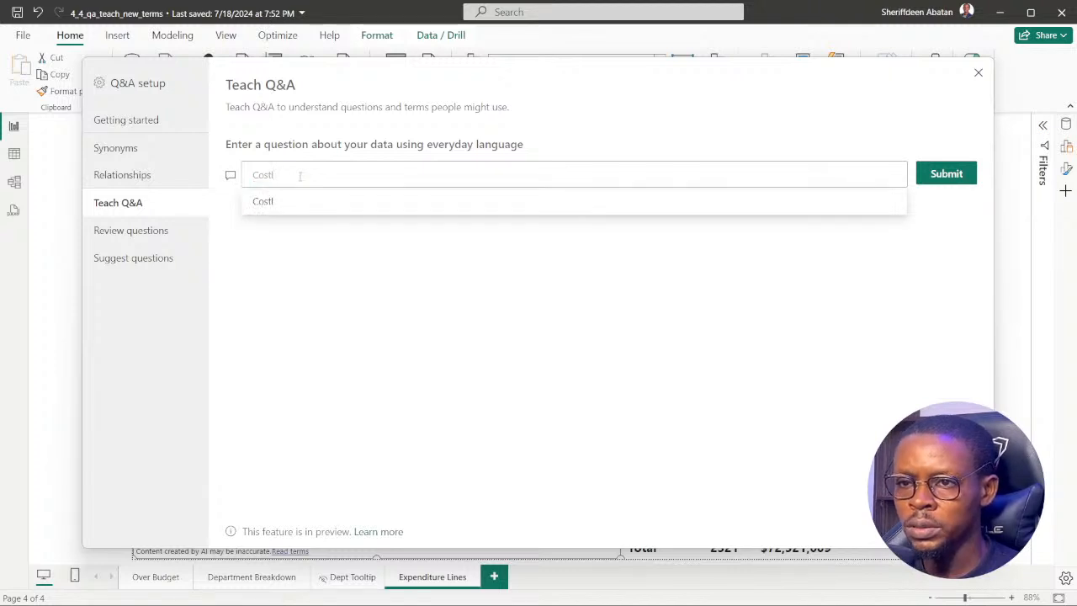
text(y expn)
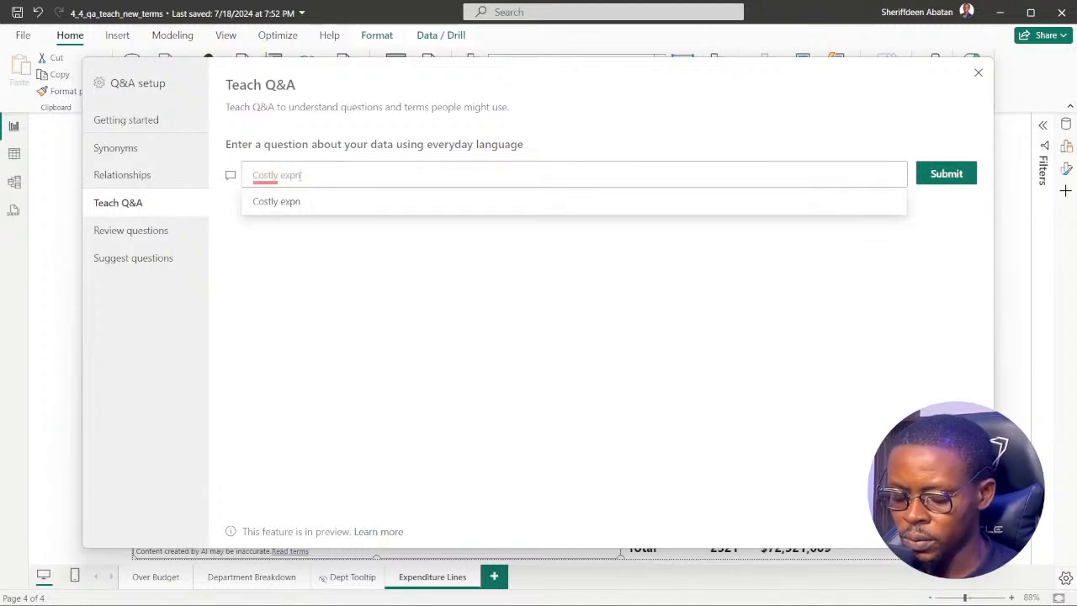
key(BackSpace)
text(enses)
double_click(301, 175)
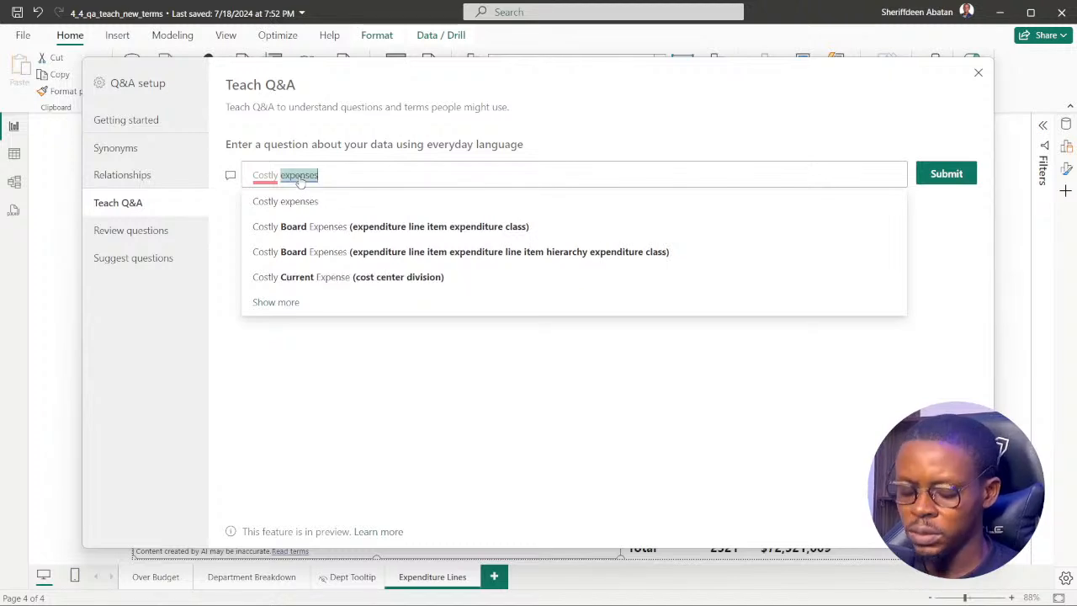
text(for)
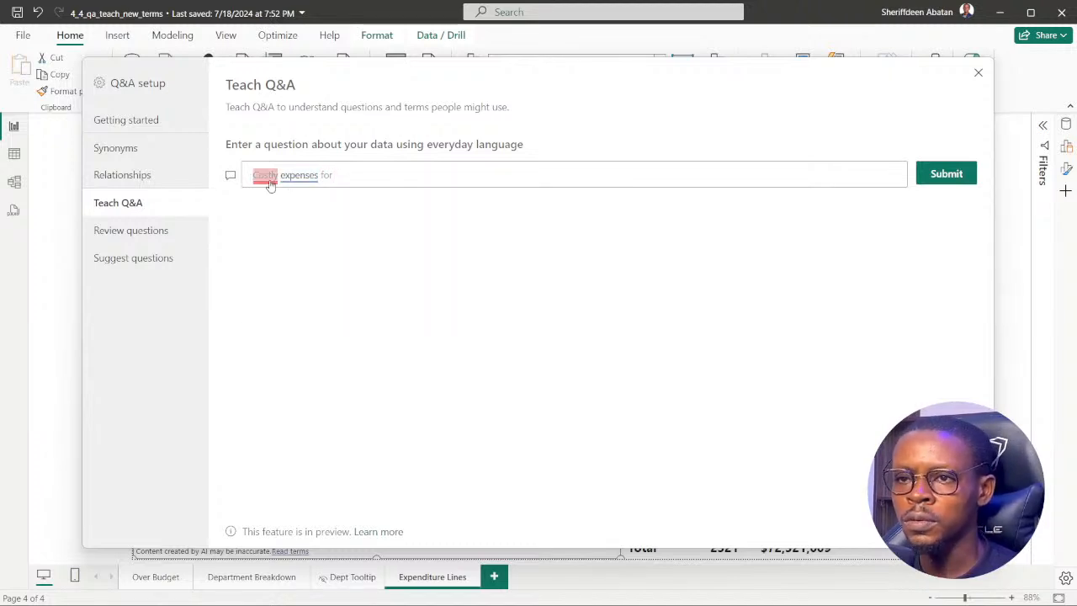
Complete the question as "Costly expenses for firefighters", check its wording against the DataCamp instructions, and submit it to Q&A.
click(265, 178)
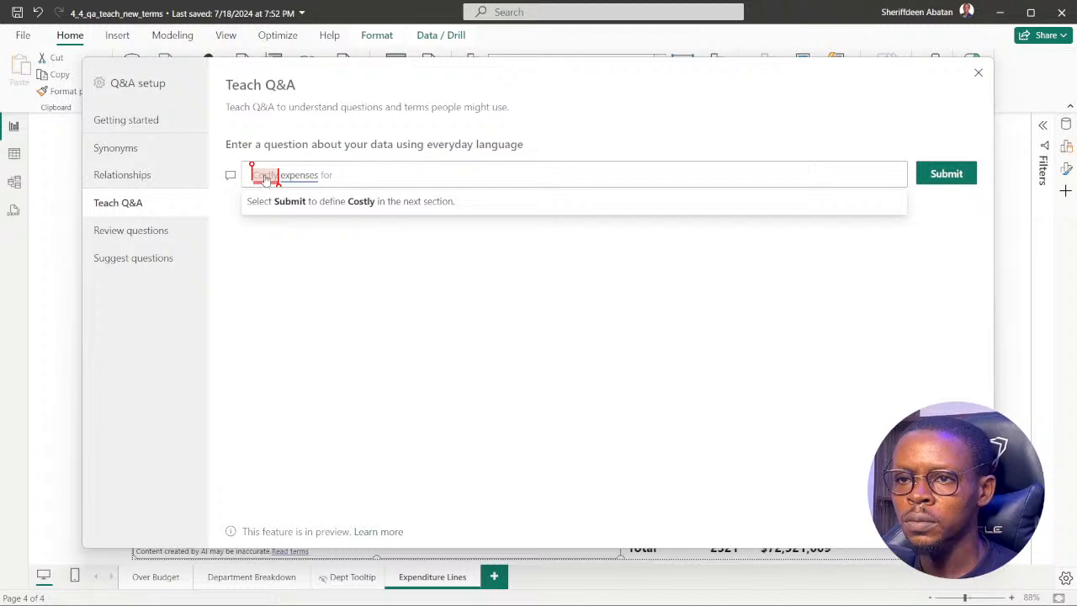
click(340, 169)
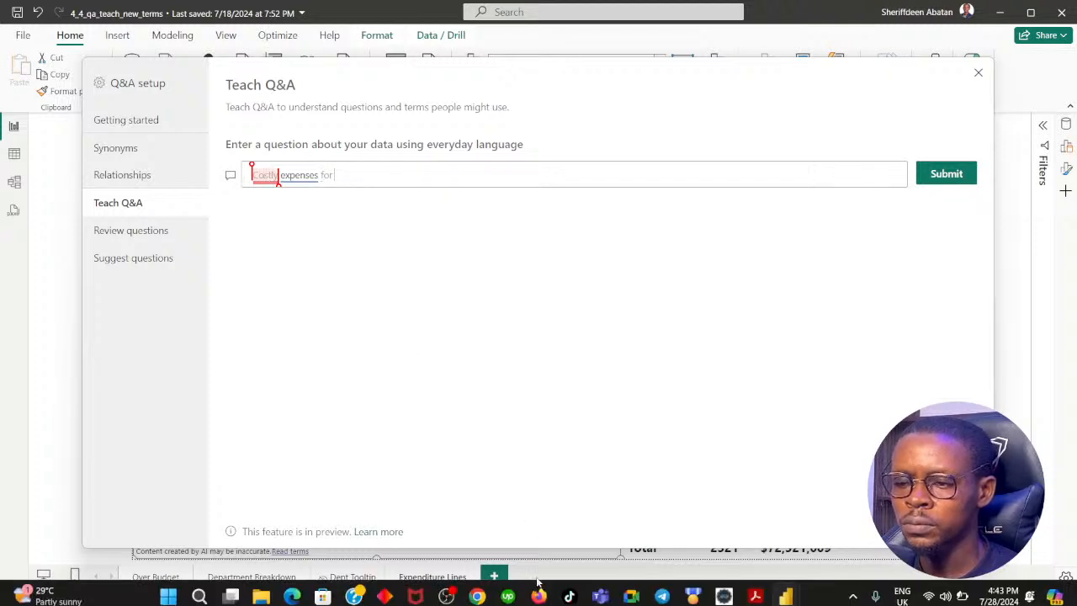
click(476, 589)
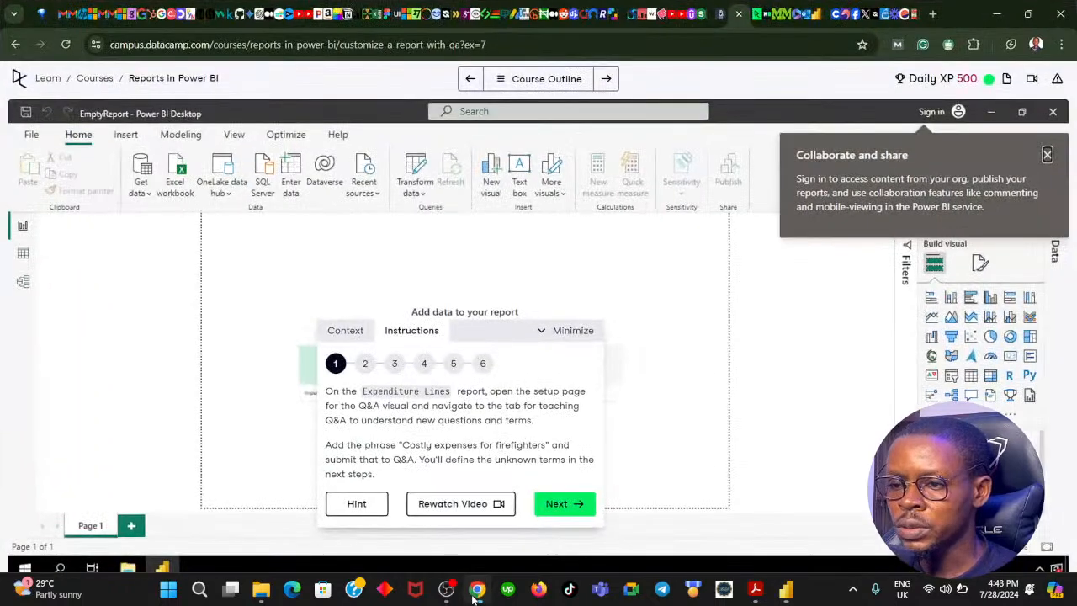
click(476, 589)
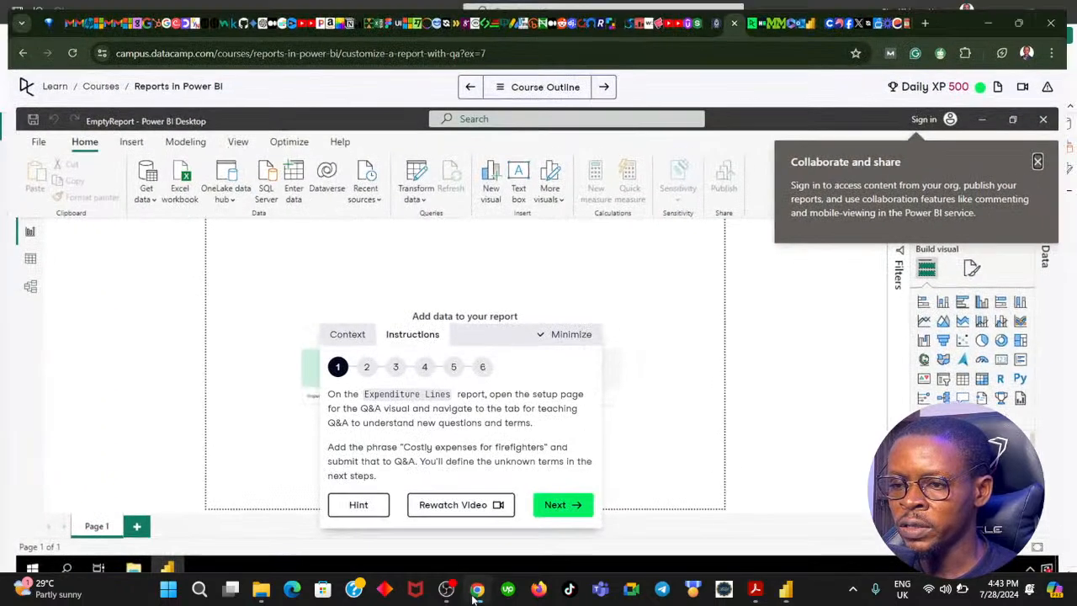
text(firf)
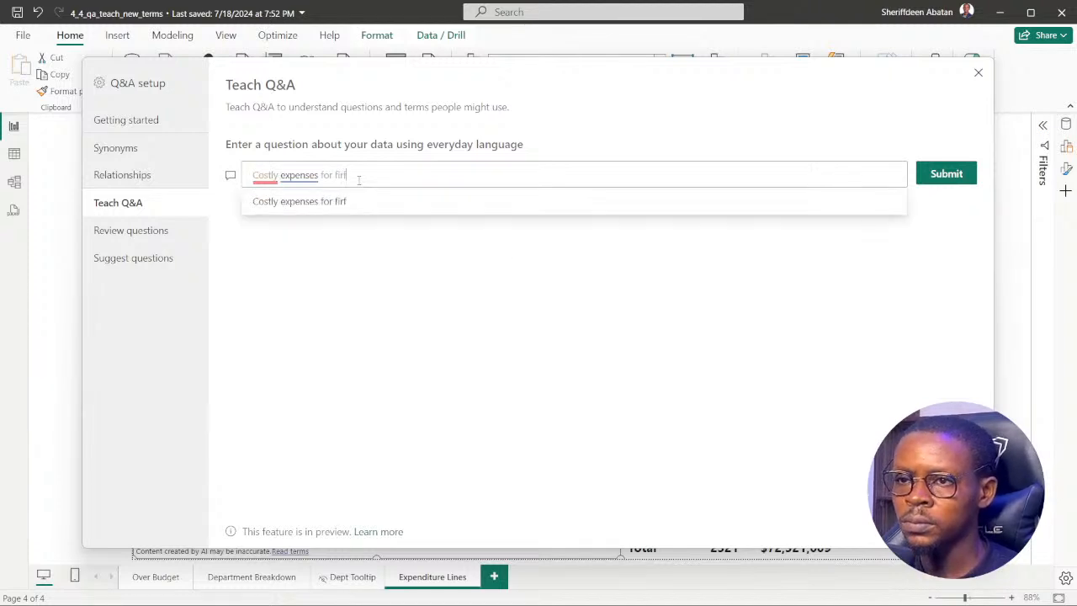
key(BackSpace)
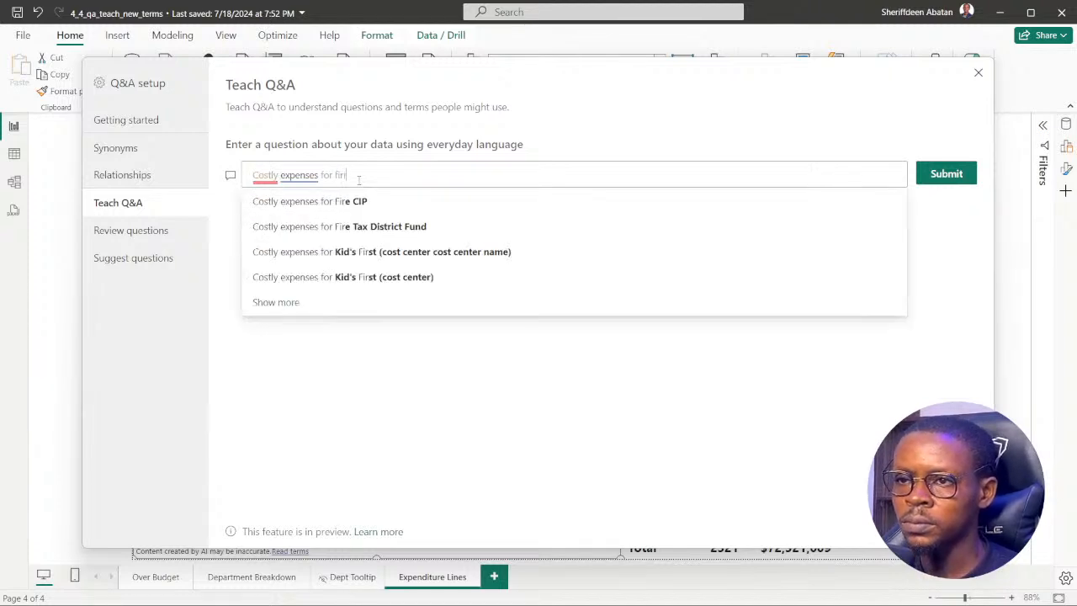
text(efighters)
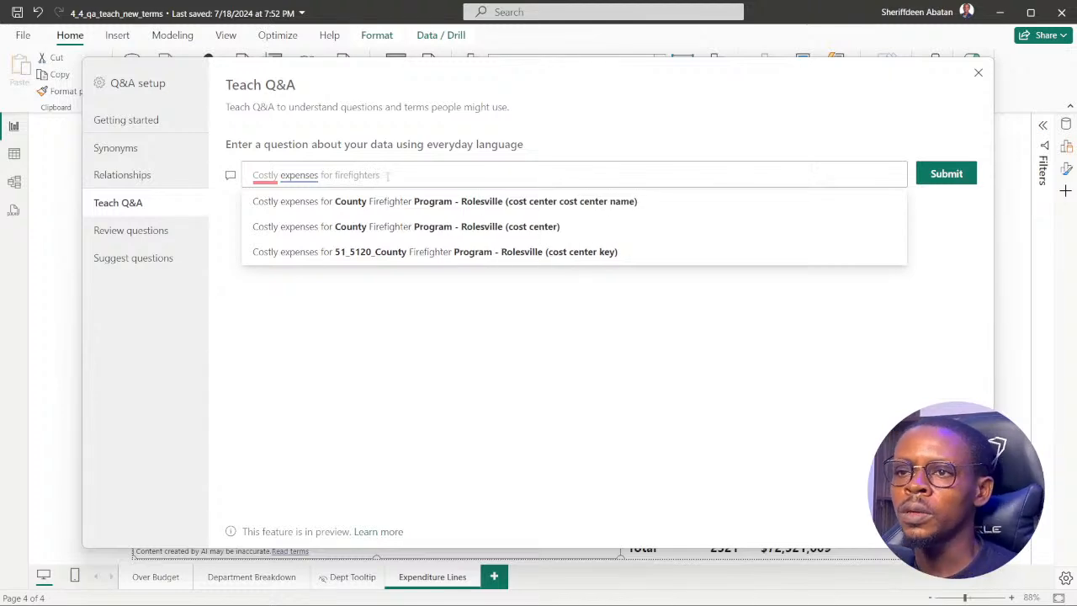
mouse_move(422, 601)
click(476, 591)
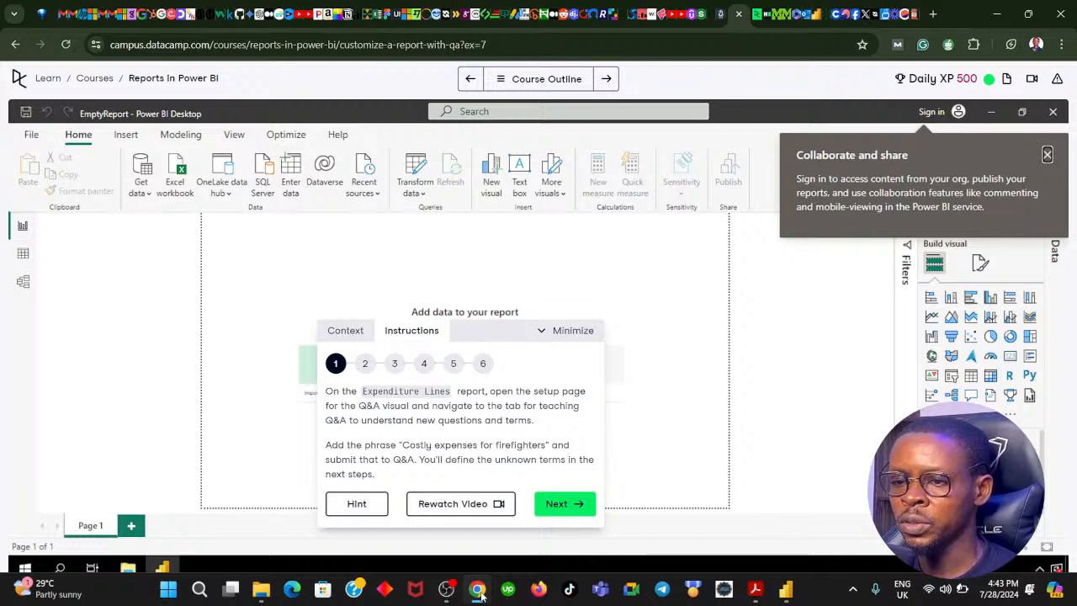
click(476, 591)
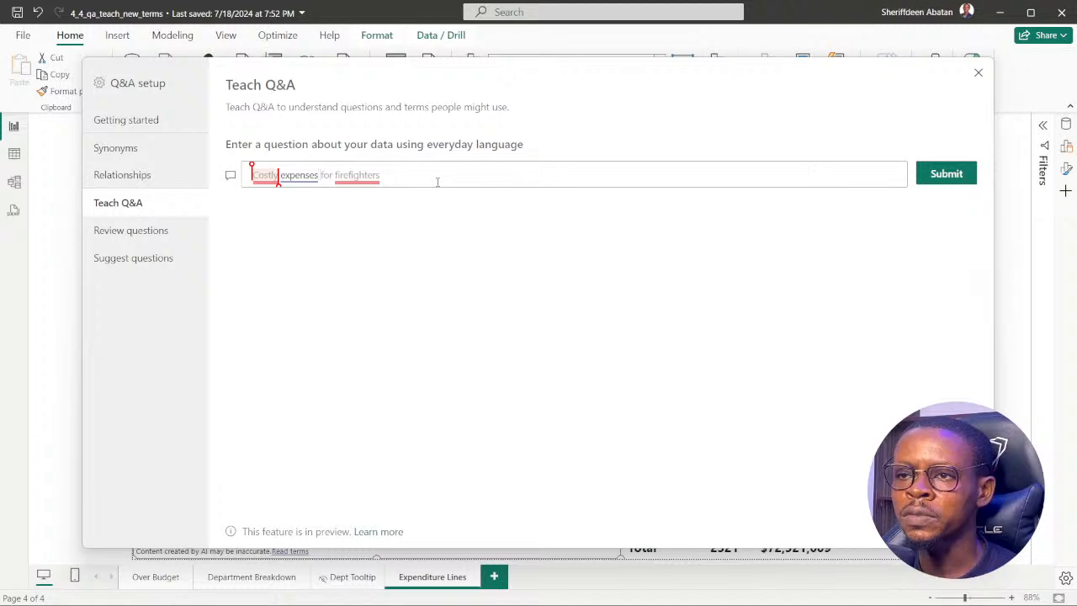
click(960, 177)
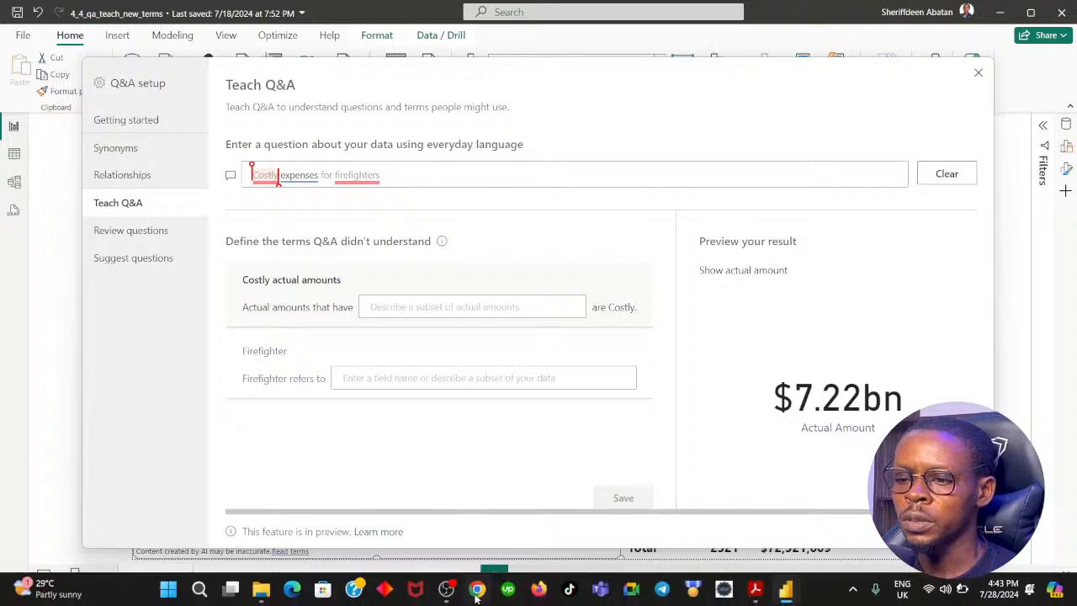
Switch to the DataCamp exercise in Chrome, advance to instruction 2 and read how to define "costly" expenses.
mouse_move(476, 595)
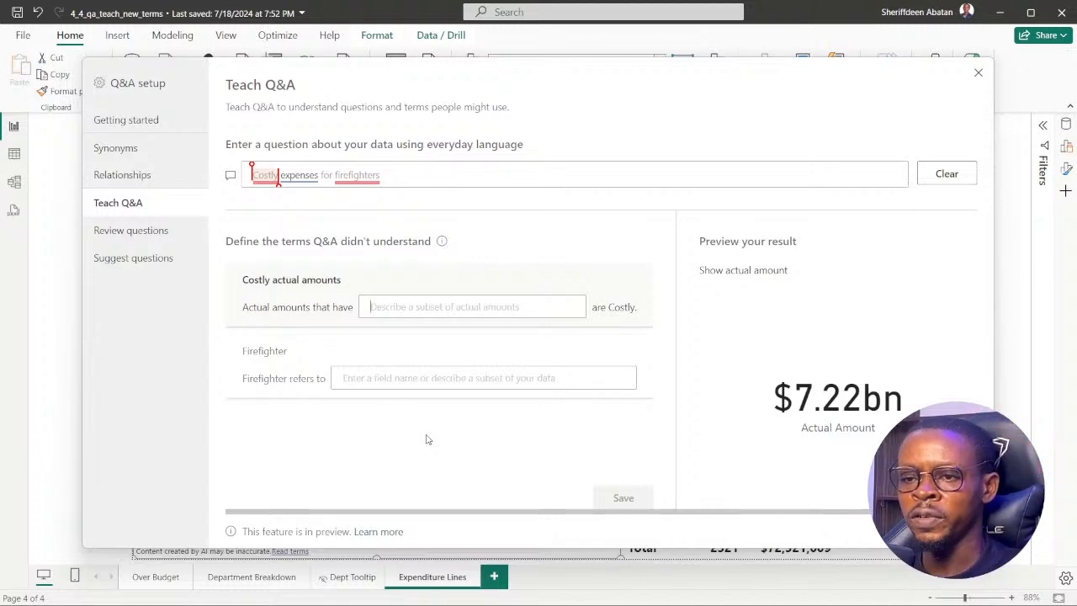
click(474, 589)
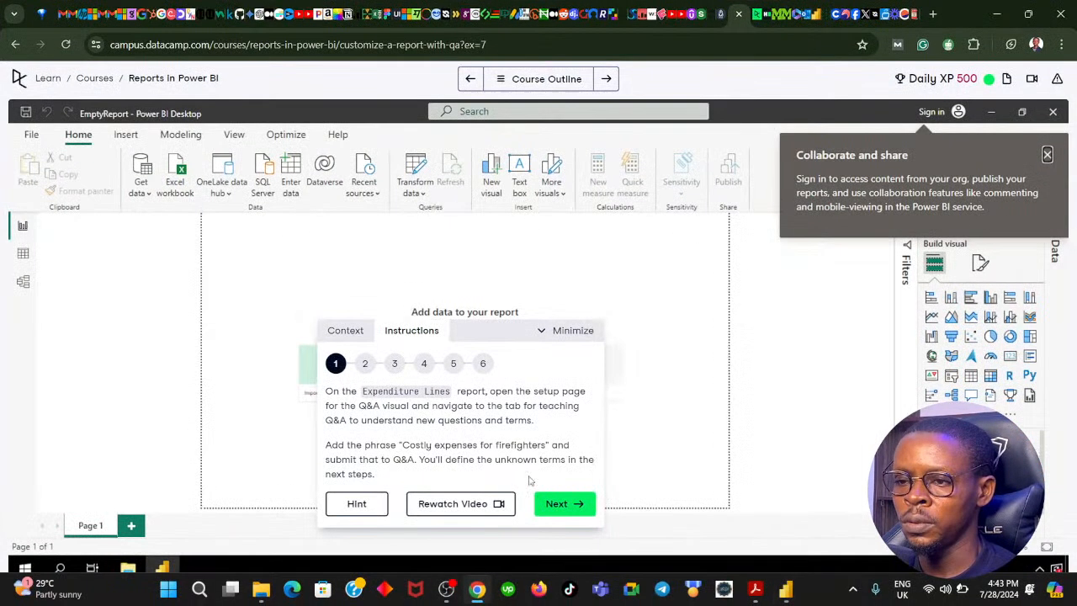
click(556, 512)
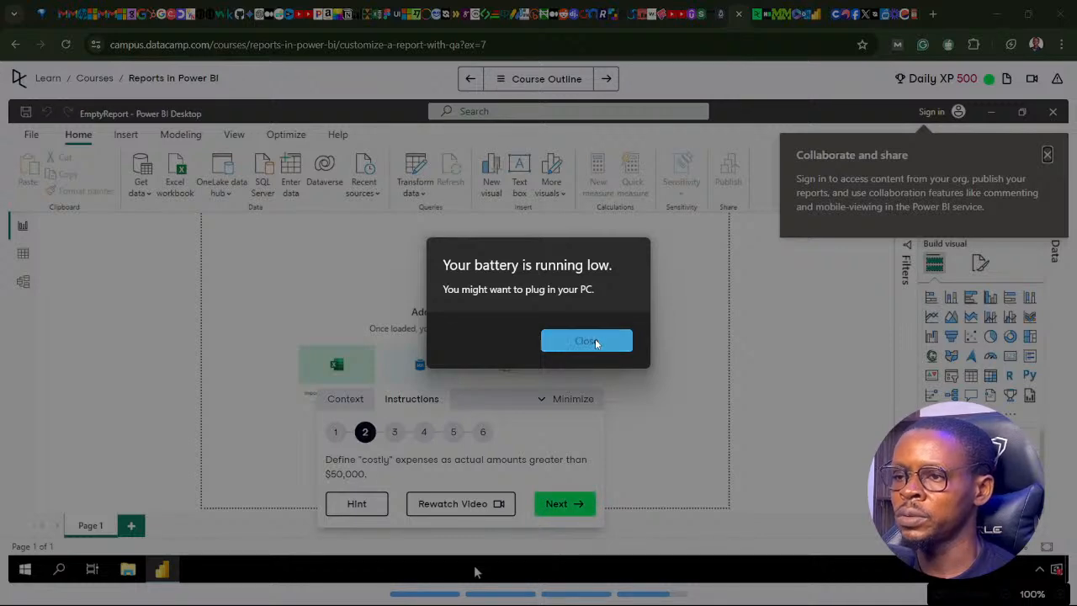
click(594, 341)
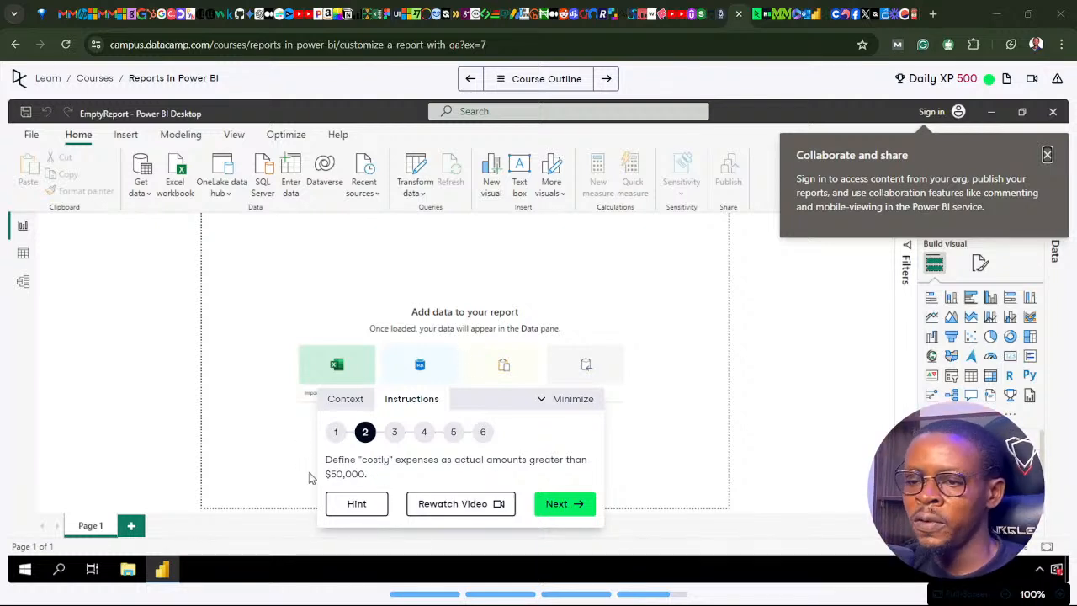
mouse_move(471, 570)
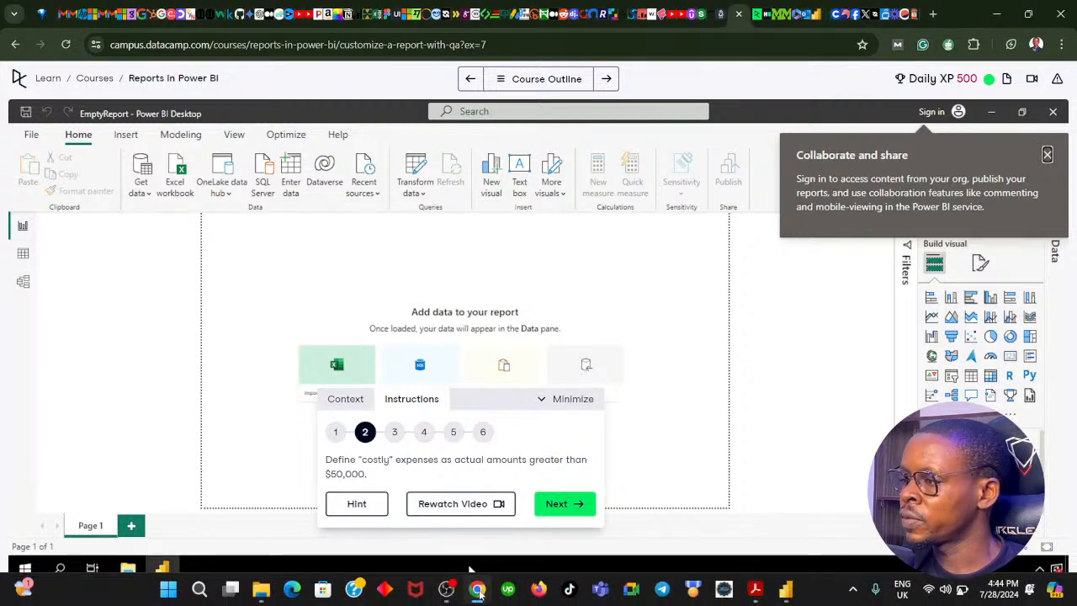
Switch to Power BI, activate the definition for Costly actual amounts, and compare it with DataCamp's instruction 2 on "costly" expenses.
click(476, 589)
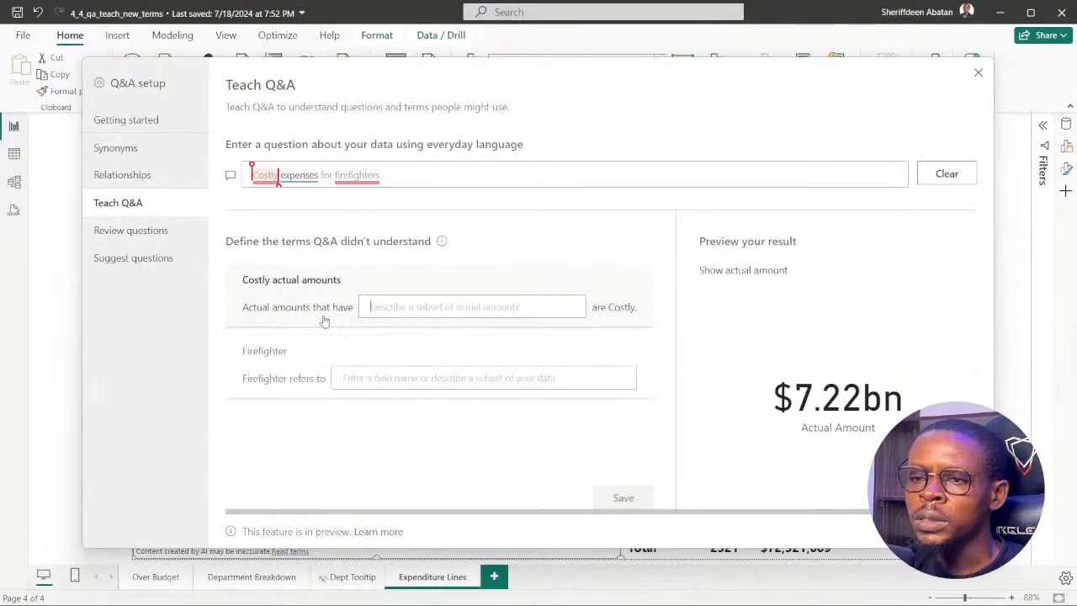
click(371, 308)
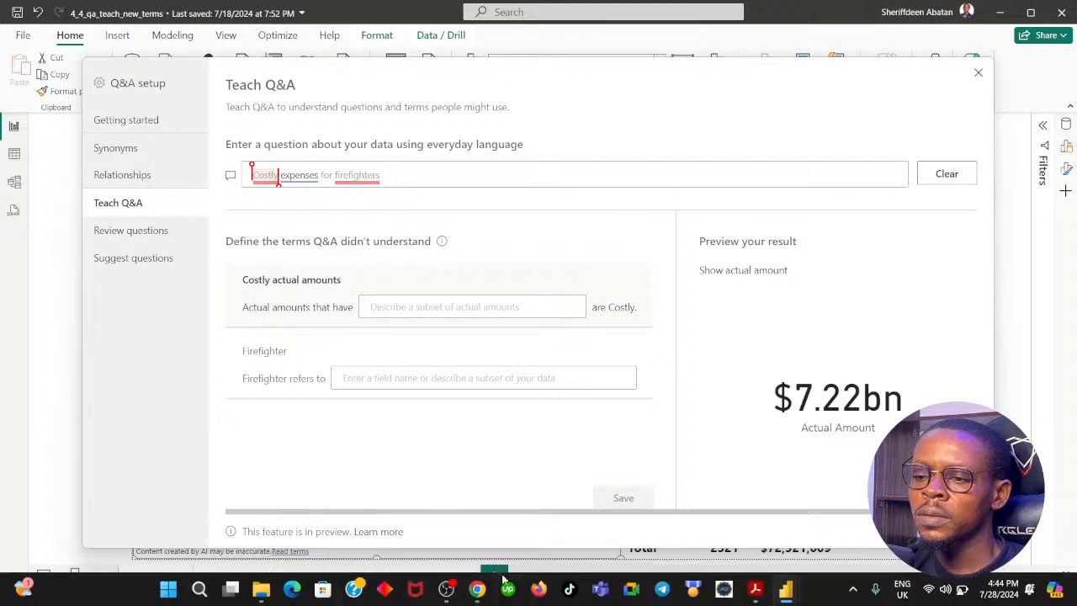
click(476, 588)
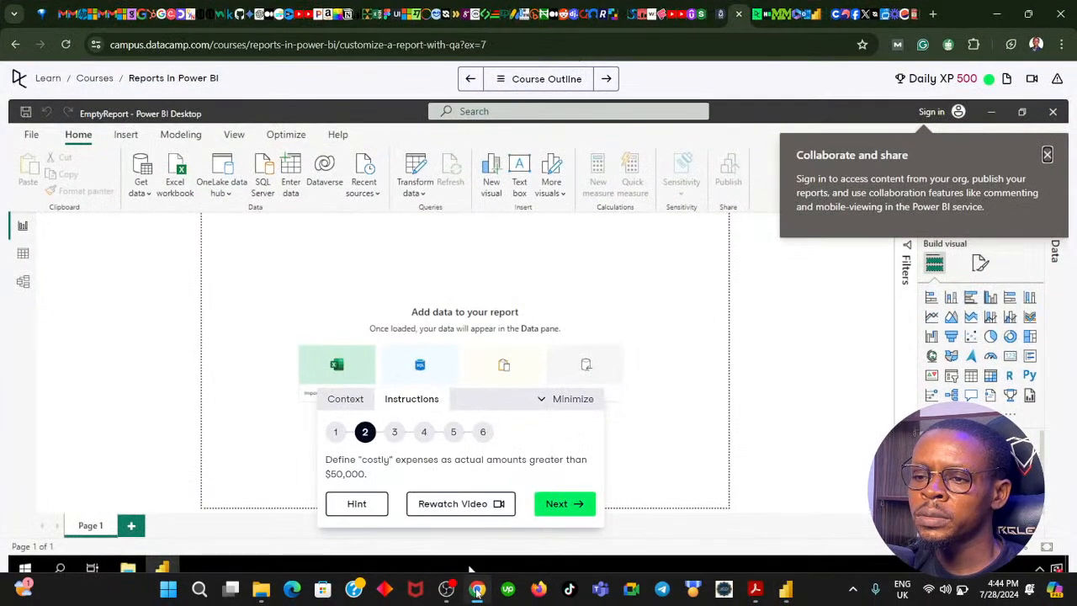
click(474, 587)
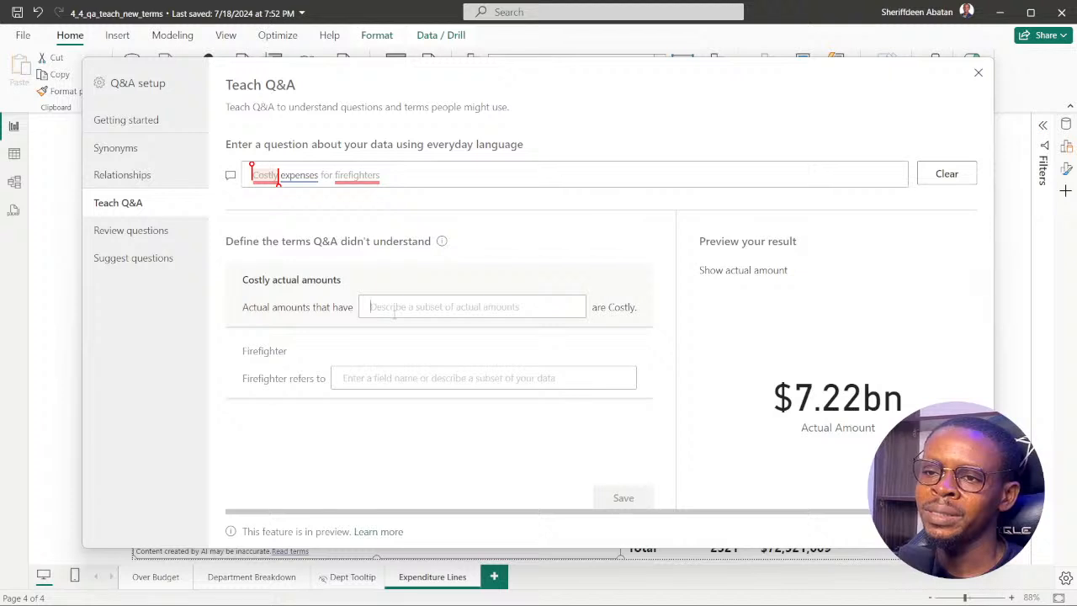
click(399, 311)
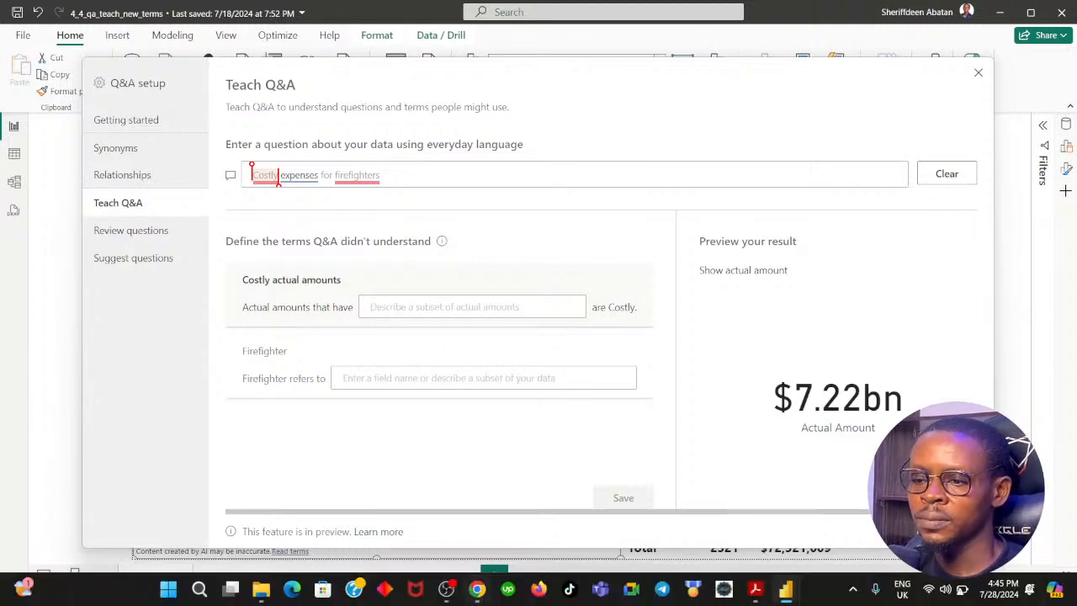
mouse_move(480, 591)
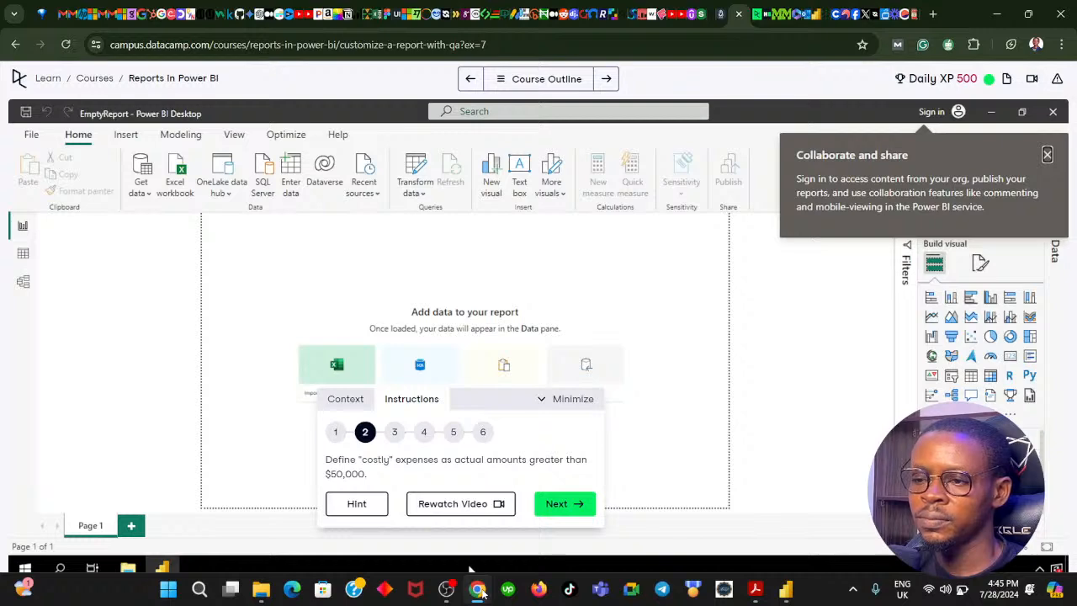
click(478, 589)
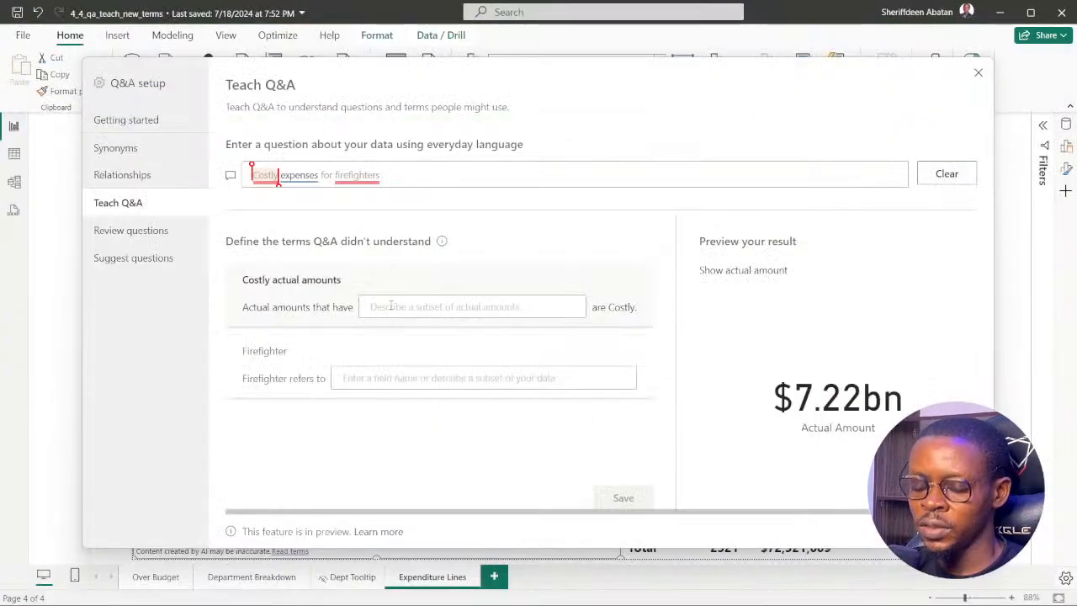
Define Costly actual amounts as "actual amounts greater than $50000" and check the definition against DataCamp's instruction 2.
text(actu)
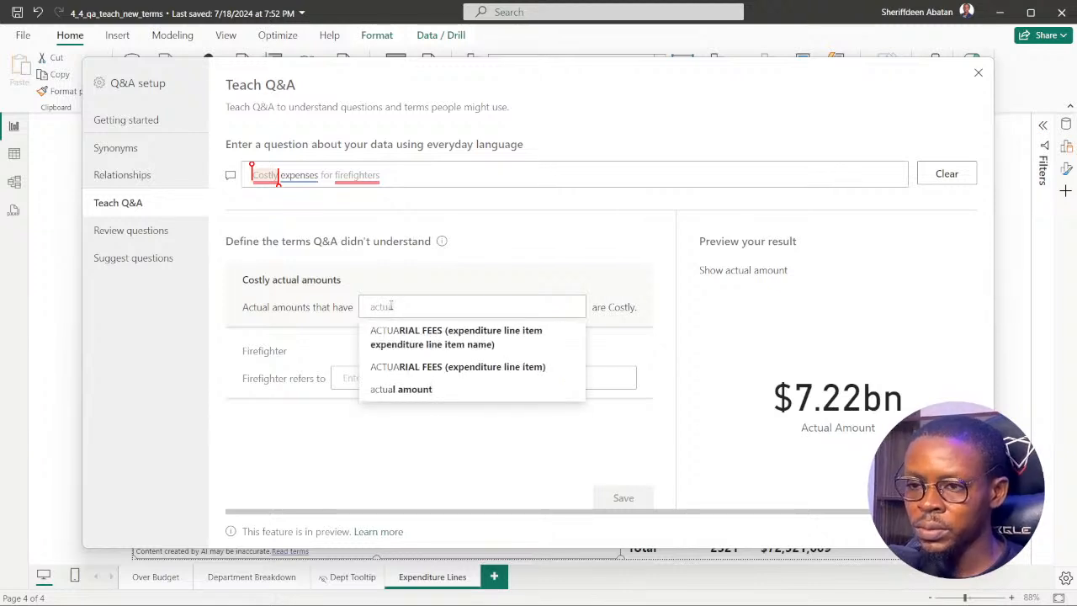
text(al am)
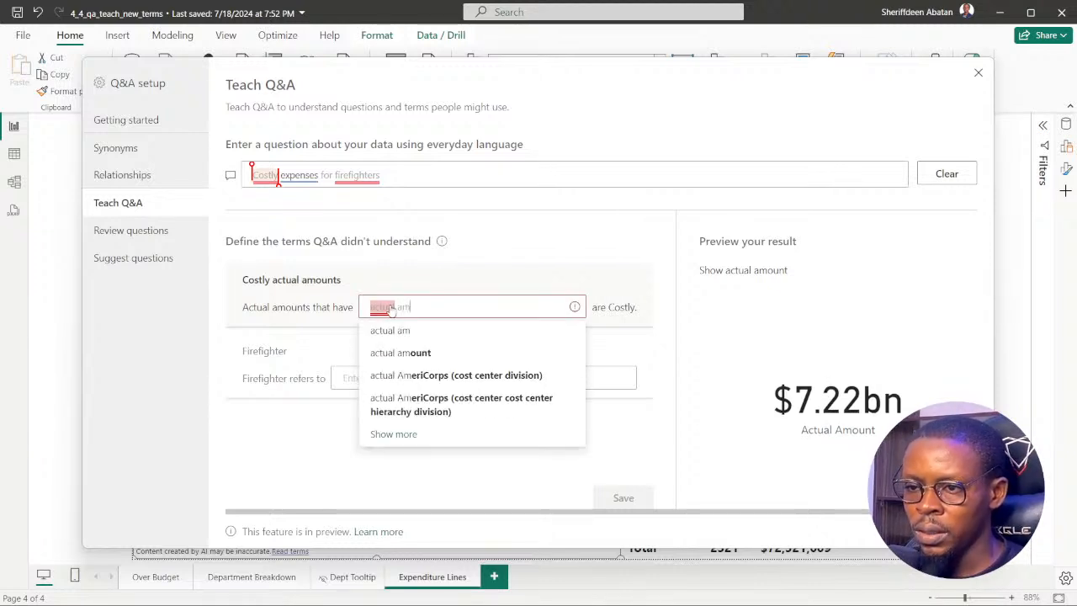
text(ounts)
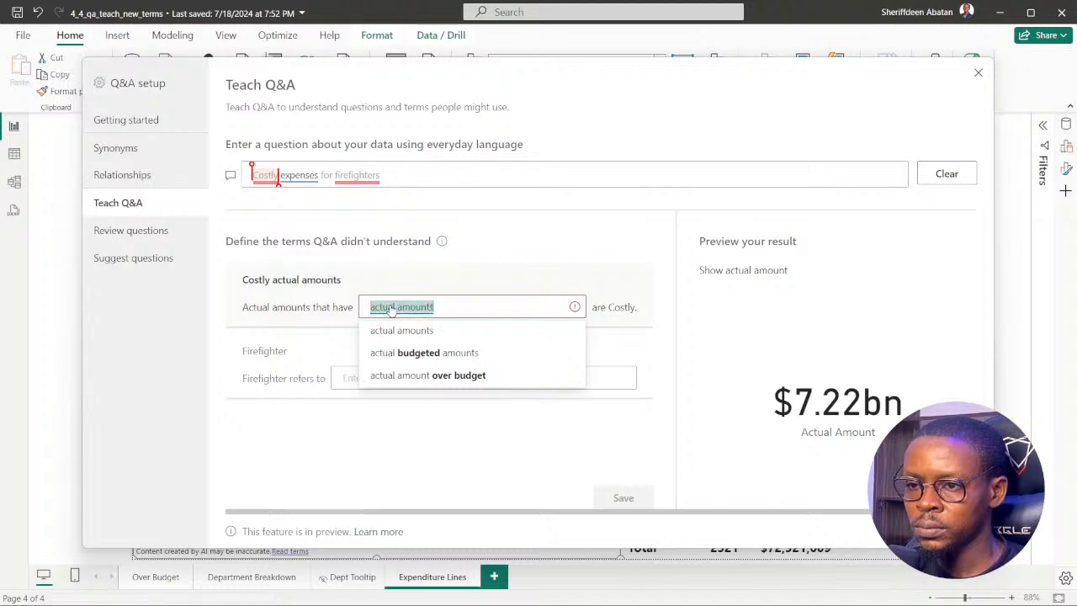
text( gr)
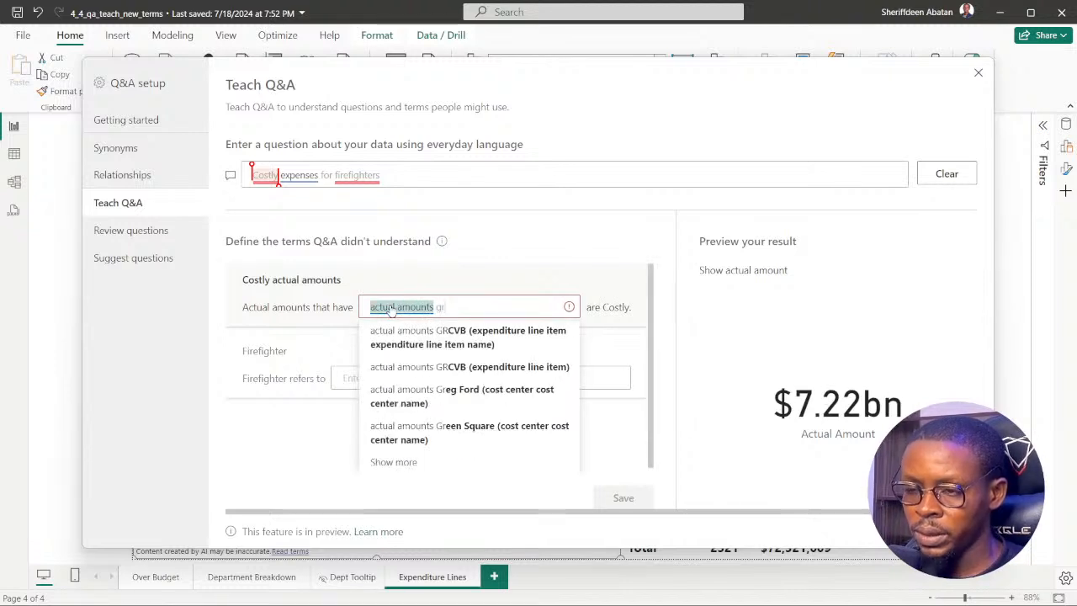
text(eate)
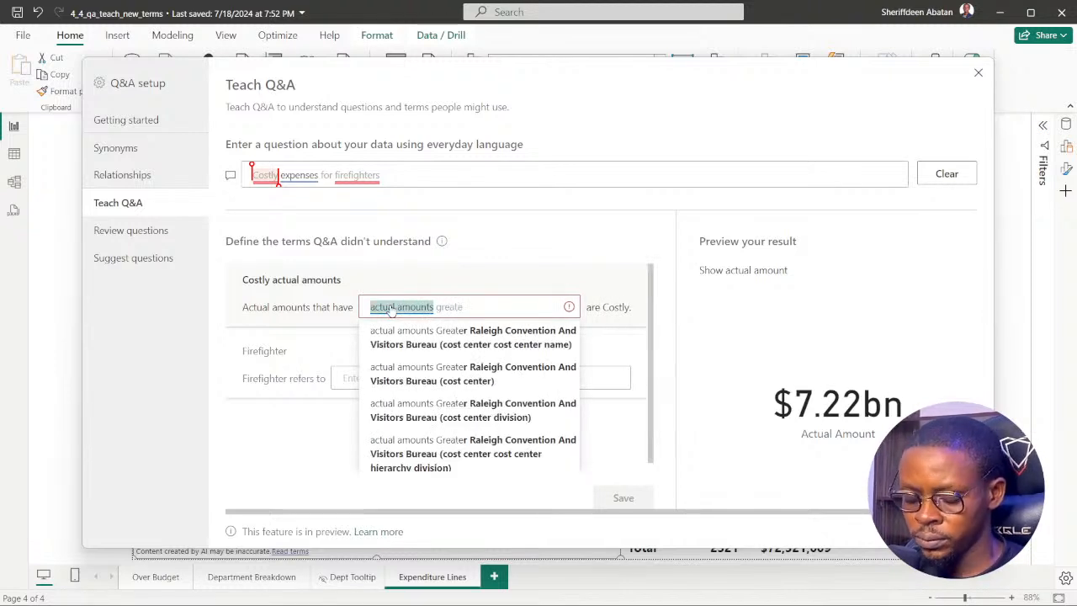
text(r than )
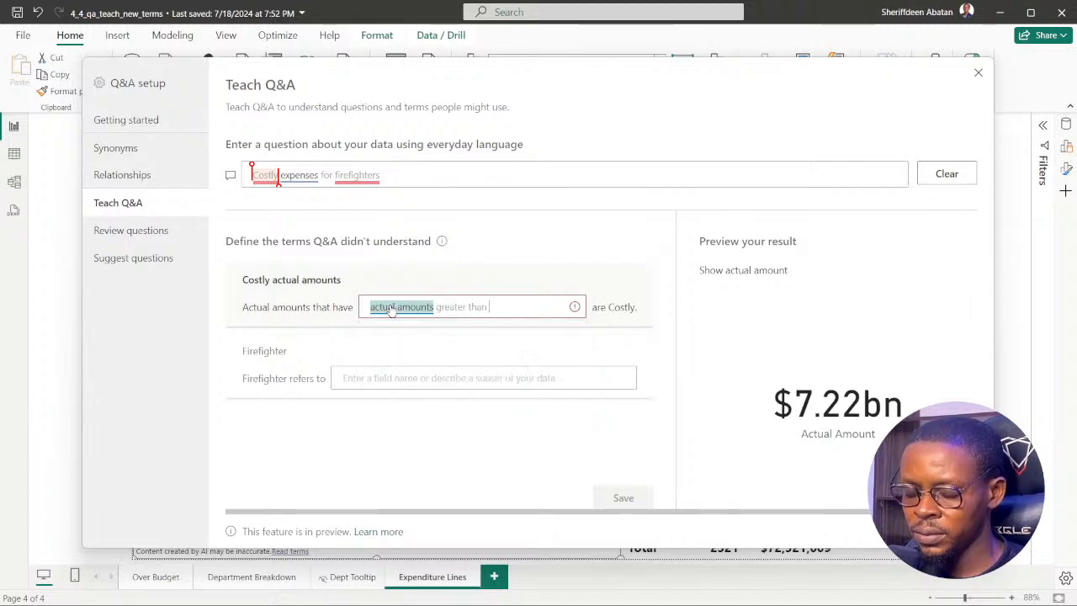
text($)
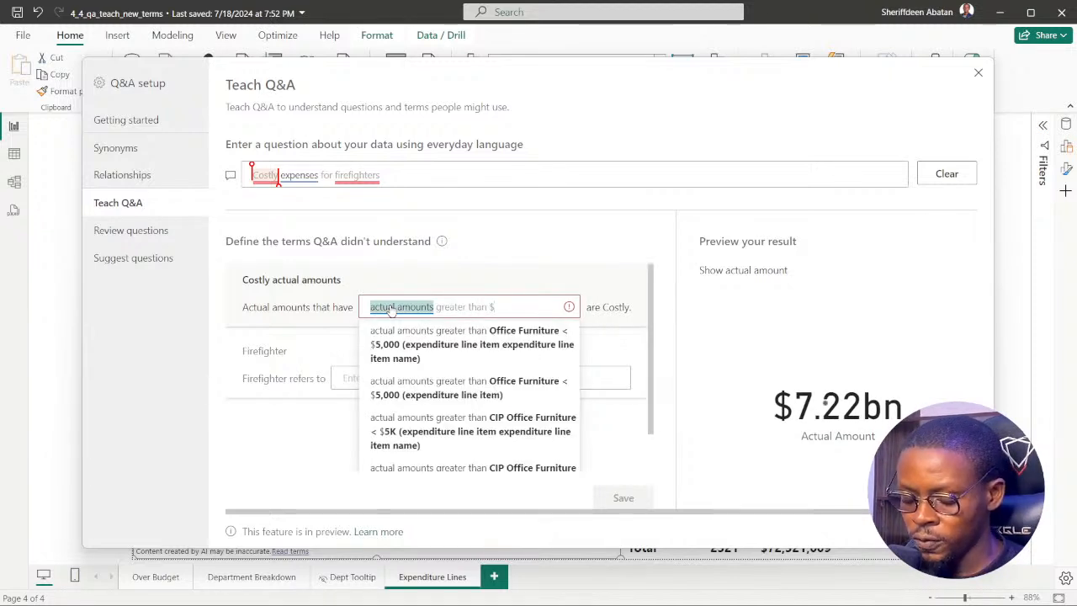
text(50000)
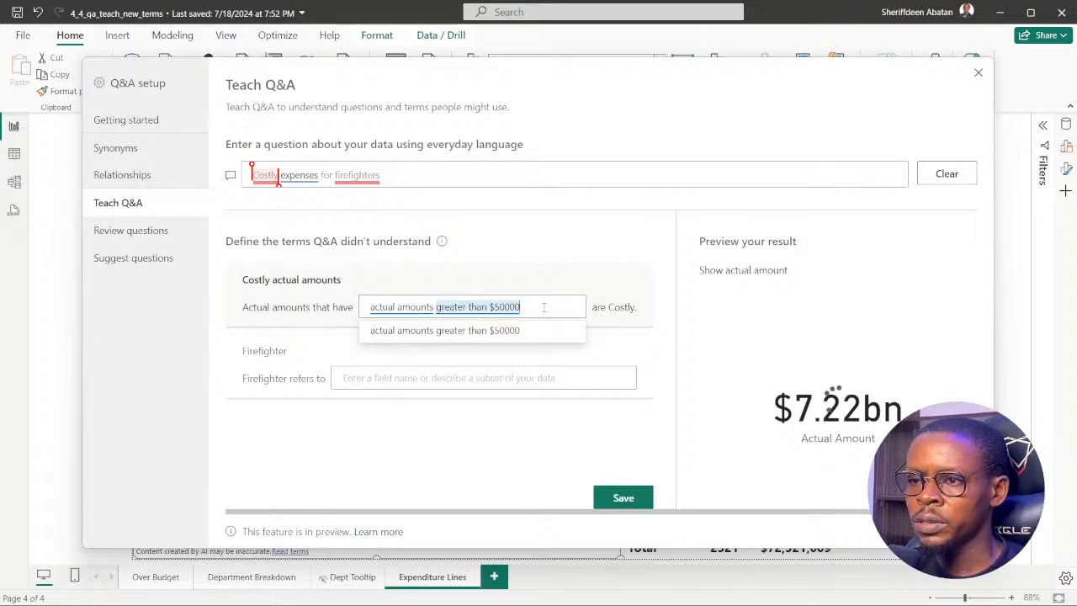
click(504, 331)
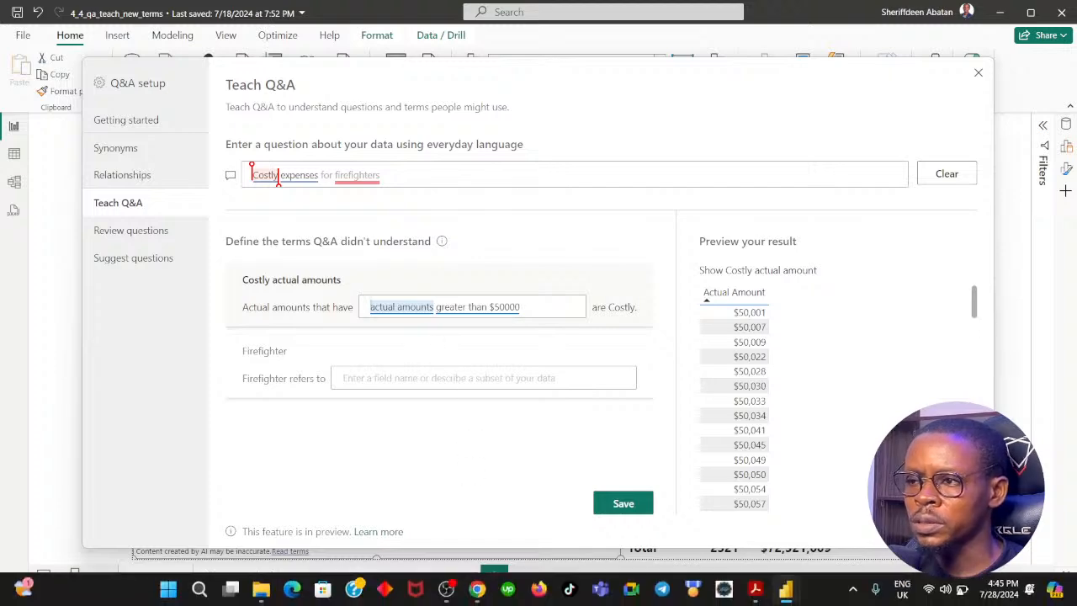
click(478, 592)
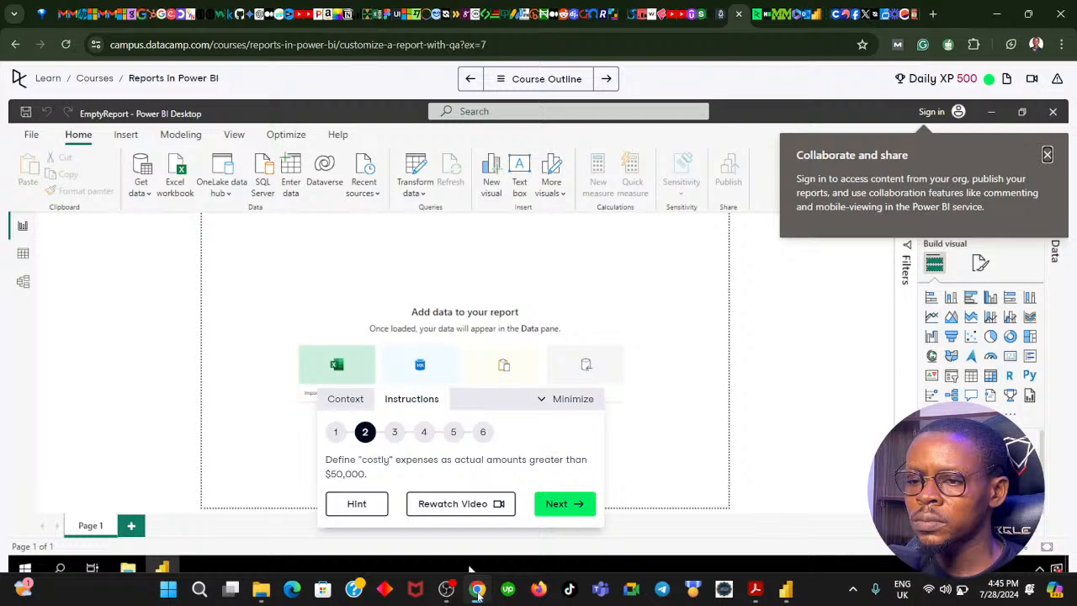
click(476, 587)
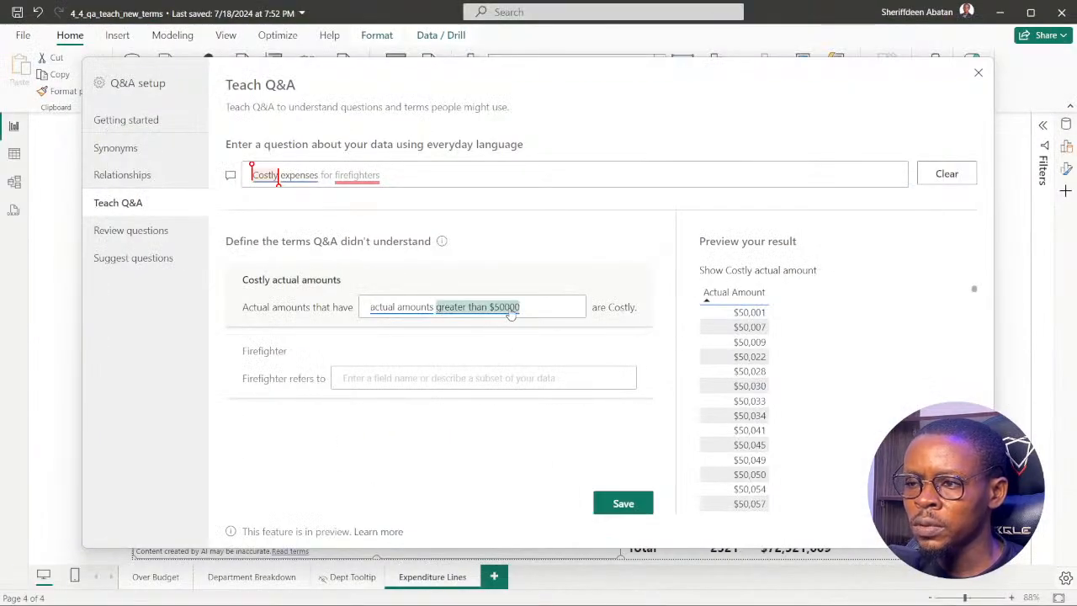
Select the Firefighter term, advance the DataCamp exercise in Chrome to instruction 3, and compare its "firefighters" wording with the Teach Q&A page.
click(420, 372)
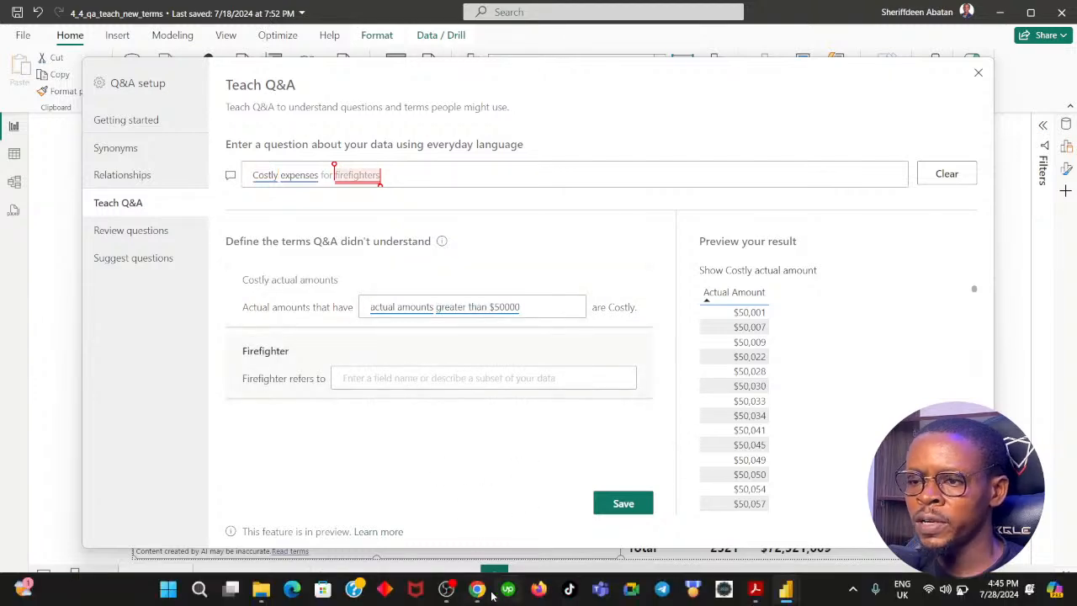
click(477, 589)
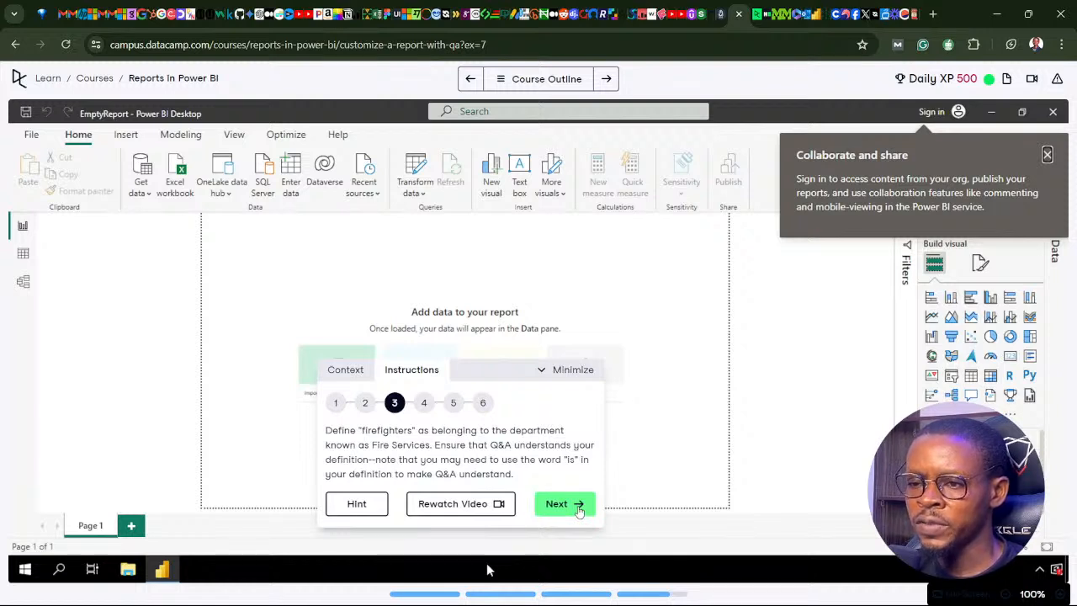
mouse_move(476, 601)
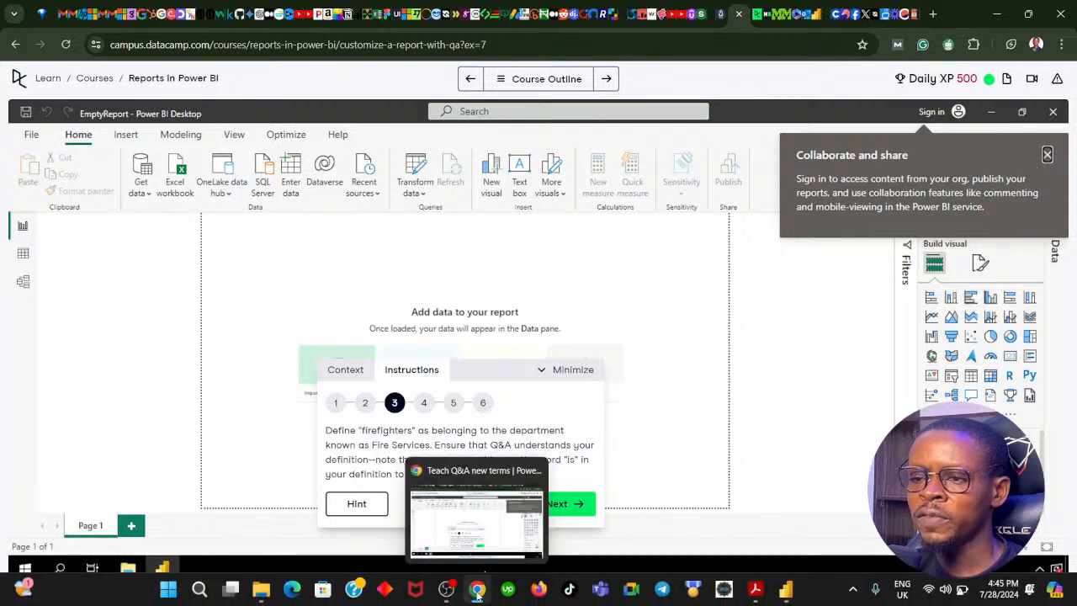
click(477, 594)
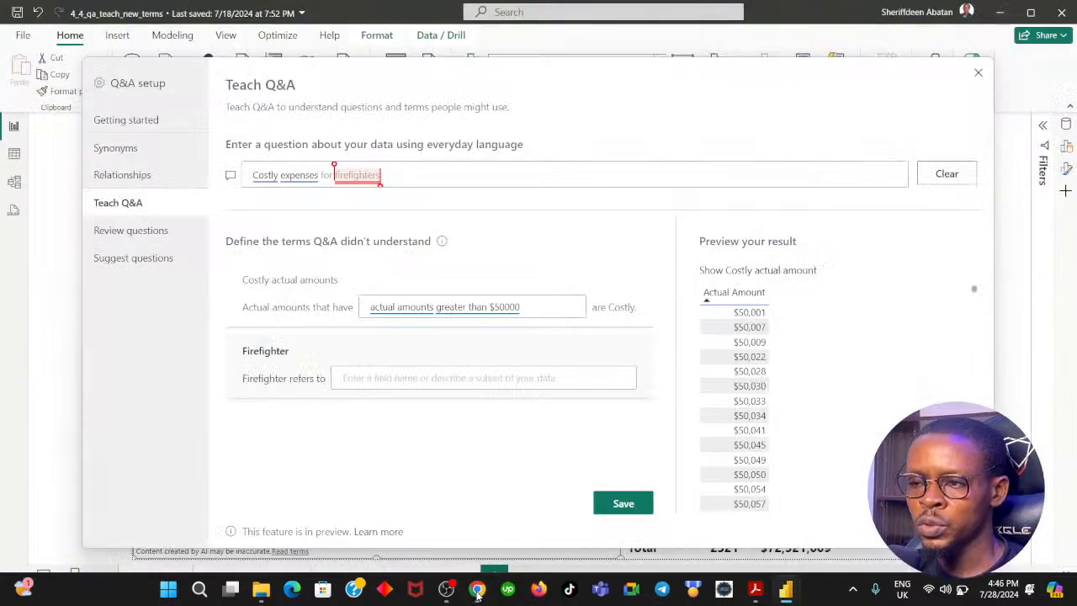
click(477, 593)
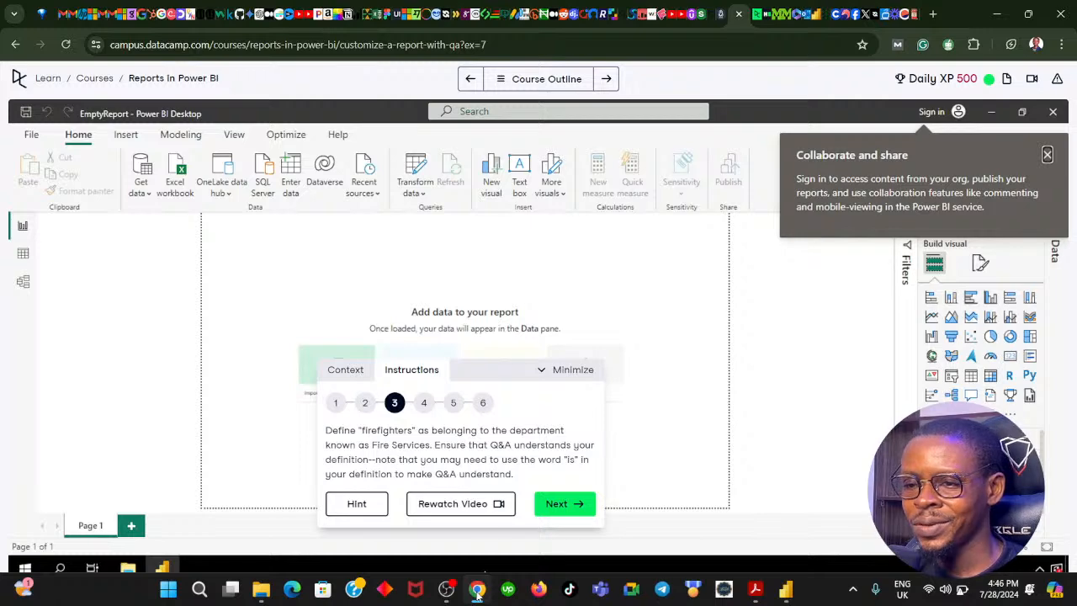
click(477, 588)
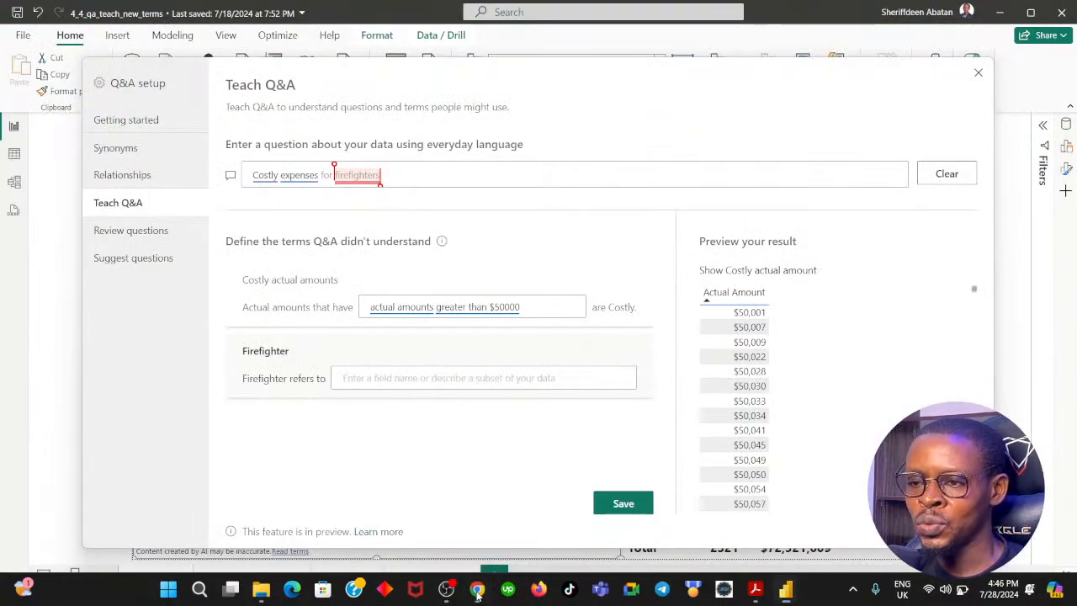
click(477, 589)
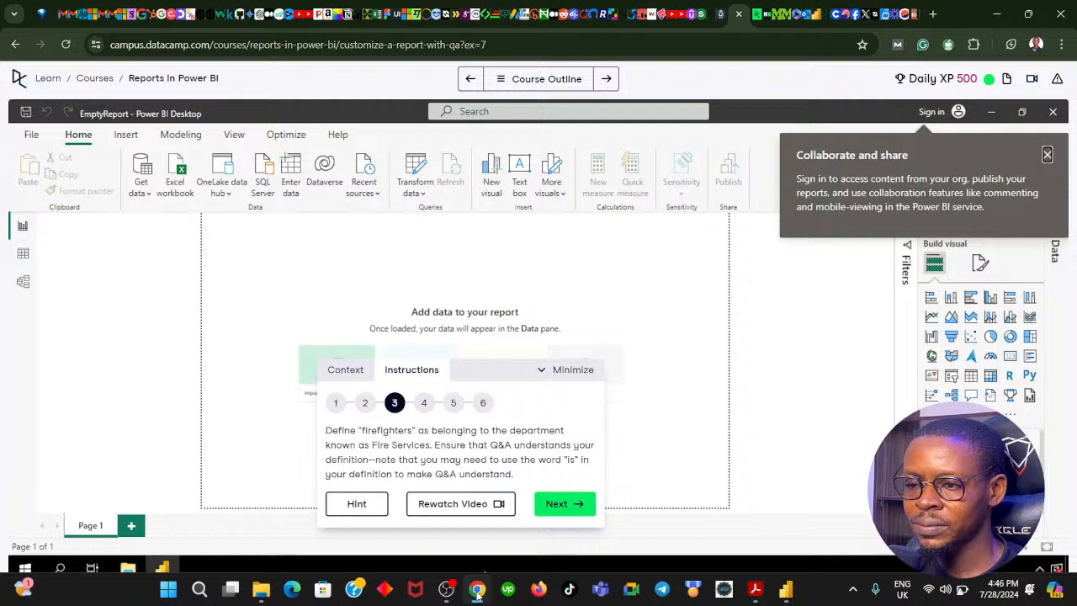
click(477, 589)
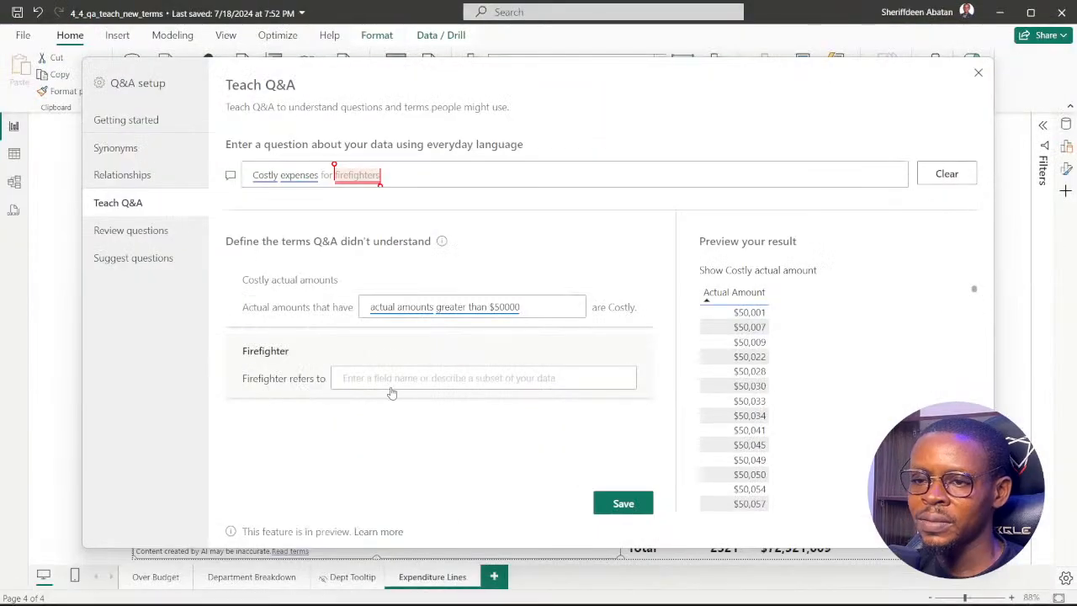
Begin the Firefighter definition with the text "is in department".
click(378, 378)
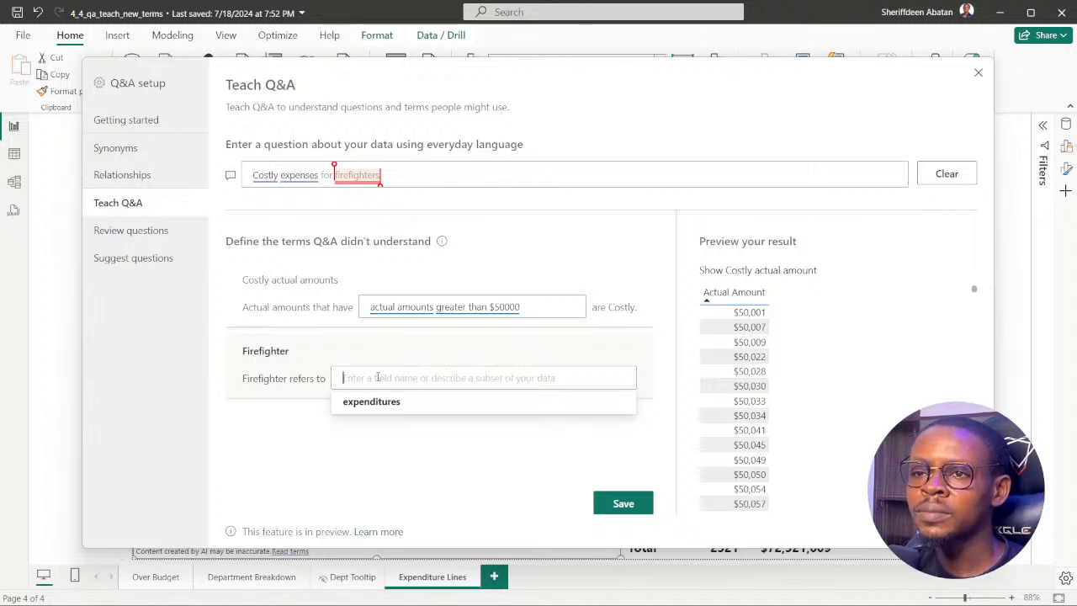
text(is)
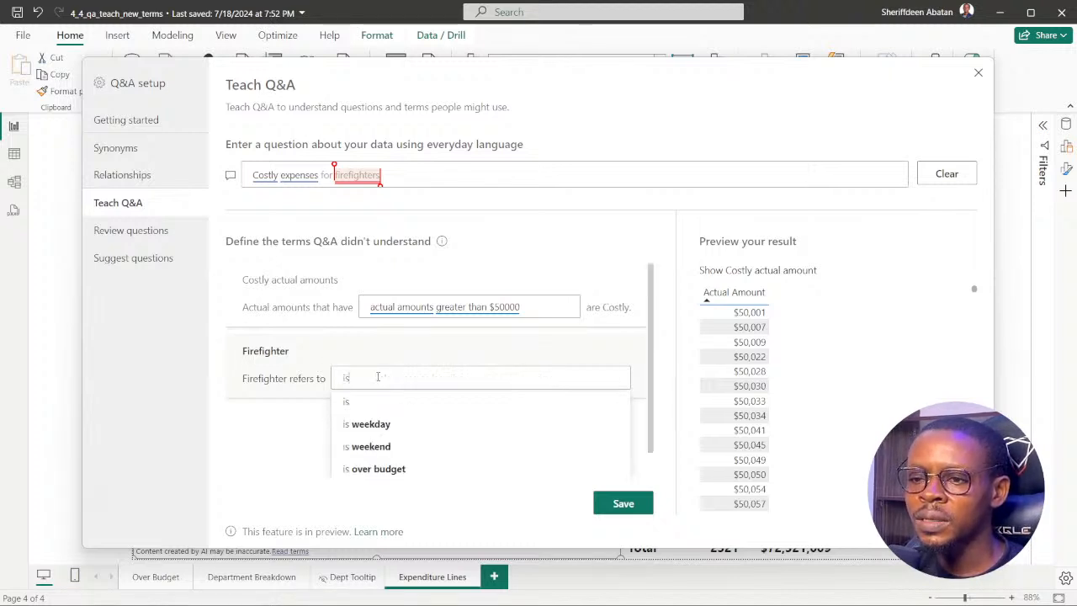
text( in)
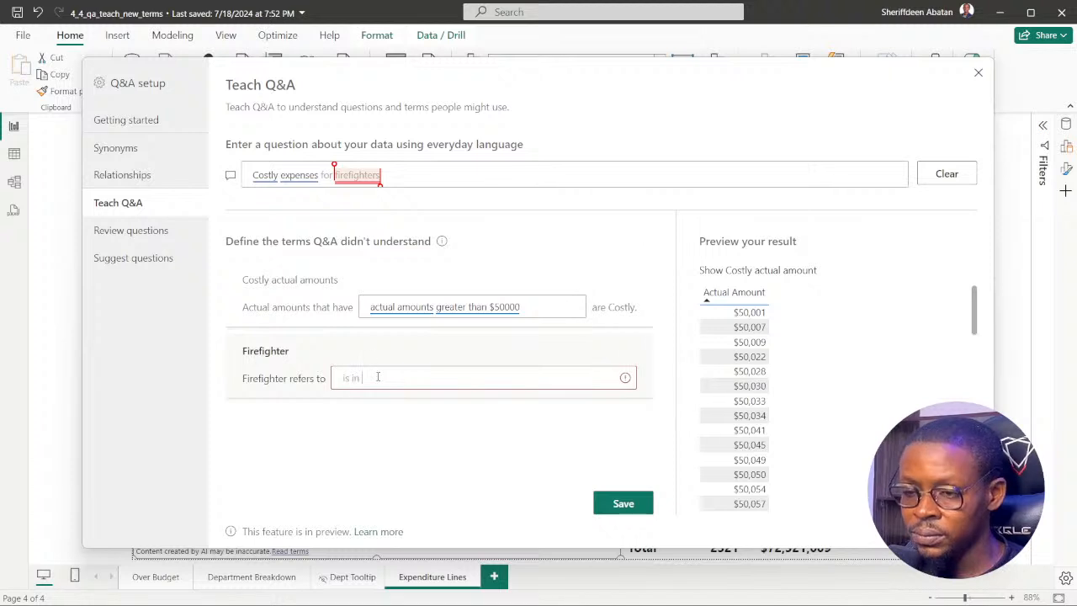
text( de)
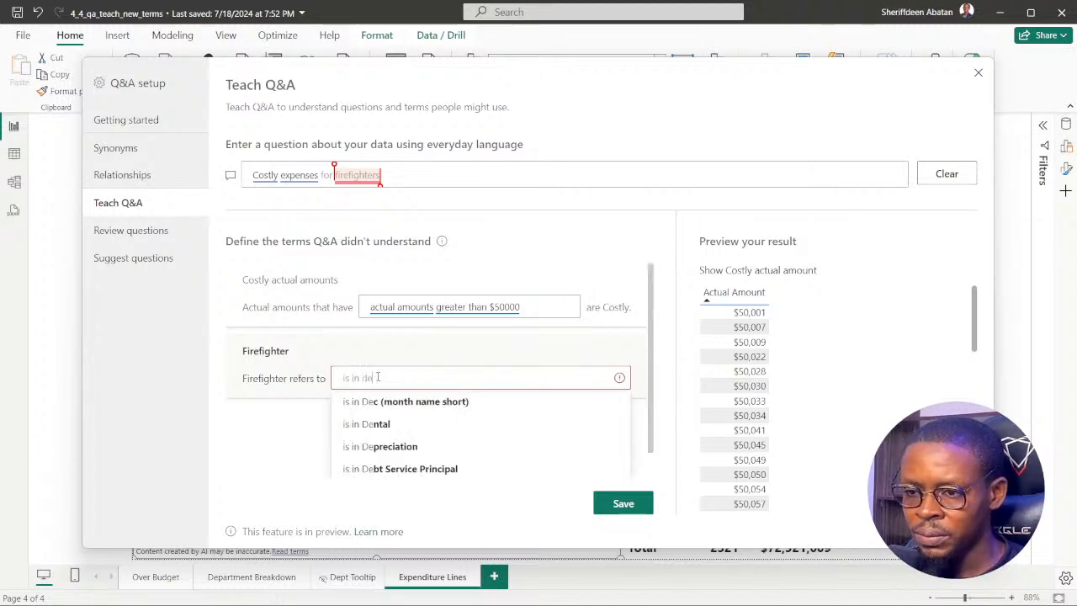
text(paer)
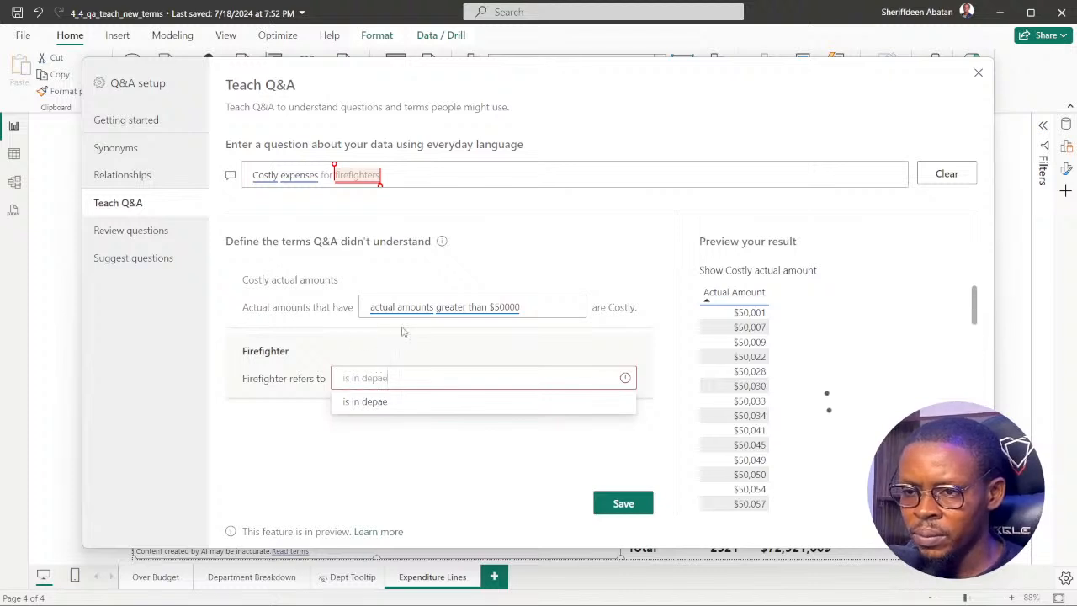
key(BackSpace)
key(BackSpace)
text(r)
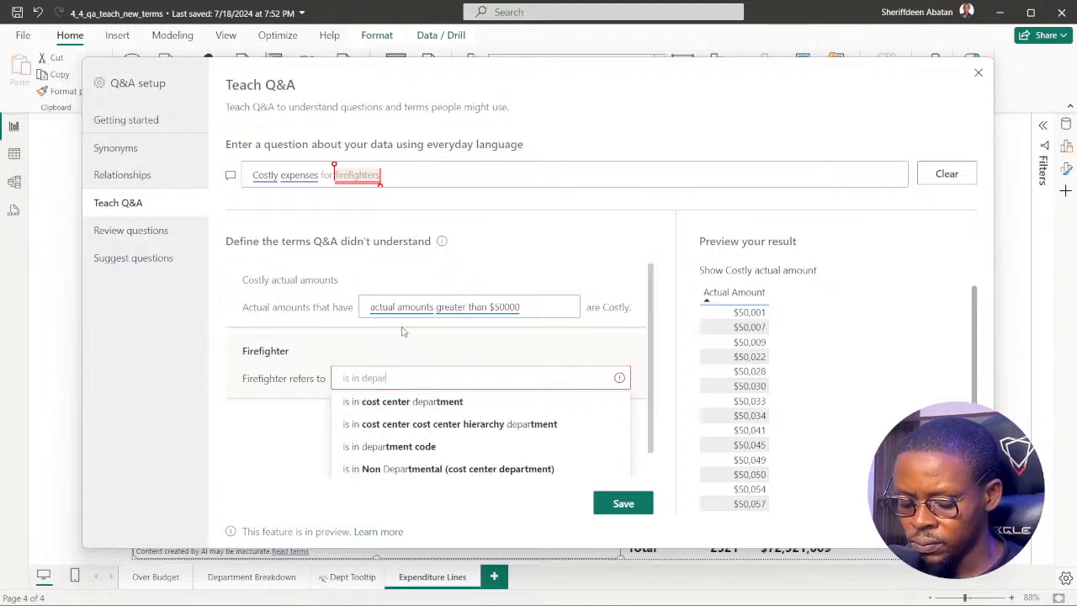
text(tment)
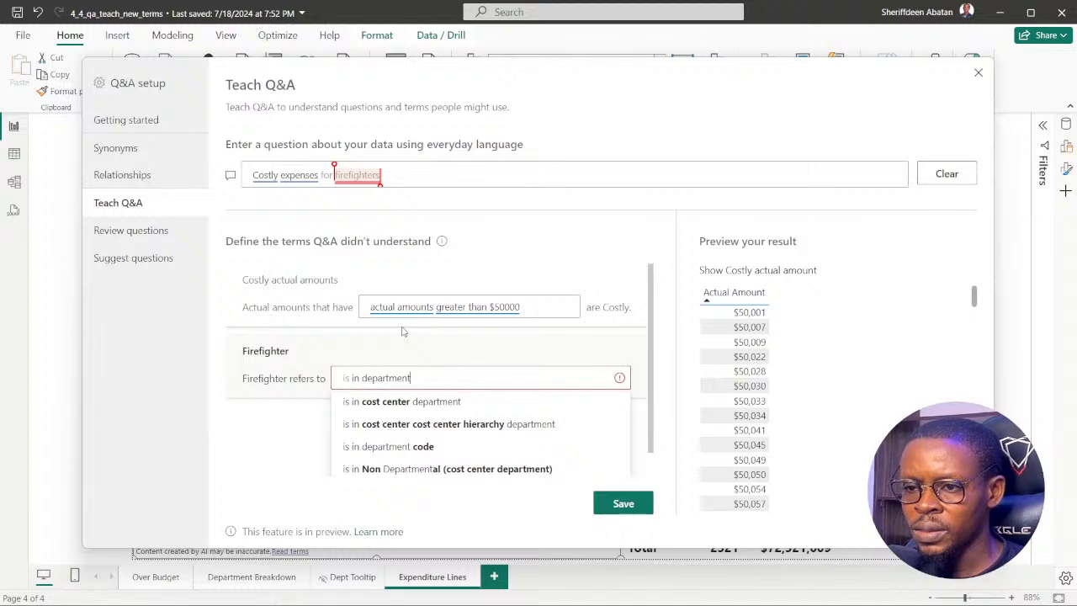
click(402, 331)
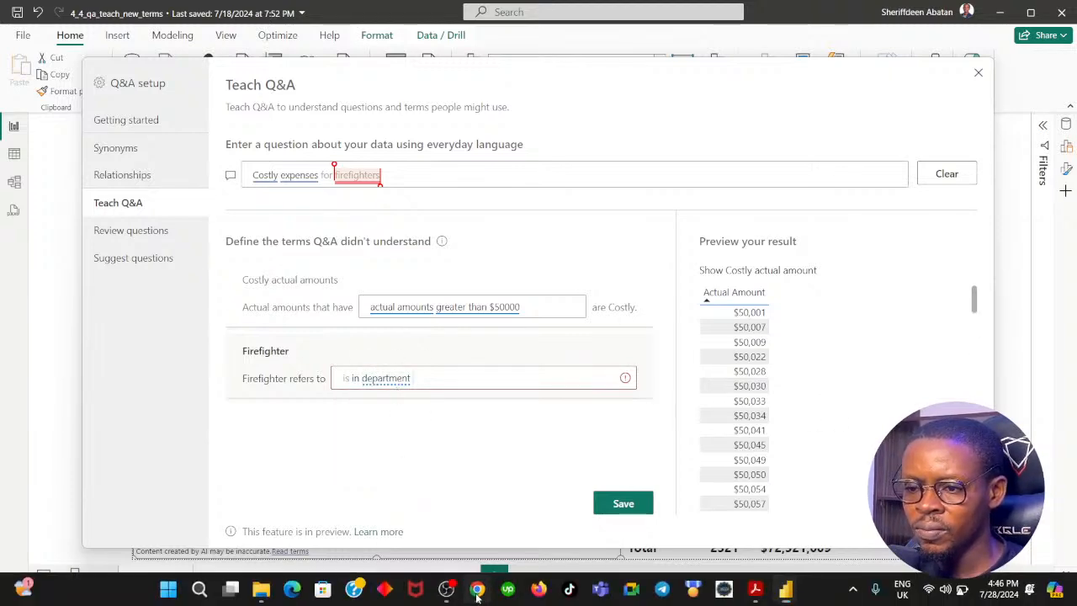
Check DataCamp's instruction 3 in Chrome, and back in Power BI extend the Firefighter definition to "is in department Fire Services".
click(476, 589)
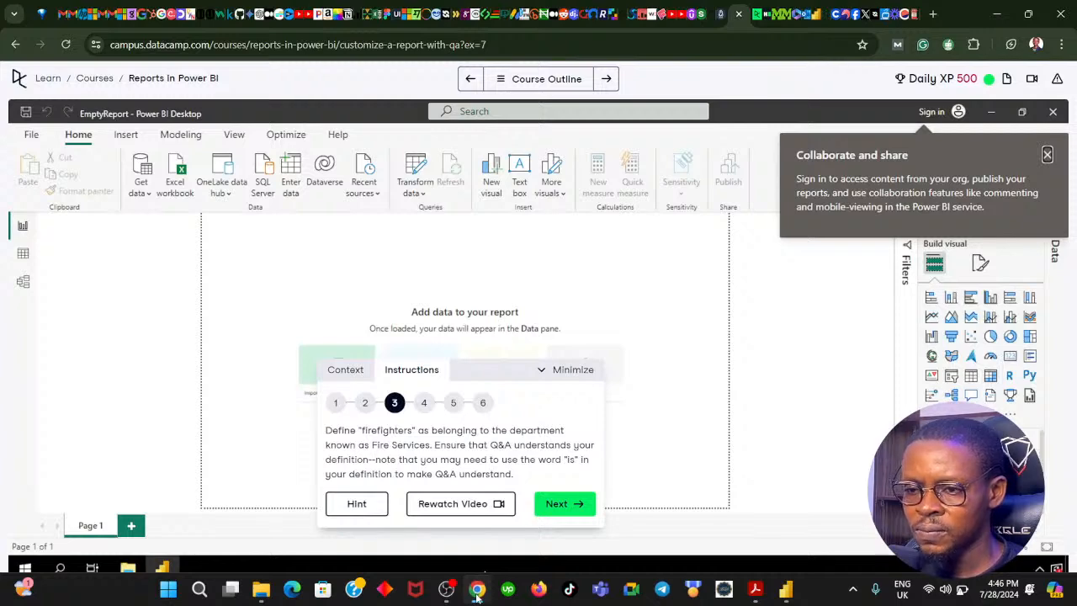
click(476, 591)
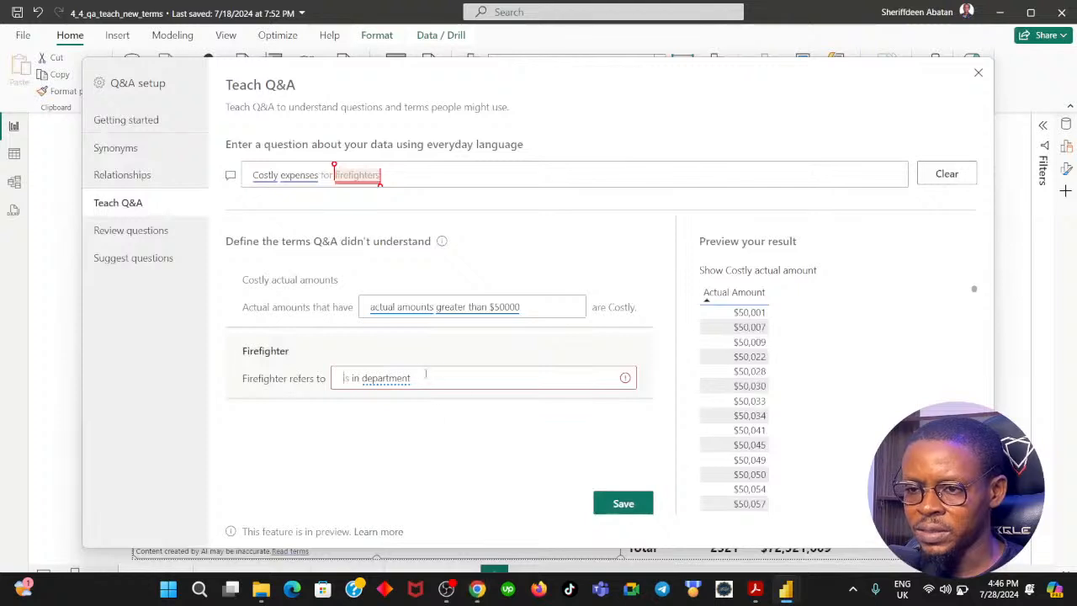
text(Fire)
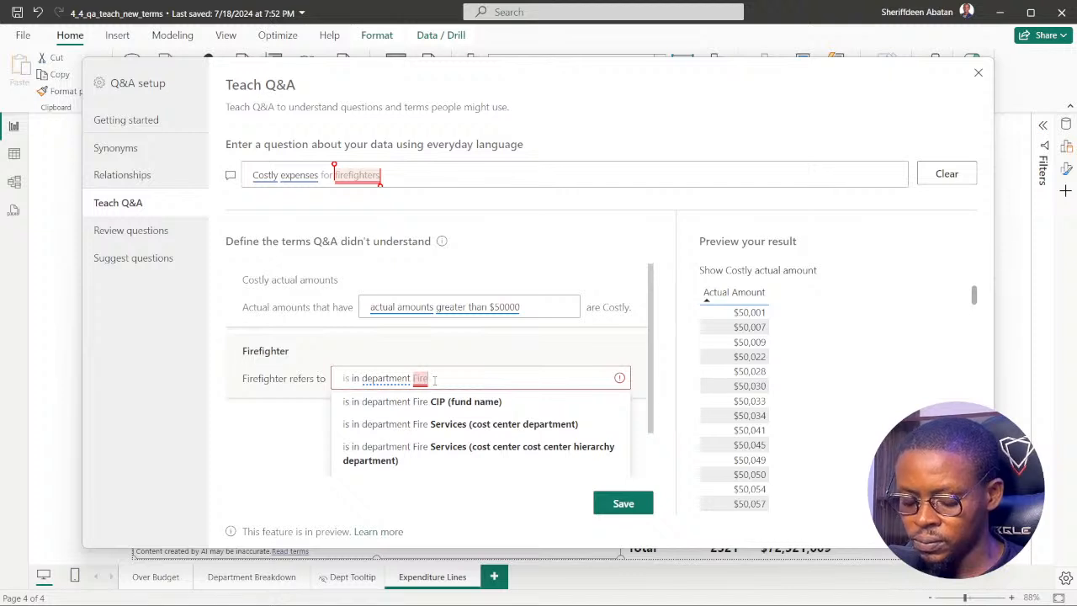
text(S)
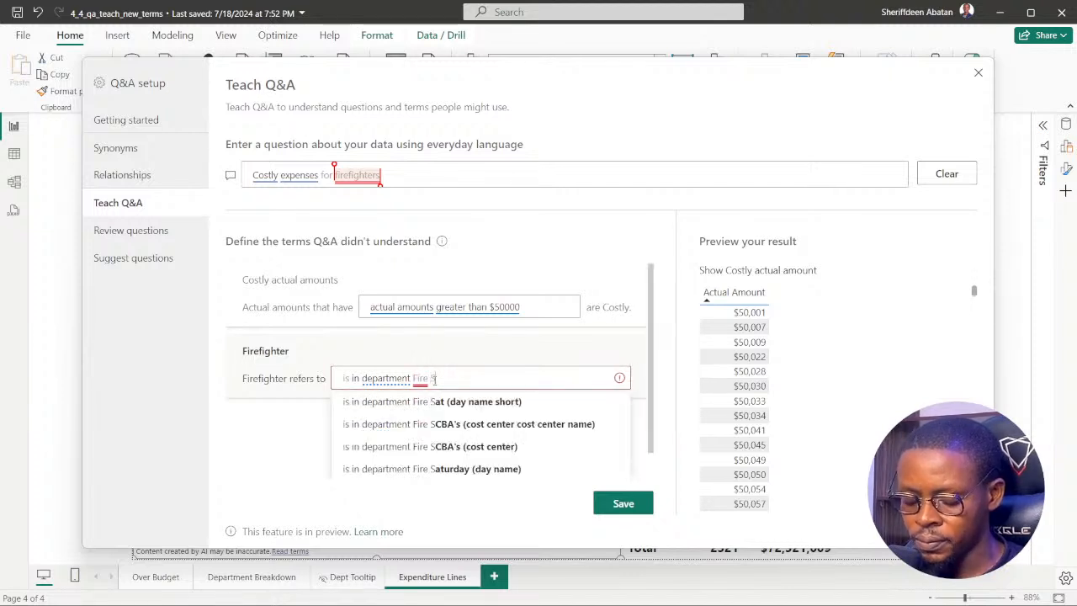
text(ervices)
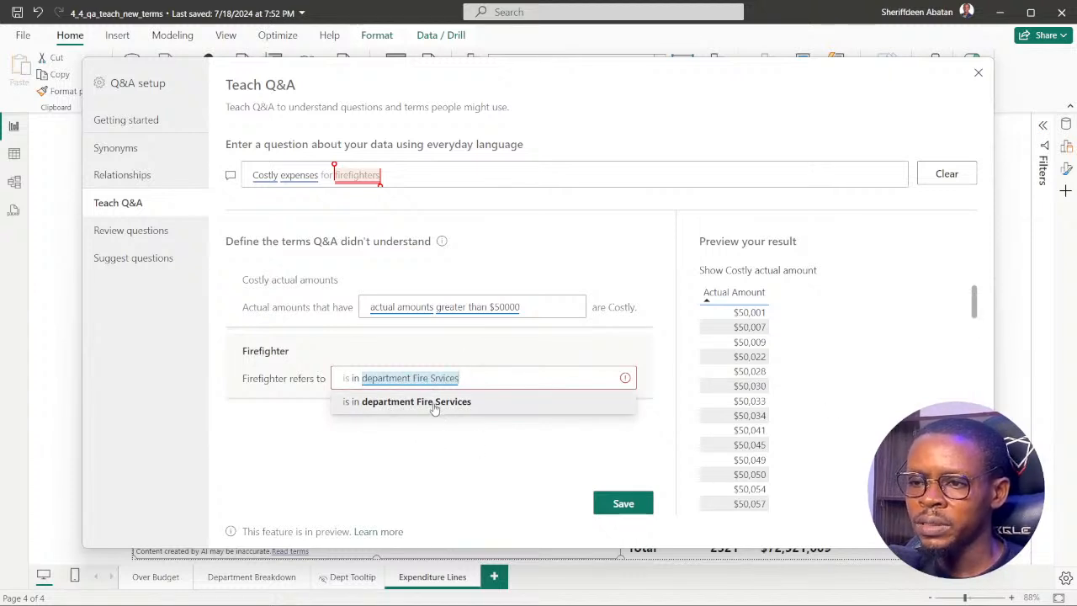
click(422, 409)
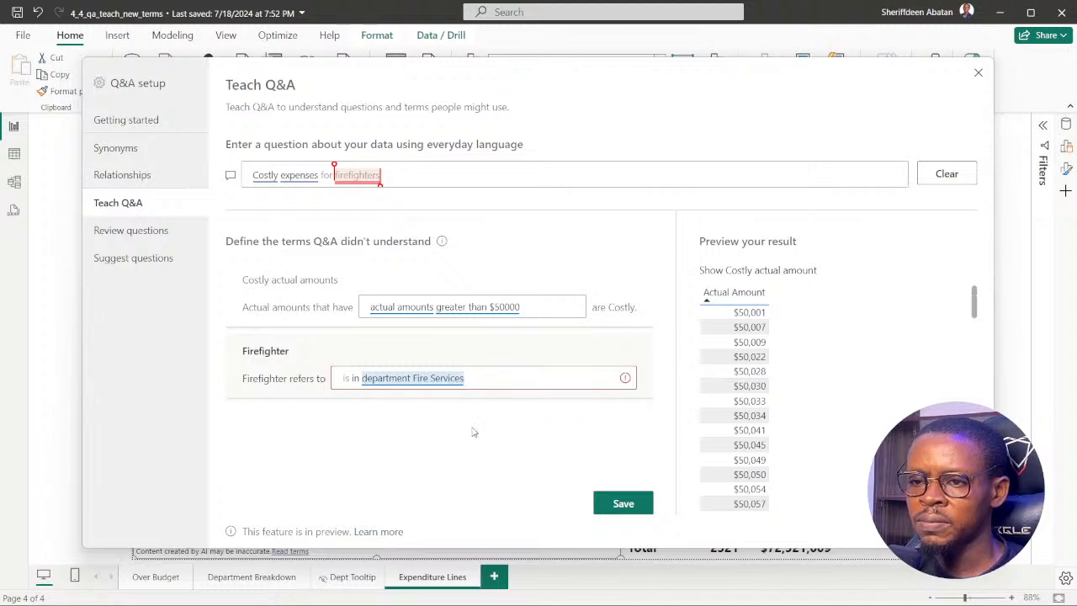
Reapply the suggested "is in department Fire Services" wording for Firefighter and compare it with DataCamp's instruction 3 in Chrome.
click(344, 379)
click(314, 396)
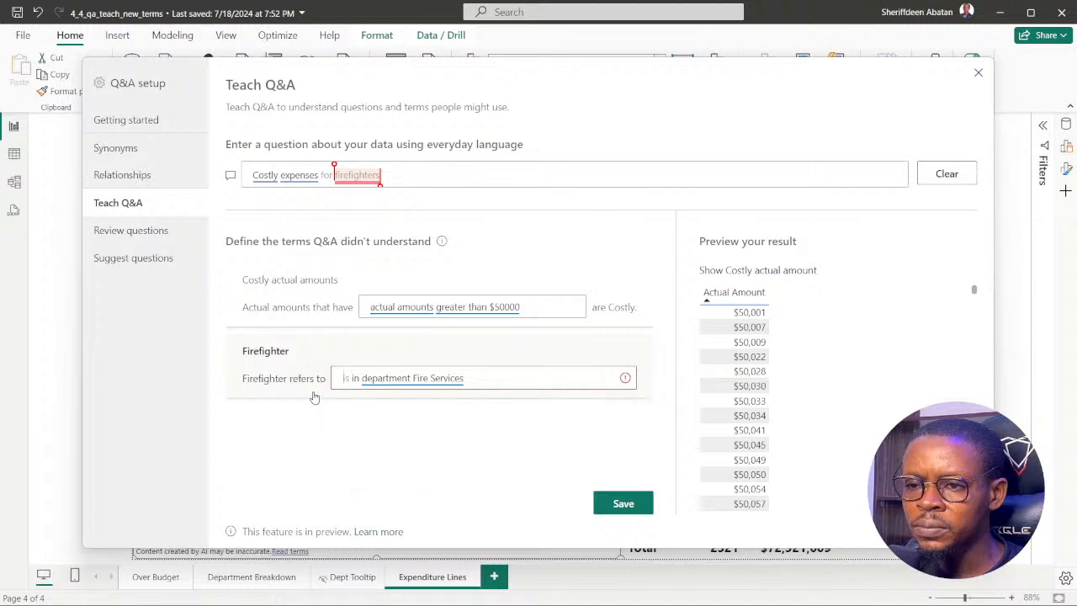
double_click(419, 380)
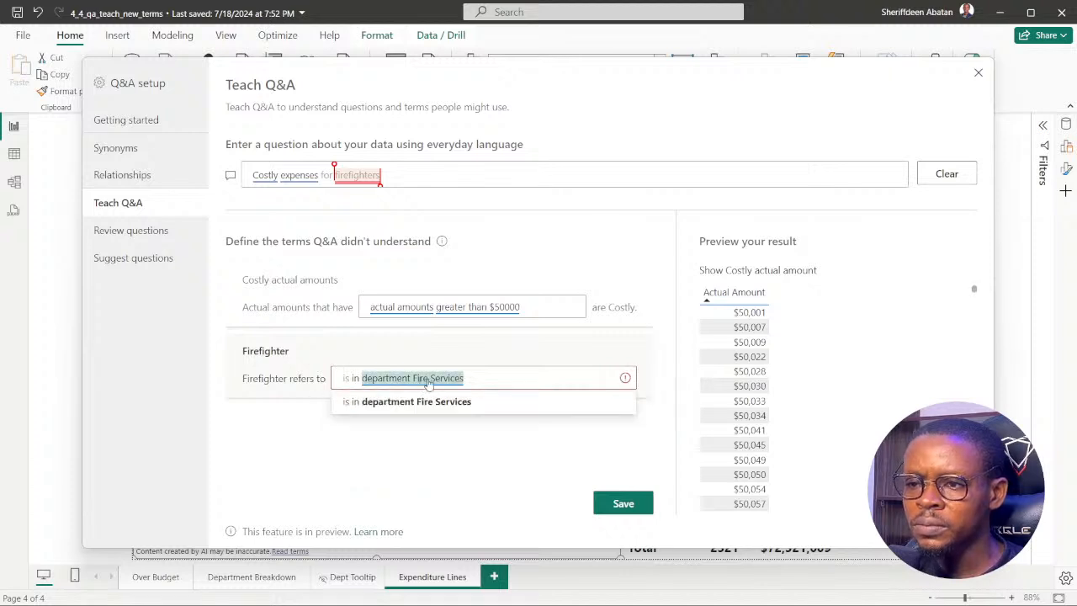
click(445, 408)
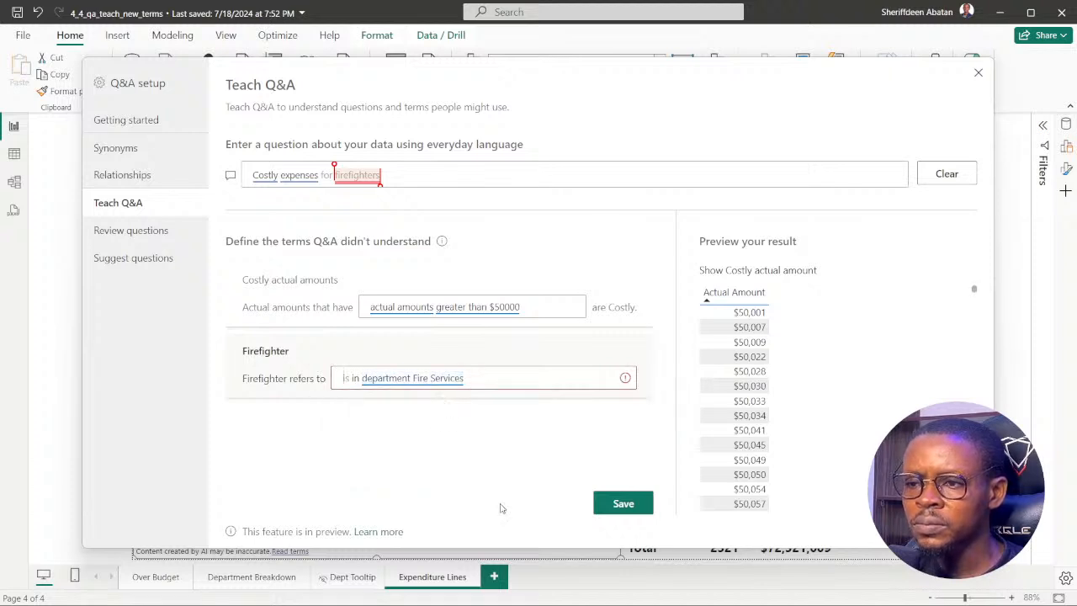
click(477, 589)
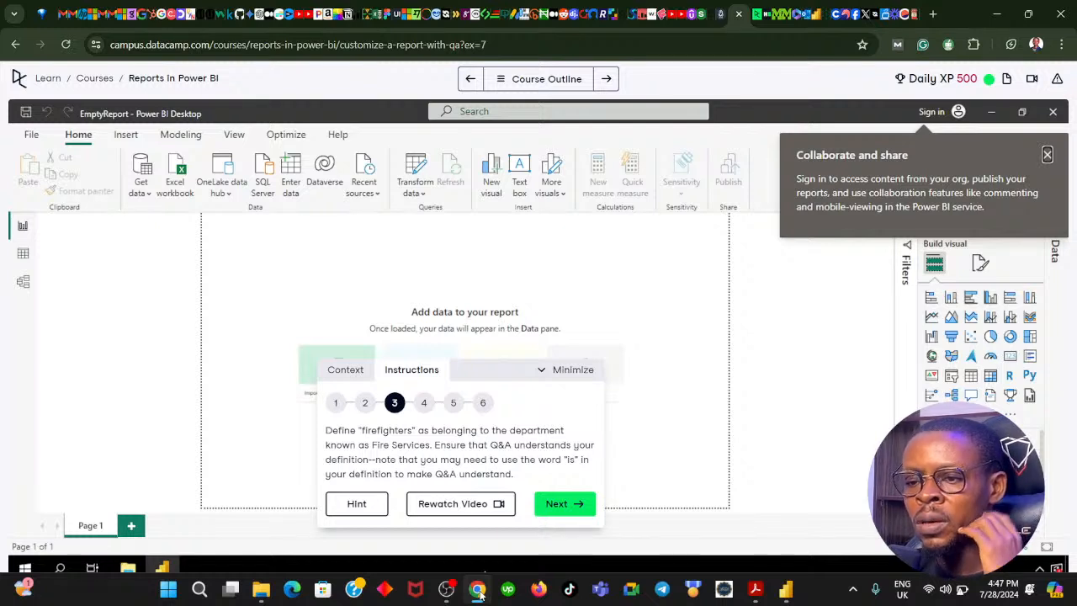
click(477, 591)
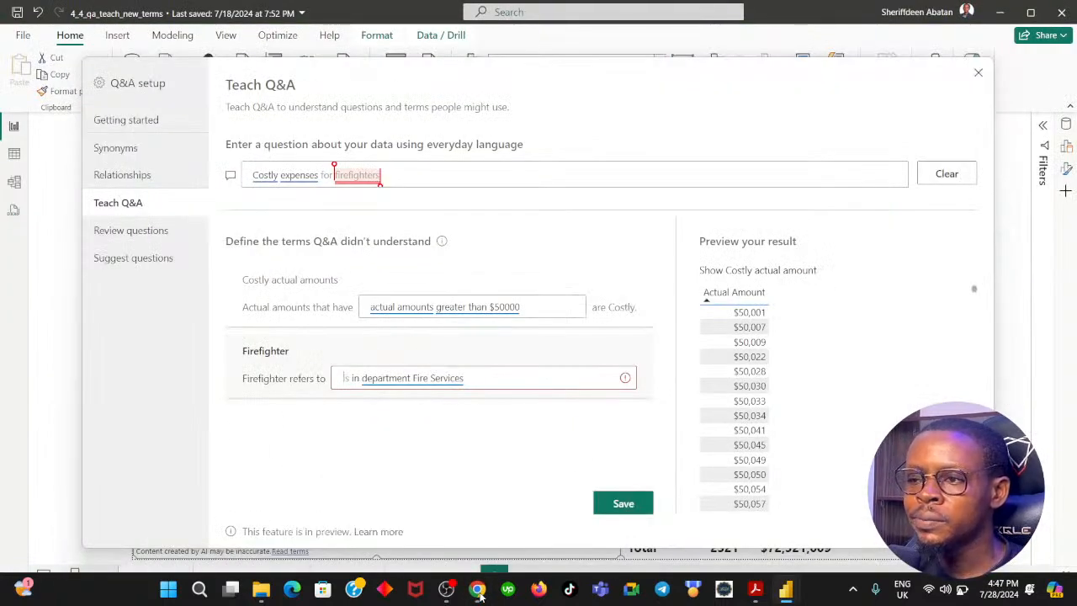
mouse_move(625, 382)
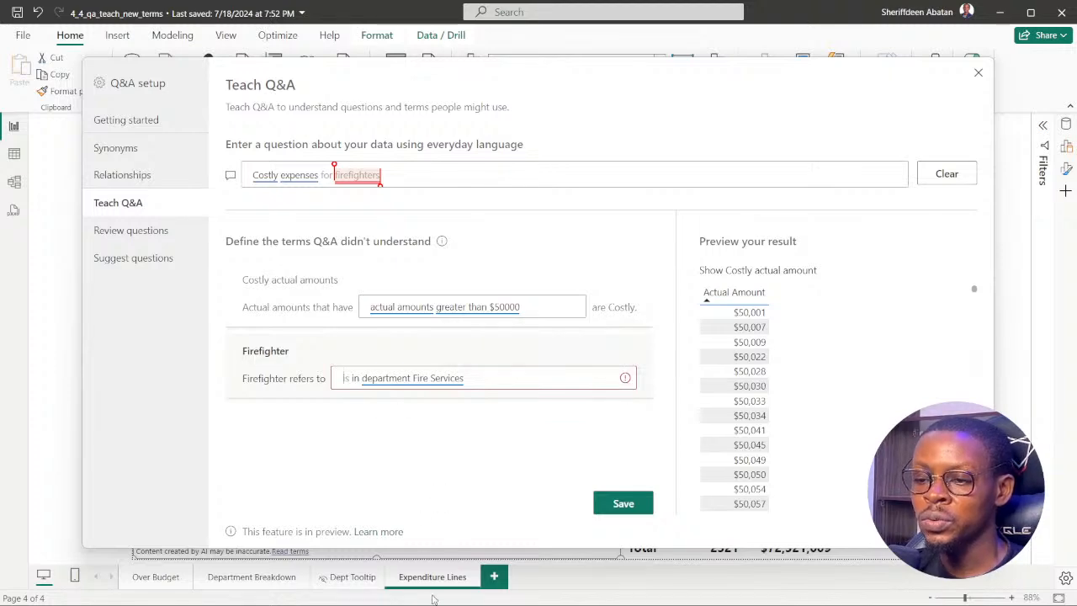
Reread DataCamp's instructions 1 and 2 in Chrome, and compare them with the actual amounts in Power BI's result preview.
click(473, 593)
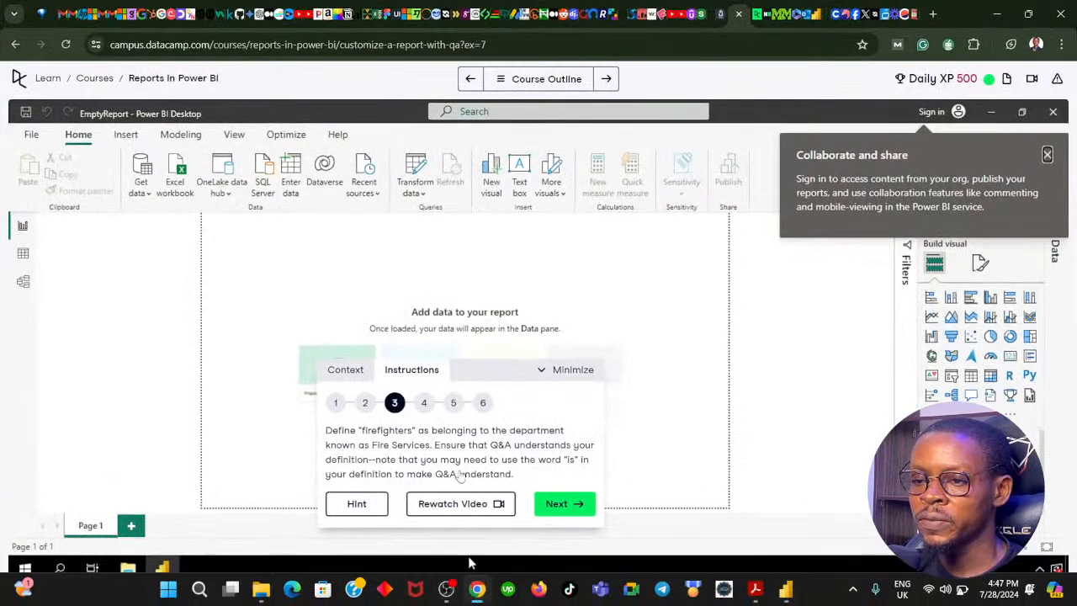
click(367, 403)
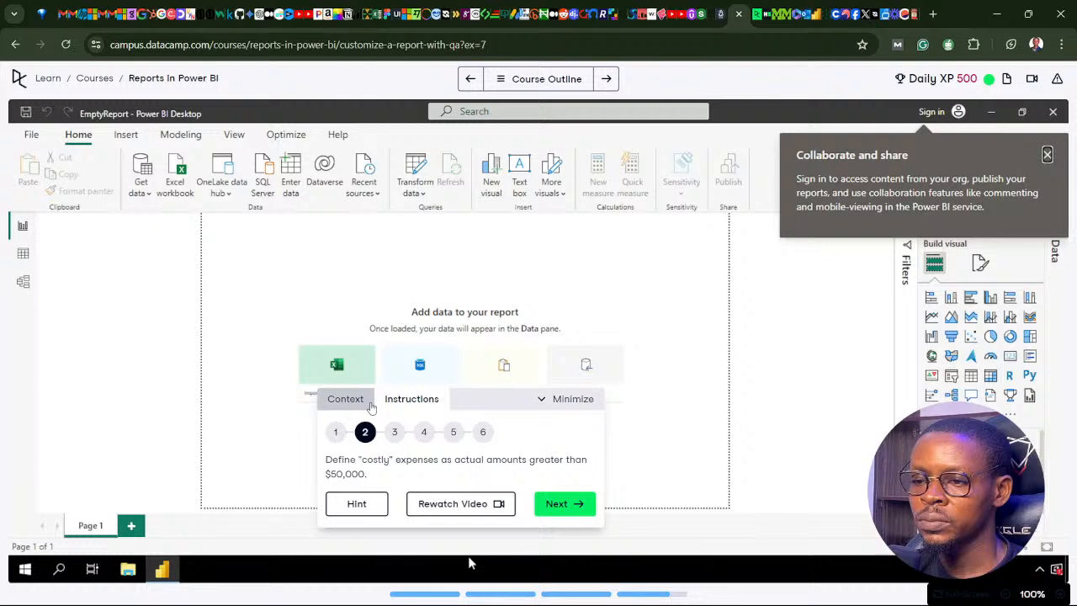
click(337, 430)
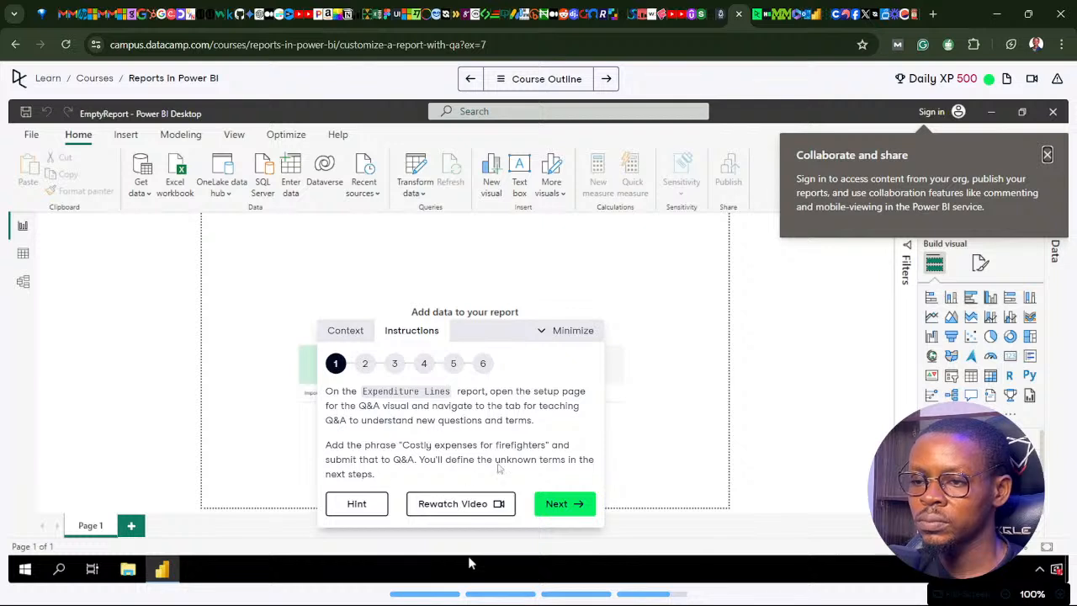
click(557, 505)
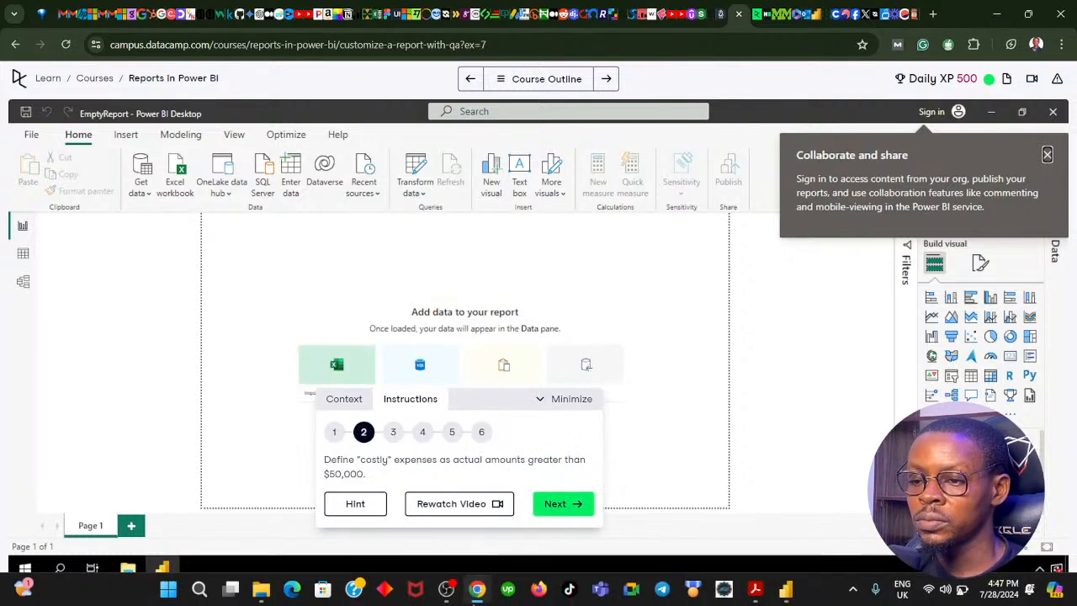
click(477, 594)
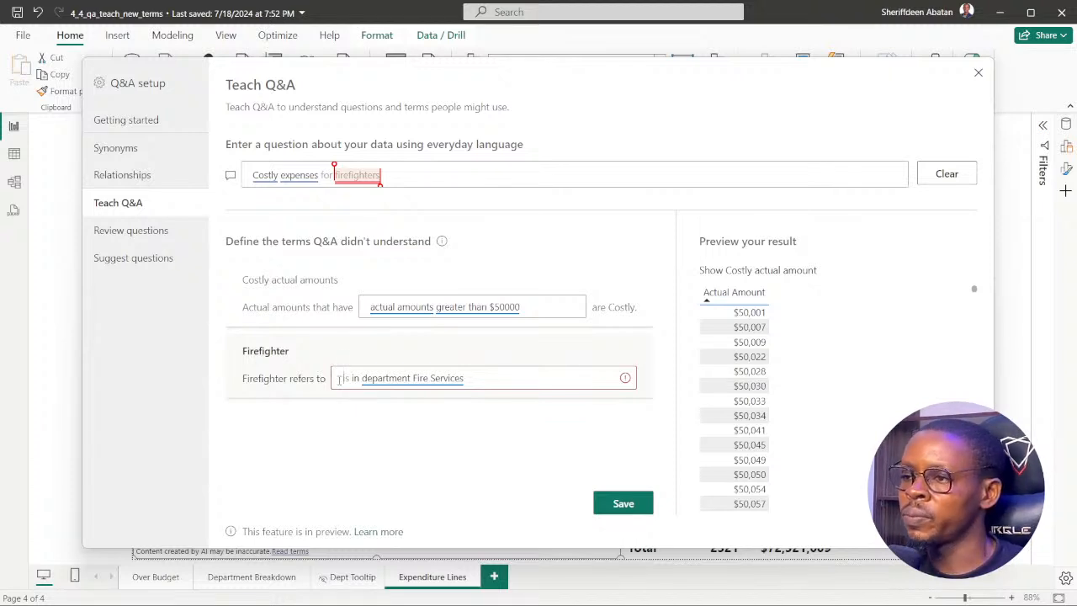
scroll(818, 346, down, 10)
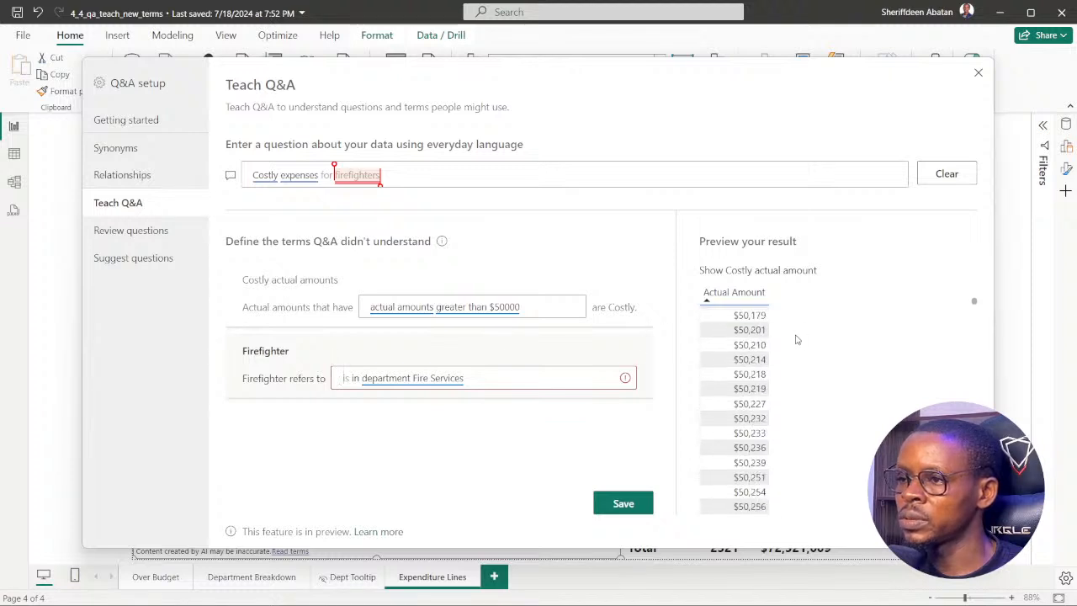
scroll(781, 335, down, 8)
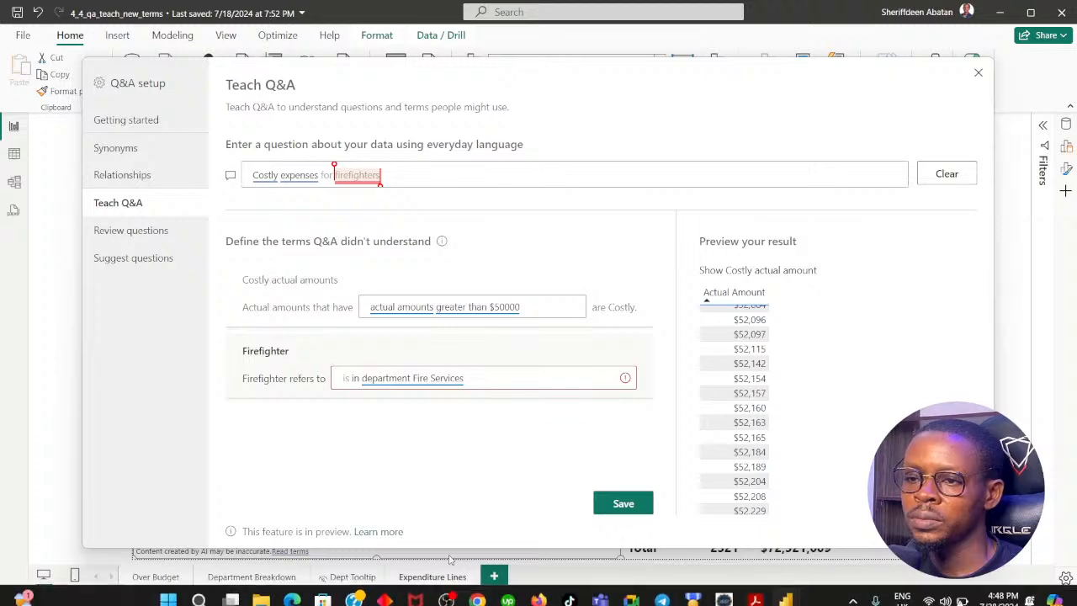
Switch to DataCamp in Chrome and read the hints for instructions 2 and 3 on defining "costly" and "firefighters".
click(476, 597)
click(356, 504)
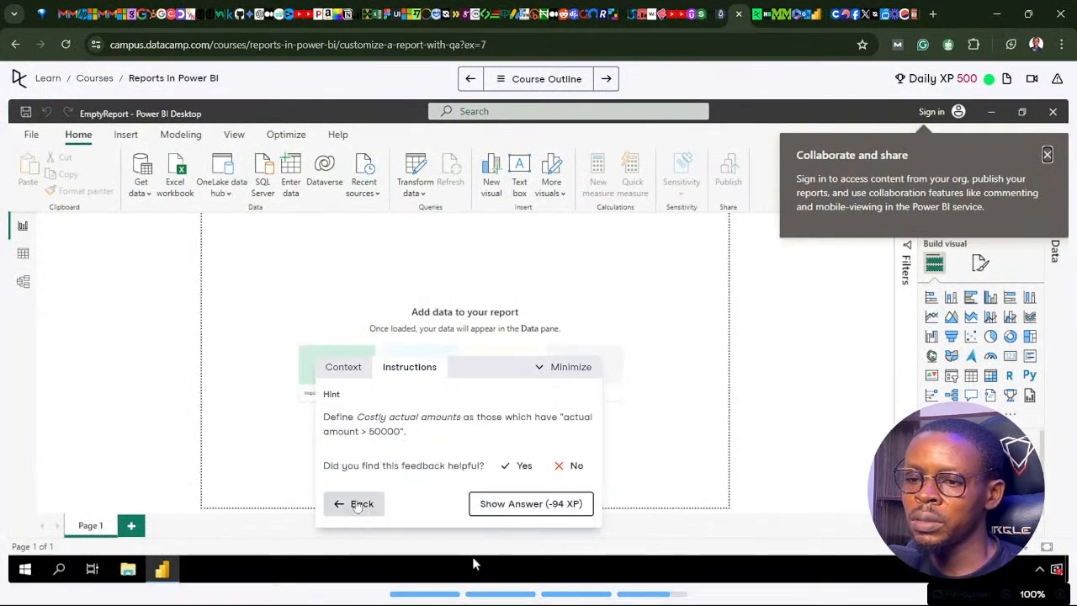
click(357, 502)
click(548, 504)
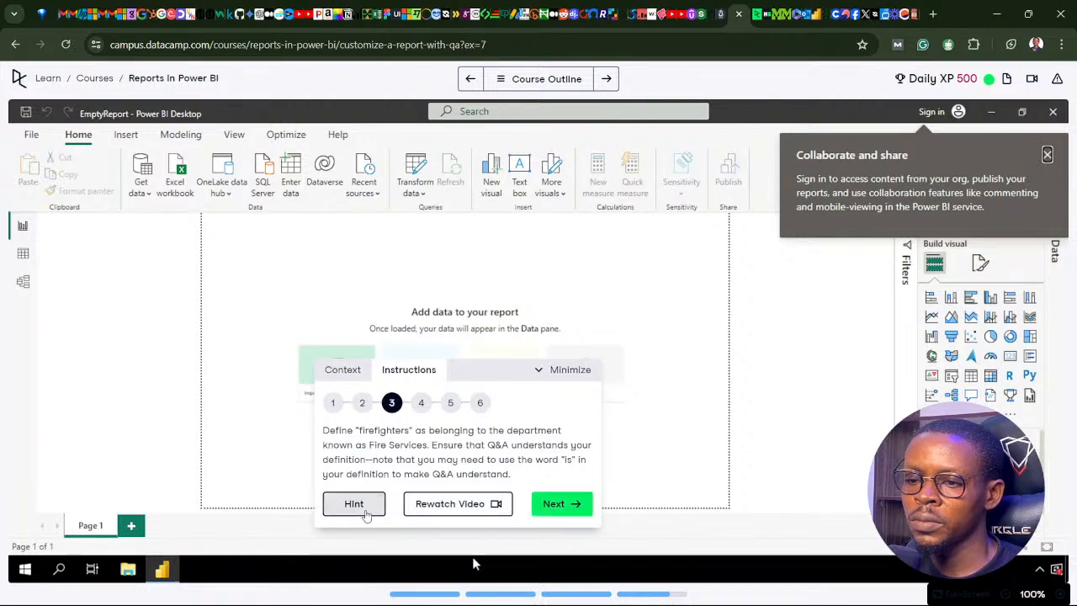
click(357, 504)
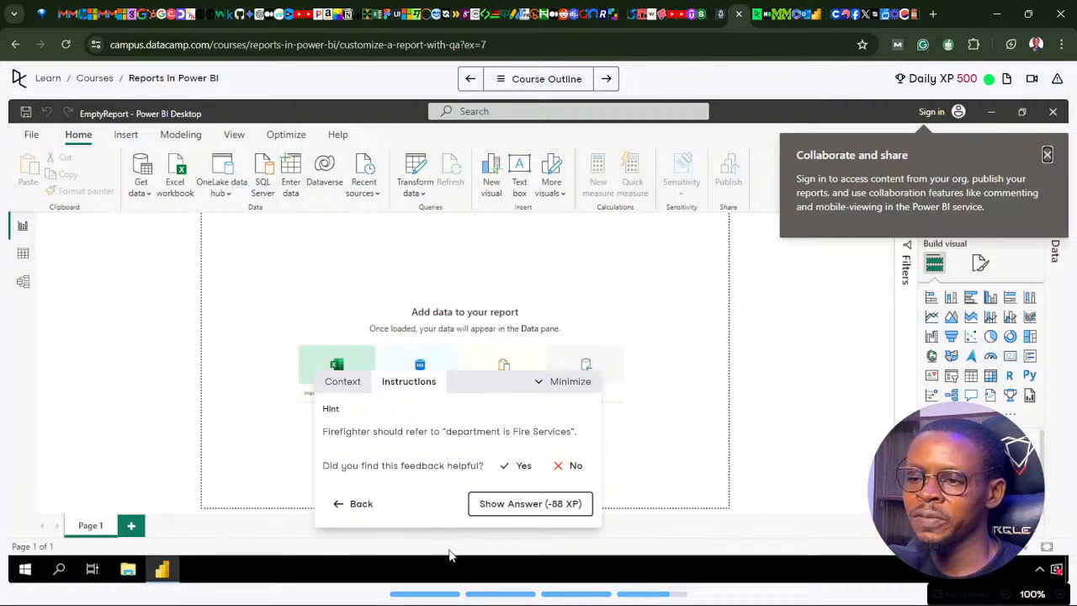
Switch to Power BI, change the Firefighter definition to "department is Fire Services" and open its term suggestions.
click(477, 592)
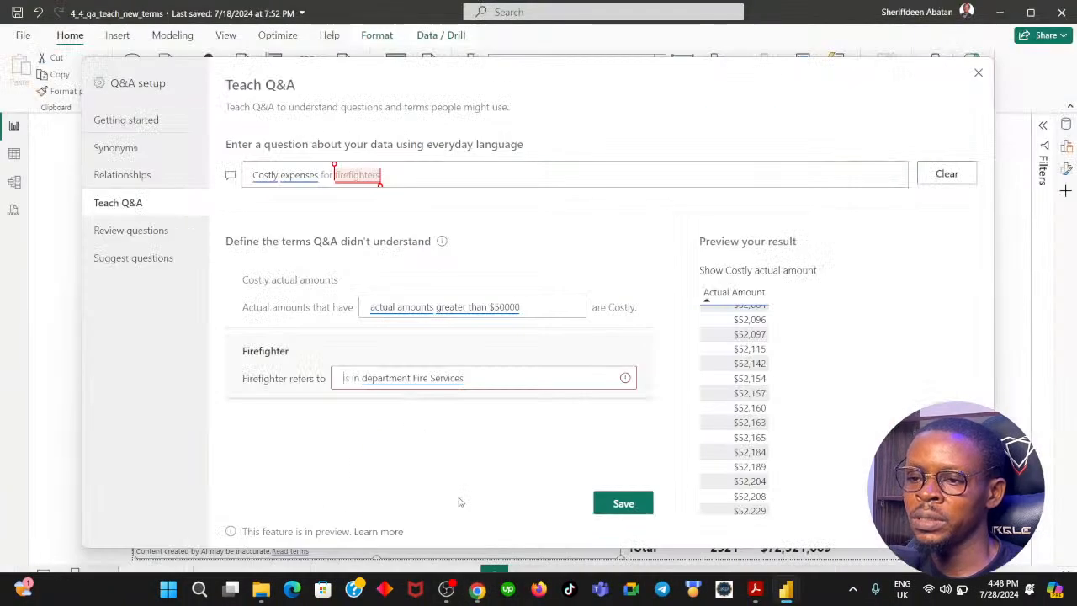
drag(463, 378, 364, 380)
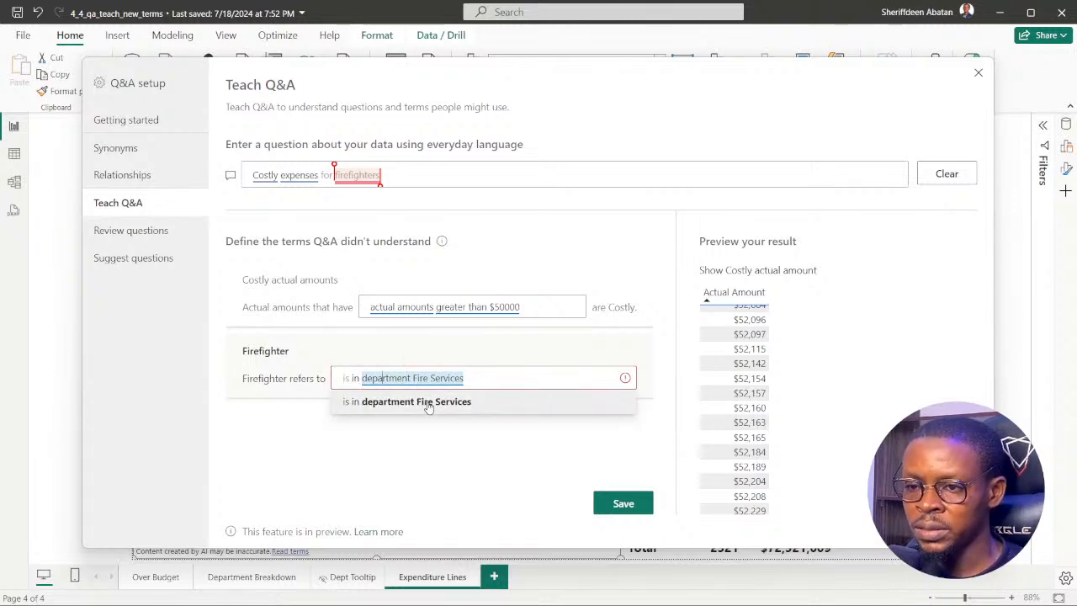
key(Left)
key(BackSpace)
key(BackSpace)
key(BackSpace)
key(BackSpace)
key(BackSpace)
key(BackSpace)
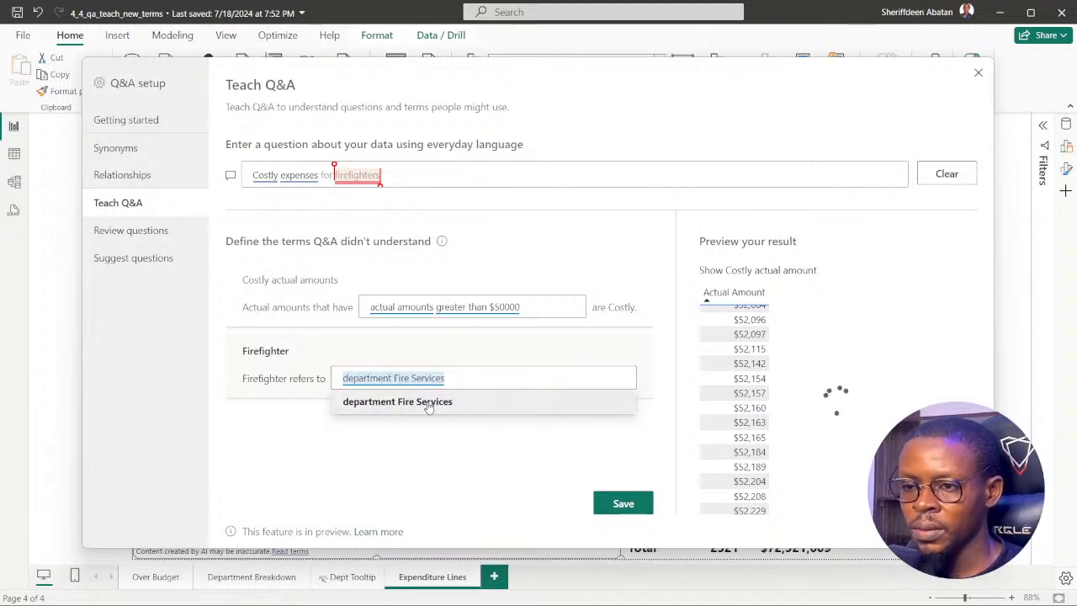
click(428, 403)
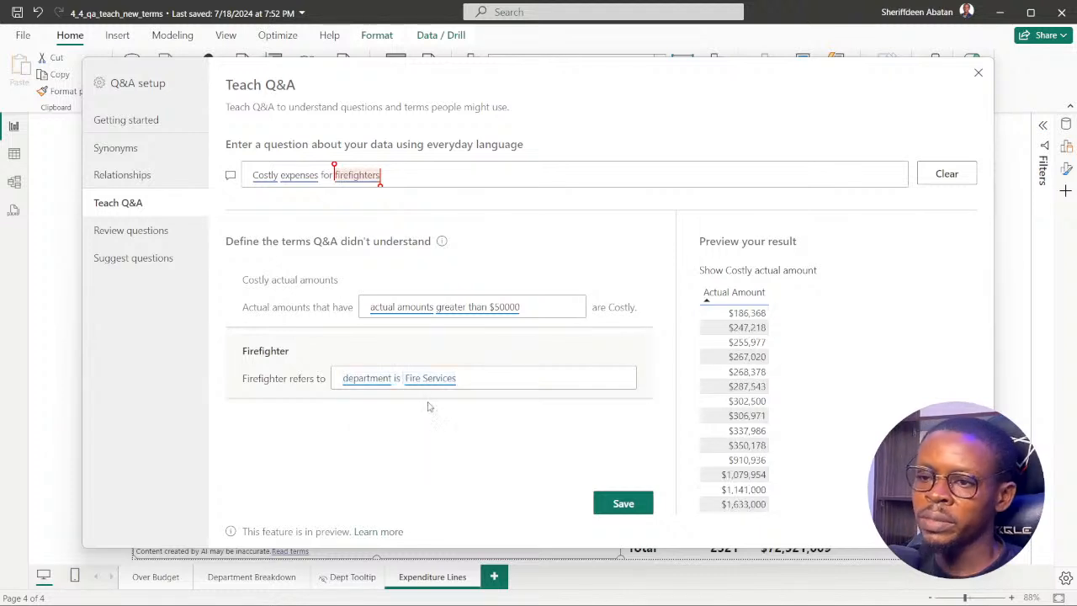
click(490, 376)
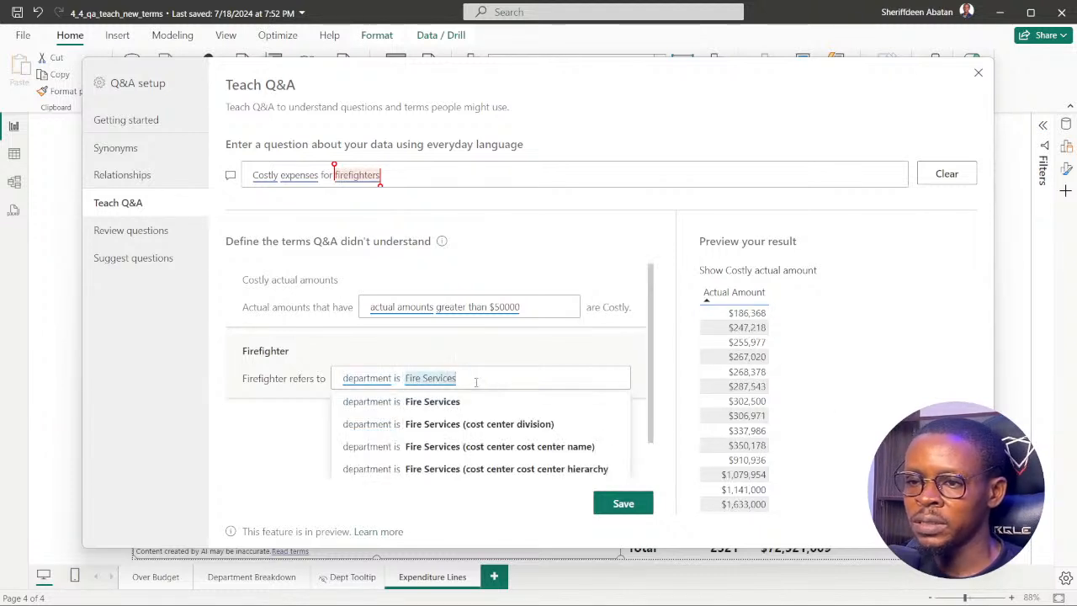
Accept the suggested "Fire Services" value for the Firefighter definition, and read DataCamp's instructions 3 and 4 in Chrome.
click(395, 408)
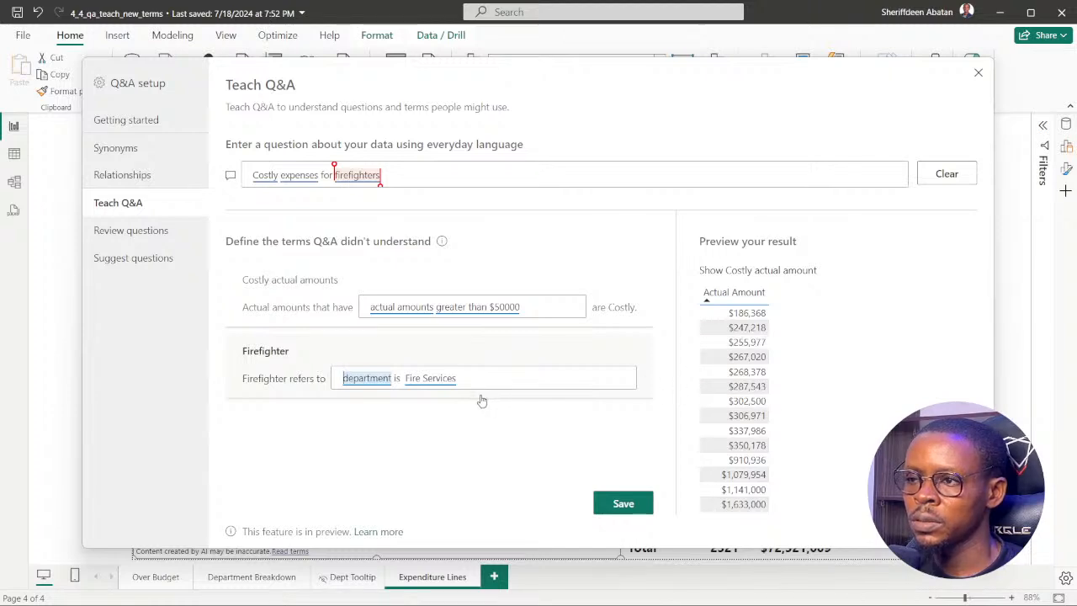
click(476, 588)
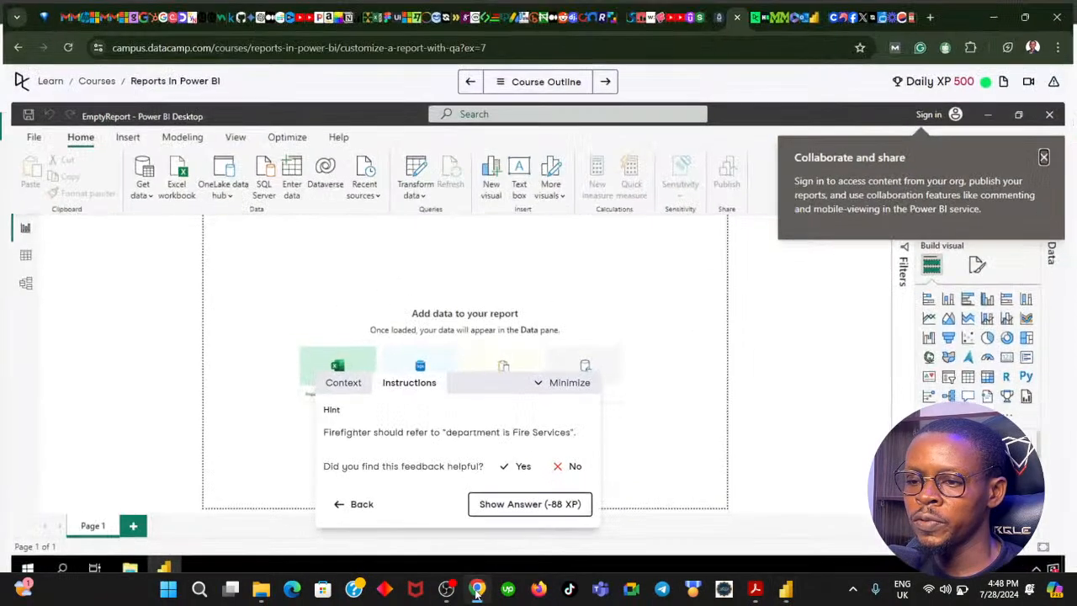
click(345, 503)
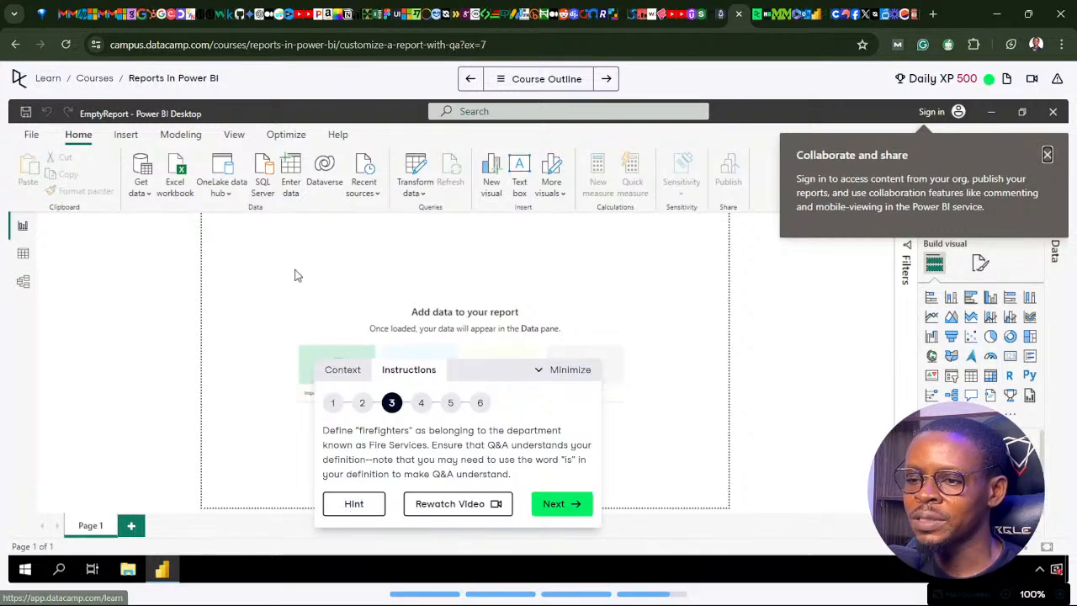
click(477, 589)
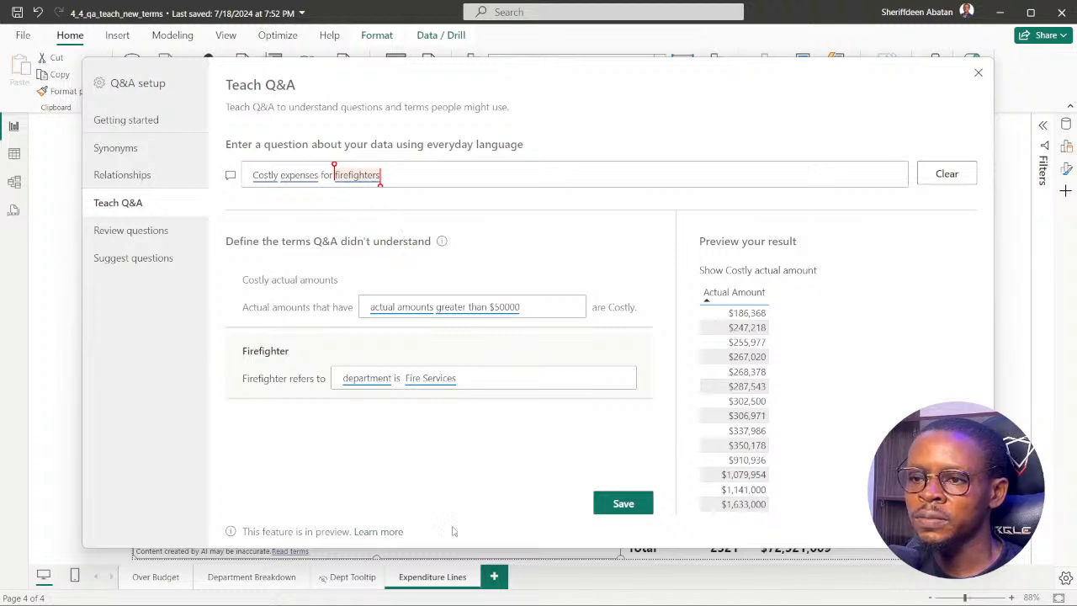
click(479, 595)
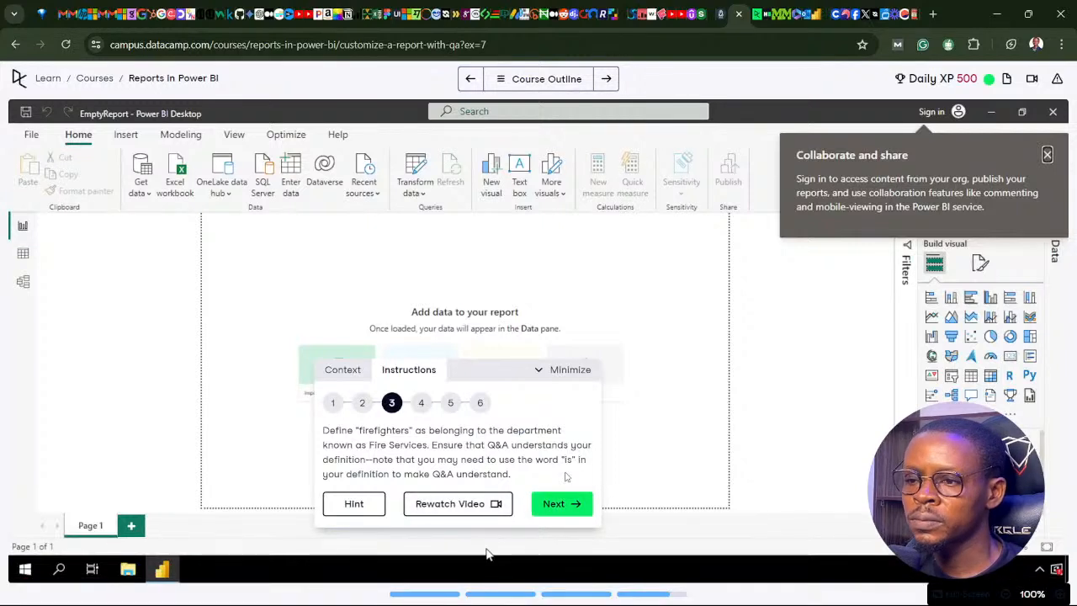
click(572, 504)
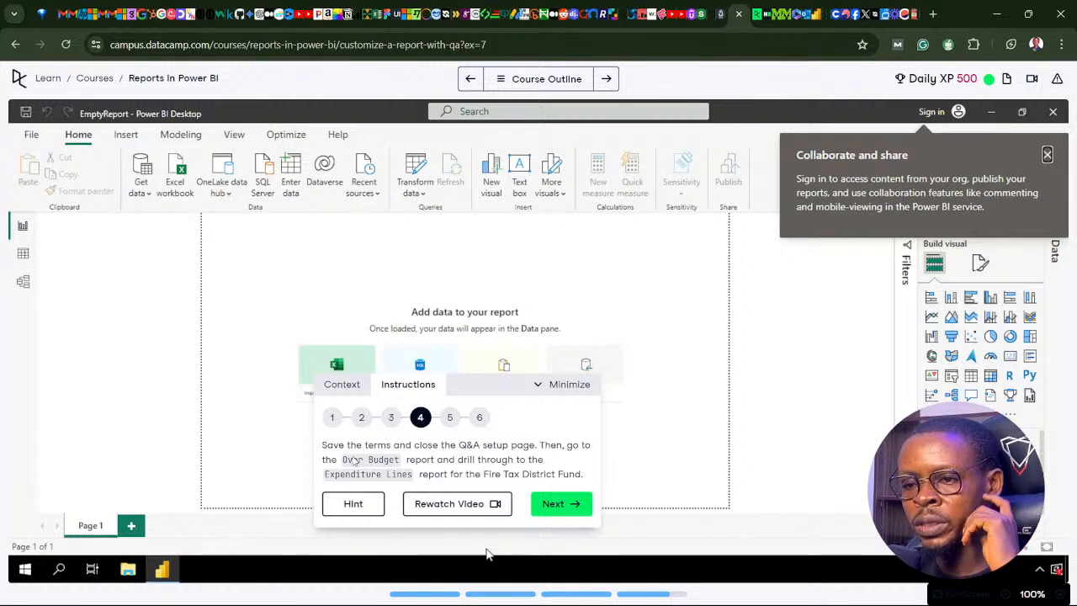
click(43, 79)
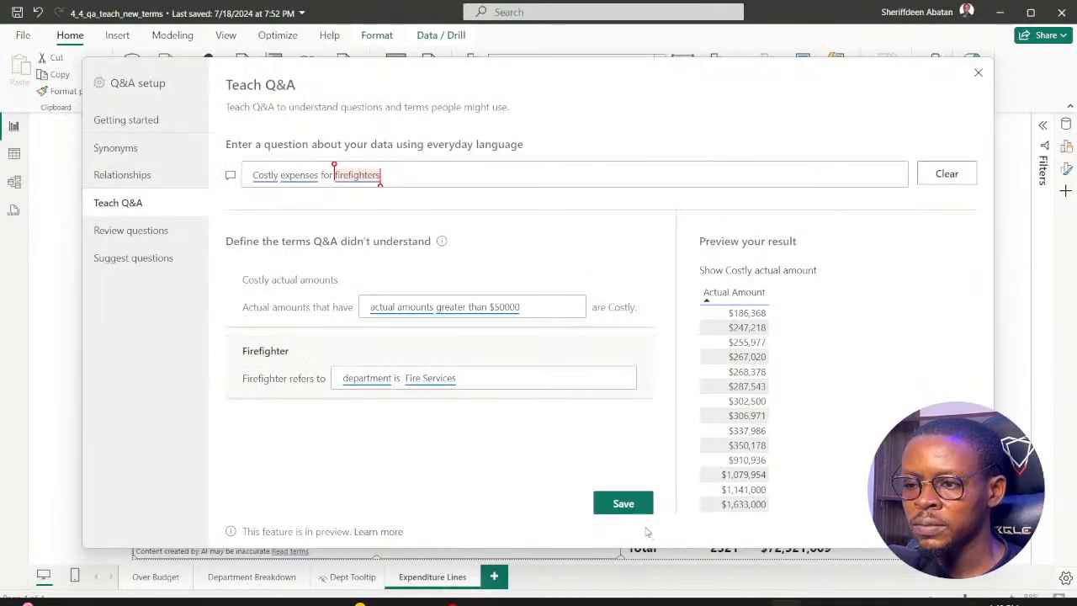
Save the taught terms in Power BI and leave Q&A setup for the Over Budget report page.
click(624, 508)
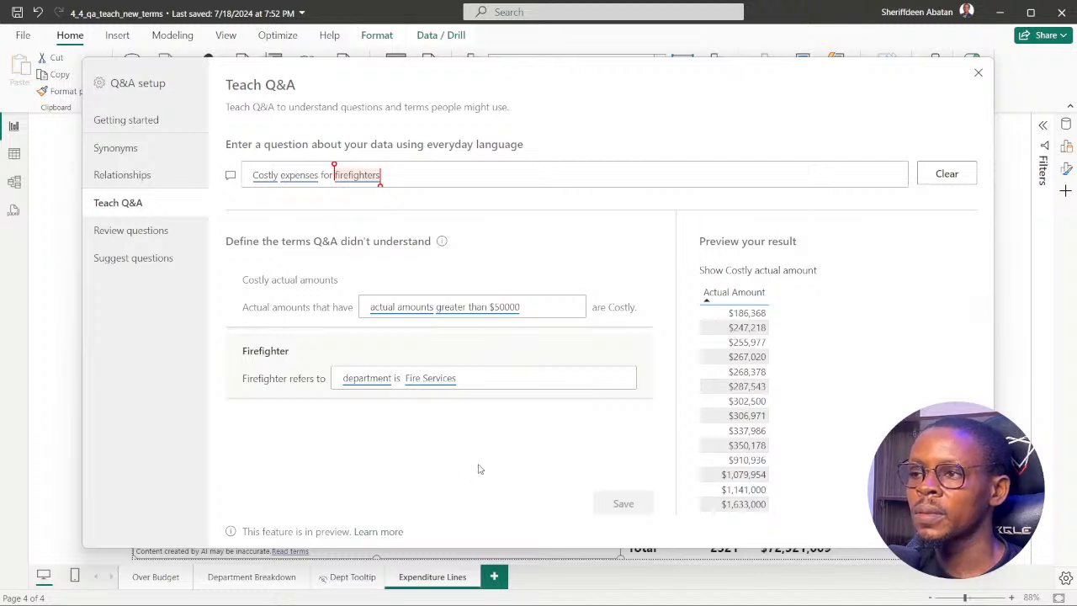
click(978, 76)
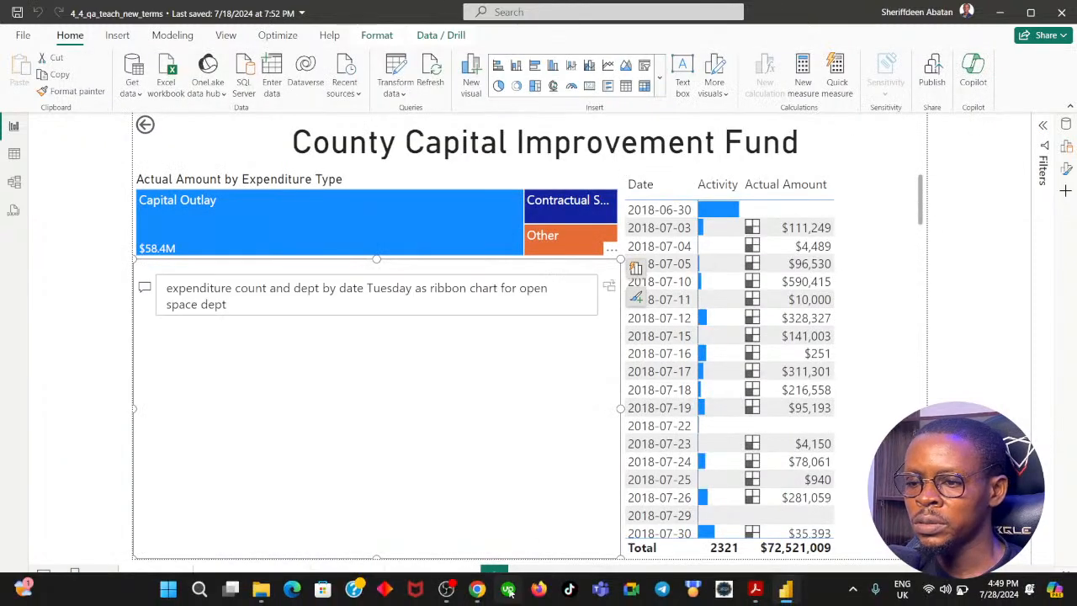
click(477, 589)
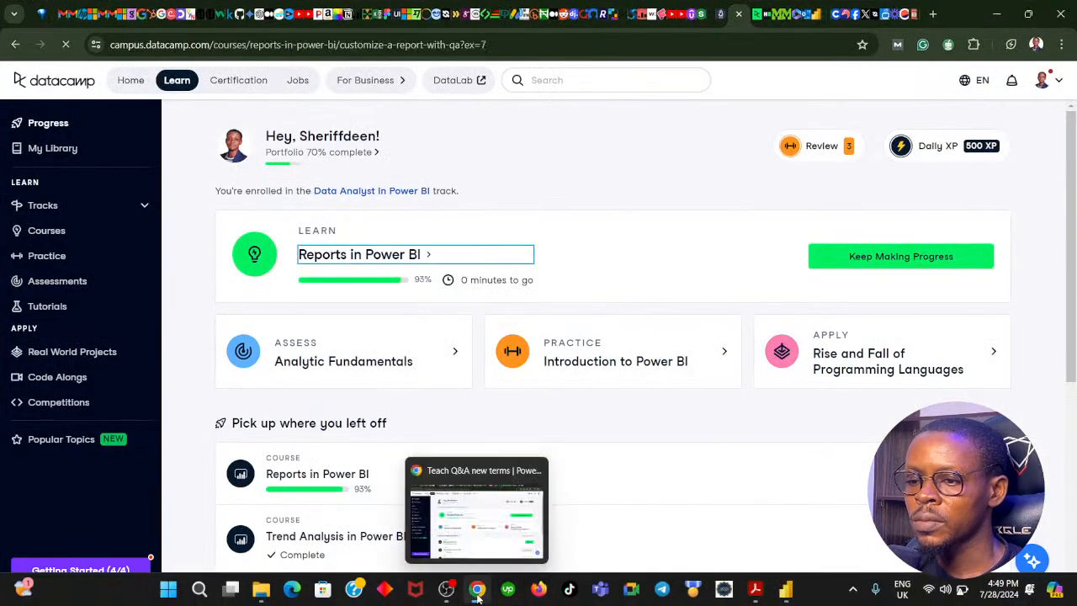
click(509, 588)
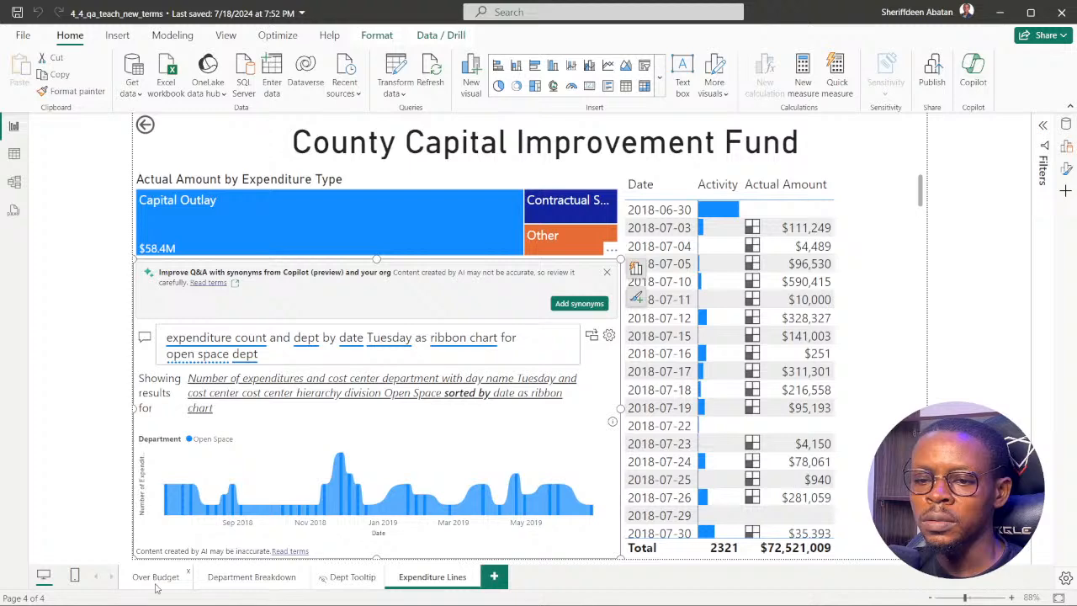
click(157, 578)
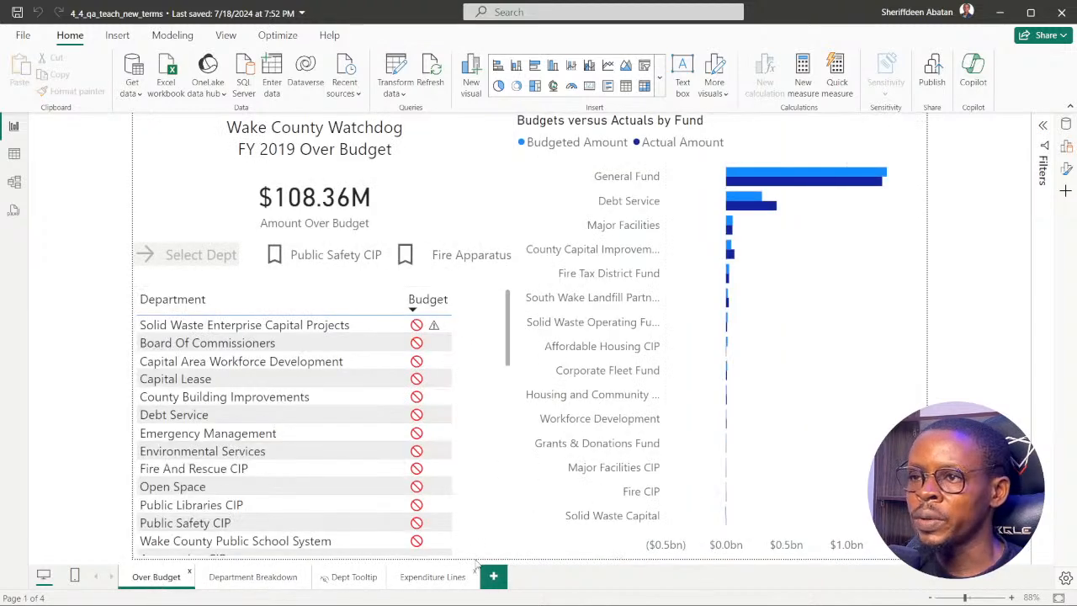
Switch to DataCamp in Chrome and return to instruction 4 of the "Teach Q&A new terms" exercise to reread it.
mouse_move(523, 604)
mouse_move(476, 593)
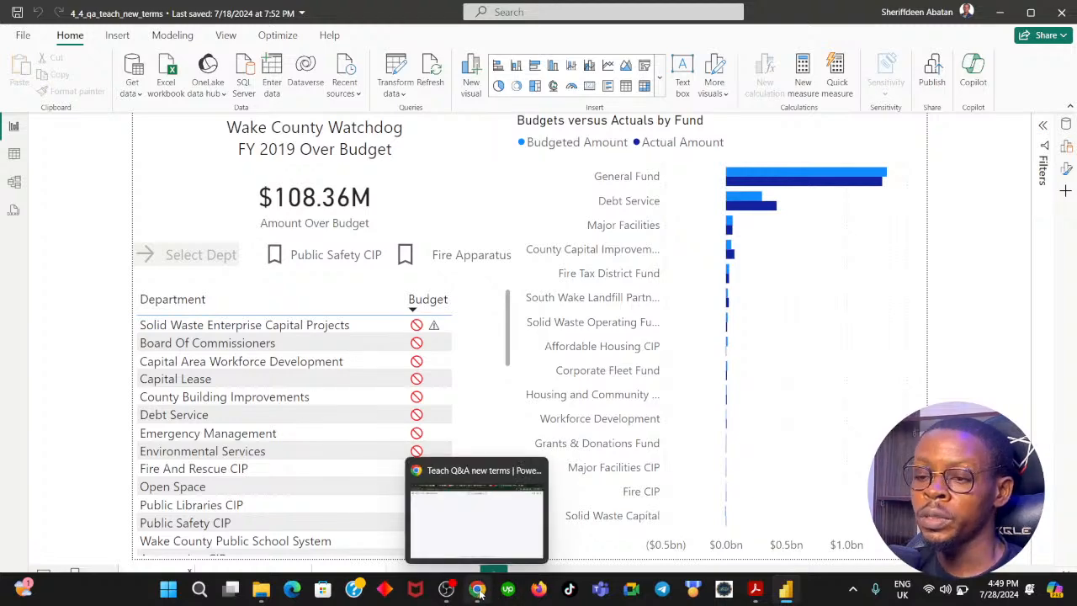
click(478, 591)
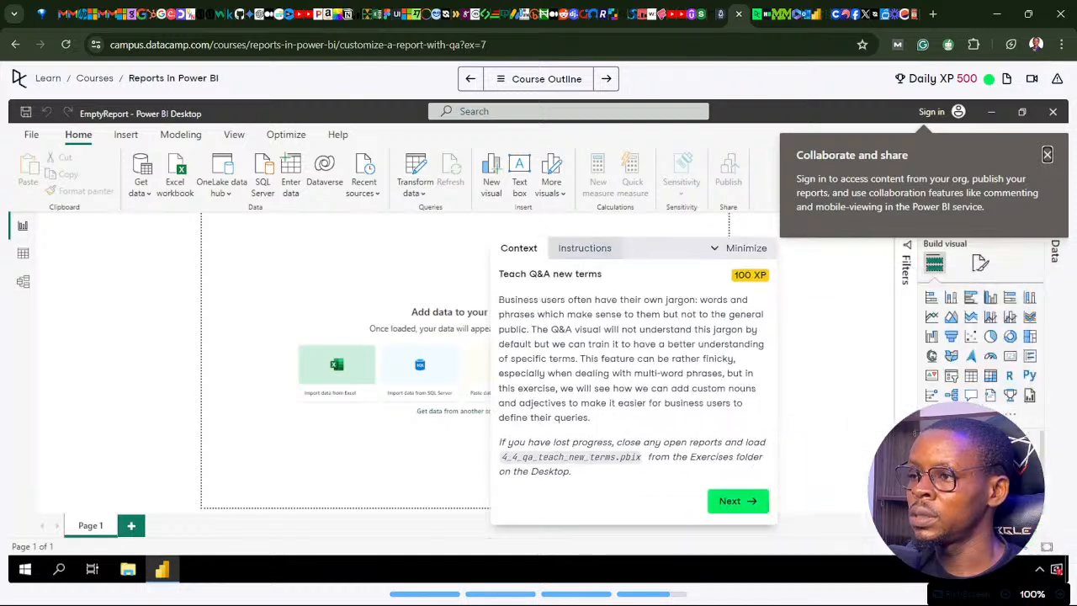
click(558, 475)
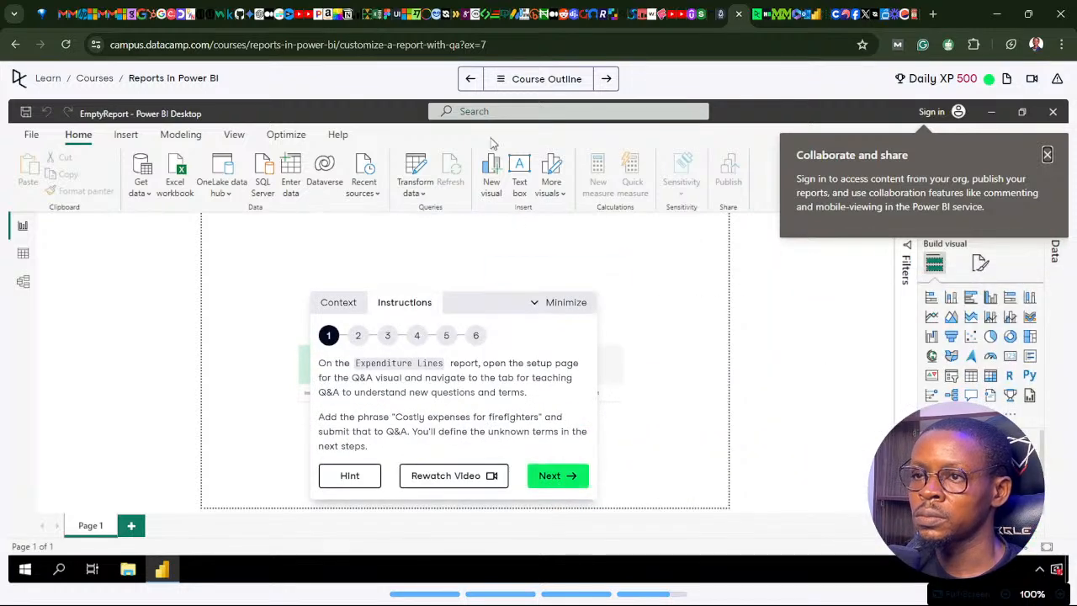
click(496, 79)
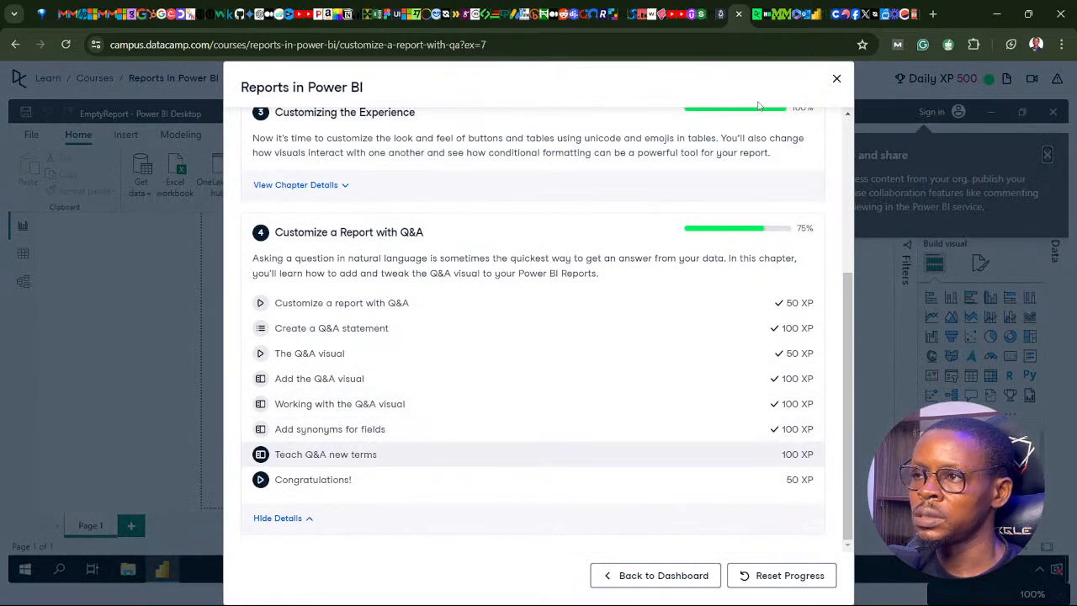
click(835, 78)
click(554, 475)
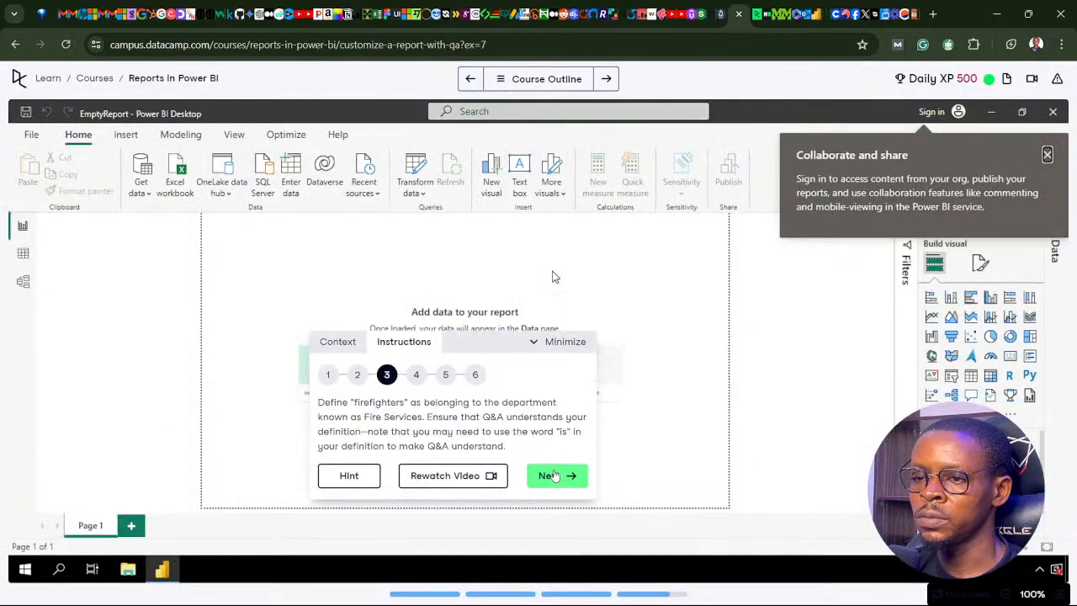
click(554, 475)
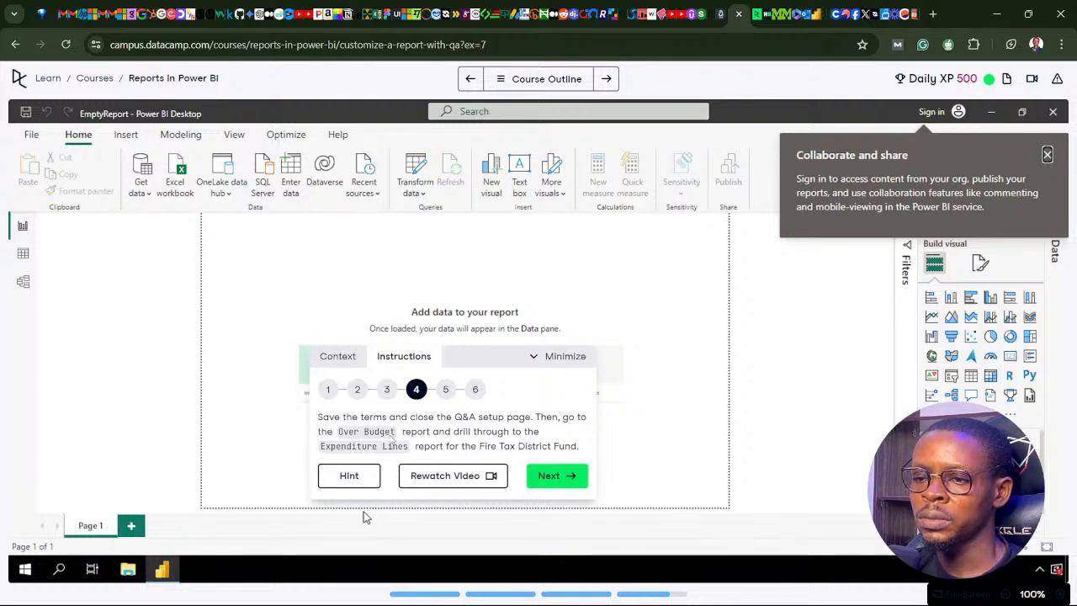
mouse_move(416, 603)
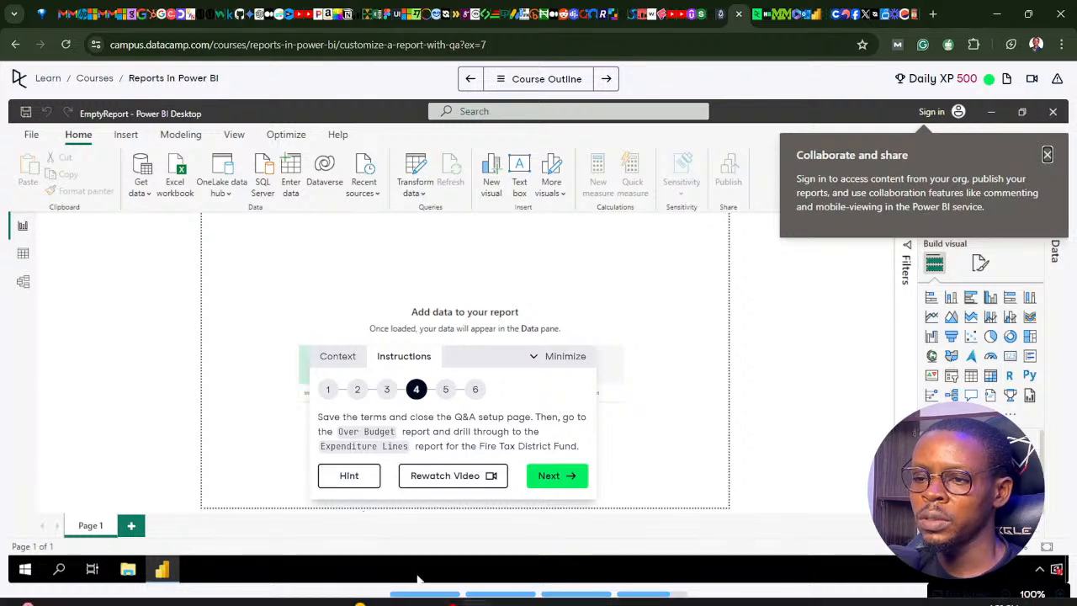
Switch to Power BI and look through the Over Budget page's Department table for the Fire Tax District Fund, rechecking DataCamp's instruction 4.
click(479, 591)
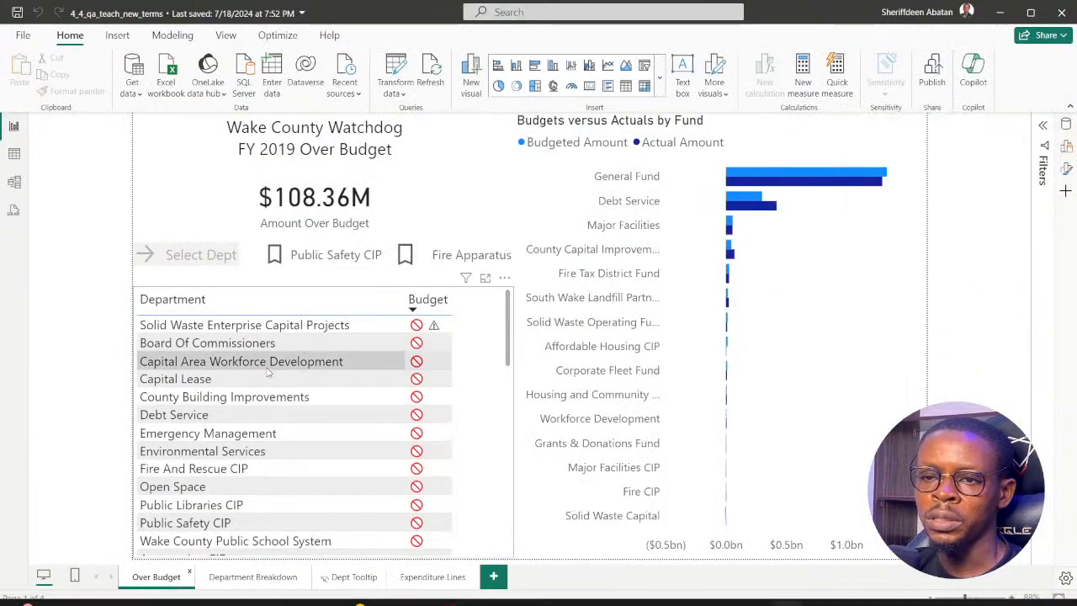
click(478, 590)
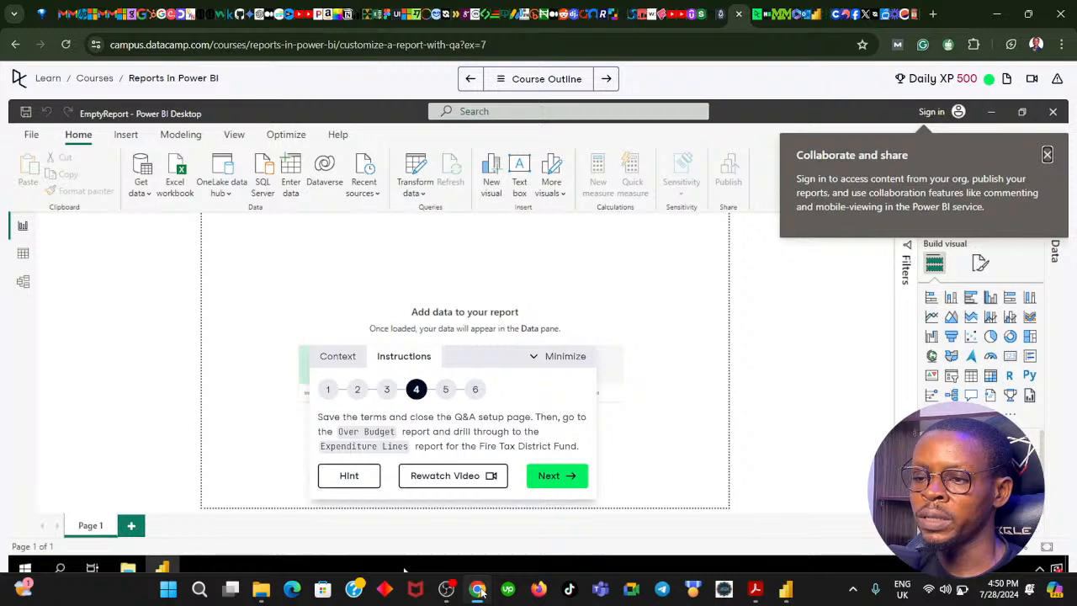
click(478, 590)
scroll(245, 386, down, 5)
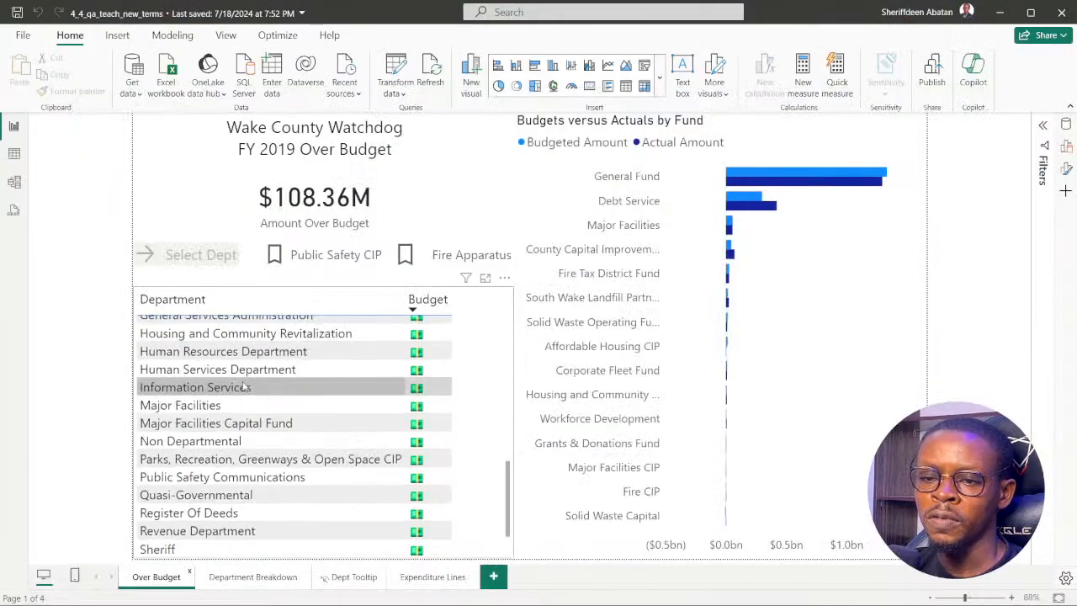
mouse_move(245, 386)
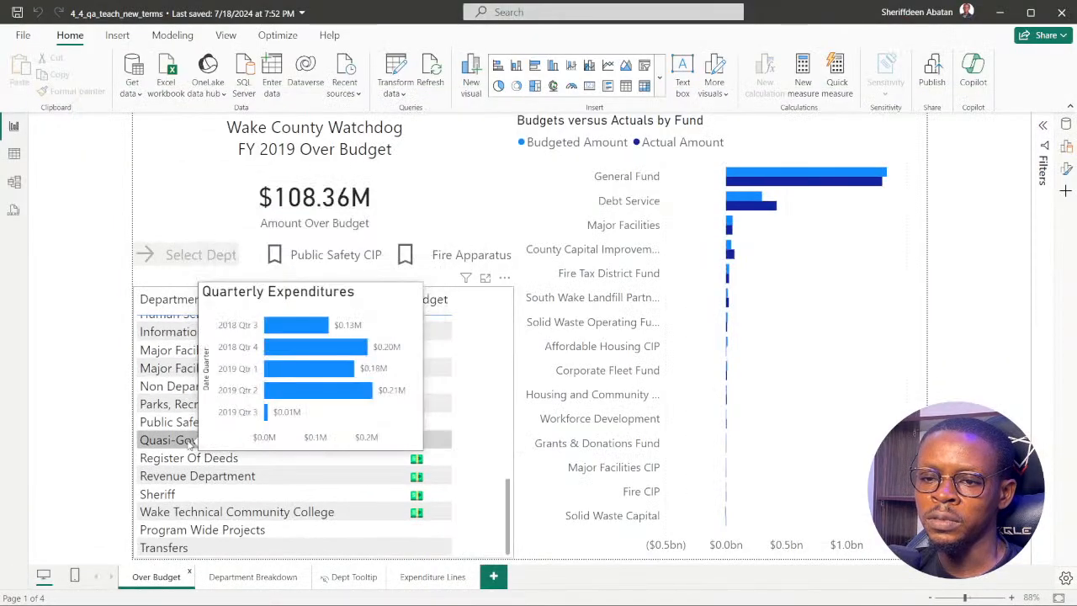
scroll(222, 395, up, 4)
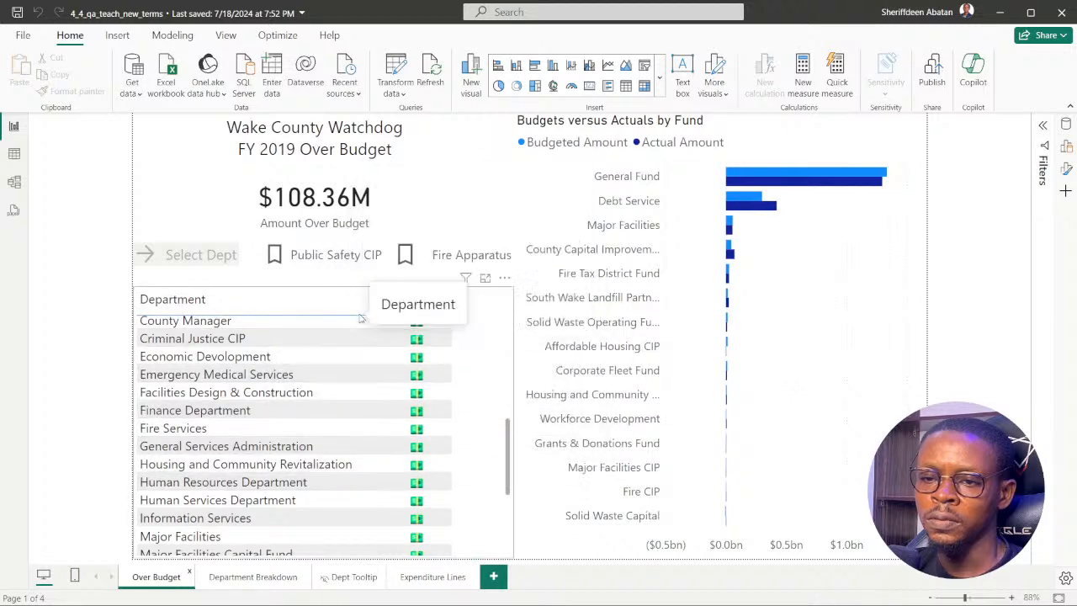
scroll(324, 378, up, 3)
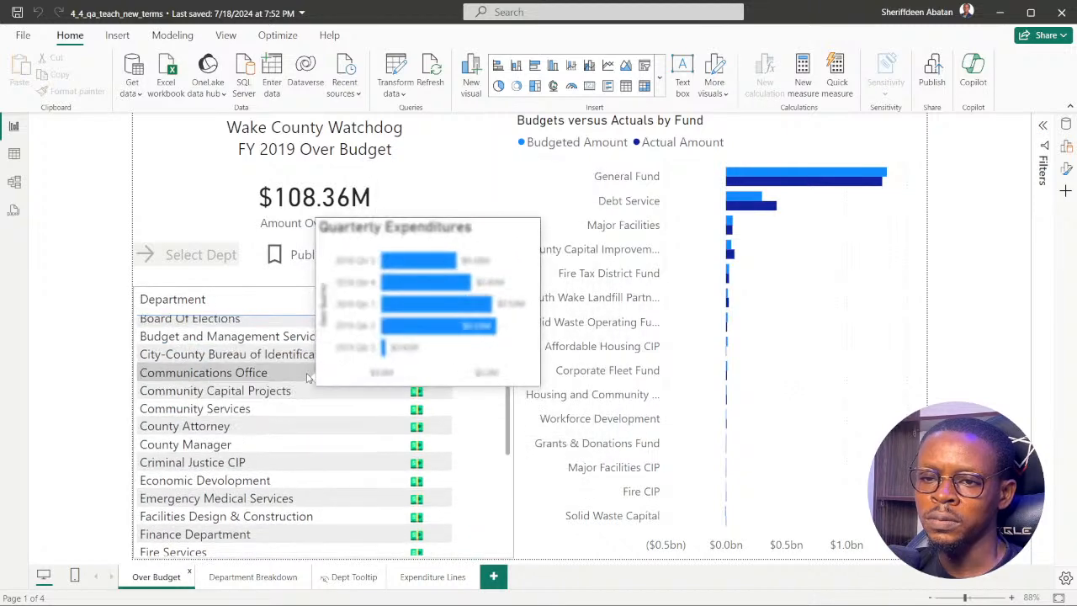
scroll(315, 374, up, 5)
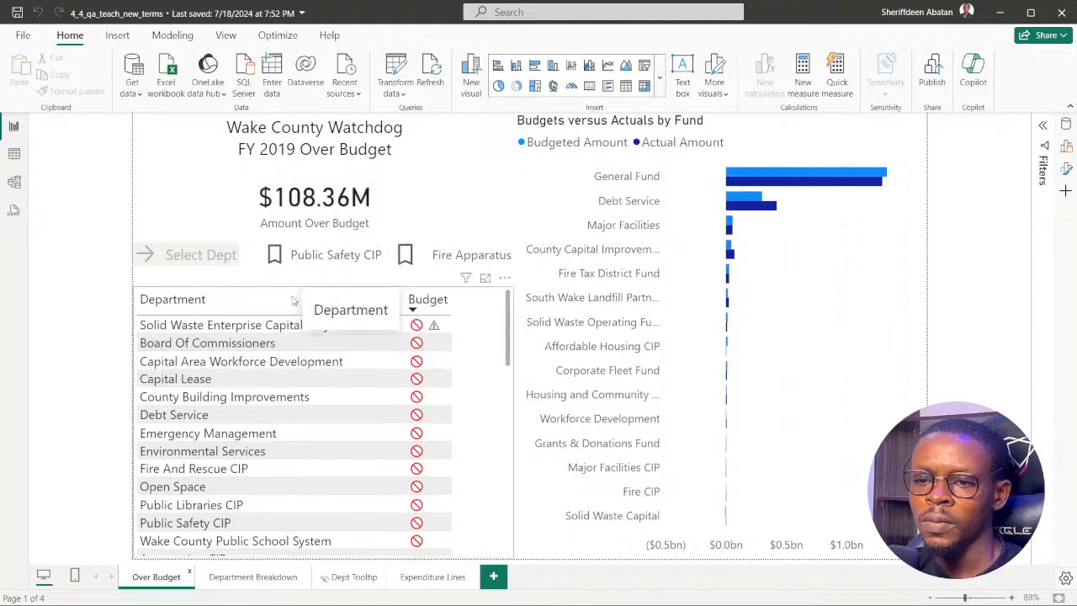
scroll(244, 340, down, 5)
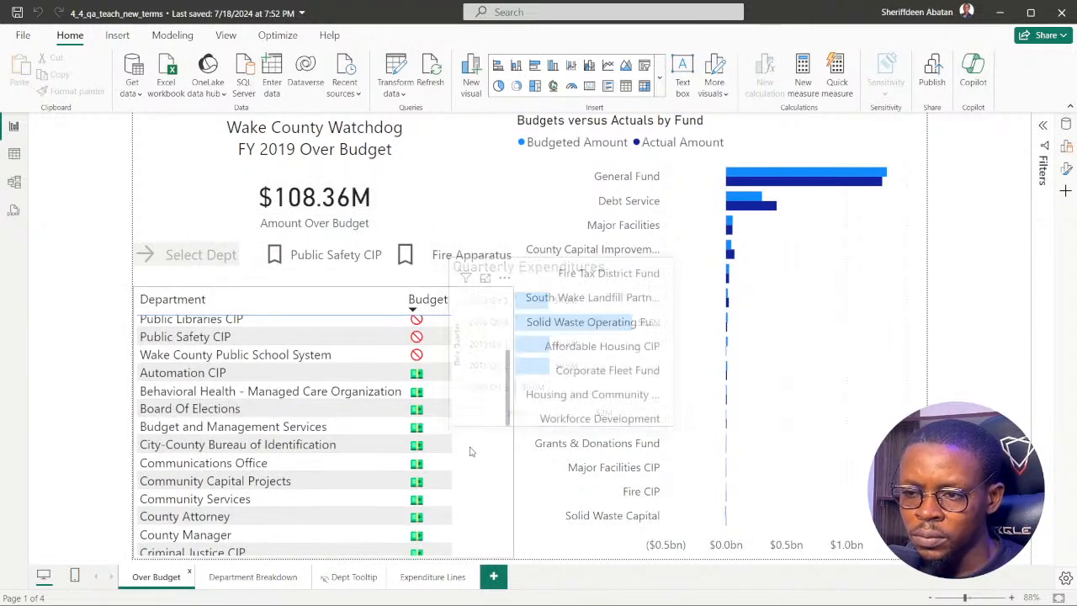
scroll(475, 442, down, 5)
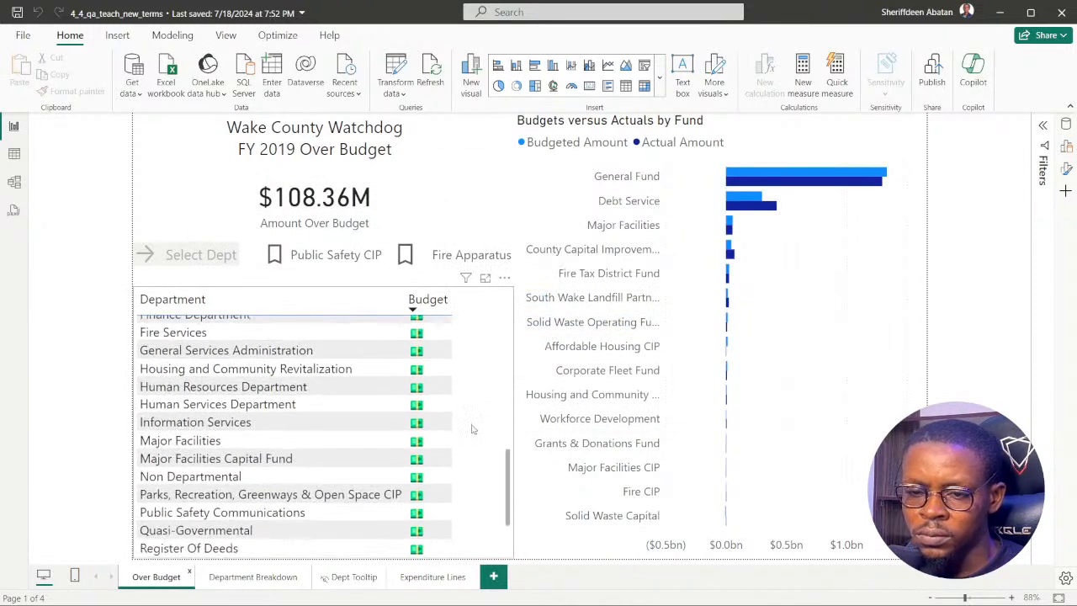
scroll(472, 430, down, 5)
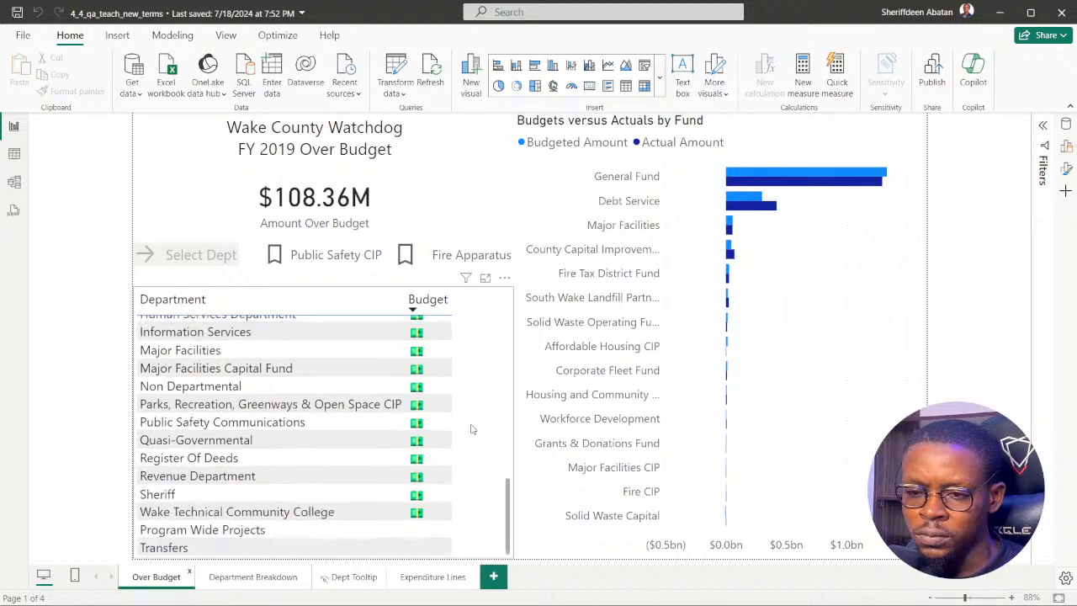
scroll(473, 436, up, 3)
scroll(473, 436, up, 3)
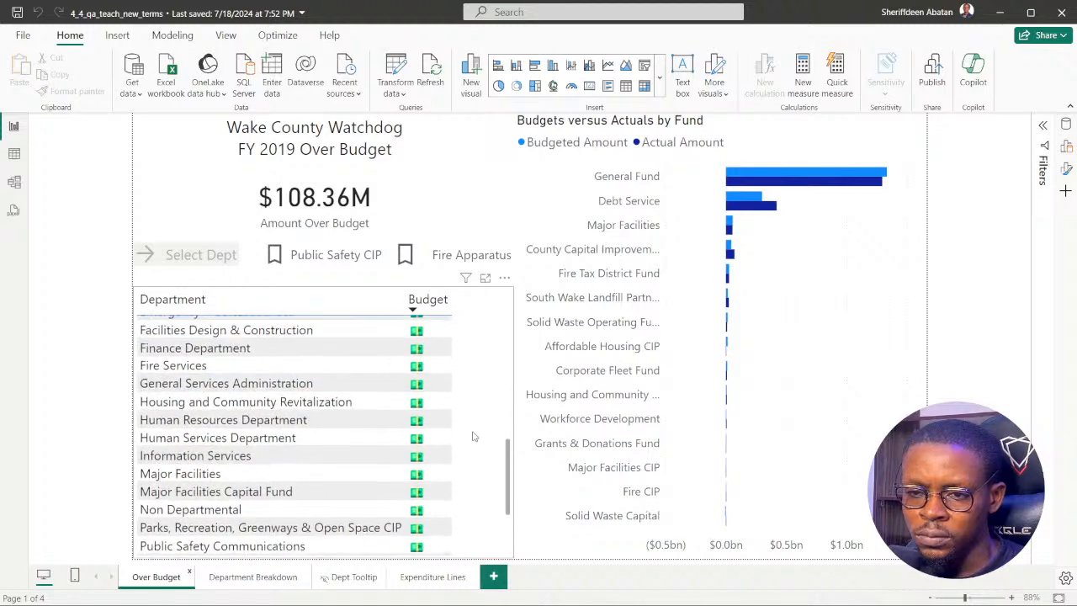
scroll(473, 435, up, 3)
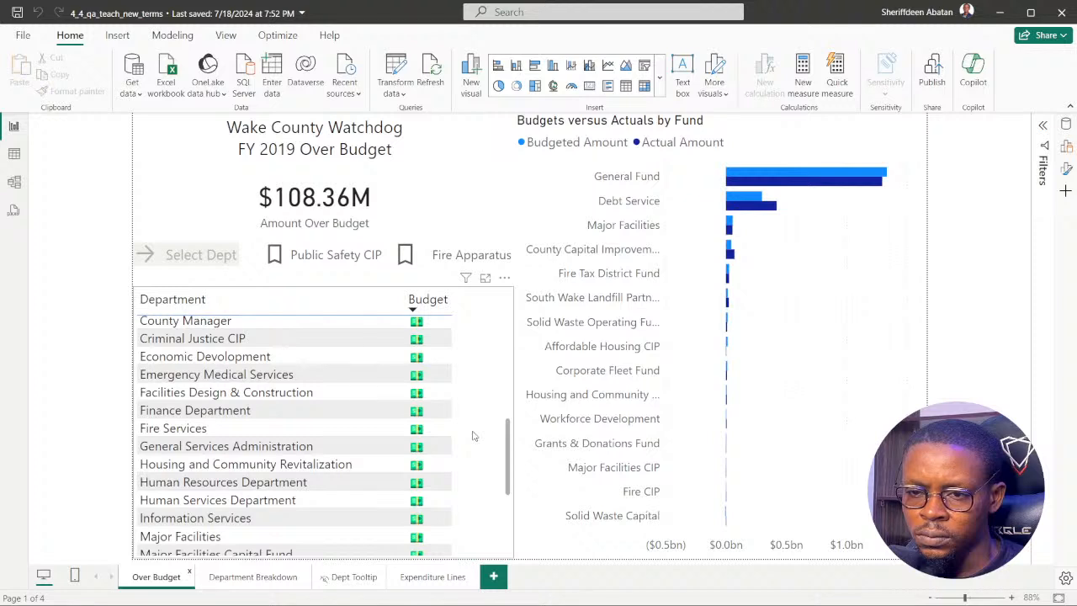
scroll(472, 435, up, 3)
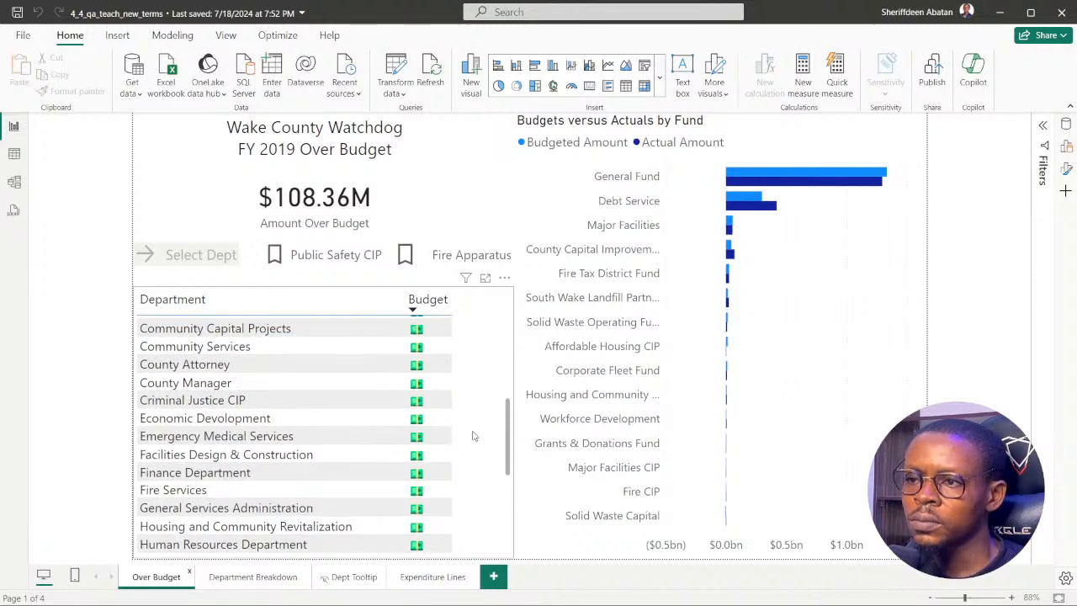